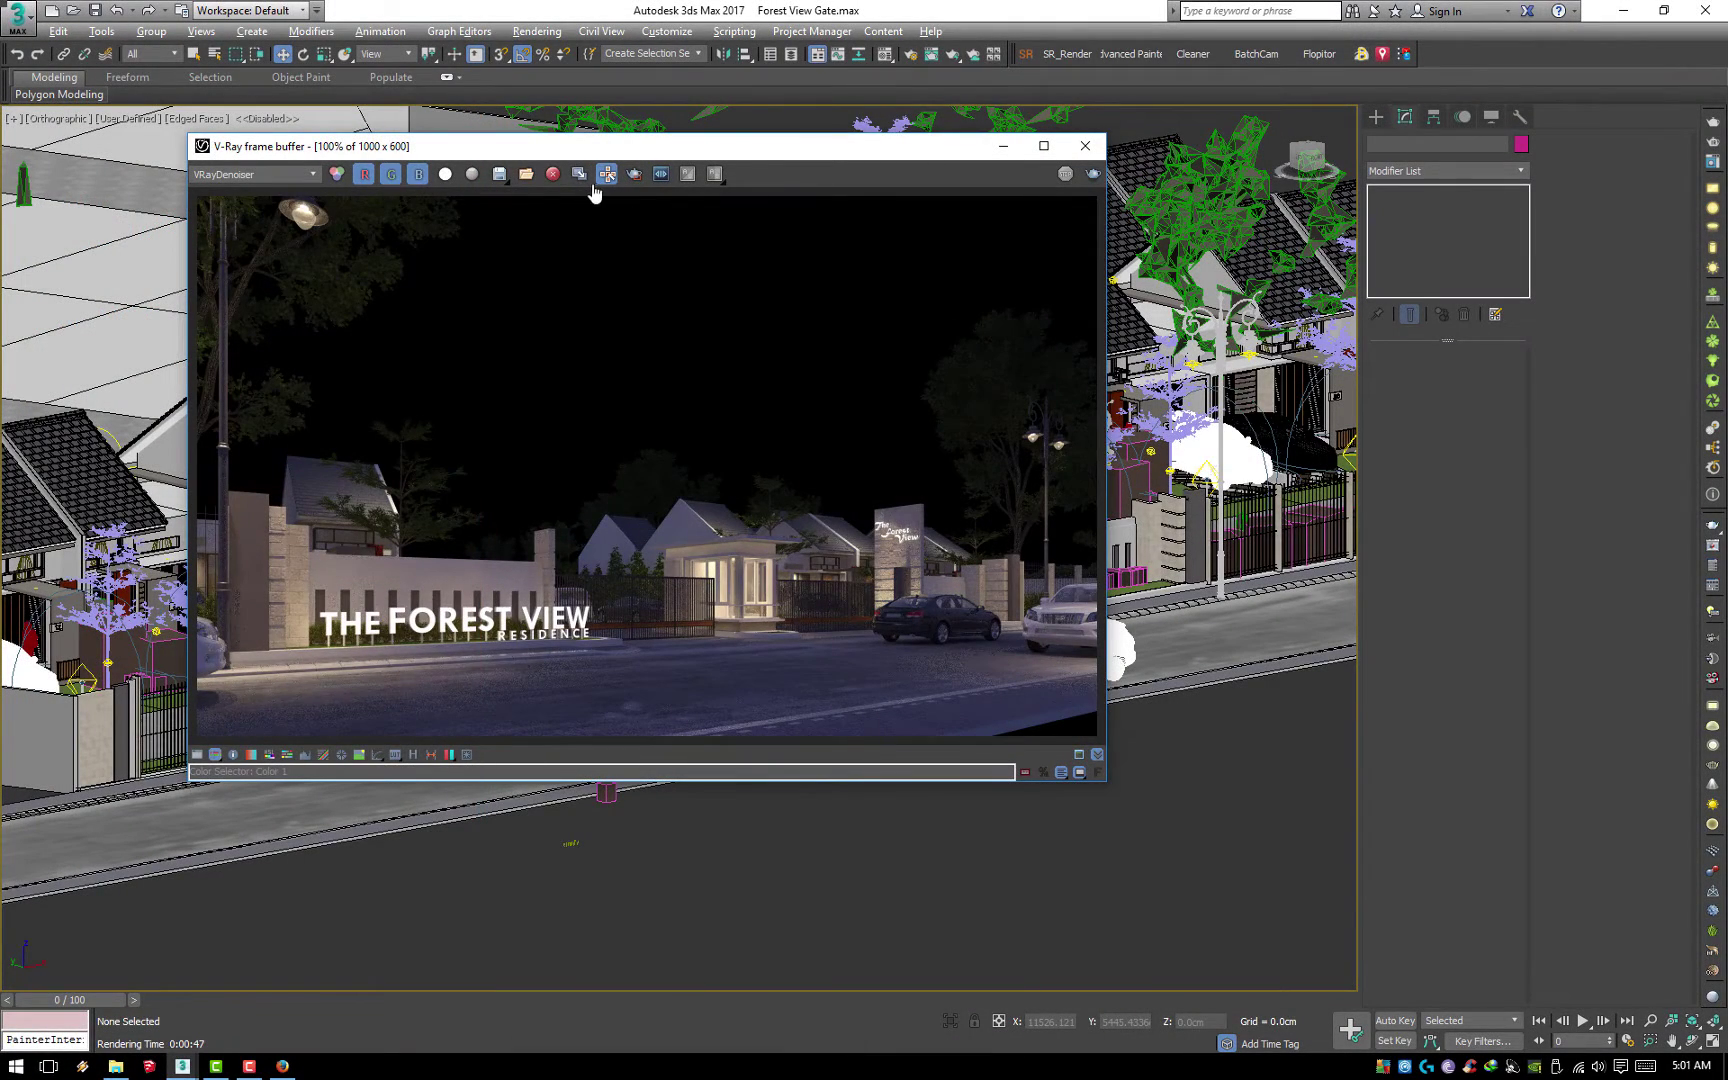
# Save the scene as Forest View Gate.max from the Quick Access Toolbar
pyautogui.click(95, 10)
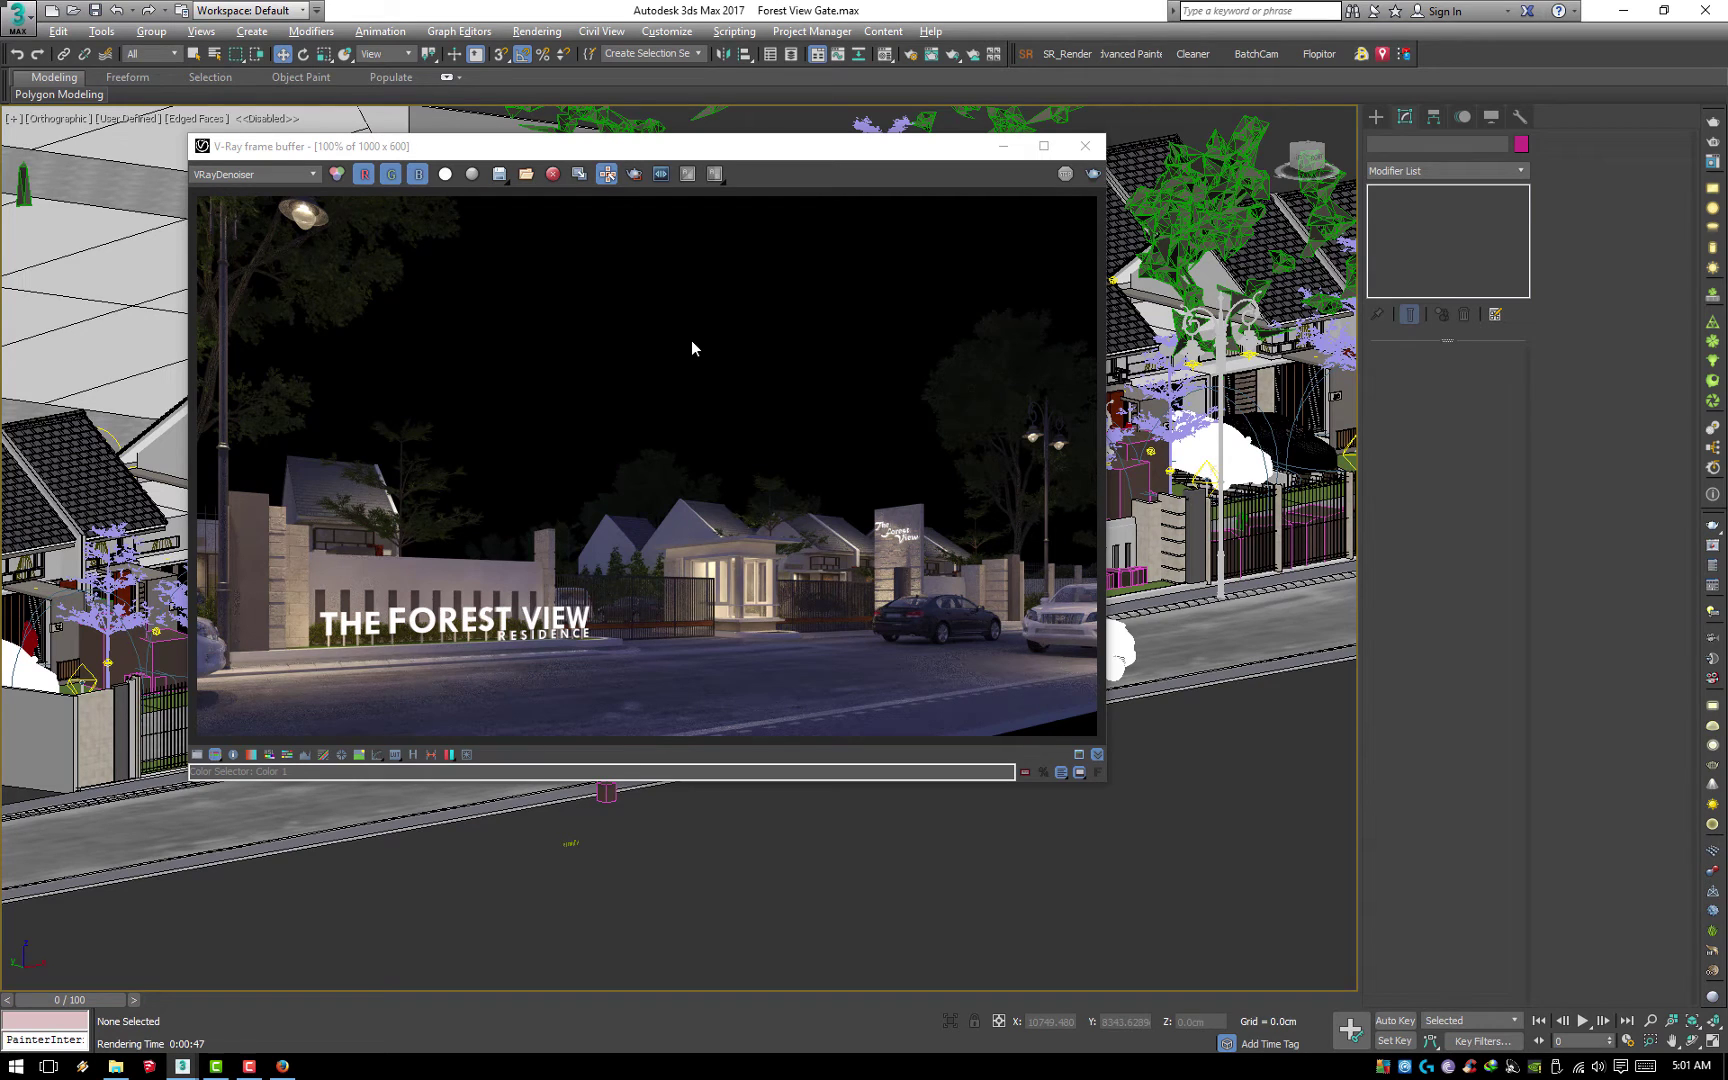
# Open Render Setup beside the render and expand the V-Ray image filter options
pyautogui.press('F10')
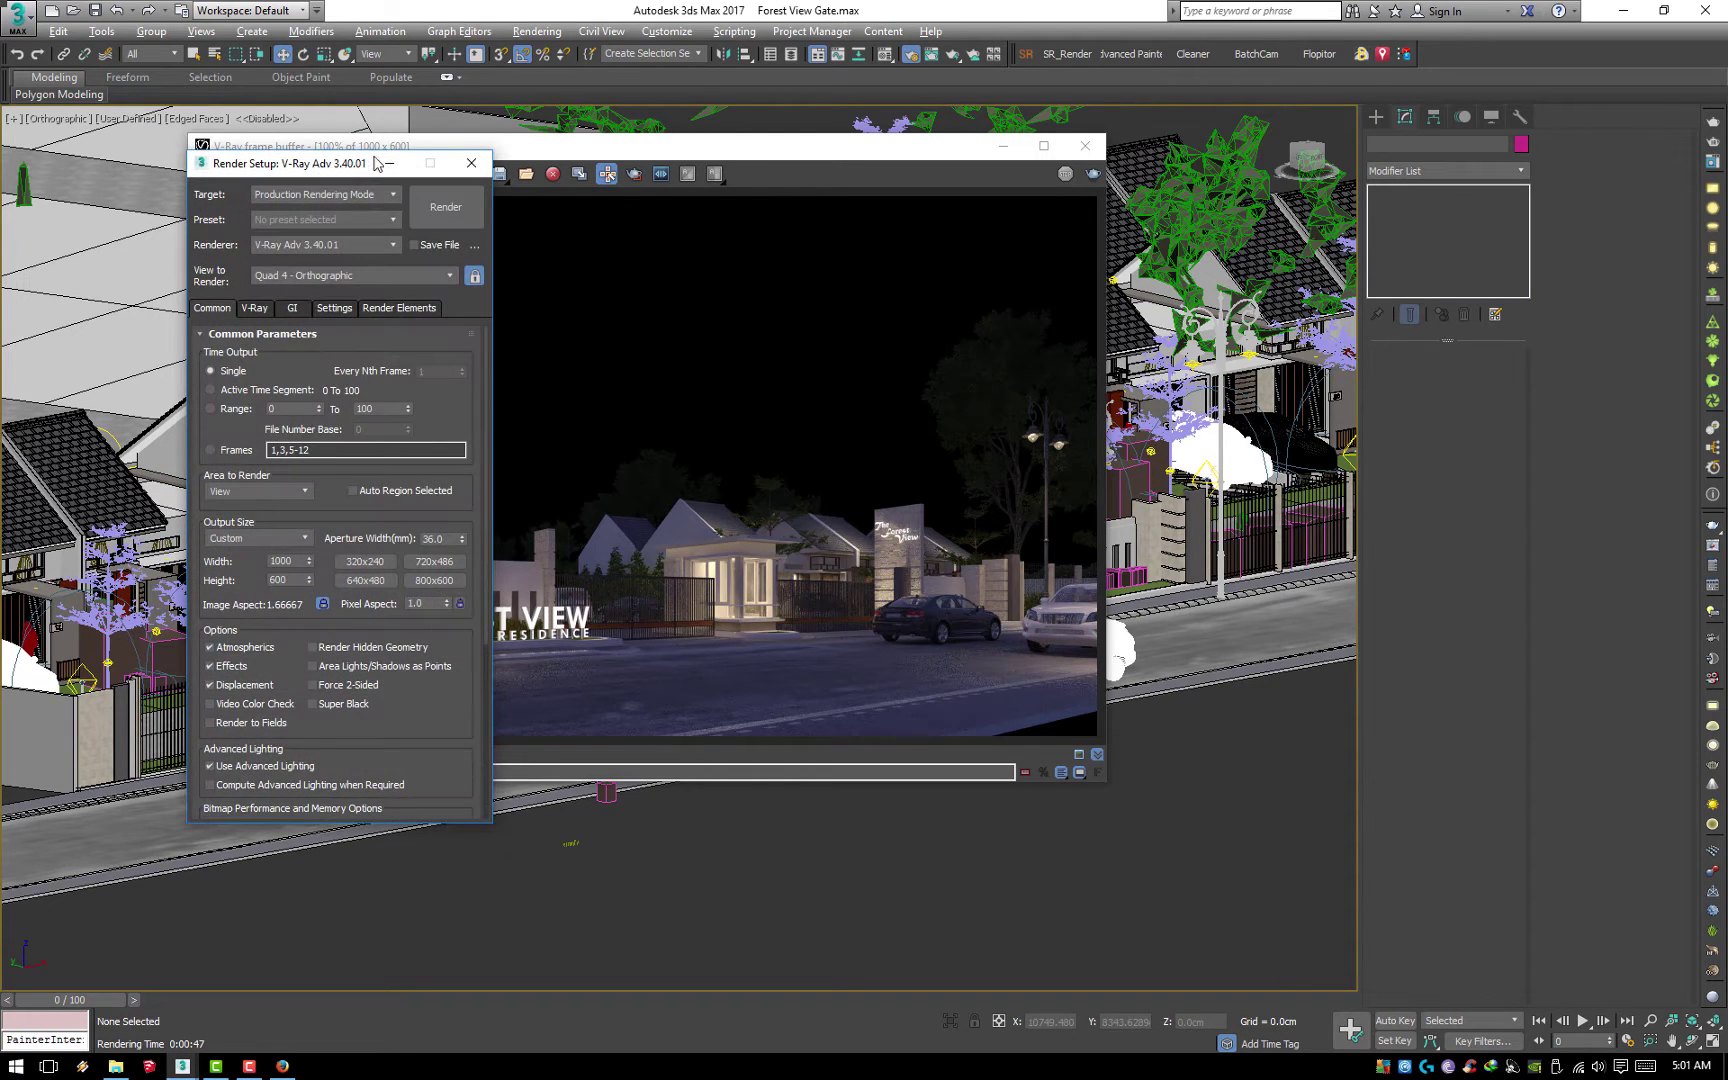
pyautogui.moveTo(375, 160); pyautogui.dragTo(1209, 266)
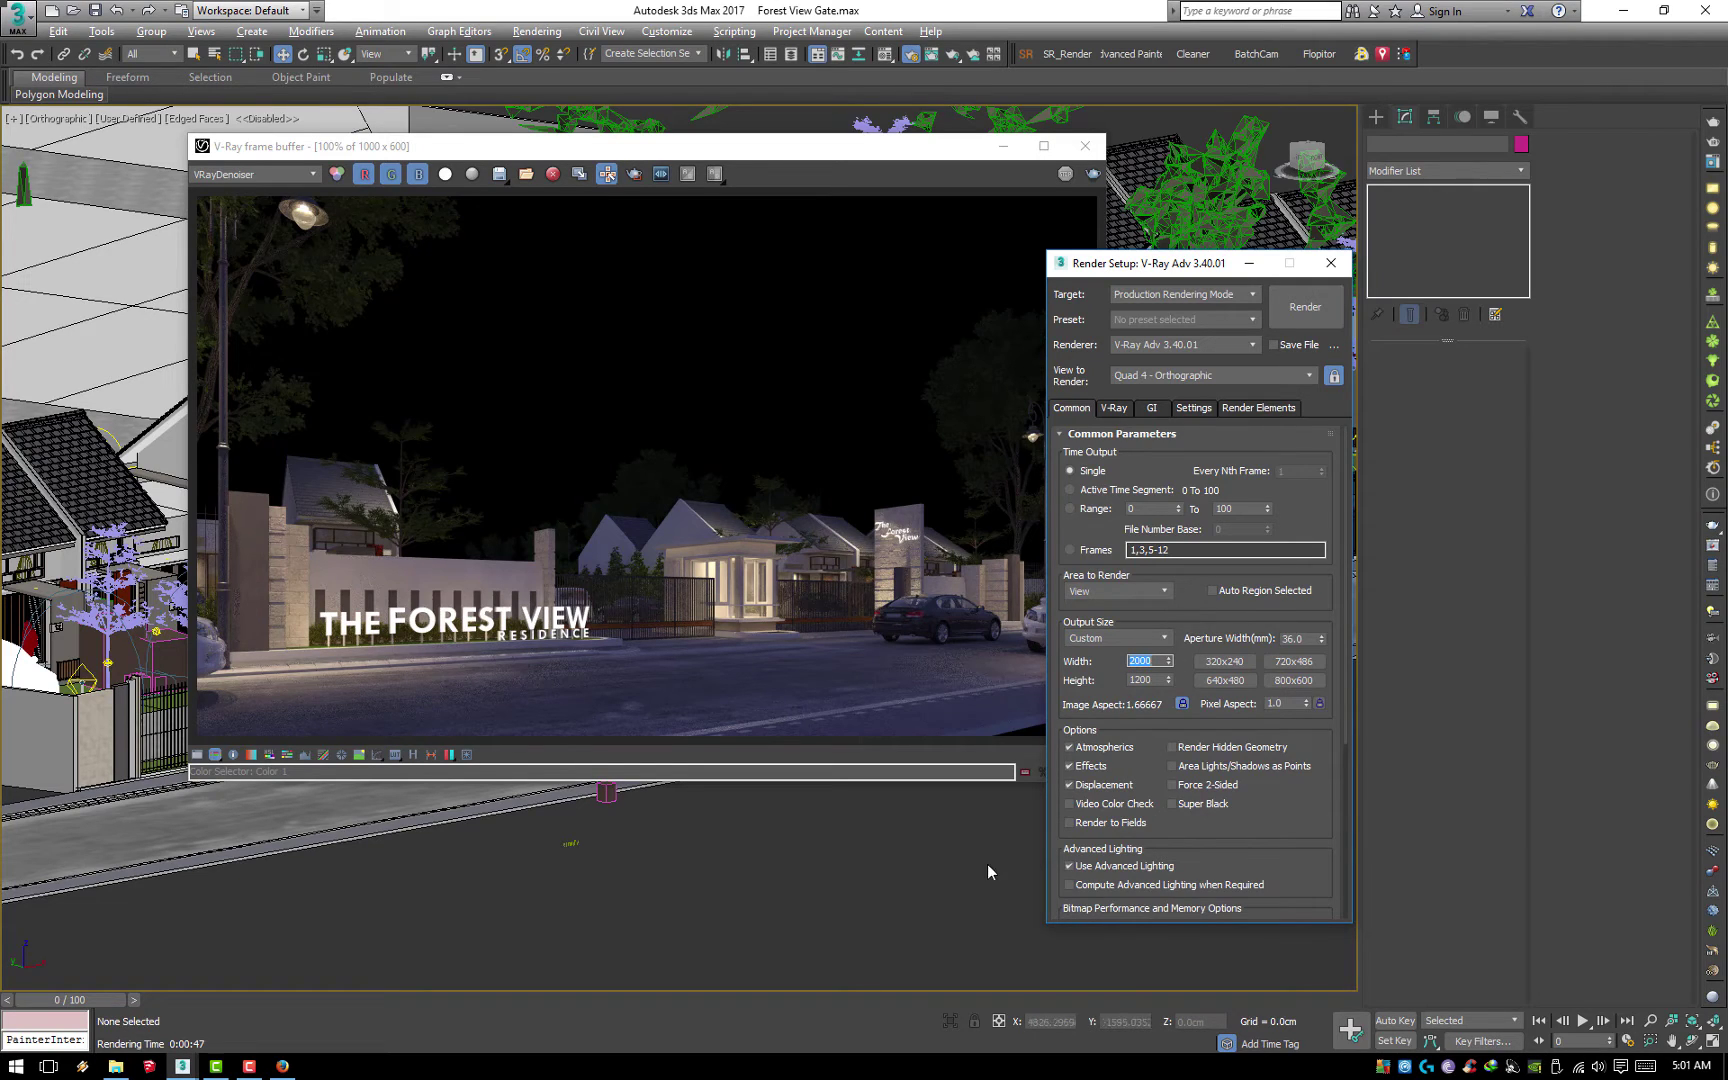
pyautogui.click(1114, 408)
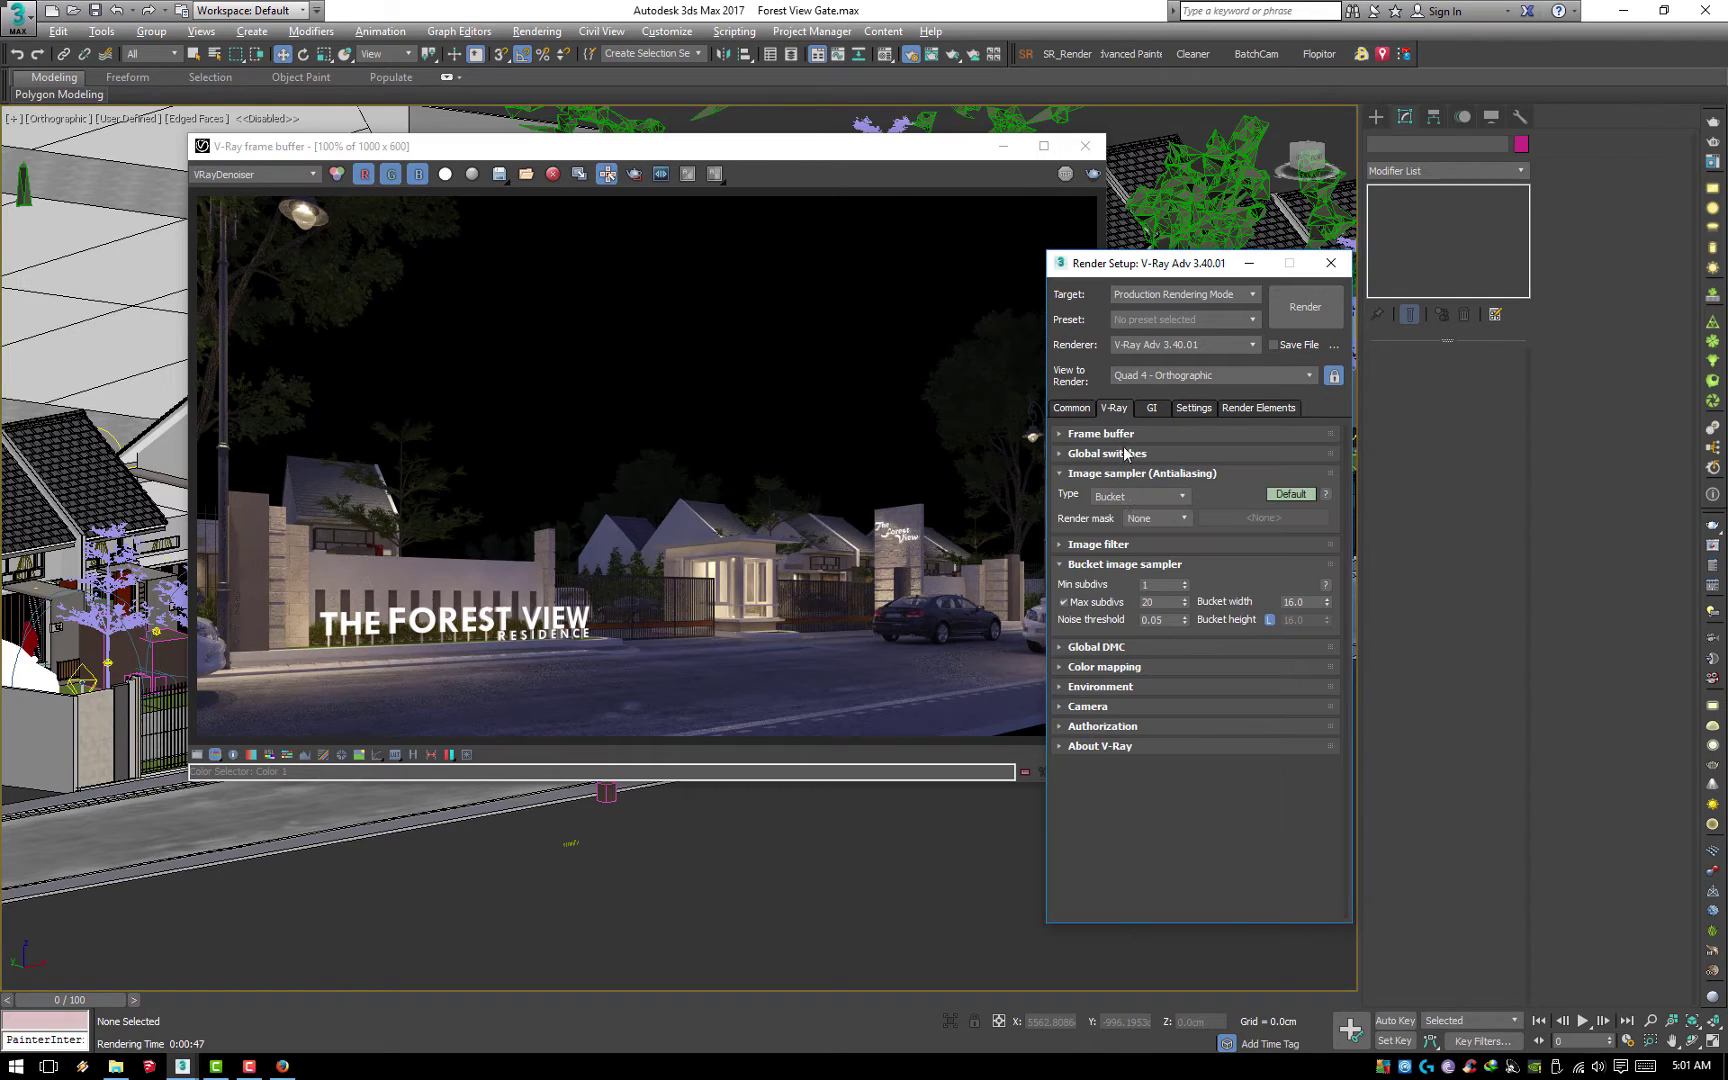
pyautogui.click(1150, 546)
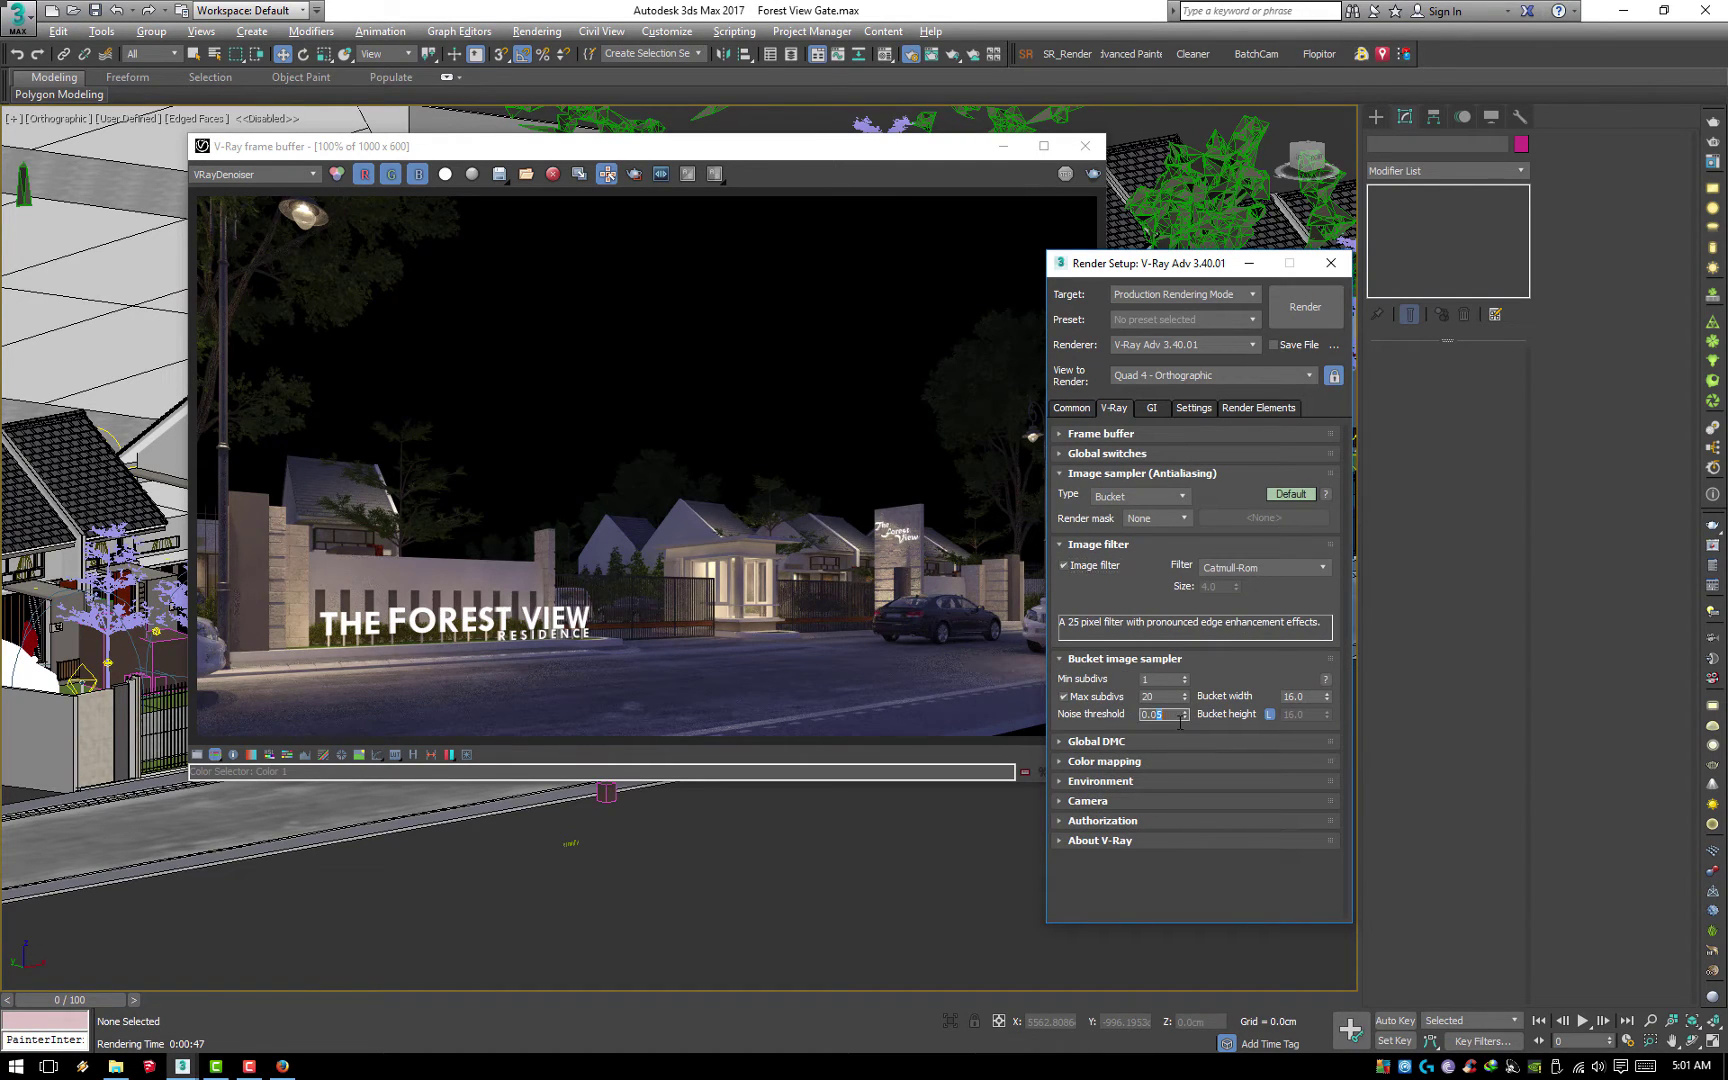
pyautogui.write('0.01')
# Set bucket and Global DMC noise thresholds to 0.05 and turn off the image filter
pyautogui.click(1148, 742)
pyautogui.scroll(-2, 1145, 800)
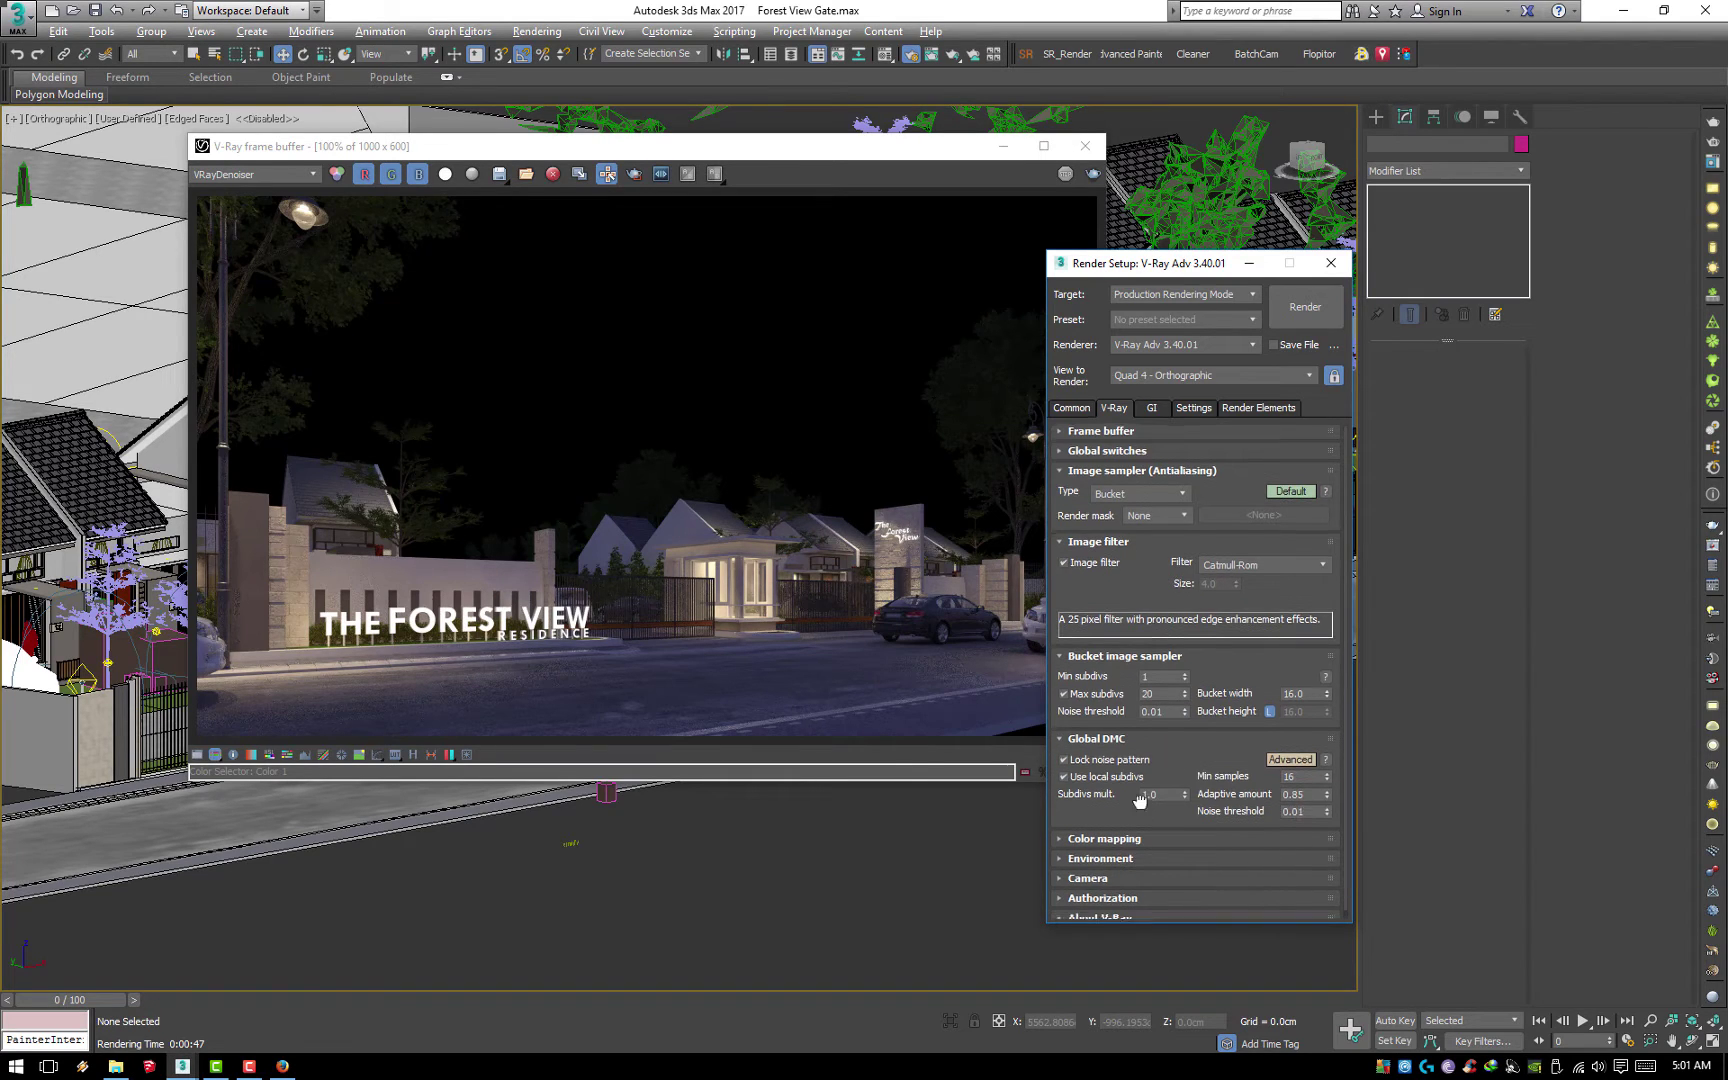
pyautogui.click(1207, 440)
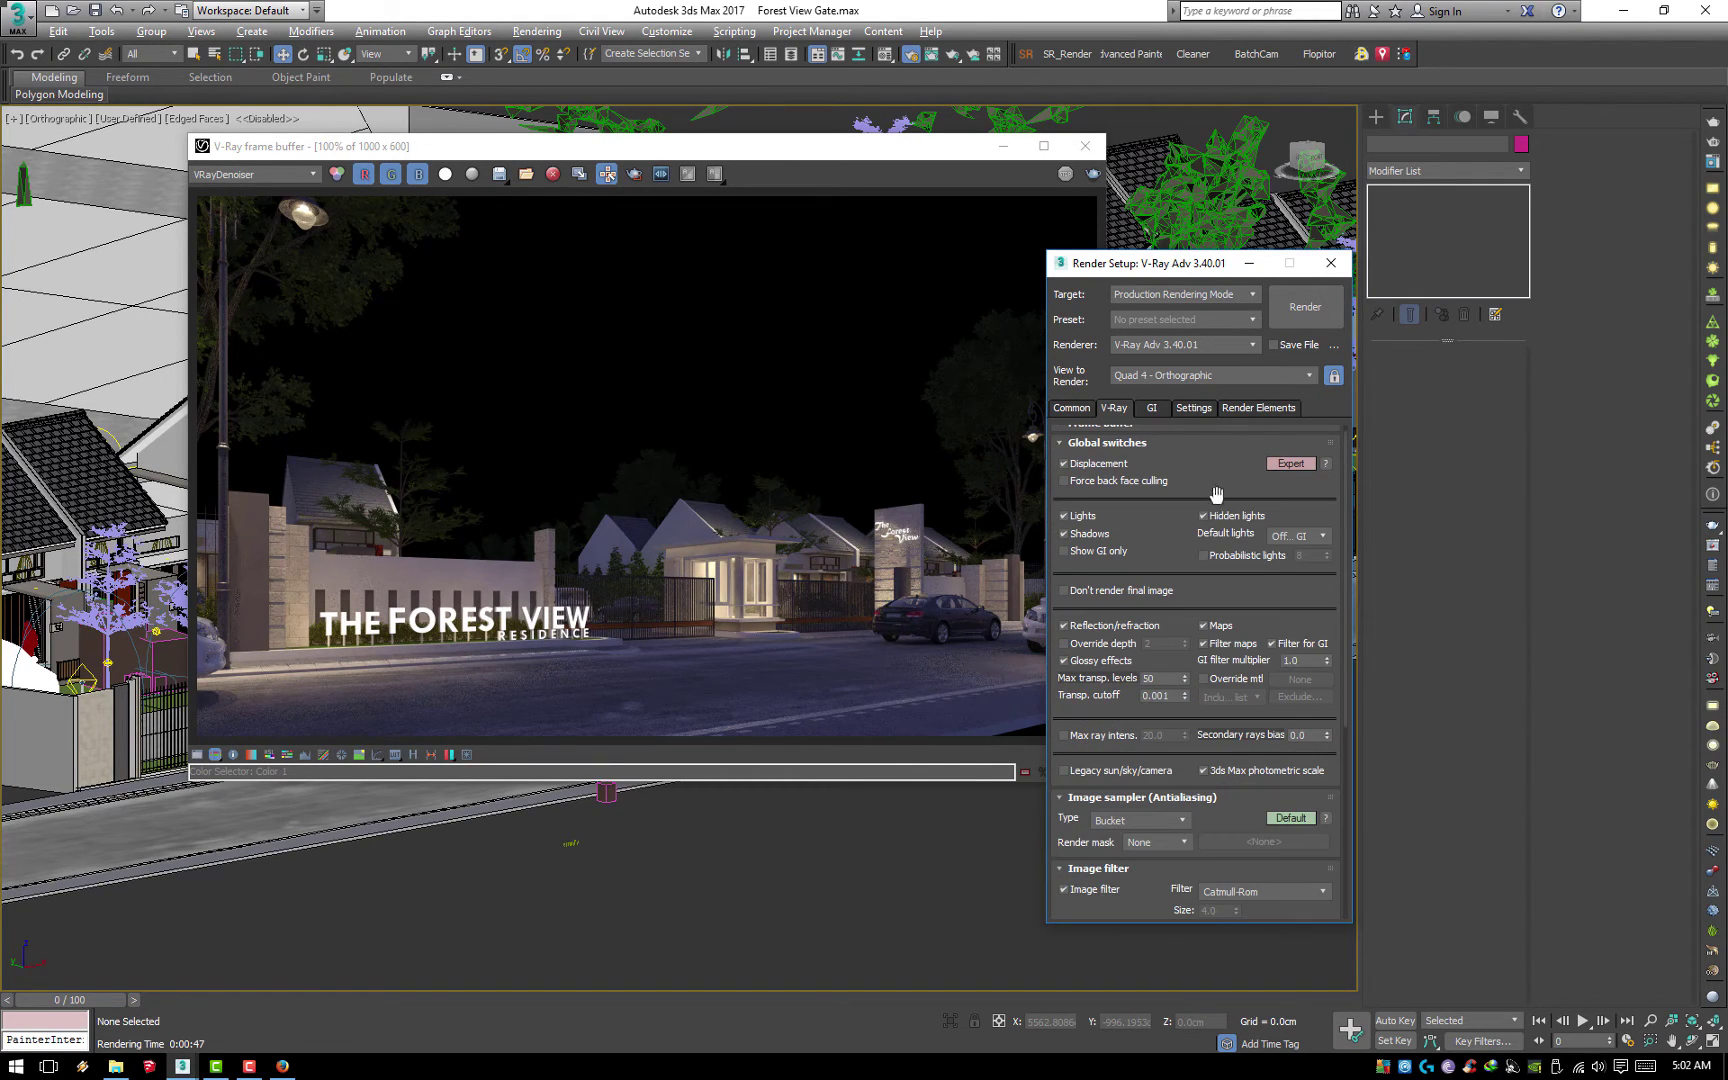
pyautogui.moveTo(1218, 495); pyautogui.dragTo(1200, 380)
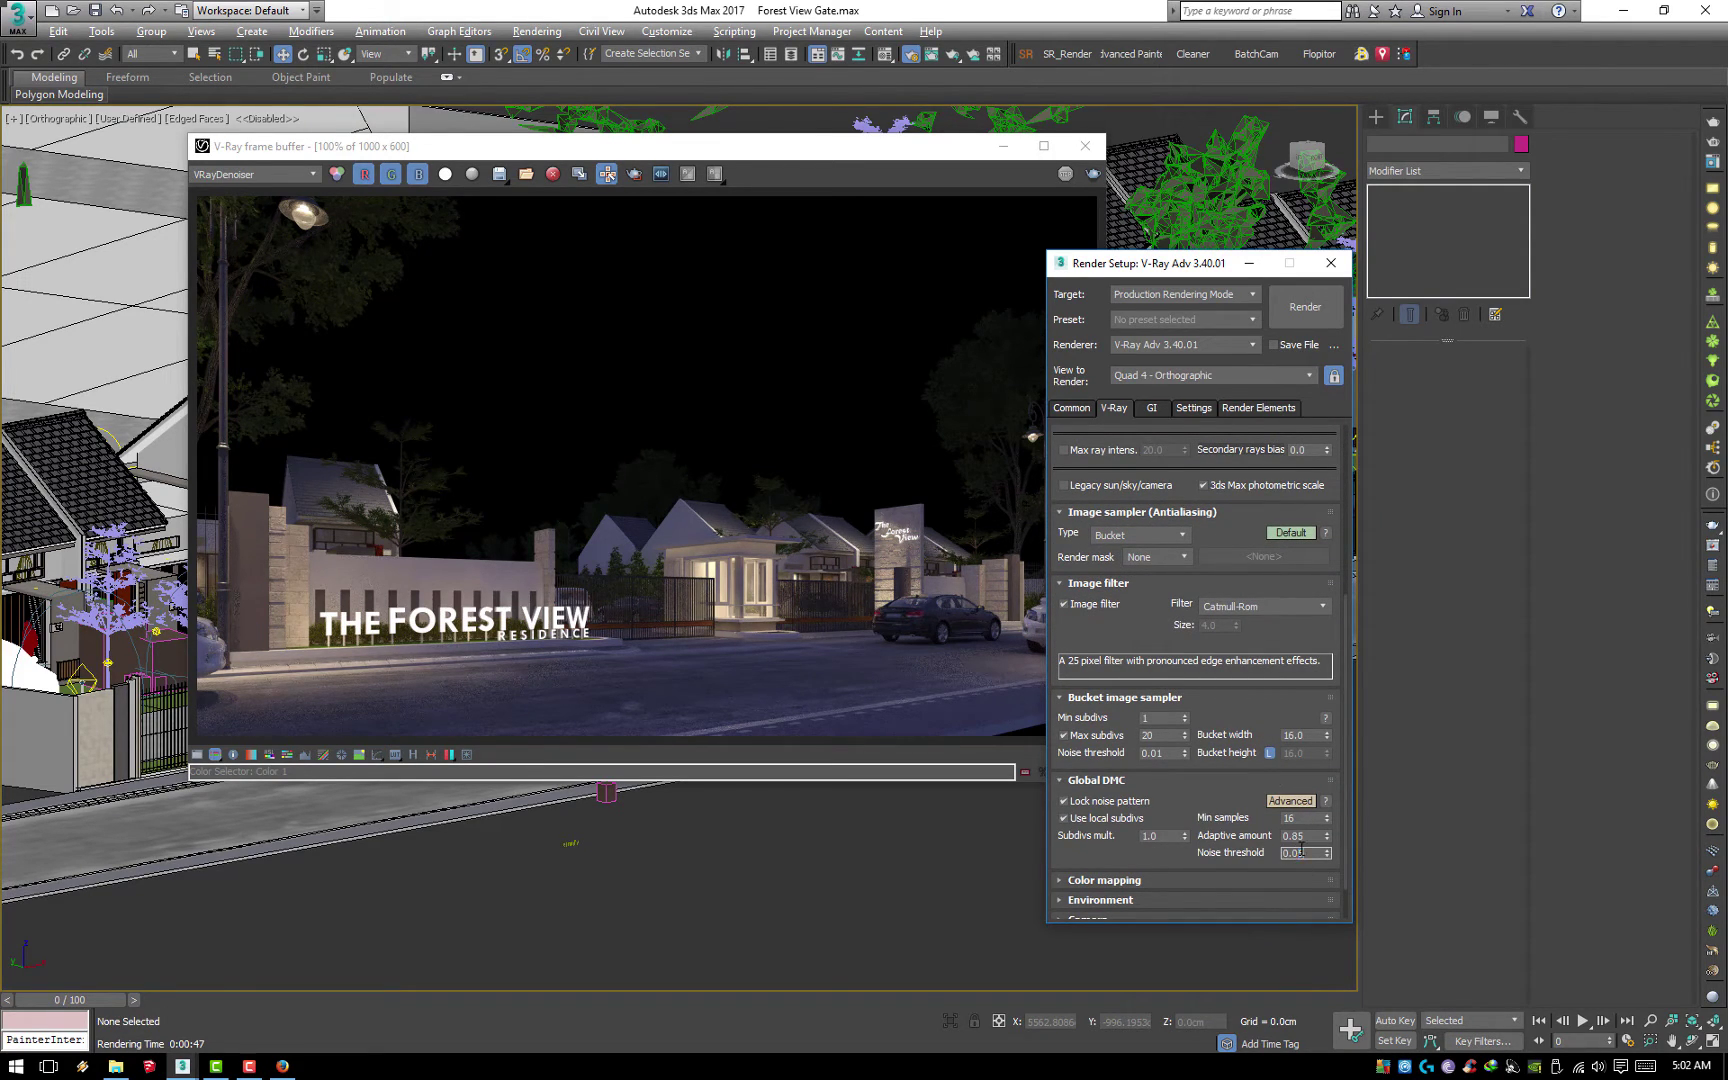
pyautogui.doubleClick(1160, 752)
pyautogui.write('0.05')
pyautogui.click(1101, 606)
pyautogui.click(964, 398)
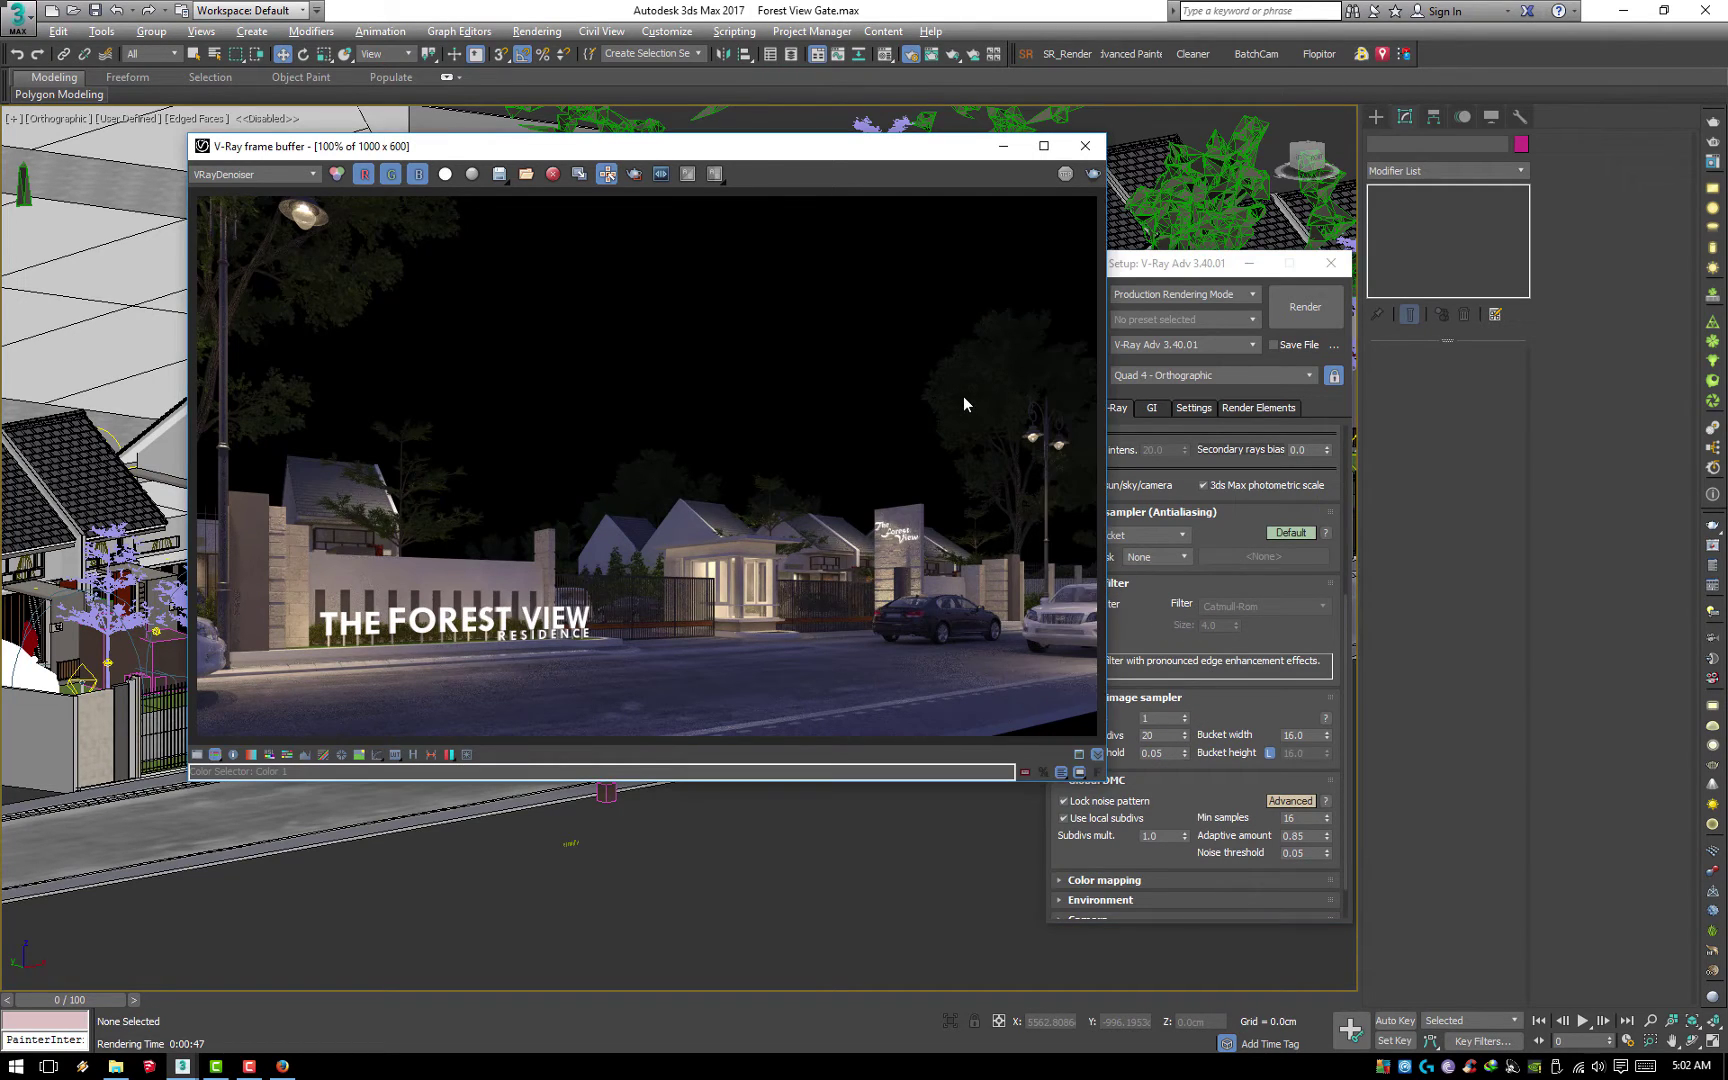
# Switch on VRayIES001, VRayIES037 and VRayIES085 in the Light Lister, then render at 2000 × 1200
pyautogui.hotkey('alt', 'l')
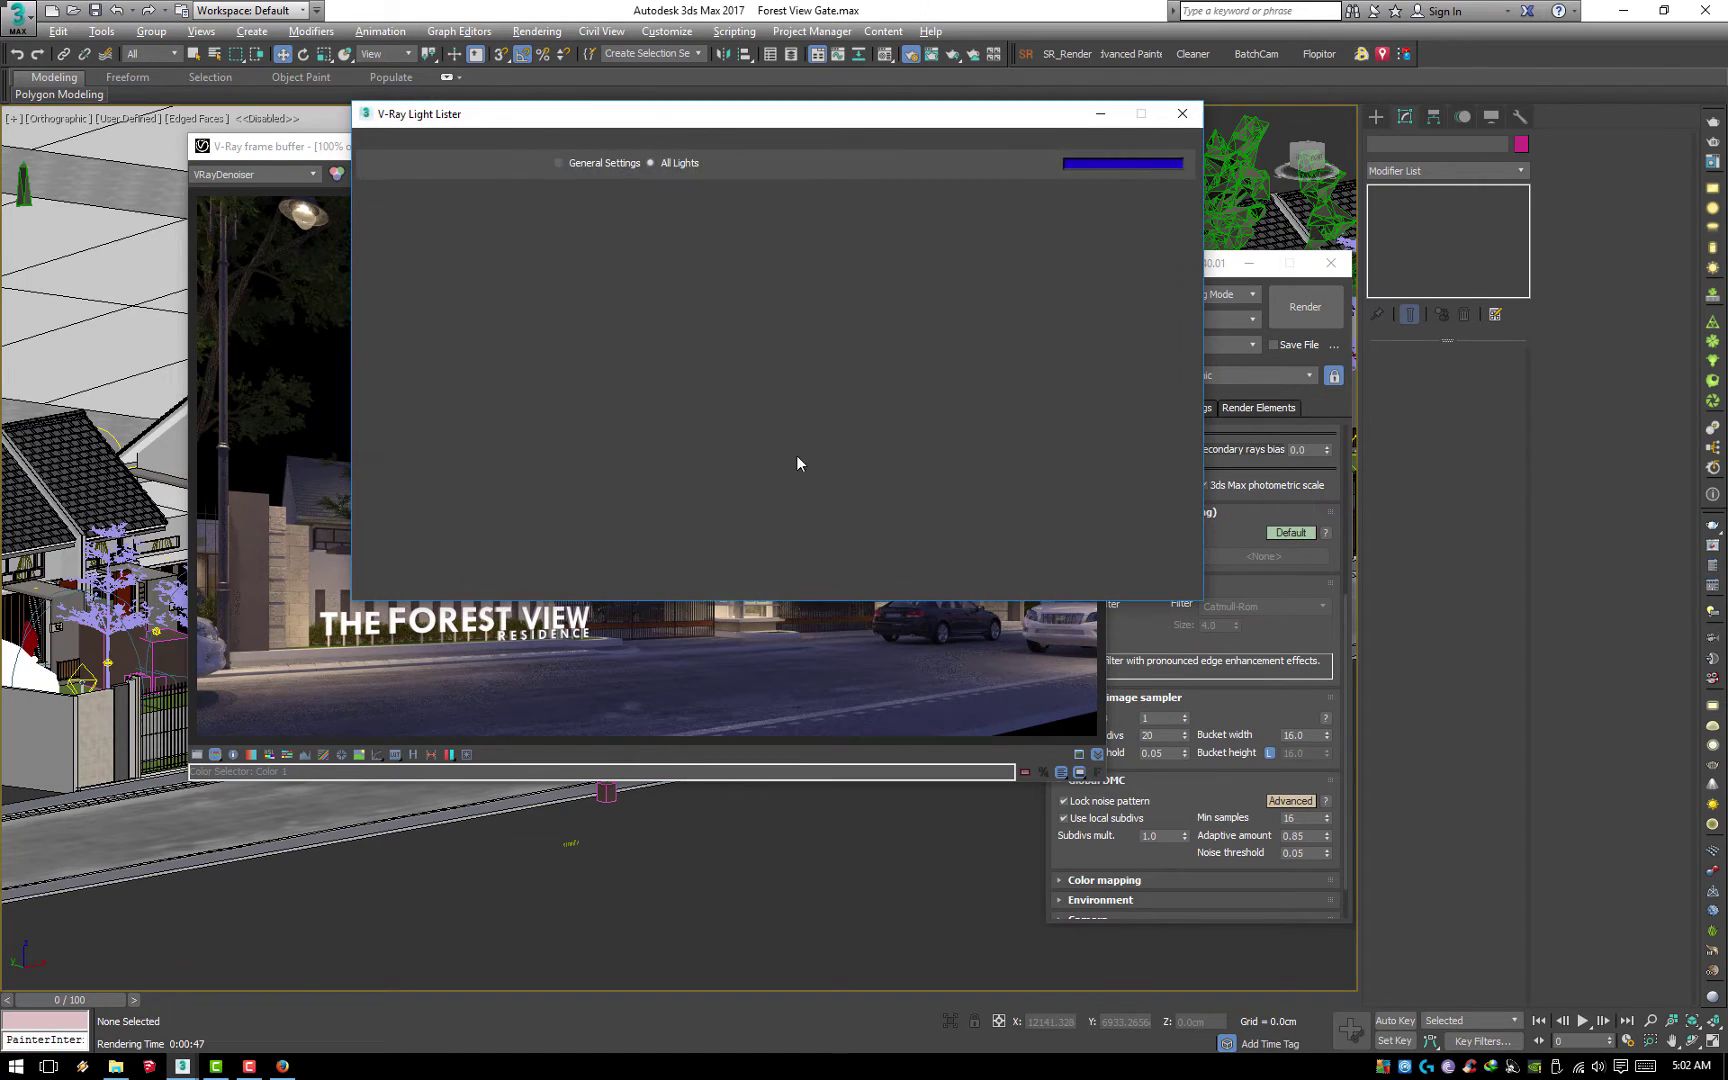
pyautogui.click(385, 409)
pyautogui.click(385, 443)
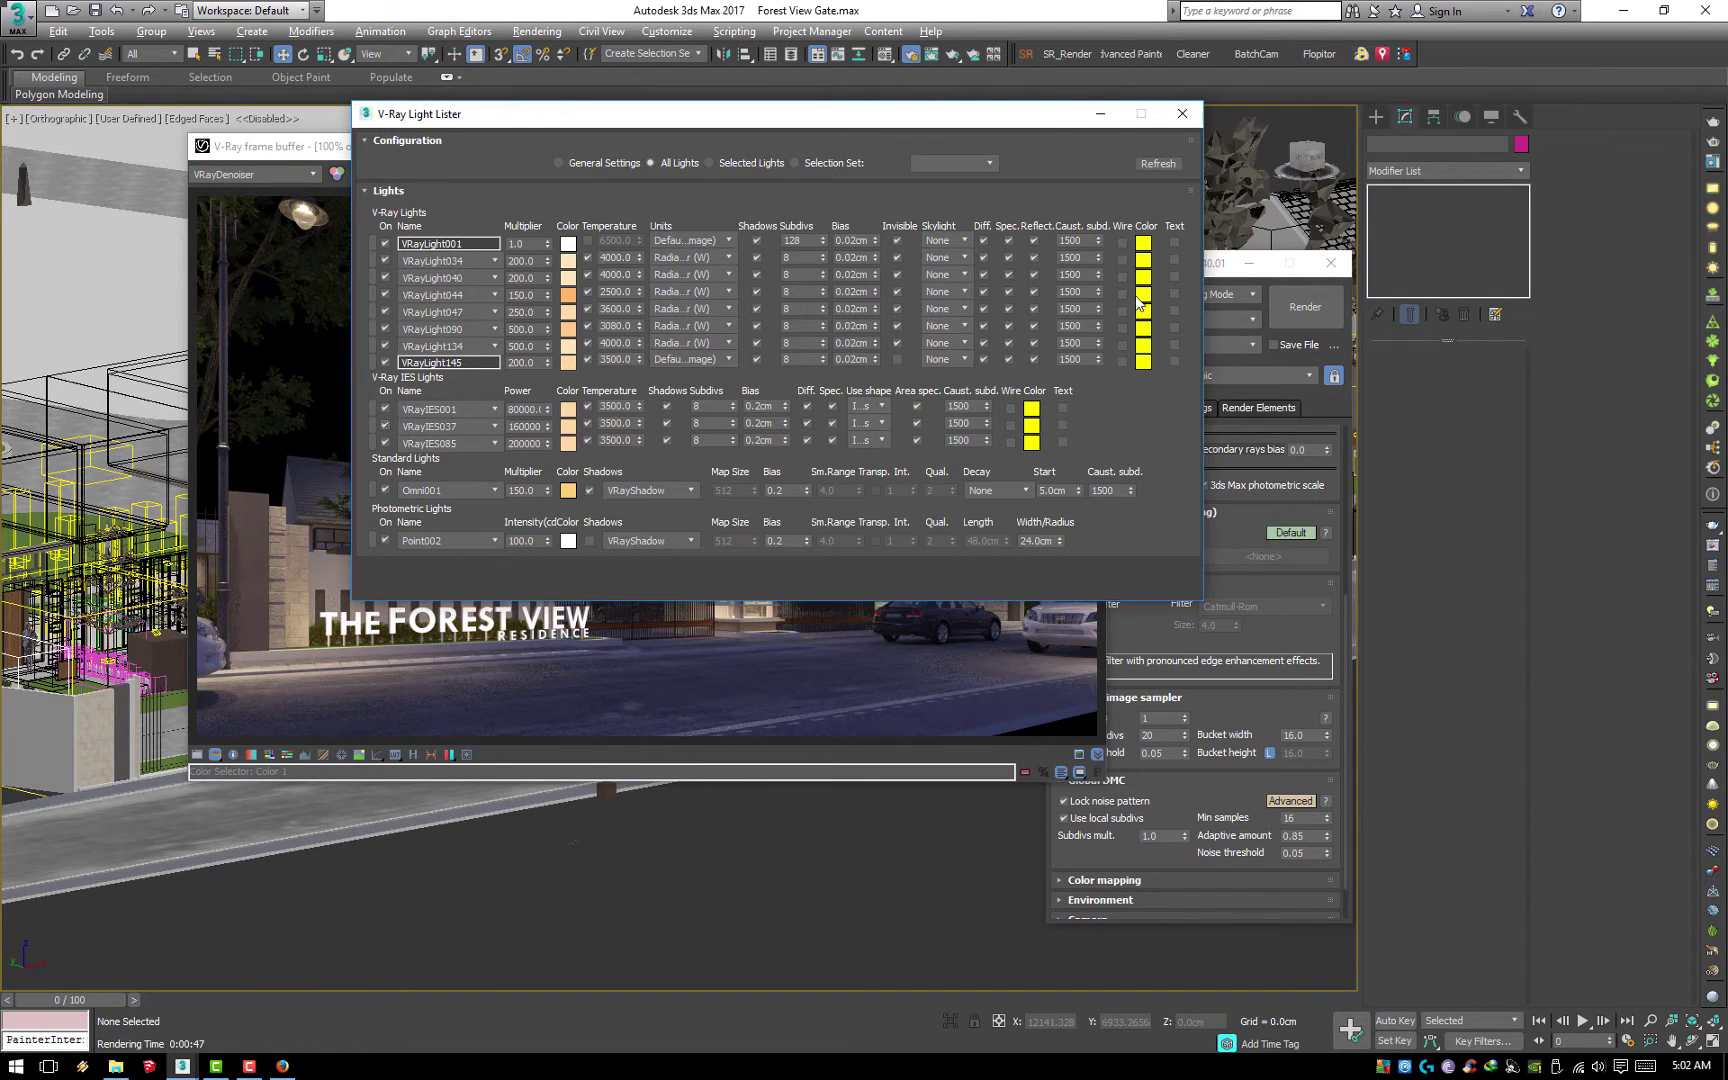
pyautogui.click(1308, 312)
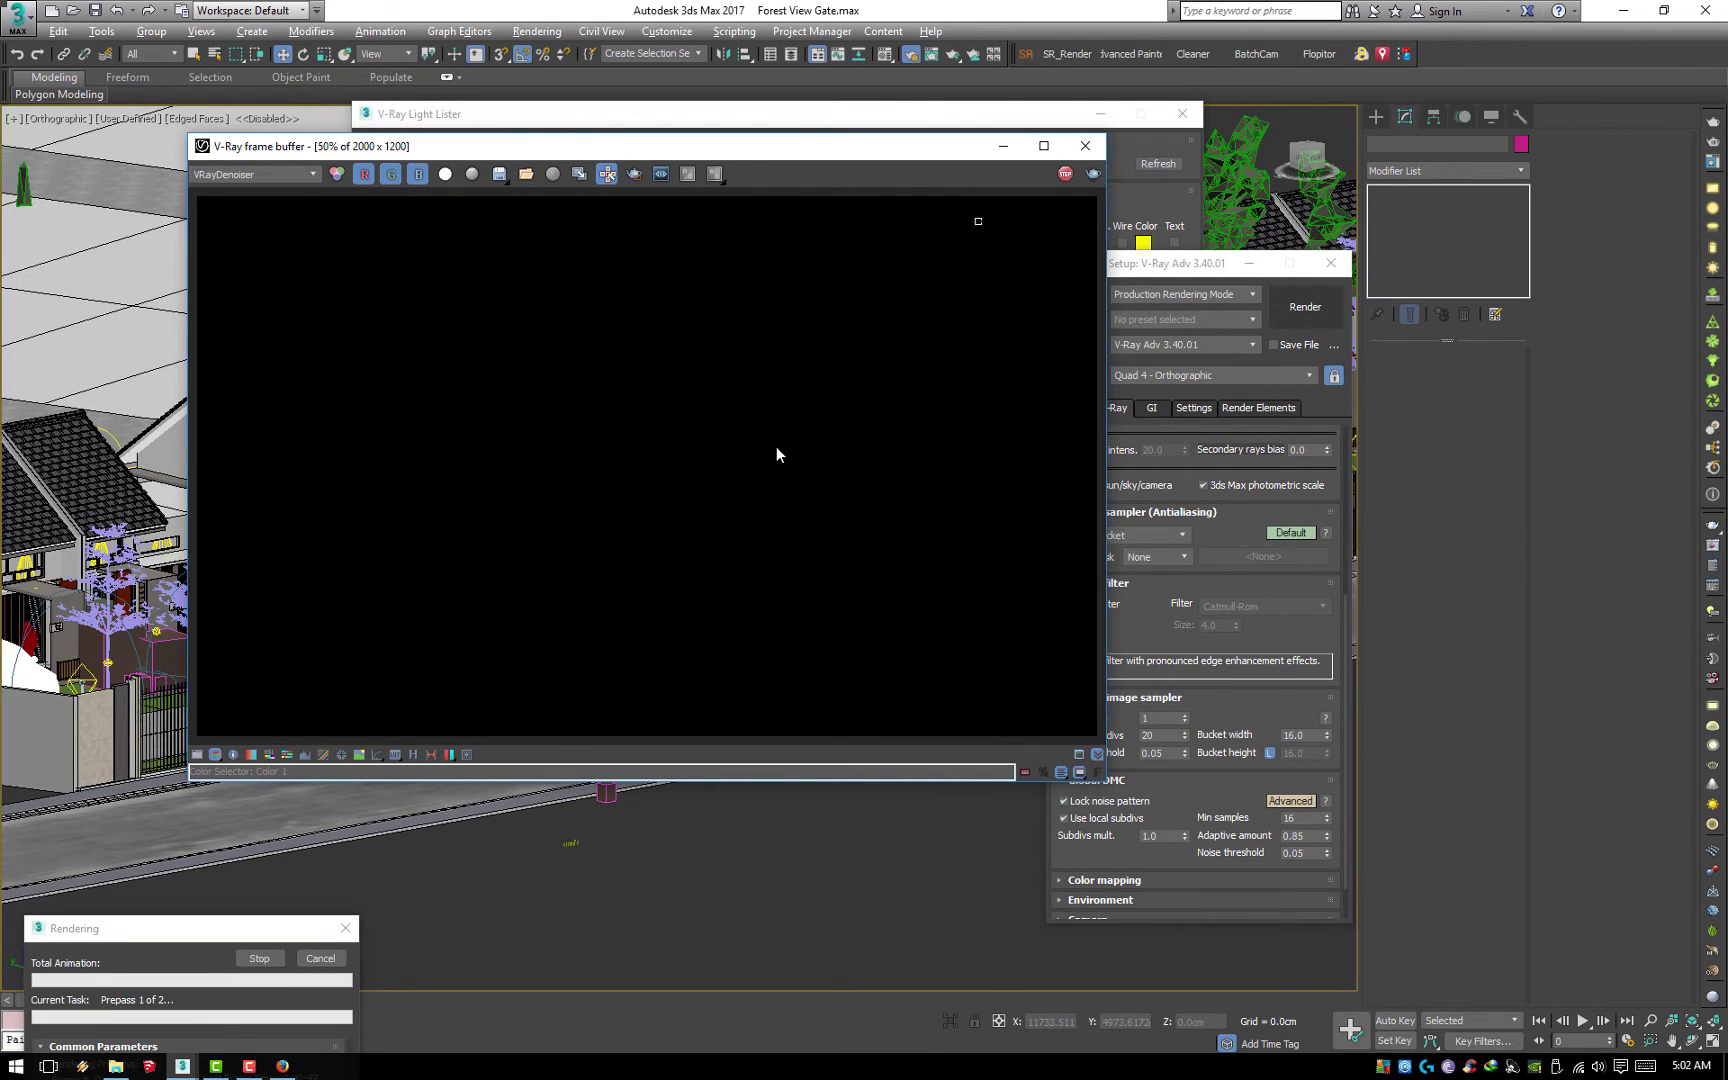
# Stop the render, restore the four-viewport layout, and show the Common render parameters
pyautogui.click(1065, 174)
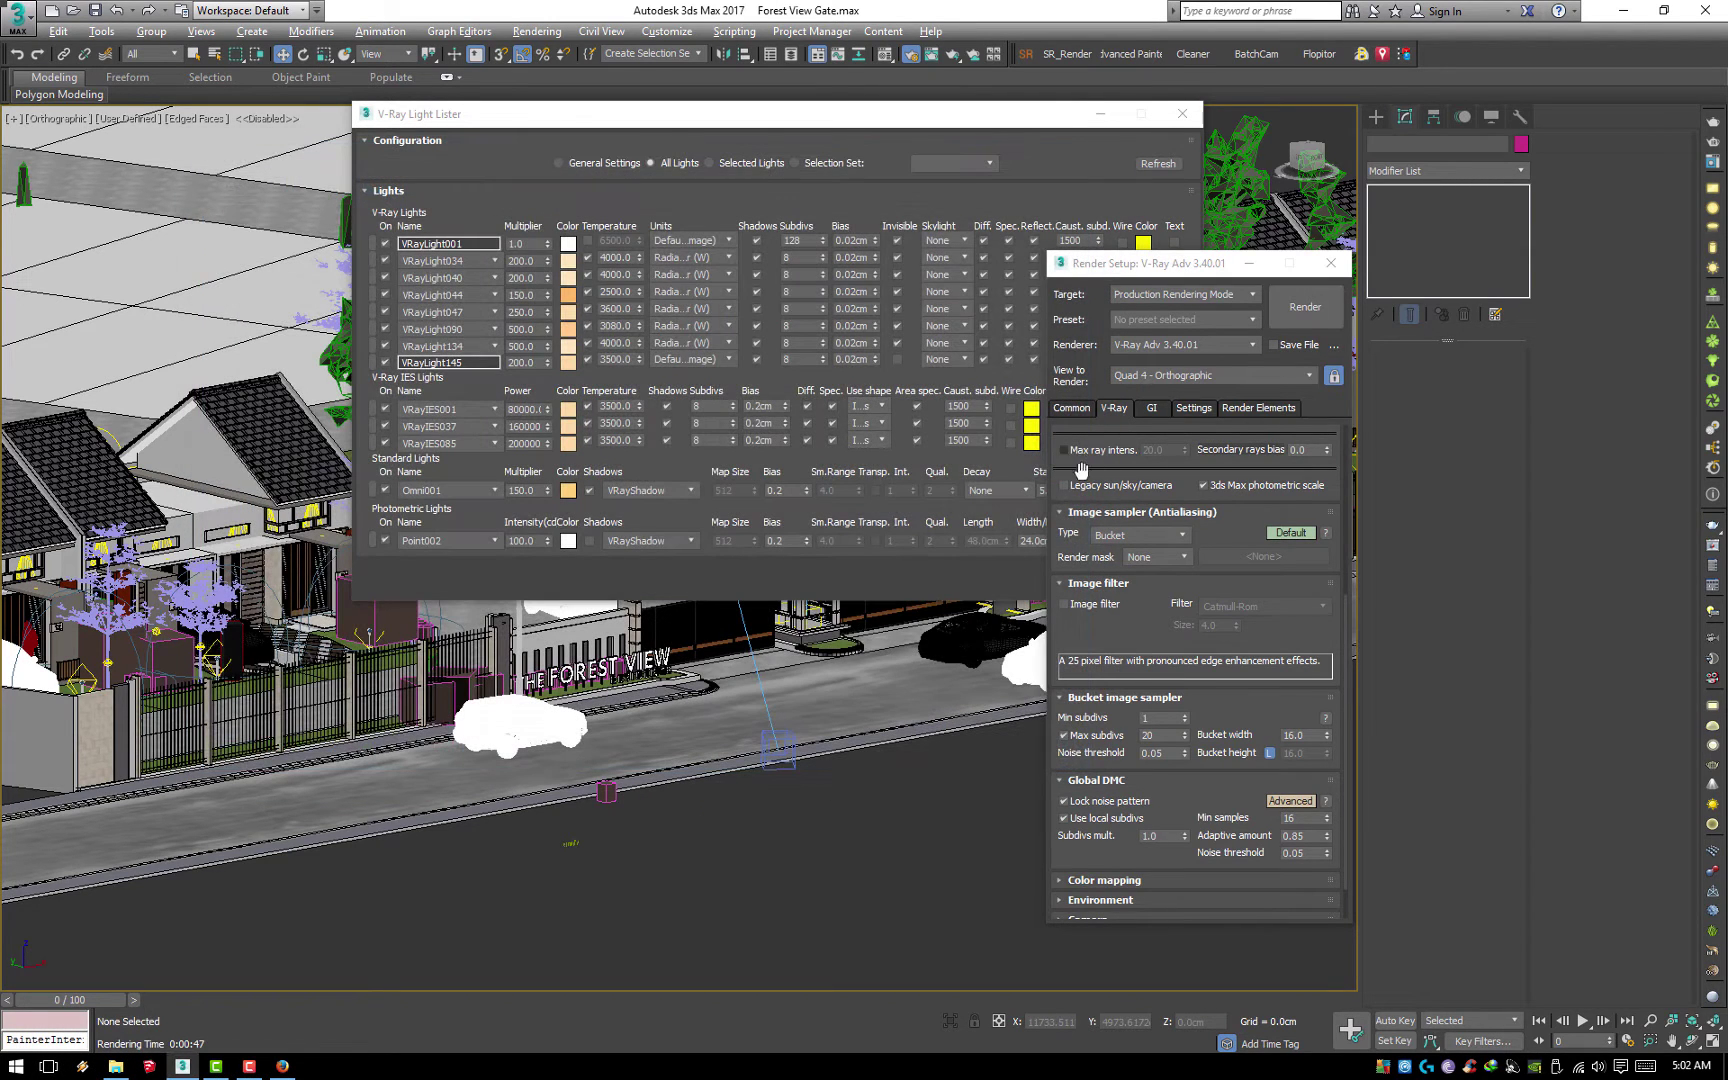
pyautogui.hotkey('alt', 'w')
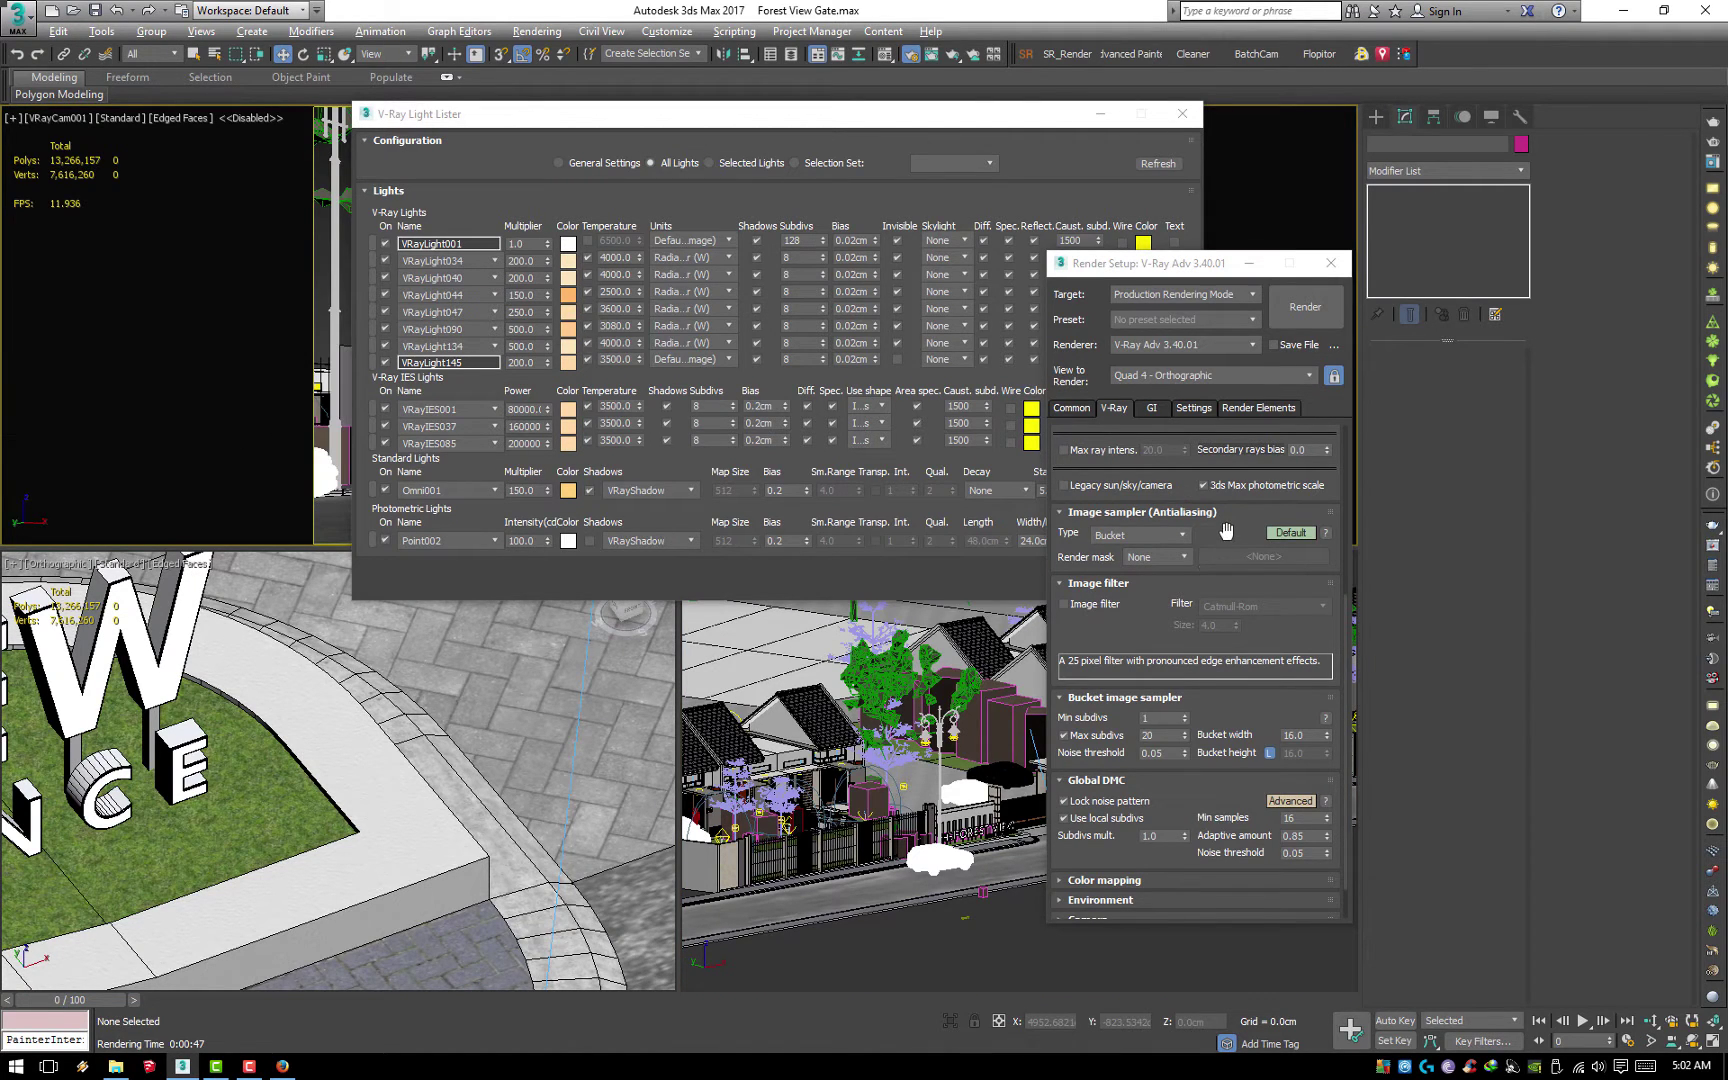
pyautogui.moveTo(1228, 533); pyautogui.dragTo(1264, 881)
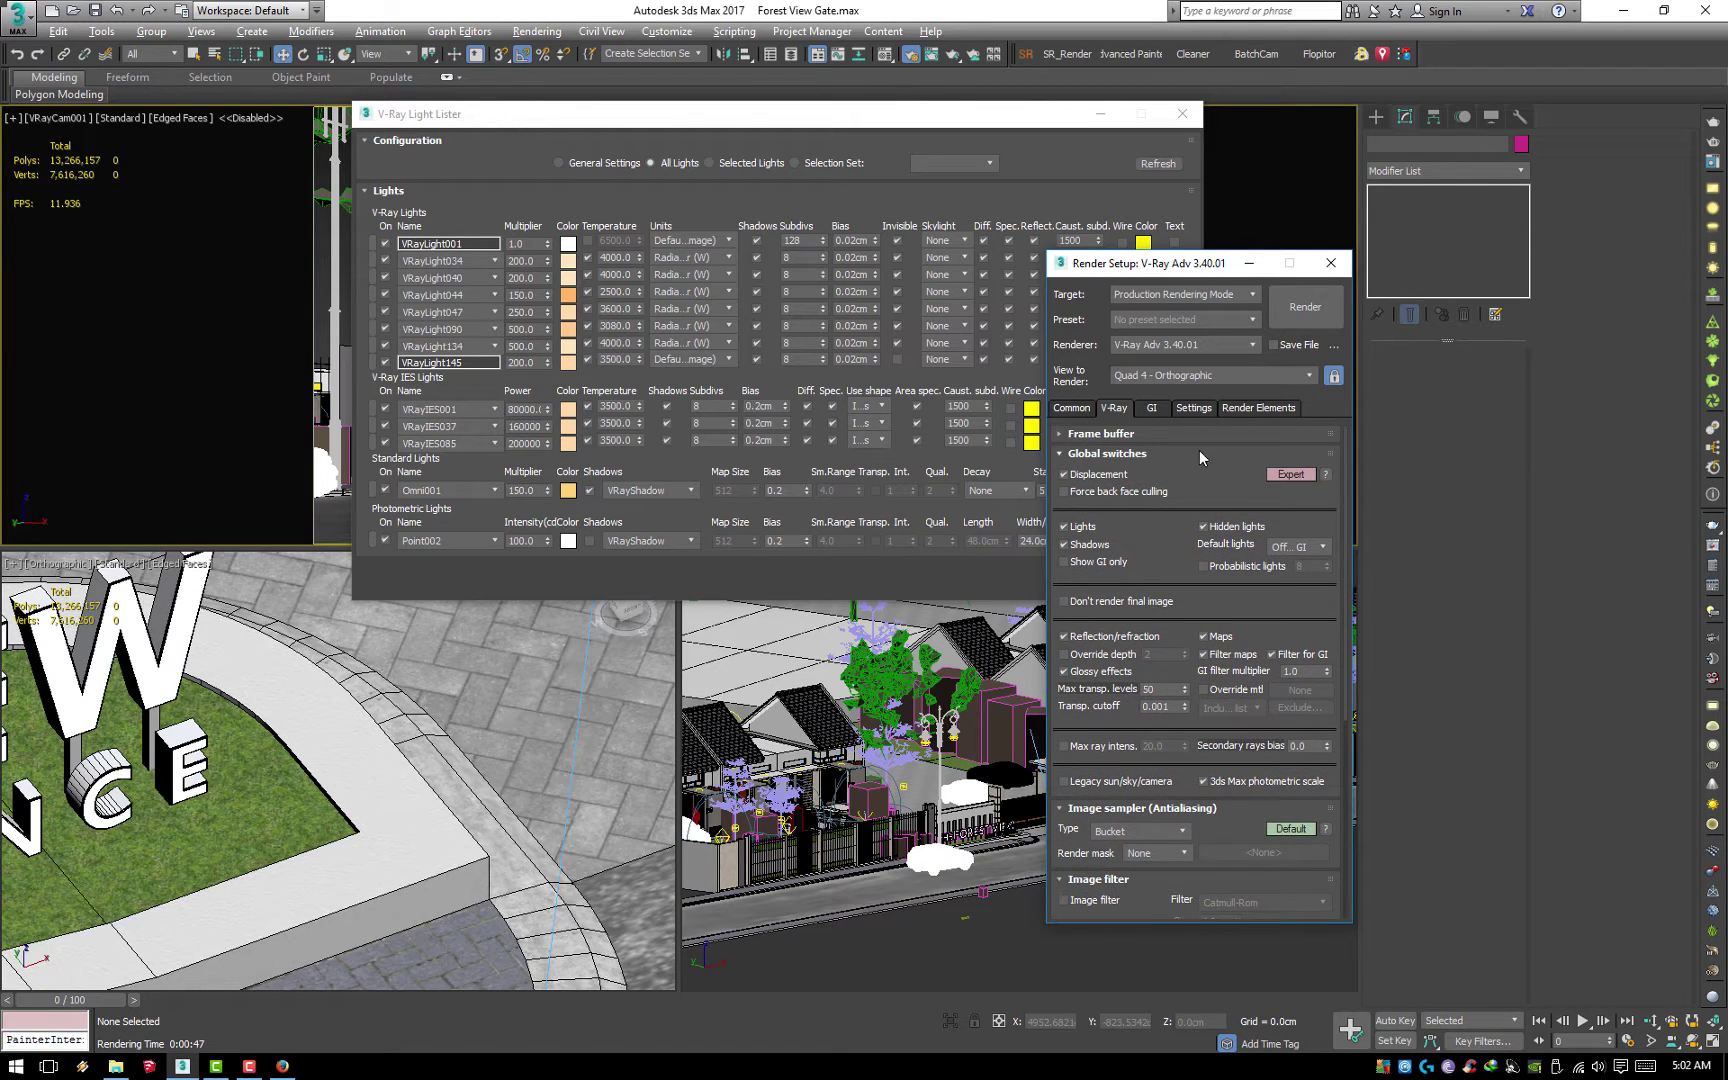
pyautogui.click(1076, 409)
pyautogui.write('1000')
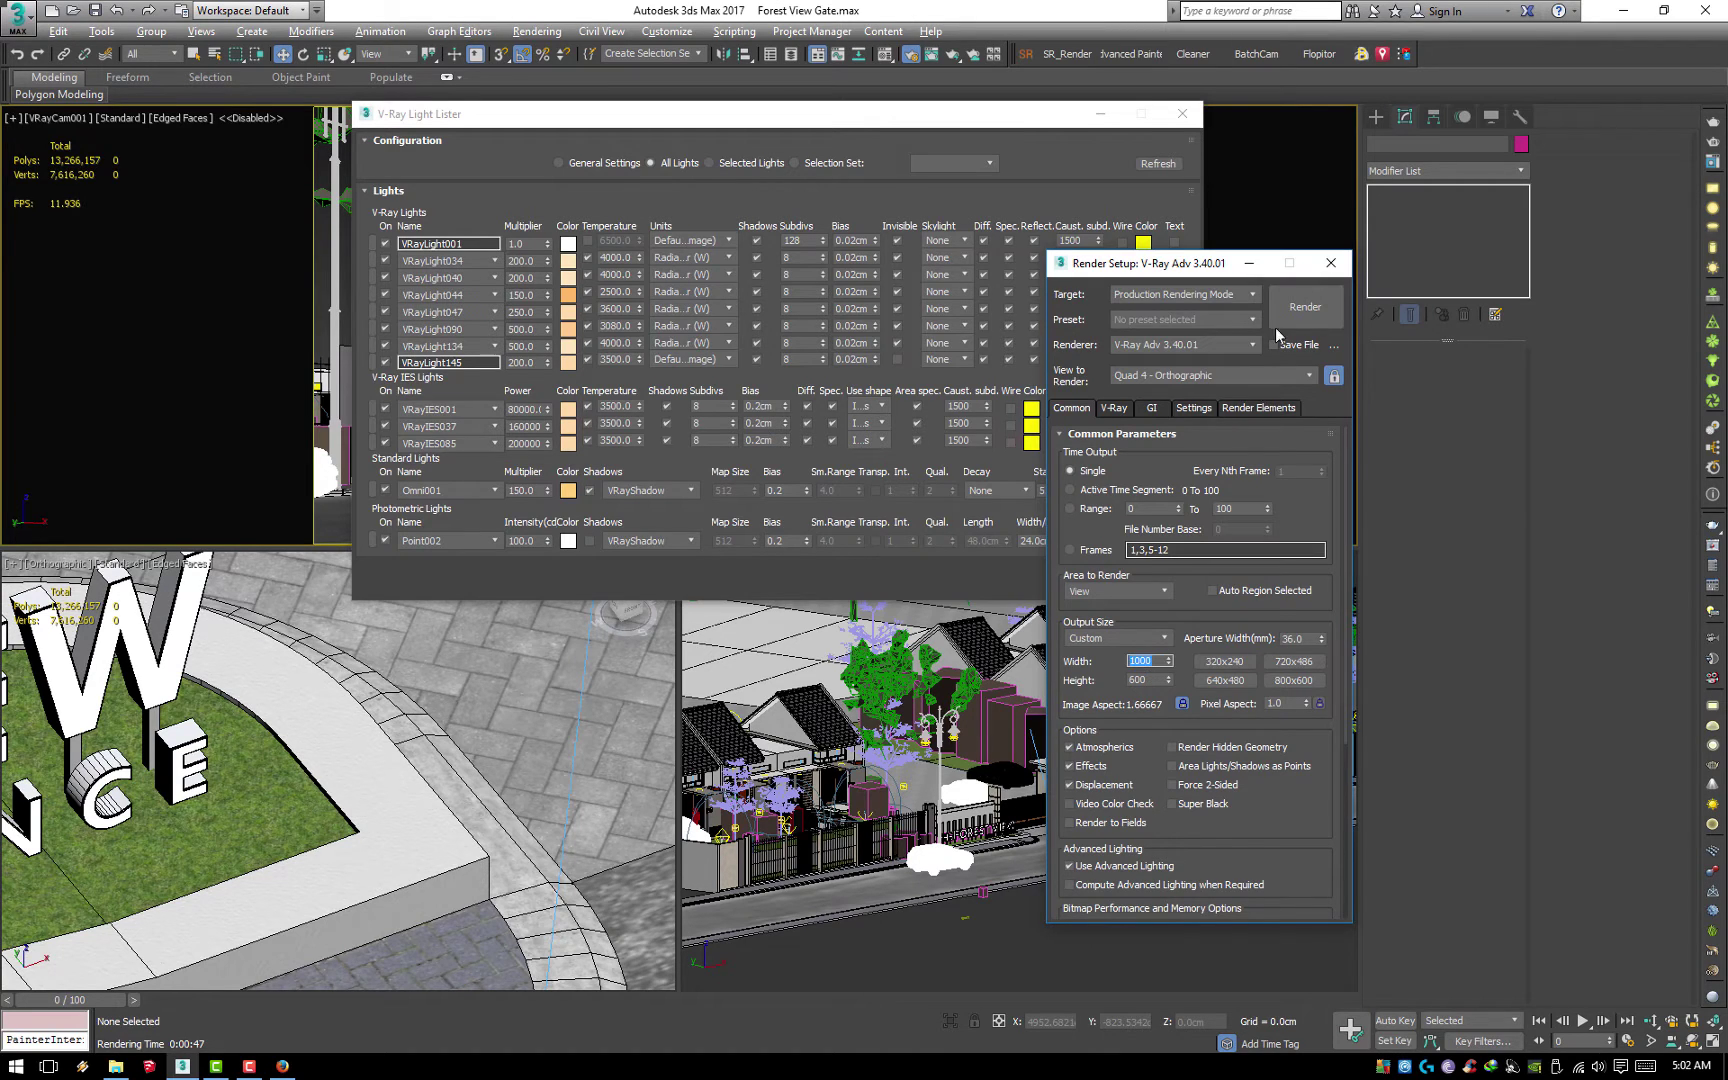
# Run a 1000 × 600 test render, view its RGB color channel, then stop it early
pyautogui.click(1300, 310)
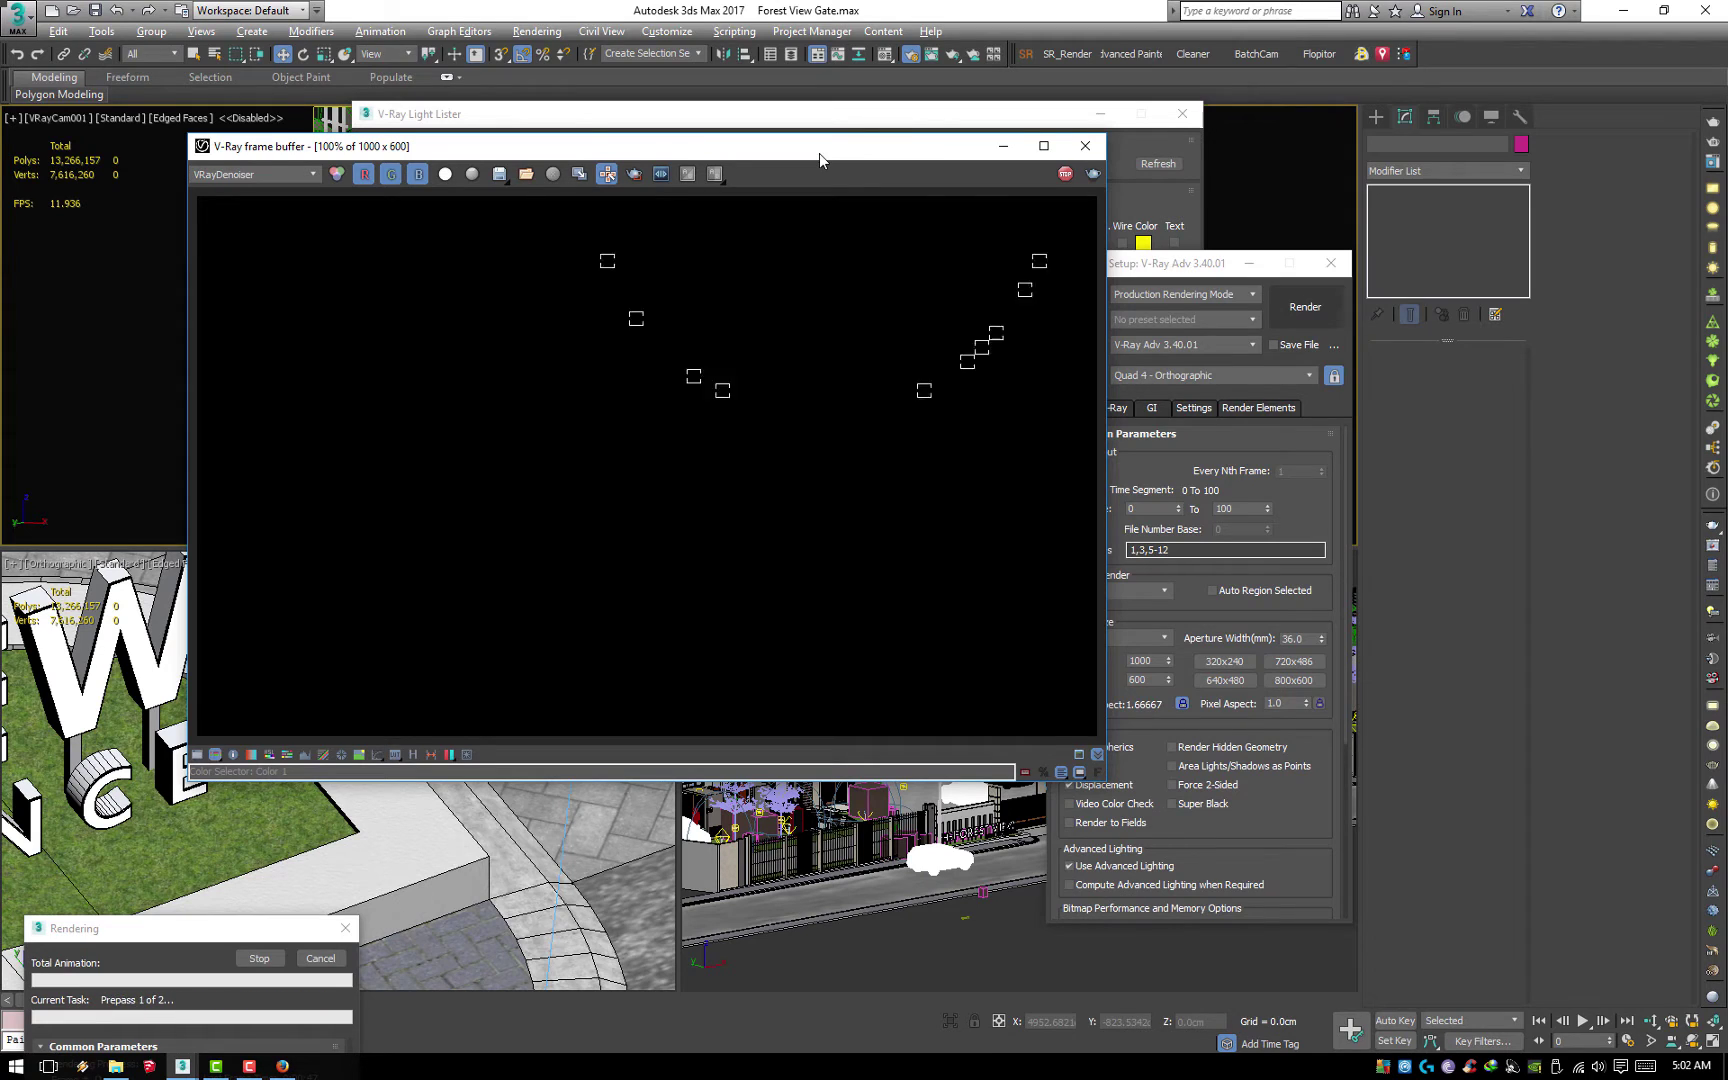
pyautogui.moveTo(819, 153); pyautogui.dragTo(1147, 271)
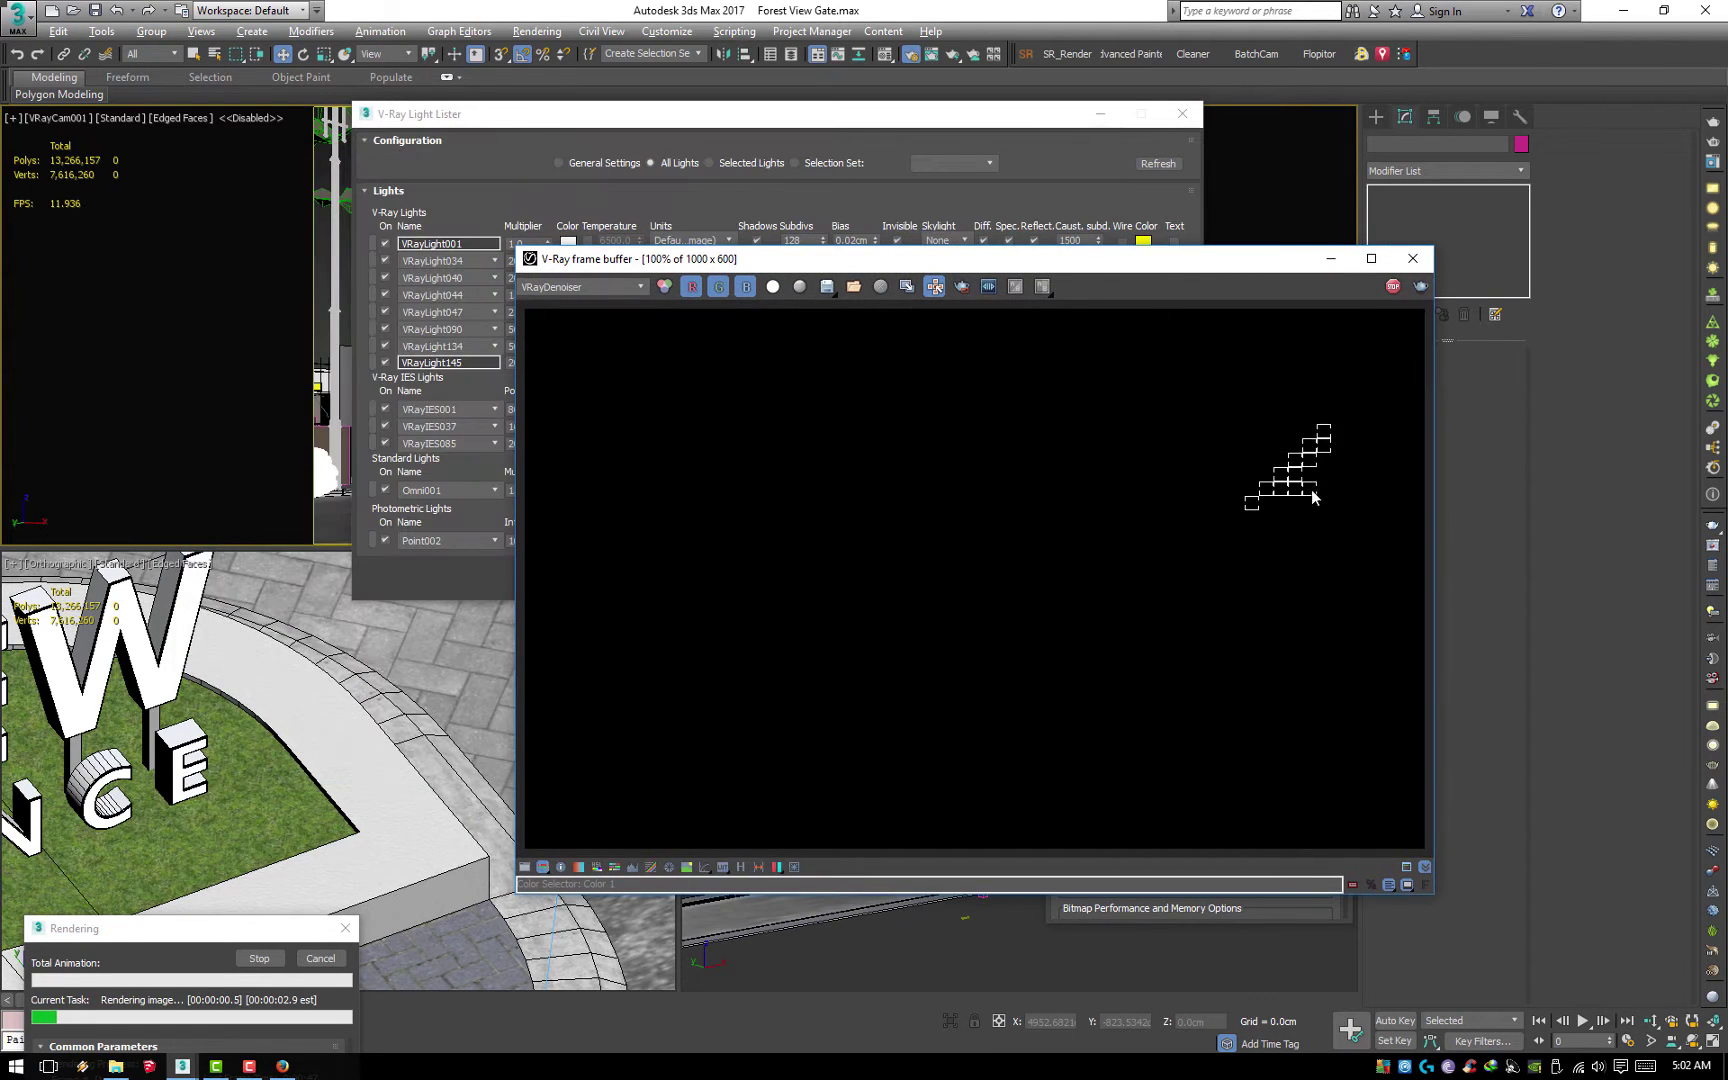
pyautogui.click(645, 288)
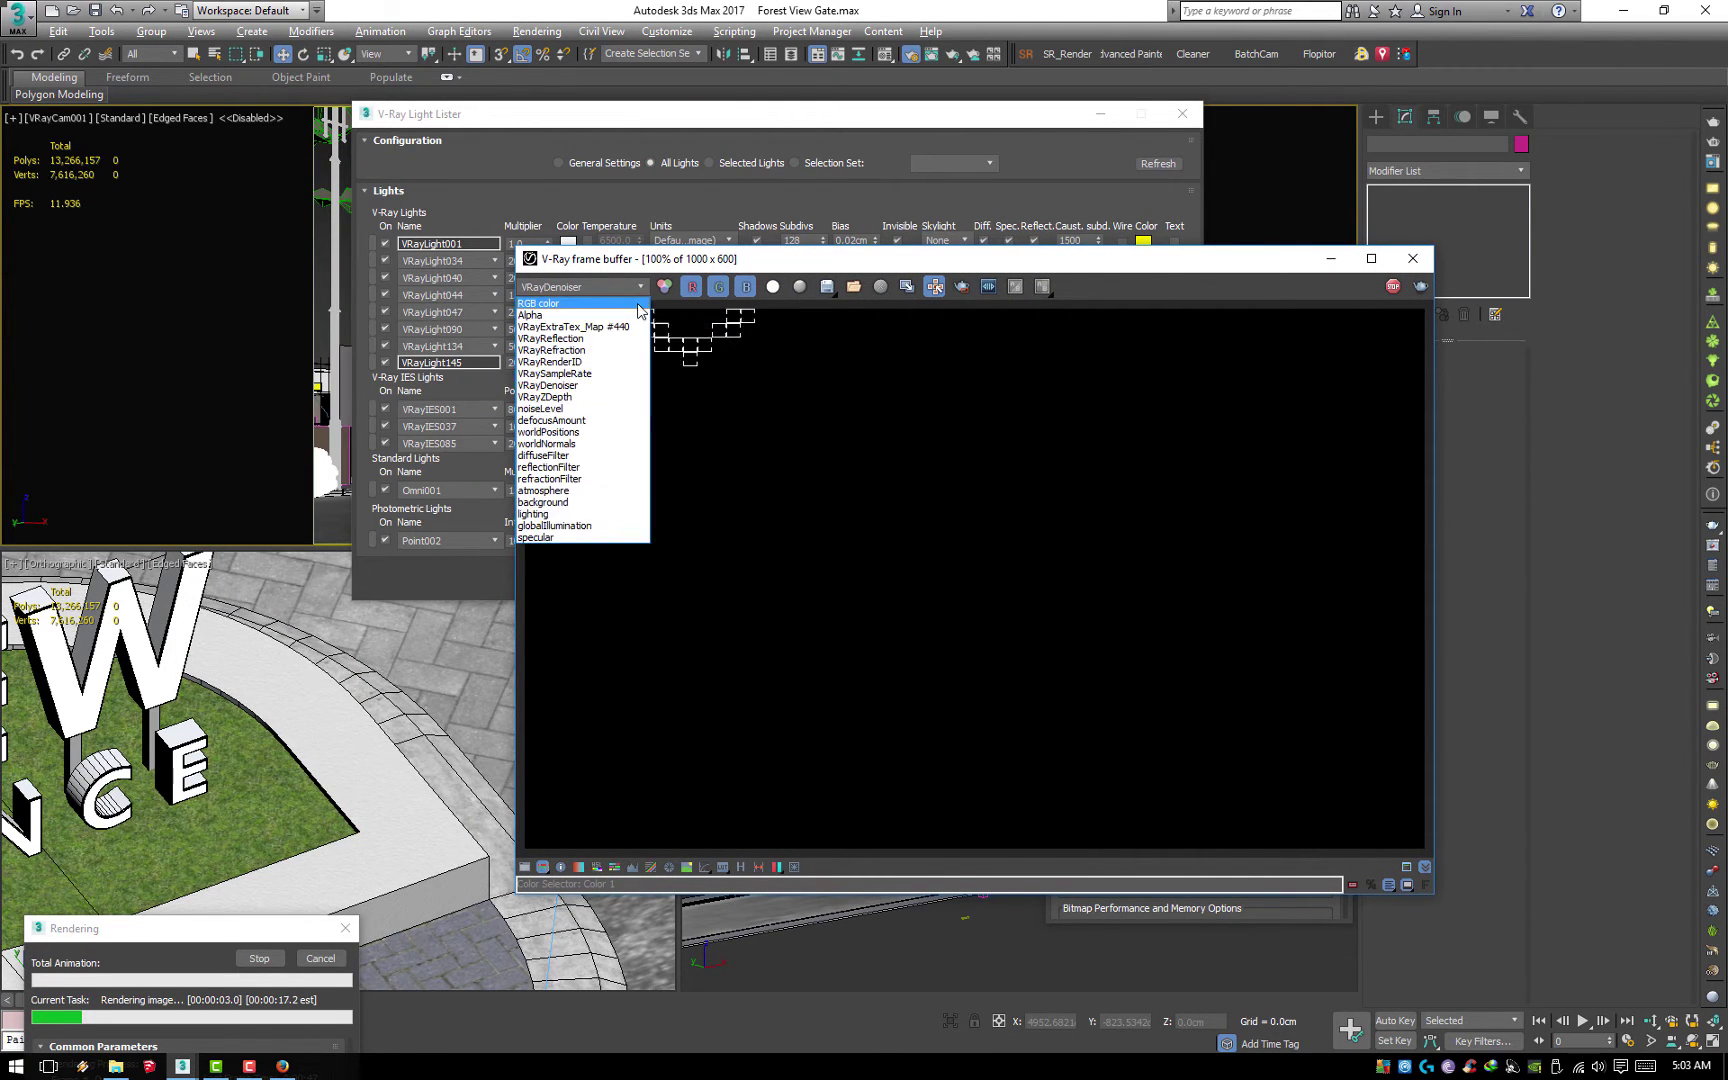
pyautogui.click(560, 302)
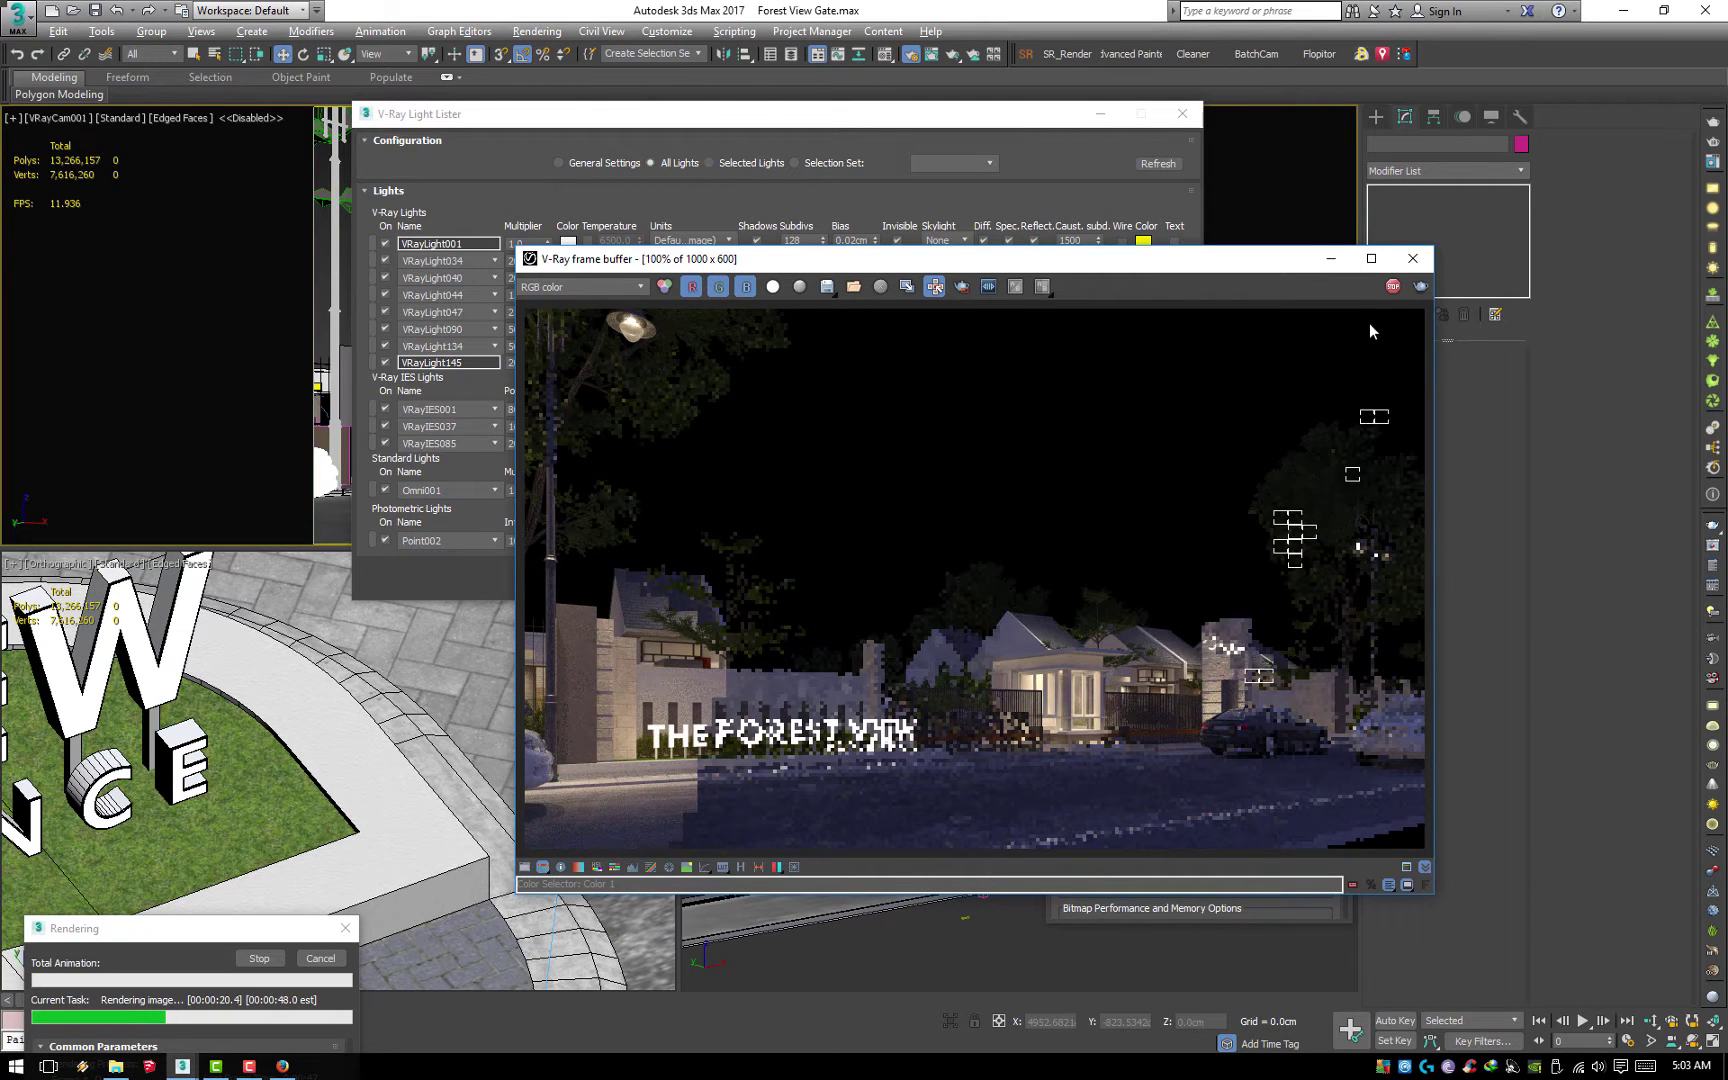
pyautogui.click(1331, 258)
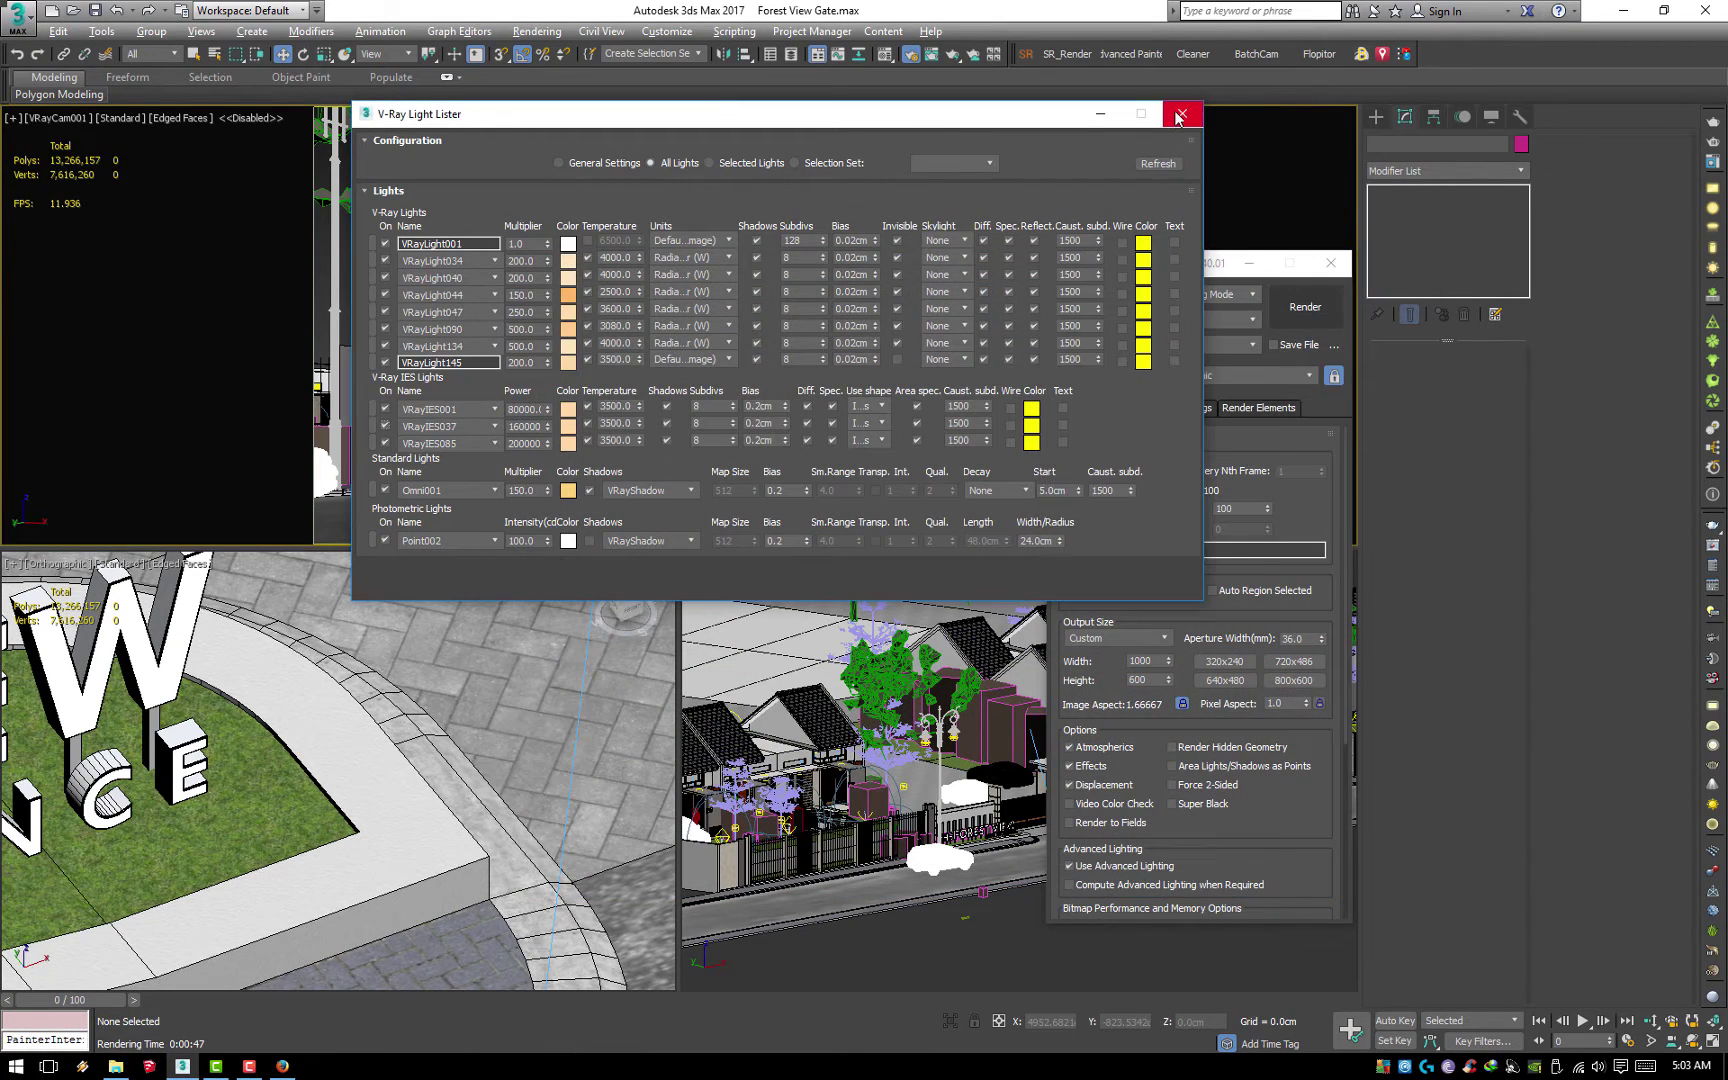
# Close the Light Lister and edit the output width value
pyautogui.click(1182, 113)
pyautogui.doubleClick(1148, 661)
pyautogui.write('2')
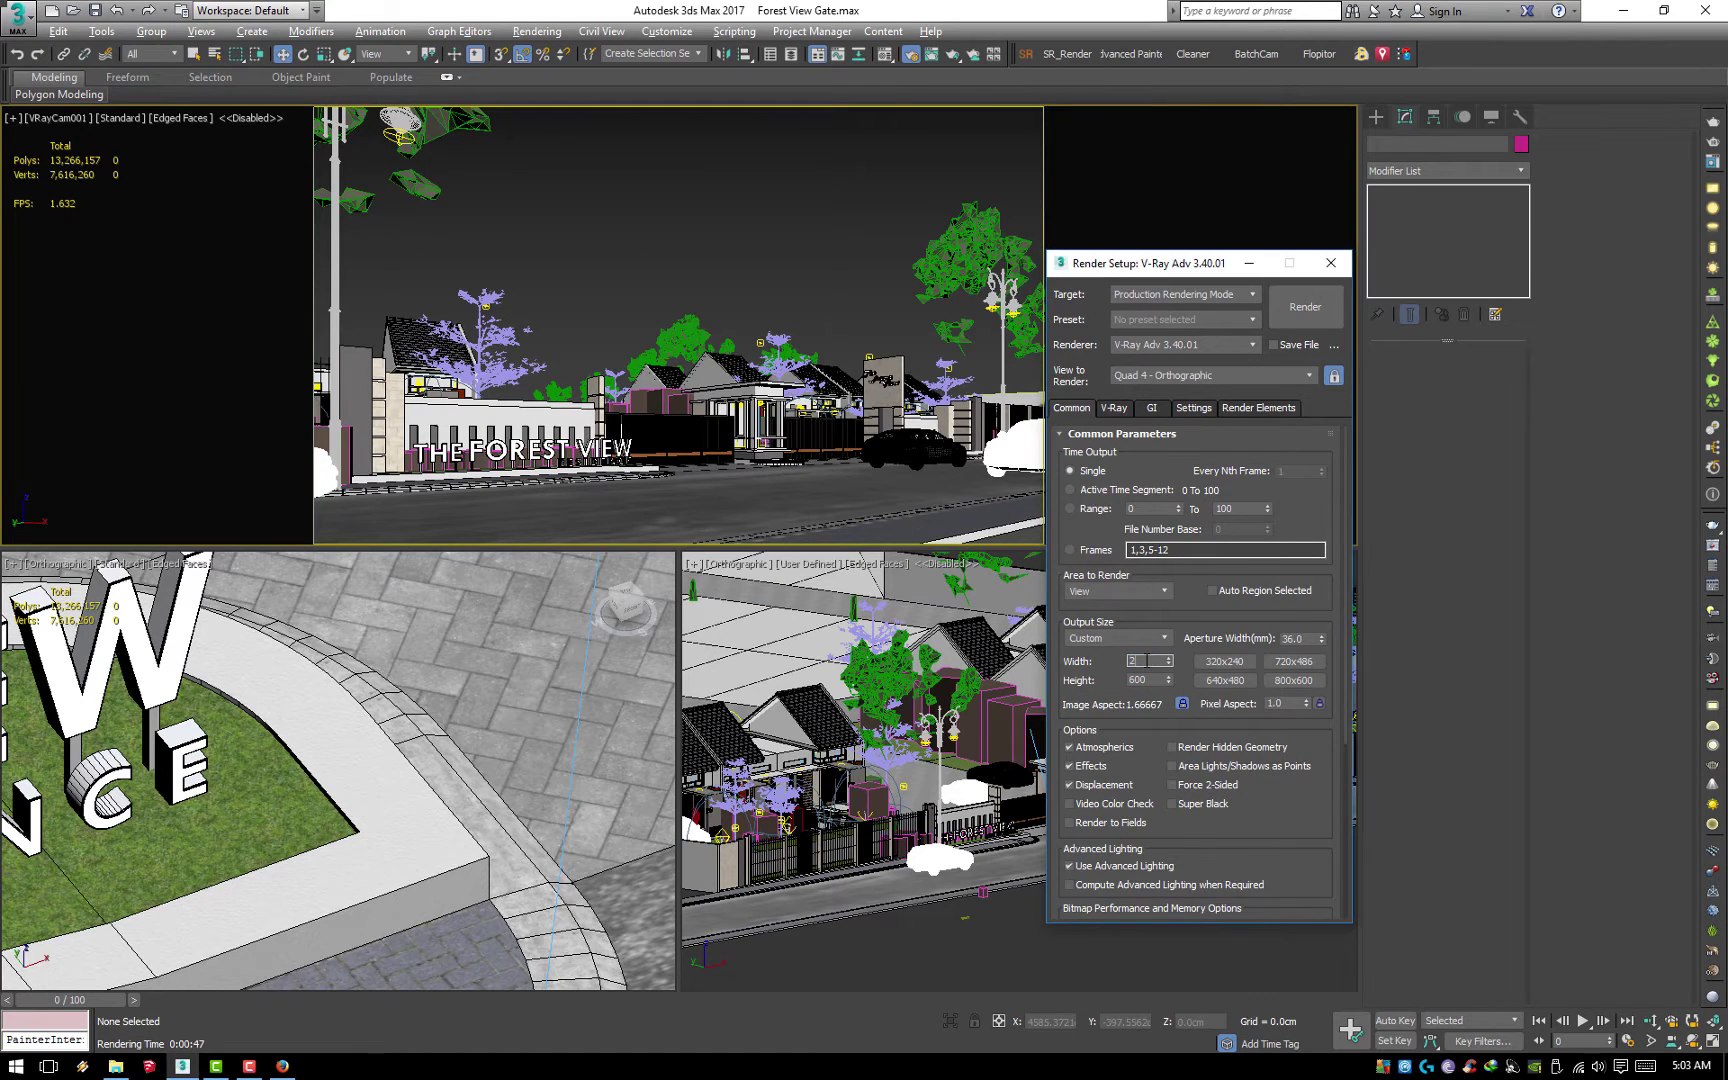
# Set bucket and Global DMC noise thresholds to 0.01, expand Color mapping, and render with Shift+Q
pyautogui.click(1112, 407)
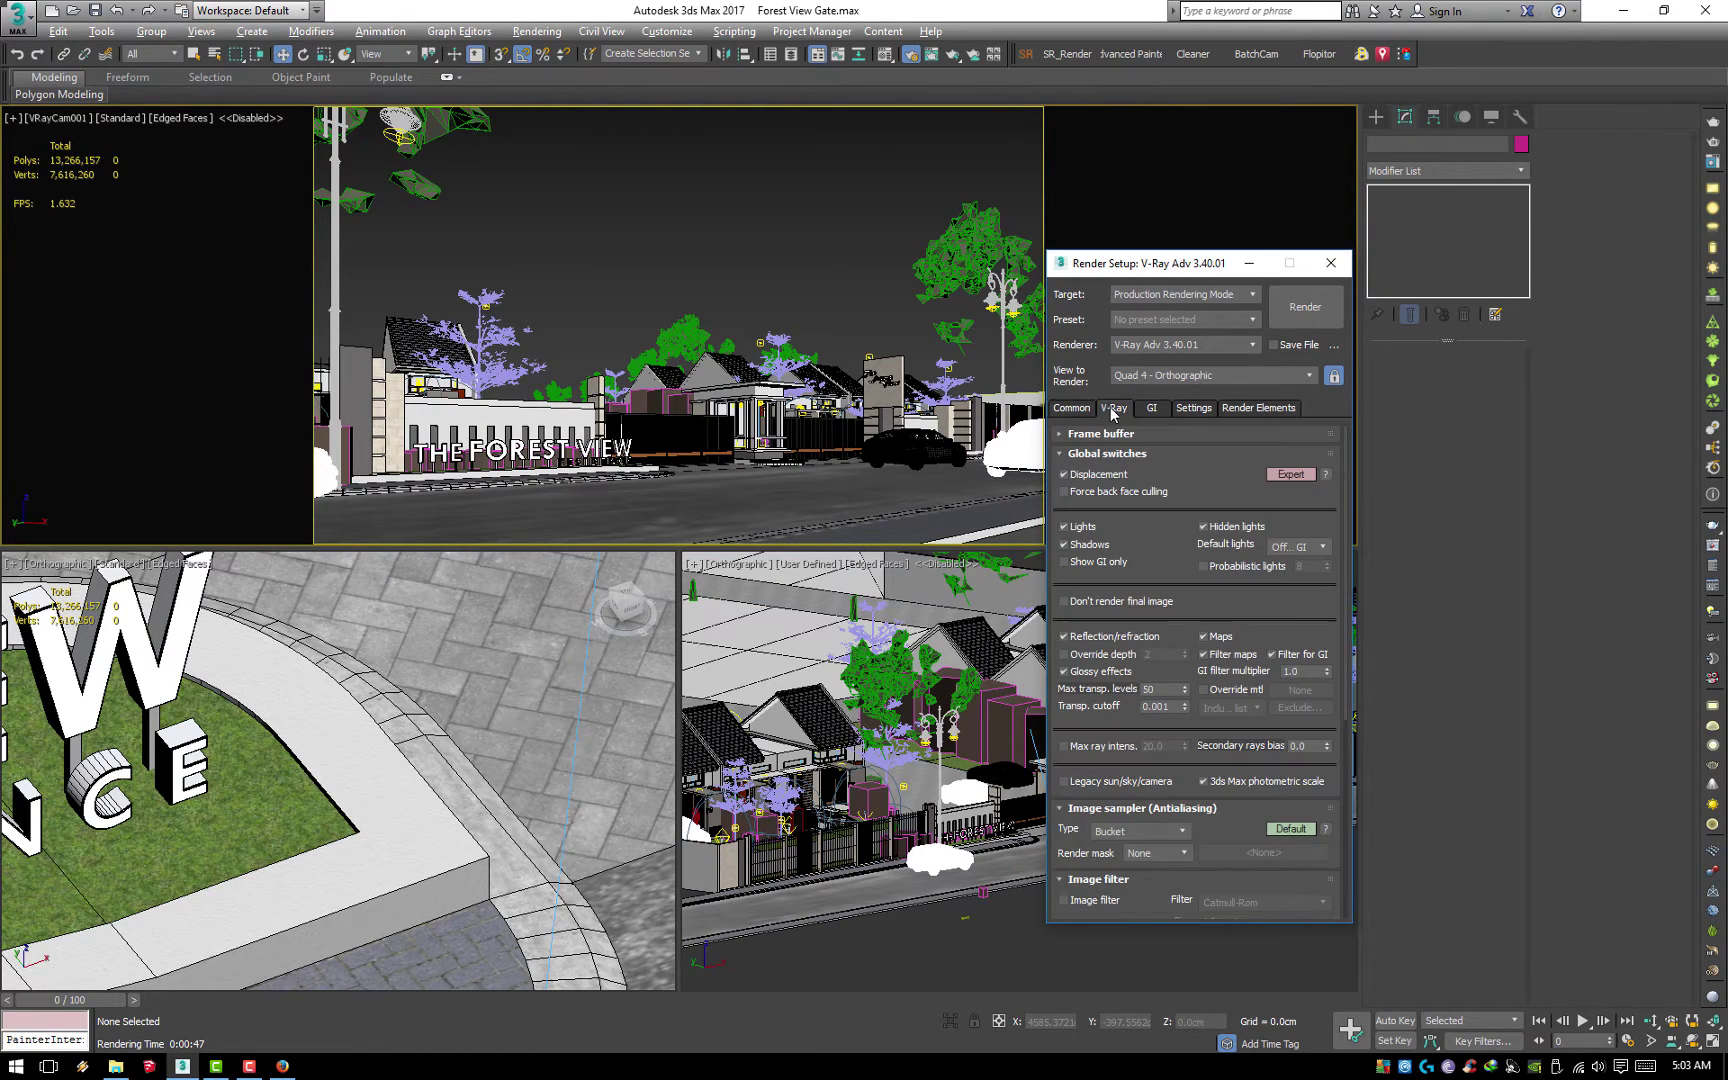
pyautogui.scroll(-5, 1210, 540)
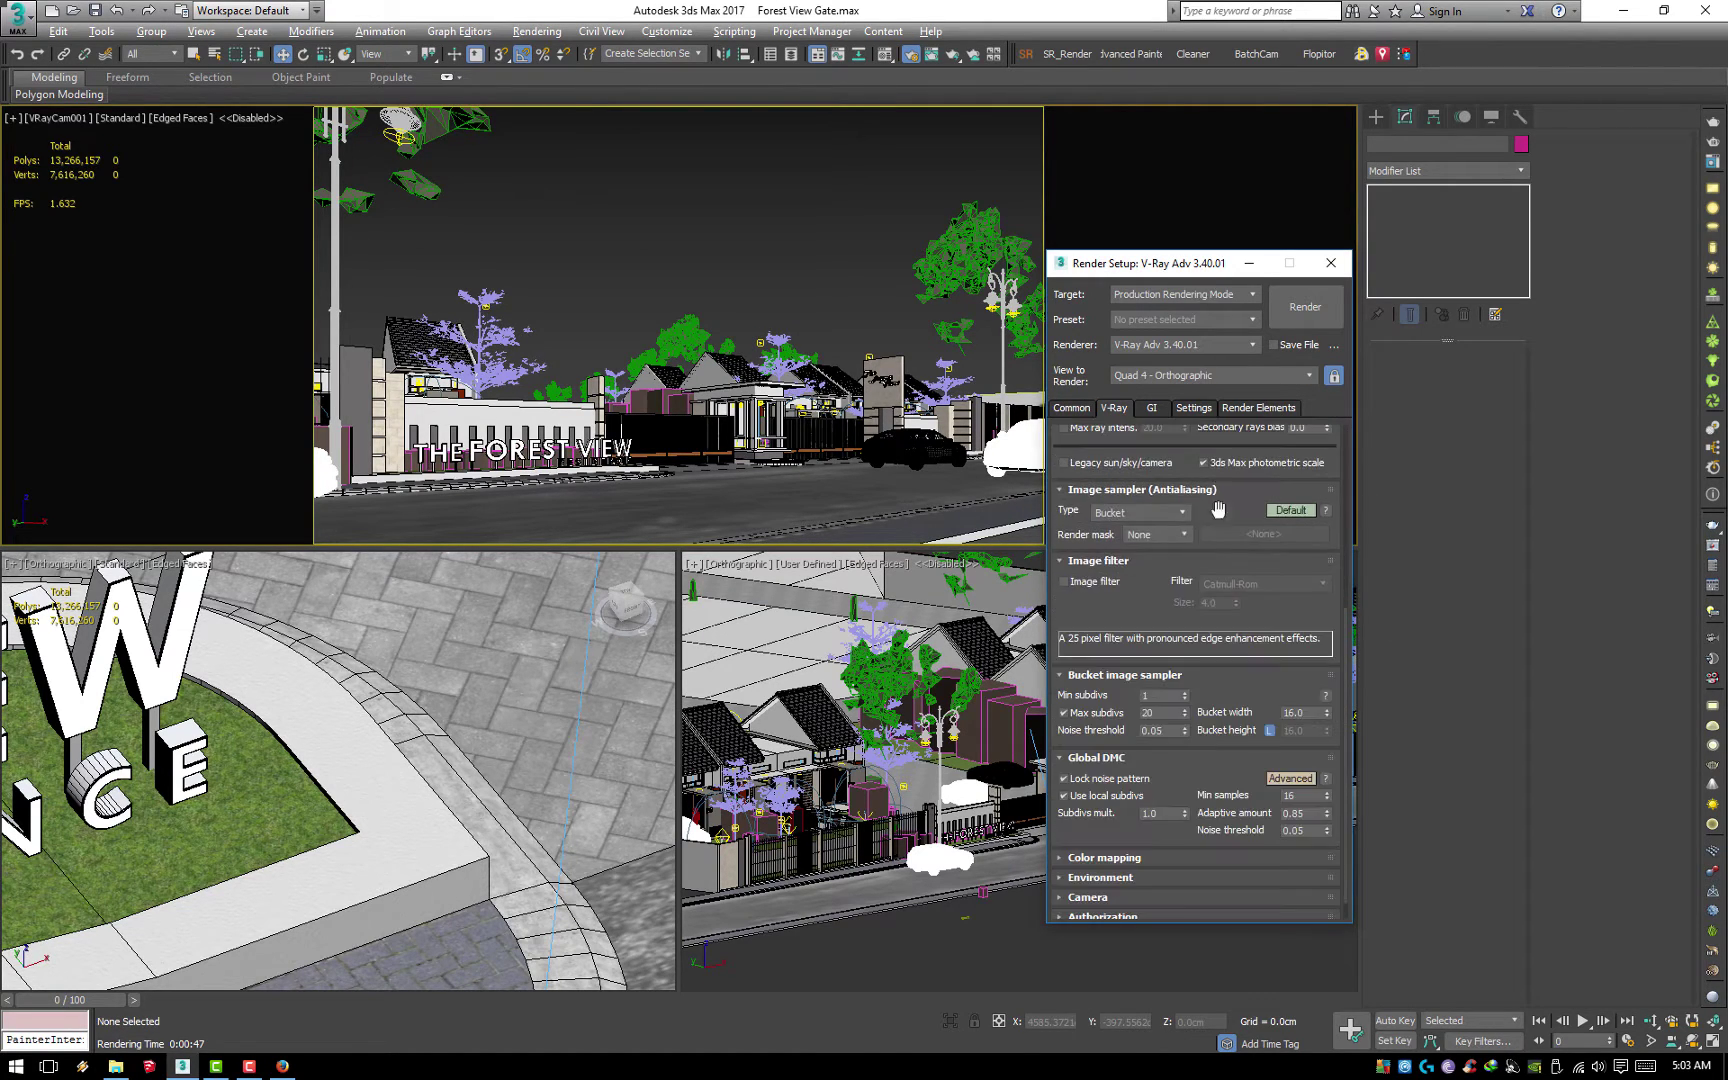
pyautogui.click(1152, 730)
pyautogui.moveTo(1286, 835); pyautogui.dragTo(1319, 834)
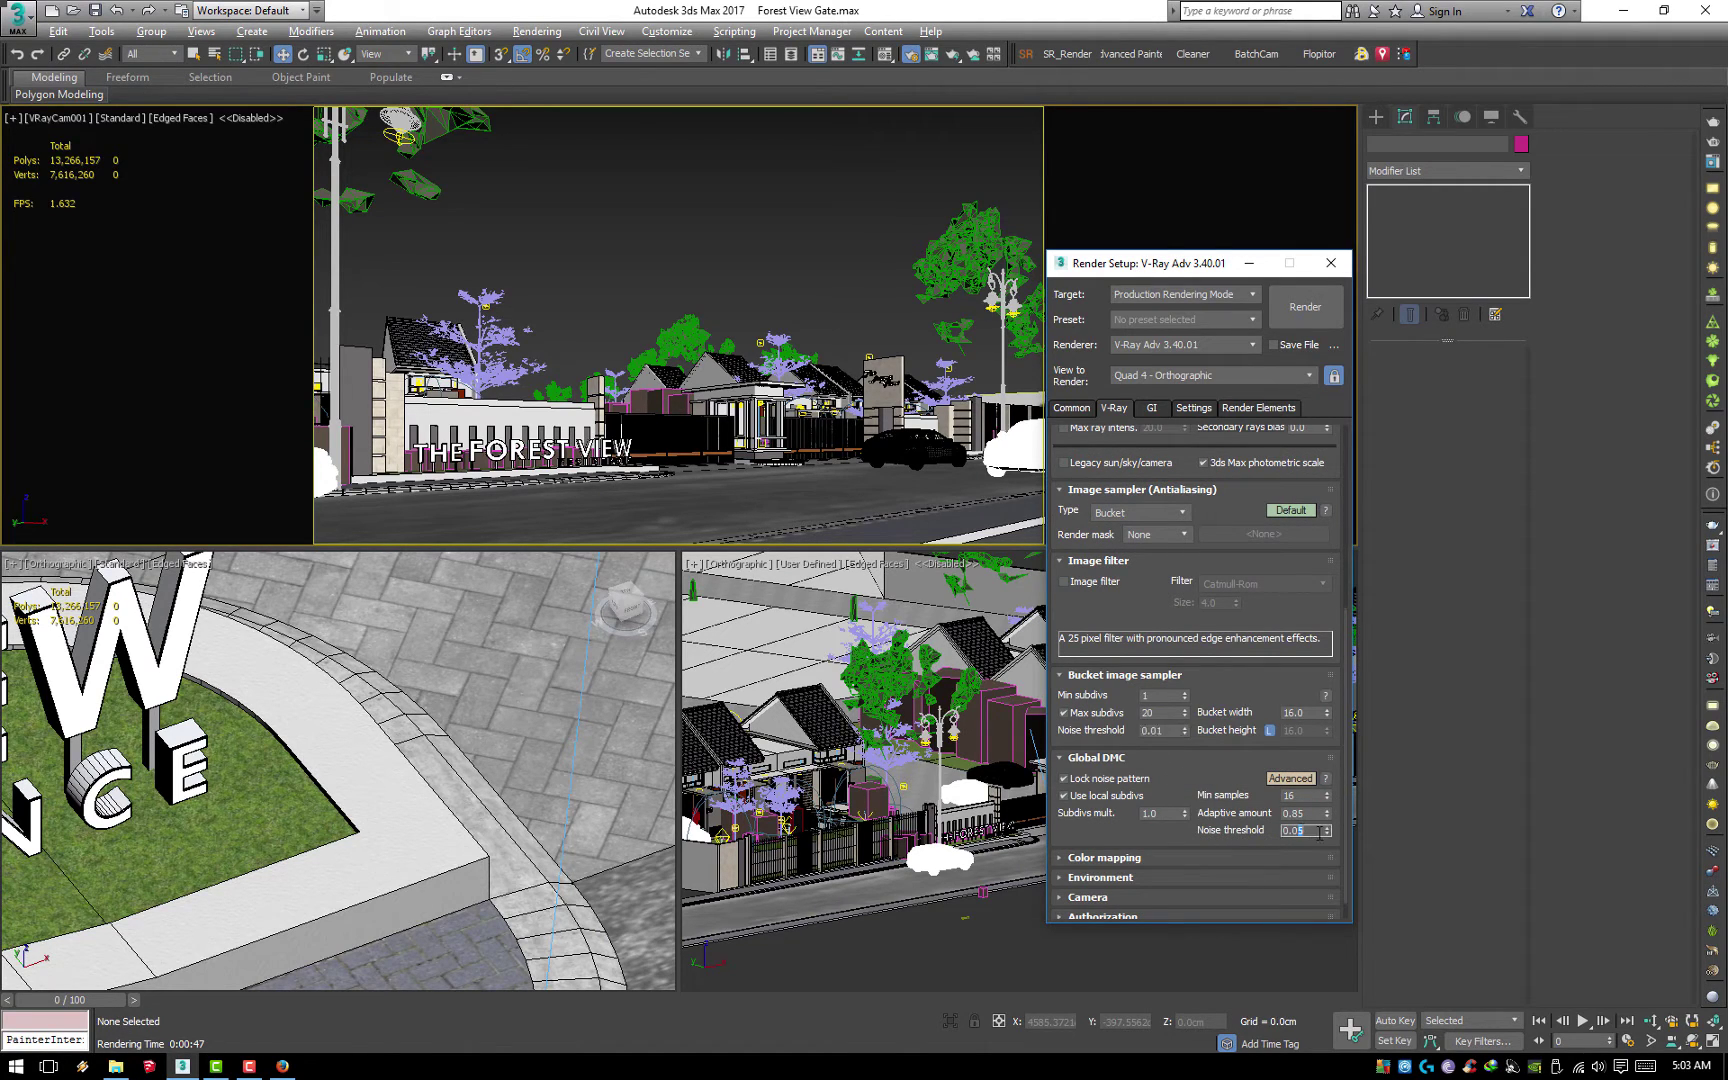
pyautogui.click(1155, 857)
pyautogui.scroll(-2, 1147, 848)
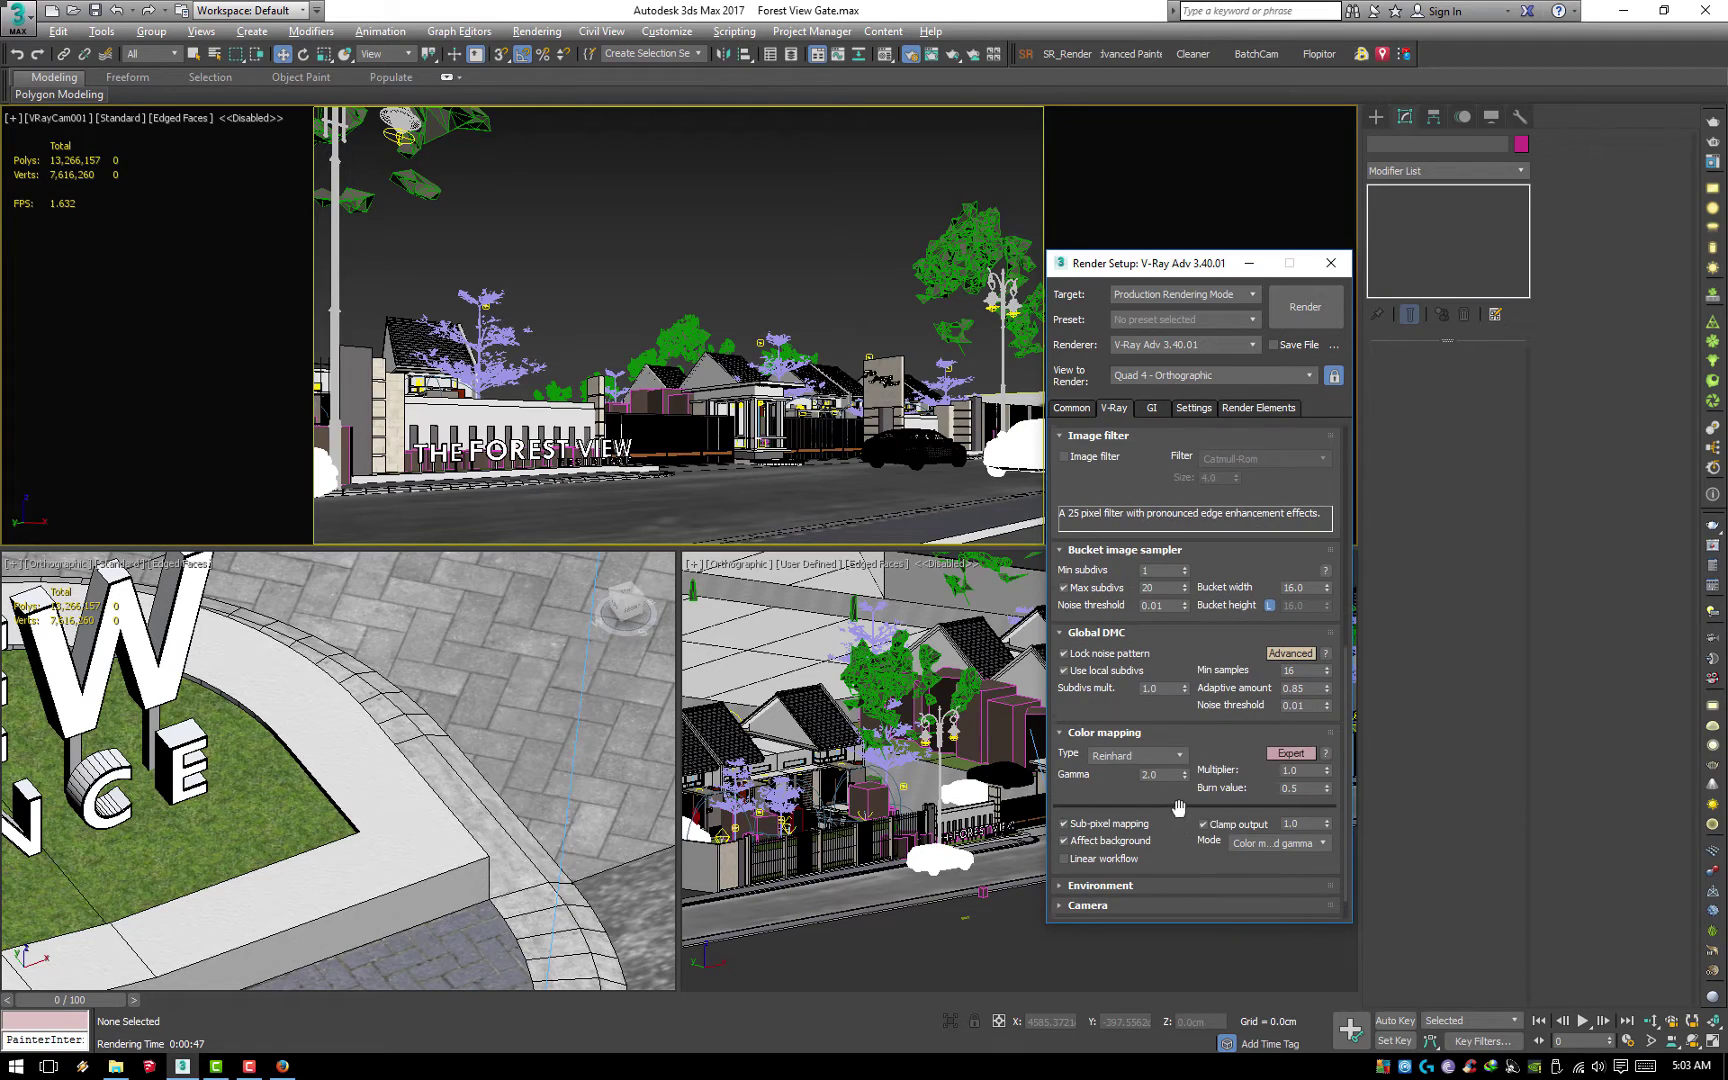
pyautogui.moveTo(1178, 807); pyautogui.dragTo(1170, 664)
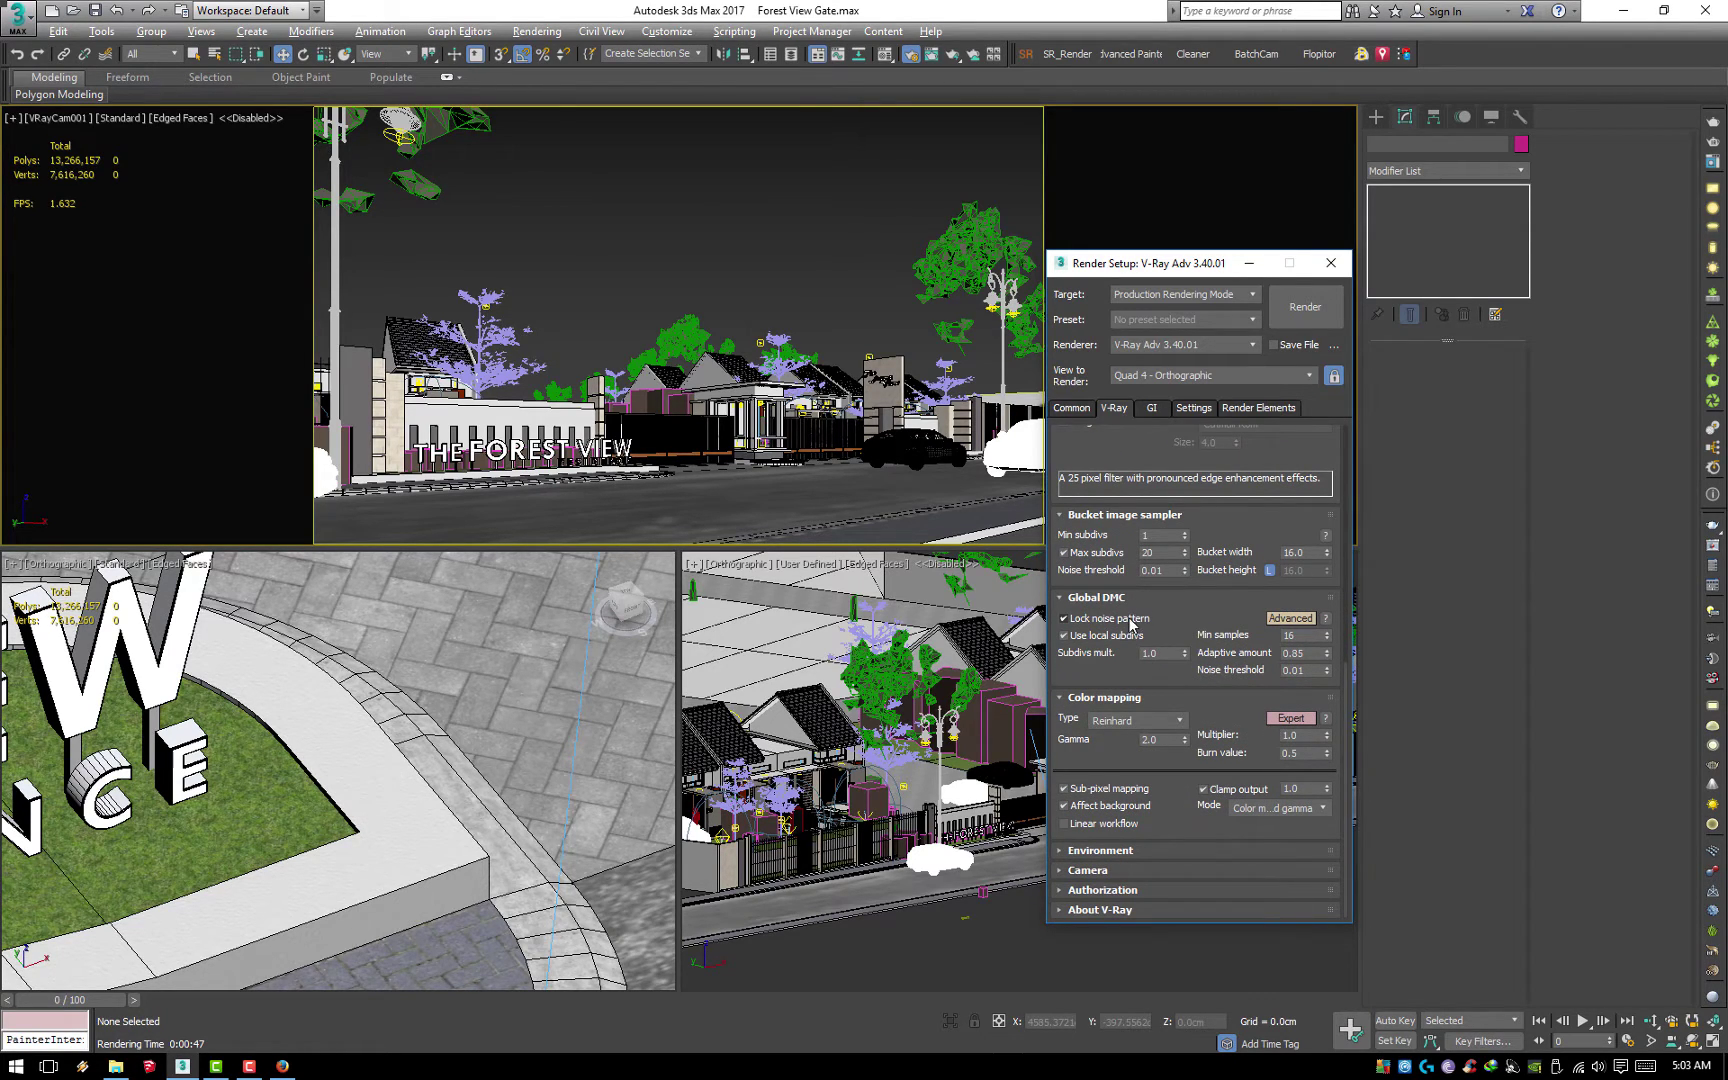
pyautogui.hotkey('shift', 'q')
# Enter 8060 as the irradiance map subdivisions on the GI settings
pyautogui.moveTo(1154, 295); pyautogui.dragTo(737, 264)
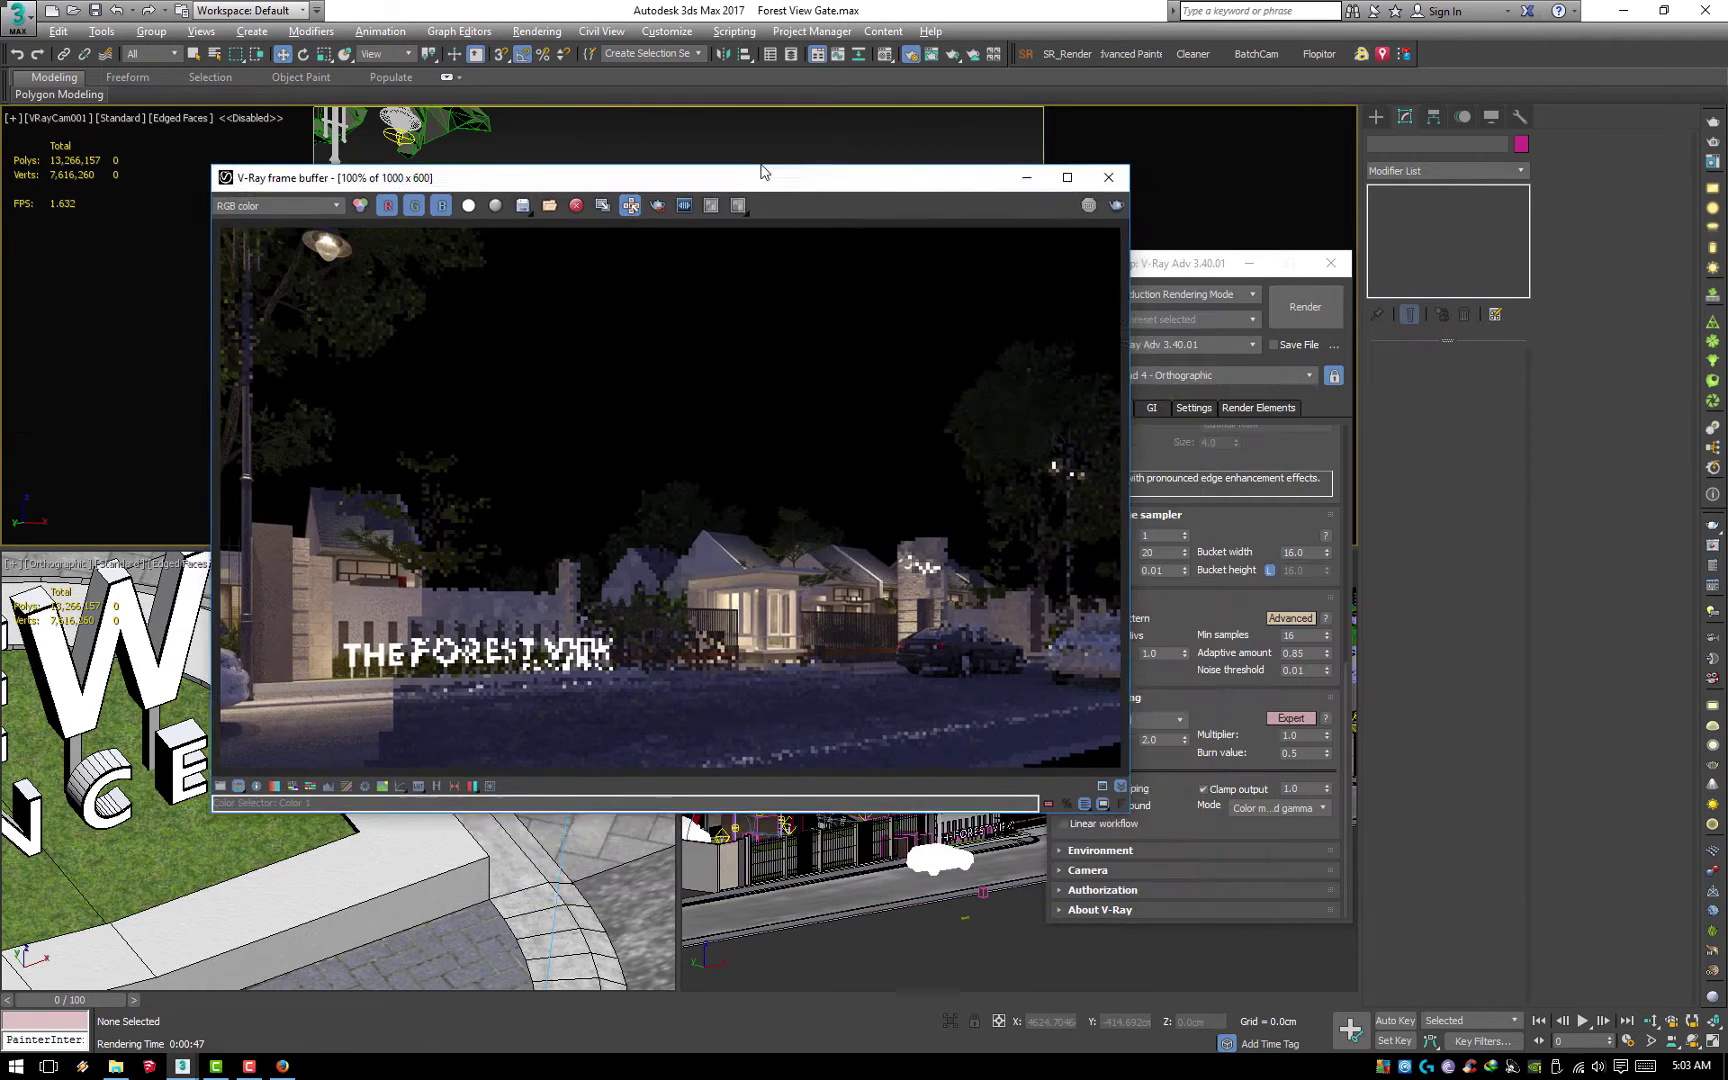
pyautogui.click(1151, 408)
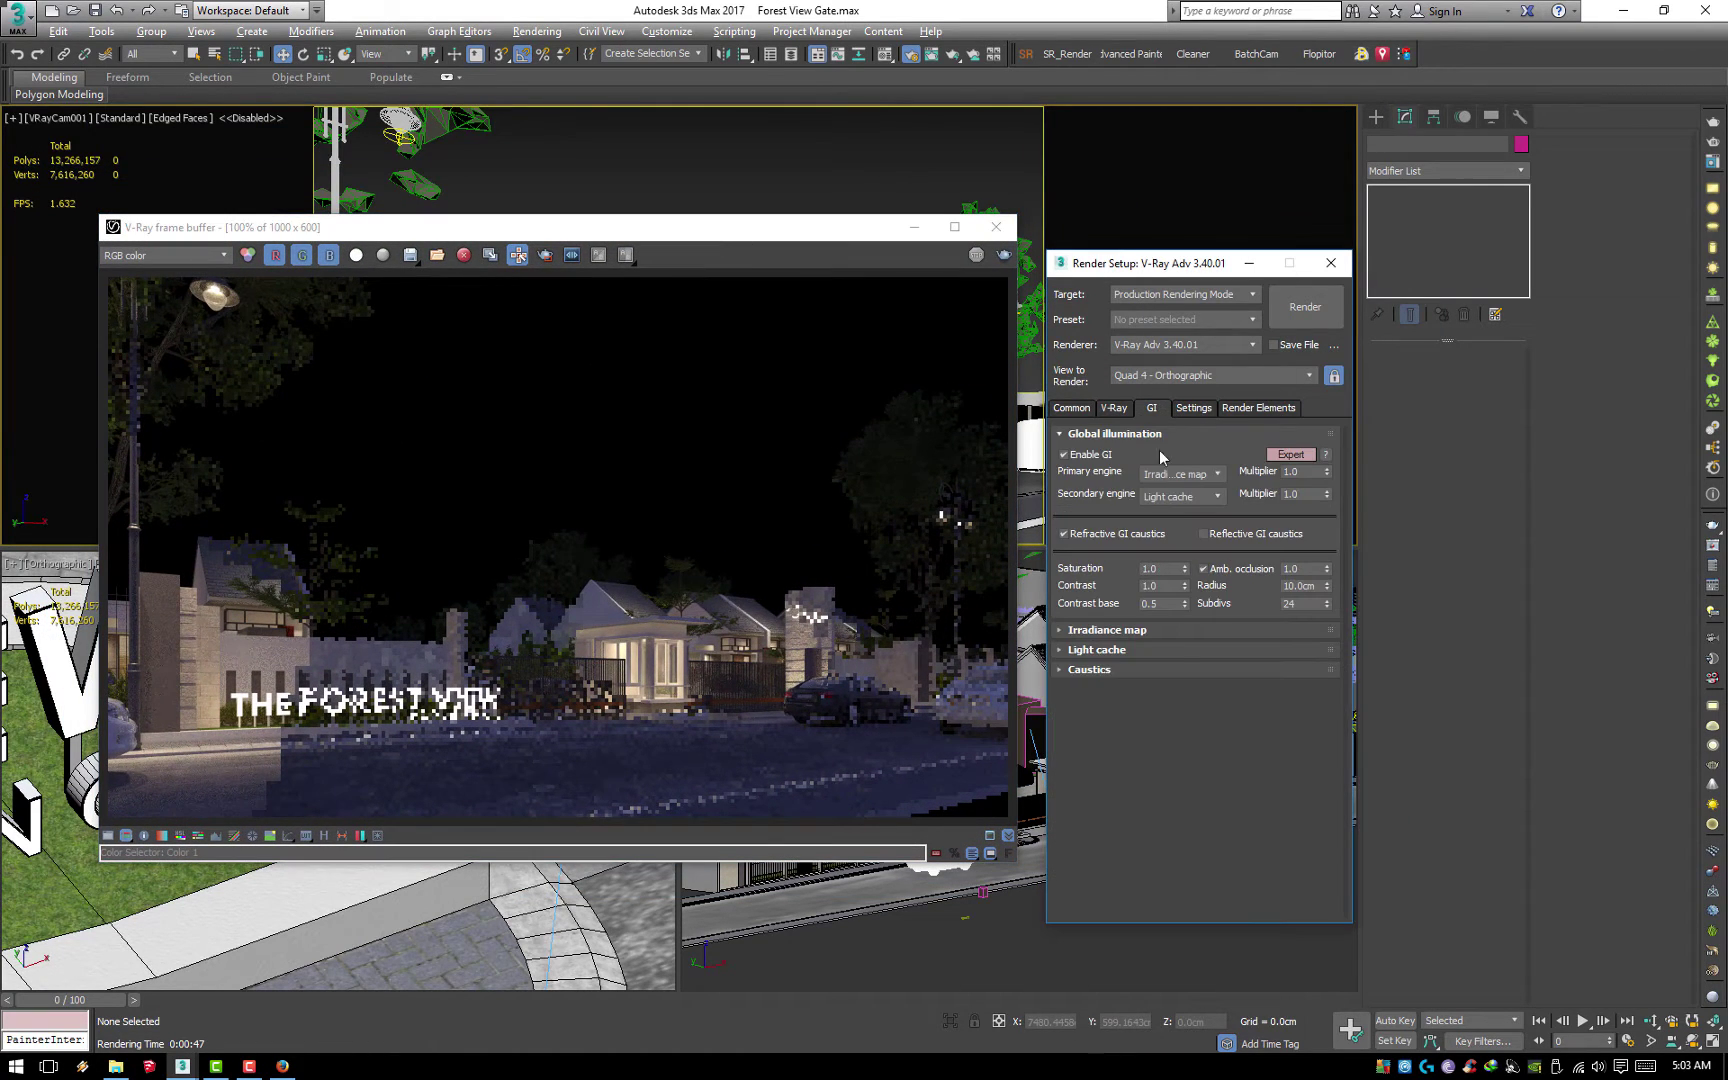
pyautogui.click(1107, 630)
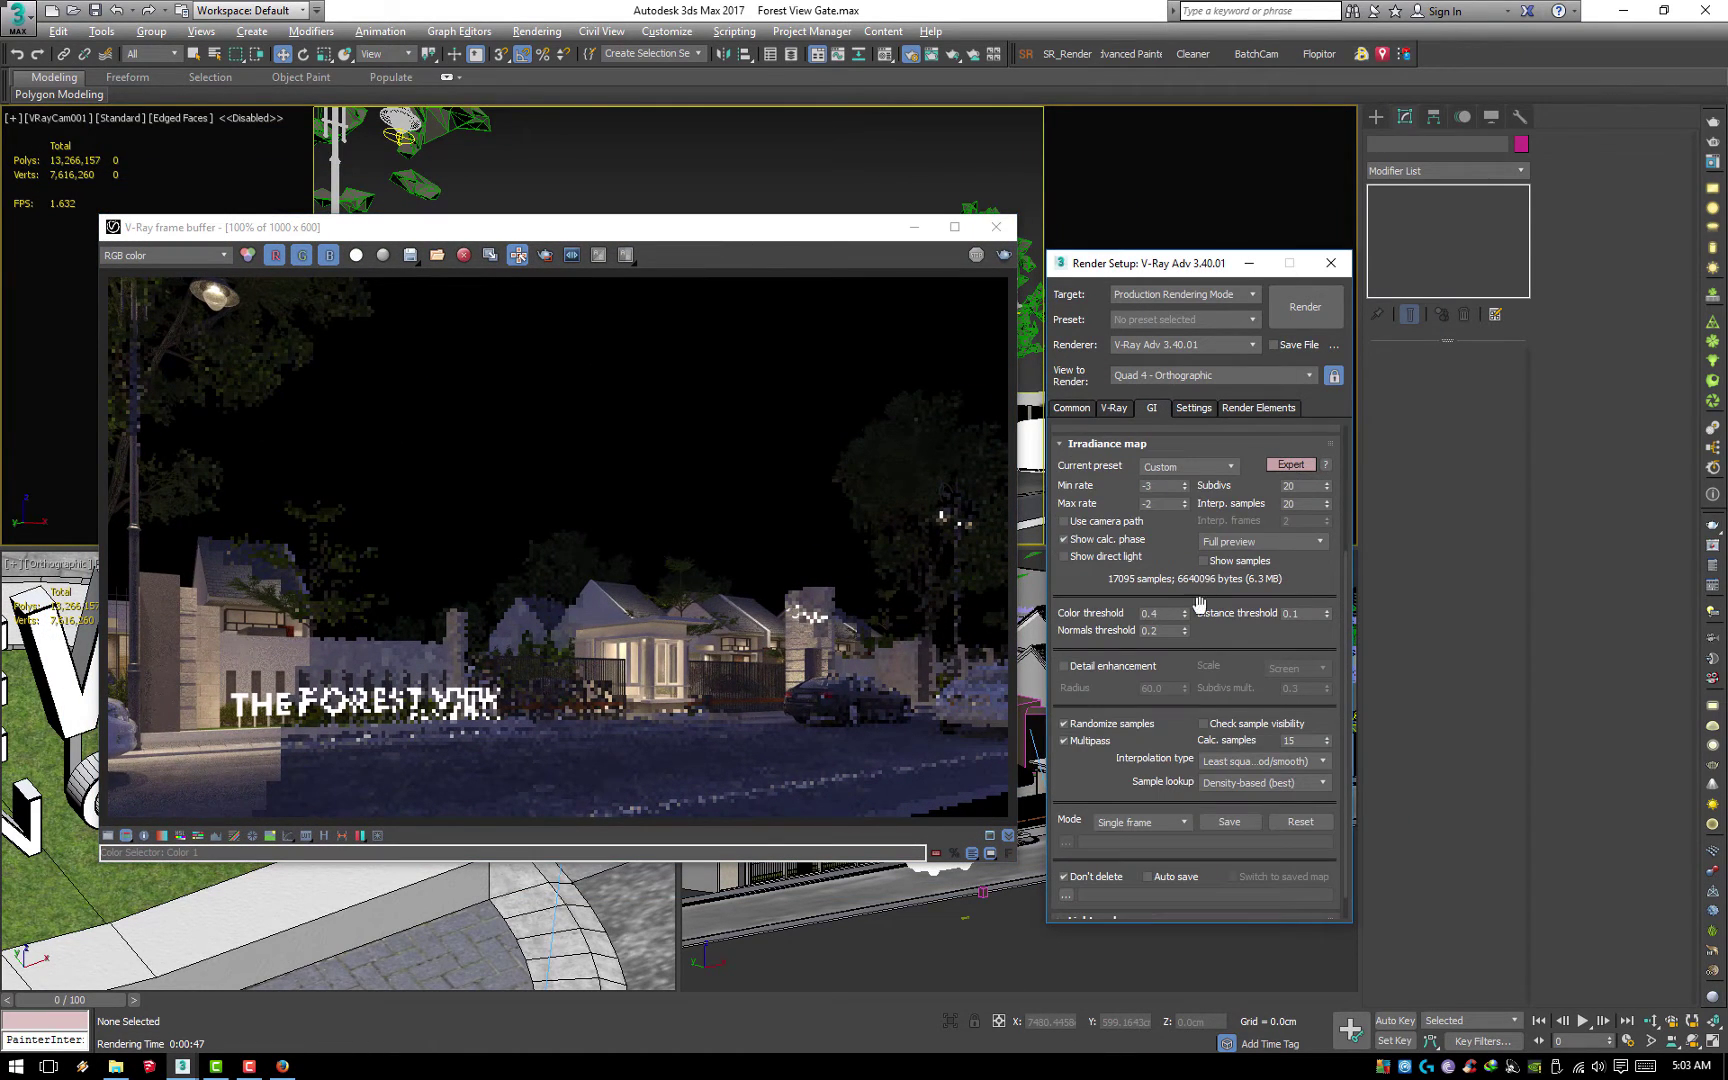
pyautogui.click(1305, 485)
pyautogui.write('80')
pyautogui.write('60')
pyautogui.press('Return')
# Set light cache subdivisions to 1500 and keep light cache auto save off
pyautogui.scroll(-1, 1150, 810)
pyautogui.scroll(-1, 1230, 820)
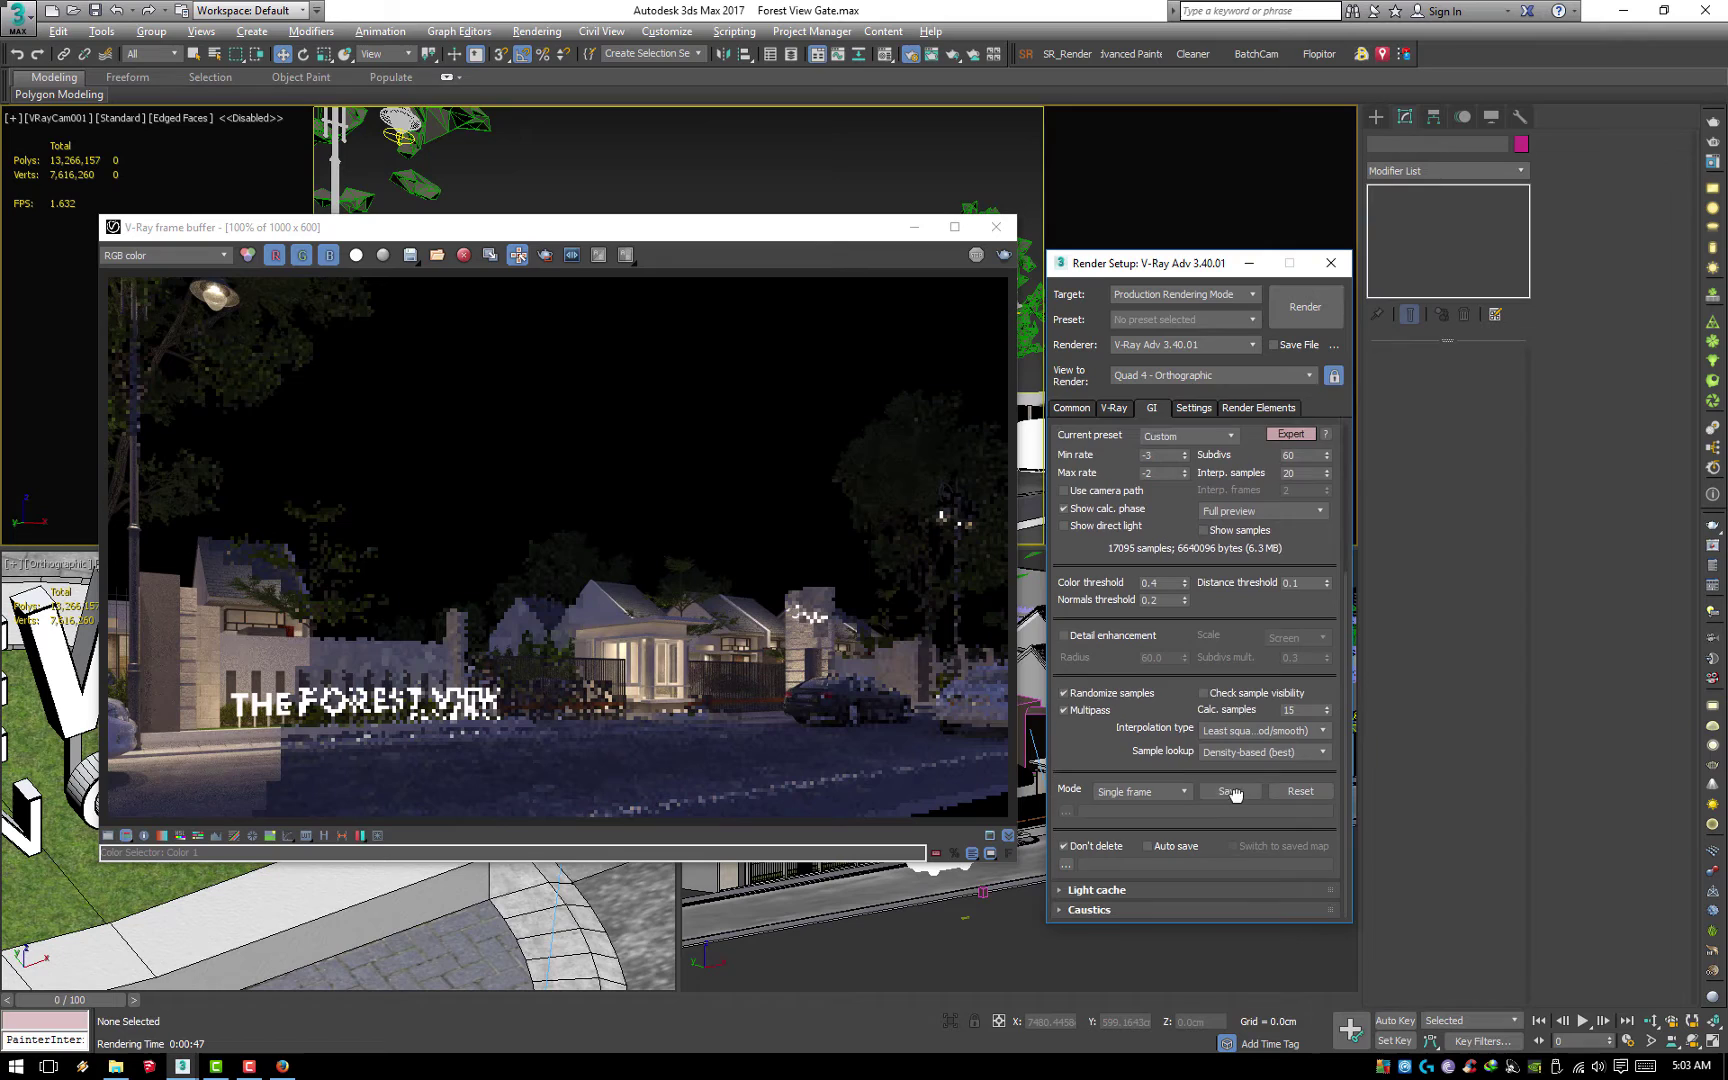
pyautogui.click(1141, 888)
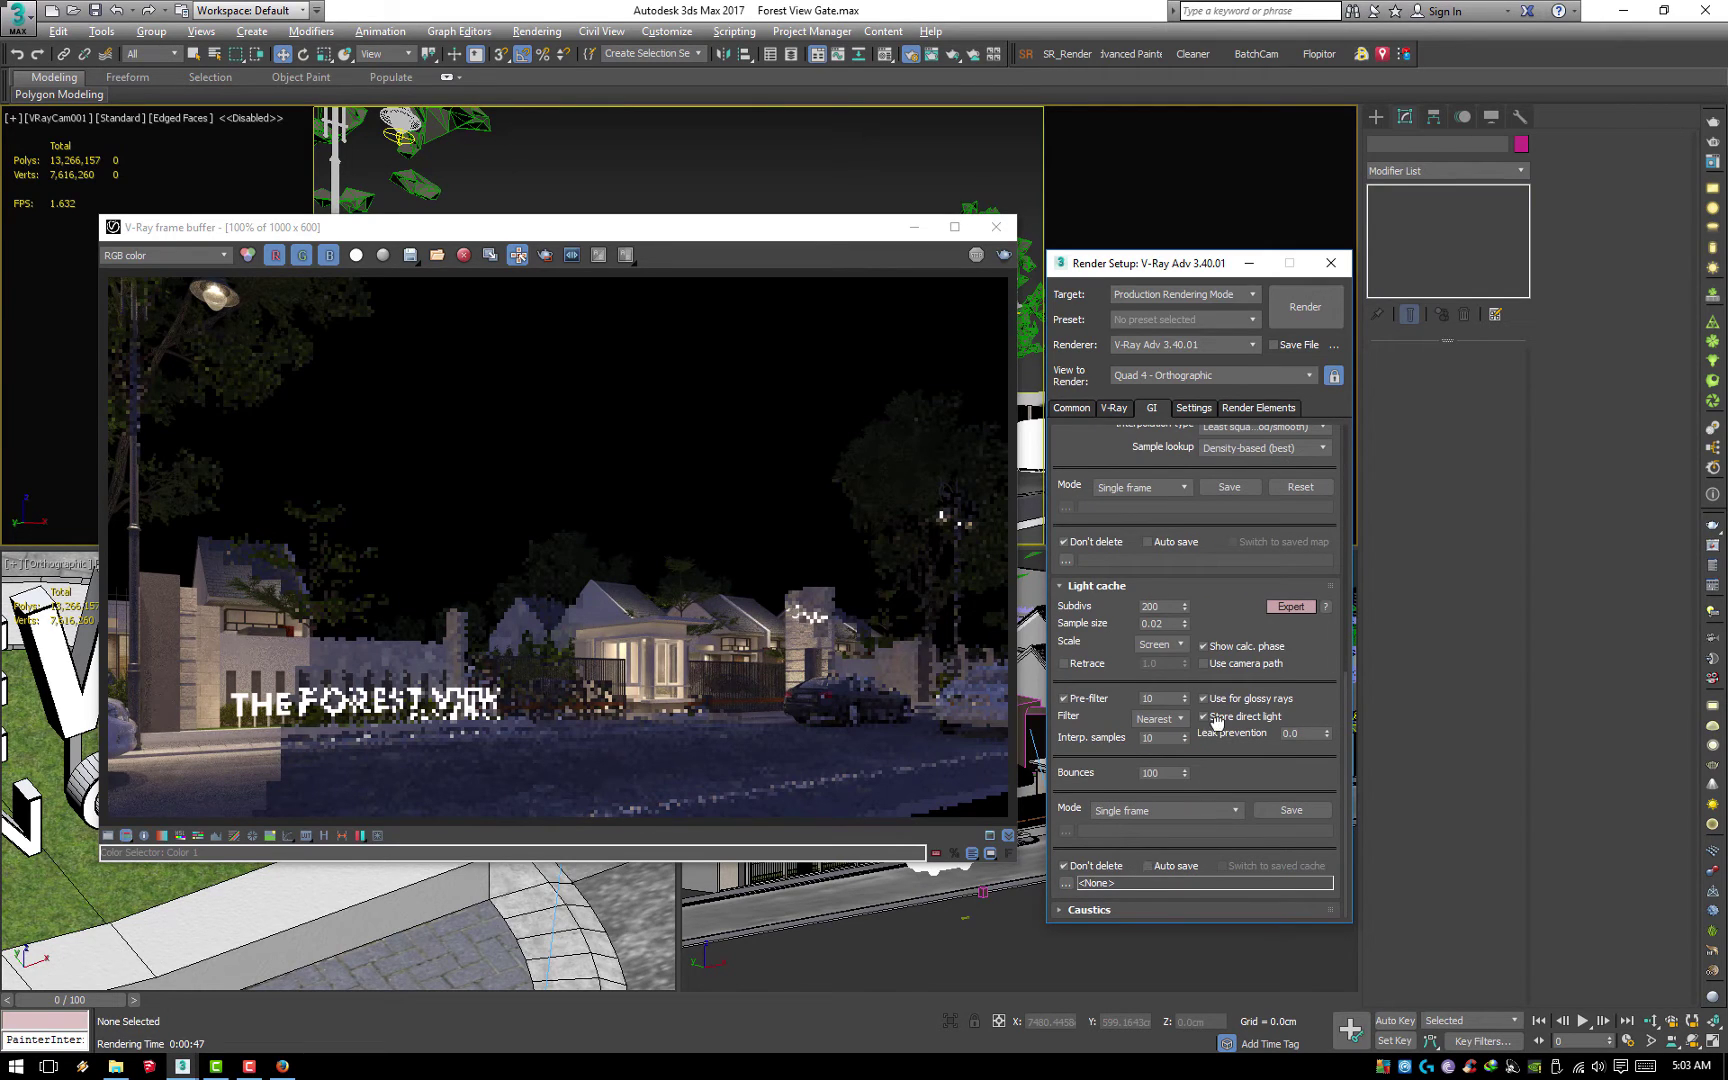
pyautogui.rightClick(1183, 608)
pyautogui.click(1200, 865)
pyautogui.click(1192, 867)
# Scroll through the GI settings and reposition the V-Ray frame buffer window
pyautogui.moveTo(1305, 528); pyautogui.dragTo(1283, 793)
pyautogui.scroll(-2, 1283, 793)
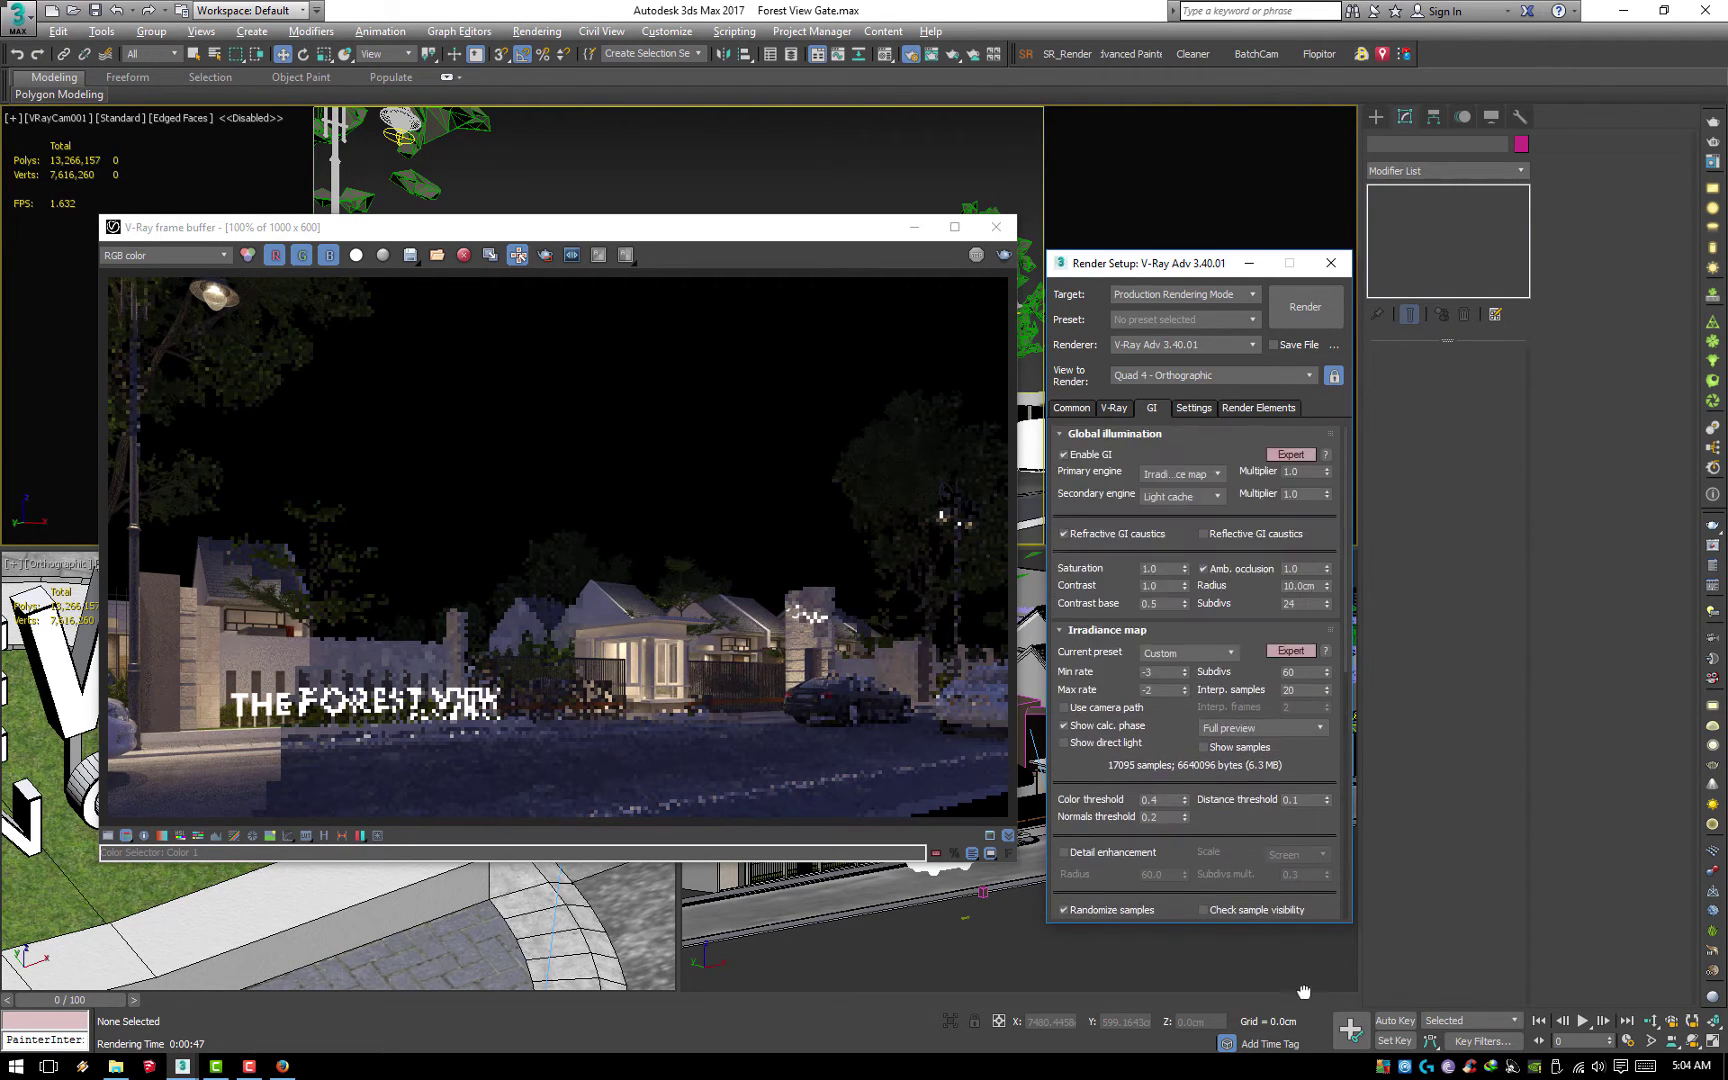
pyautogui.scroll(-1, 1283, 793)
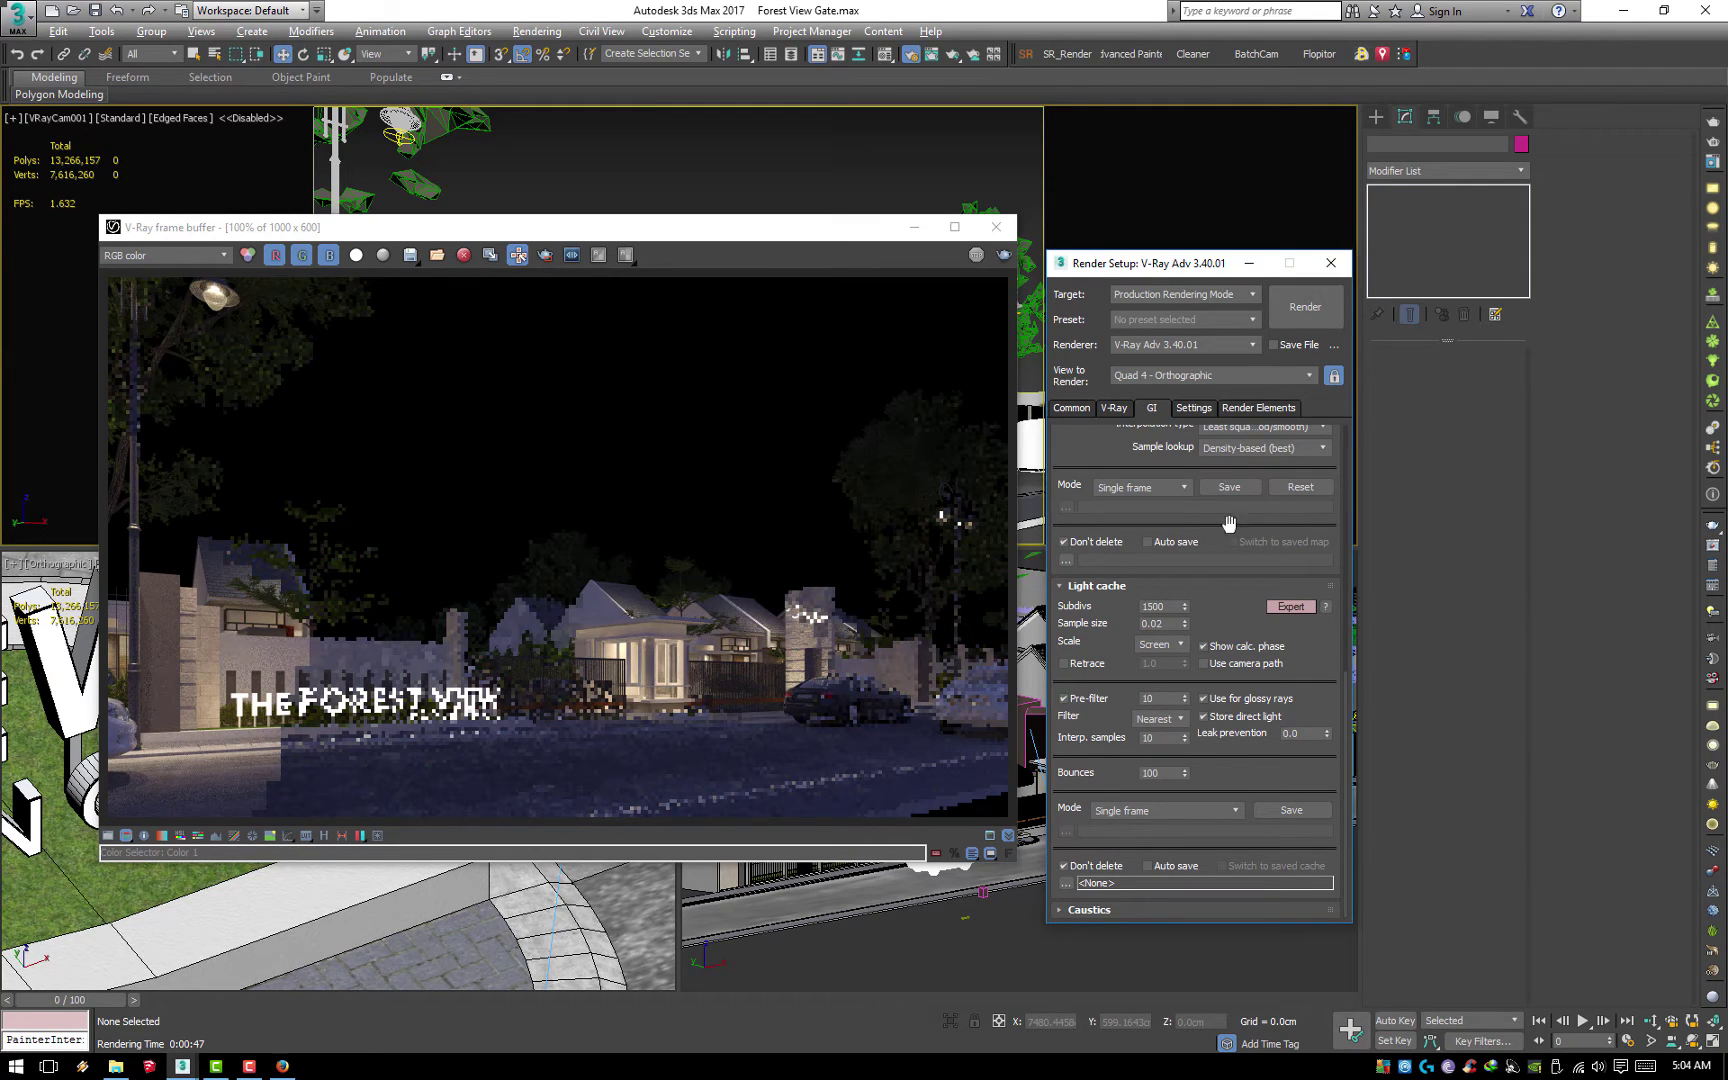
pyautogui.moveTo(1229, 524); pyautogui.dragTo(1099, 878)
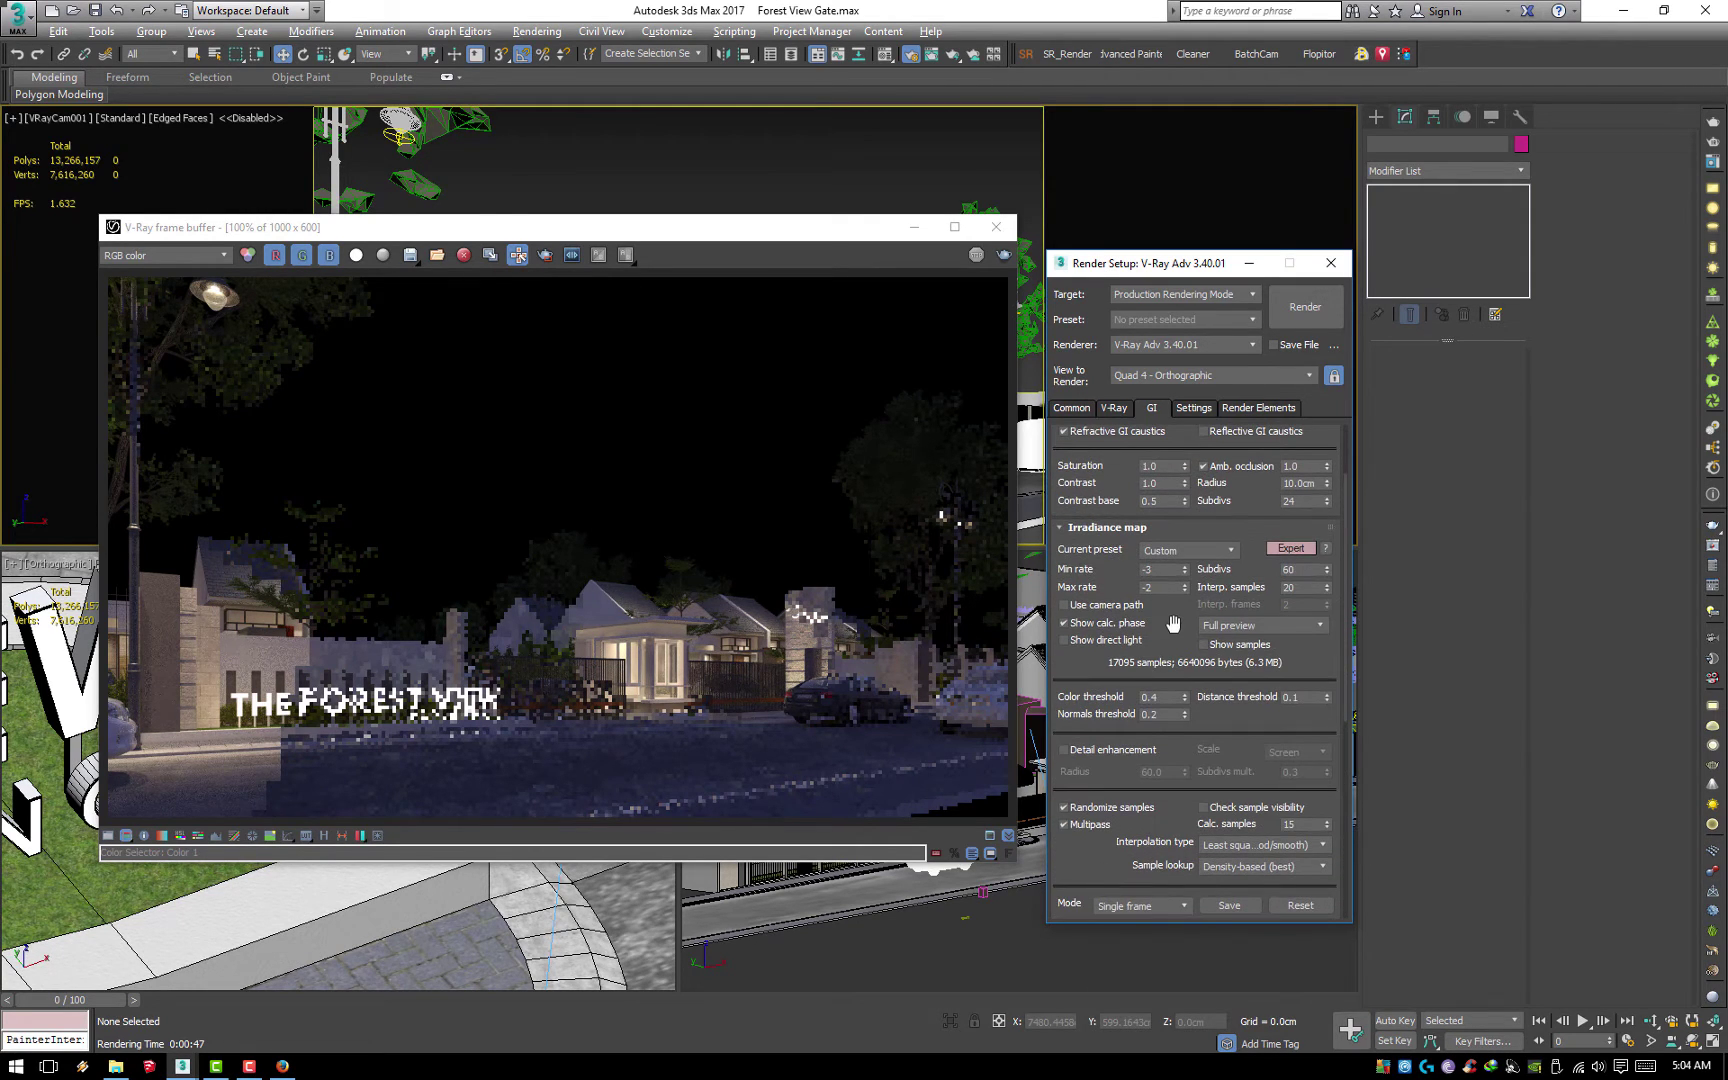
pyautogui.moveTo(1173, 623); pyautogui.dragTo(1199, 731)
pyautogui.moveTo(840, 234); pyautogui.dragTo(1096, 214)
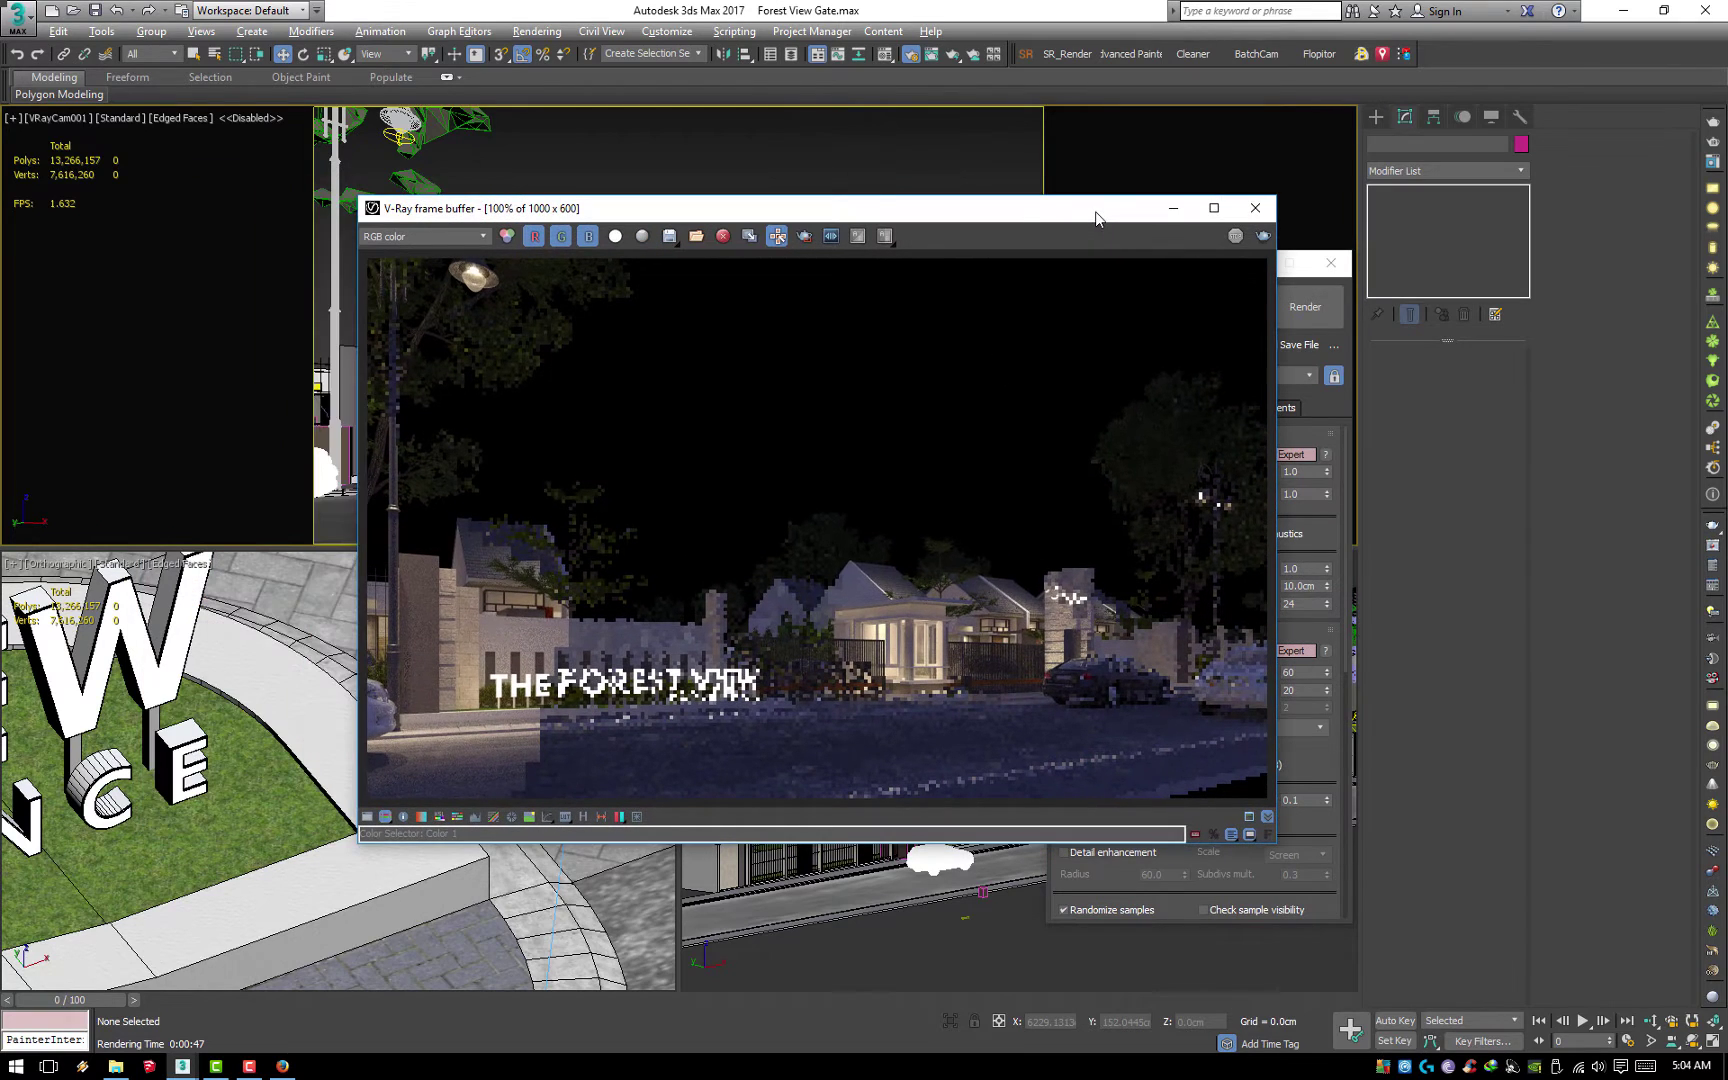
# Start a full render, stop it, and mark a region over the wall left of THE FOREST VIEW sign
pyautogui.click(1262, 236)
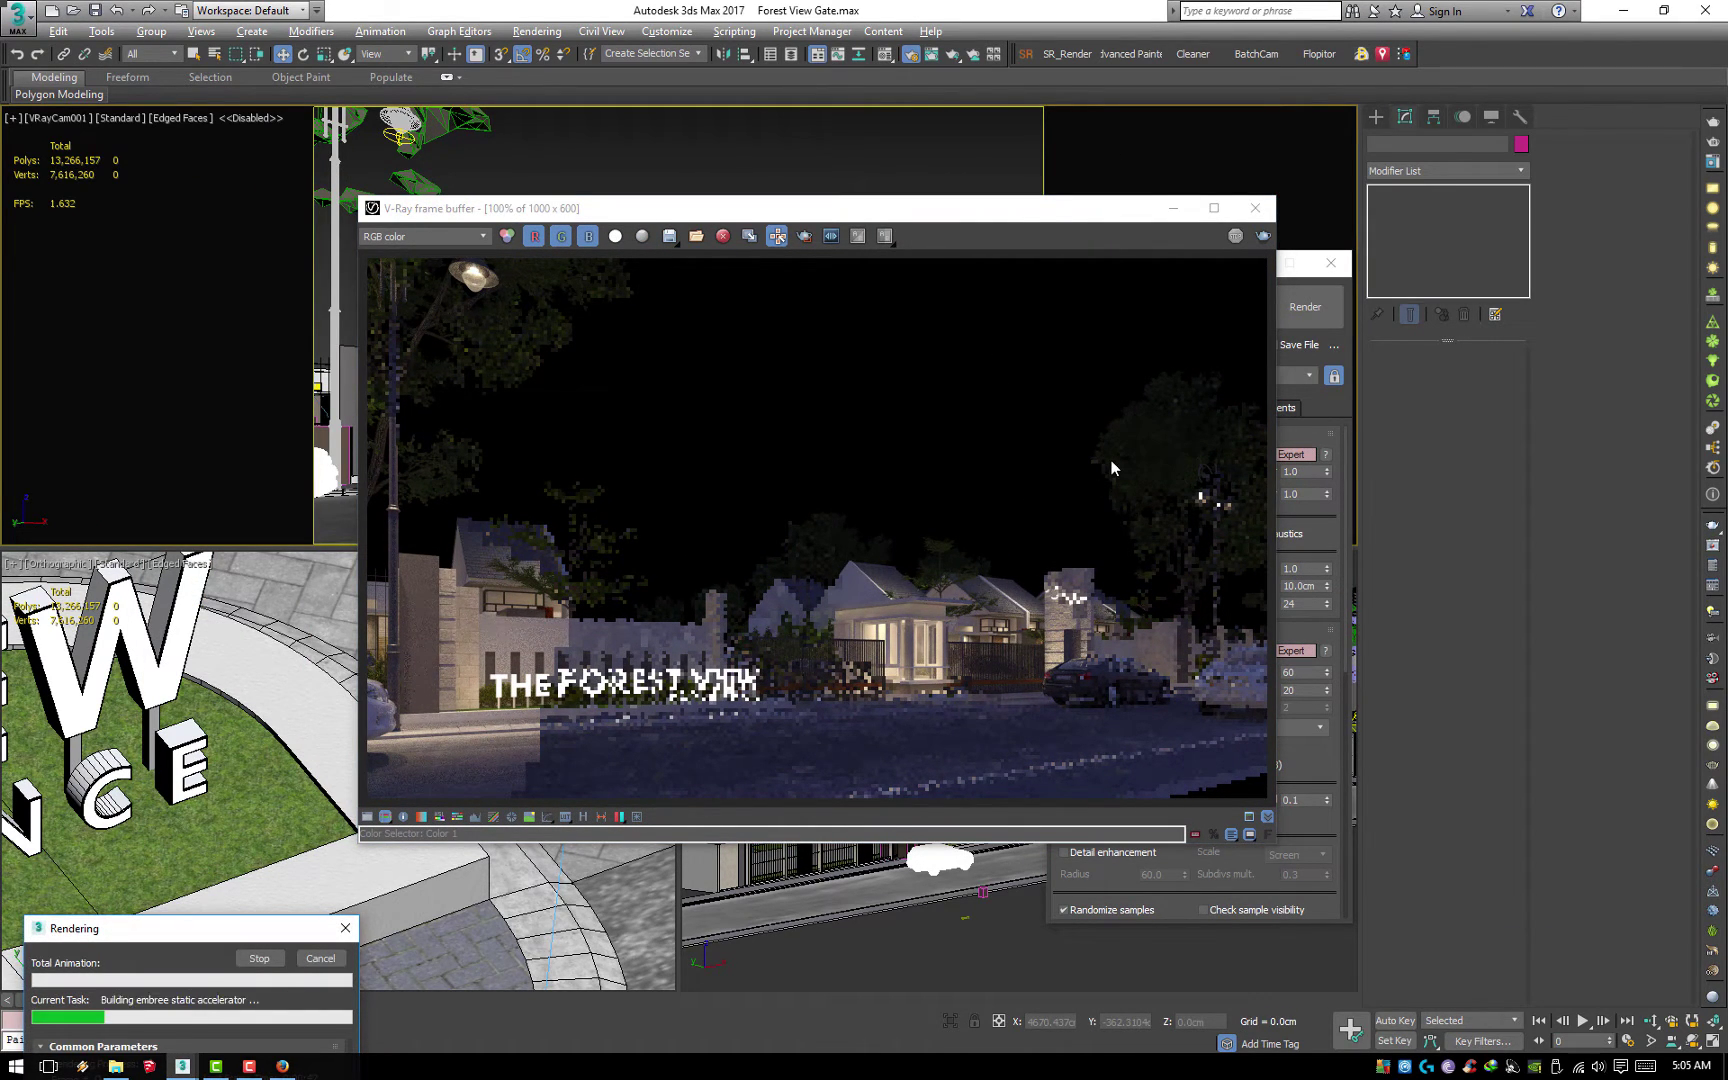
pyautogui.moveTo(928, 150); pyautogui.dragTo(1304, 78)
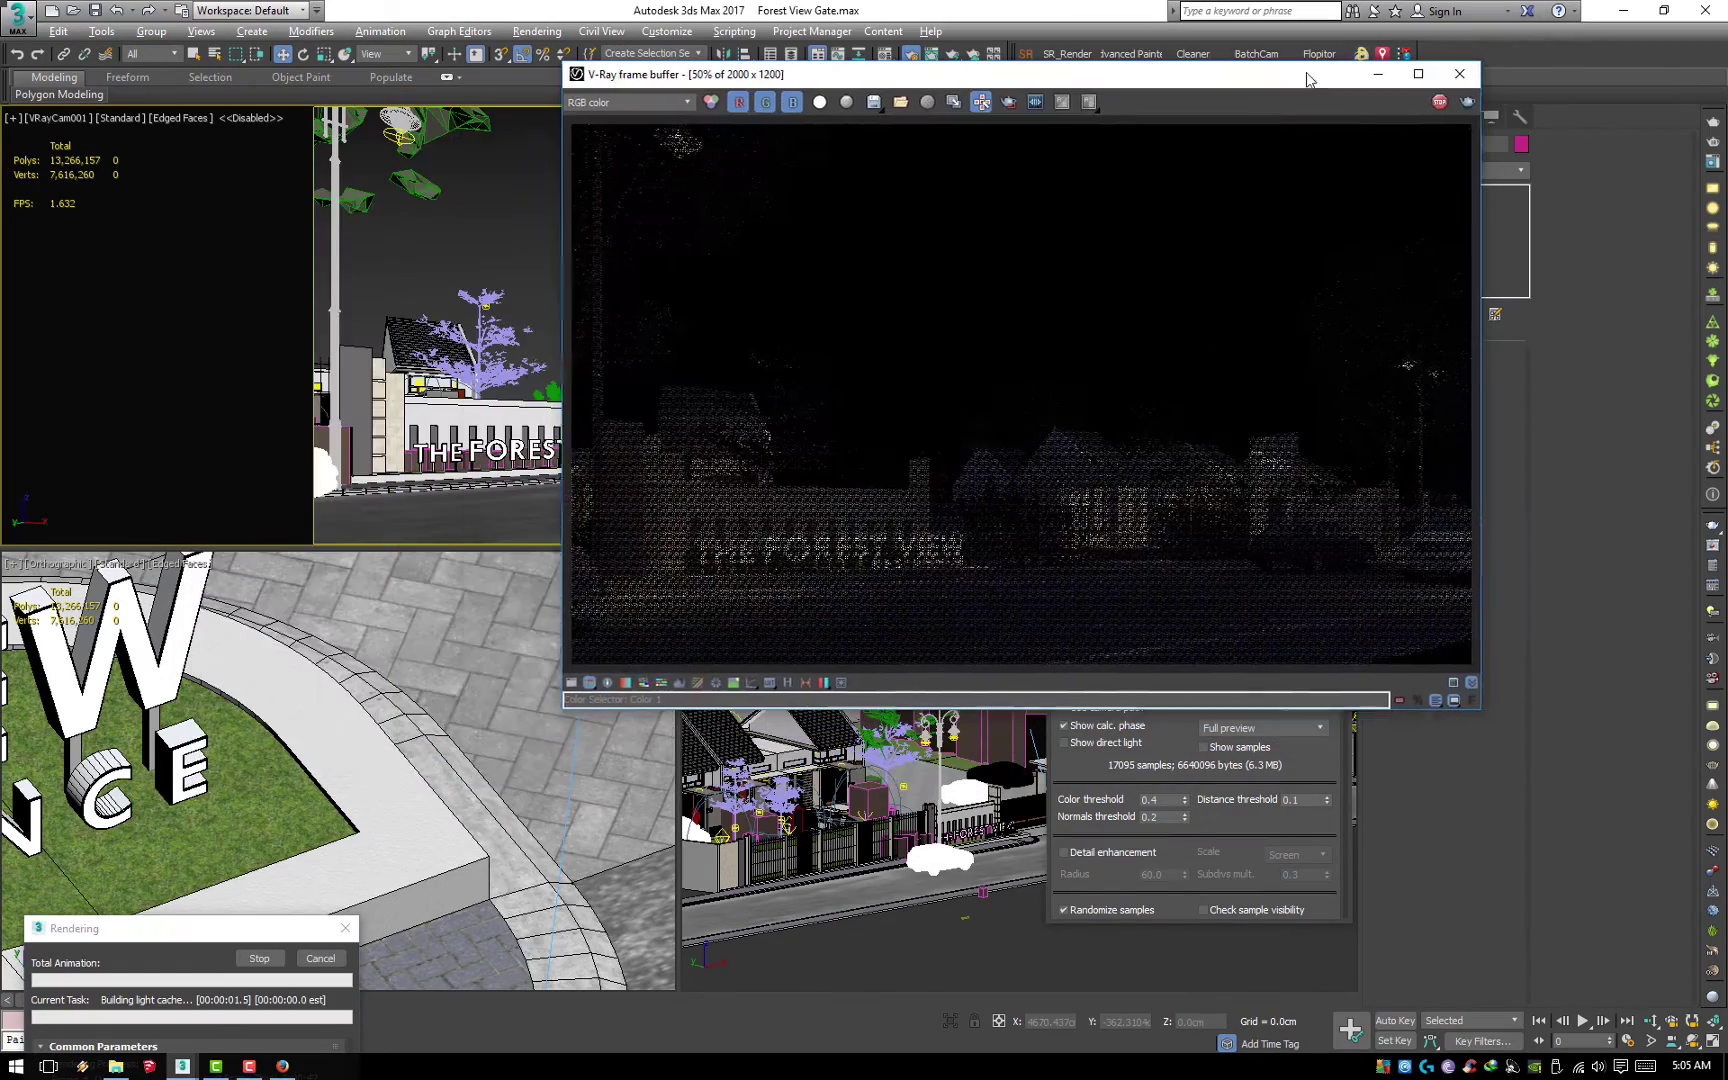
pyautogui.scroll(2, 740, 537)
pyautogui.moveTo(740, 537); pyautogui.dragTo(1002, 436, button='middle')
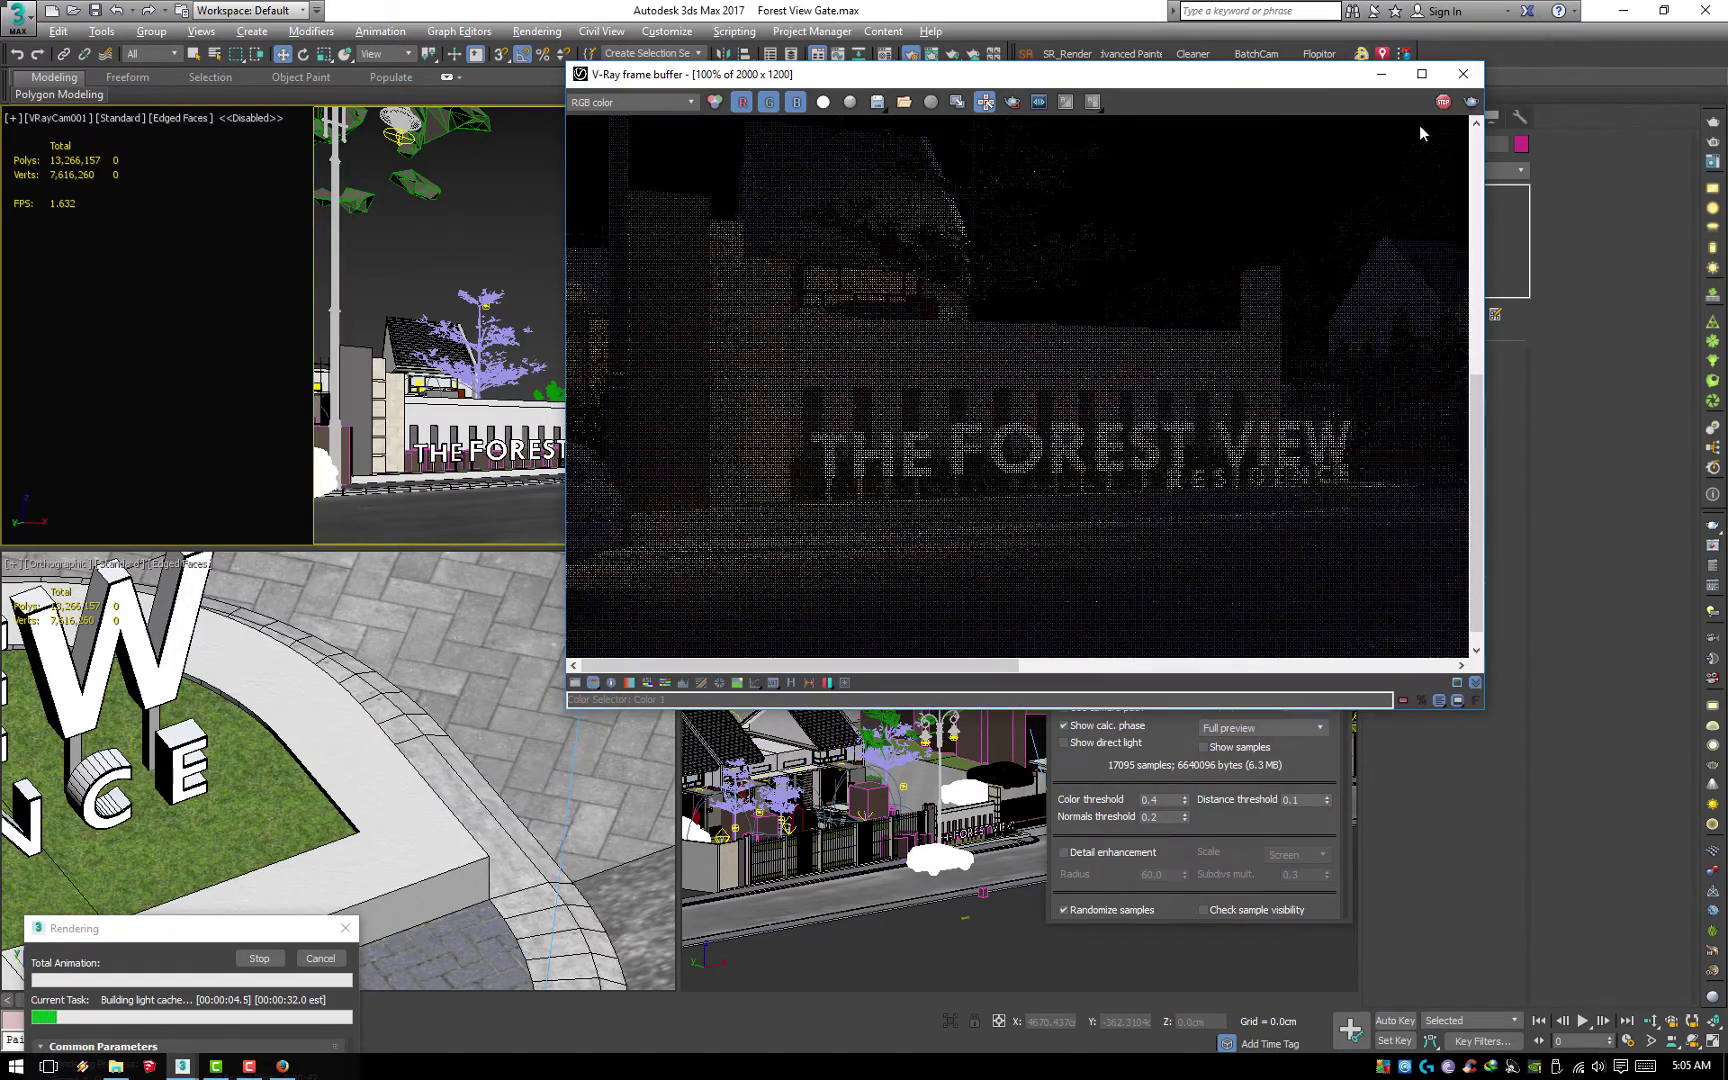
pyautogui.scroll(-2, 1103, 398)
pyautogui.scroll(2, 724, 582)
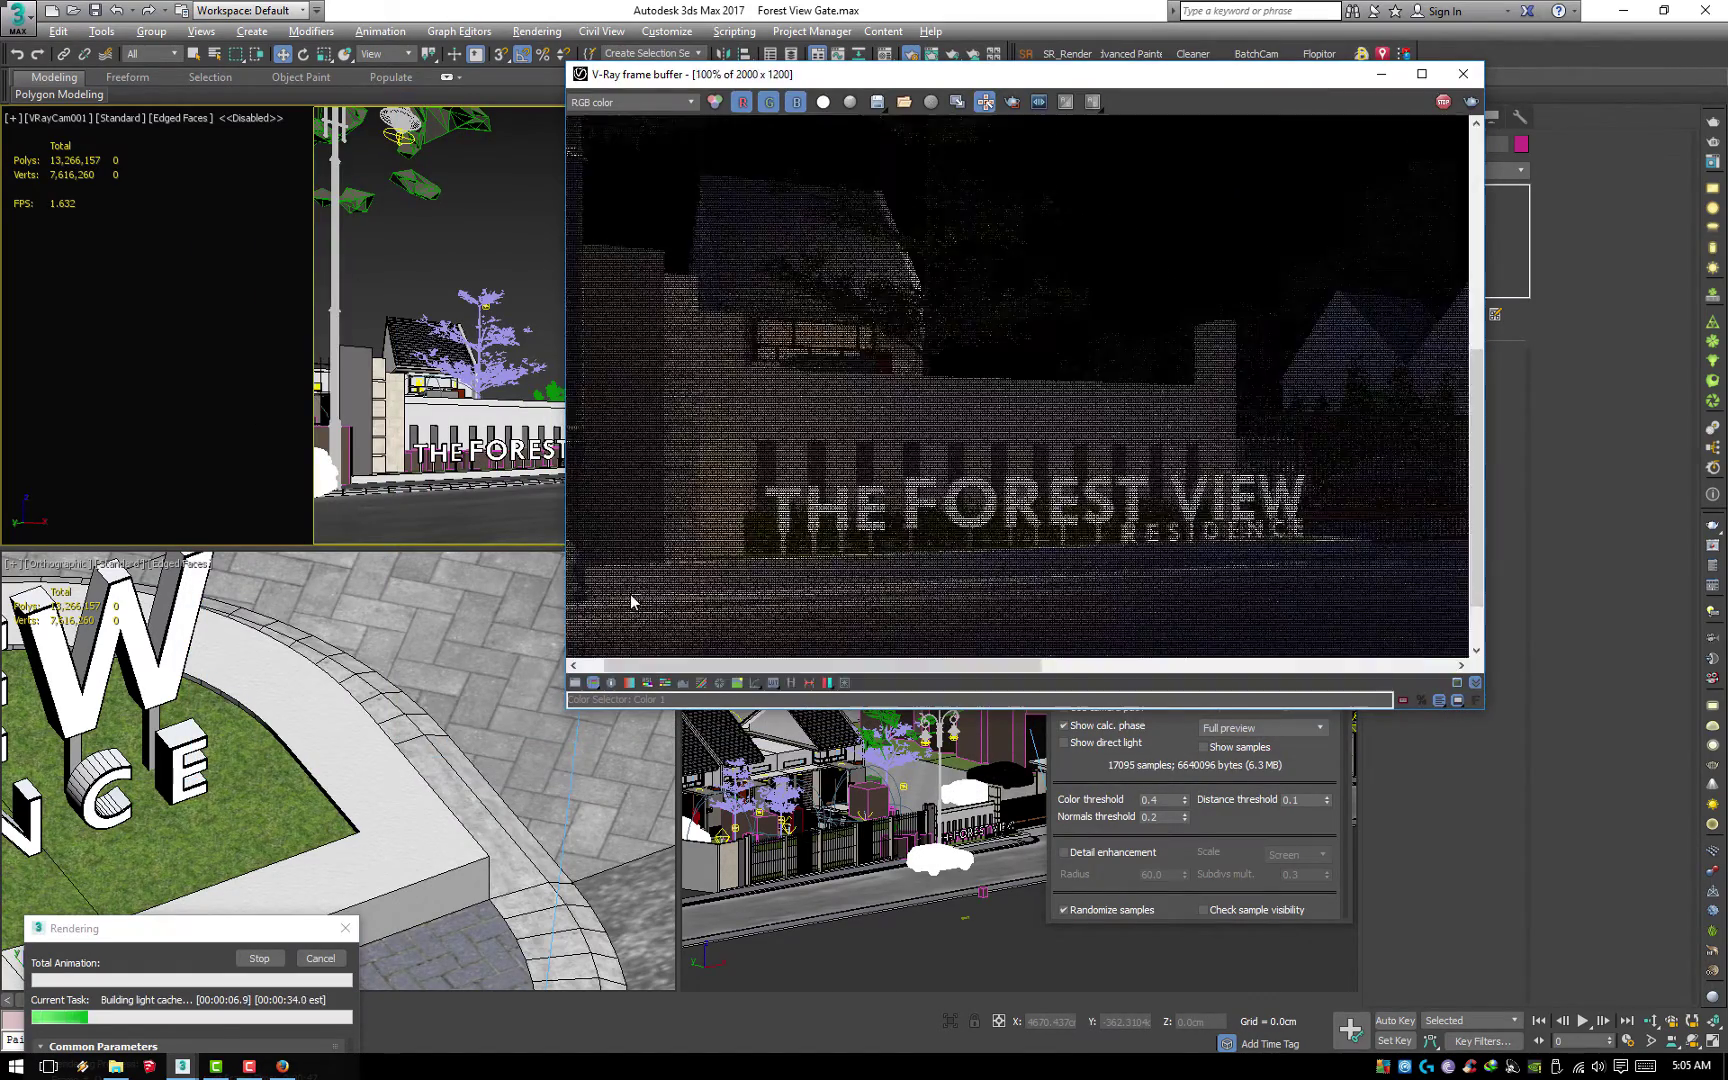
pyautogui.click(1443, 101)
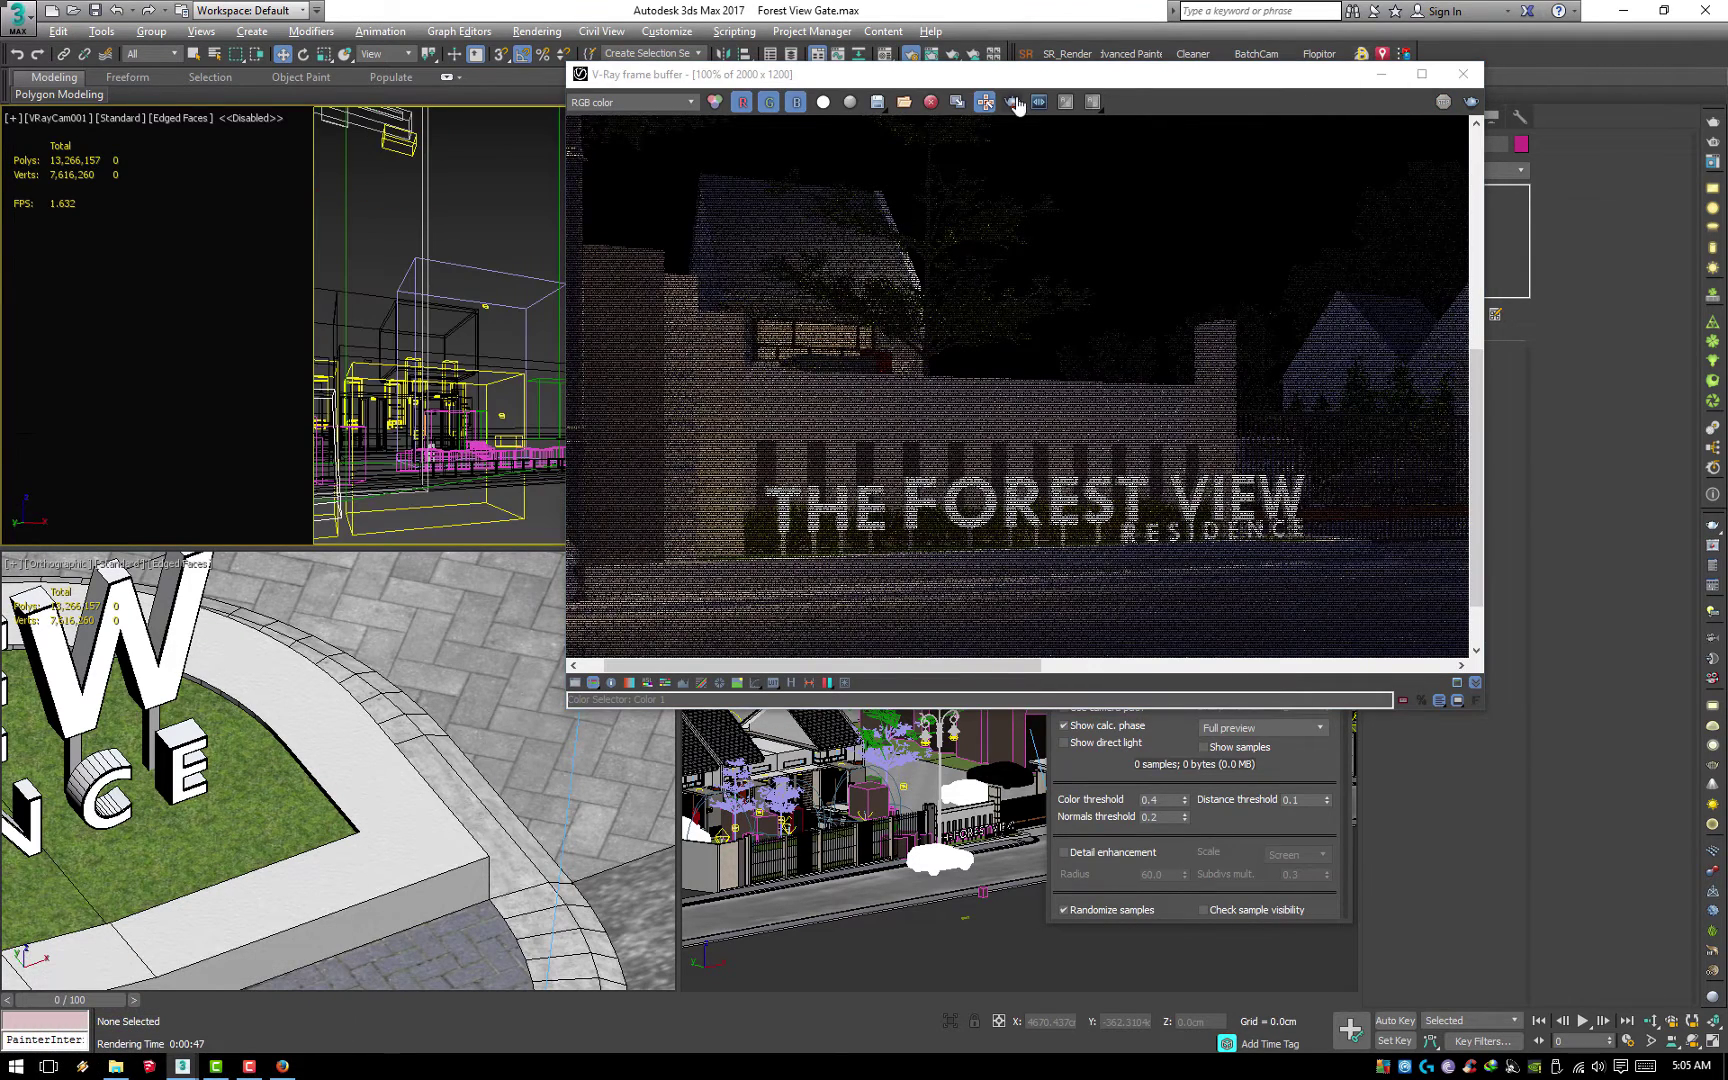
pyautogui.click(1012, 101)
pyautogui.moveTo(613, 377); pyautogui.dragTo(891, 437)
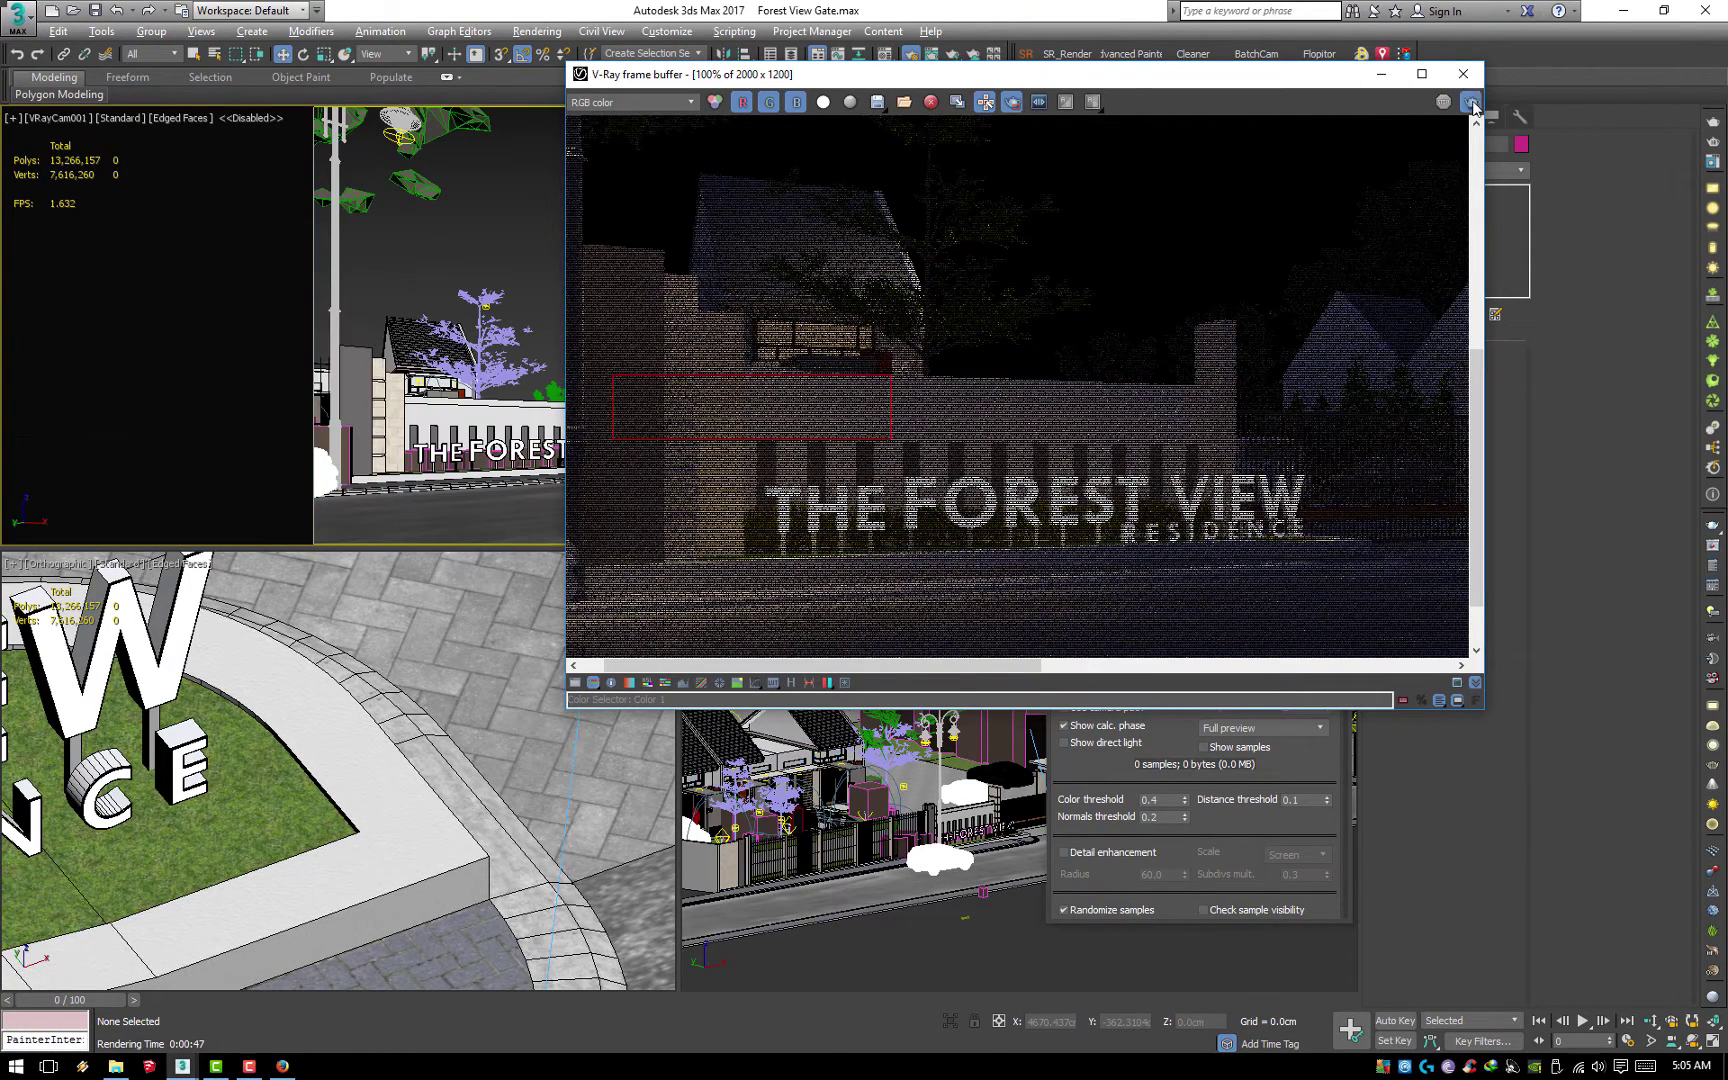
# Render the marked wall region, then enlarge the region over the wall panel
pyautogui.click(1470, 101)
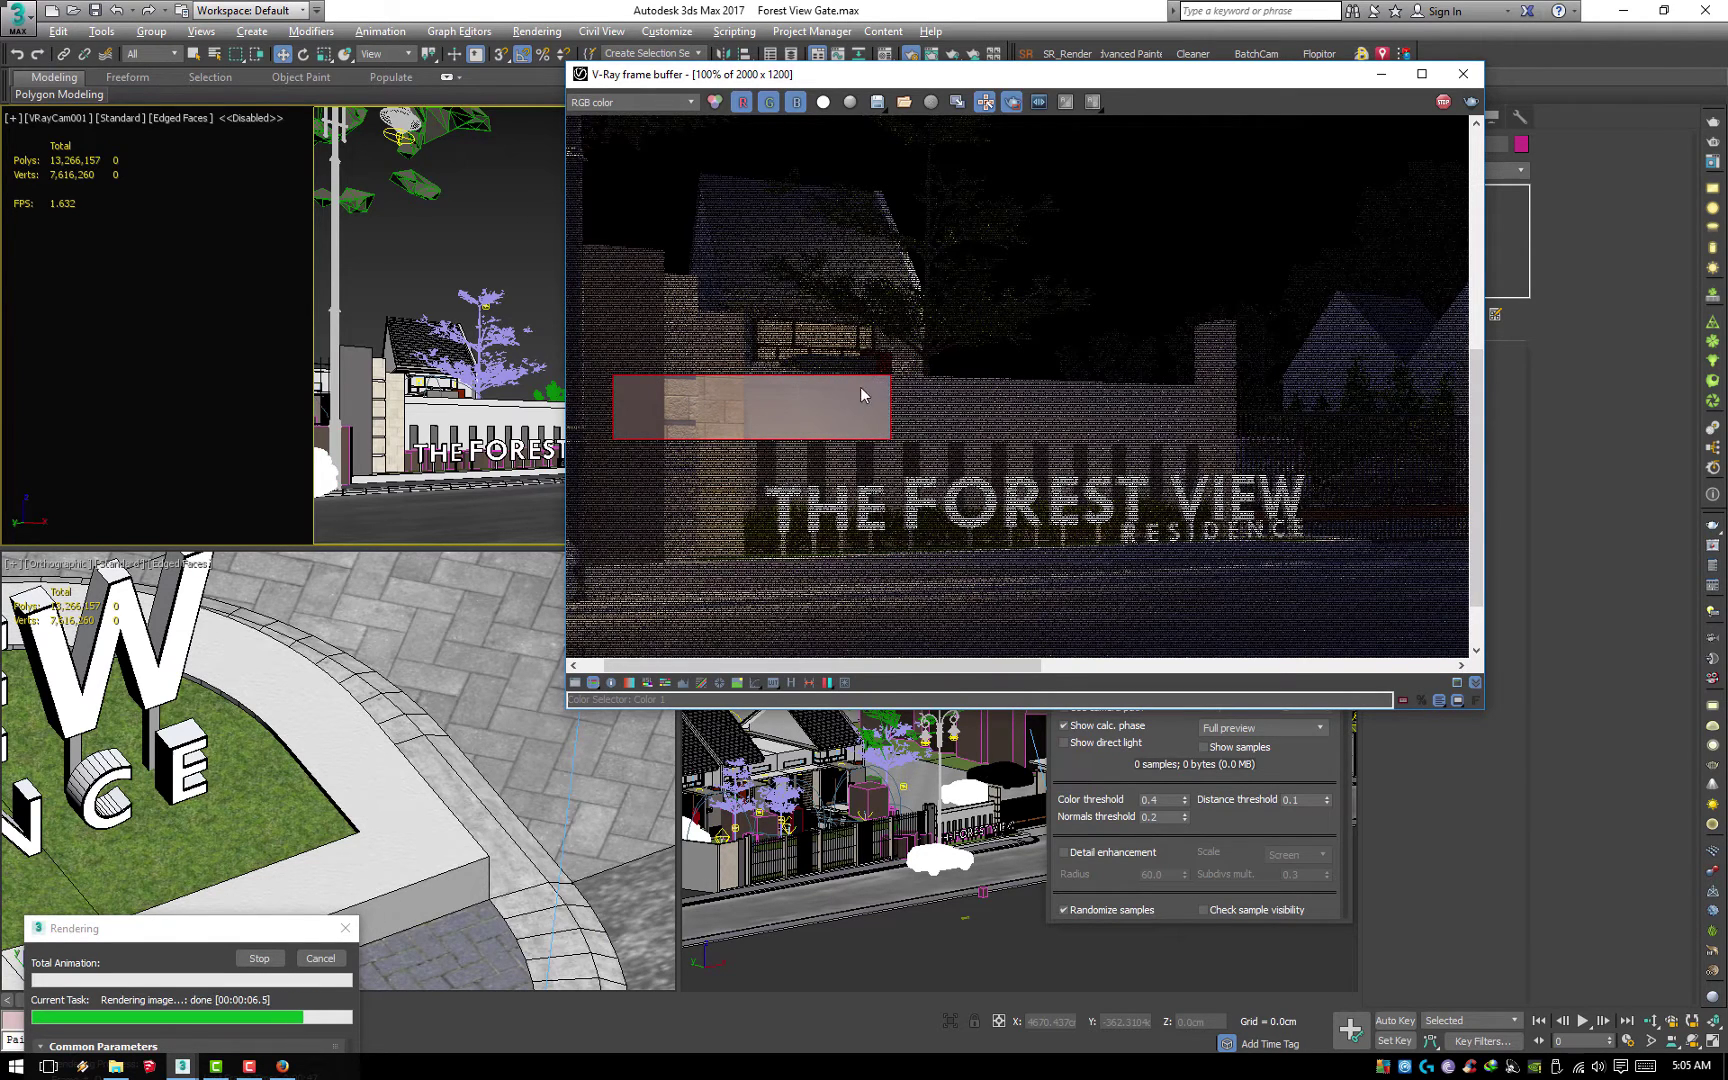
pyautogui.scroll(2, 890, 421)
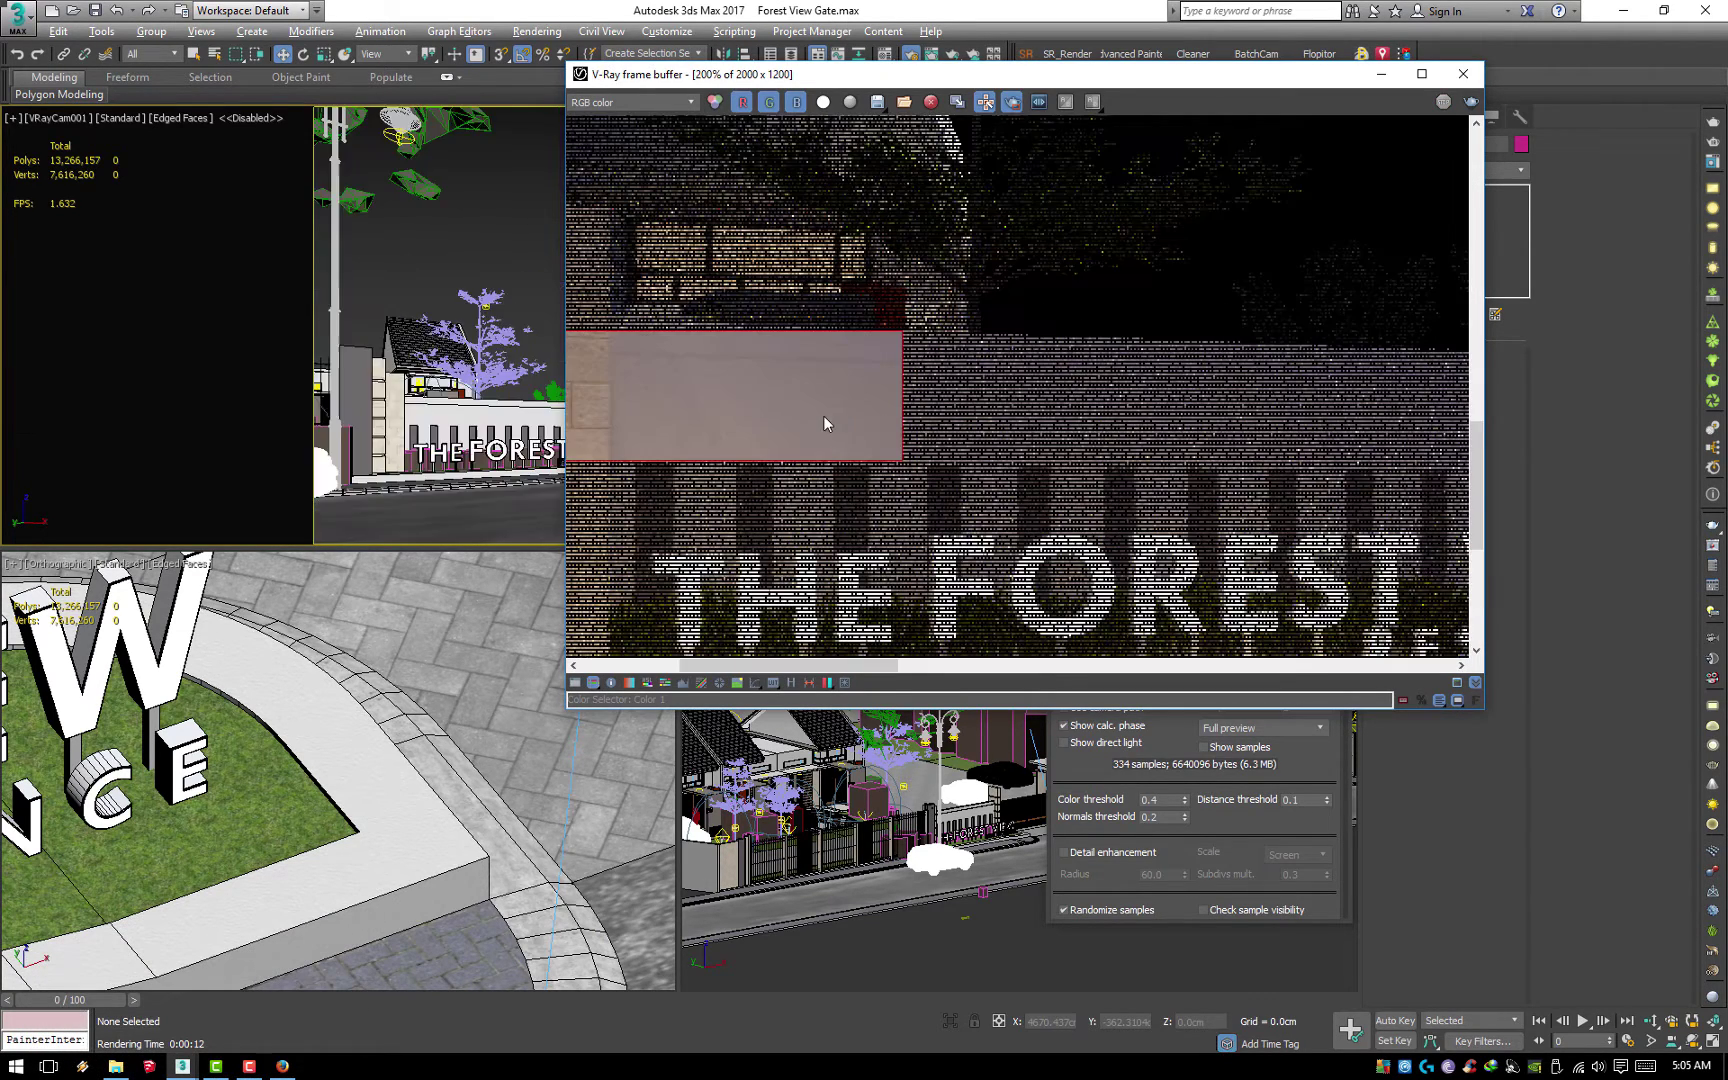
pyautogui.moveTo(824, 414); pyautogui.dragTo(1027, 446, button='middle')
pyautogui.scroll(-2, 1030, 446)
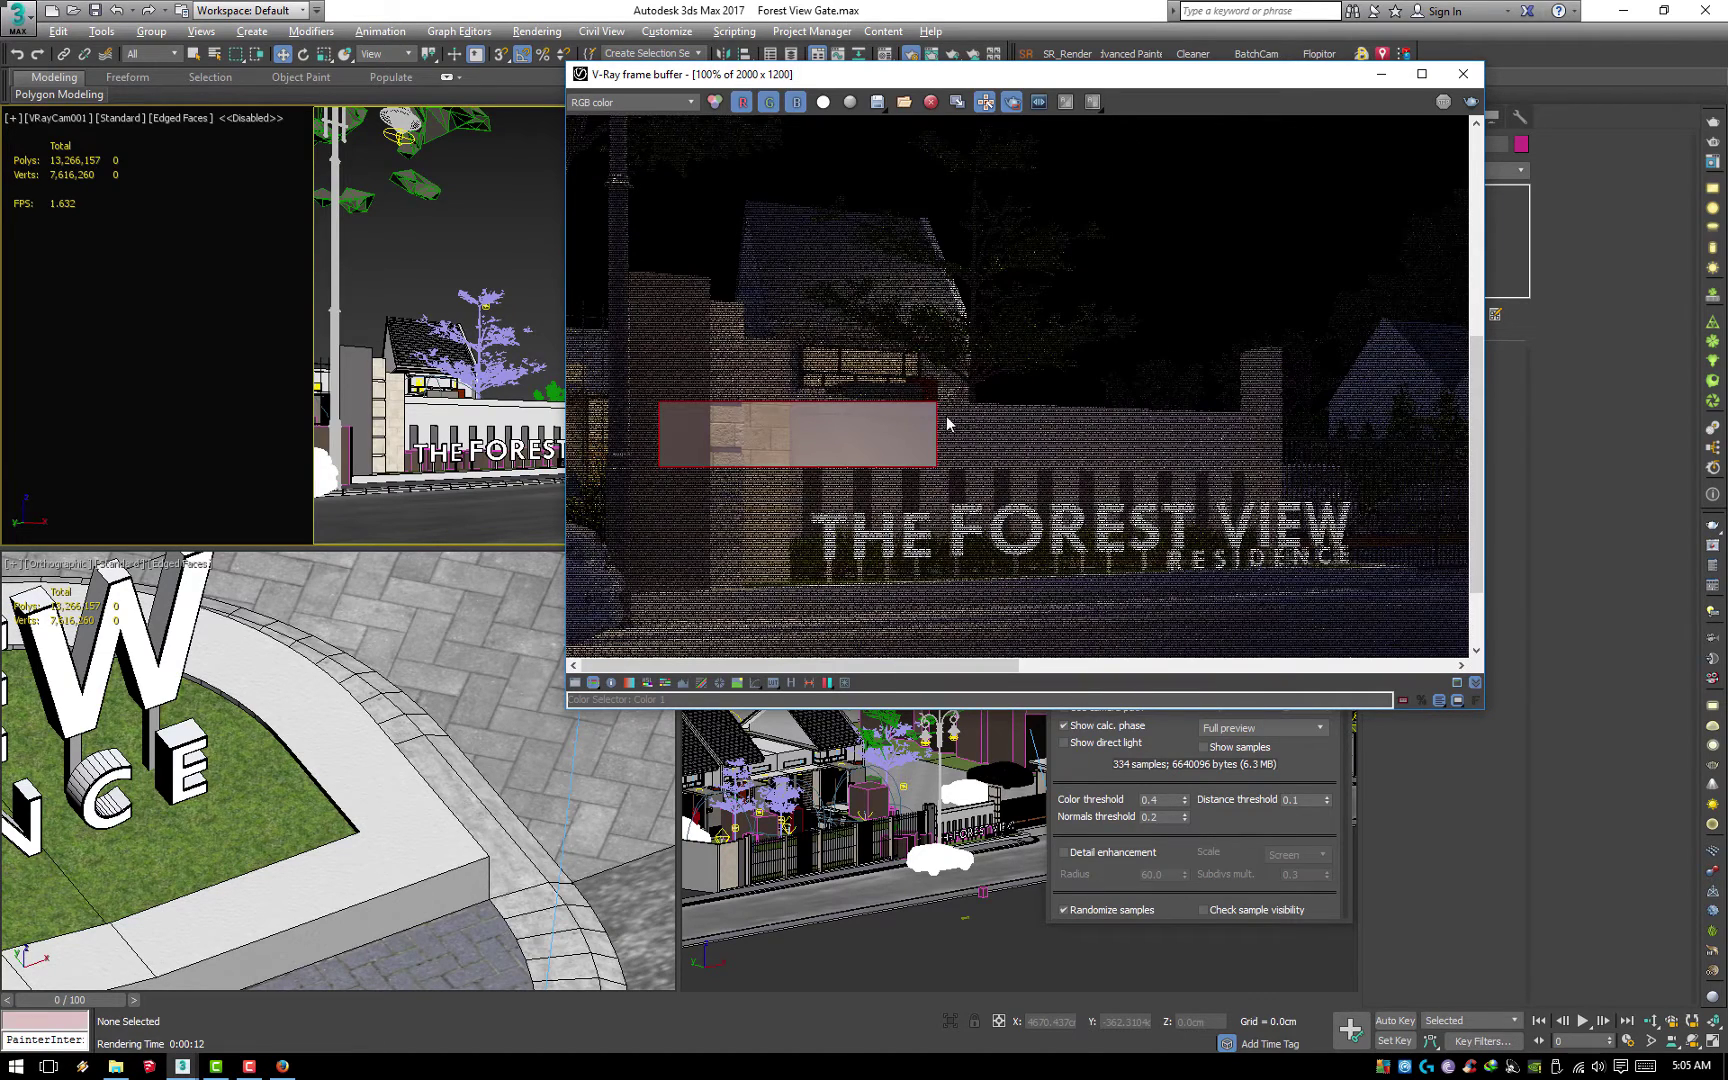
pyautogui.moveTo(945, 390)
pyautogui.mouseDown()
pyautogui.moveTo(616, 475)
pyautogui.moveTo(643, 470)
pyautogui.mouseUp()
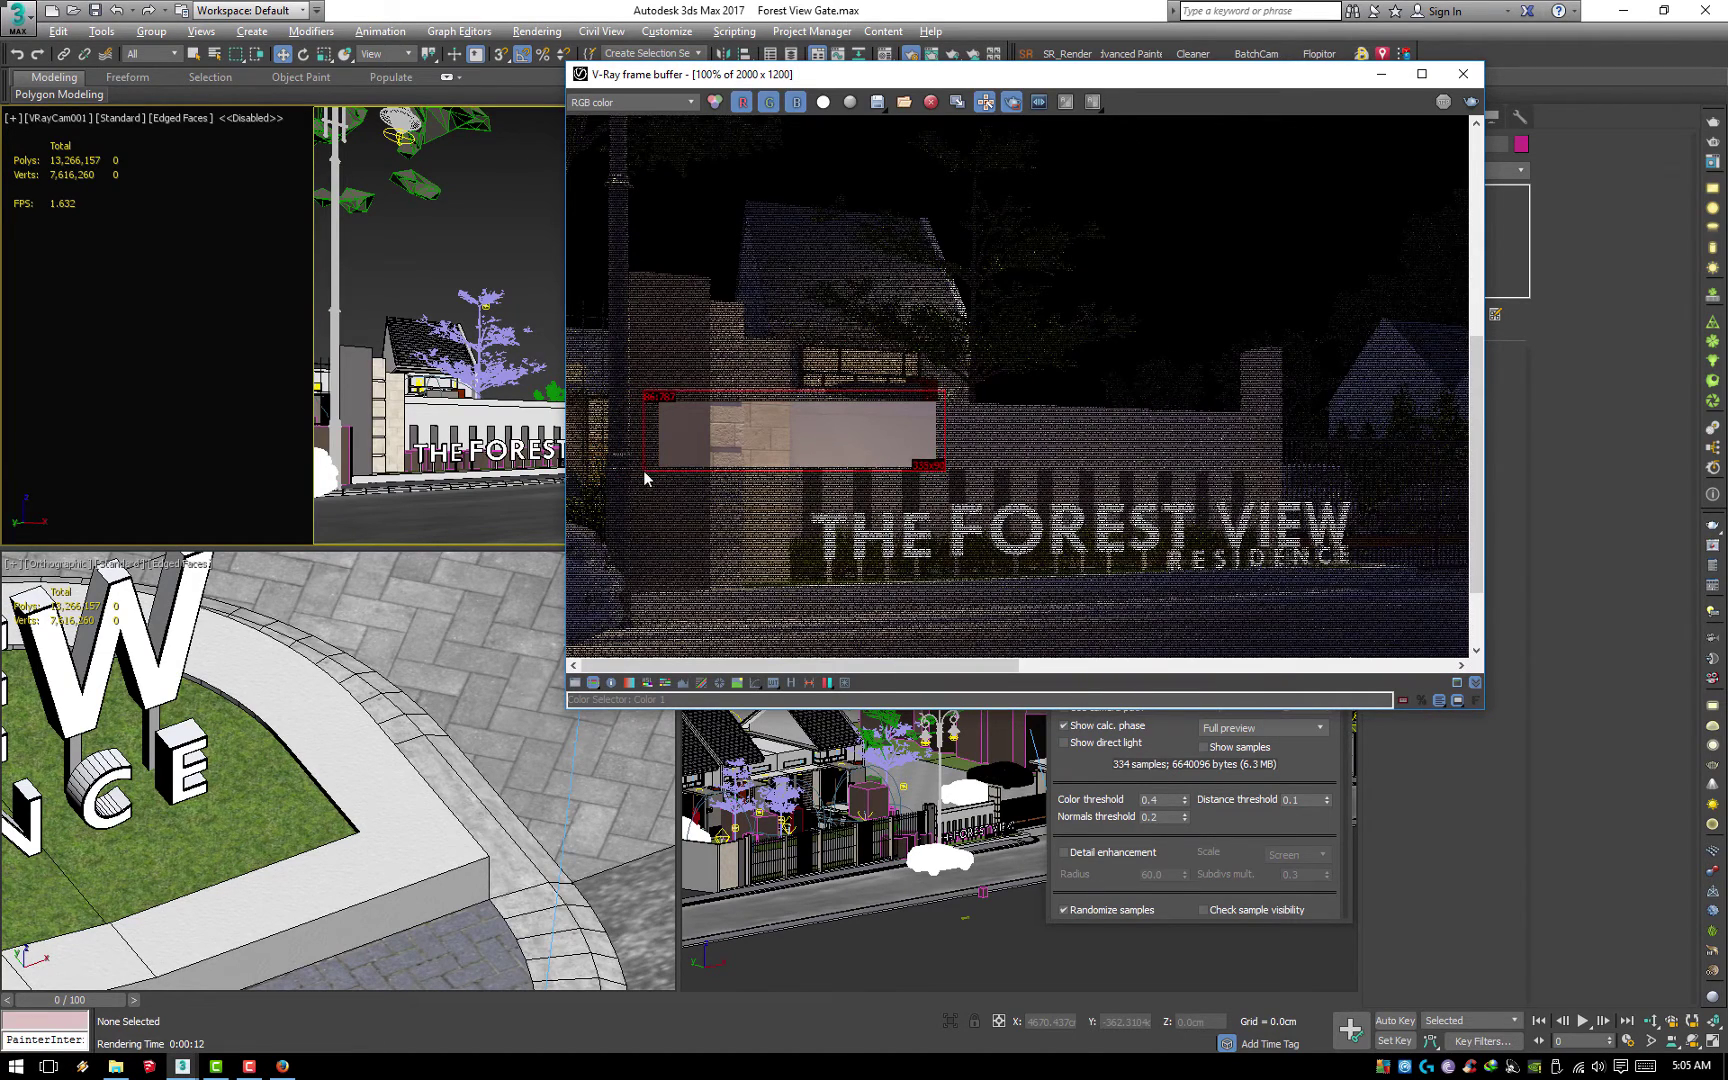
# Compare the VRayDenoiser channel against RGB color, then re-render the wall region
pyautogui.click(689, 106)
pyautogui.click(655, 207)
pyautogui.scroll(1, 844, 433)
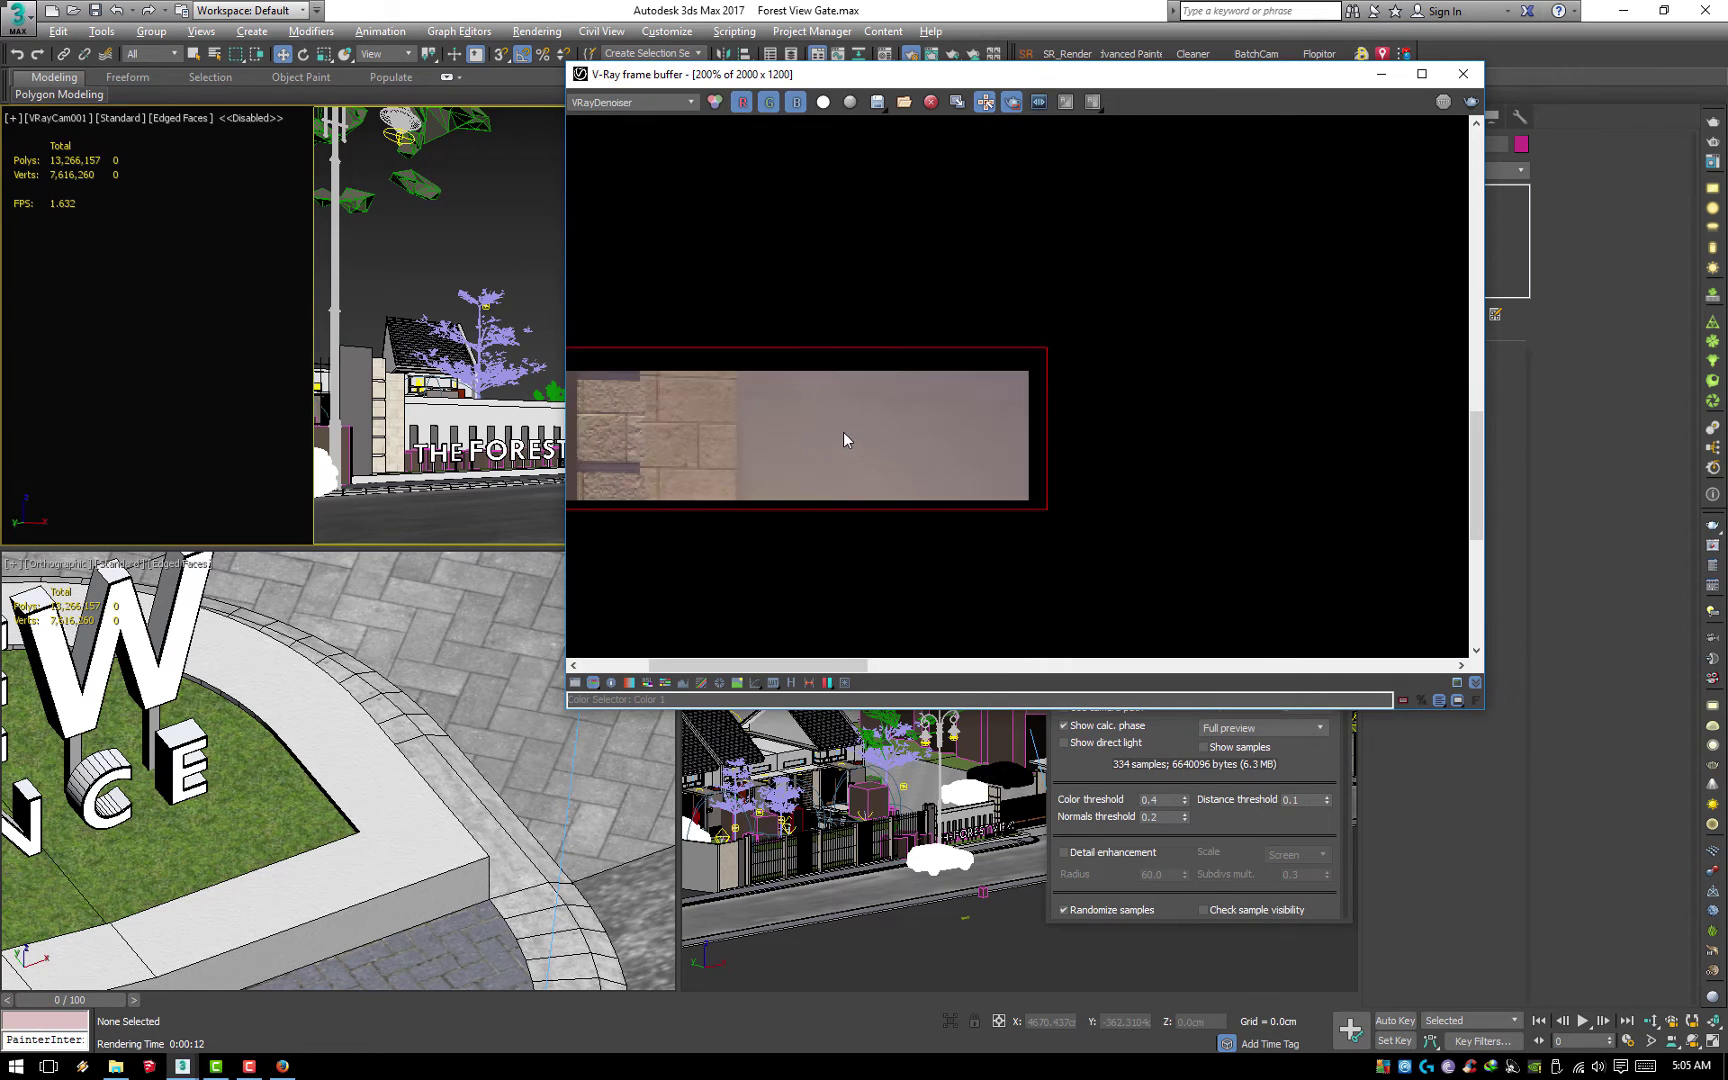
pyautogui.click(689, 103)
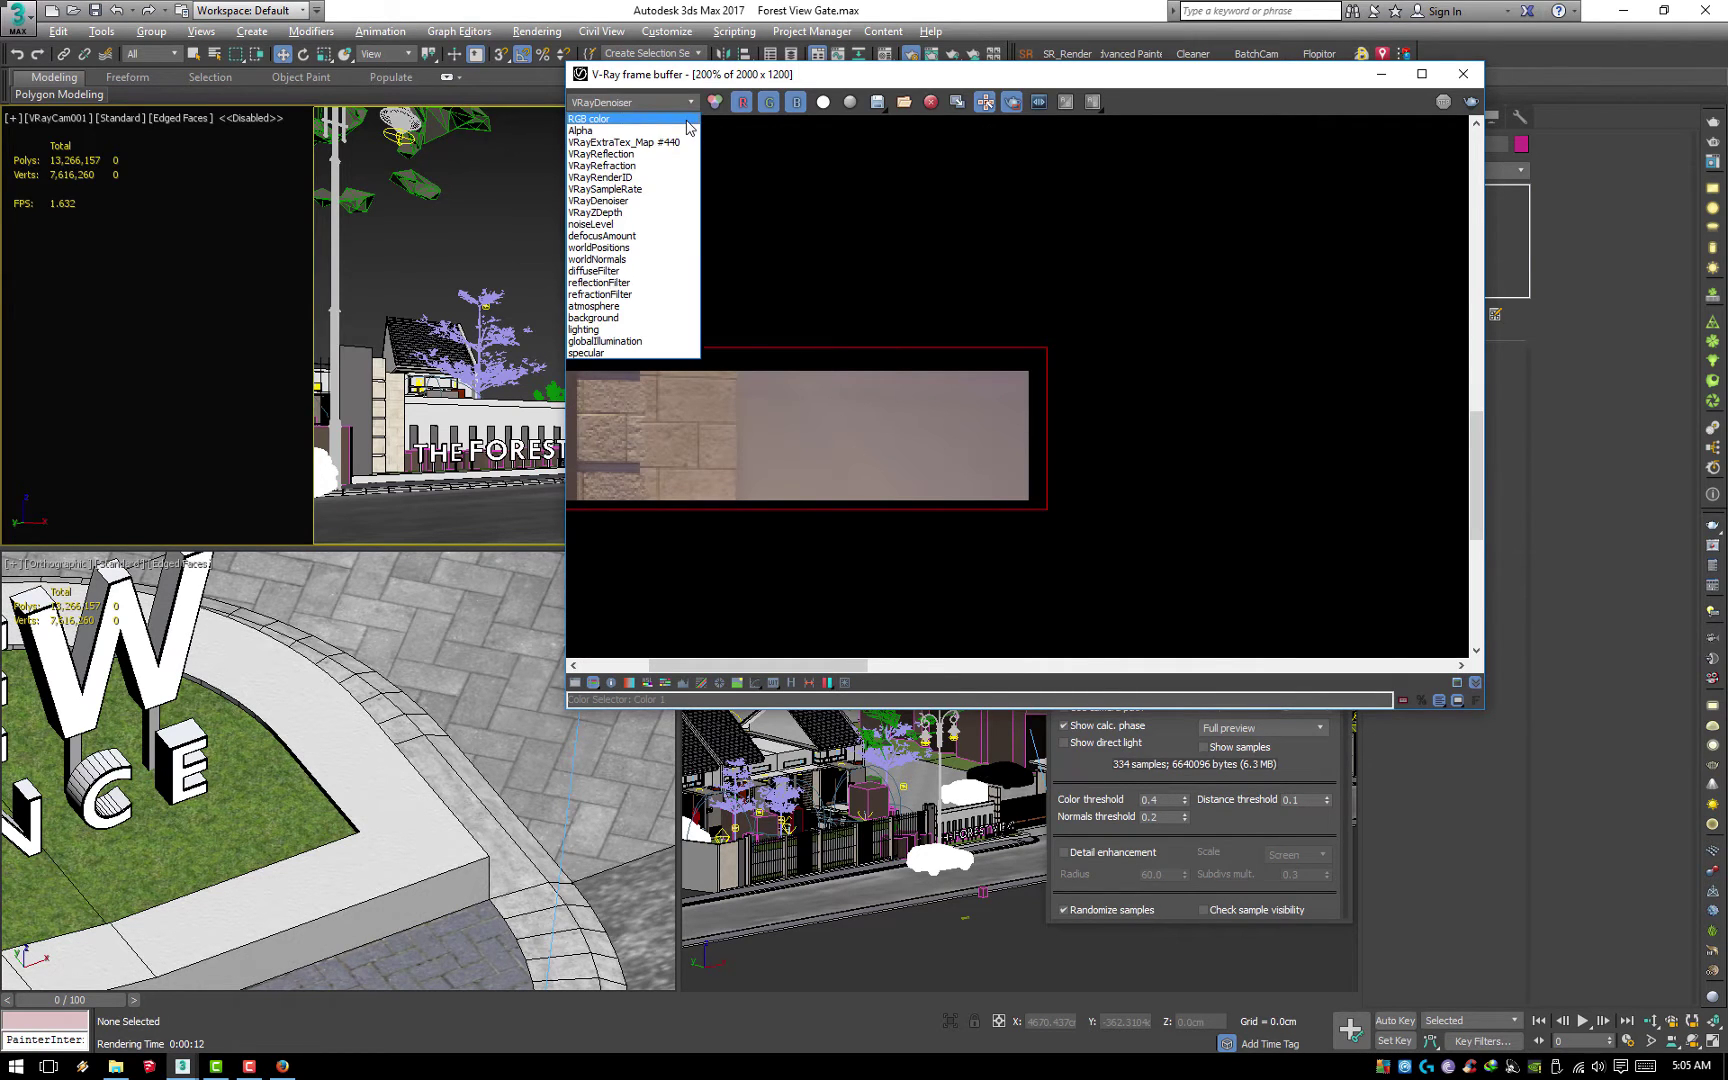
pyautogui.click(687, 121)
pyautogui.click(1469, 102)
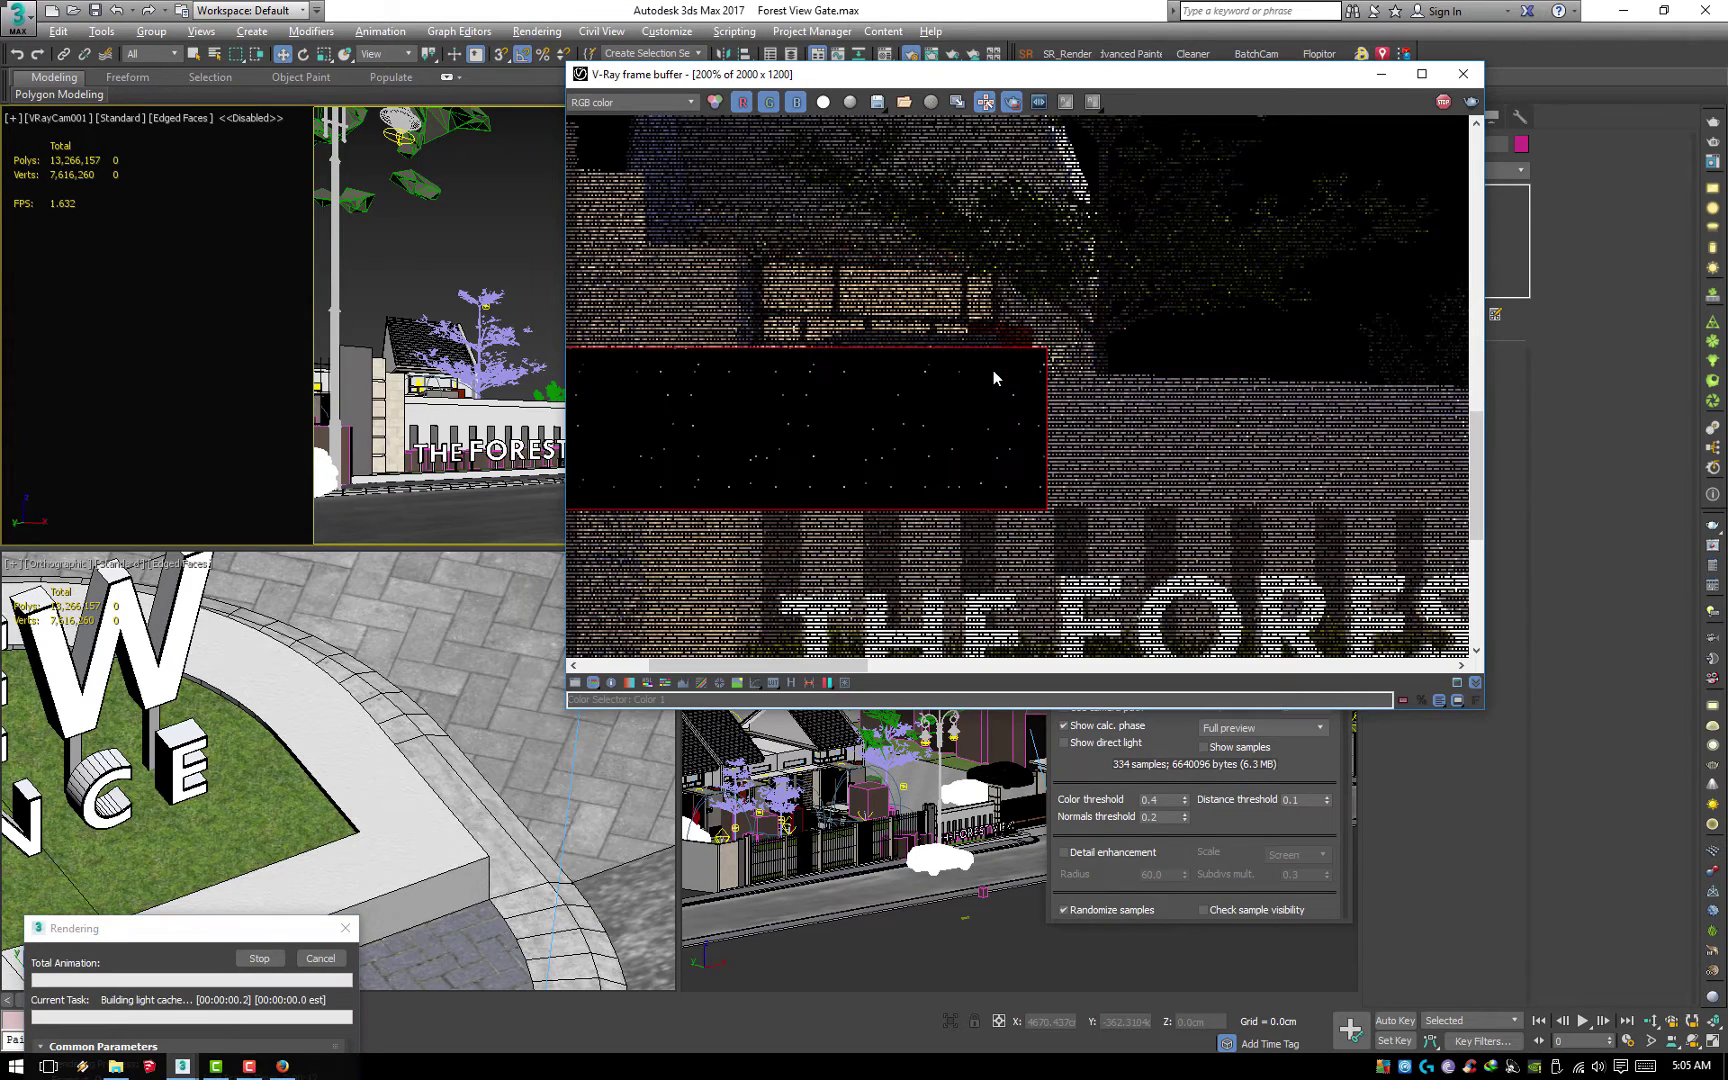
# Mark and render a new region over the road corner at the lower left
pyautogui.scroll(-2, 994, 370)
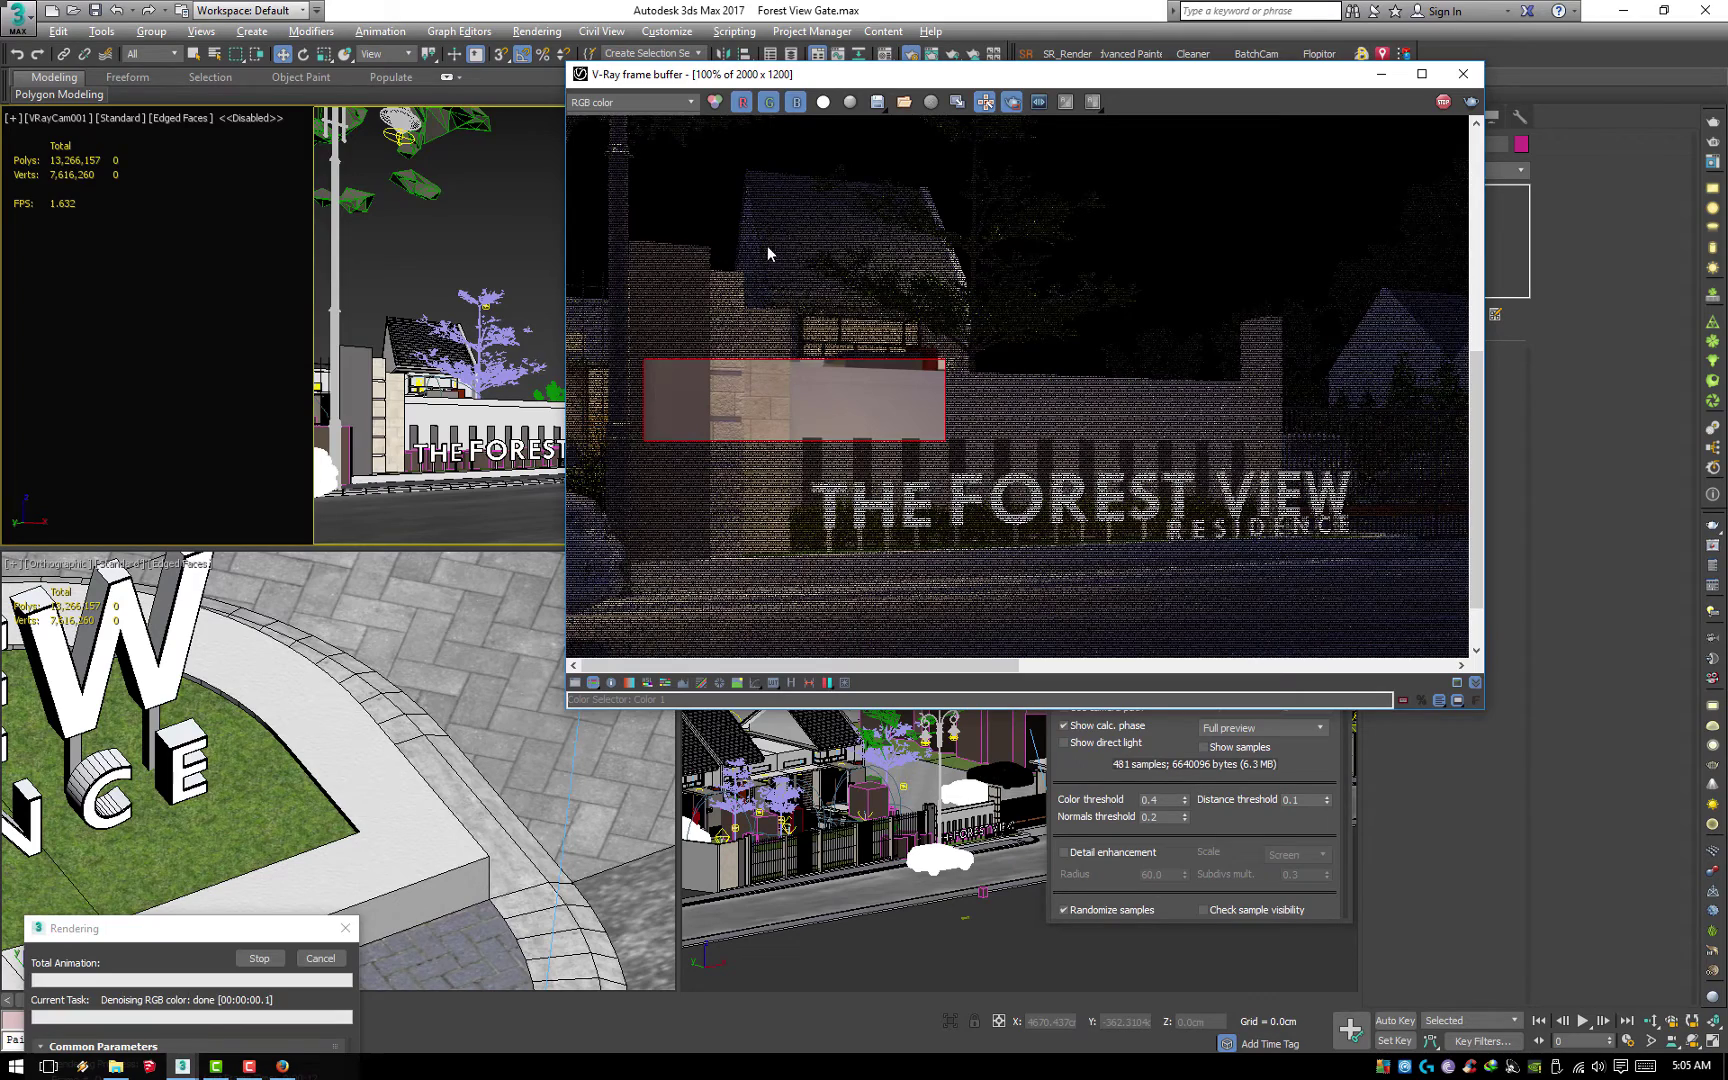
pyautogui.scroll(-2, 913, 339)
pyautogui.moveTo(609, 459); pyautogui.dragTo(749, 580)
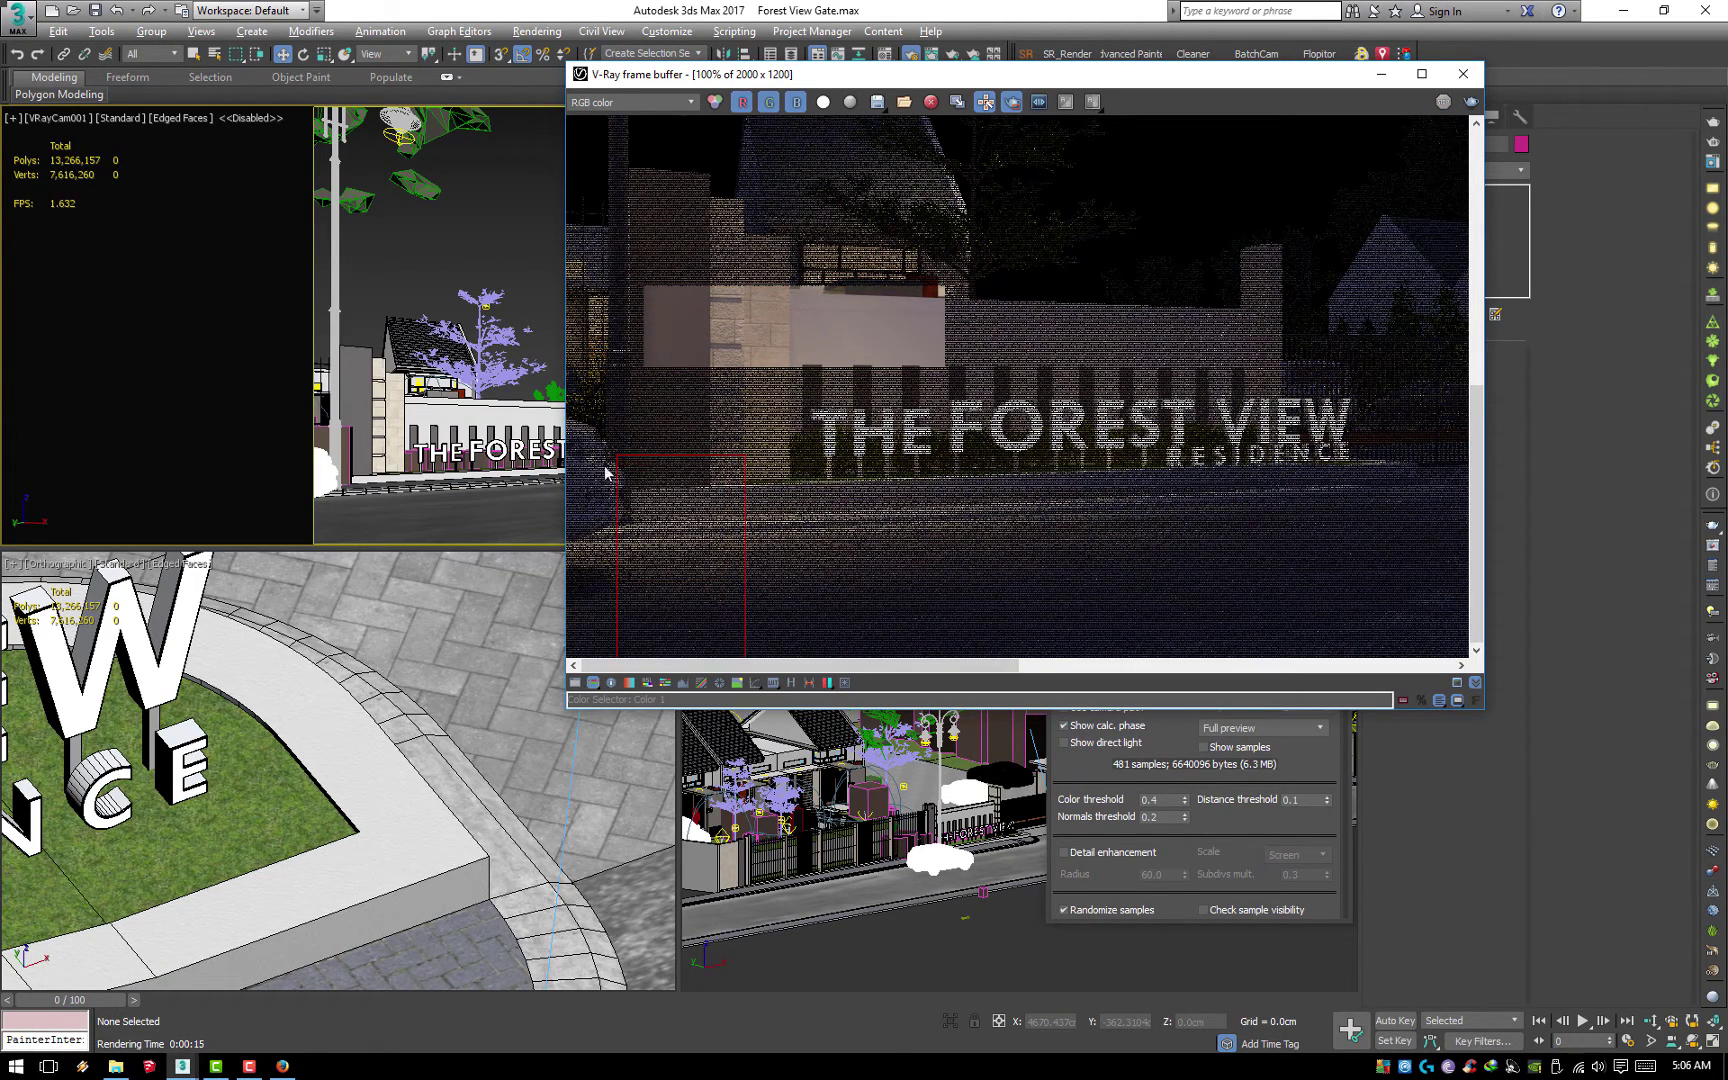
pyautogui.moveTo(589, 409)
pyautogui.mouseDown()
pyautogui.moveTo(765, 712)
pyautogui.moveTo(589, 432)
pyautogui.mouseUp()
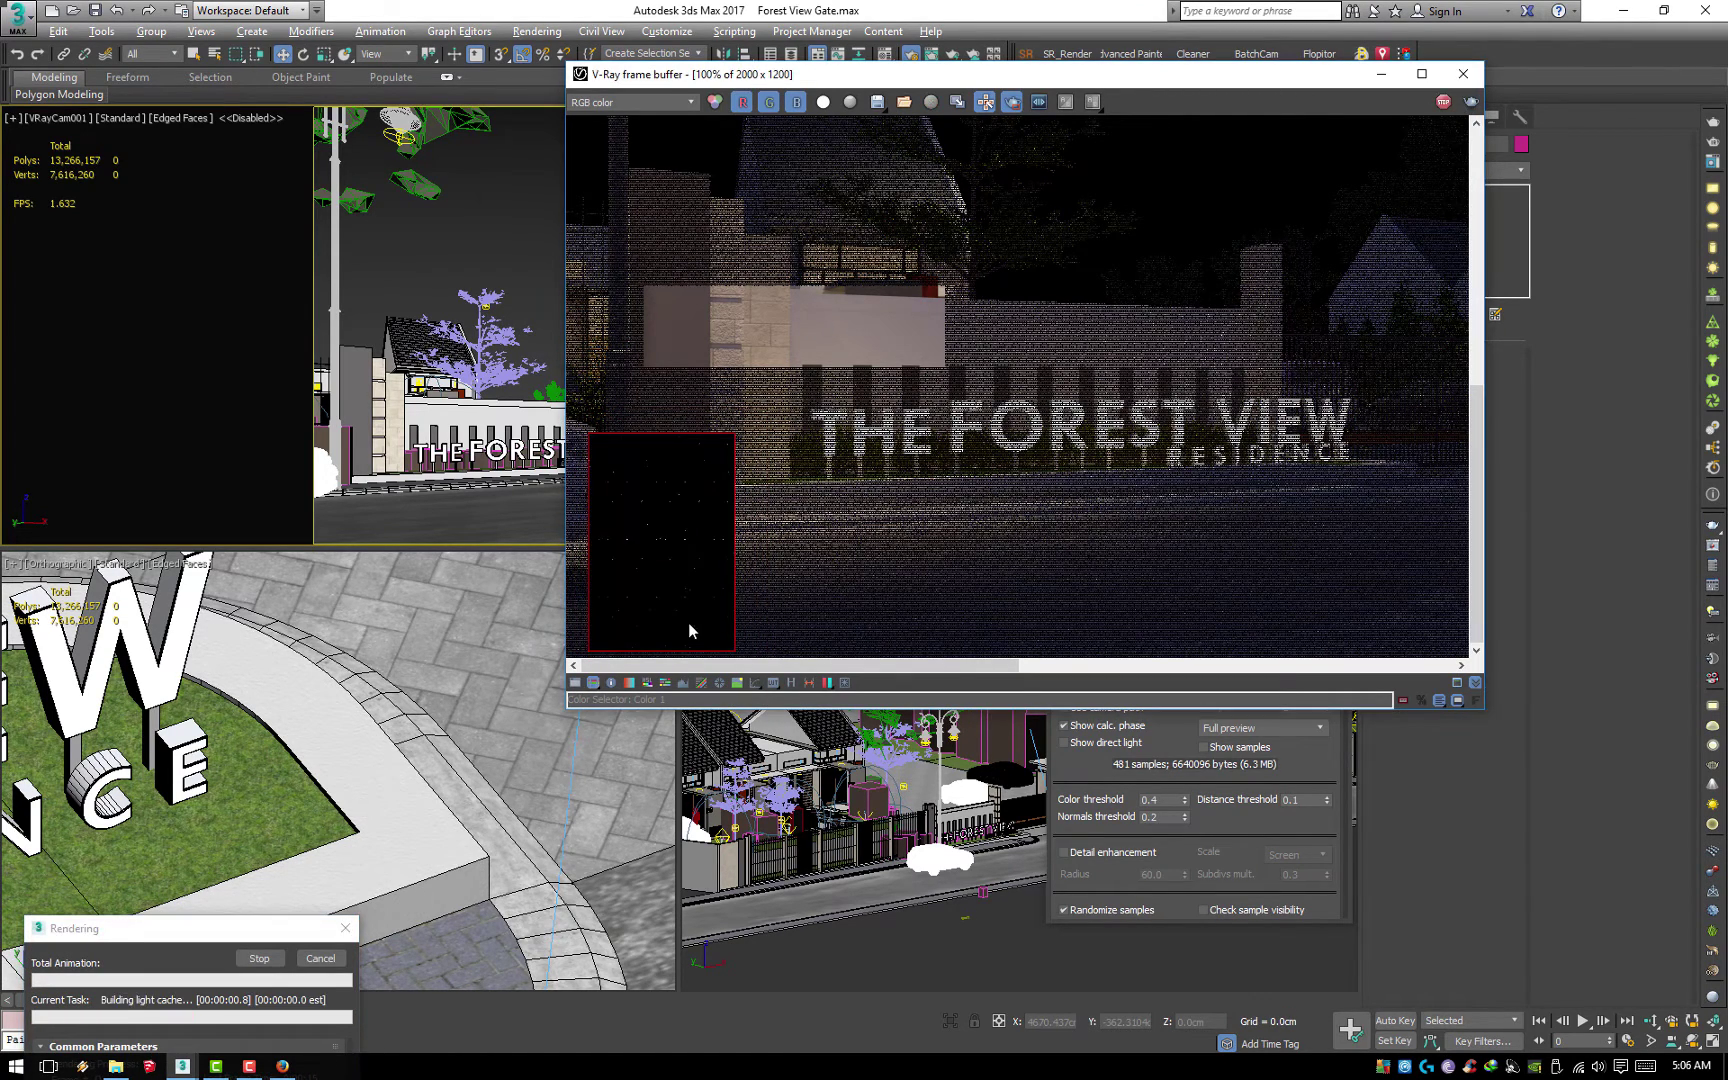
pyautogui.scroll(1, 687, 598)
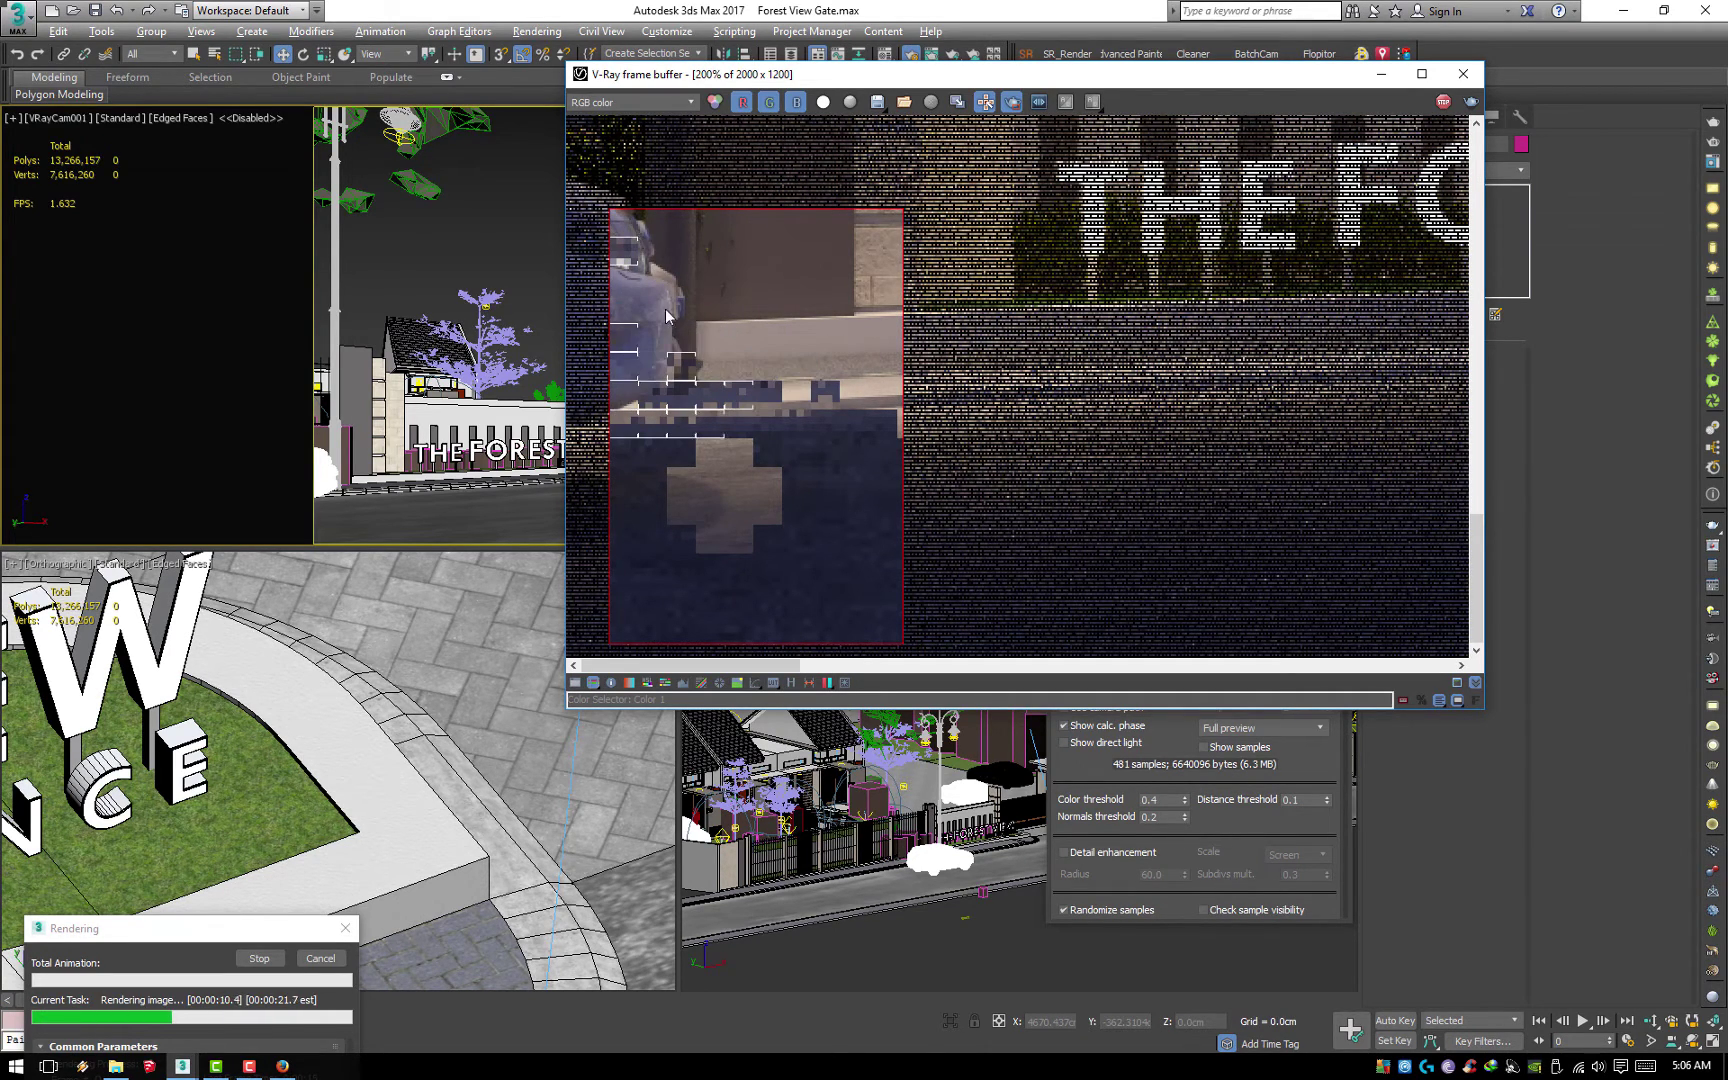
# Pan the render view back to the sign and zoom the lower-left viewport onto the curb
pyautogui.scroll(-1, 670, 352)
pyautogui.moveTo(748, 606); pyautogui.dragTo(909, 243, button='middle')
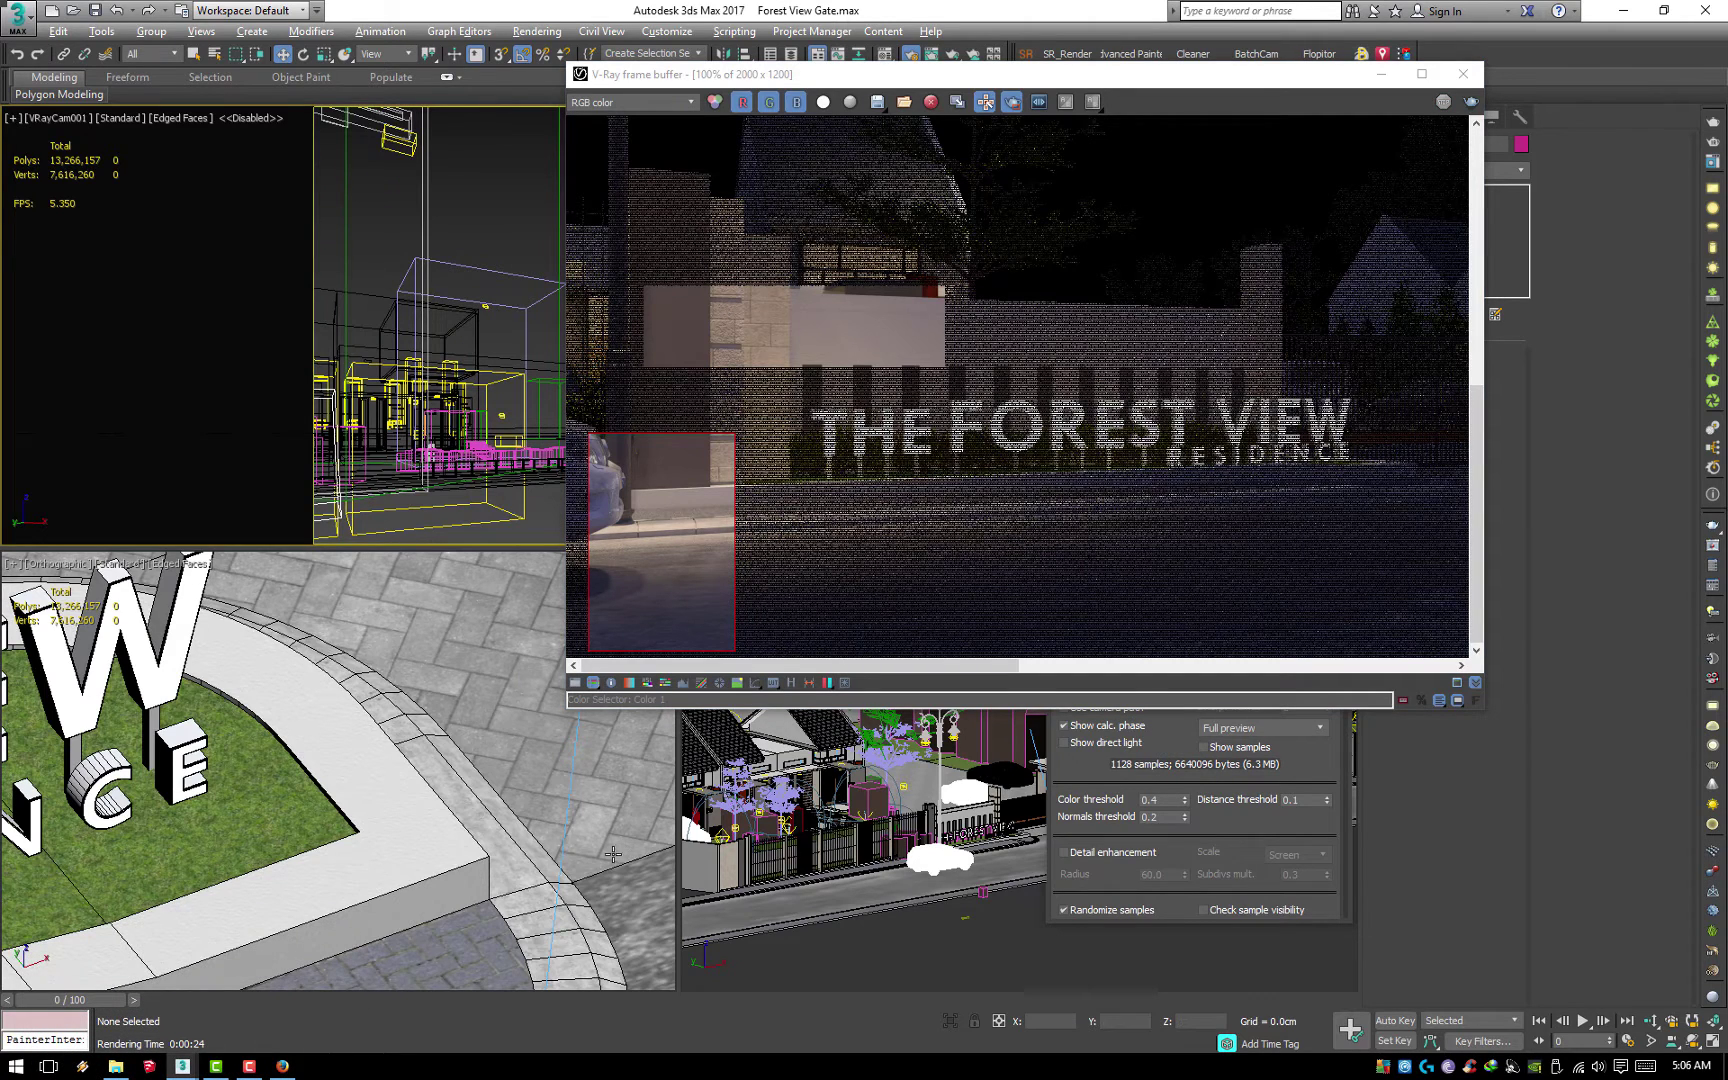
pyautogui.scroll(3, 613, 853)
pyautogui.moveTo(613, 853); pyautogui.dragTo(249, 653, button='middle')
# Raise the bump amount of the aspal sub-material in multi_Group#5_001 to 150
pyautogui.click(884, 53)
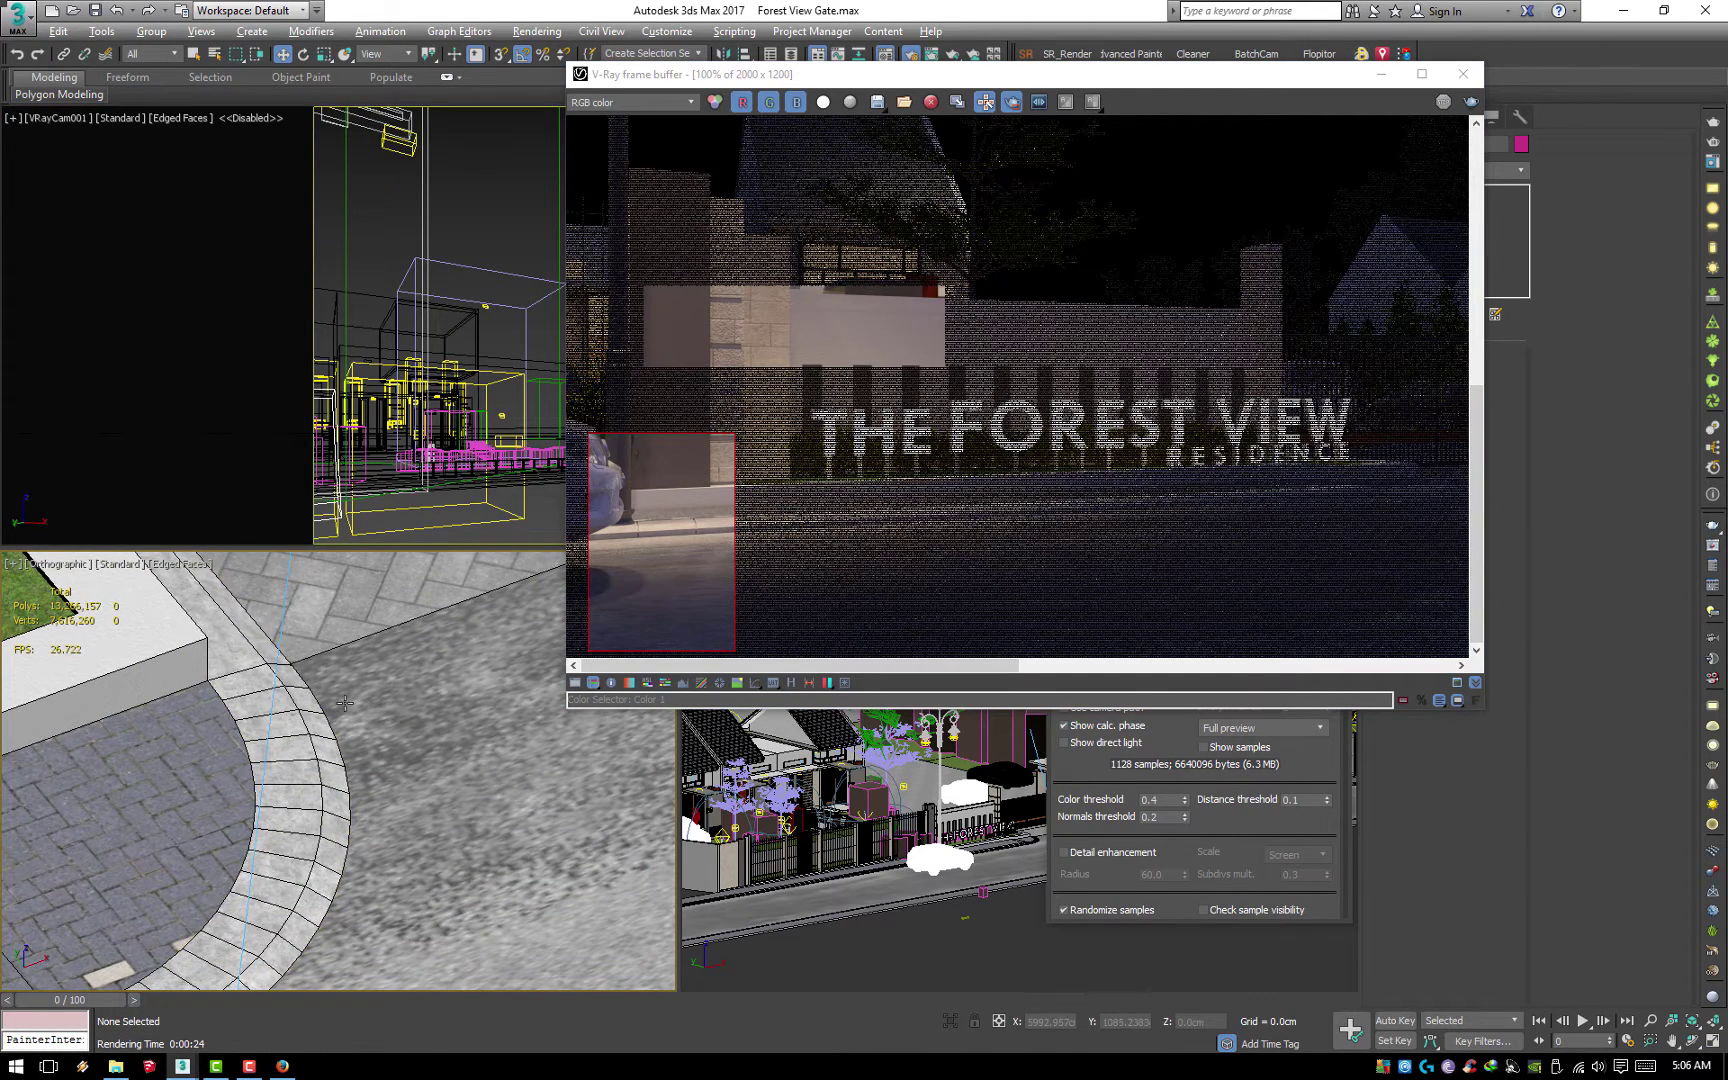
pyautogui.click(1101, 165)
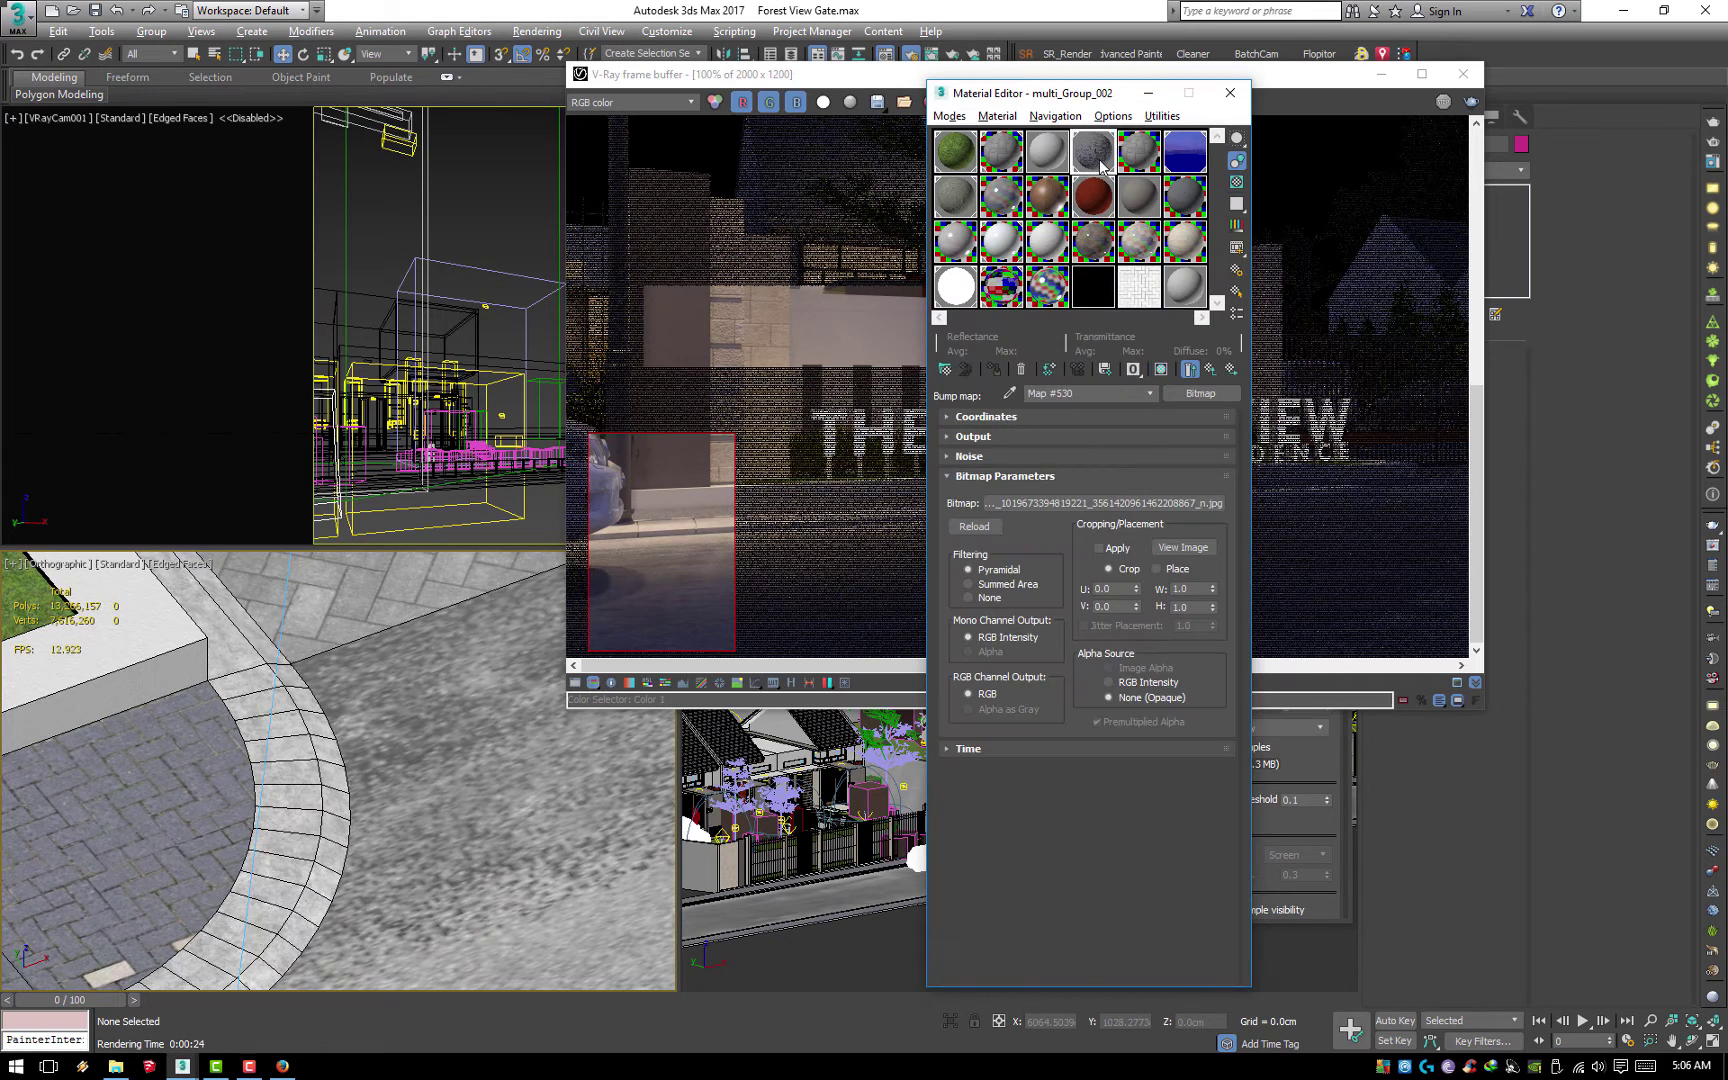
pyautogui.click(1211, 370)
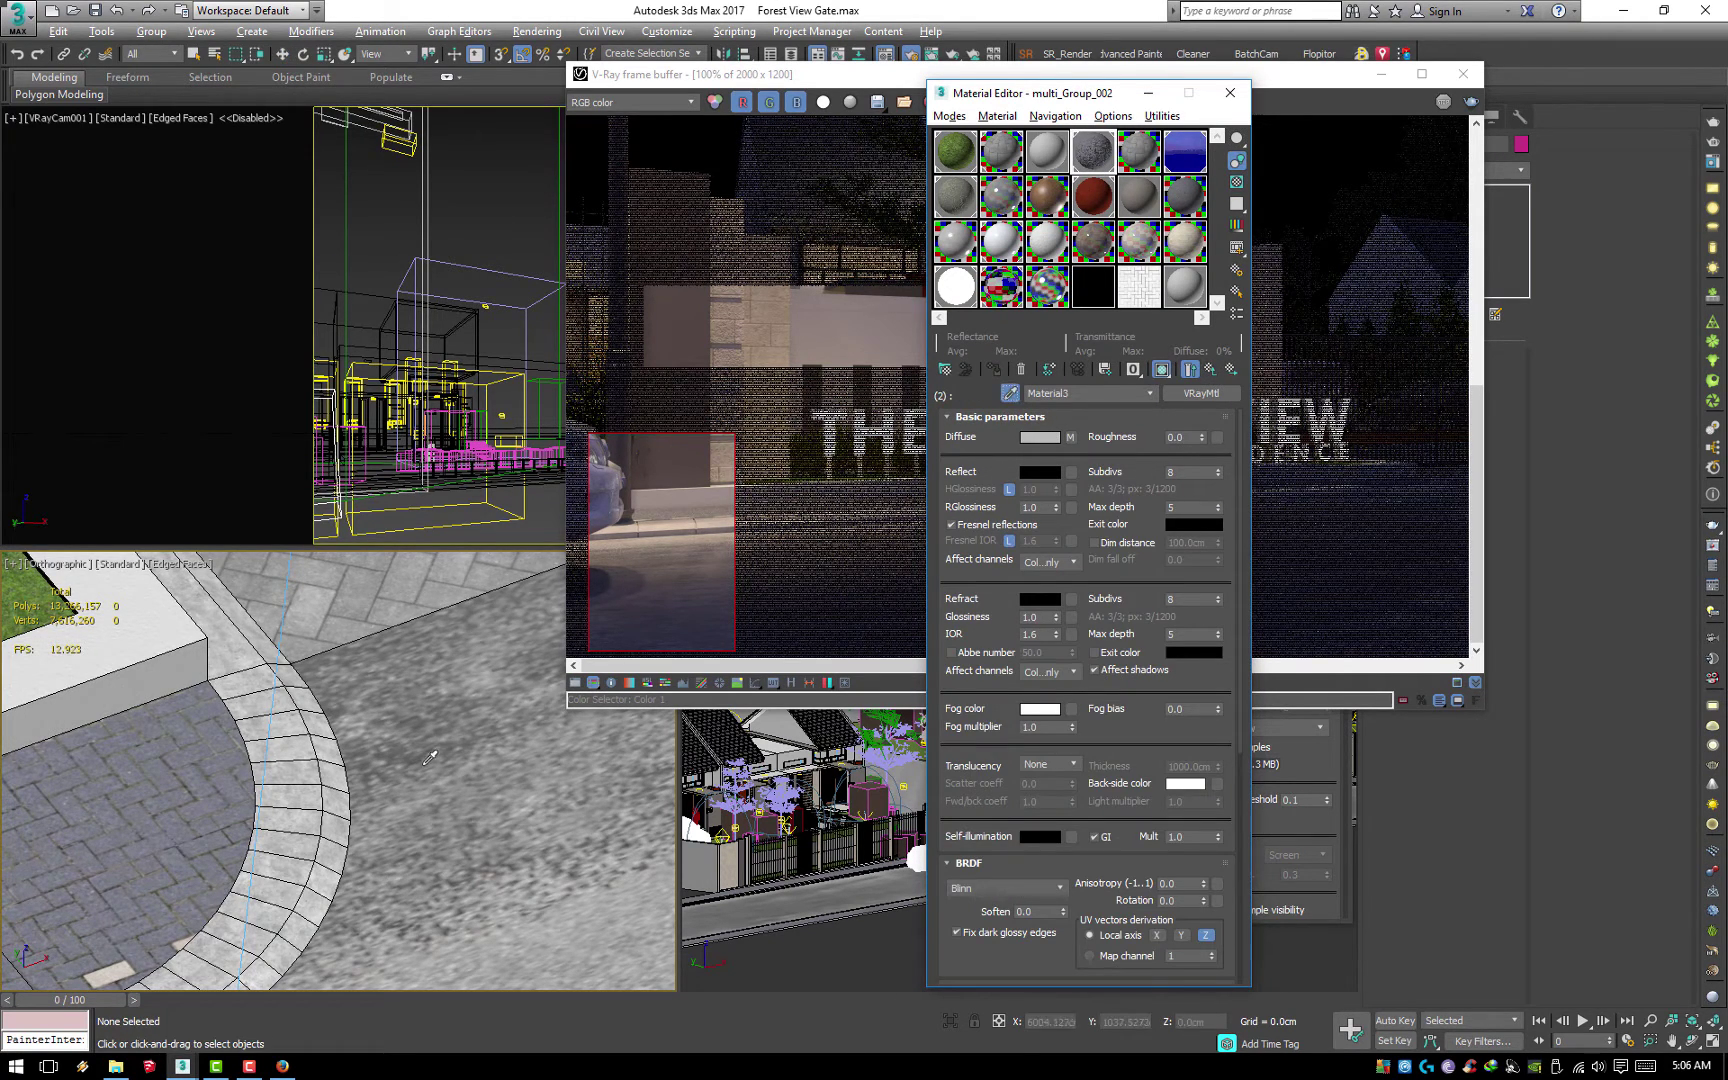
pyautogui.click(1014, 392)
pyautogui.click(1129, 514)
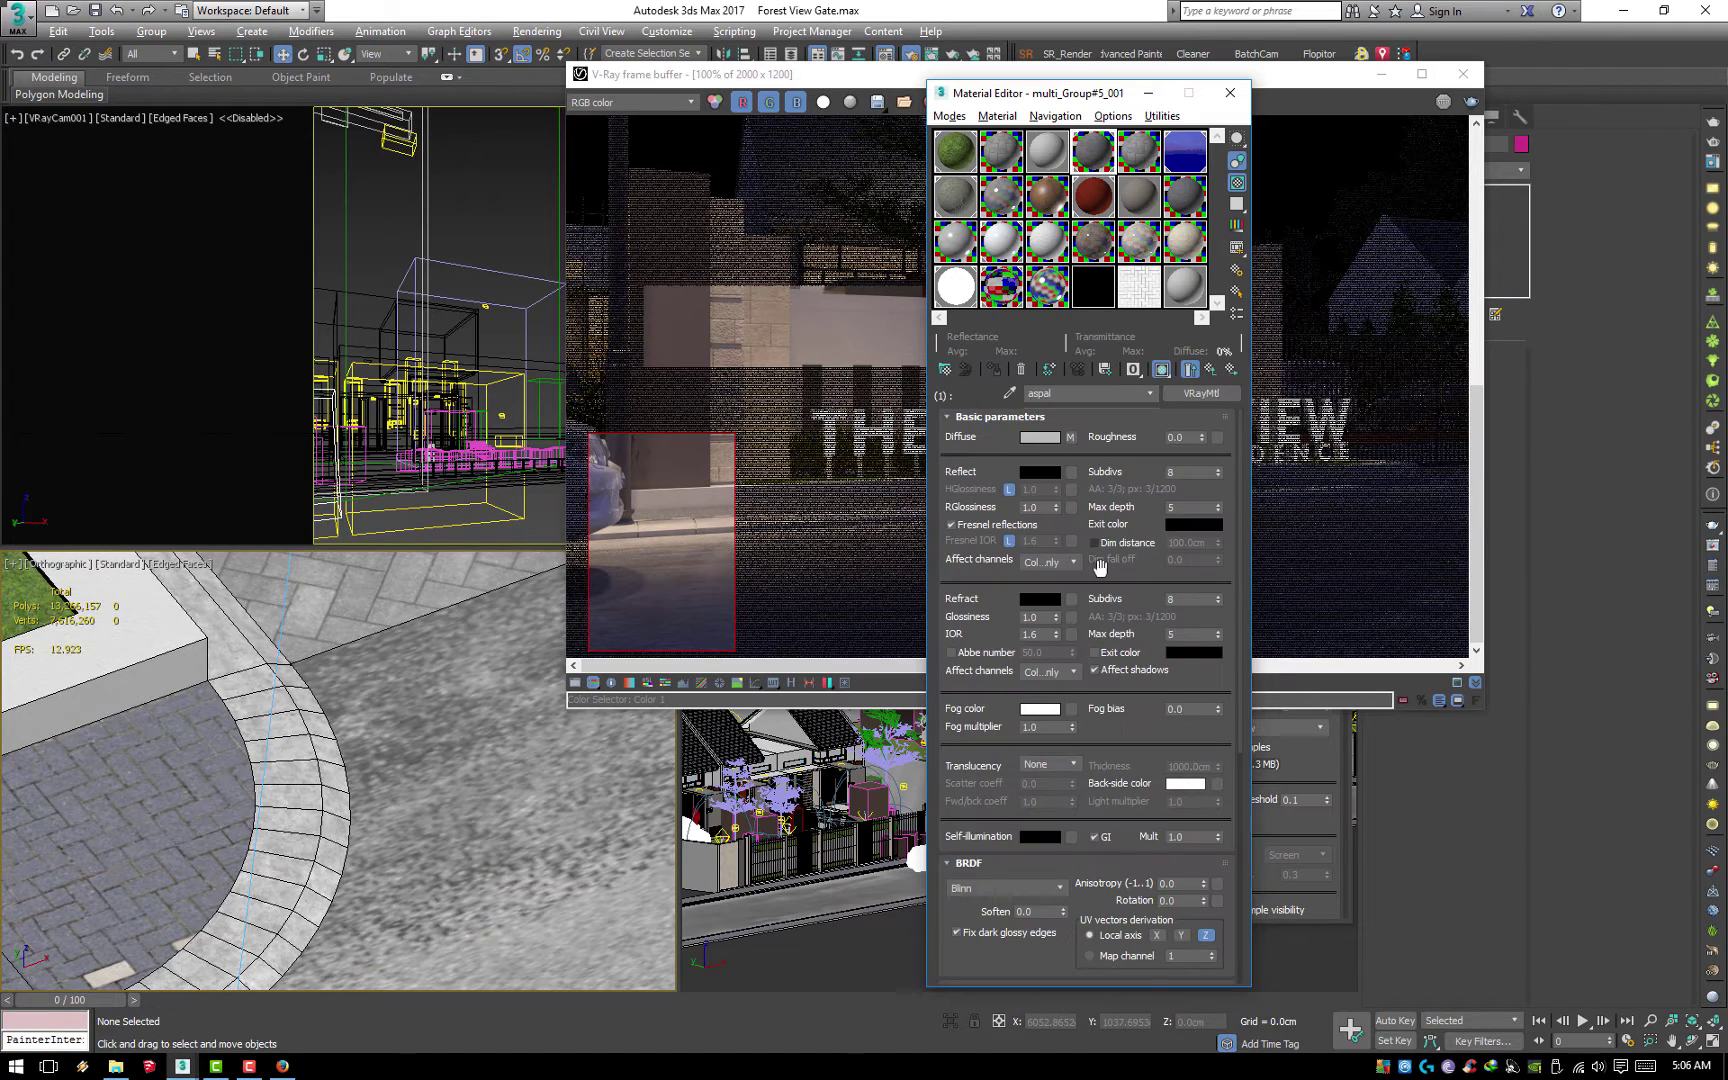
pyautogui.scroll(-5, 1047, 848)
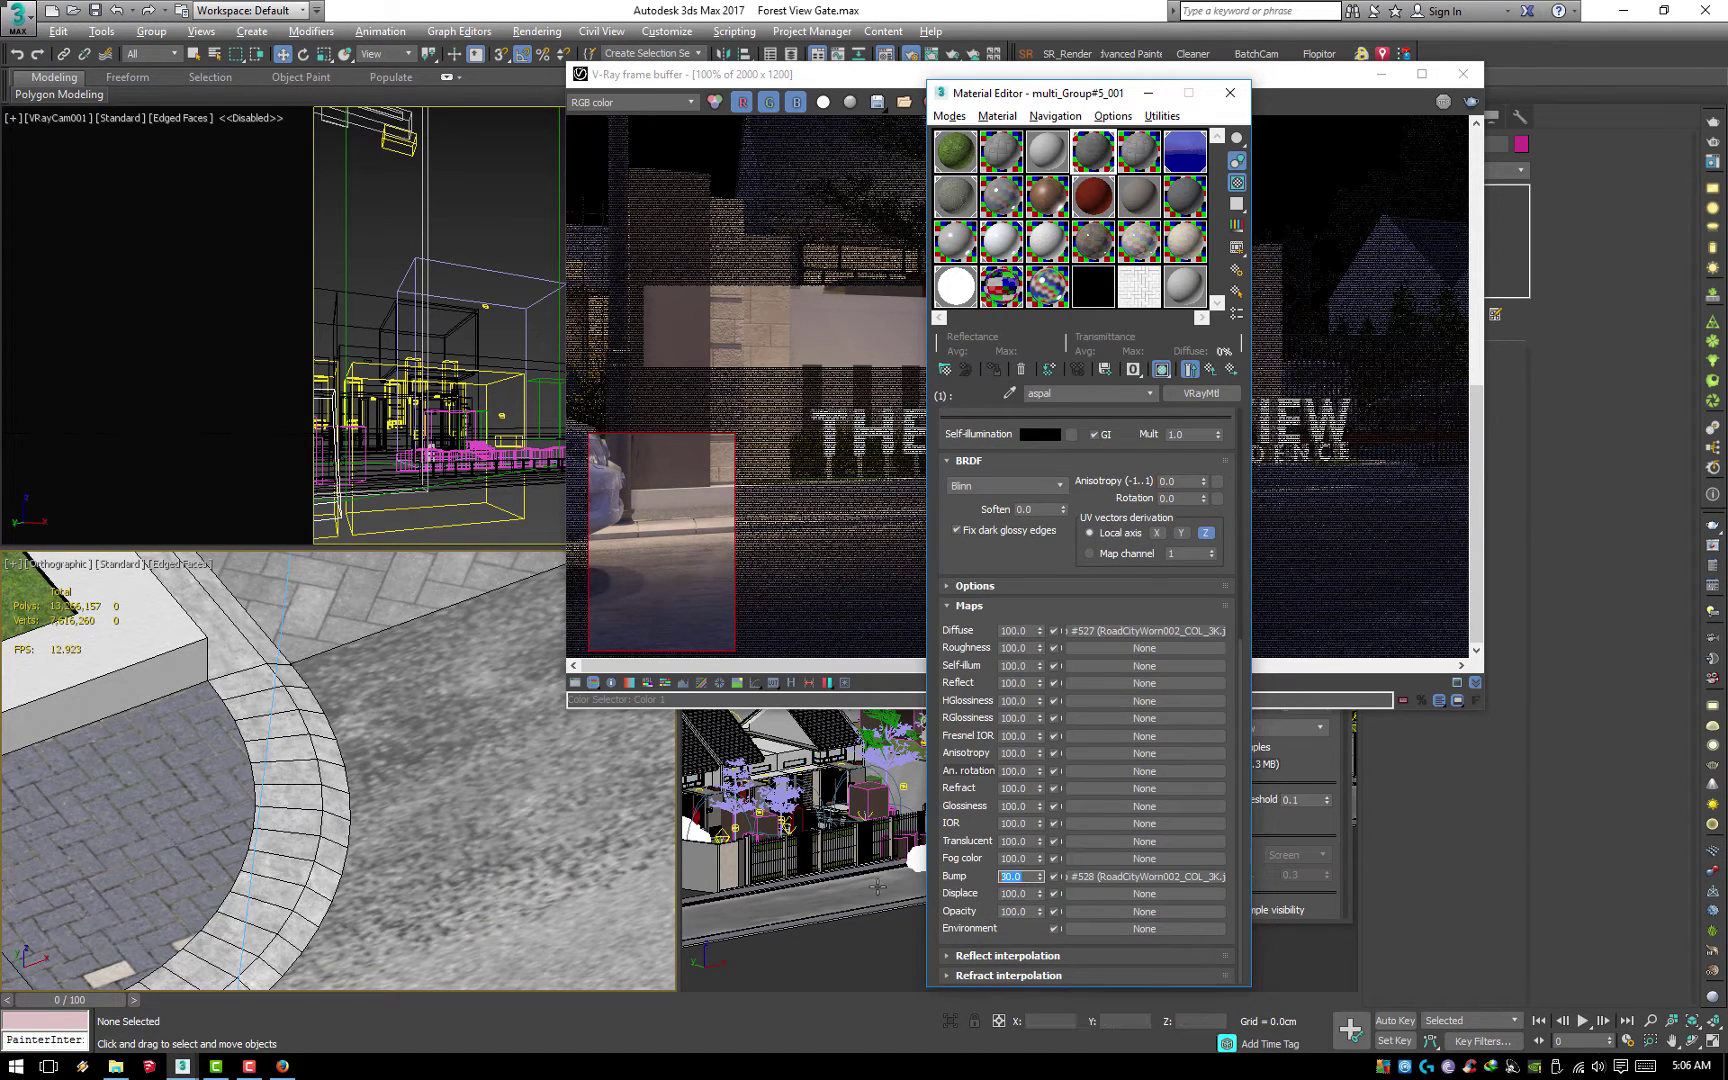
pyautogui.write('150')
pyautogui.press('Return')
pyautogui.click(763, 567)
# Render a smaller region on the road, then zoom out to view the whole night render
pyautogui.moveTo(628, 535); pyautogui.dragTo(738, 612)
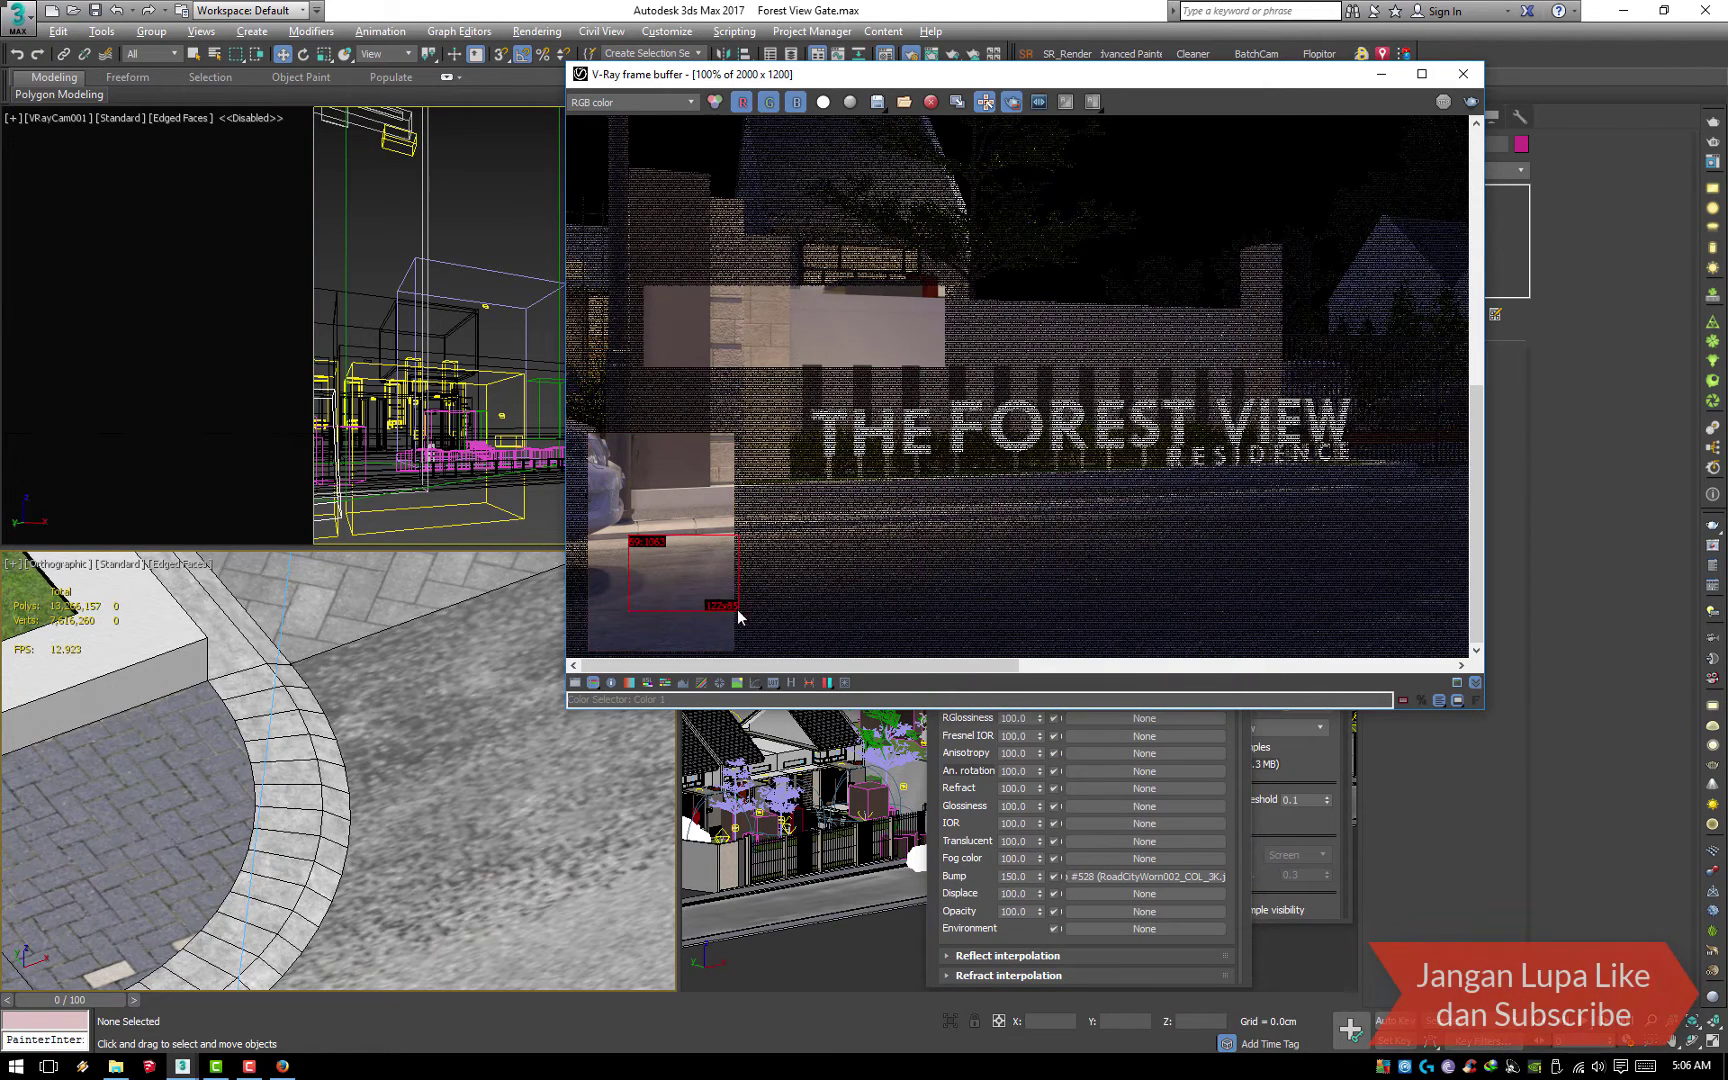
pyautogui.click(1470, 101)
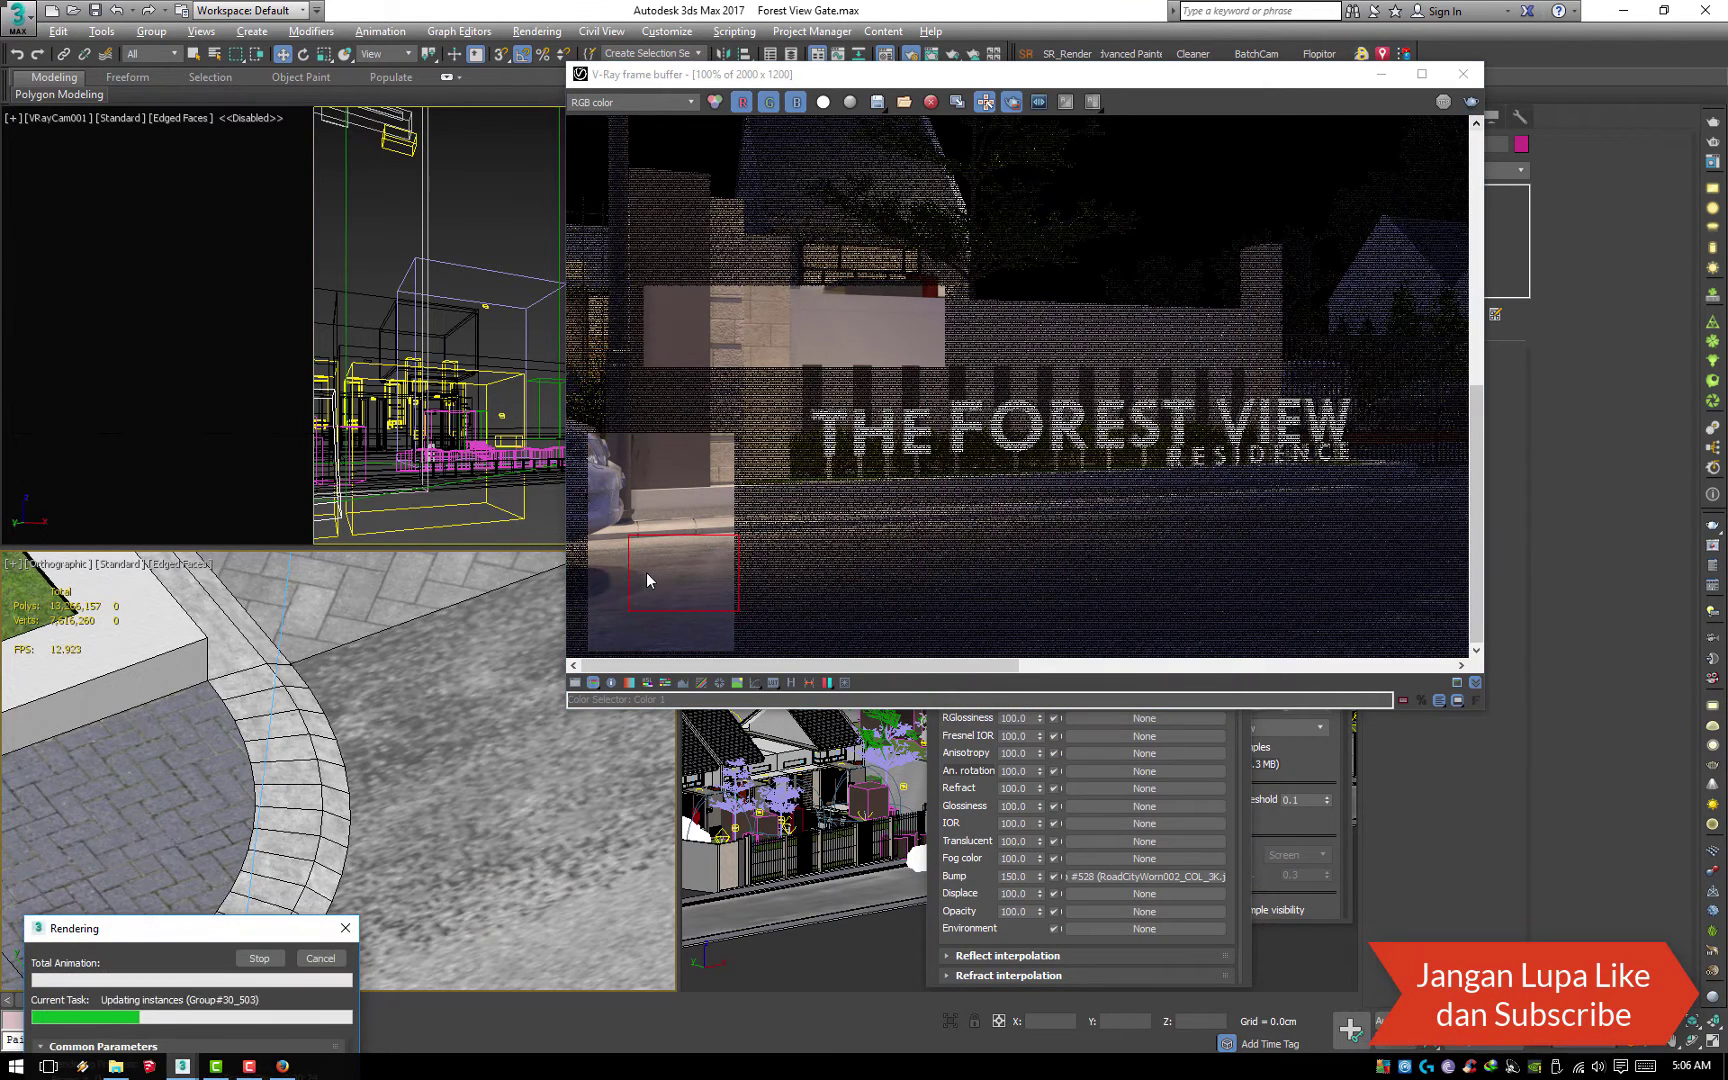
pyautogui.scroll(1, 663, 579)
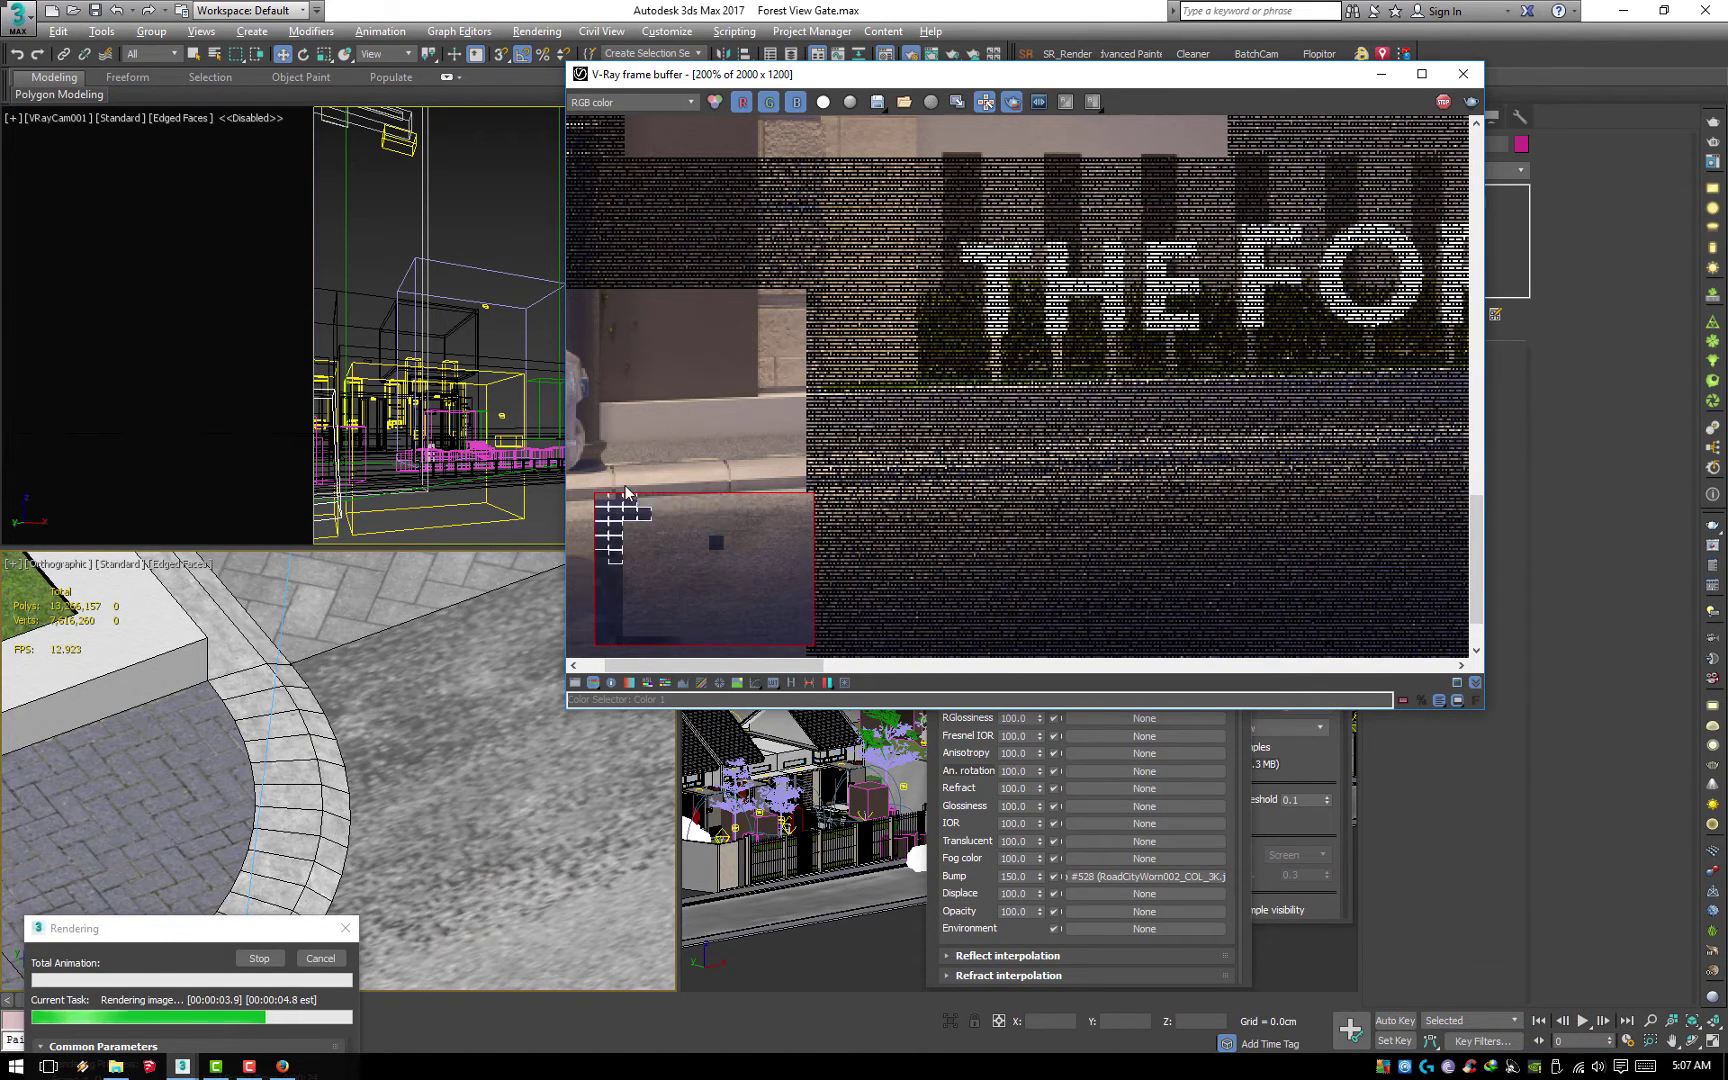
pyautogui.scroll(-1, 625, 492)
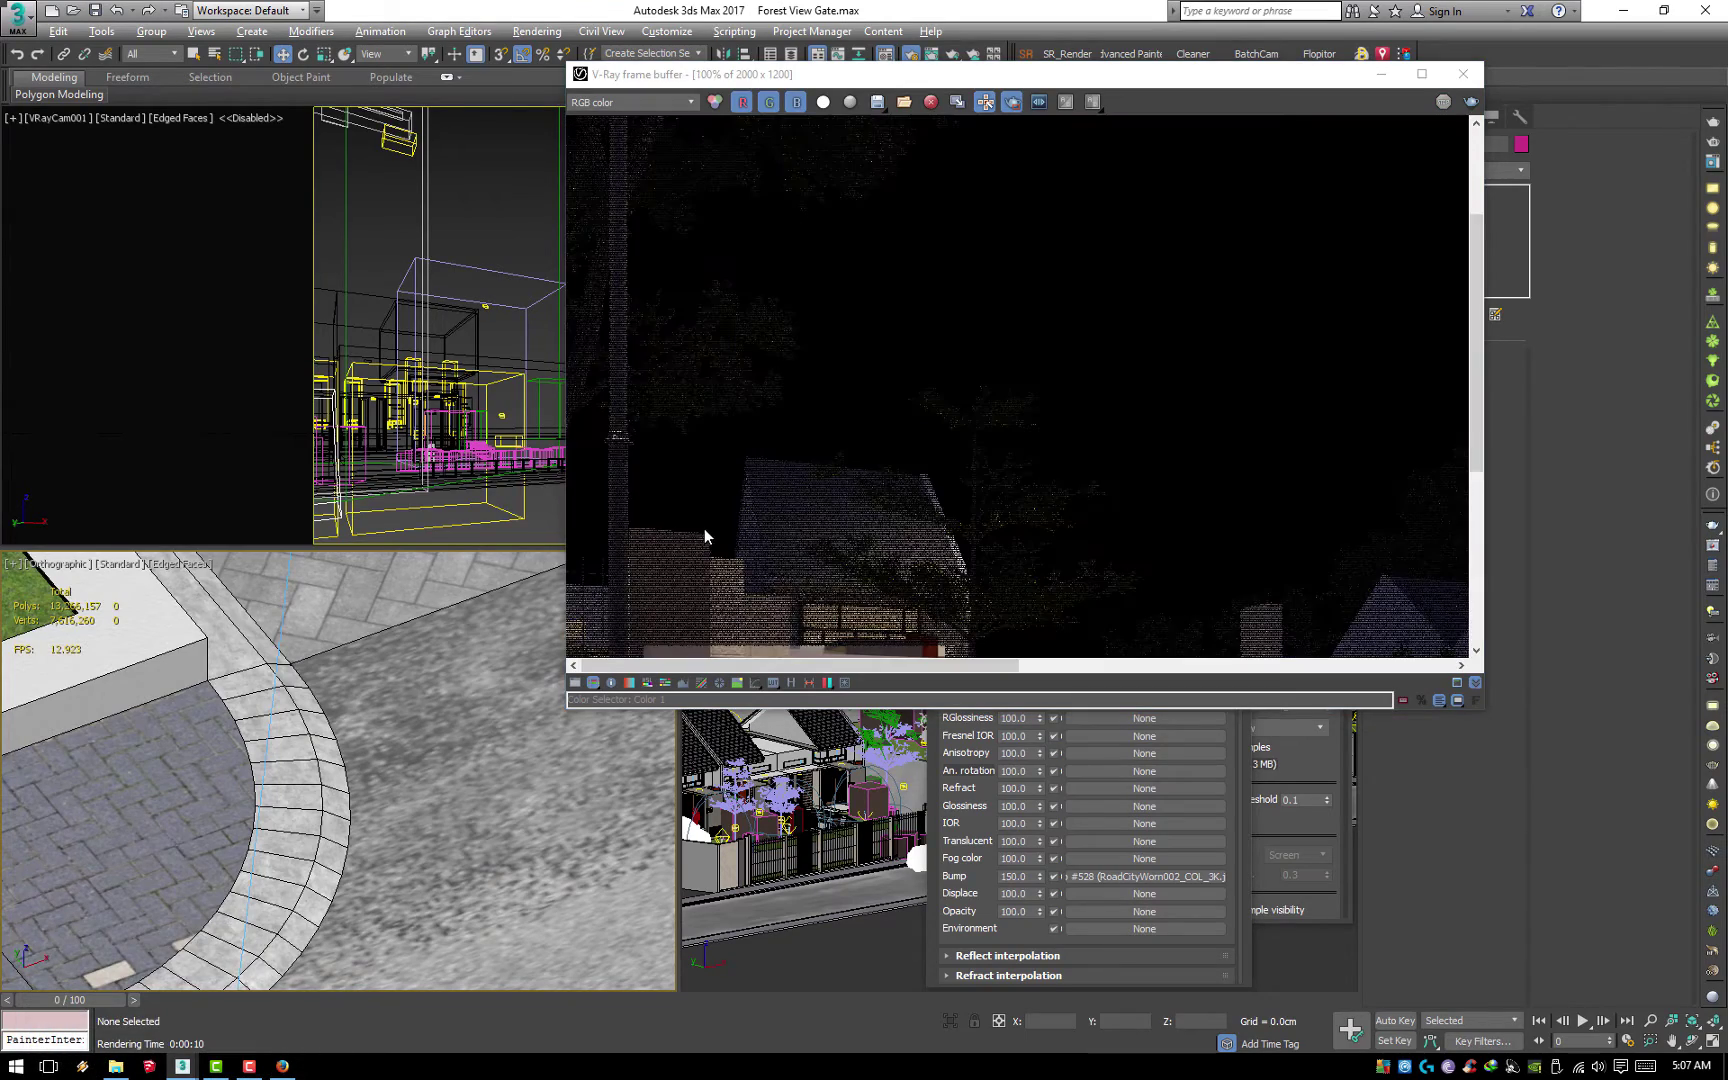
pyautogui.moveTo(806, 522); pyautogui.dragTo(758, 318, button='middle')
# Mark and render a small region beside the gate pillar
pyautogui.scroll(-1, 743, 308)
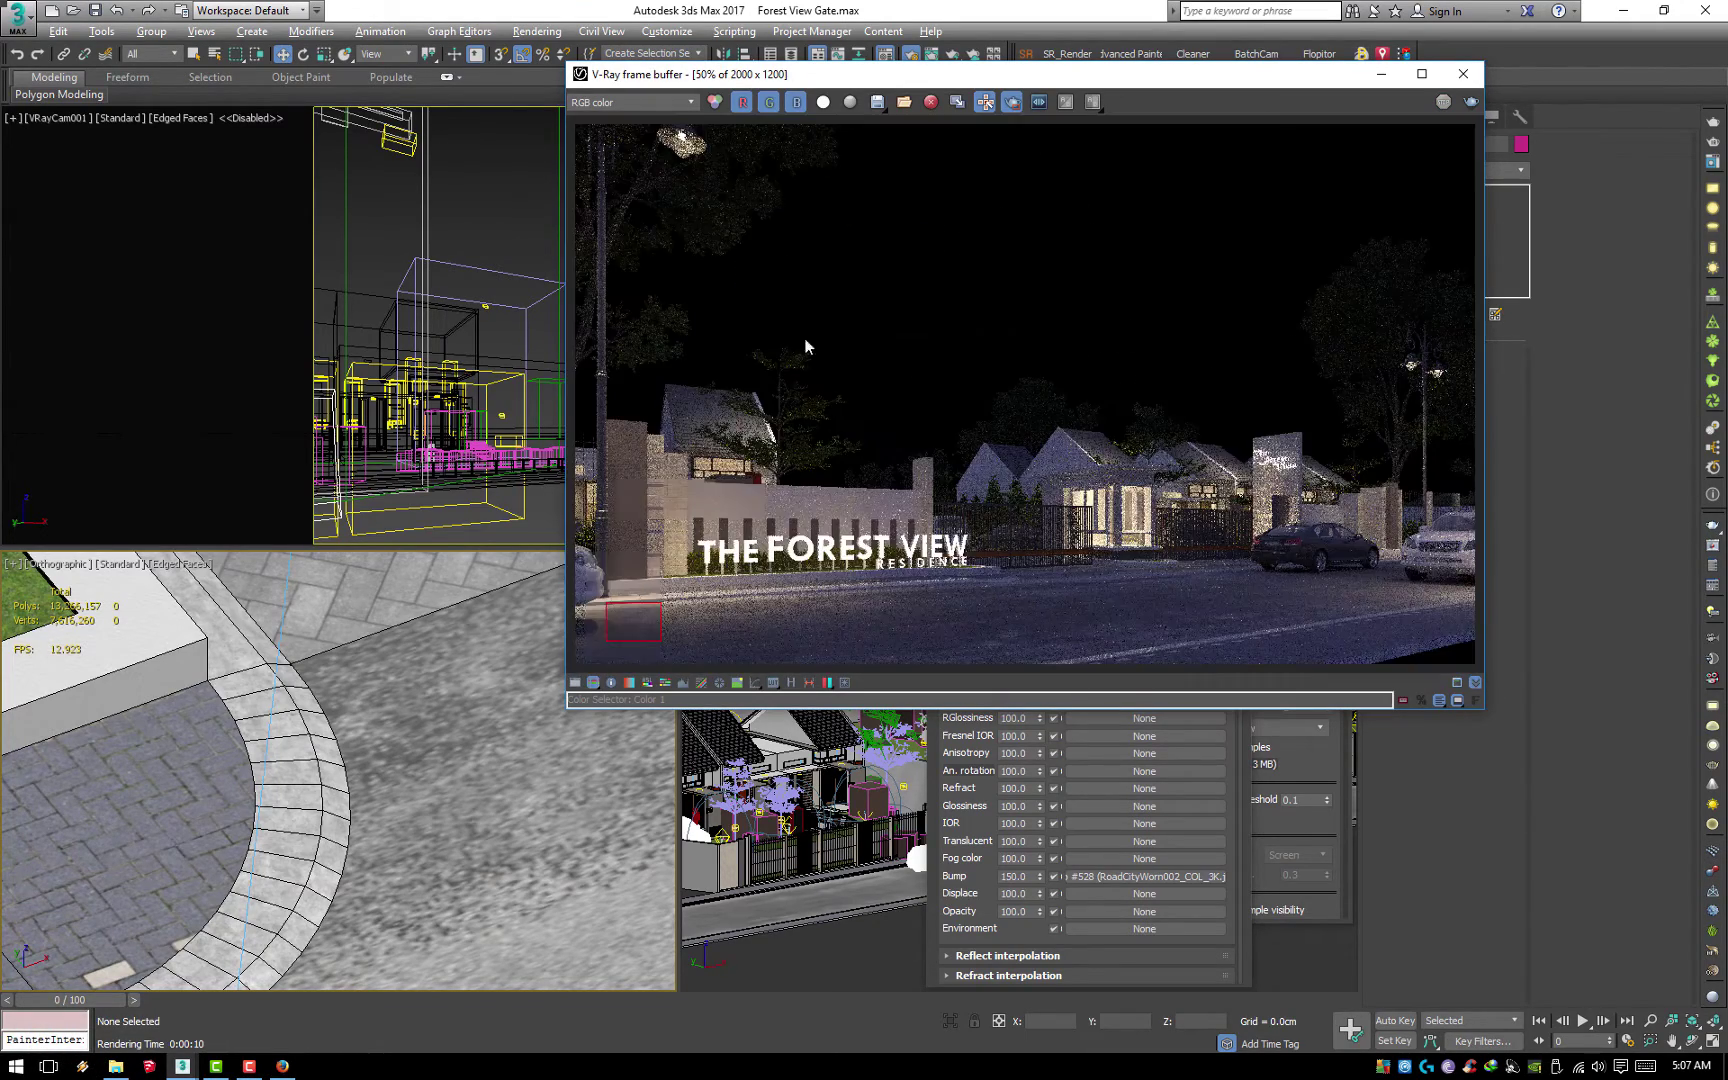
pyautogui.scroll(1, 1411, 582)
pyautogui.moveTo(1112, 286); pyautogui.dragTo(1159, 381)
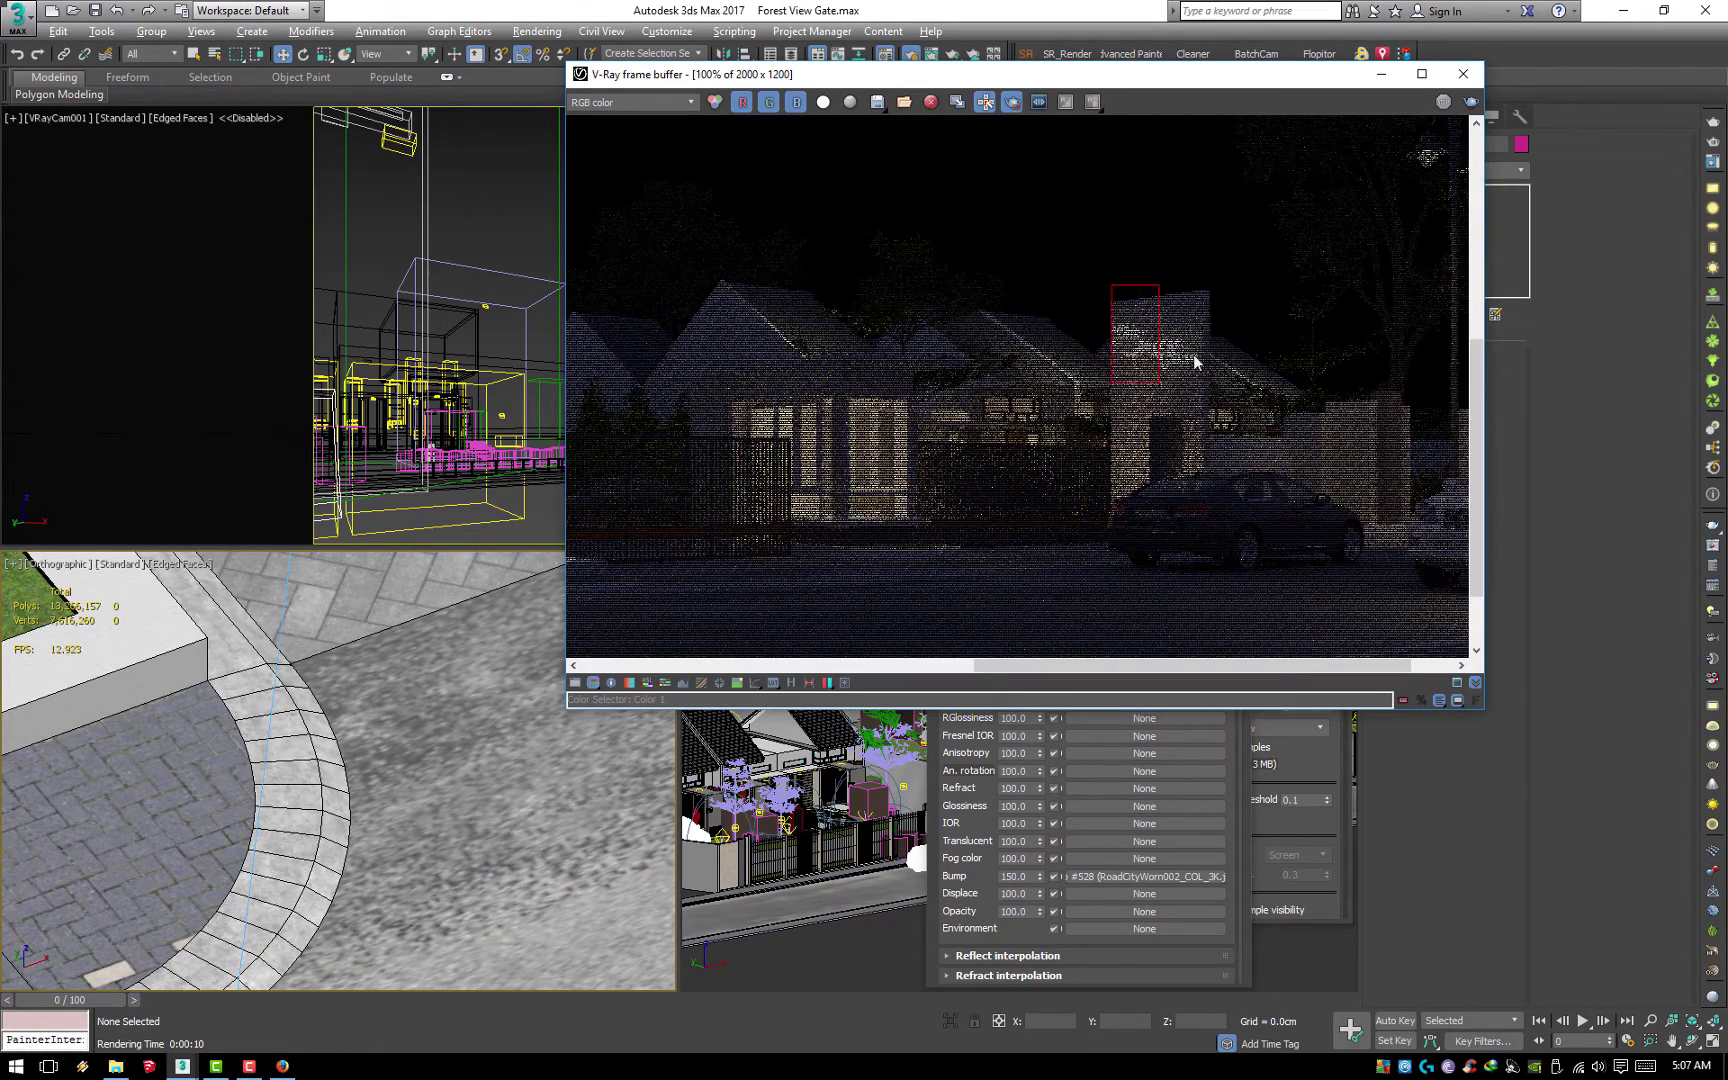
pyautogui.click(1469, 104)
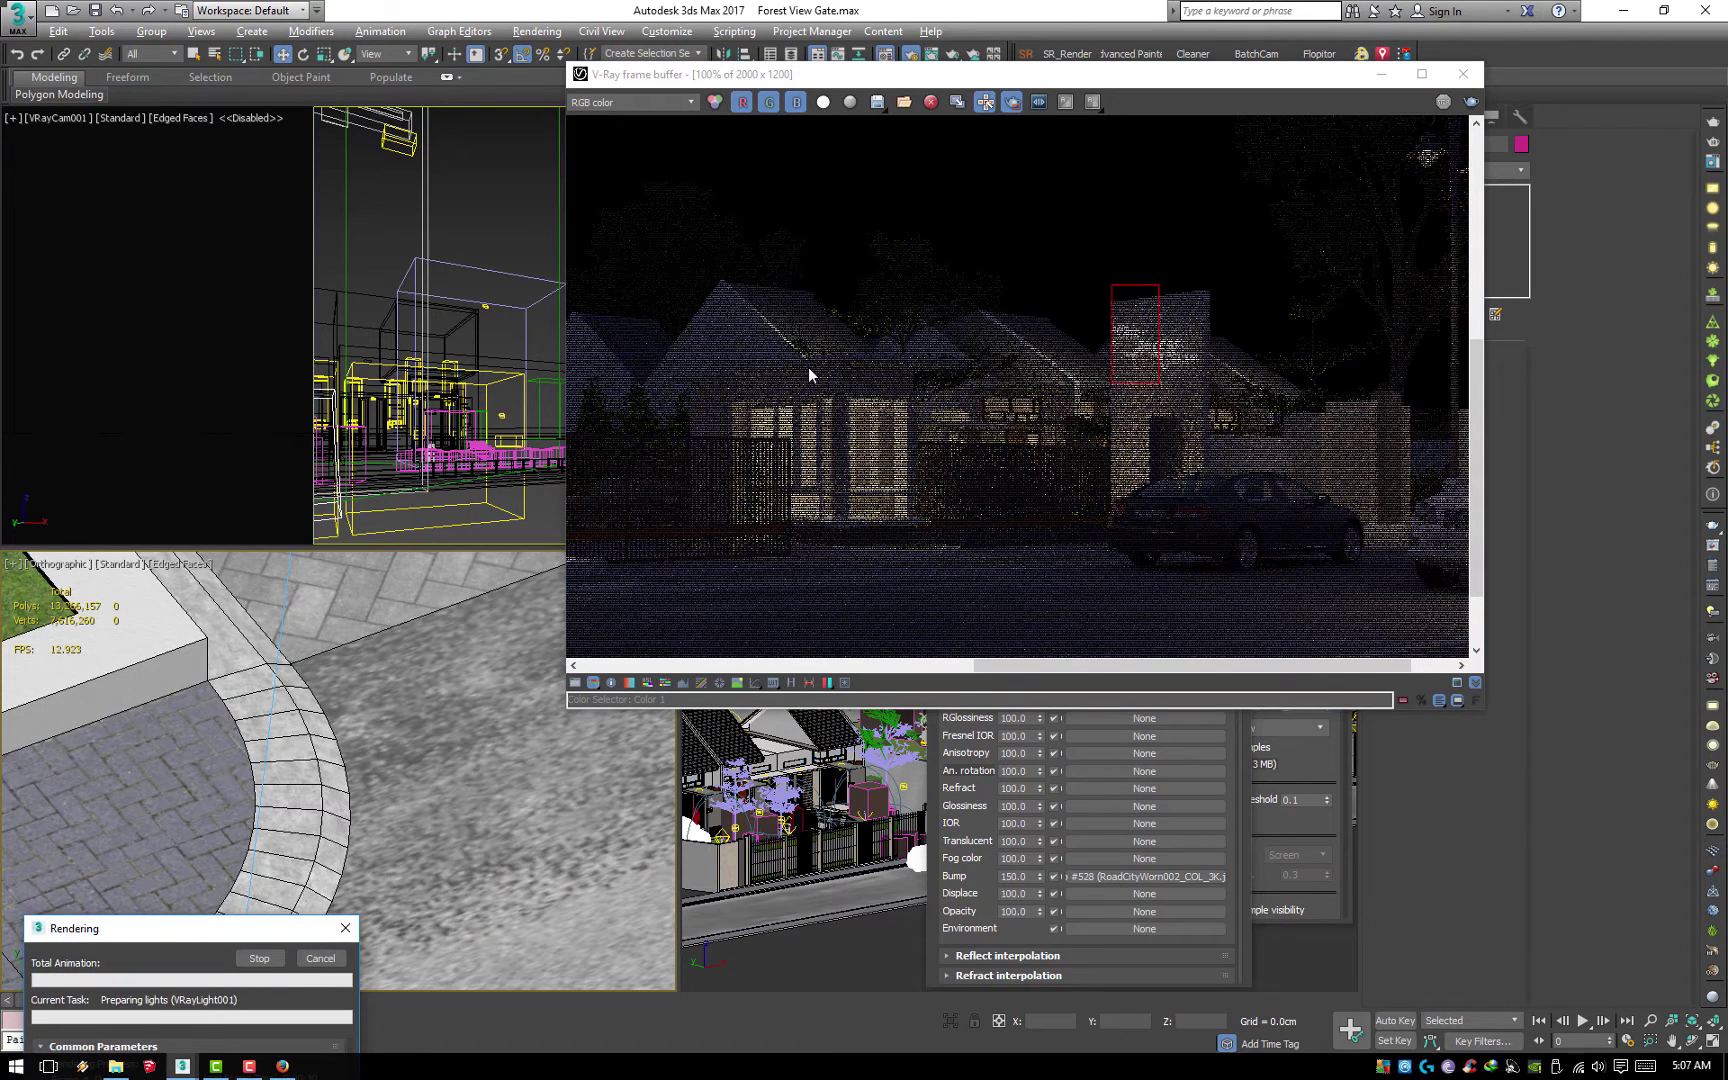
# Redraw the render region tightly around THE FOREST VIEW sign and re-render it
pyautogui.moveTo(809, 369); pyautogui.dragTo(884, 440)
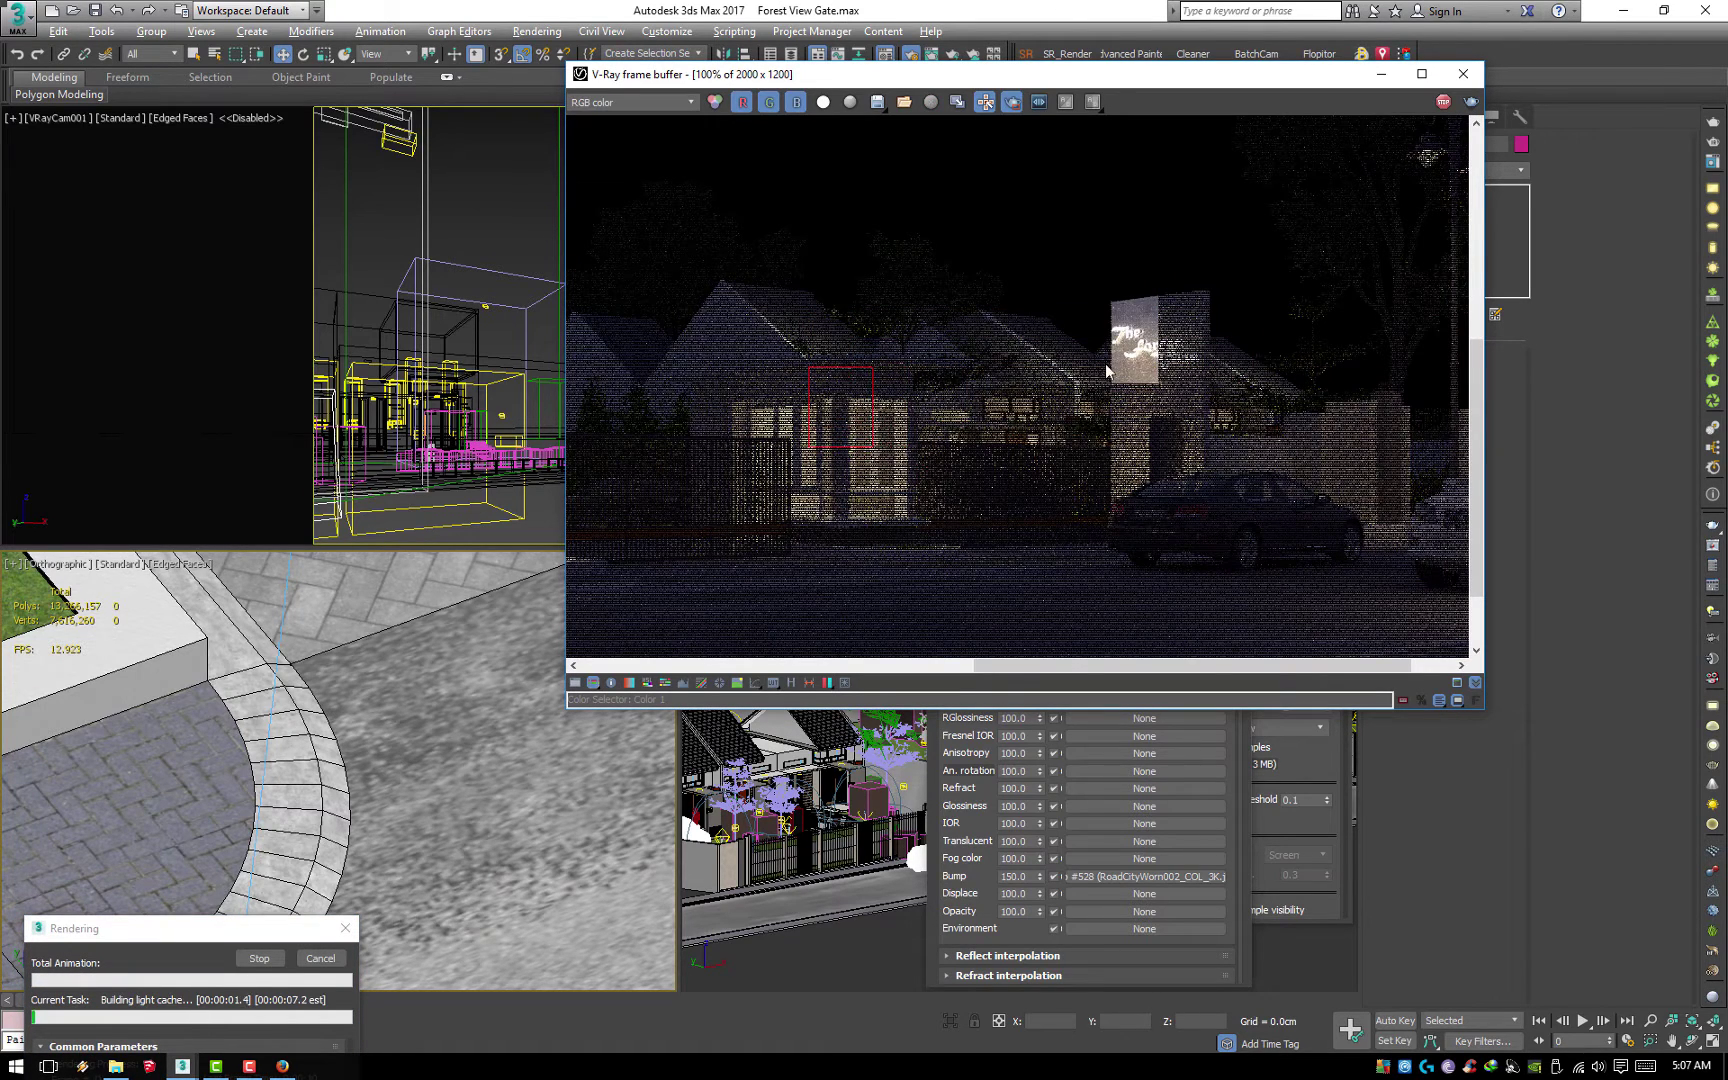
pyautogui.scroll(1, 1148, 321)
pyautogui.scroll(1, 1148, 321)
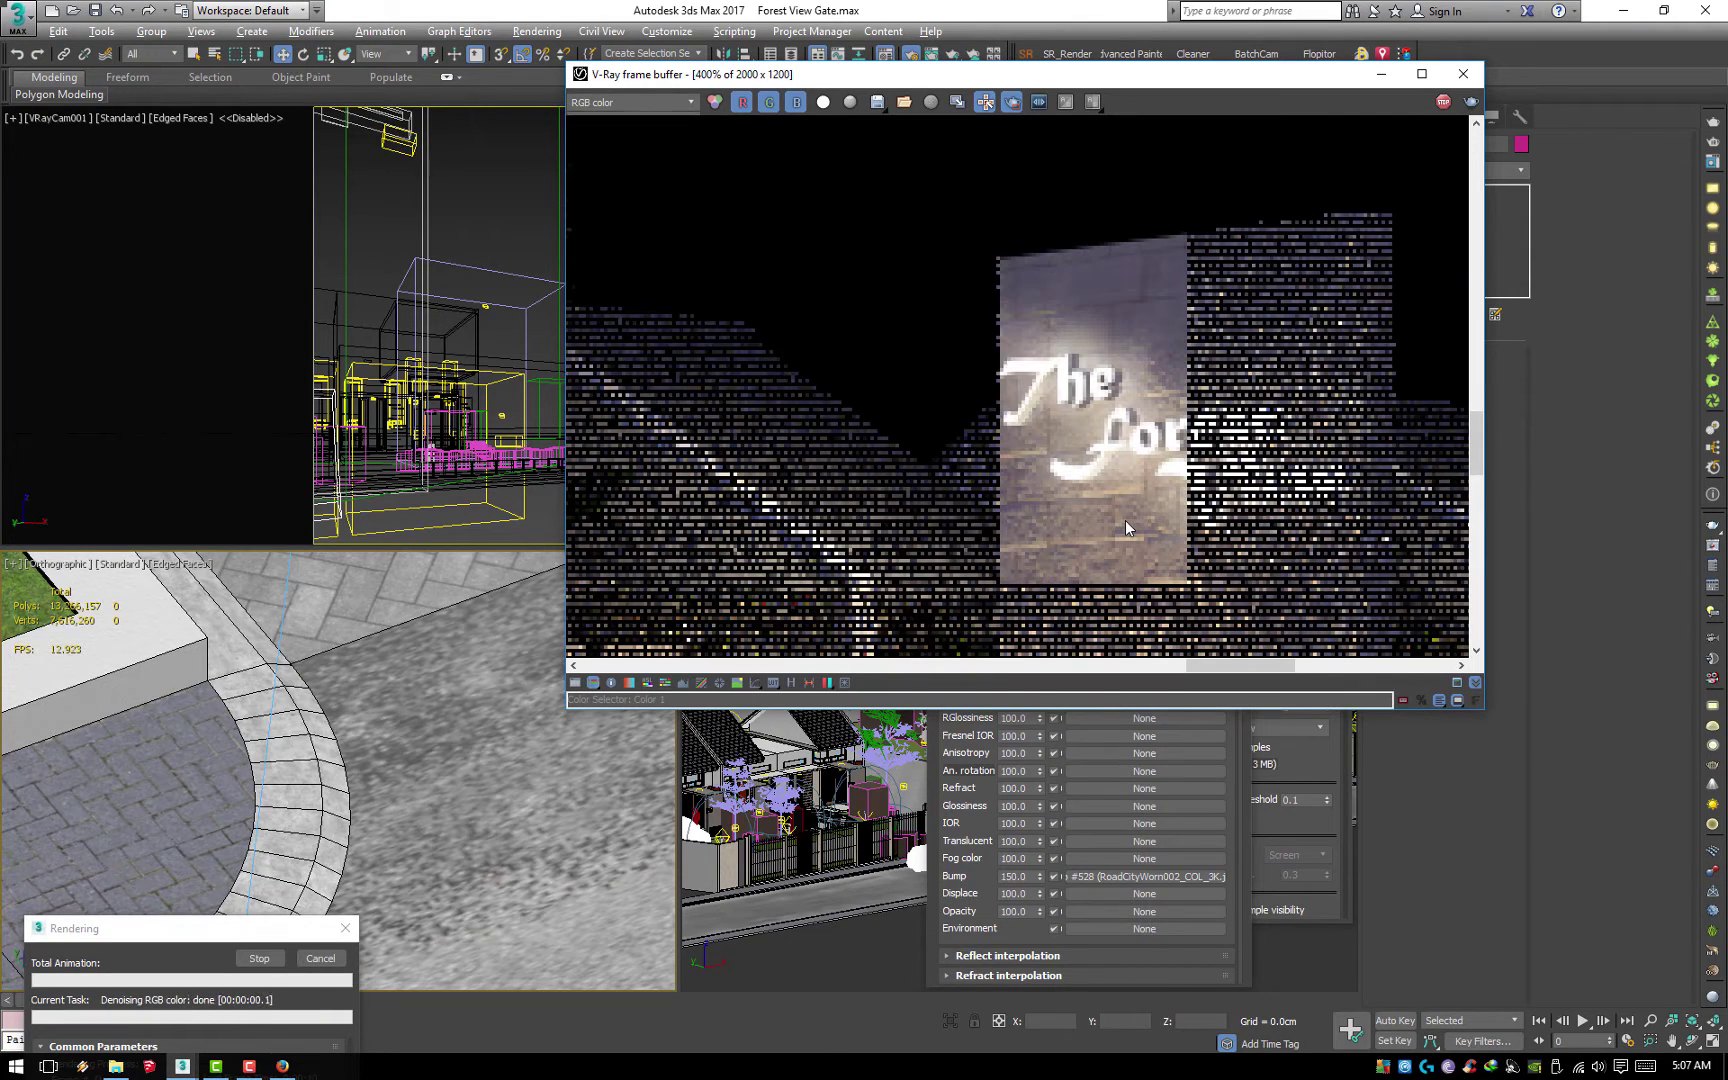
pyautogui.scroll(-1, 1125, 520)
pyautogui.scroll(-1, 1125, 520)
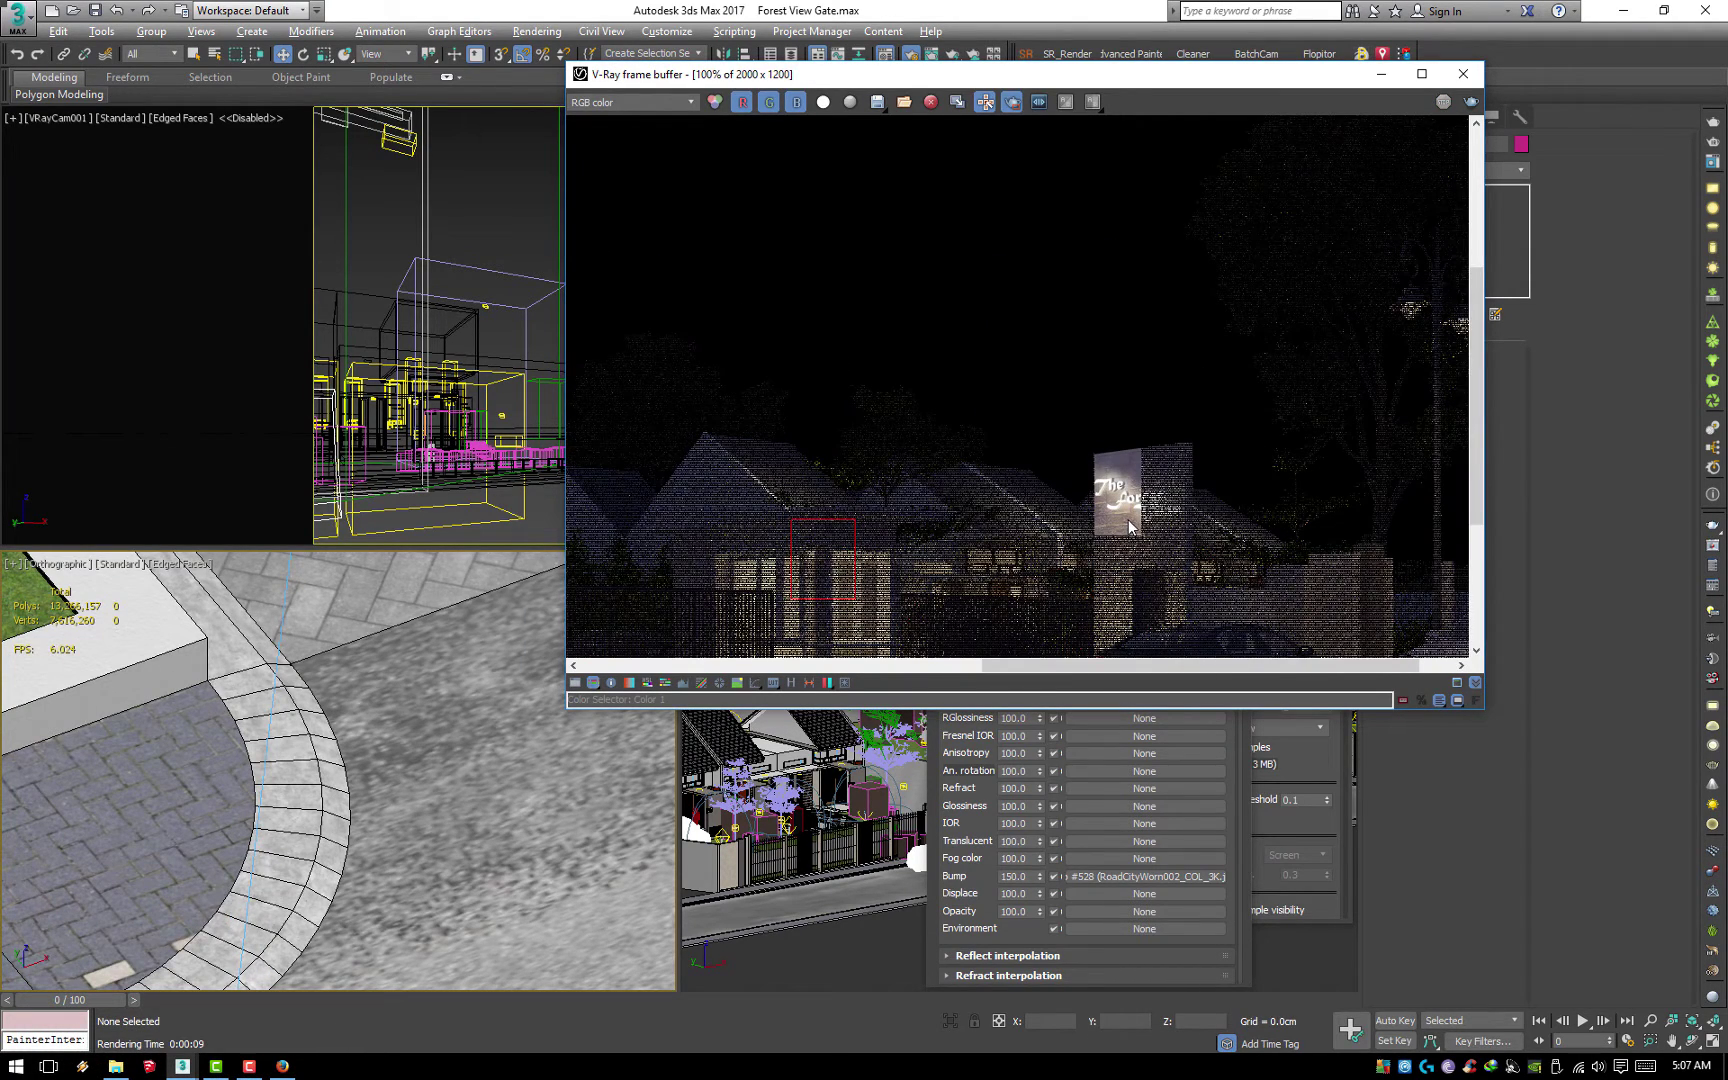
pyautogui.moveTo(1130, 525); pyautogui.dragTo(1135, 325, button='middle')
pyautogui.moveTo(1083, 224); pyautogui.dragTo(1140, 328)
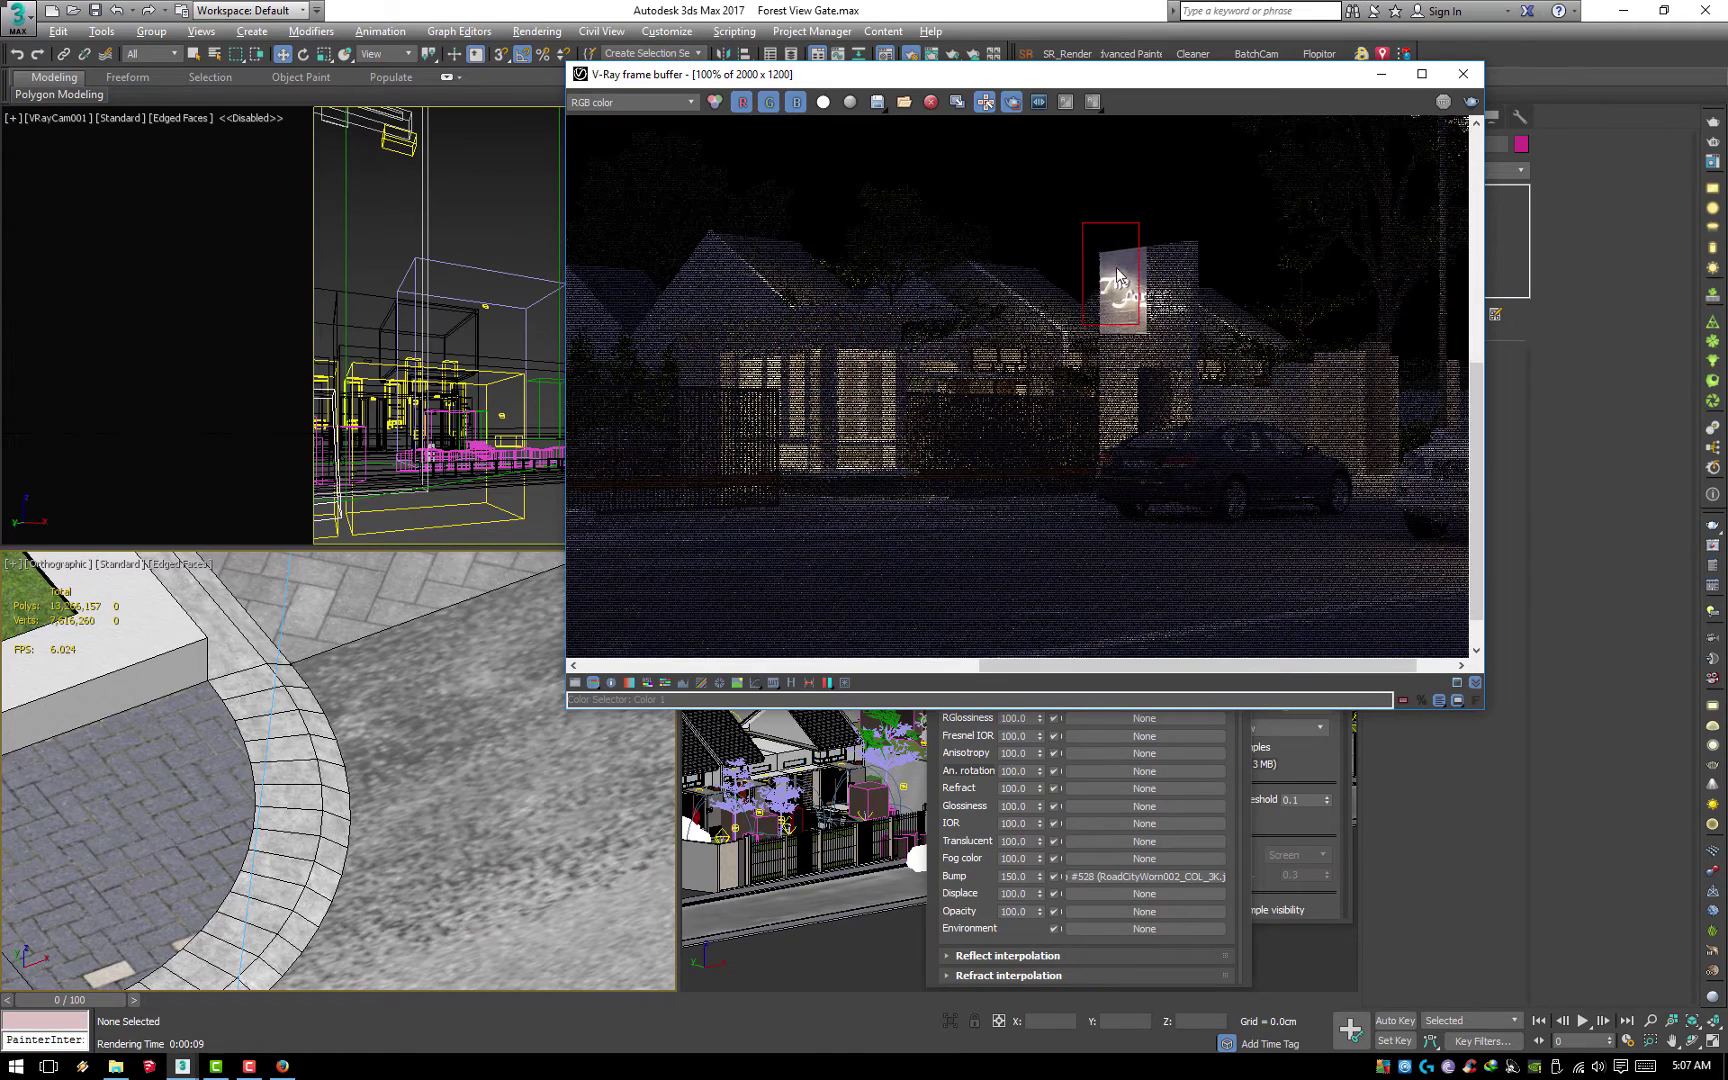
pyautogui.scroll(2, 1116, 268)
pyautogui.scroll(-1, 1116, 256)
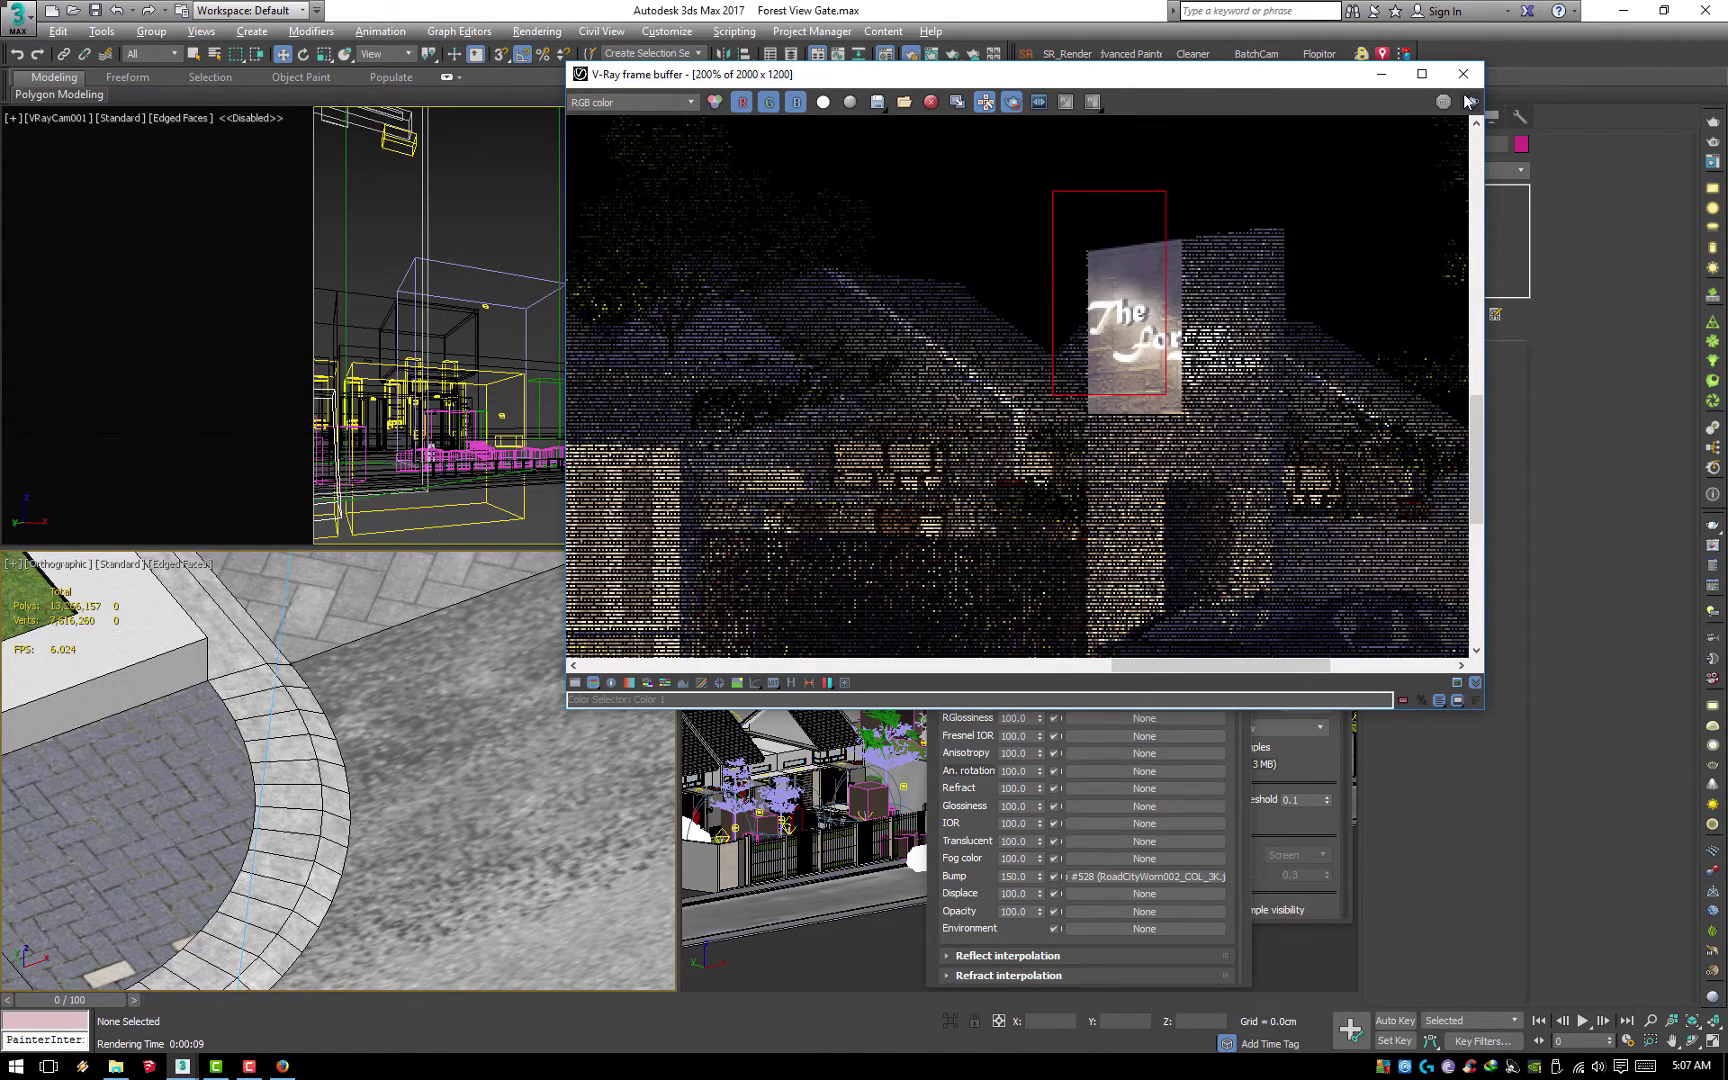
pyautogui.click(1469, 101)
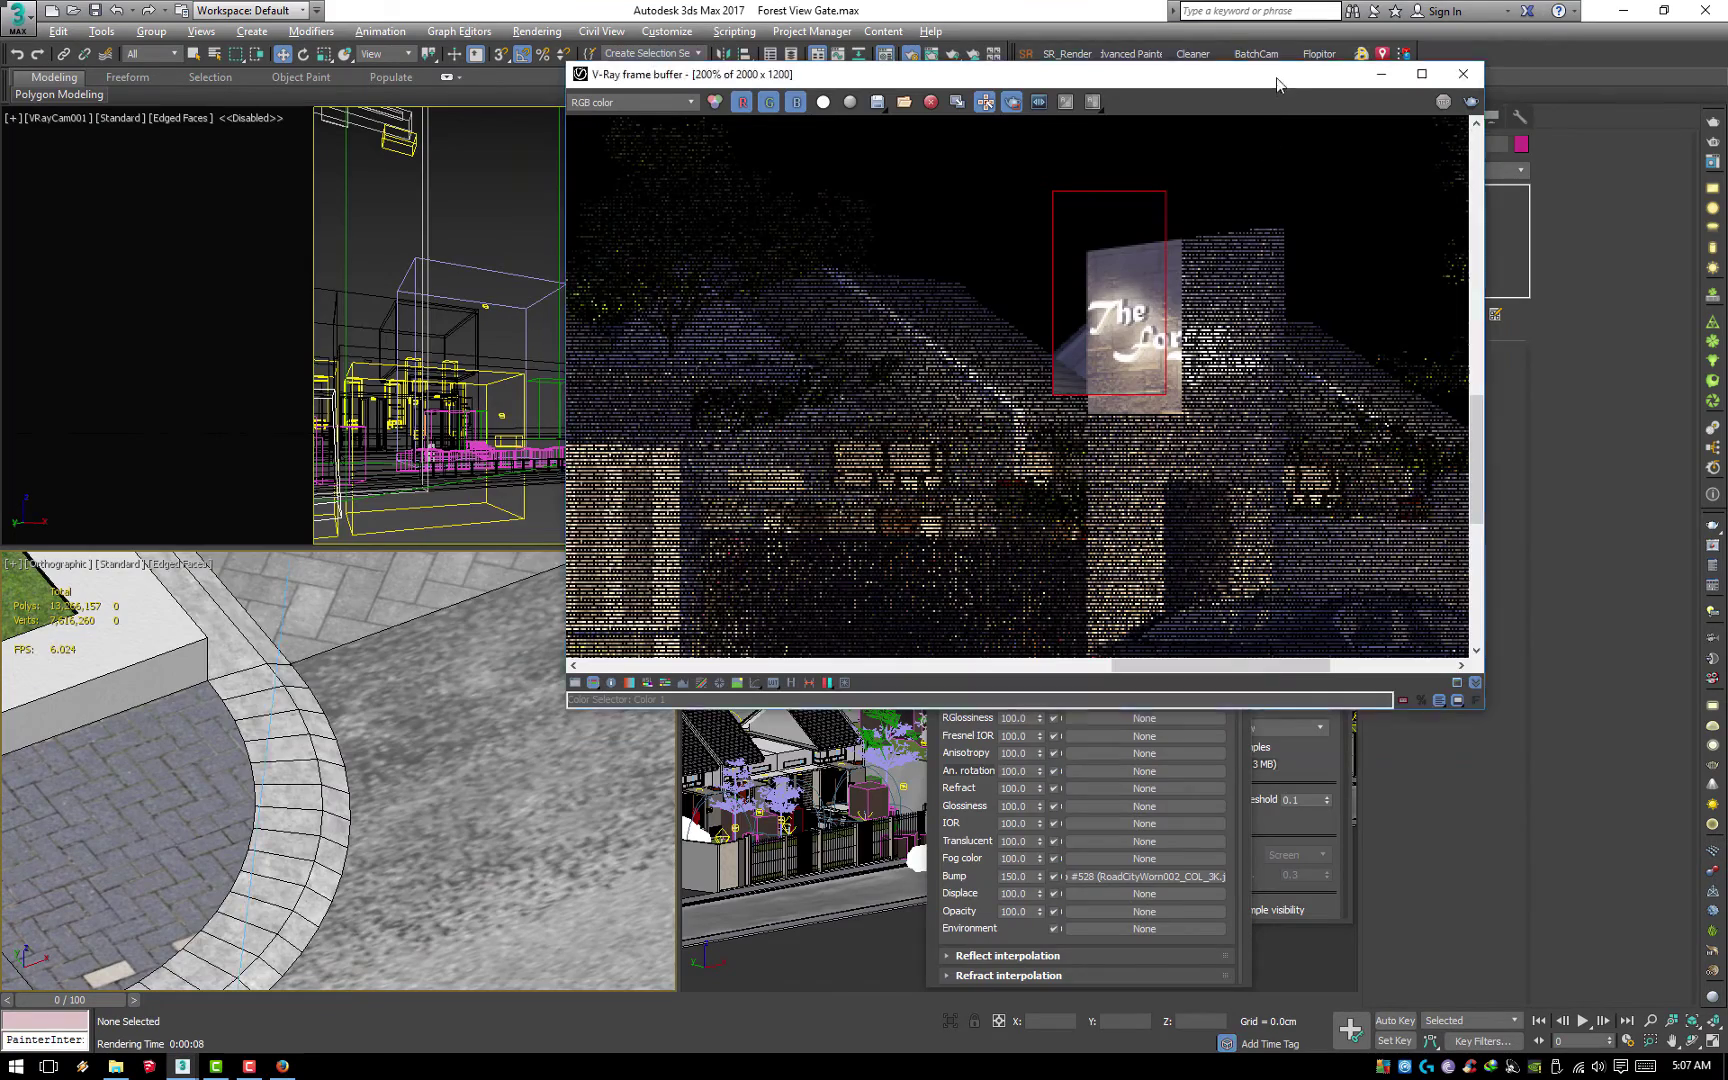
# Move the frame buffer and Material Editor aside and toggle the camera view's wireframe shading
pyautogui.moveTo(1276, 77)
pyautogui.mouseDown()
pyautogui.moveTo(853, 369)
pyautogui.moveTo(856, 540)
pyautogui.mouseUp()
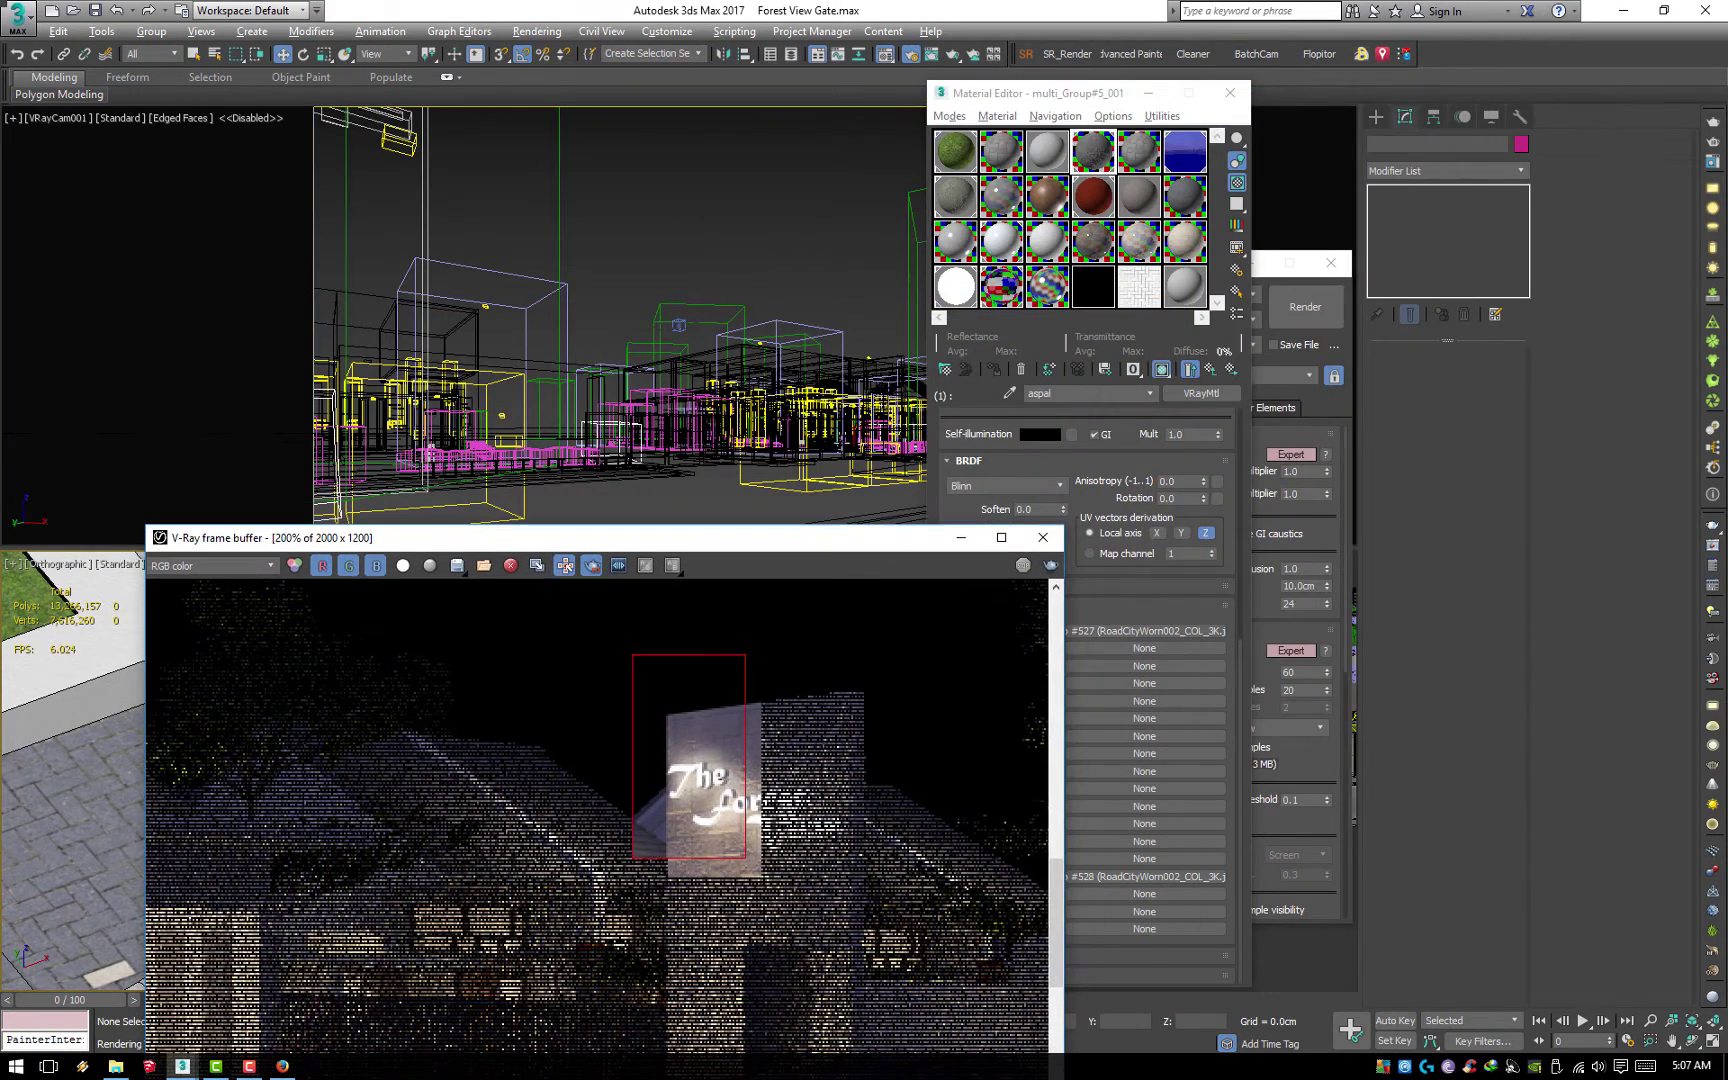
pyautogui.click(863, 231)
pyautogui.press('F3')
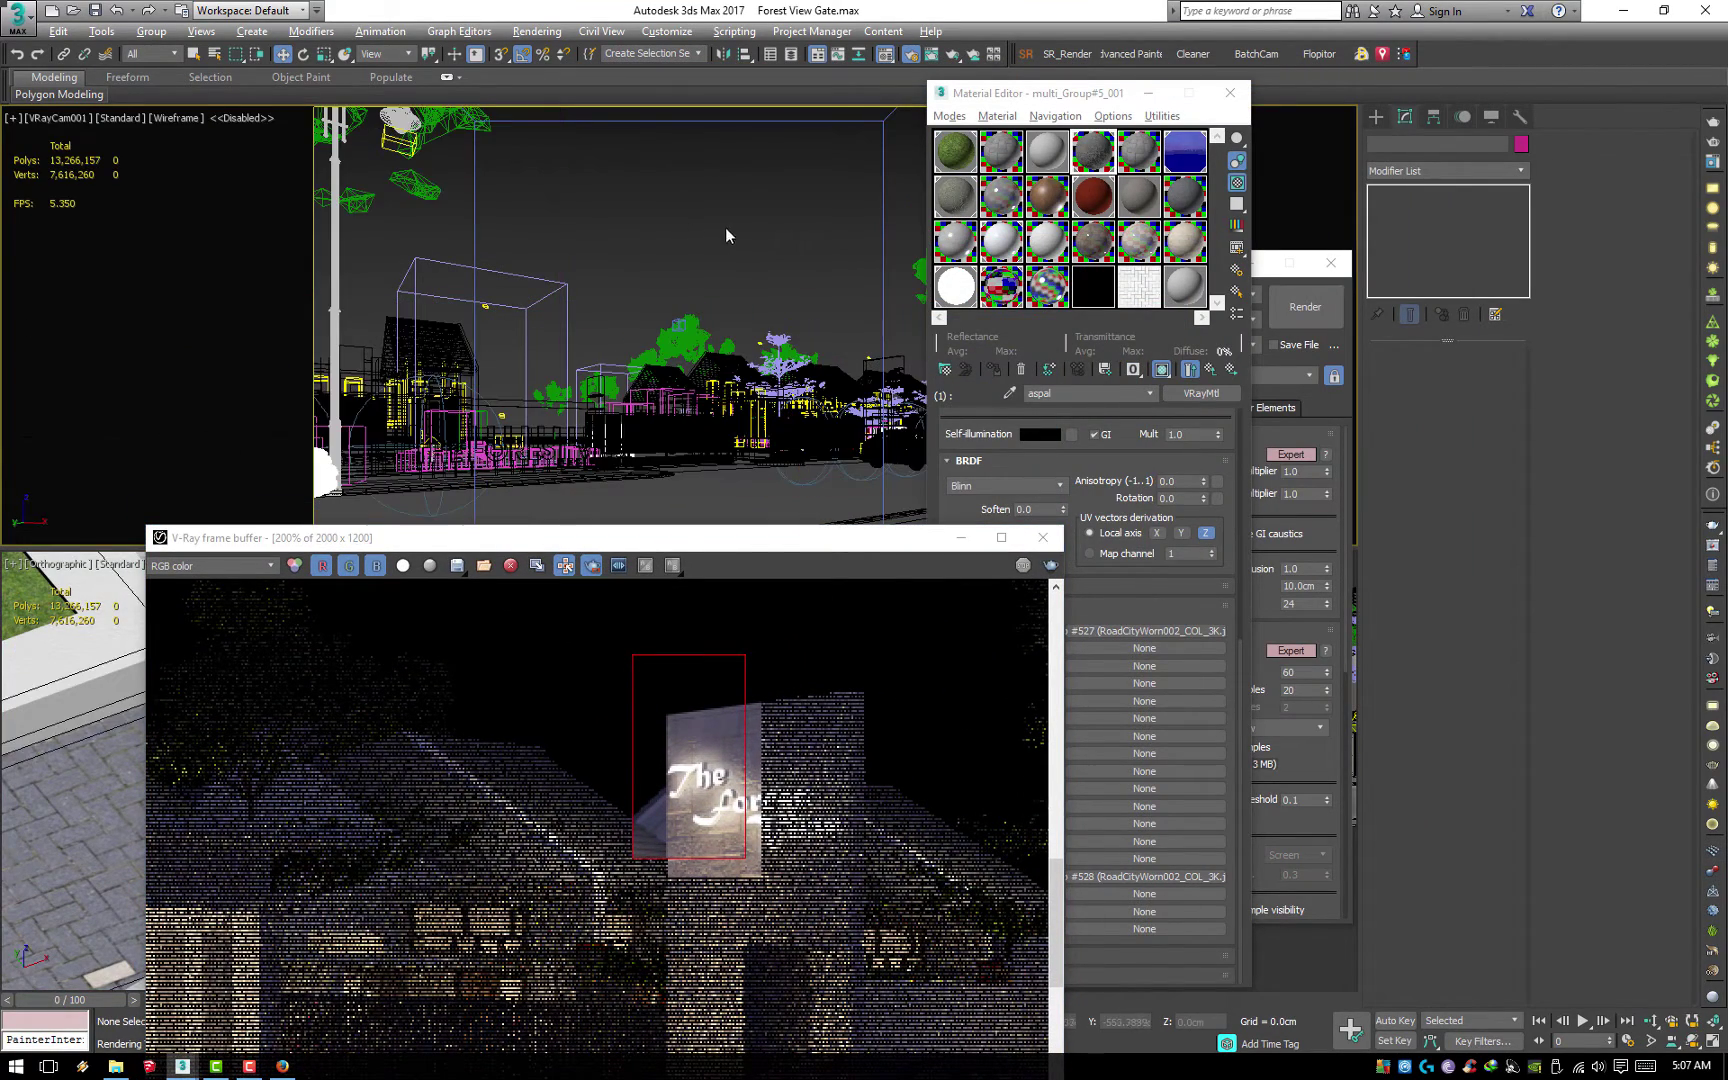
pyautogui.press('F3')
pyautogui.moveTo(1040, 92); pyautogui.dragTo(1315, 78)
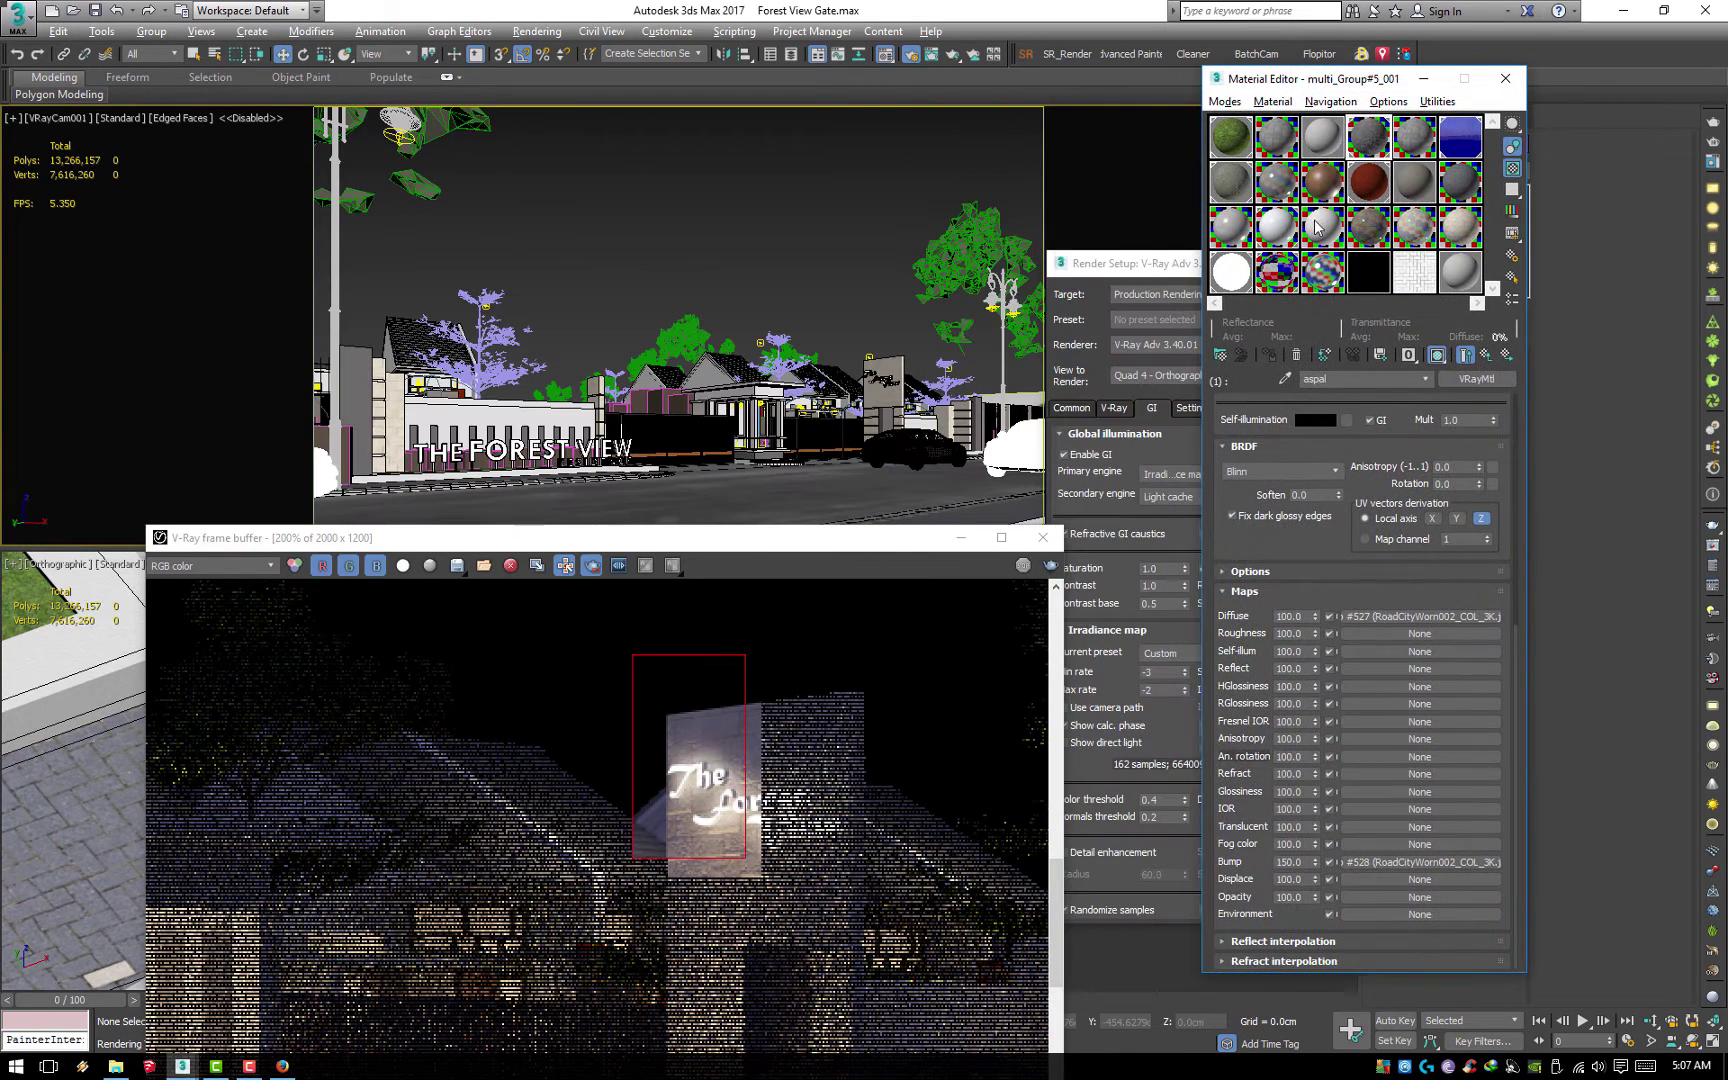
# Set Material4's reflection subdivs to 24 and start a new render
pyautogui.click(1461, 232)
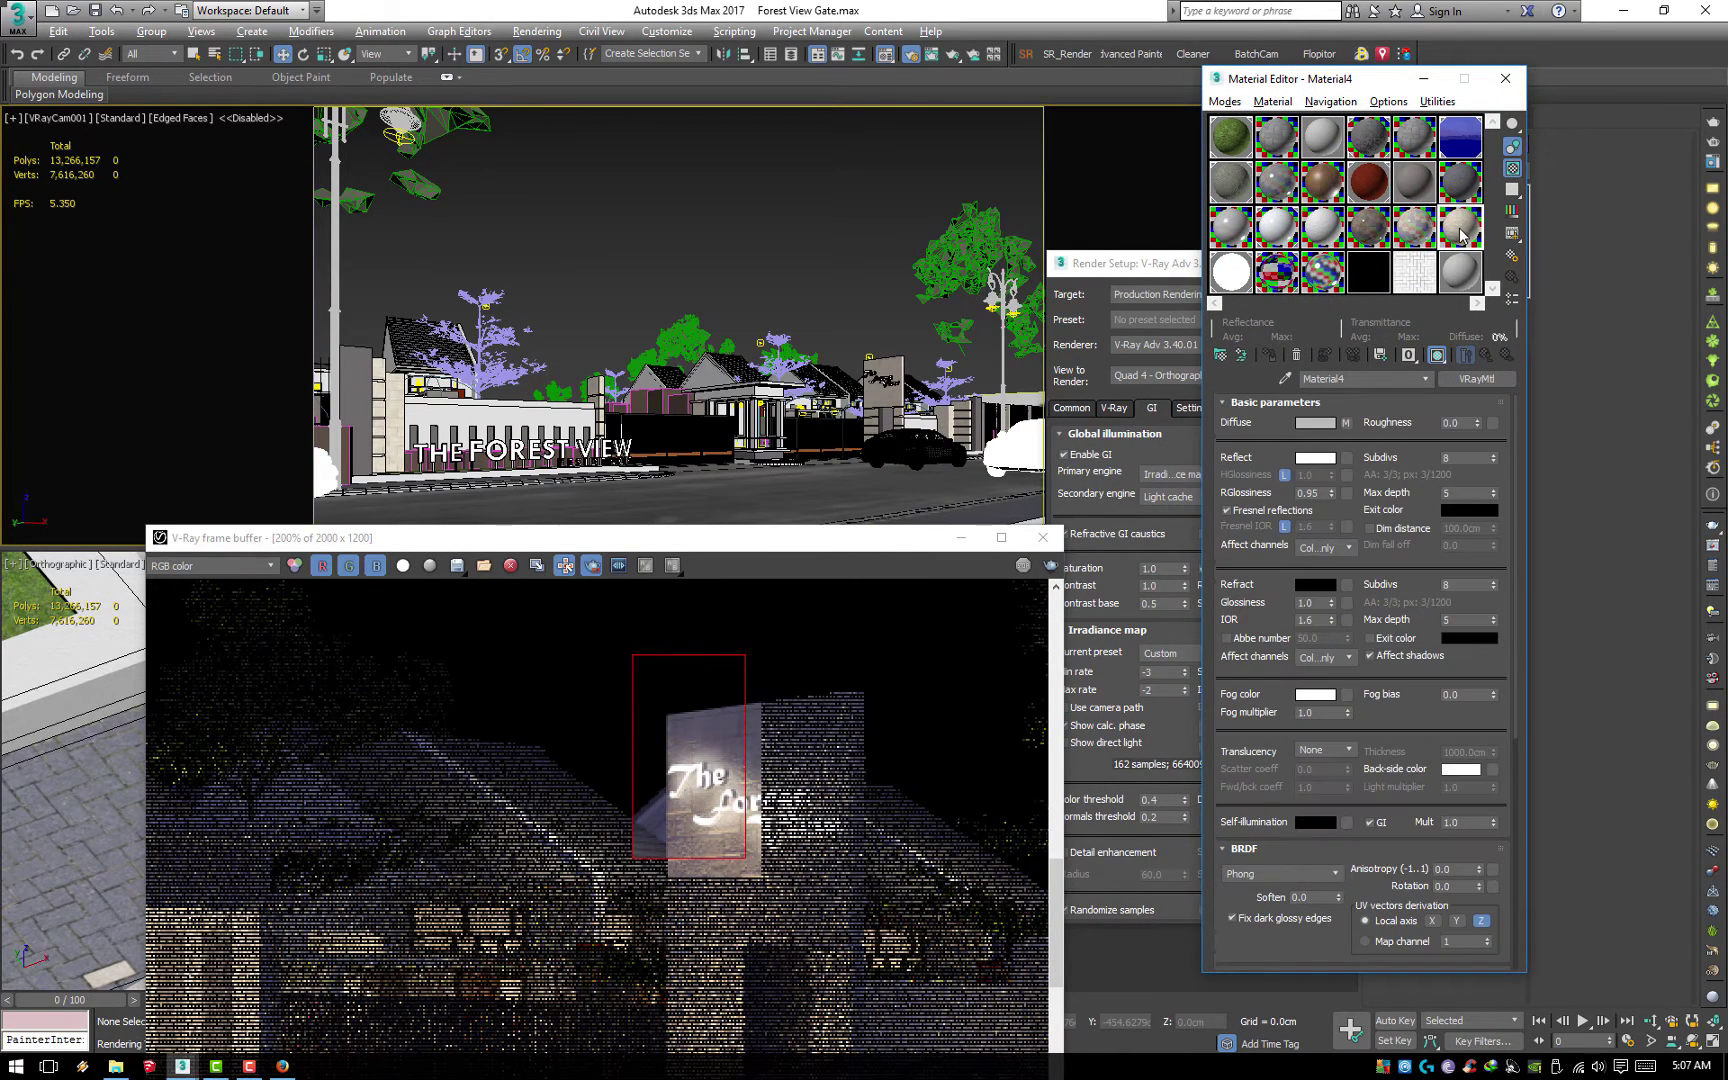
pyautogui.scroll(-5, 1419, 737)
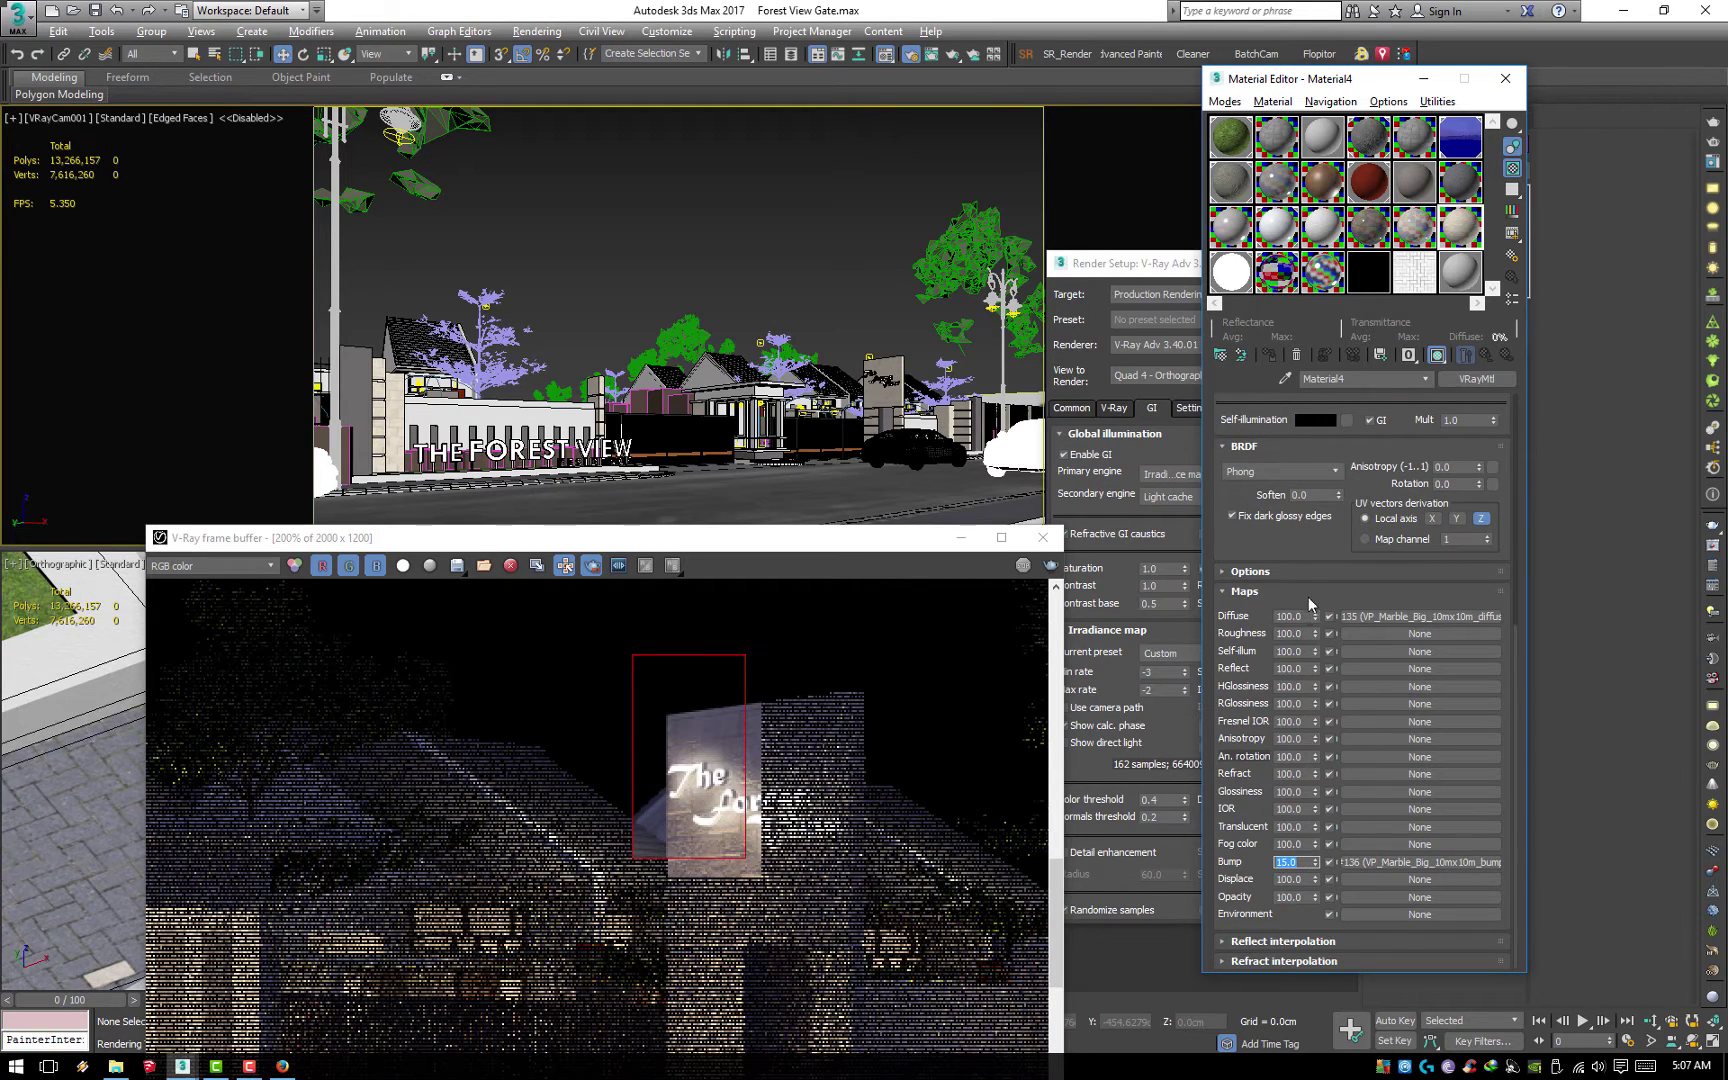
pyautogui.scroll(5, 1296, 716)
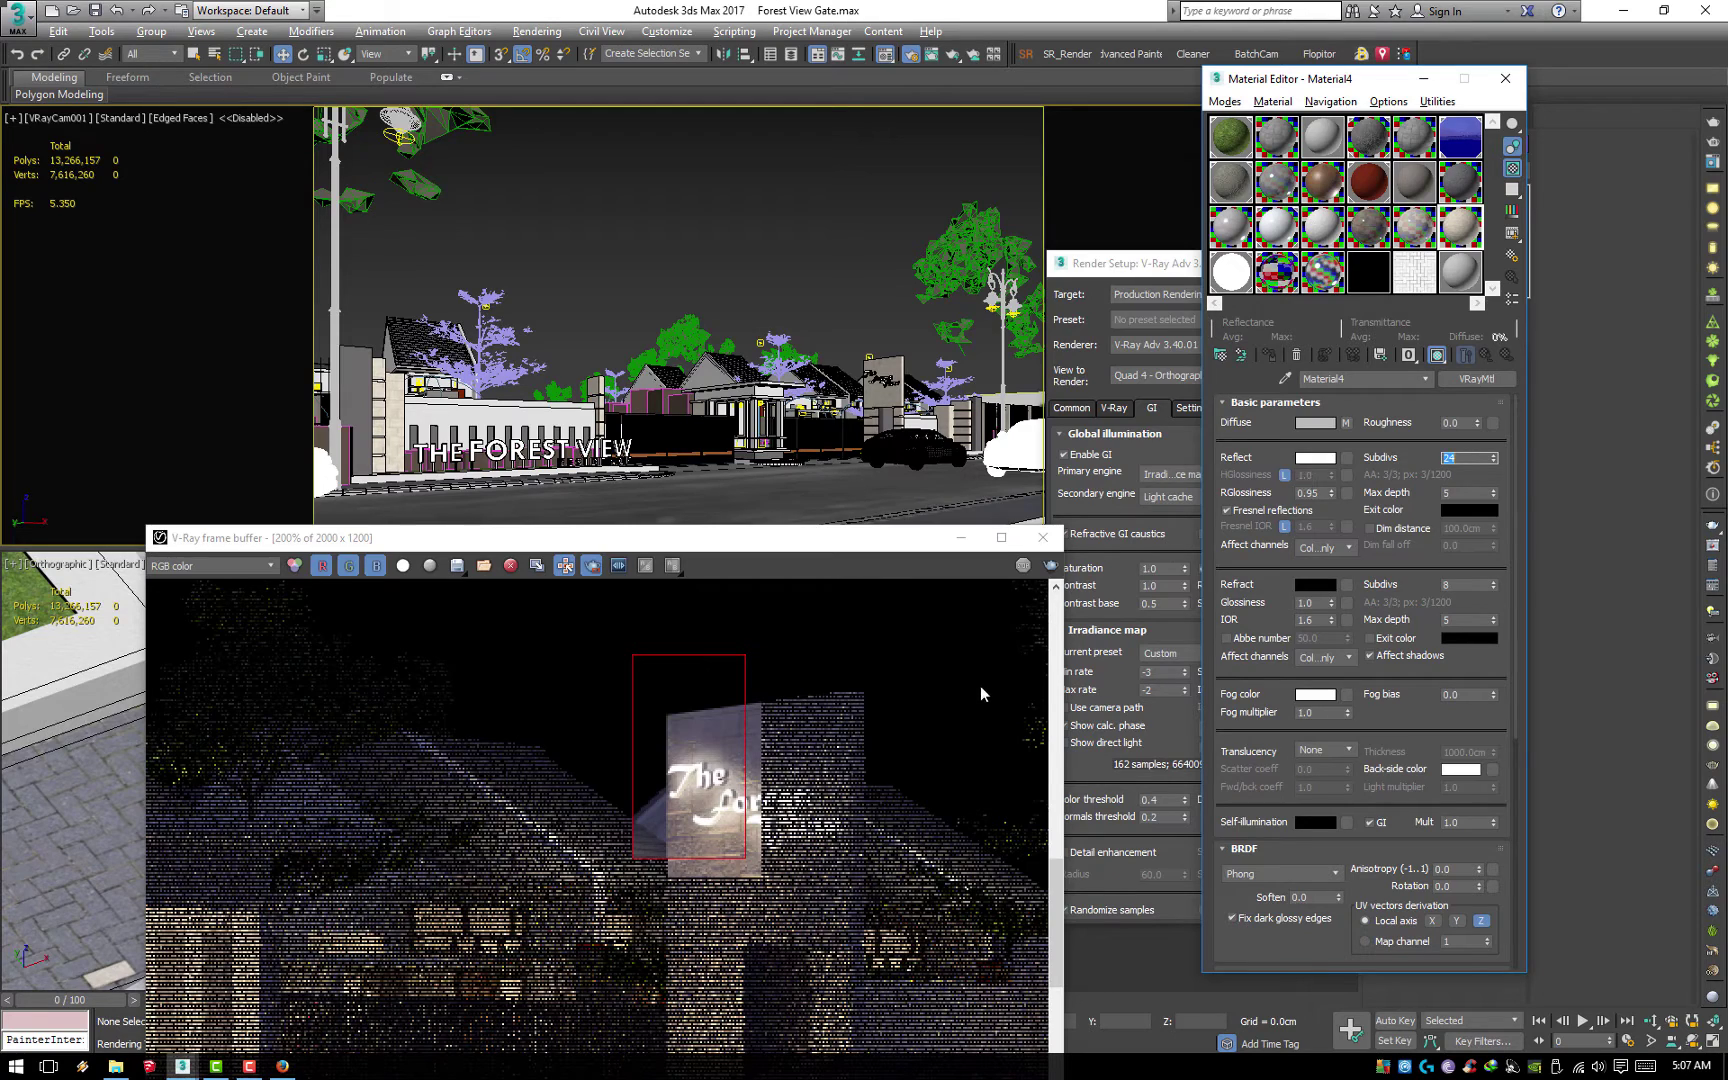
pyautogui.click(1049, 566)
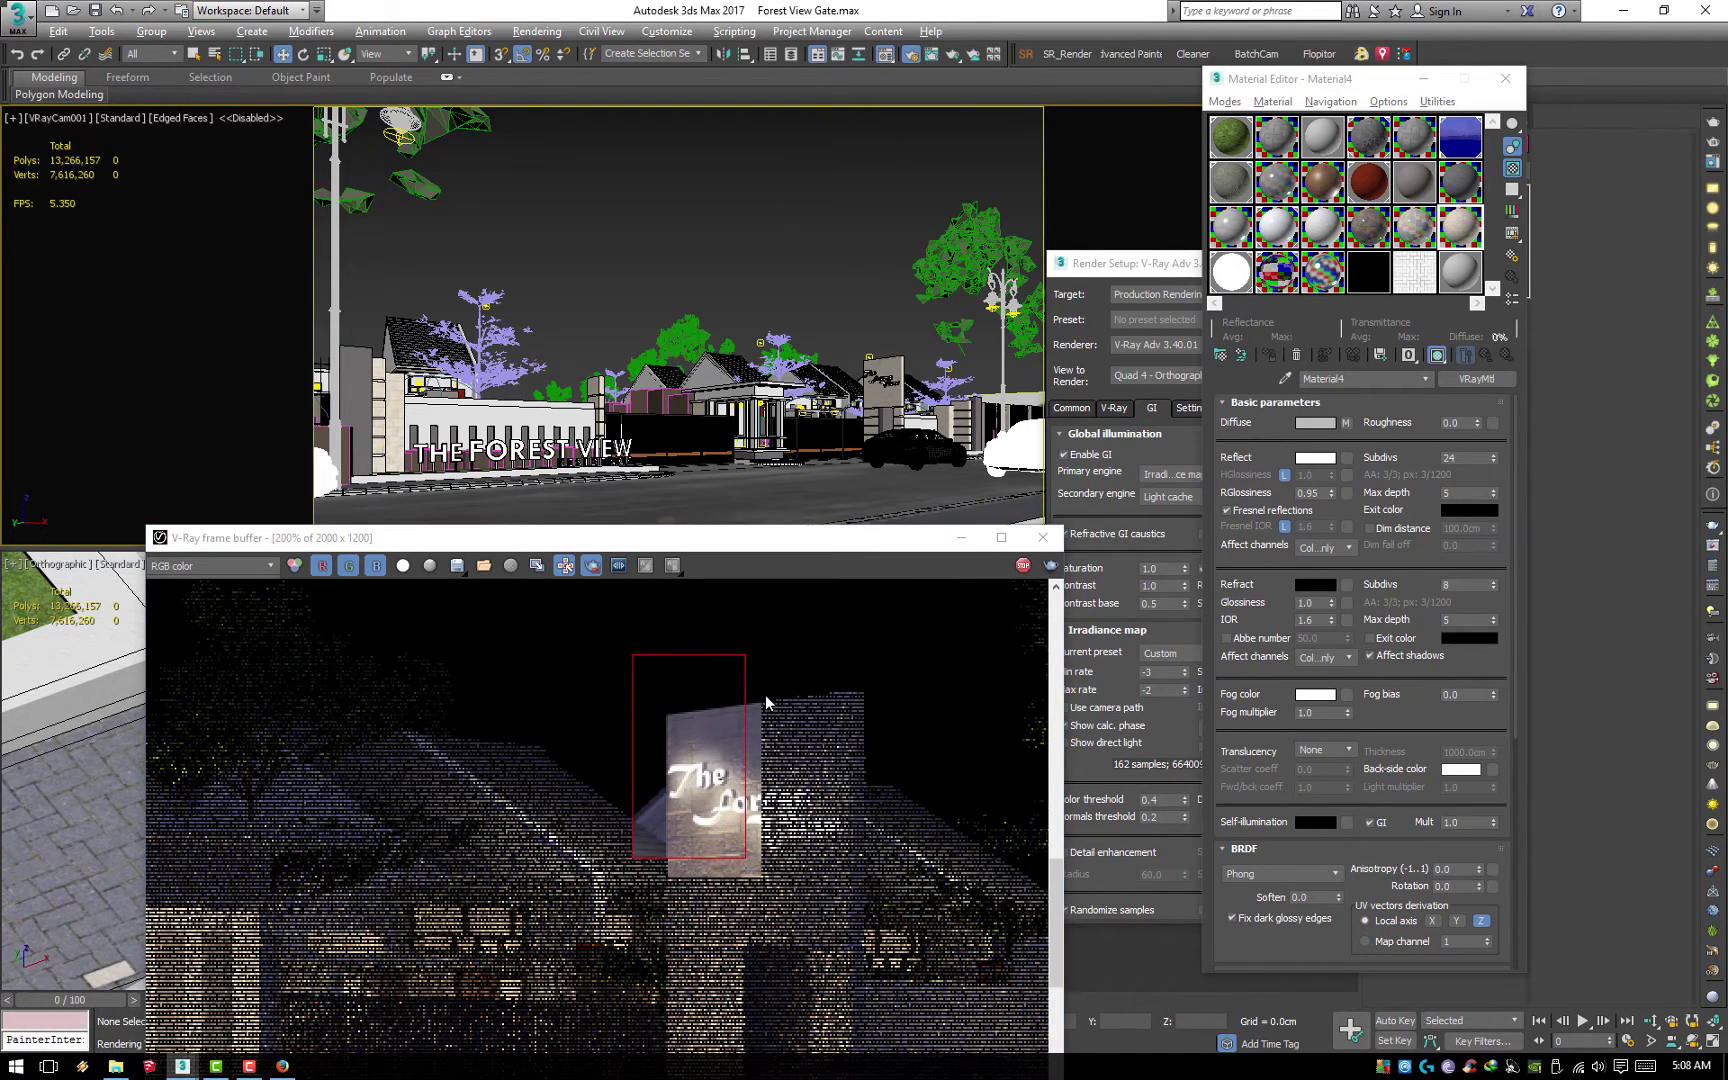
# Pan to the house behind the gate and render a region around its lit window
pyautogui.scroll(-2, 765, 695)
pyautogui.moveTo(461, 838); pyautogui.dragTo(798, 822, button='middle')
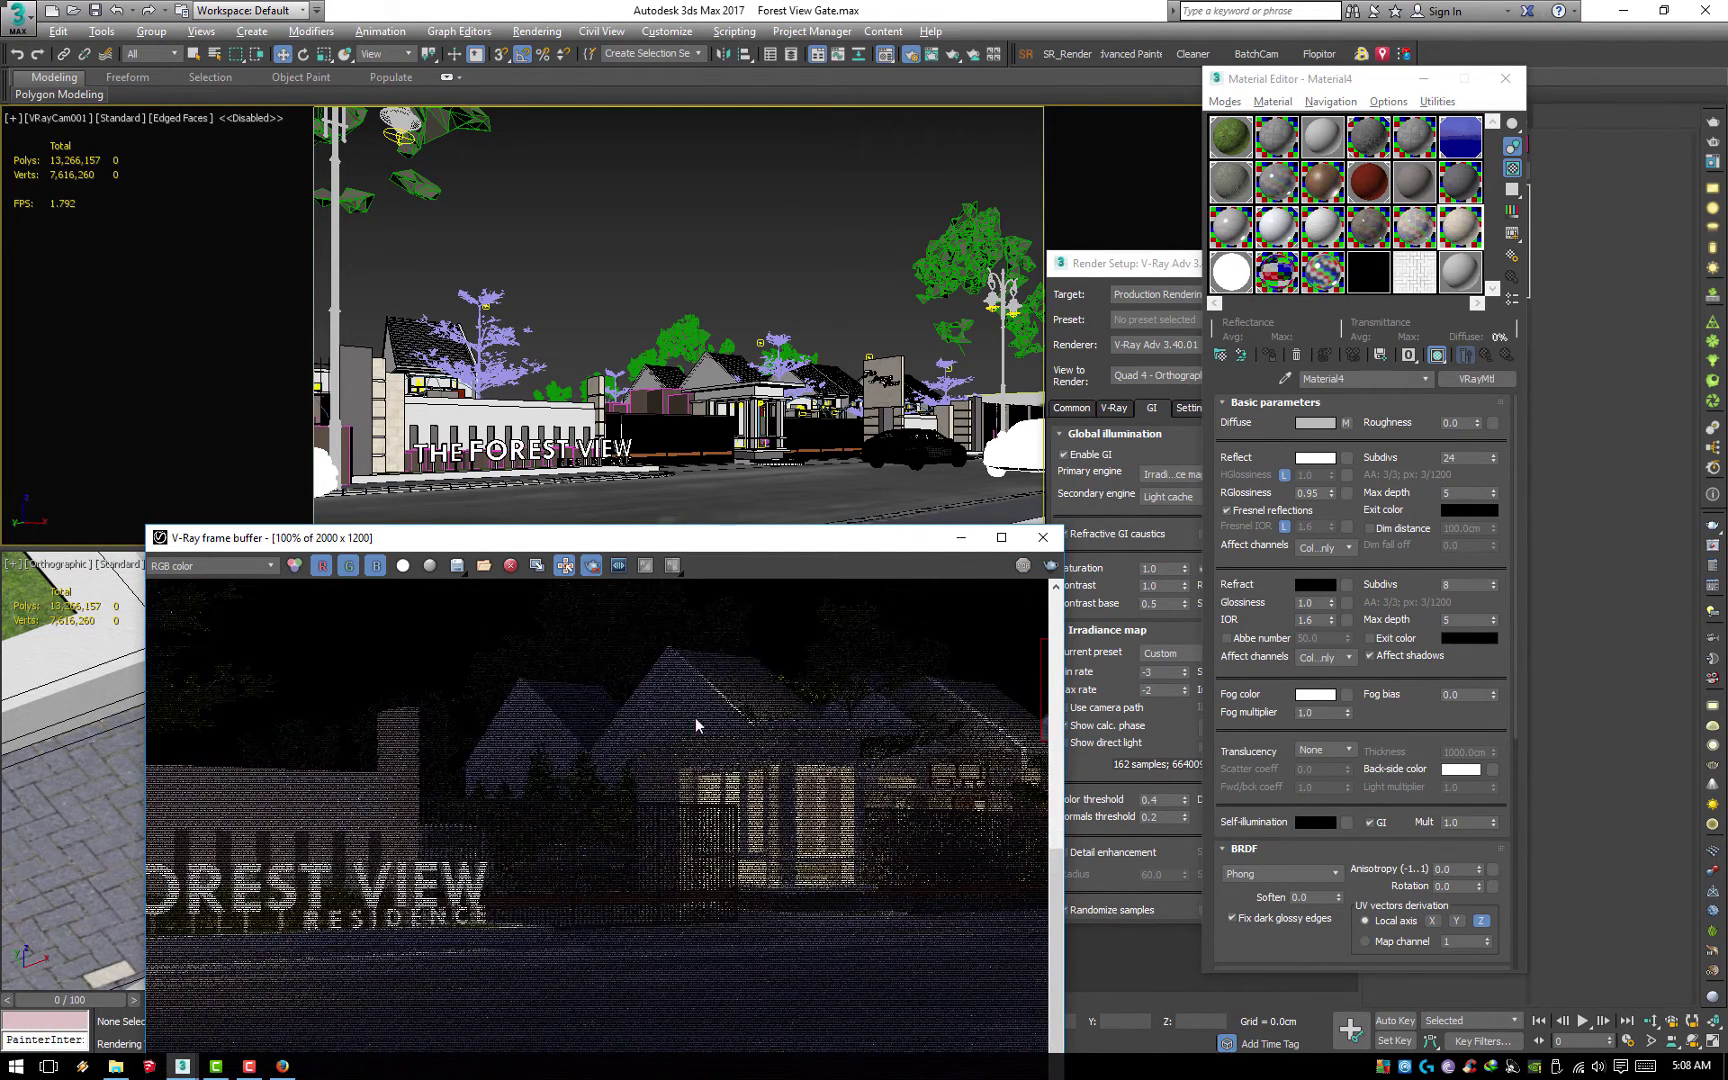
pyautogui.moveTo(694, 716); pyautogui.dragTo(818, 835)
pyautogui.click(1050, 566)
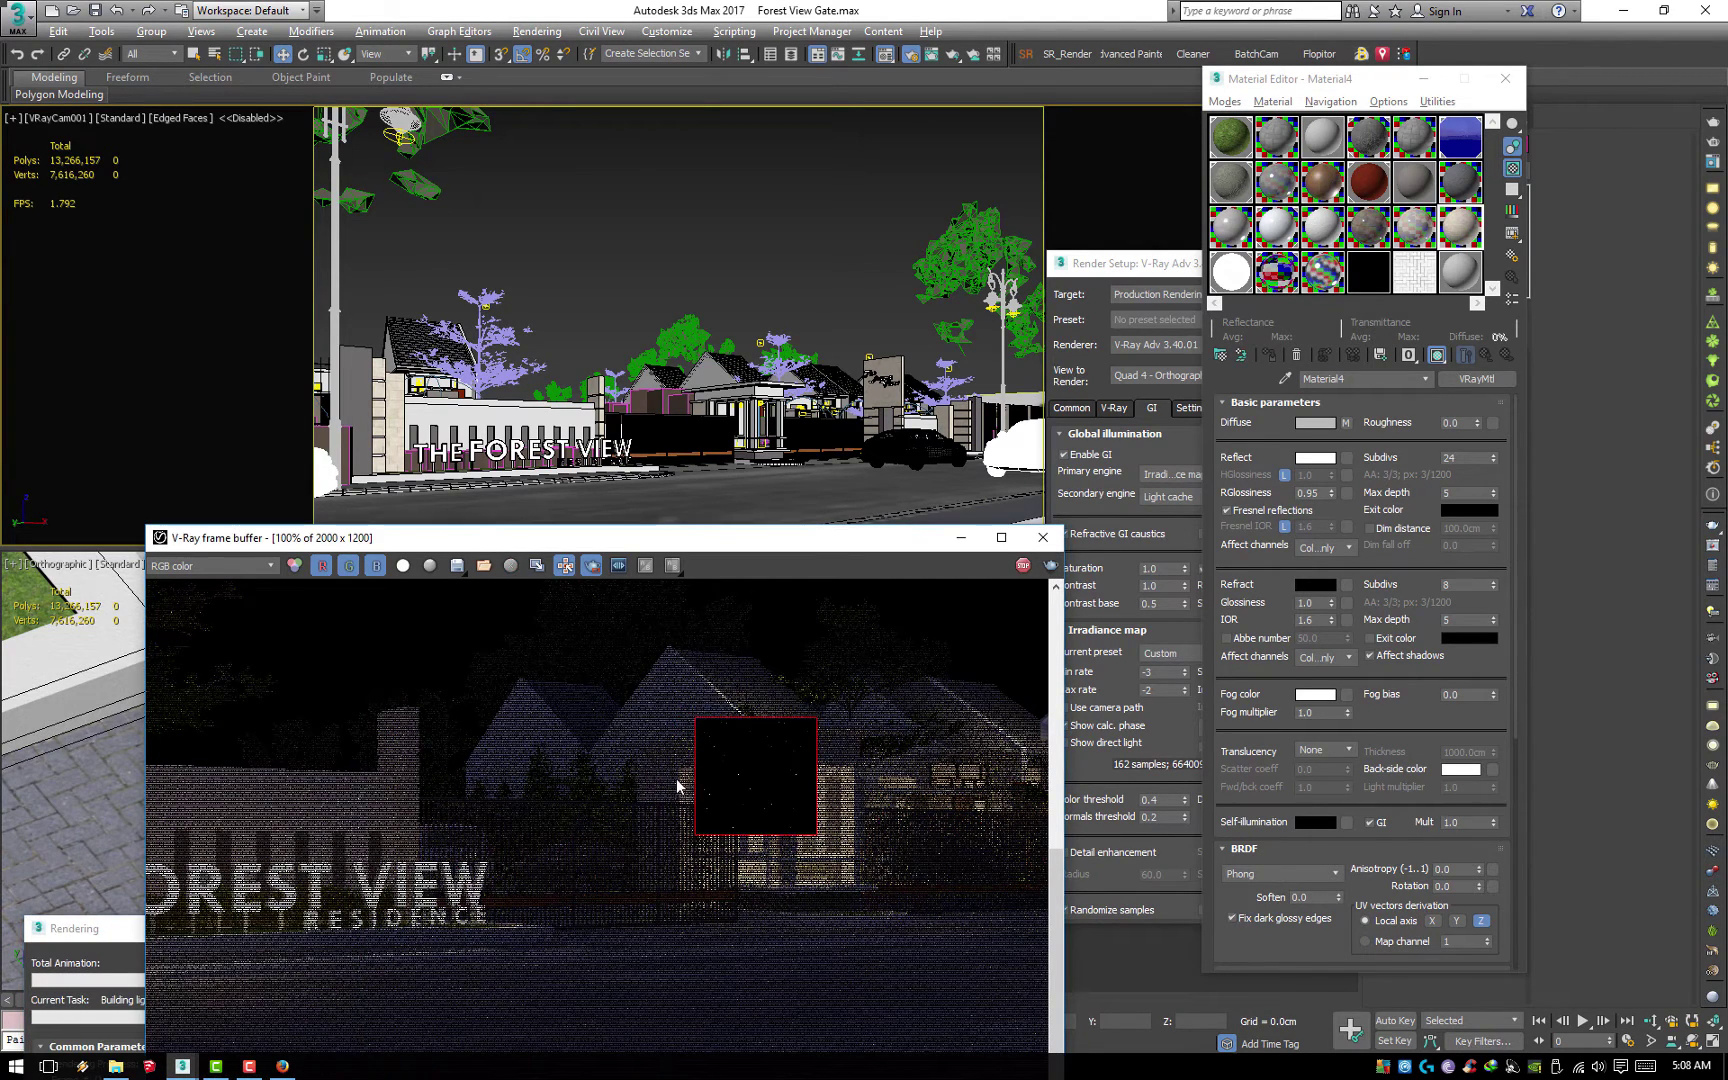
pyautogui.scroll(2, 772, 808)
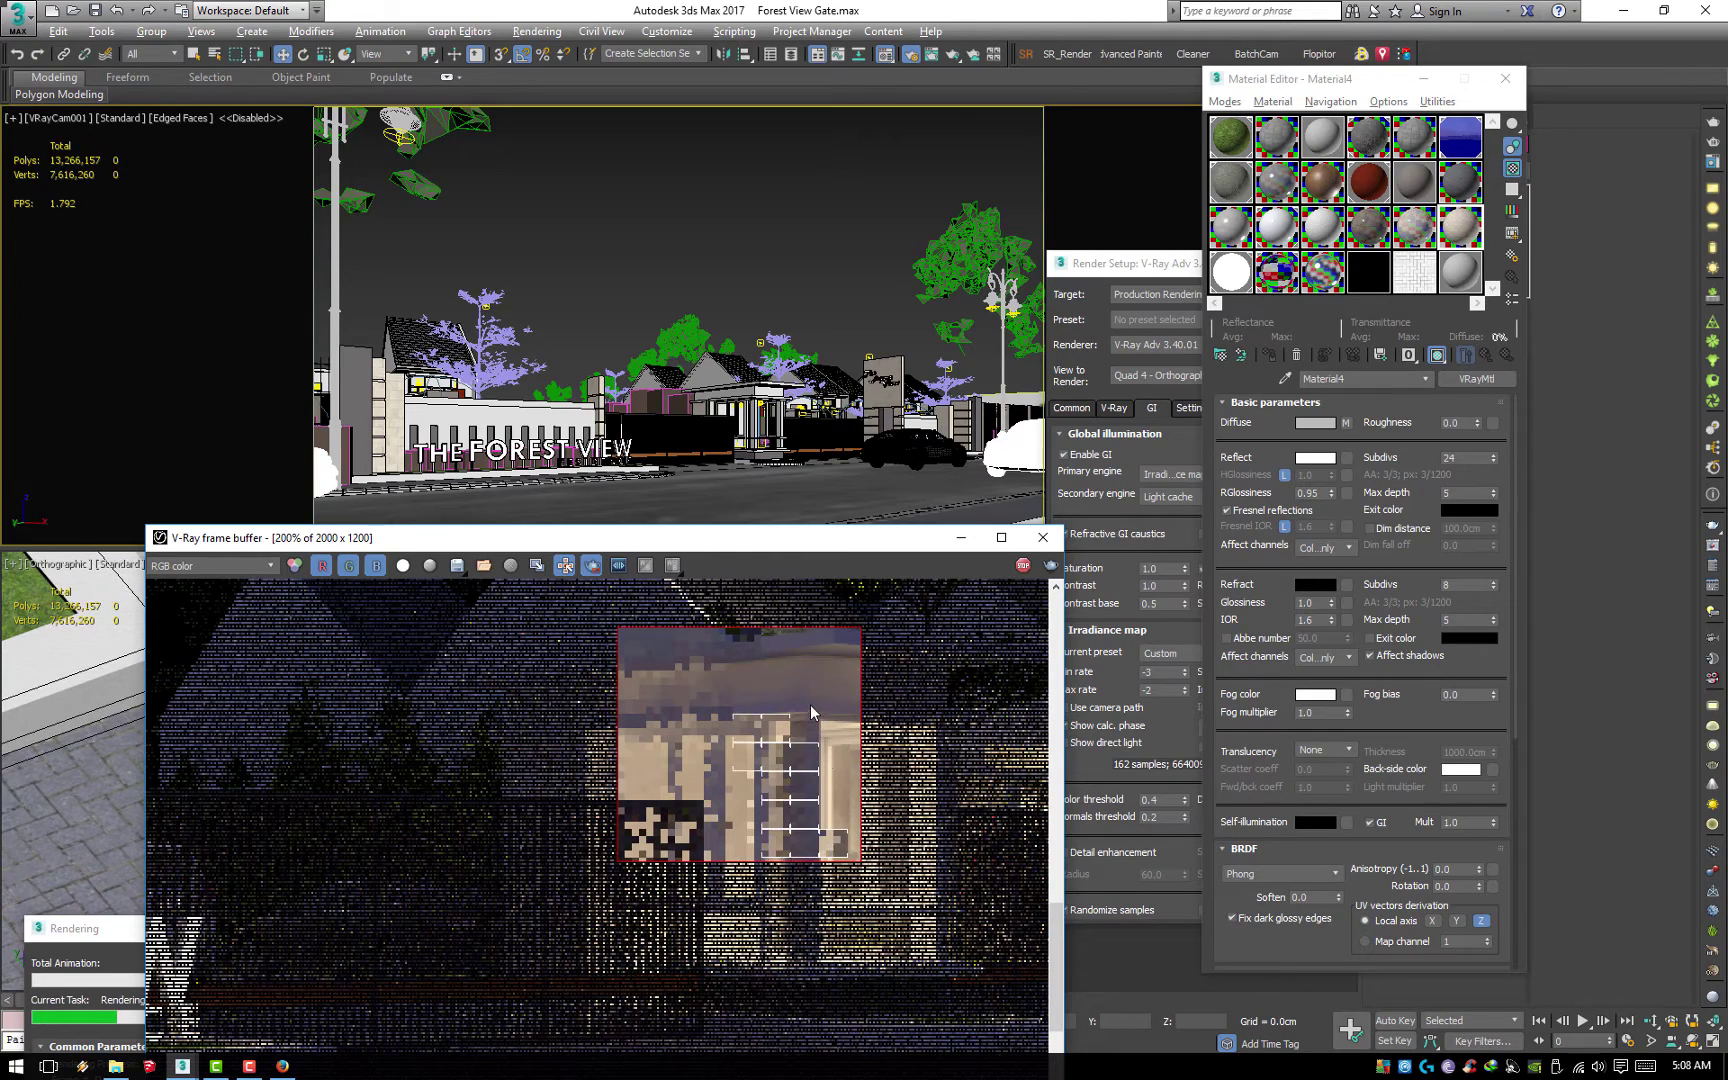
pyautogui.scroll(-2, 817, 740)
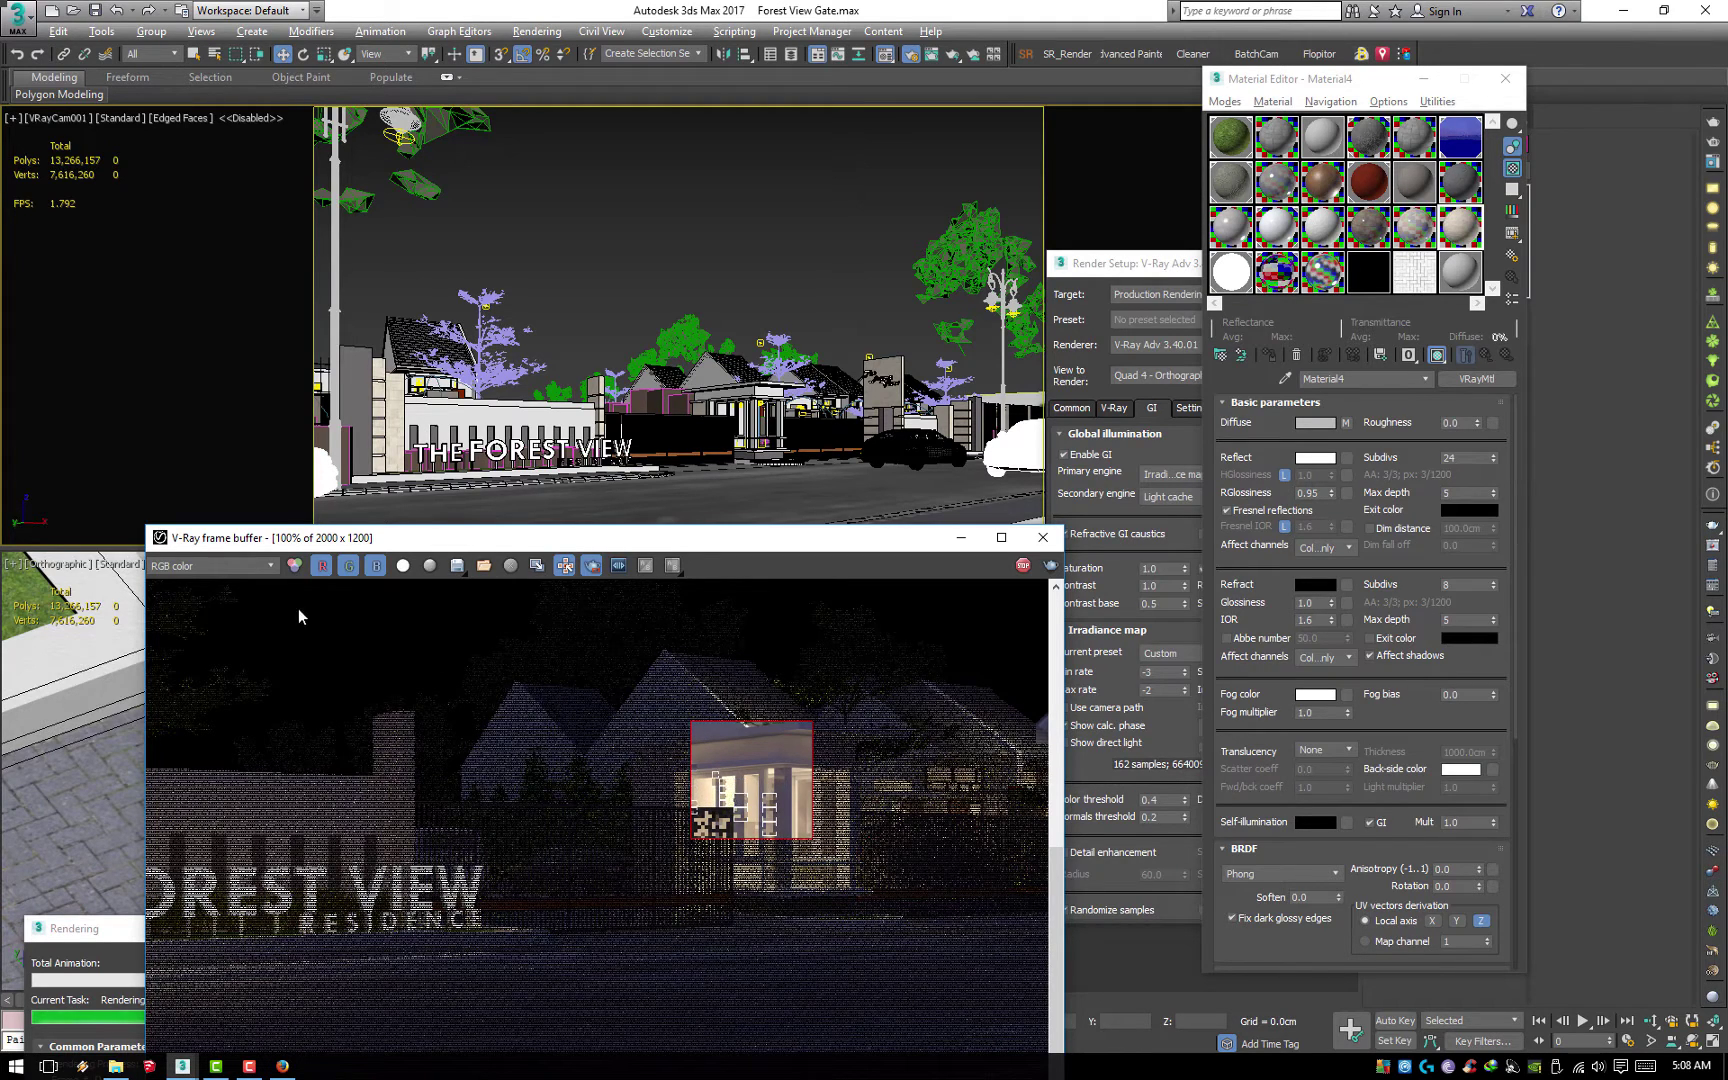
# Browse the frame buffer's render channel list
pyautogui.click(209, 566)
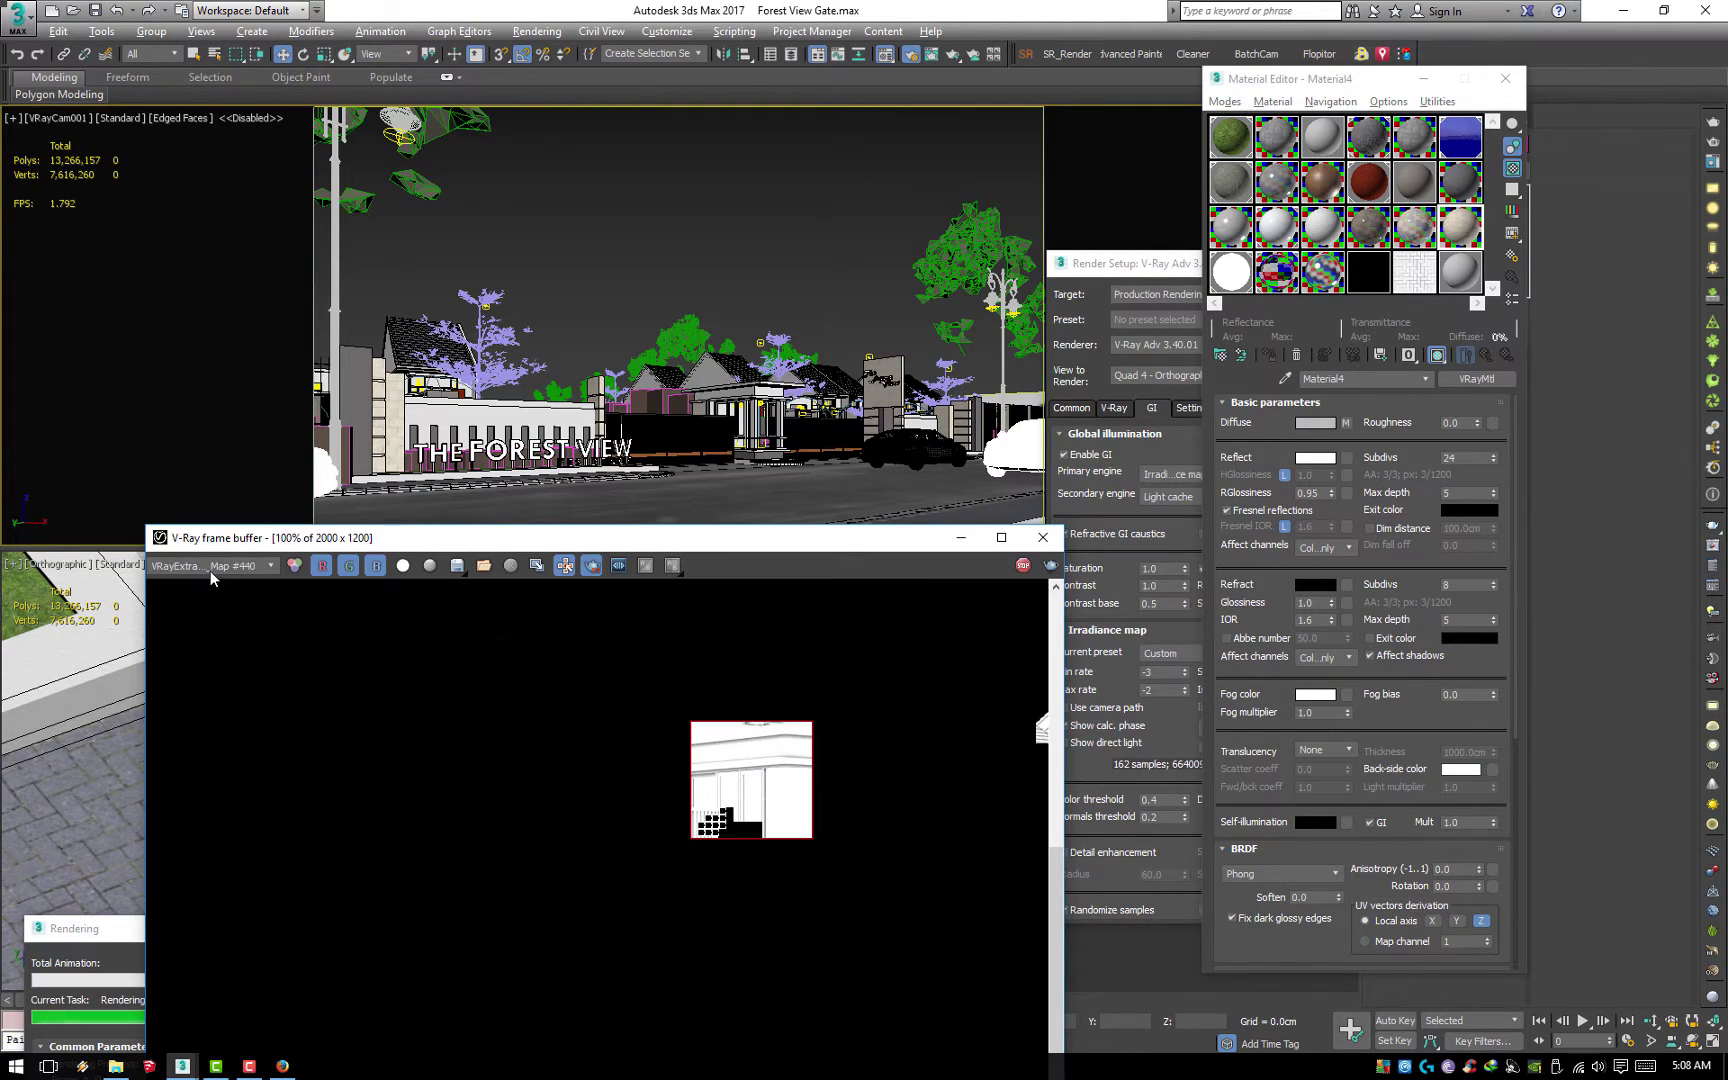
pyautogui.scroll(-2, 211, 571)
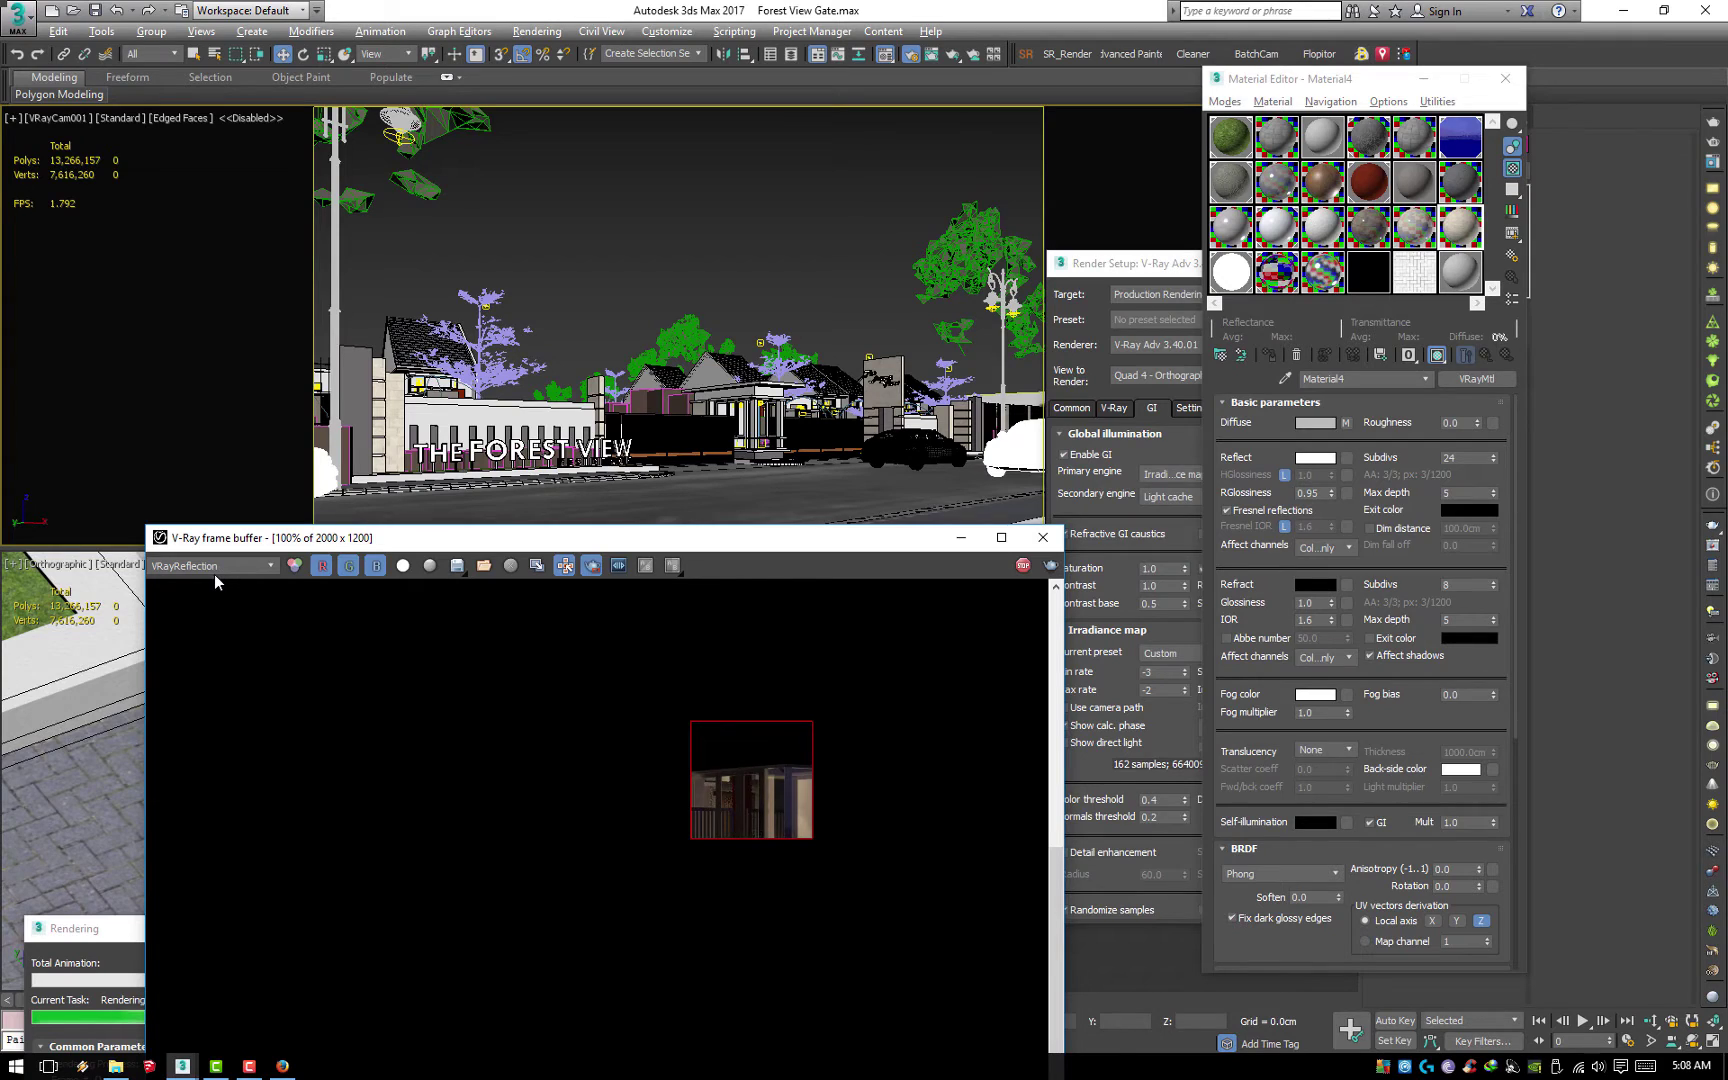
pyautogui.scroll(-1, 217, 576)
pyautogui.scroll(-2, 501, 798)
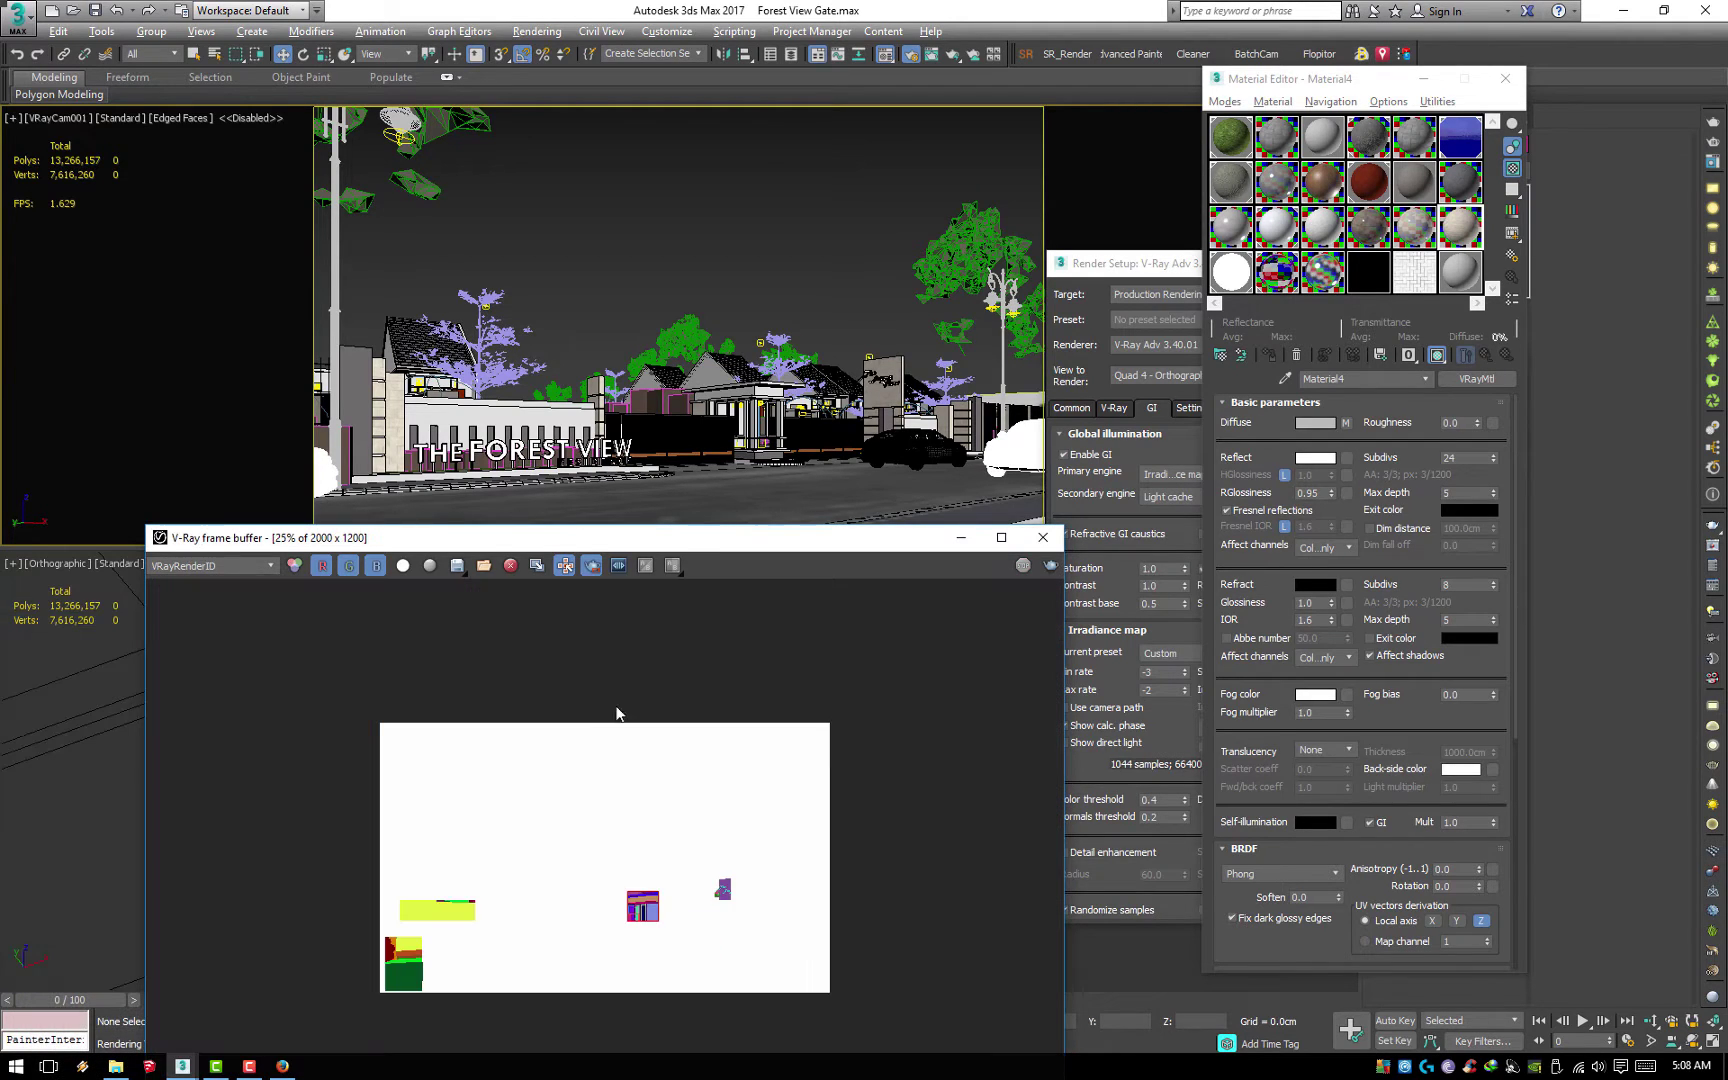
pyautogui.scroll(1, 617, 710)
# Enlarge the frame buffer taller and wider, and move it higher on screen
pyautogui.moveTo(1063, 528); pyautogui.dragTo(1064, 174)
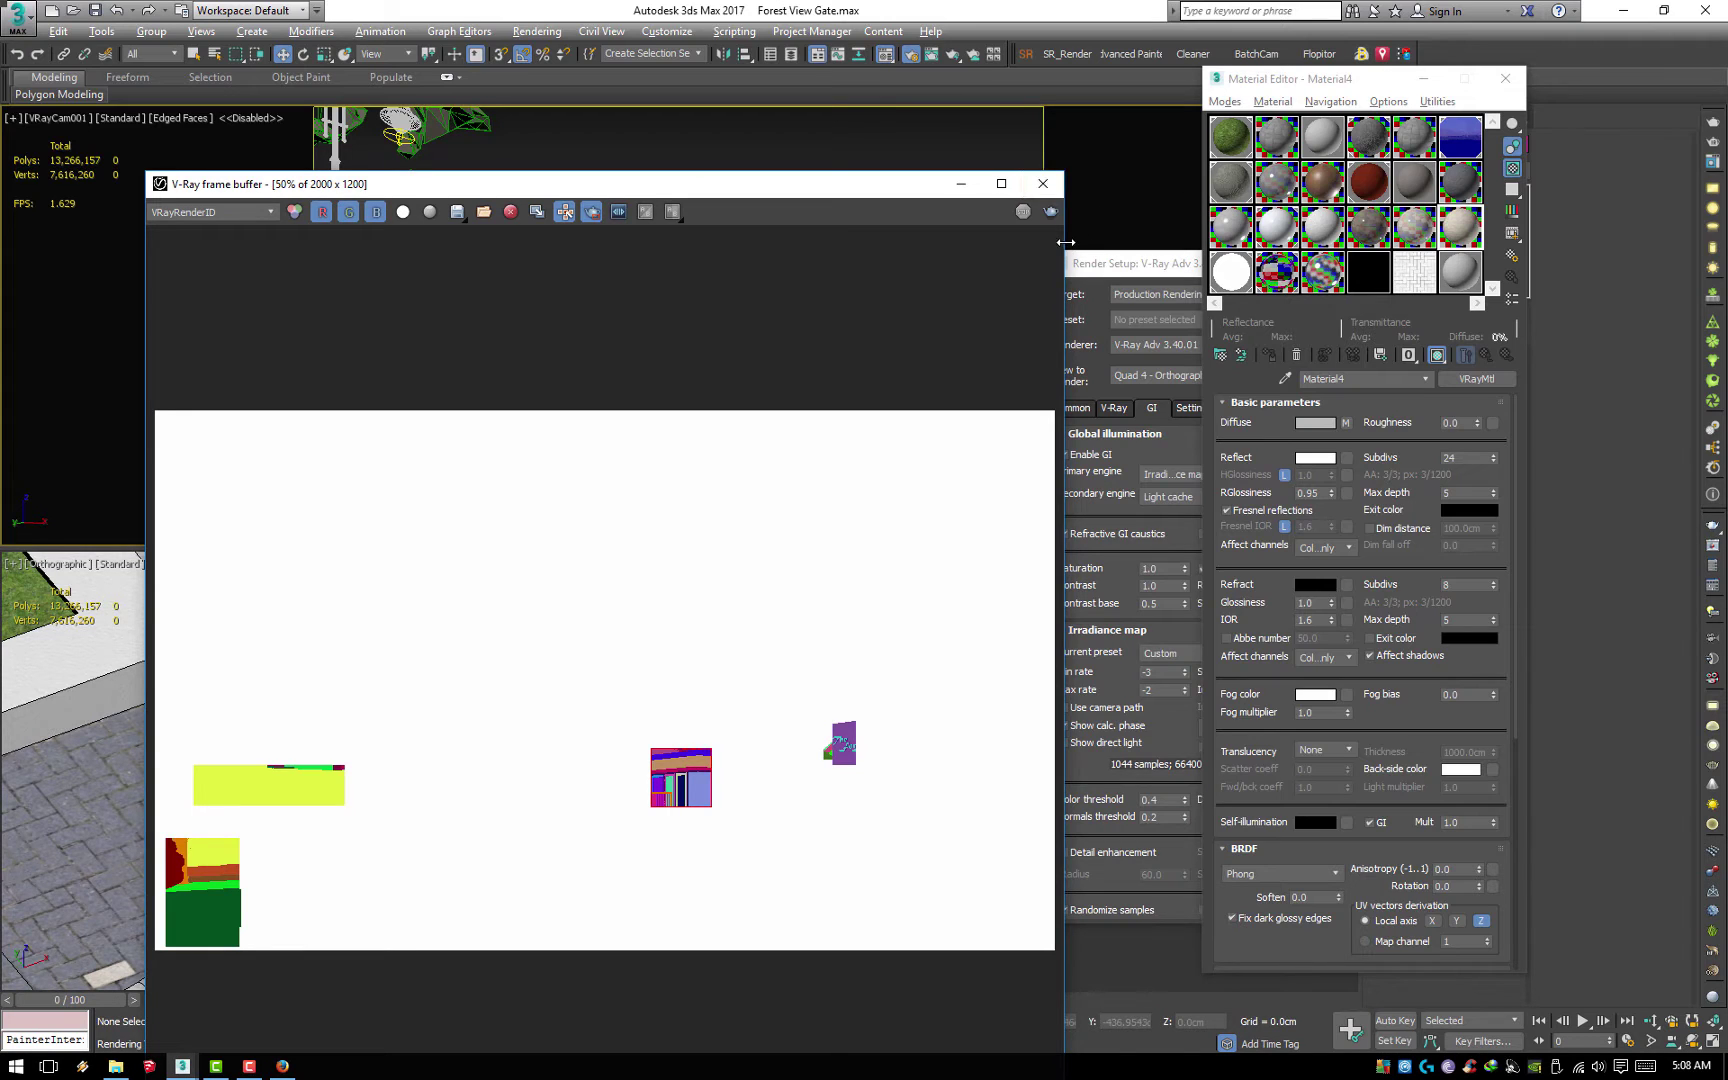
pyautogui.moveTo(1066, 242); pyautogui.dragTo(1562, 240)
pyautogui.scroll(1, 945, 636)
pyautogui.moveTo(1030, 185); pyautogui.dragTo(1043, 42)
# Cycle through the render element passes, then return to the RGB color image
pyautogui.scroll(-1, 283, 70)
pyautogui.scroll(-1, 260, 67)
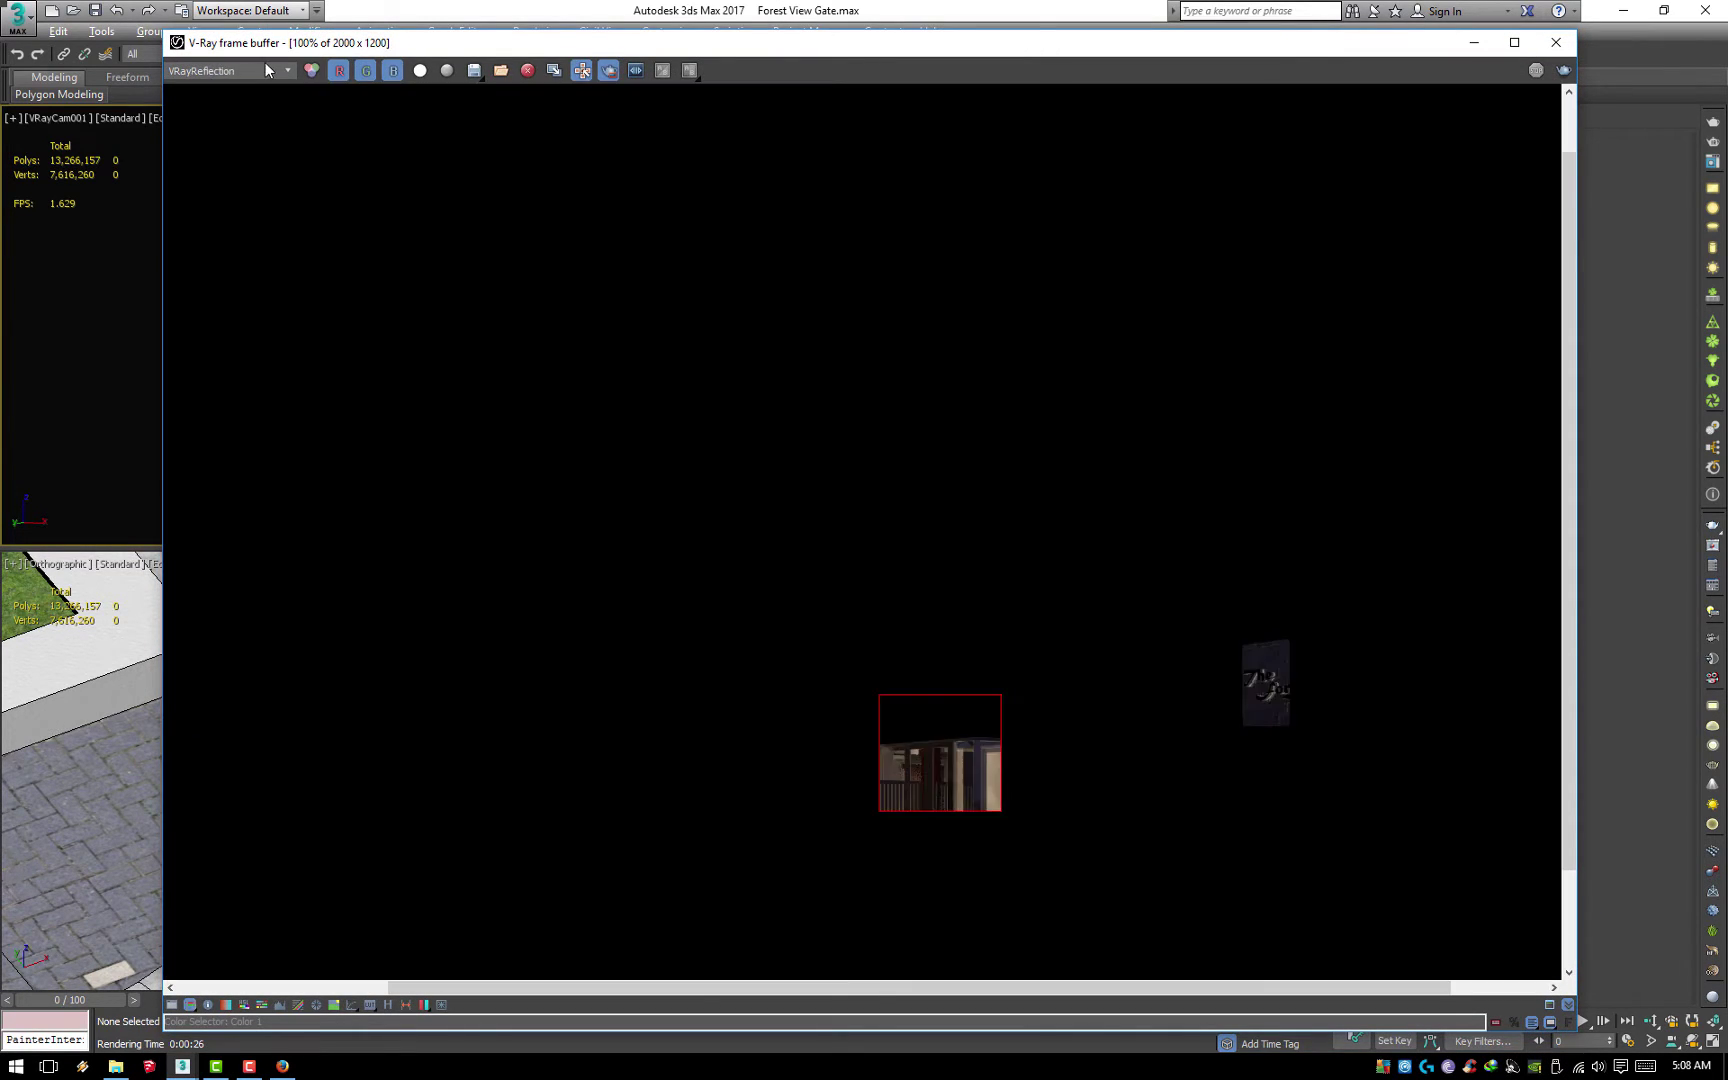
pyautogui.scroll(1, 265, 68)
pyautogui.scroll(1, 265, 62)
pyautogui.scroll(1, 265, 62)
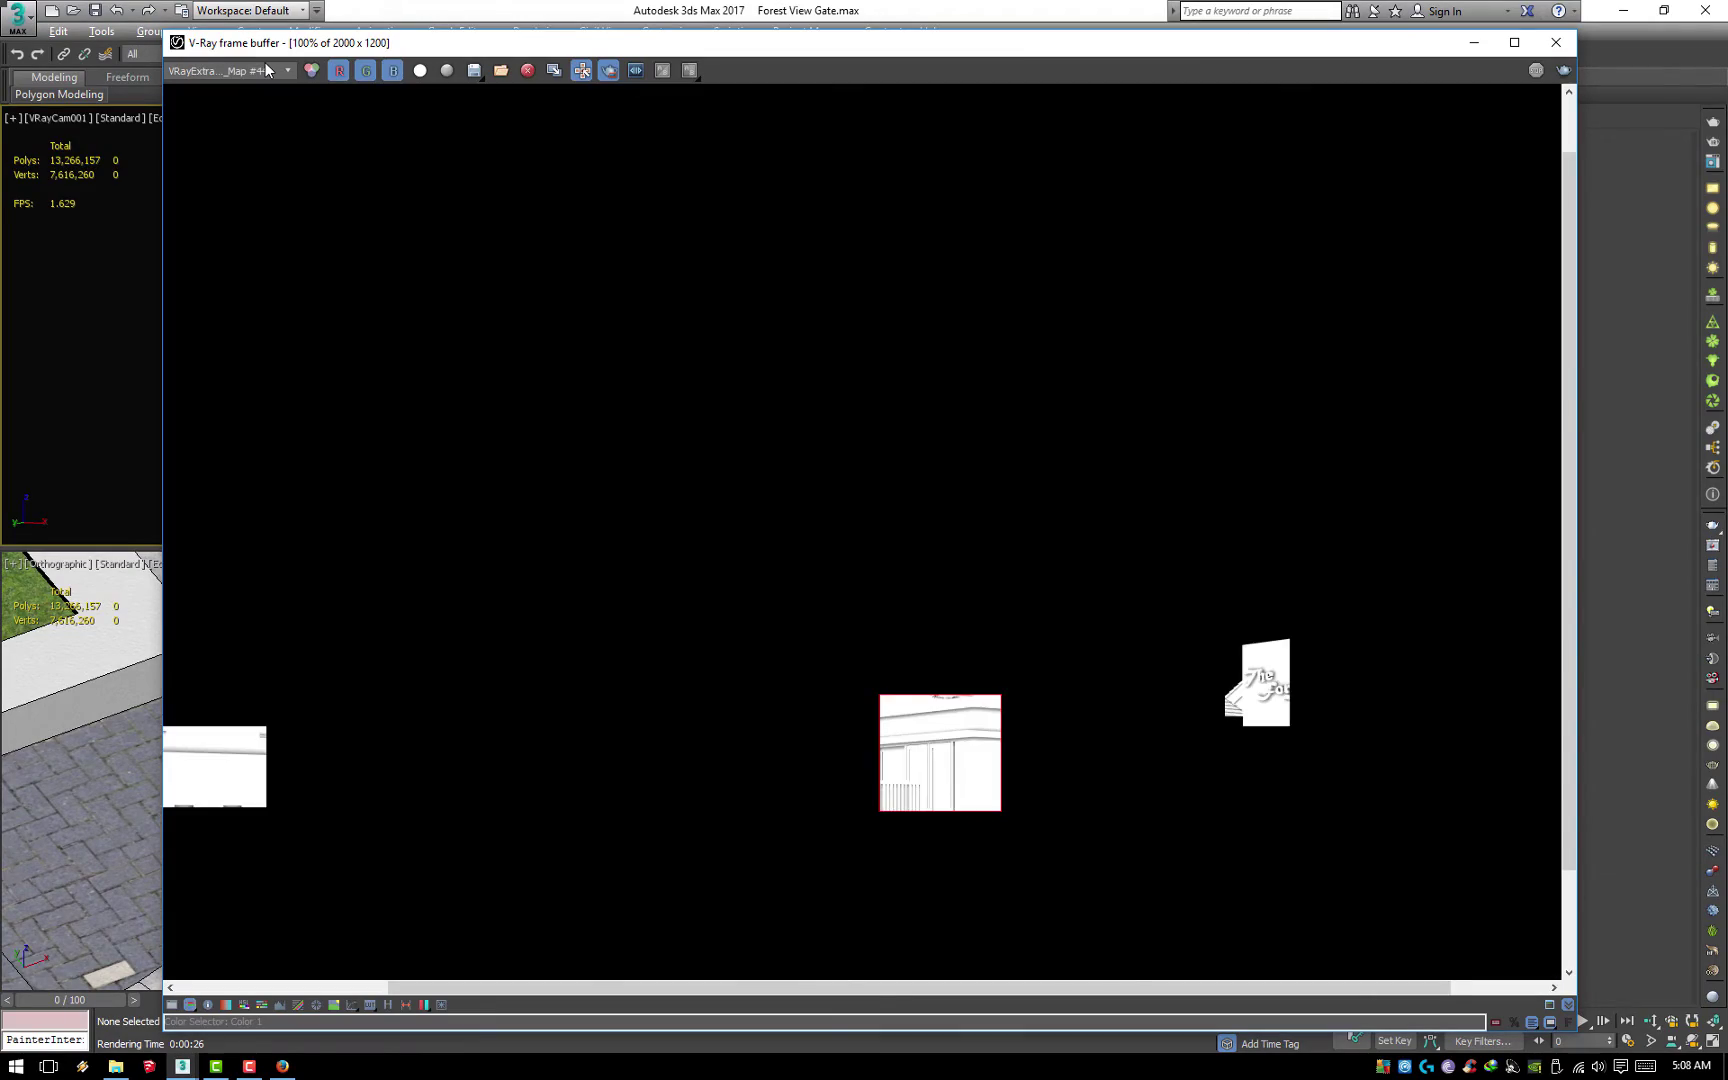
pyautogui.scroll(1, 265, 62)
pyautogui.scroll(-1, 265, 62)
pyautogui.scroll(2, 265, 63)
pyautogui.scroll(-1, 265, 62)
pyautogui.scroll(-1, 265, 62)
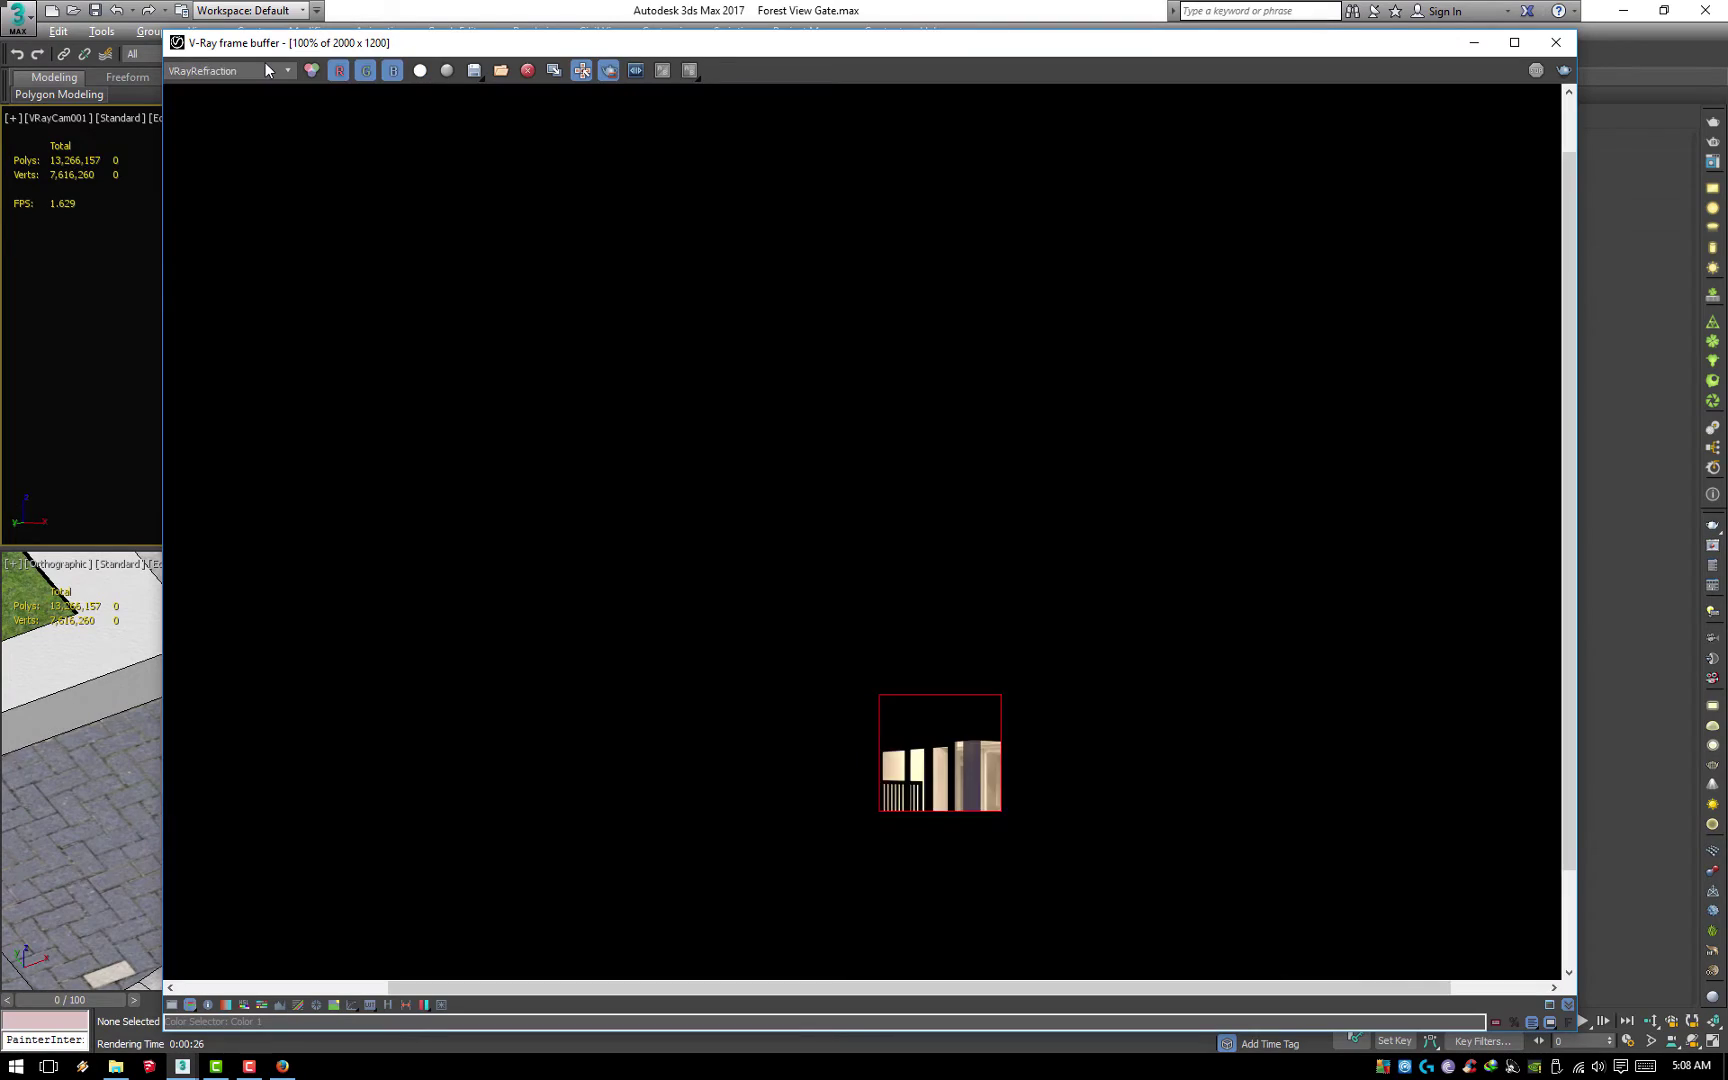
pyautogui.scroll(-1, 266, 61)
pyautogui.scroll(-1, 266, 61)
pyautogui.scroll(-2, 267, 61)
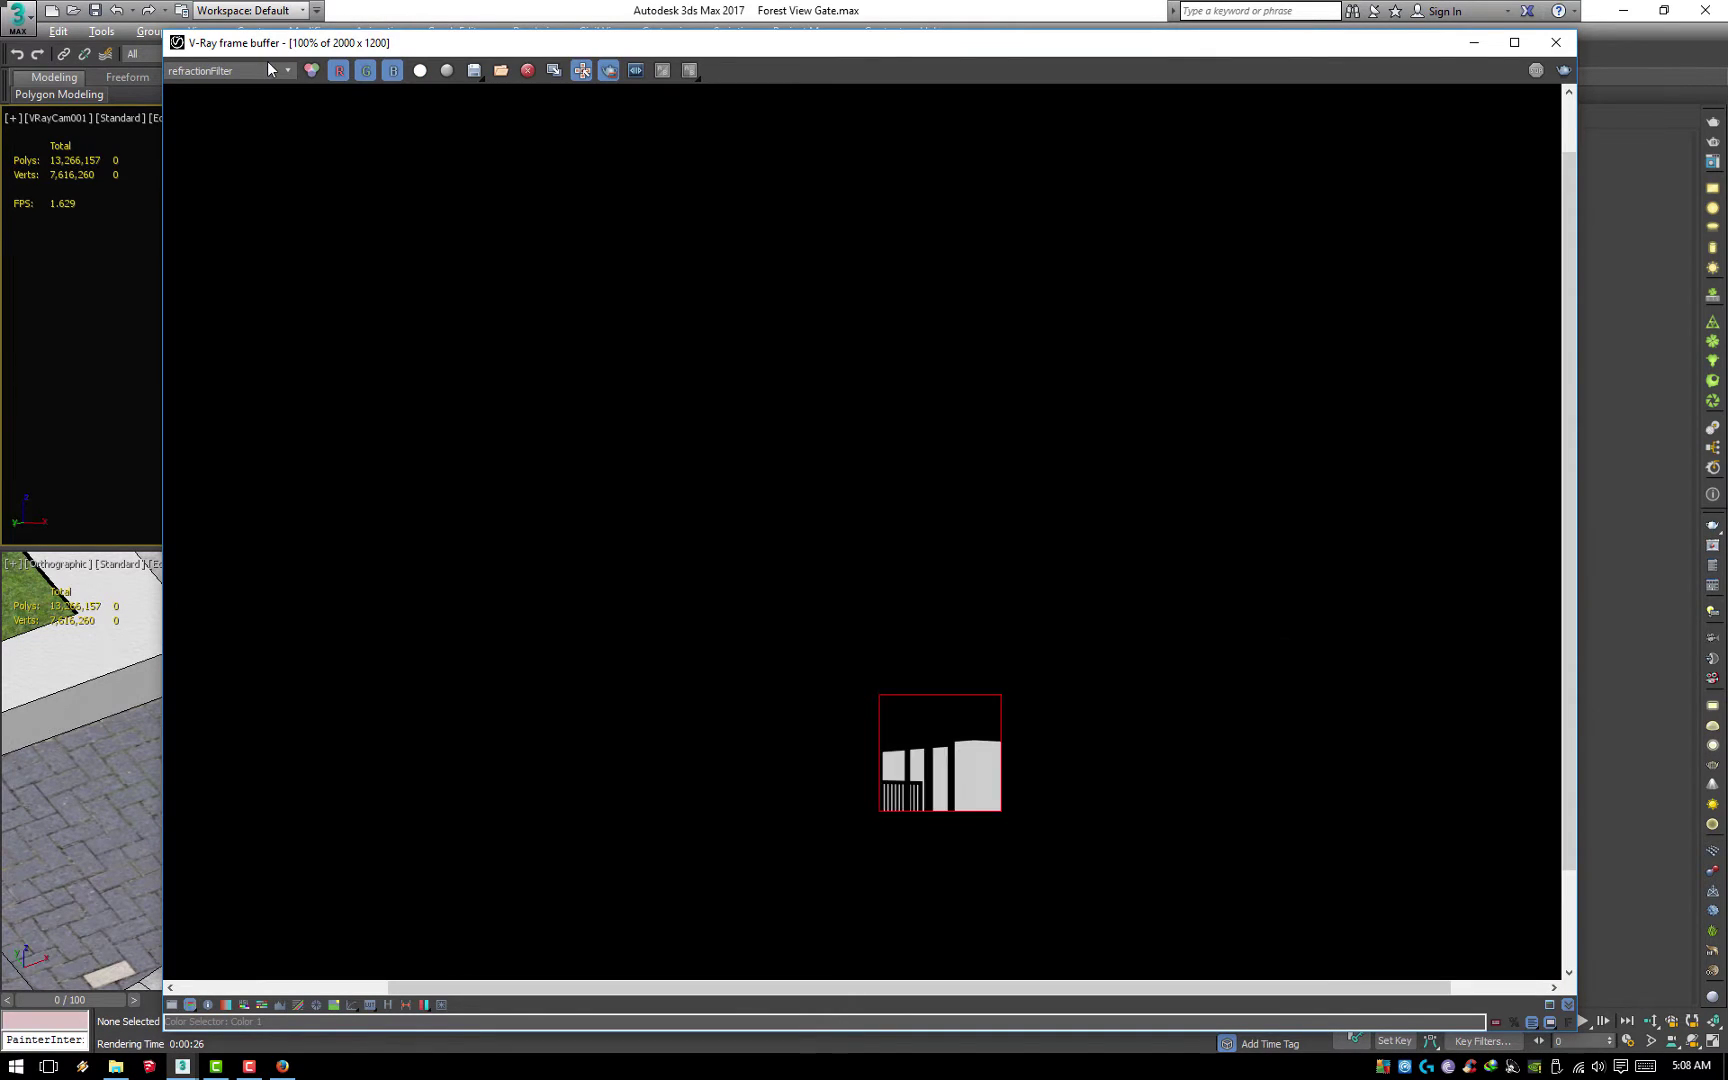
pyautogui.scroll(-1, 268, 60)
pyautogui.scroll(-1, 272, 68)
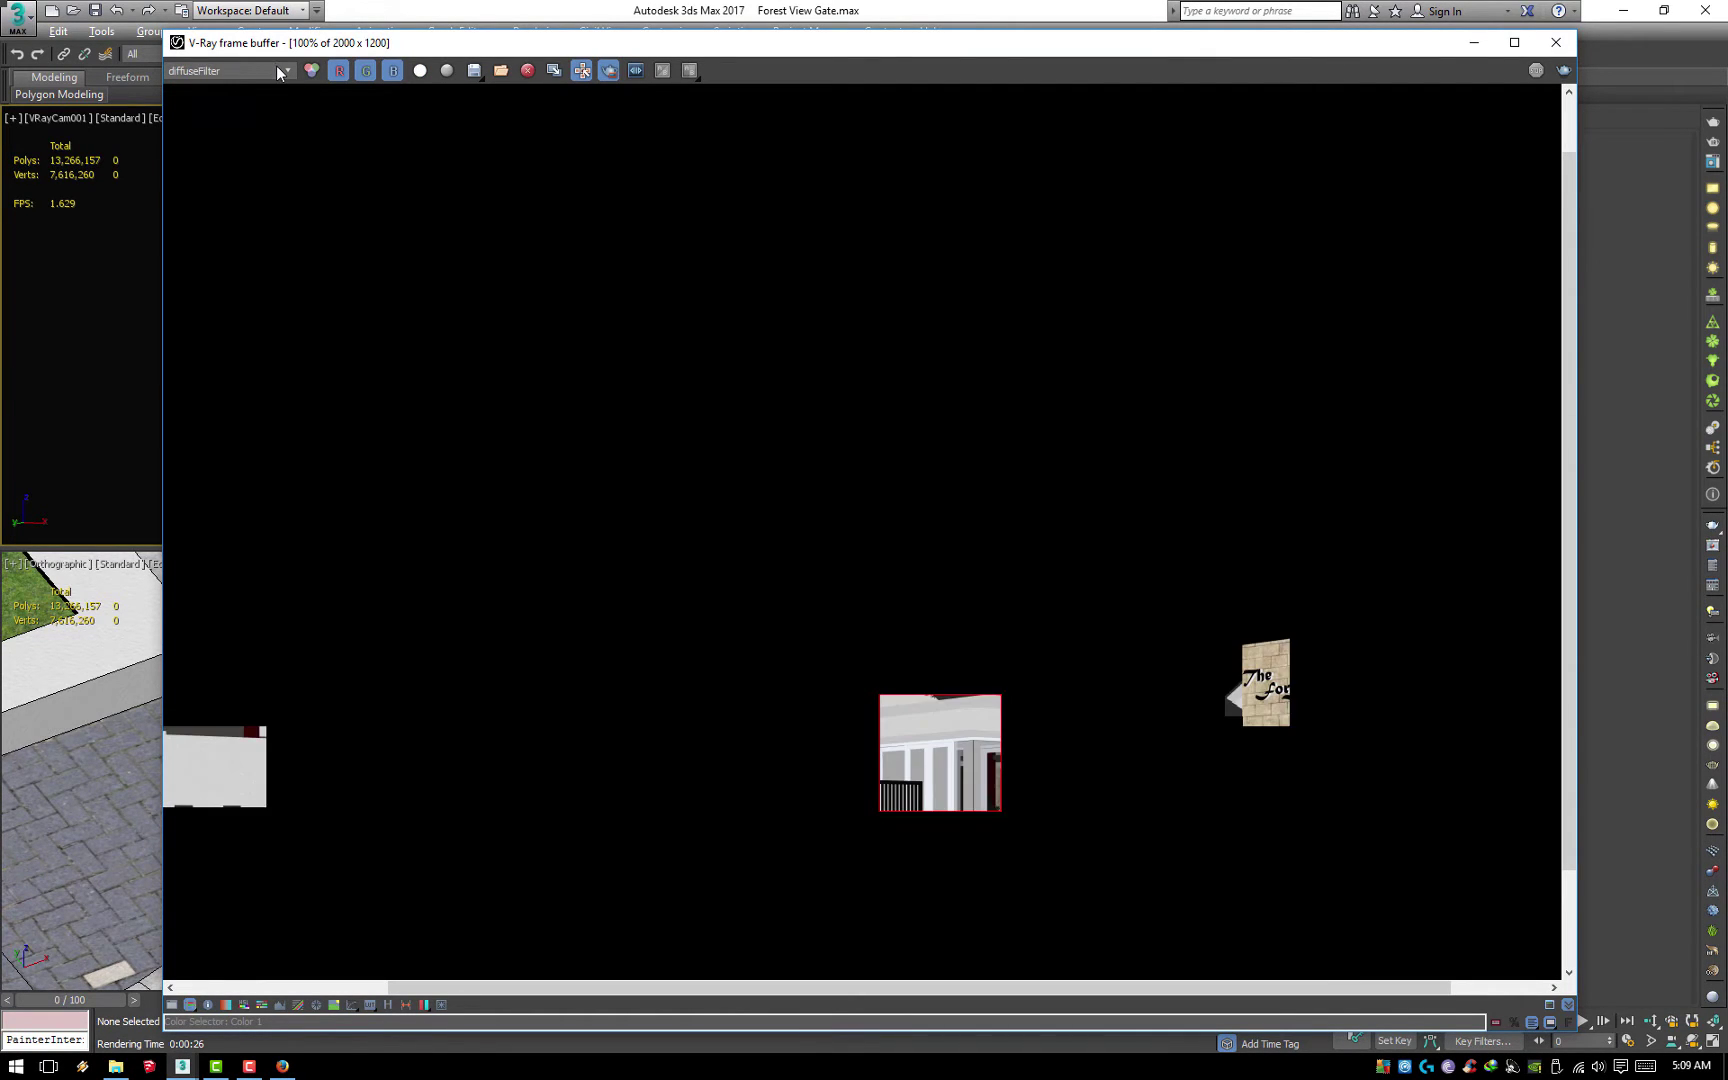
pyautogui.scroll(-1, 277, 71)
pyautogui.scroll(-2, 277, 71)
pyautogui.scroll(-1, 277, 71)
pyautogui.click(275, 65)
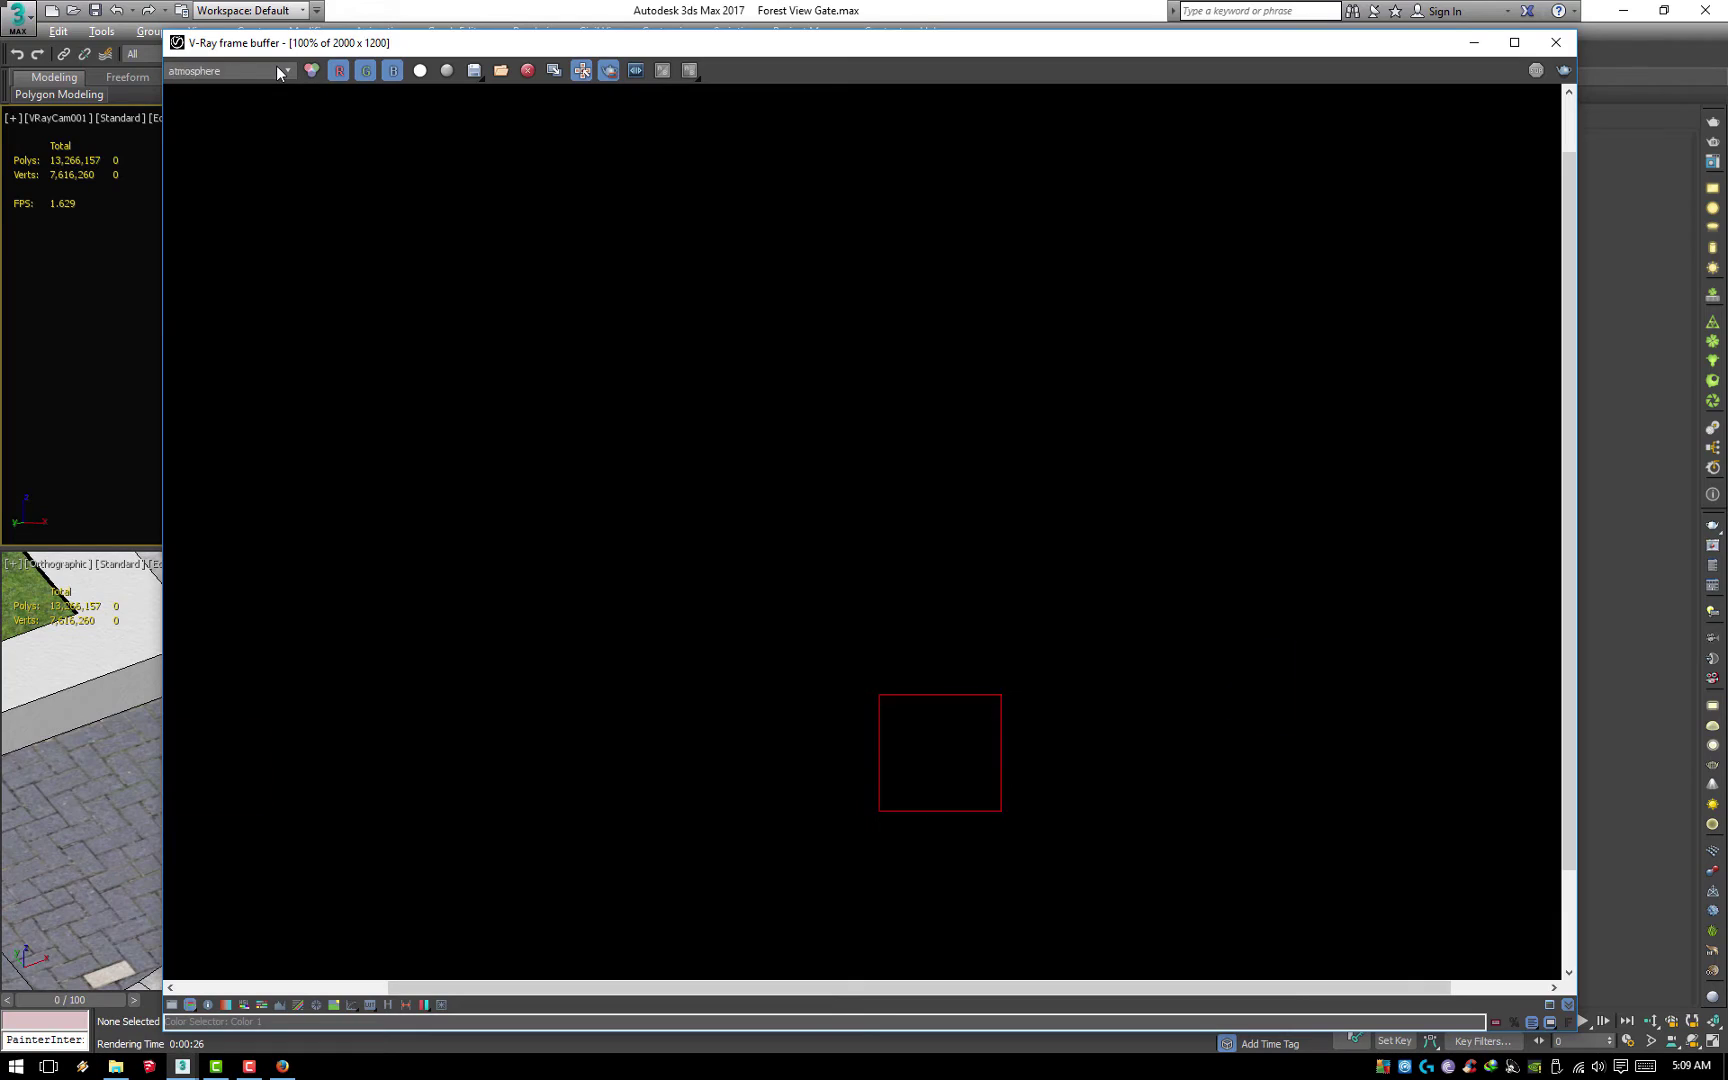
pyautogui.click(234, 85)
# Maximize the lower-left viewport in Top view and pan toward the sign area
pyautogui.moveTo(932, 655)
pyautogui.mouseDown(button='middle')
pyautogui.moveTo(1057, 463)
pyautogui.moveTo(1355, 418)
pyautogui.mouseUp(button='middle')
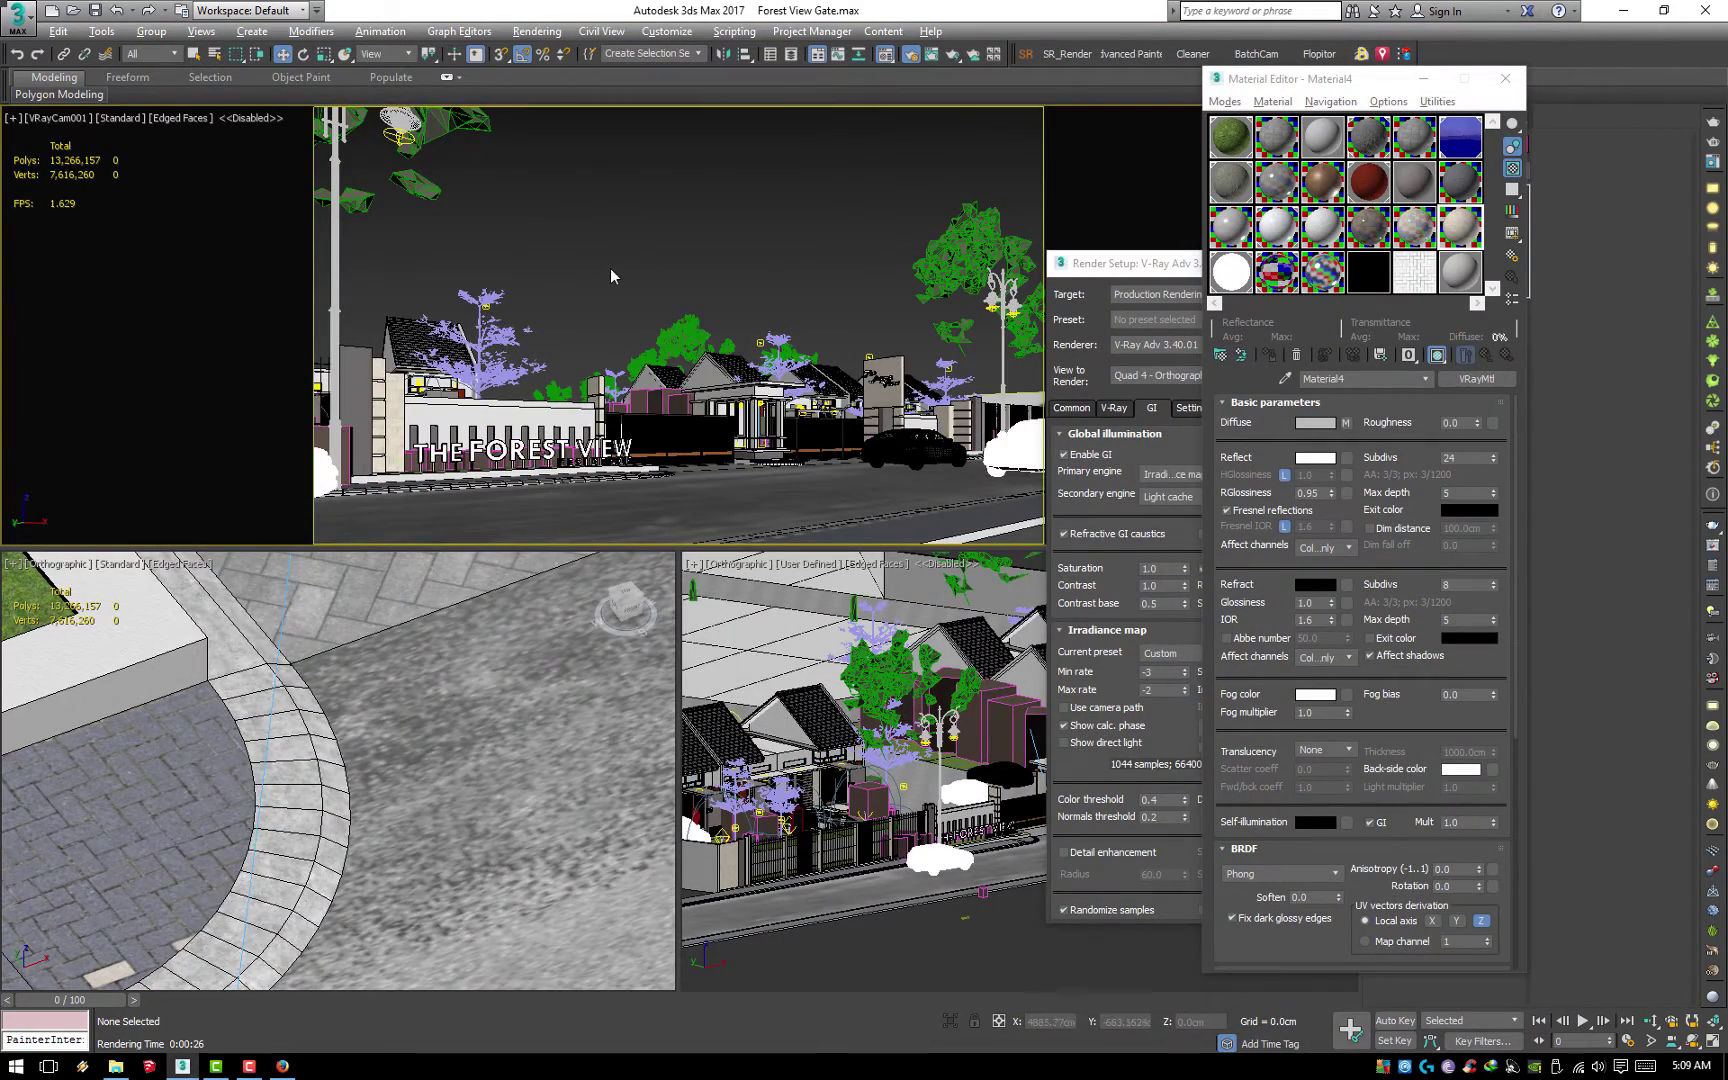
pyautogui.click(341, 801)
pyautogui.hotkey('alt', 'w')
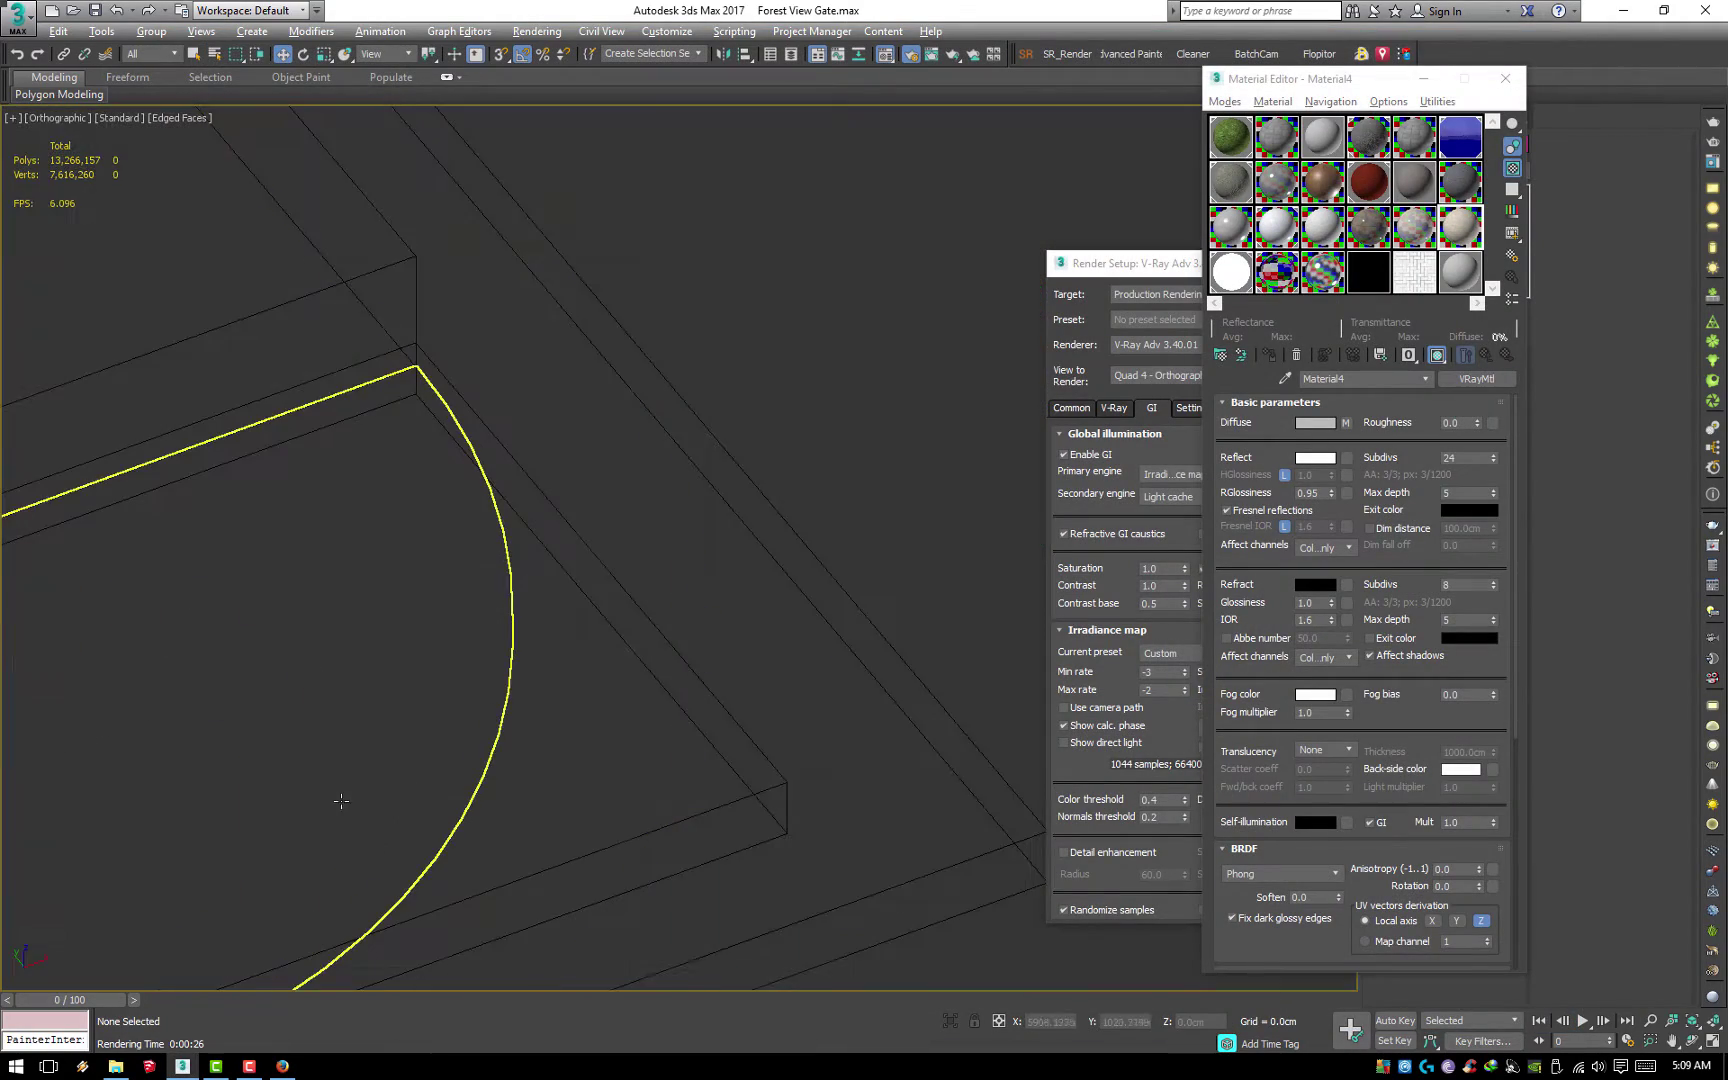
pyautogui.press('t')
pyautogui.scroll(5, 541, 768)
pyautogui.scroll(4, 700, 720)
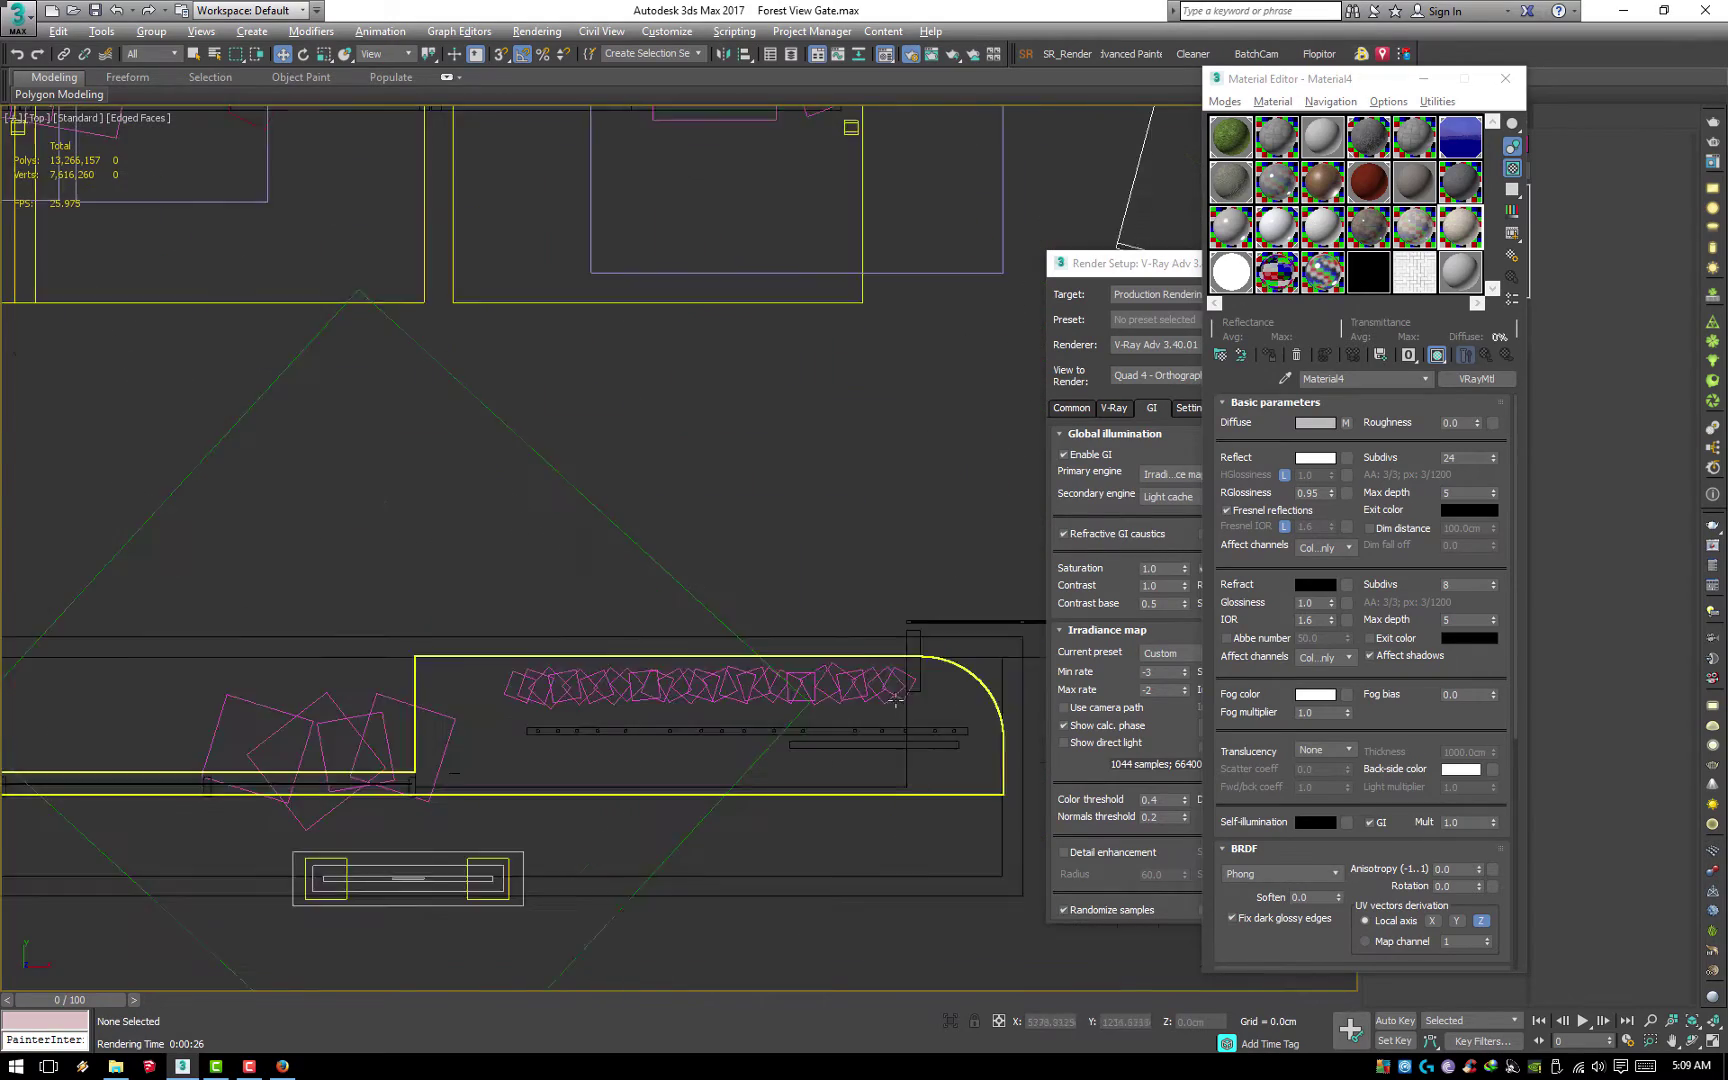
pyautogui.scroll(3, 923, 683)
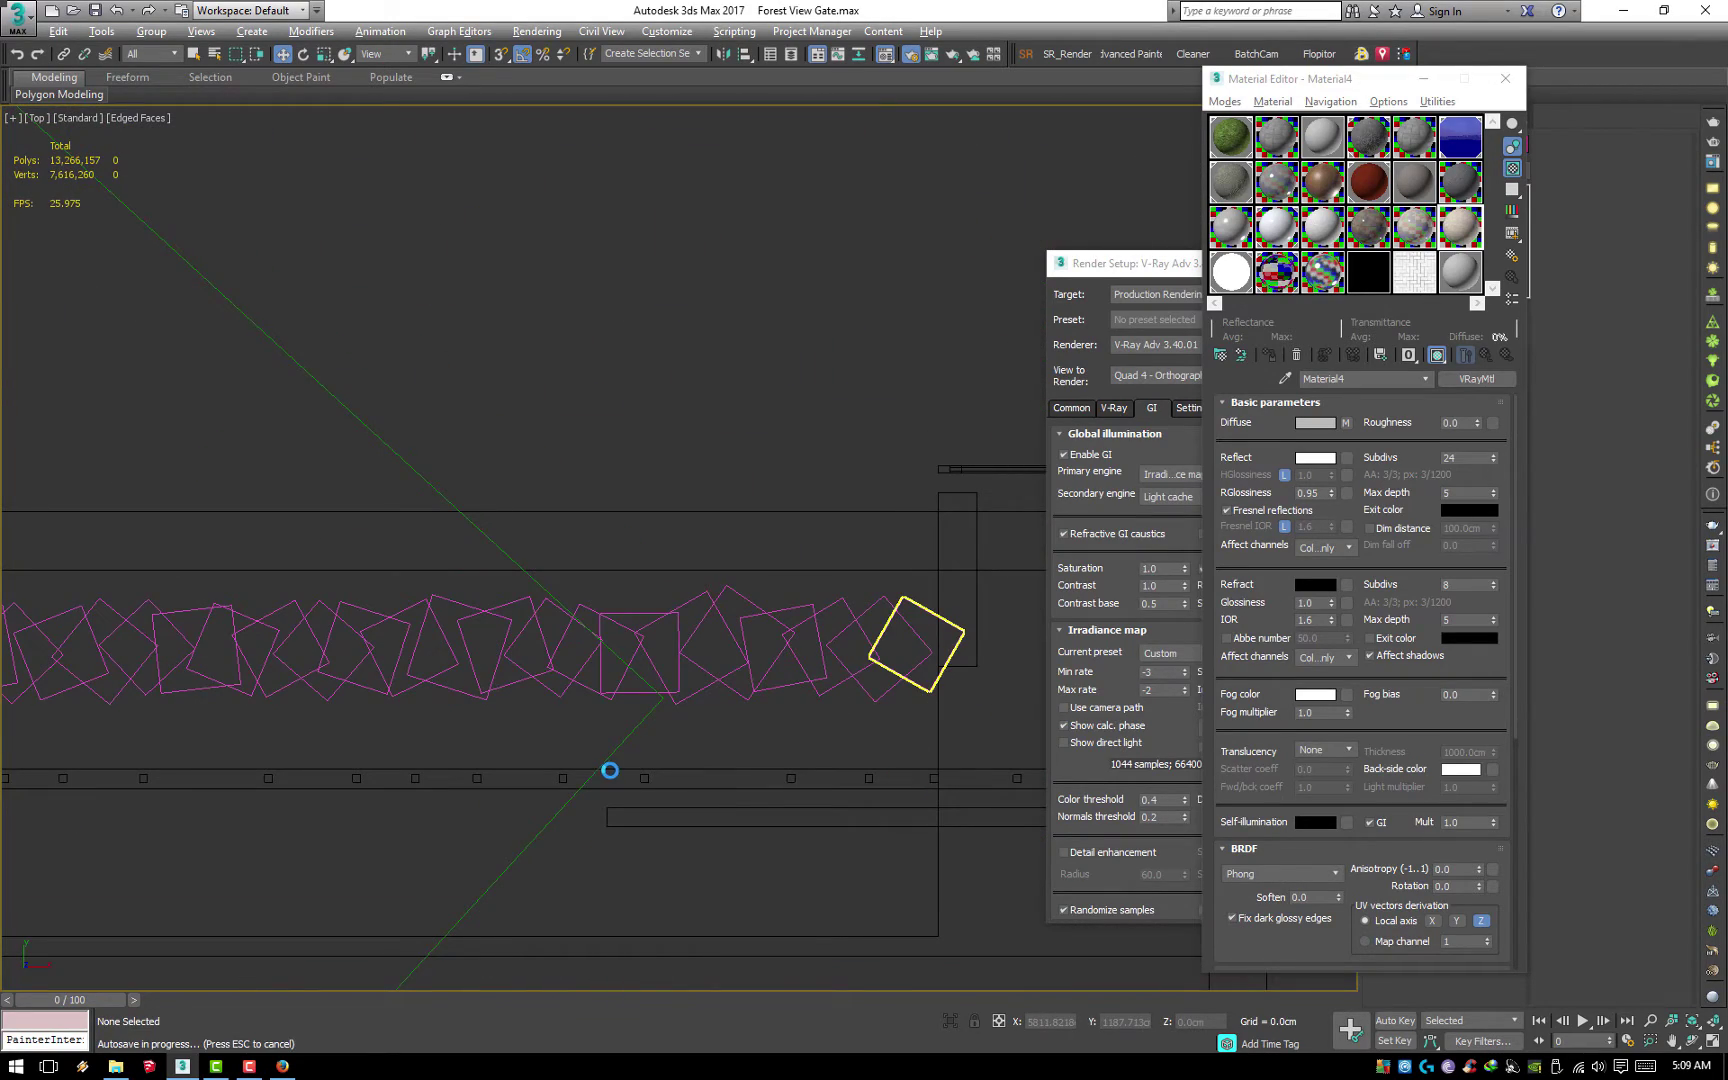
pyautogui.moveTo(610, 770); pyautogui.dragTo(358, 768, button='middle')
# Select the square proxy near the sign, orbit to the gate, and render
pyautogui.scroll(-2, 281, 779)
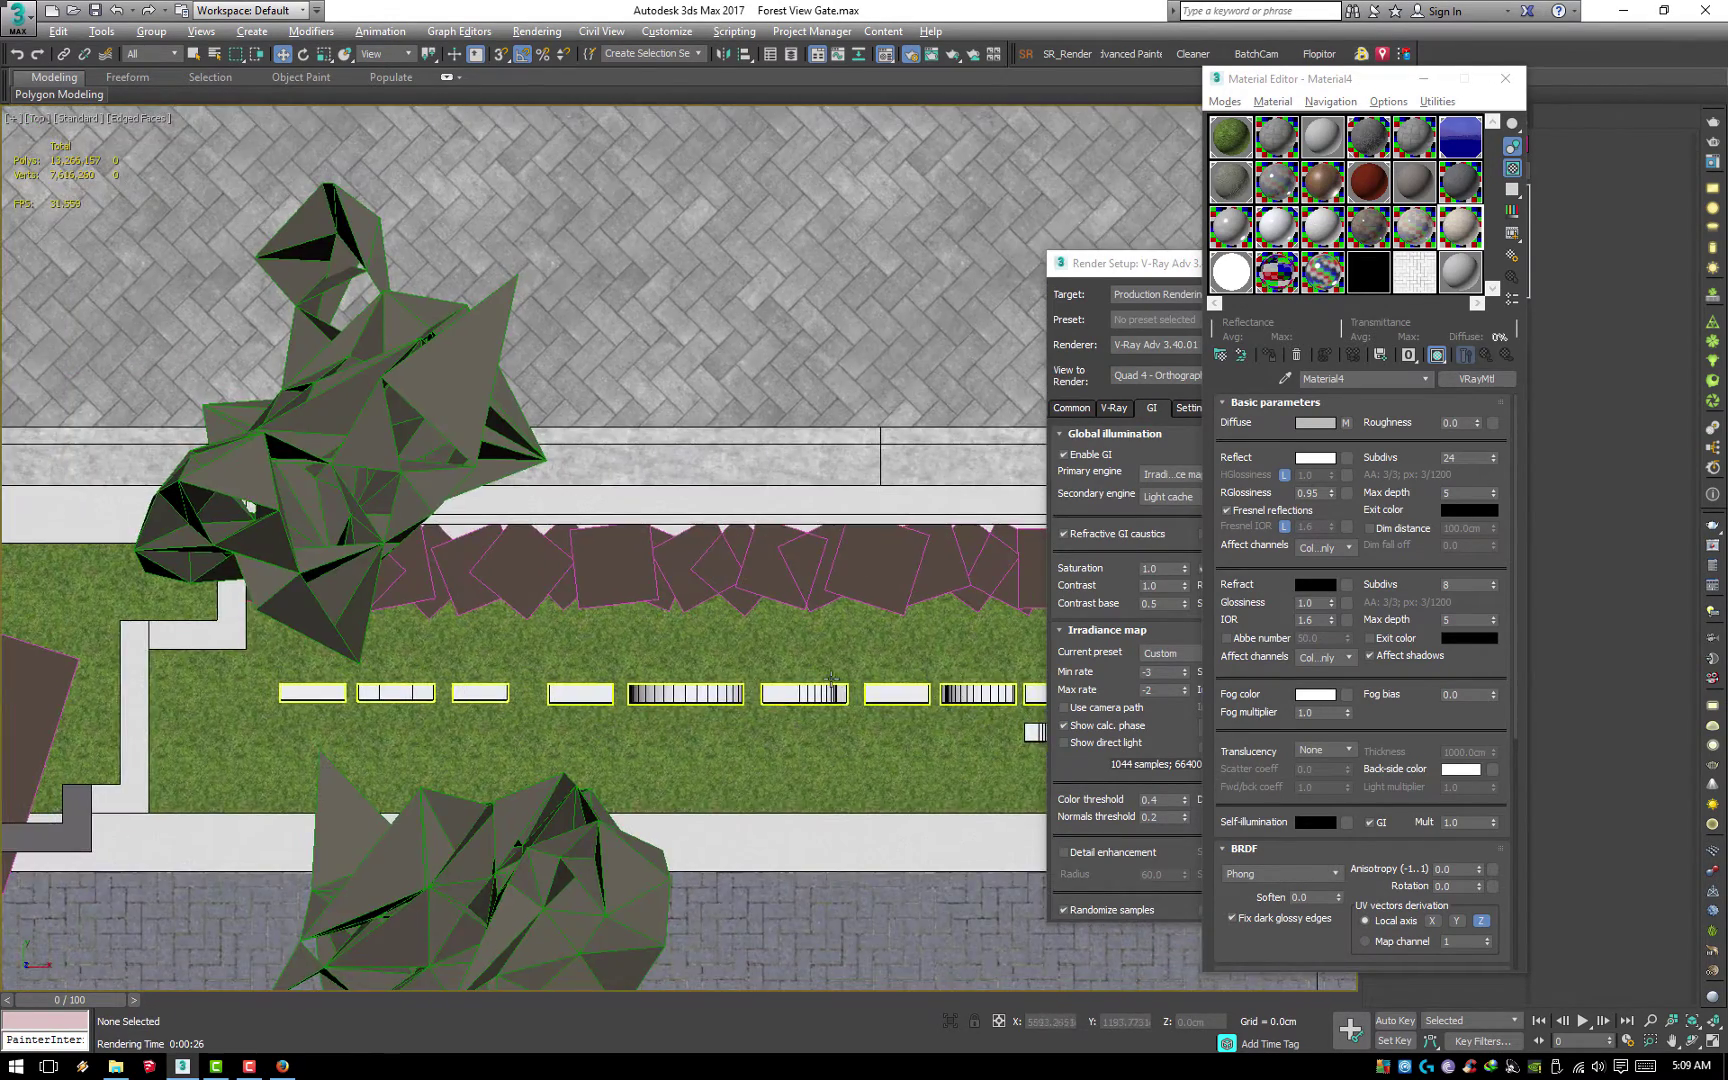
pyautogui.scroll(2, 350, 700)
pyautogui.scroll(2, 400, 650)
pyautogui.click(400, 644)
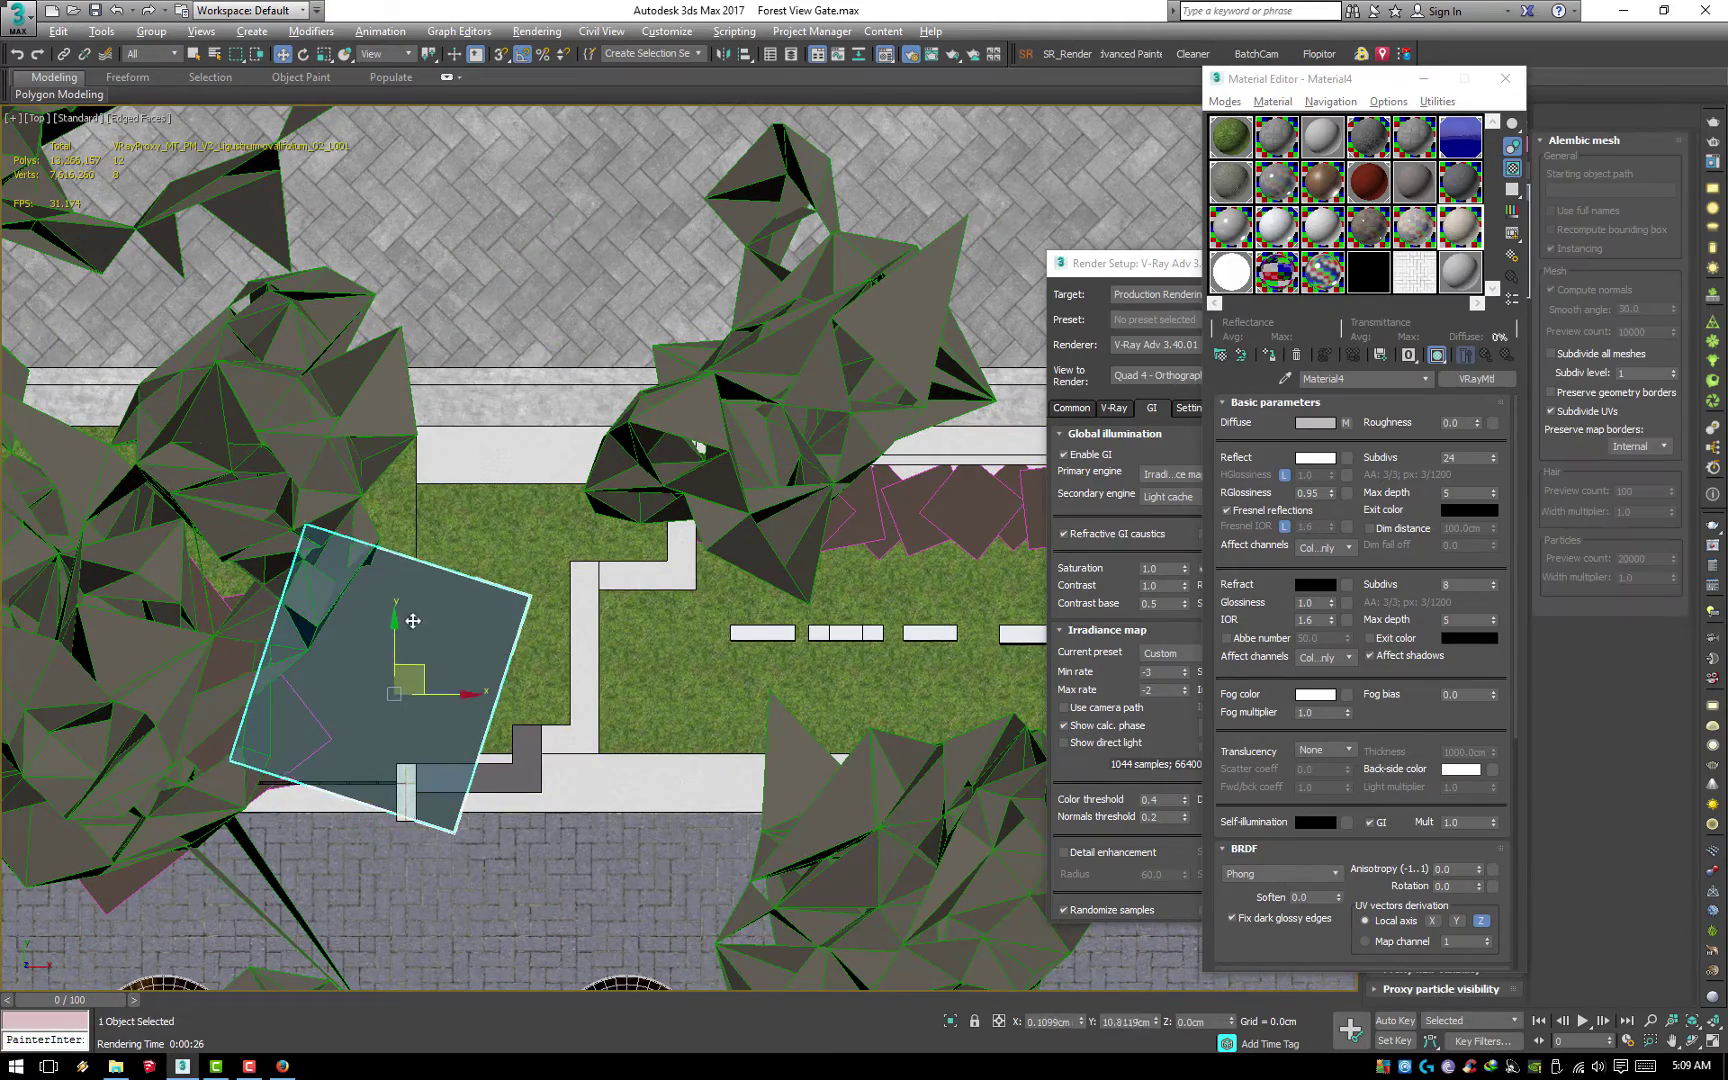
pyautogui.scroll(-3, 400, 644)
pyautogui.keyDown('alt'); pyautogui.moveTo(400, 644); pyautogui.dragTo(700, 631, button='middle'); pyautogui.keyUp('alt')
pyautogui.scroll(-1, 700, 630)
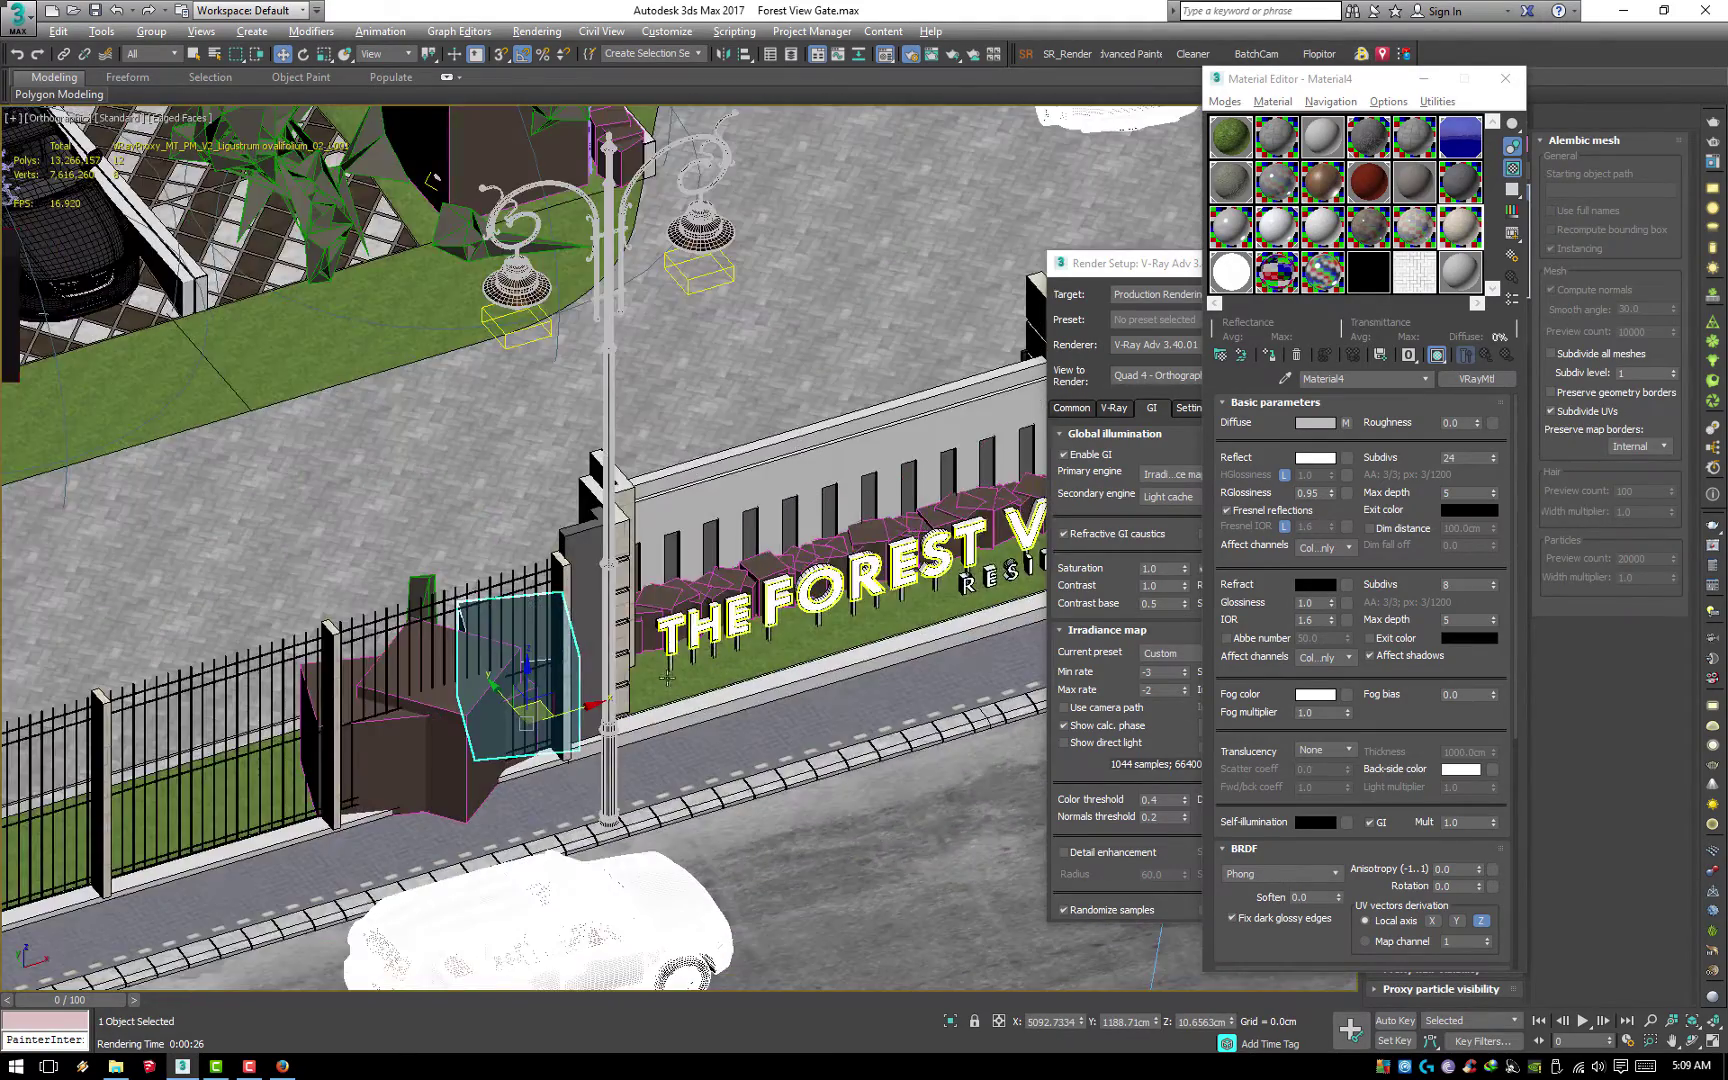
pyautogui.scroll(-3, 700, 630)
pyautogui.hotkey('shift', 'q')
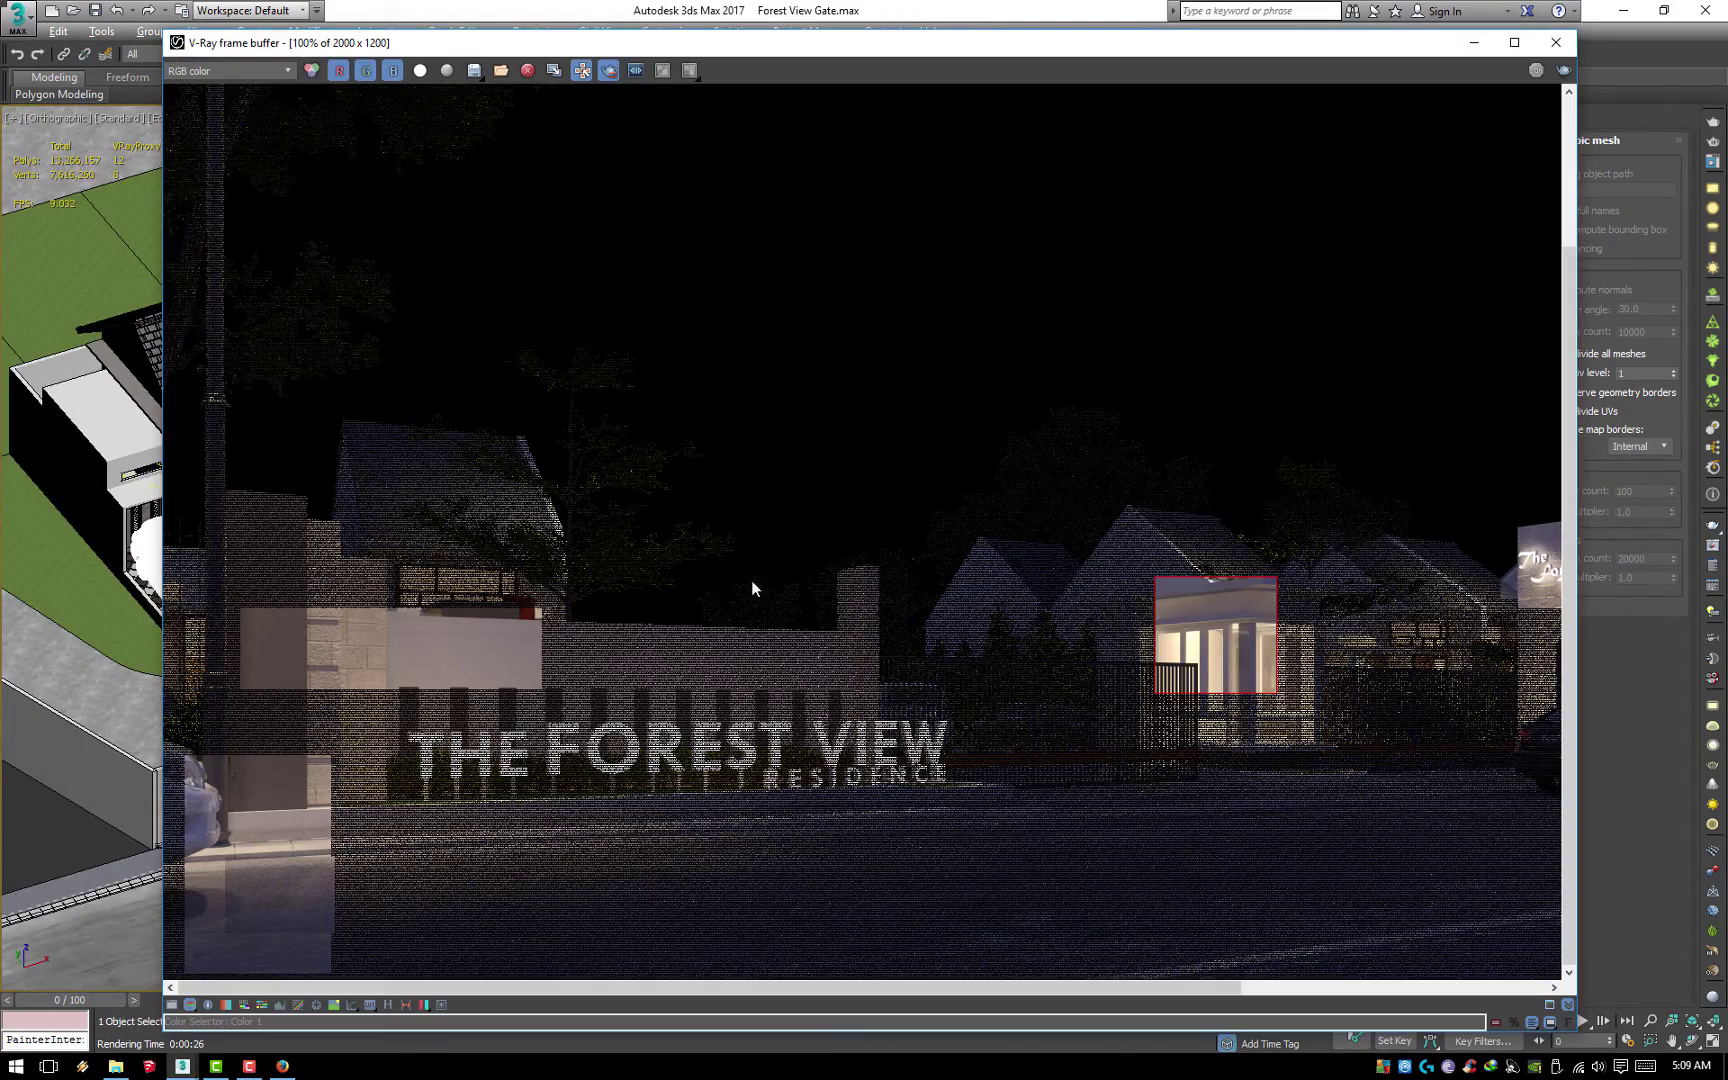
# Disable Region render, re-render the full gate view, and set the noise threshold to 0.008
pyautogui.click(607, 80)
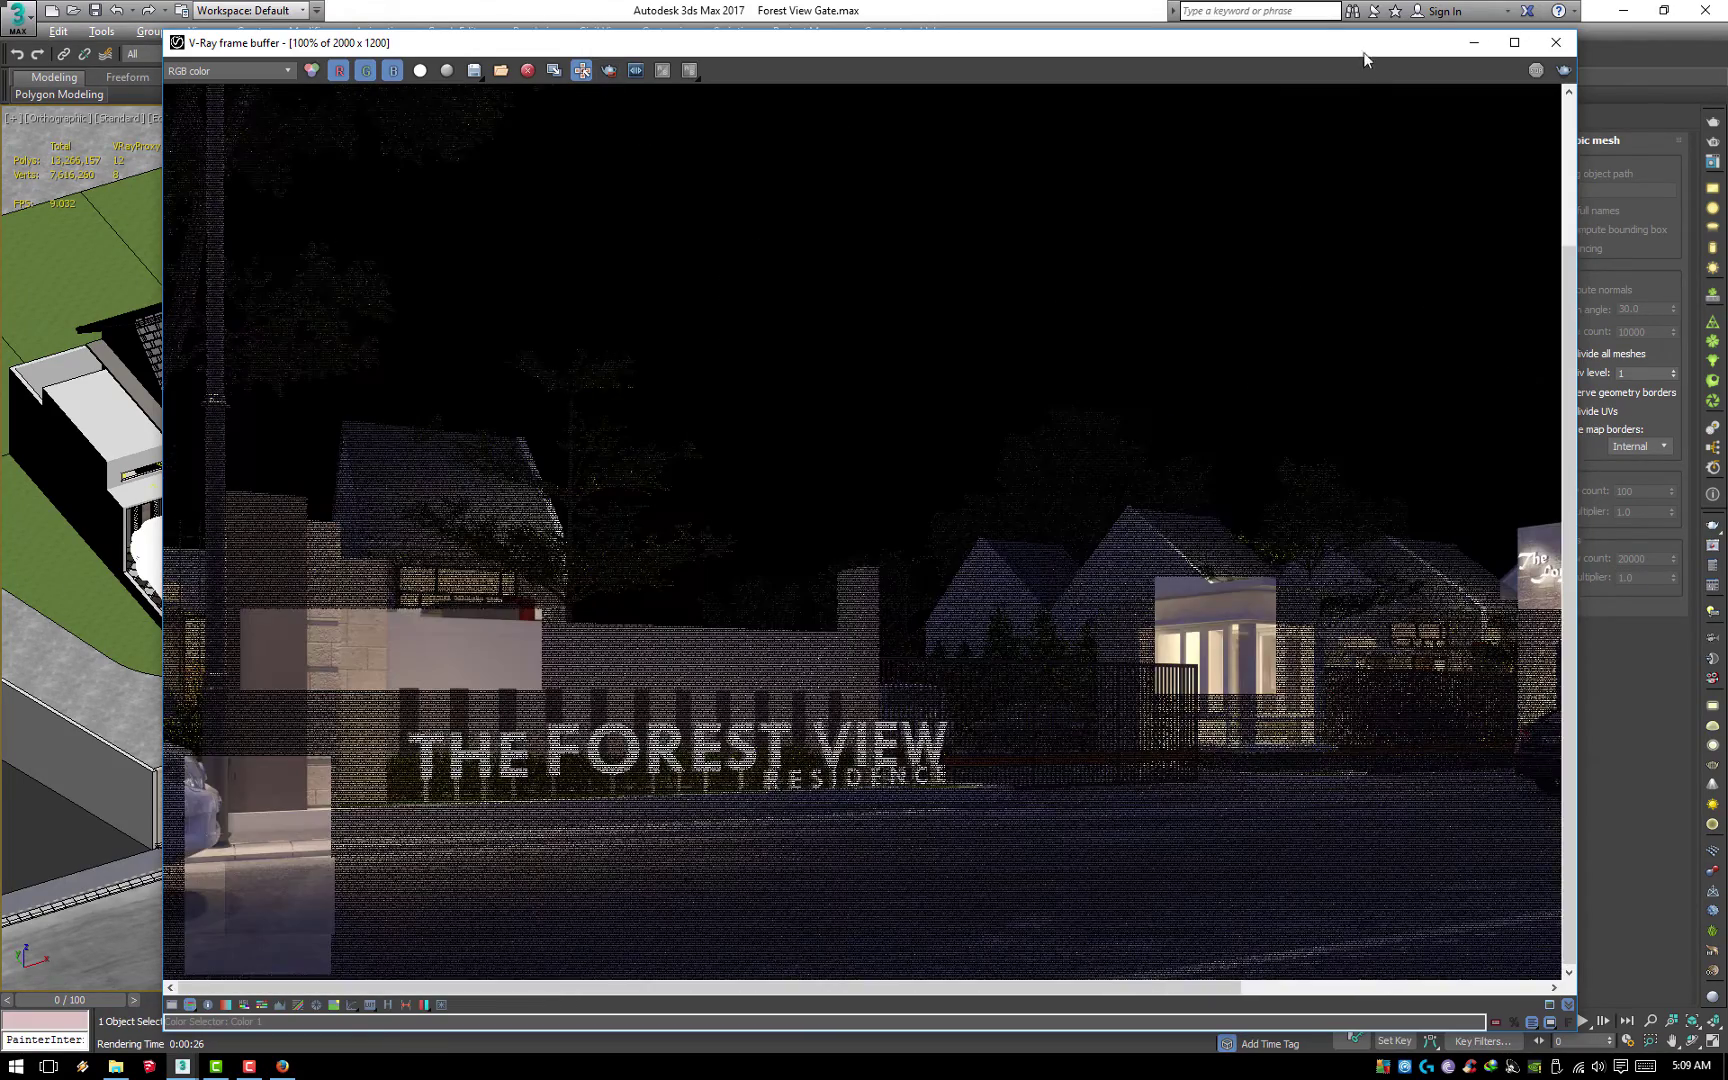
pyautogui.moveTo(1365, 58); pyautogui.dragTo(1083, 70)
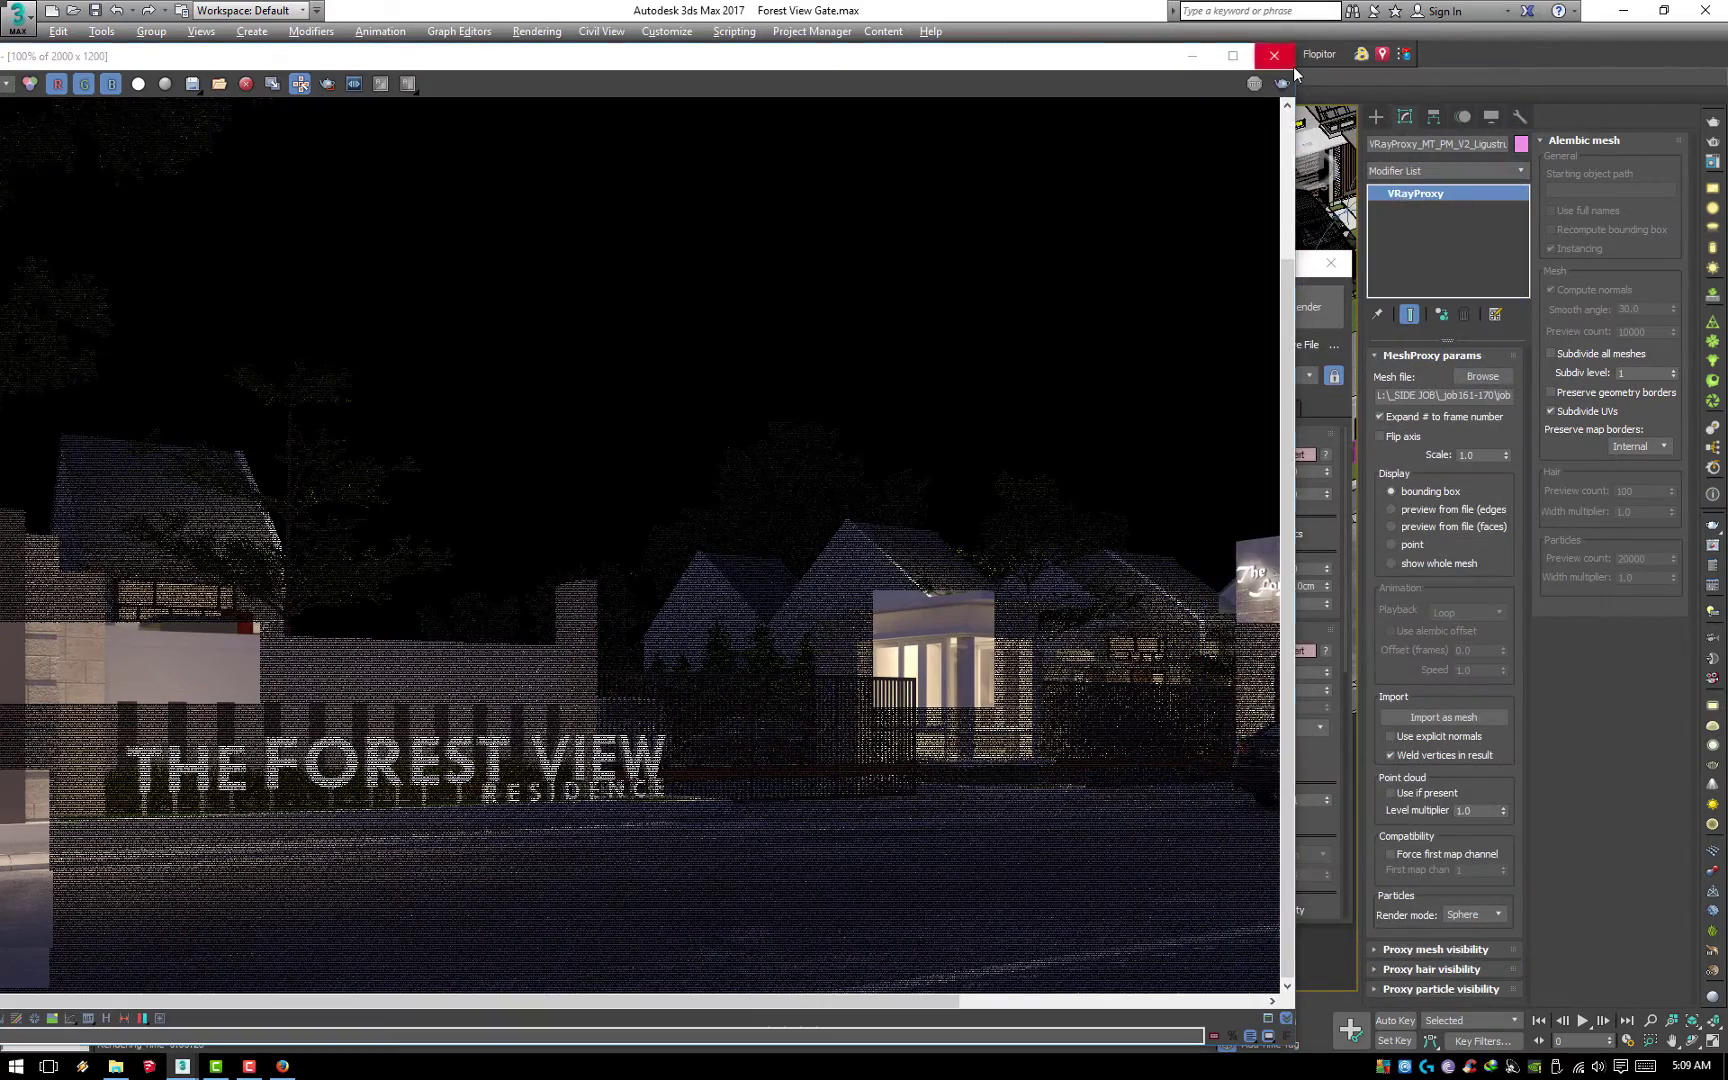
pyautogui.click(1278, 56)
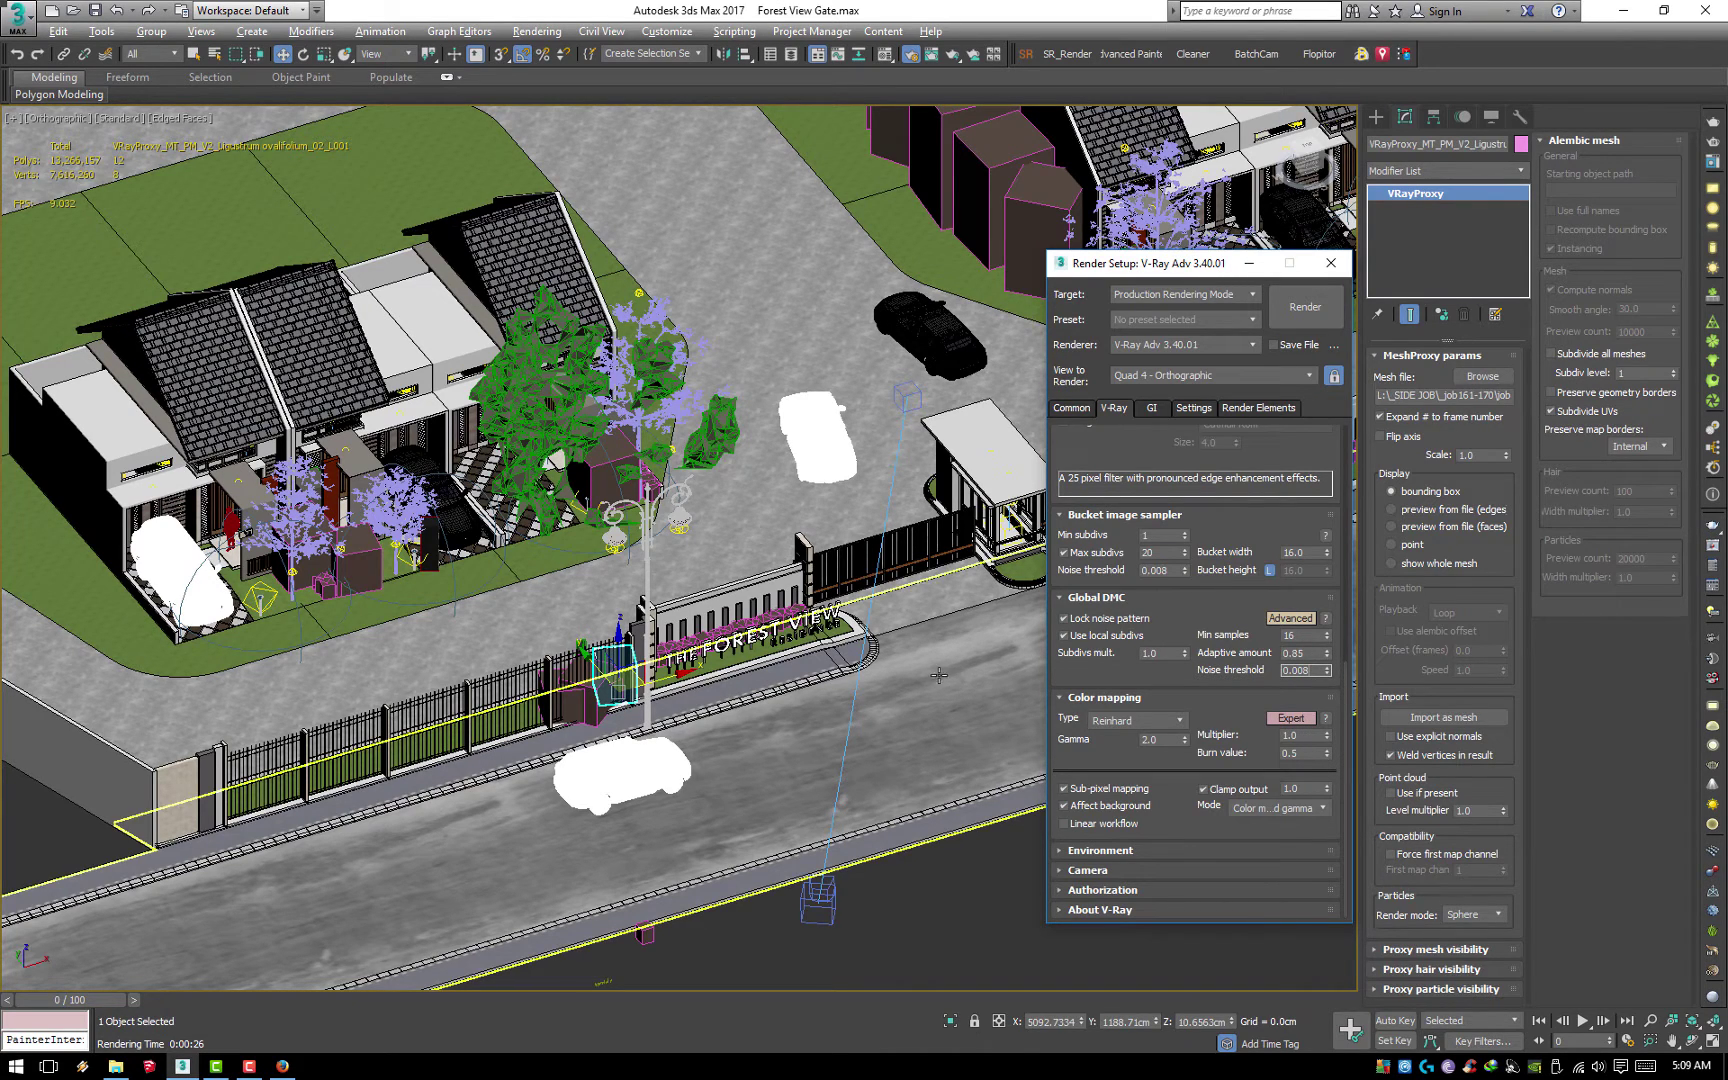
pyautogui.hotkey('shift', 'q')
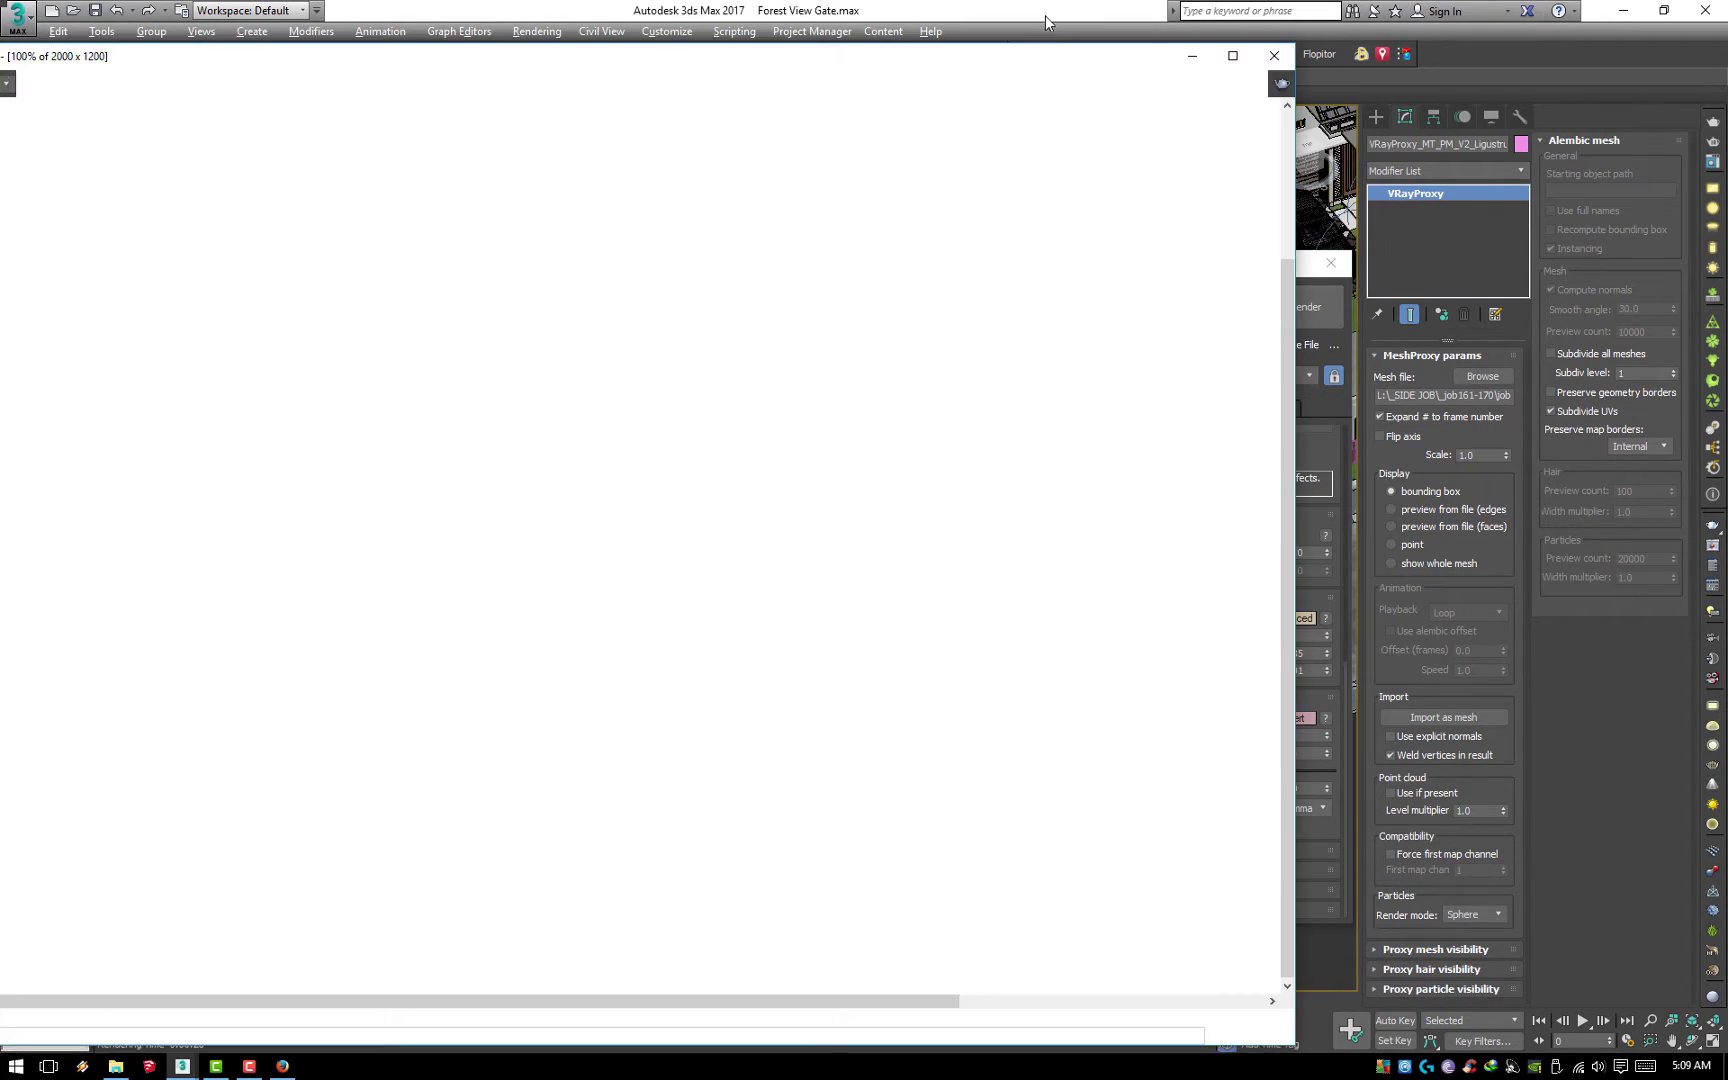
pyautogui.doubleClick(1310, 671)
pyautogui.write('0.08')
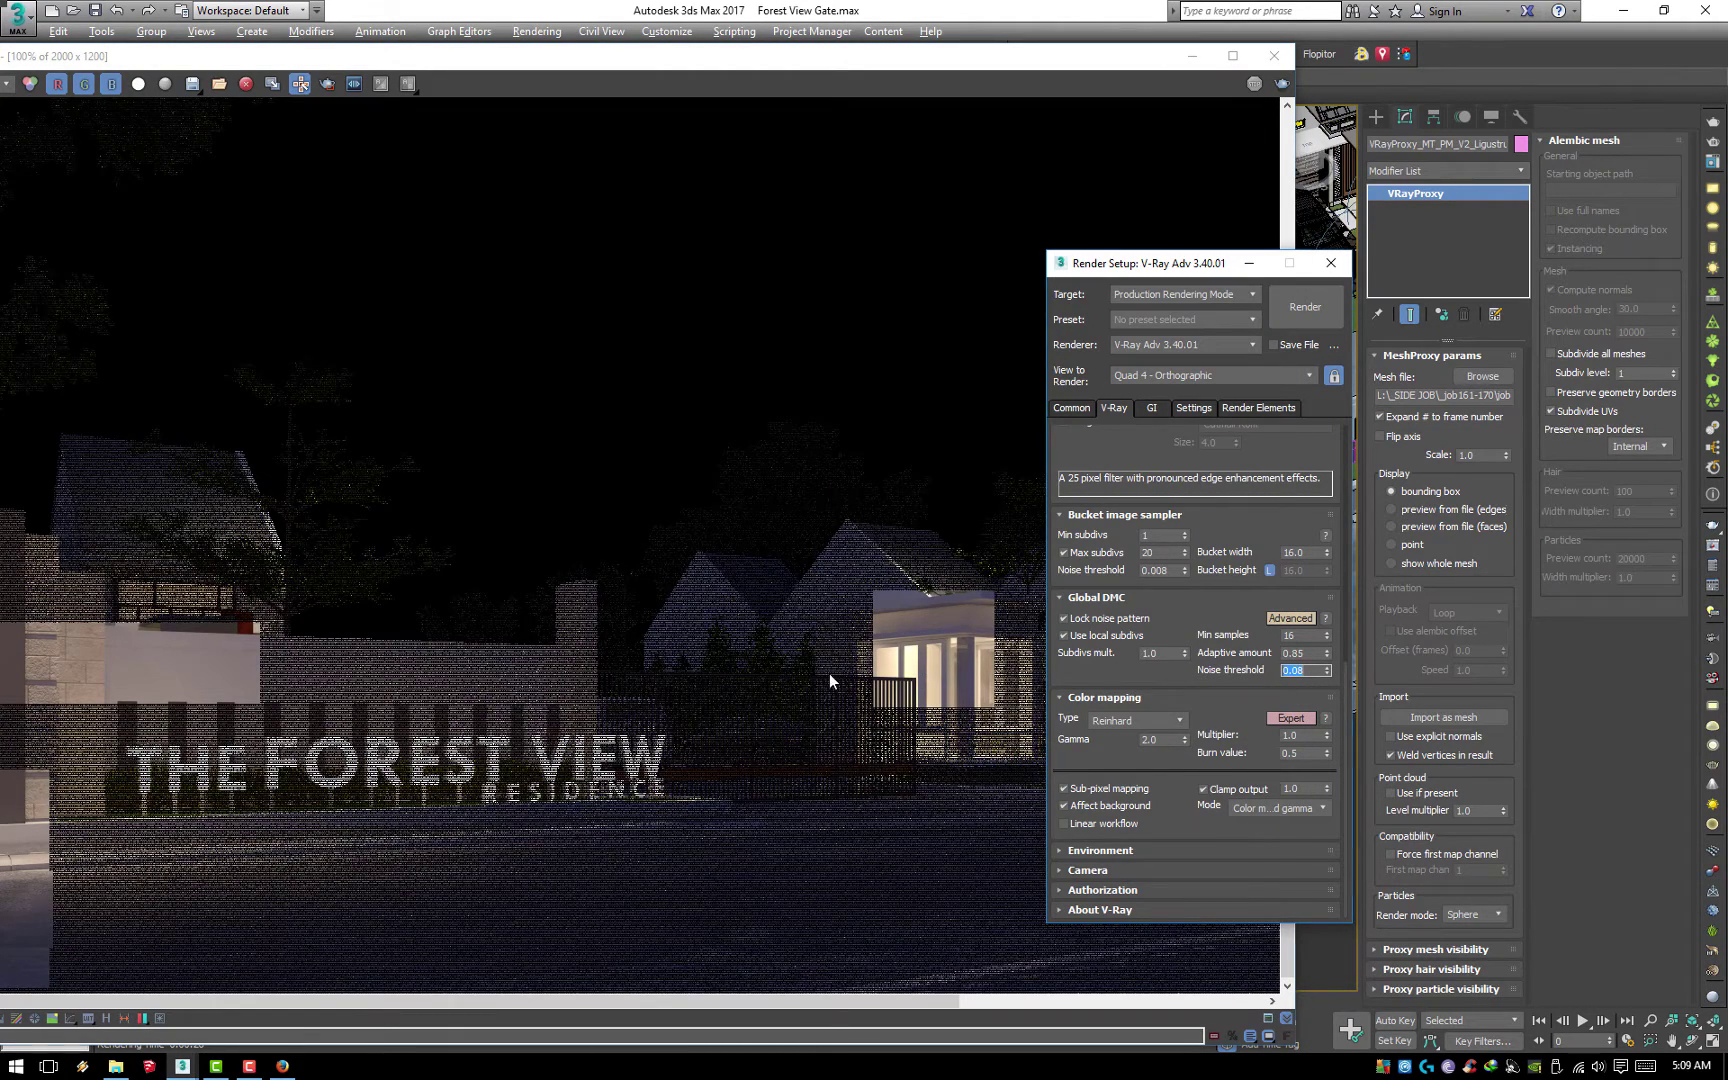
pyautogui.click(829, 674)
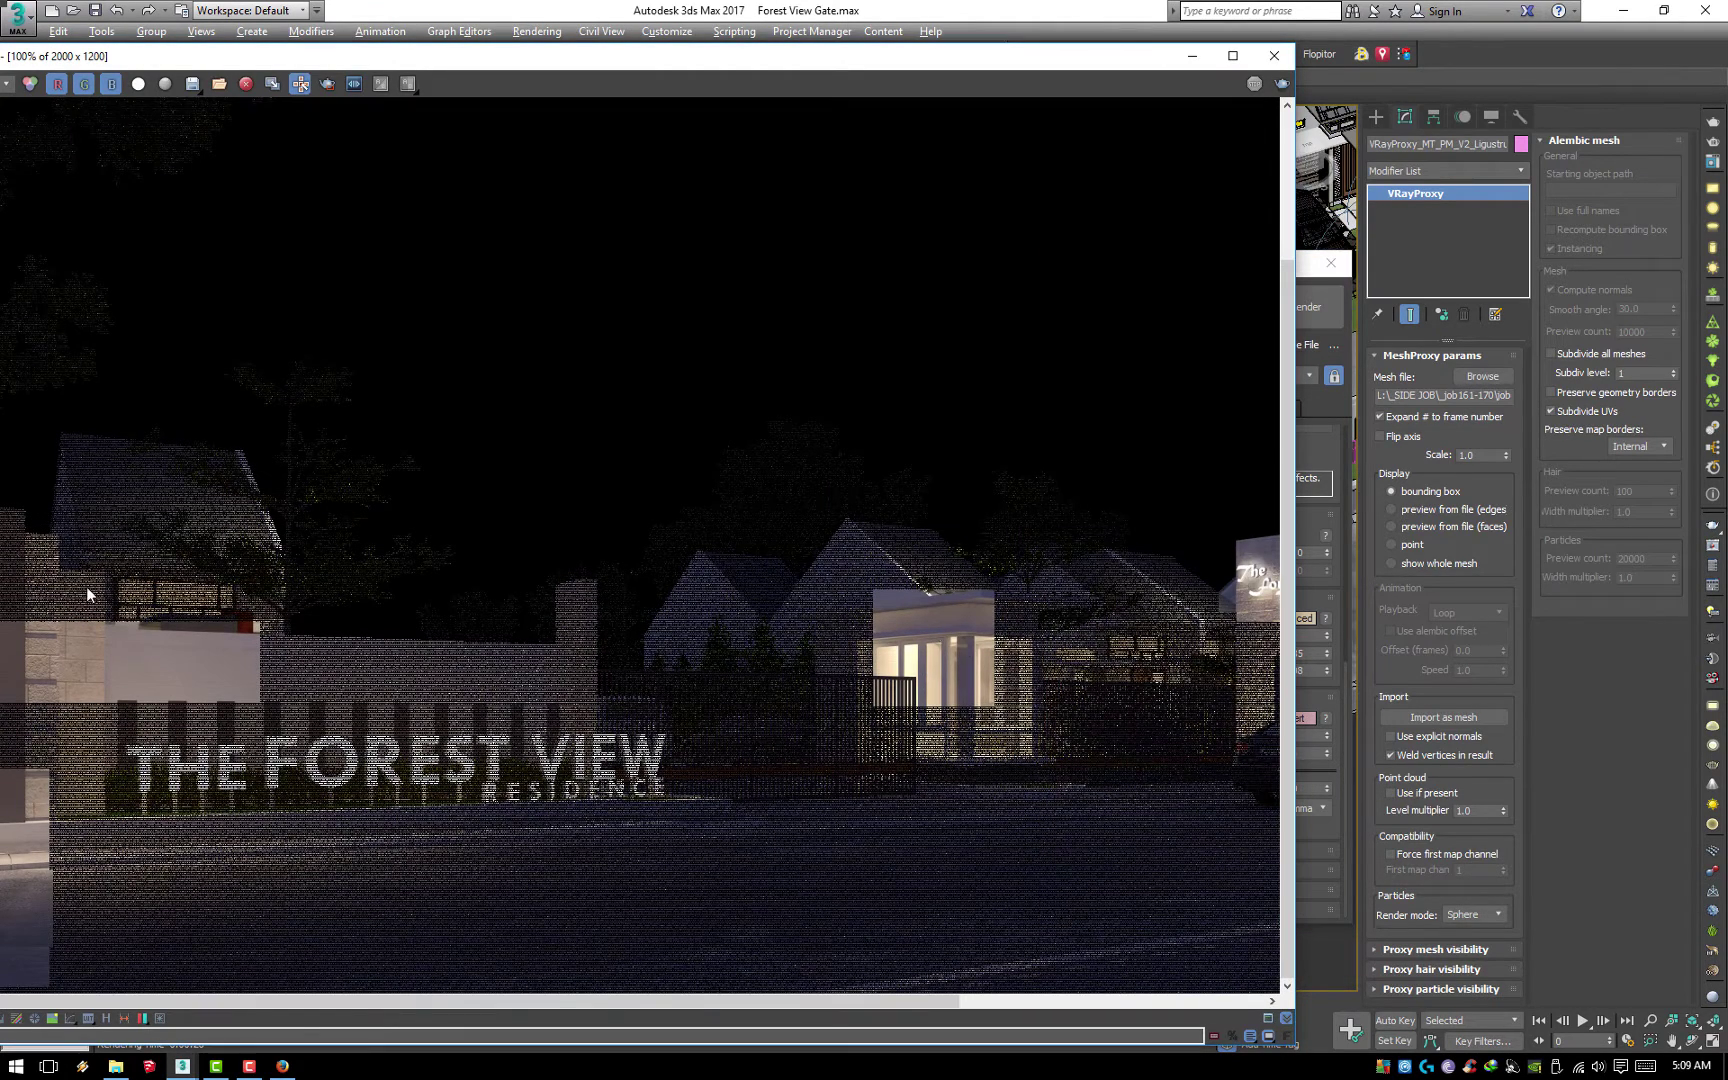
# Mark a region around the stone wall patch and render only that region
pyautogui.moveTo(324, 56); pyautogui.dragTo(741, 26)
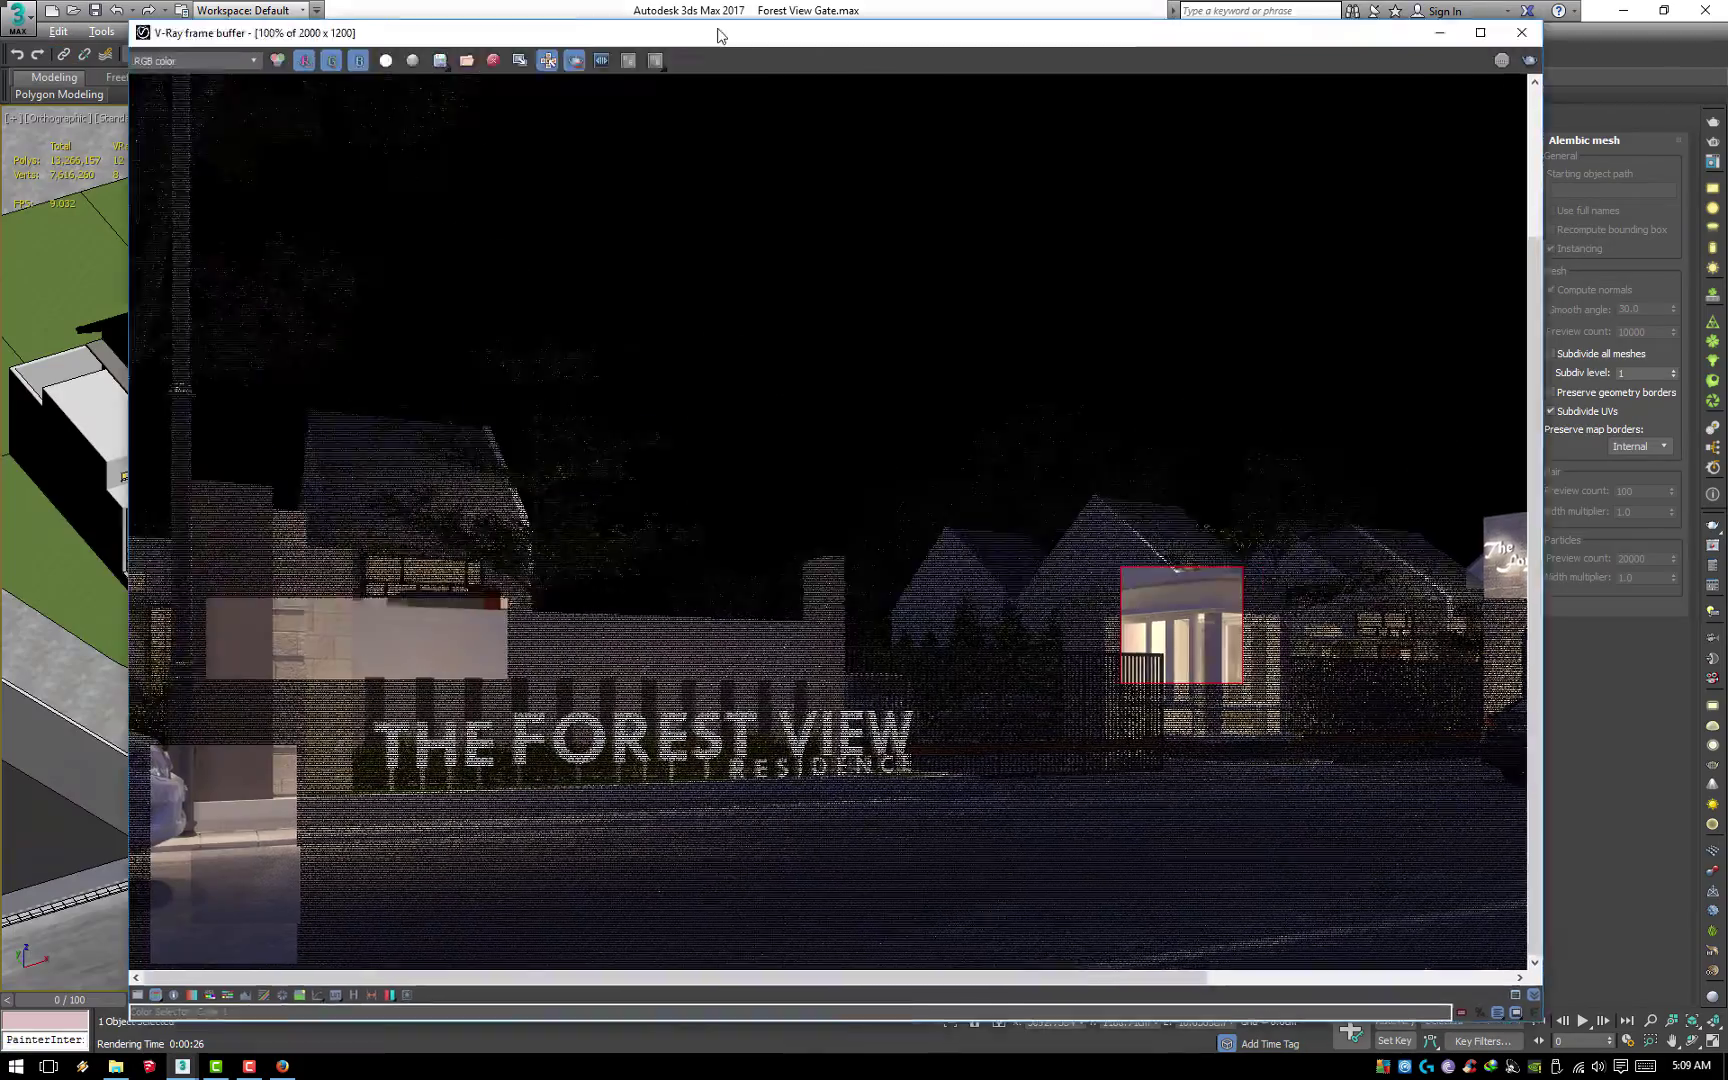
pyautogui.scroll(2, 481, 649)
pyautogui.moveTo(446, 375); pyautogui.dragTo(1015, 740)
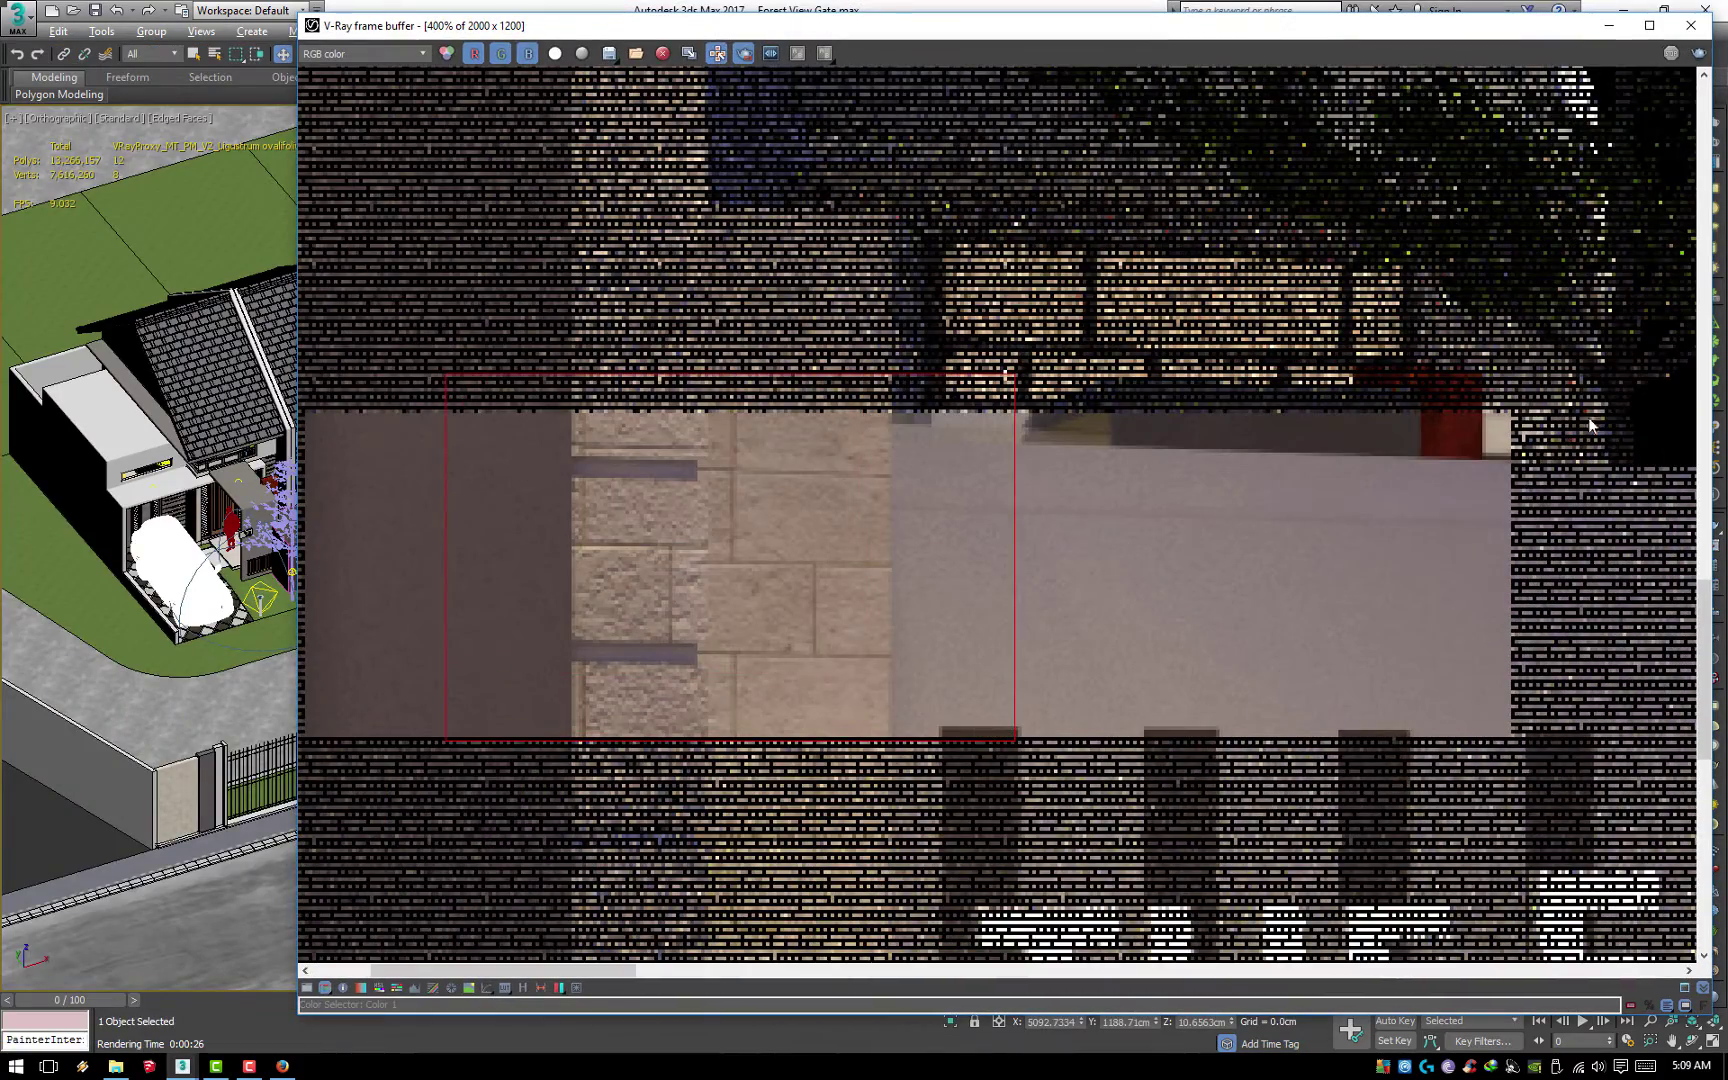
pyautogui.click(1699, 56)
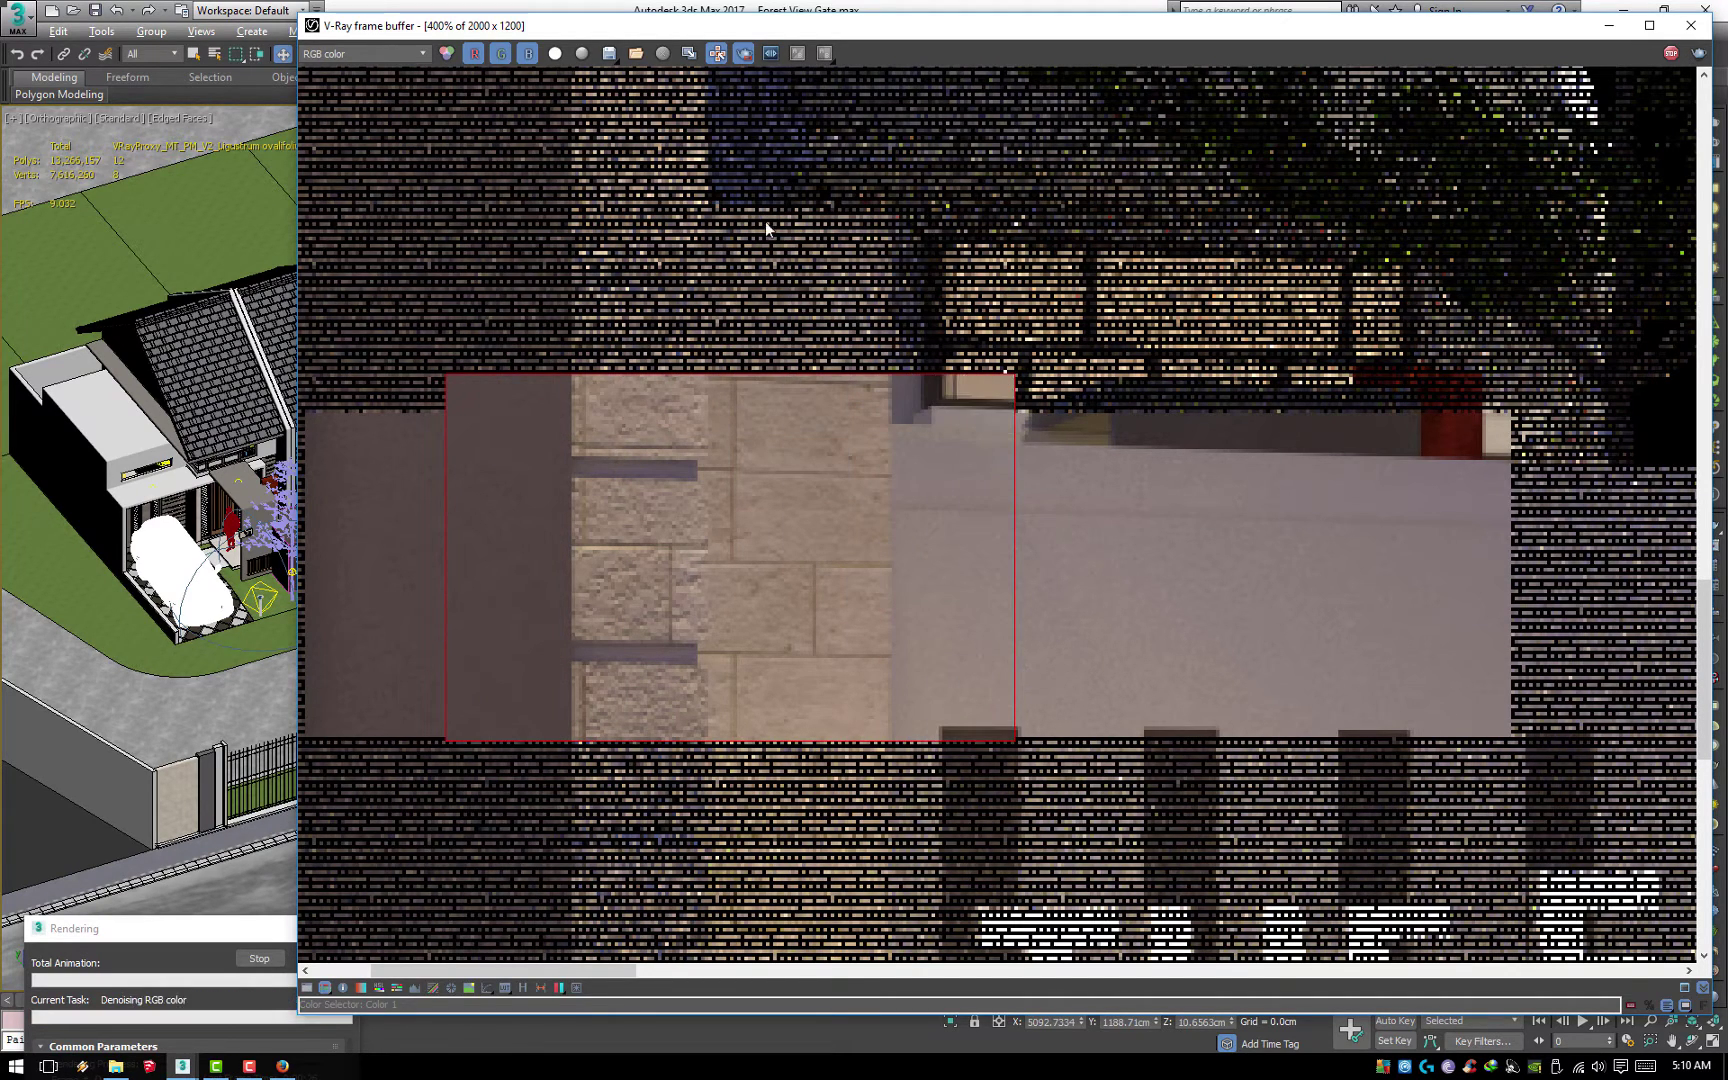
# Inspect the VRayDenoiser channel, then close the frame buffer
pyautogui.click(385, 54)
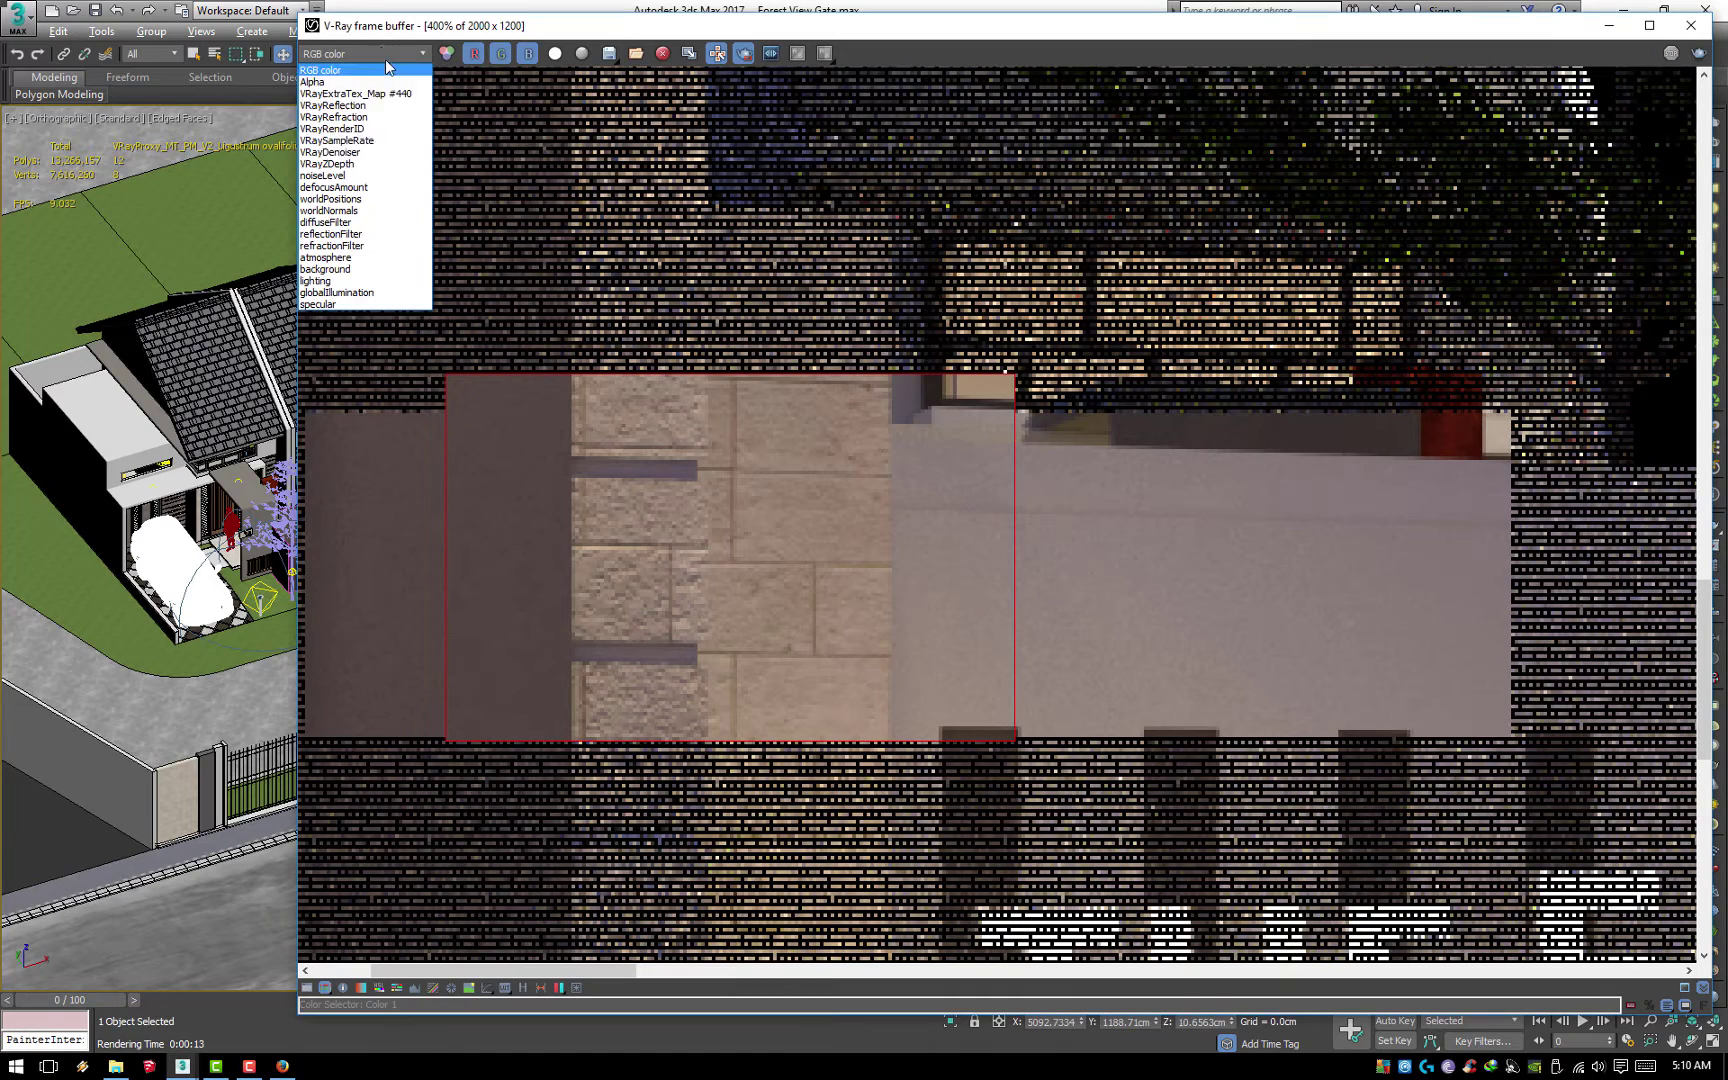
pyautogui.click(379, 152)
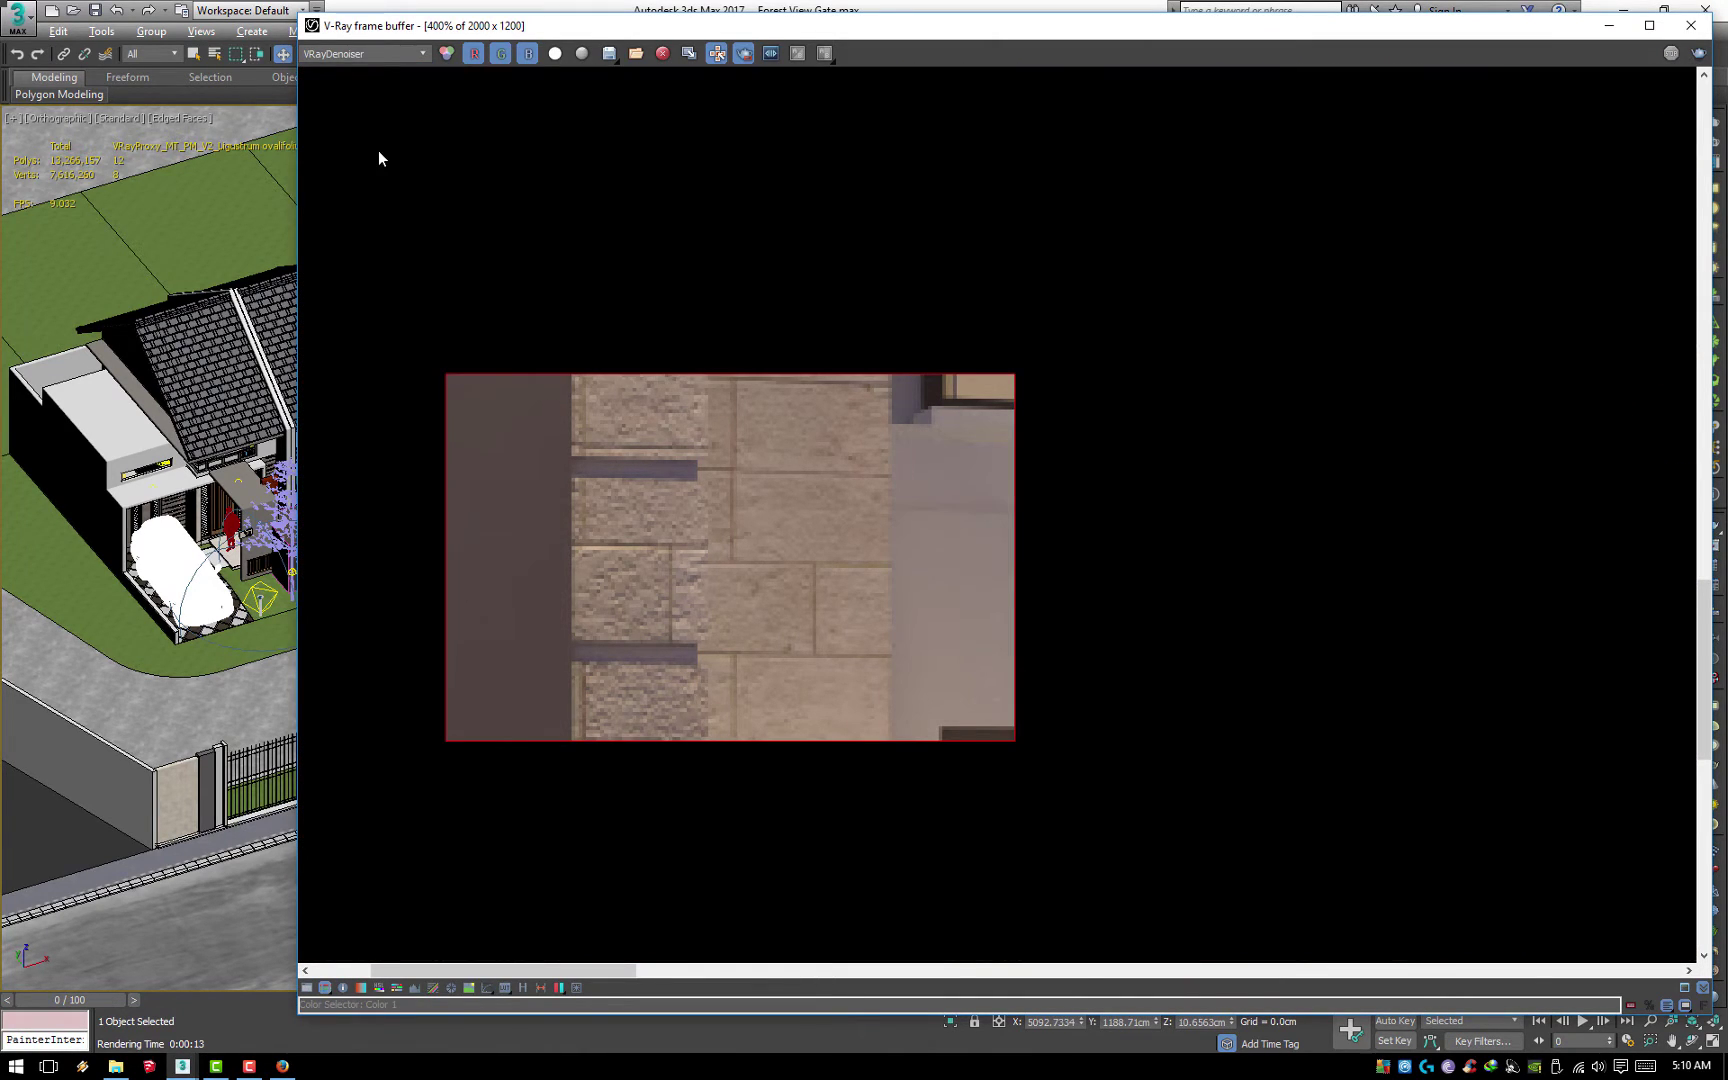
pyautogui.scroll(1, 342, 55)
pyautogui.scroll(2, 341, 55)
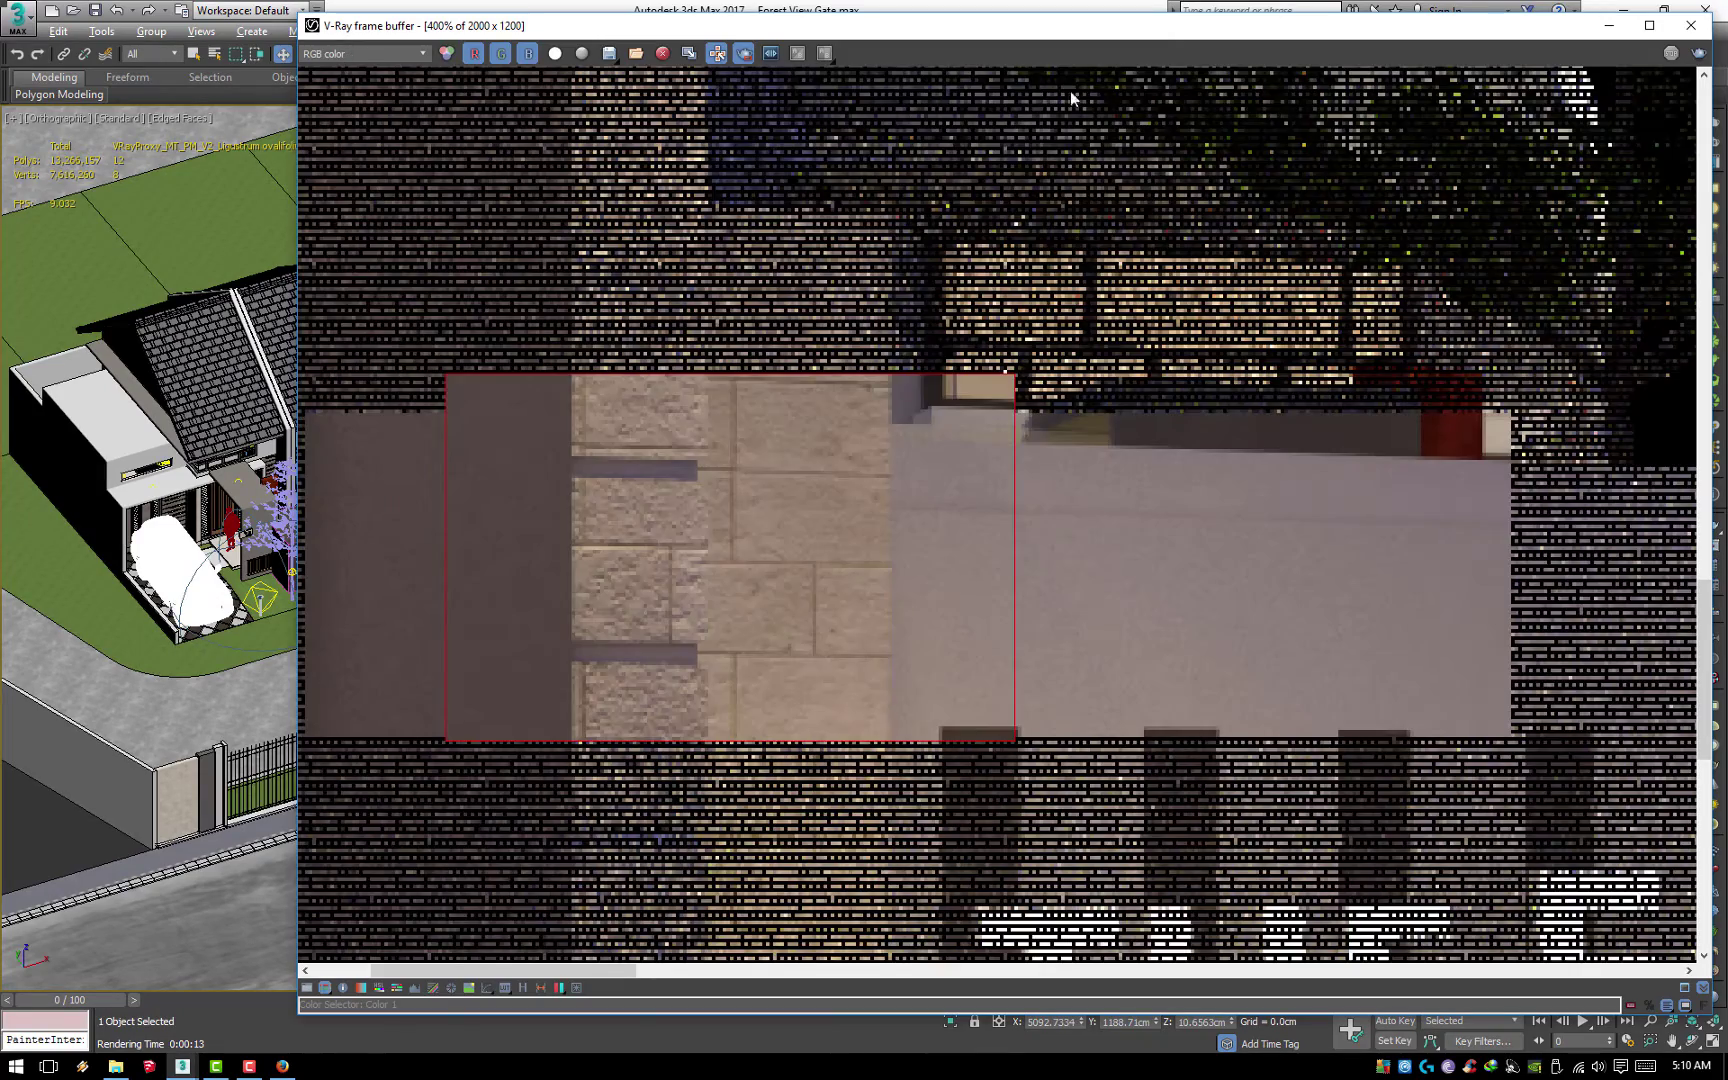
pyautogui.click(1690, 25)
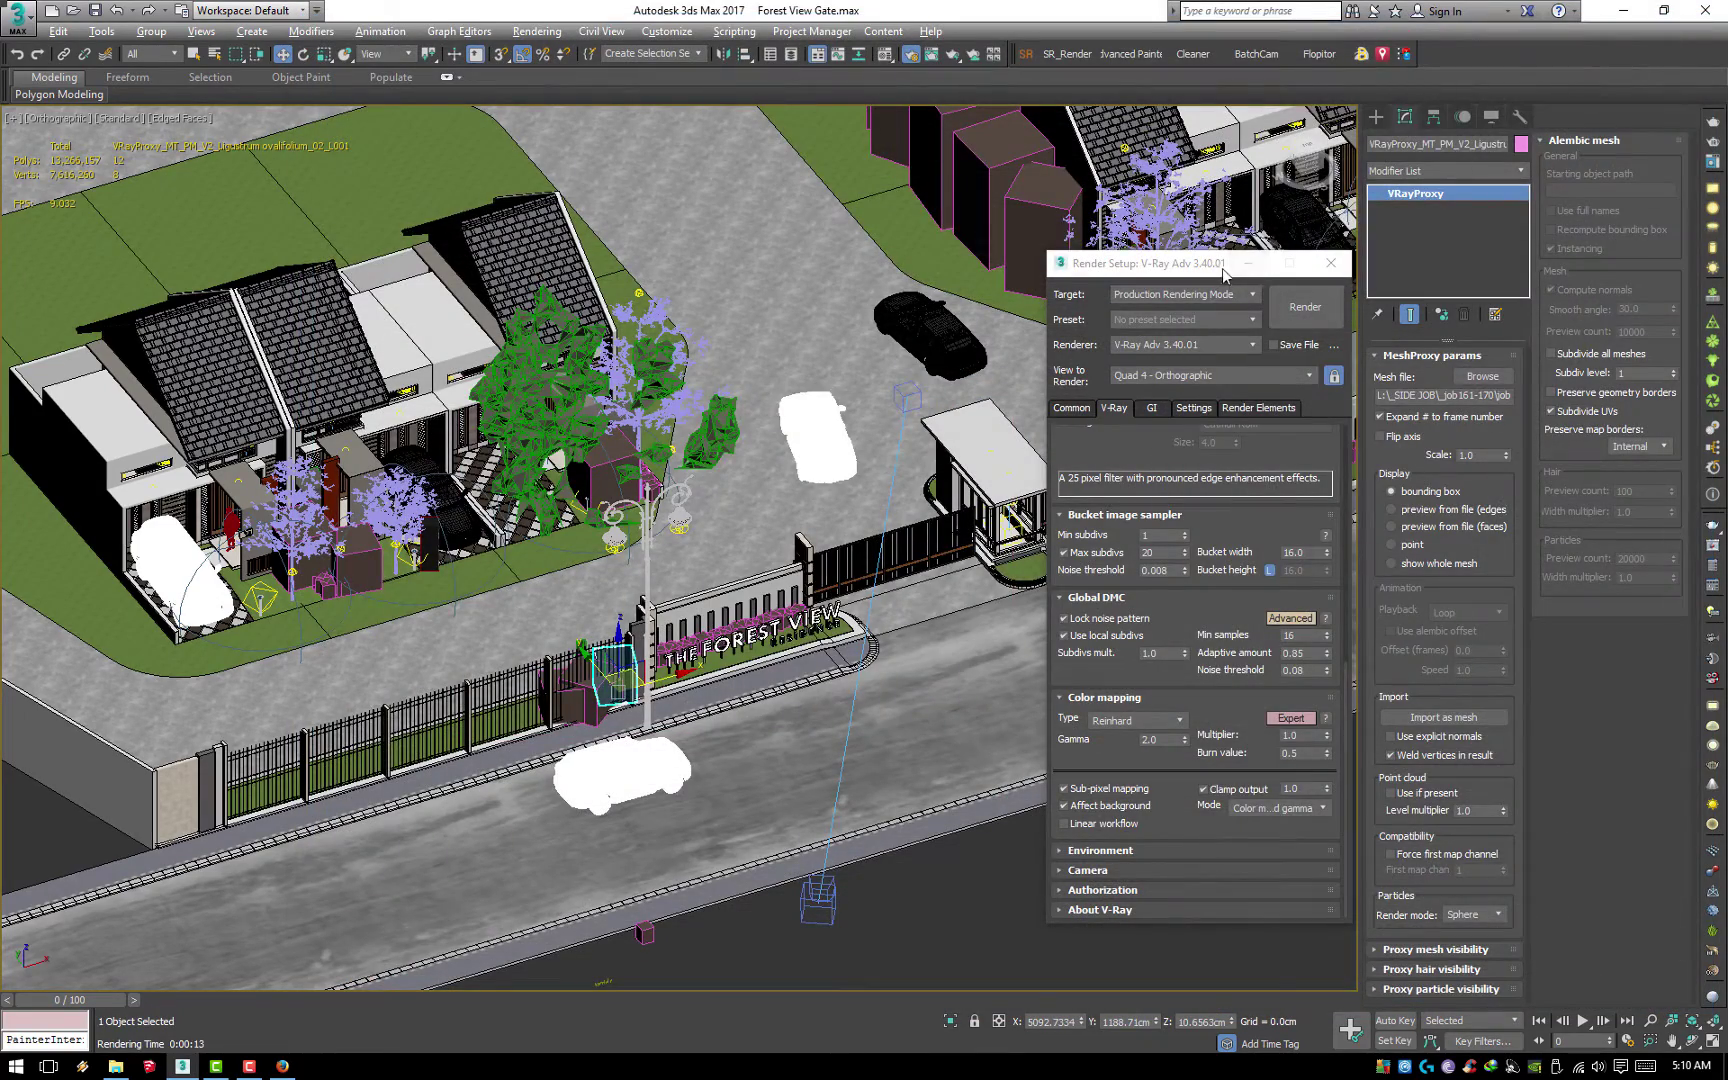
# Load the gate pillar's multi_Group_004 material into the Material Editor with the eyedropper
pyautogui.press('m')
pyautogui.scroll(2, 841, 583)
pyautogui.scroll(2, 841, 583)
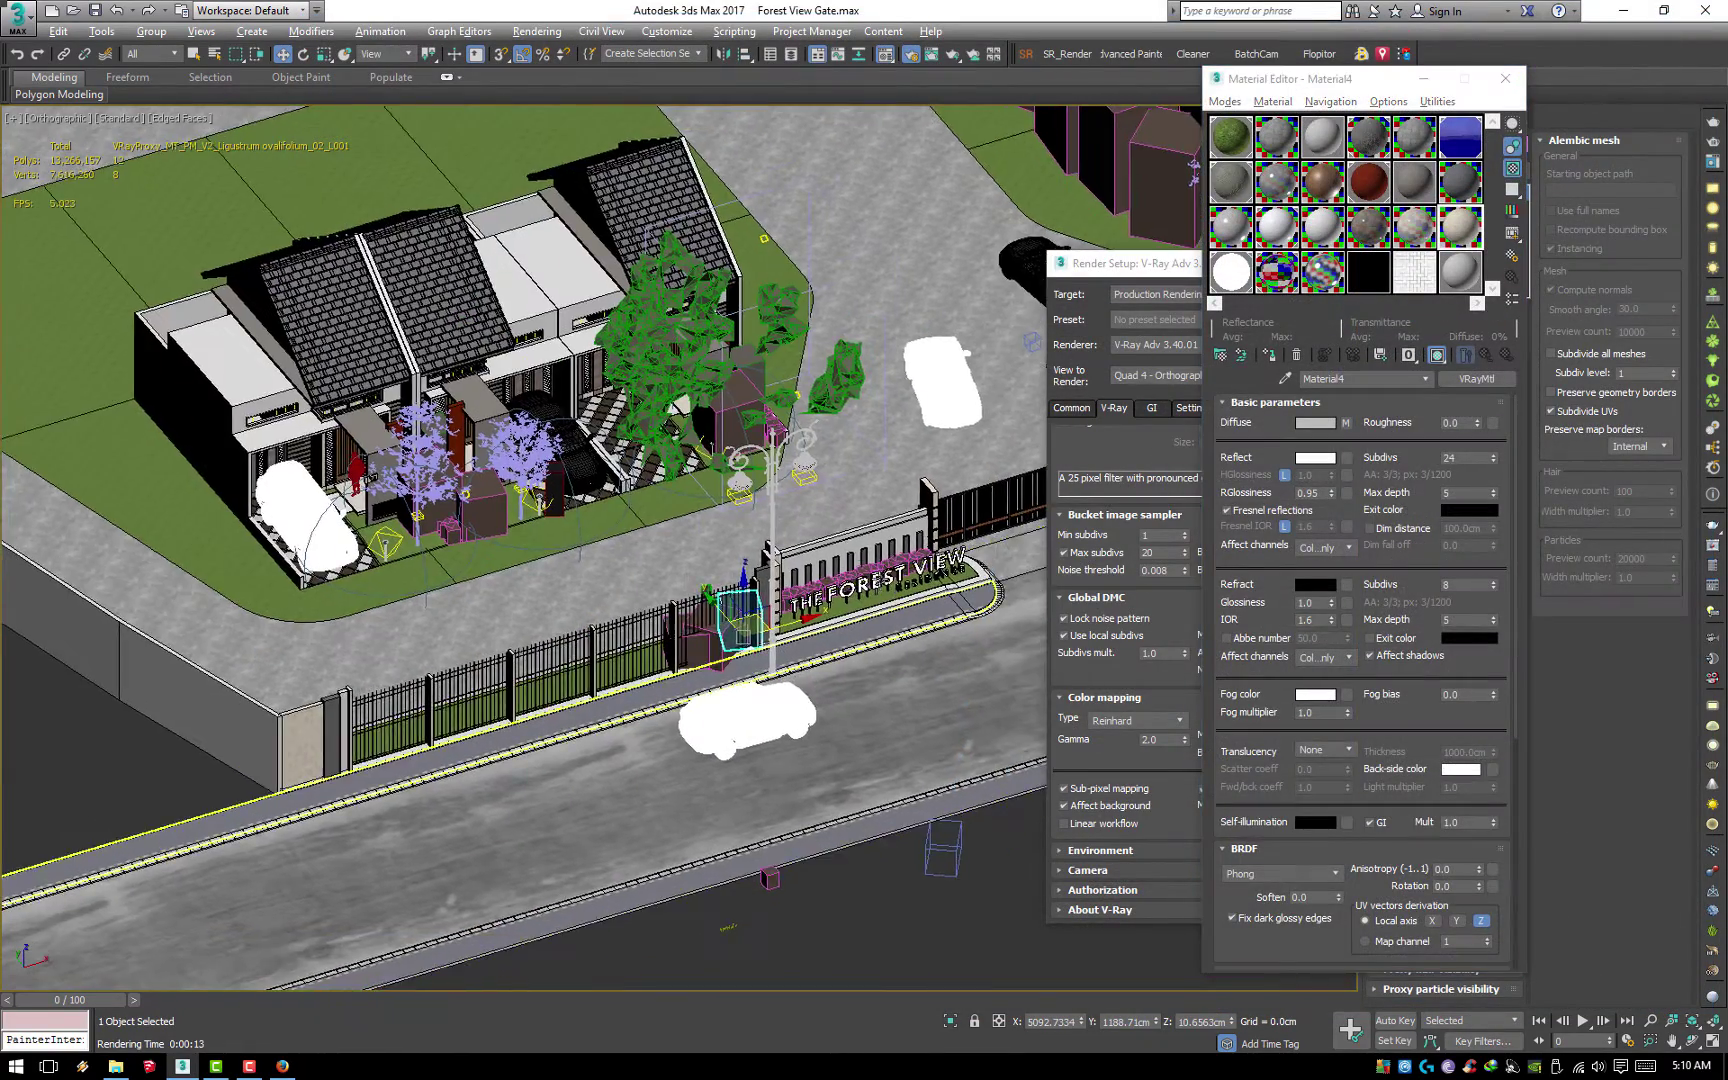
pyautogui.scroll(5, 841, 583)
pyautogui.moveTo(841, 583); pyautogui.dragTo(584, 598, button='middle')
pyautogui.scroll(3, 584, 598)
pyautogui.scroll(3, 584, 598)
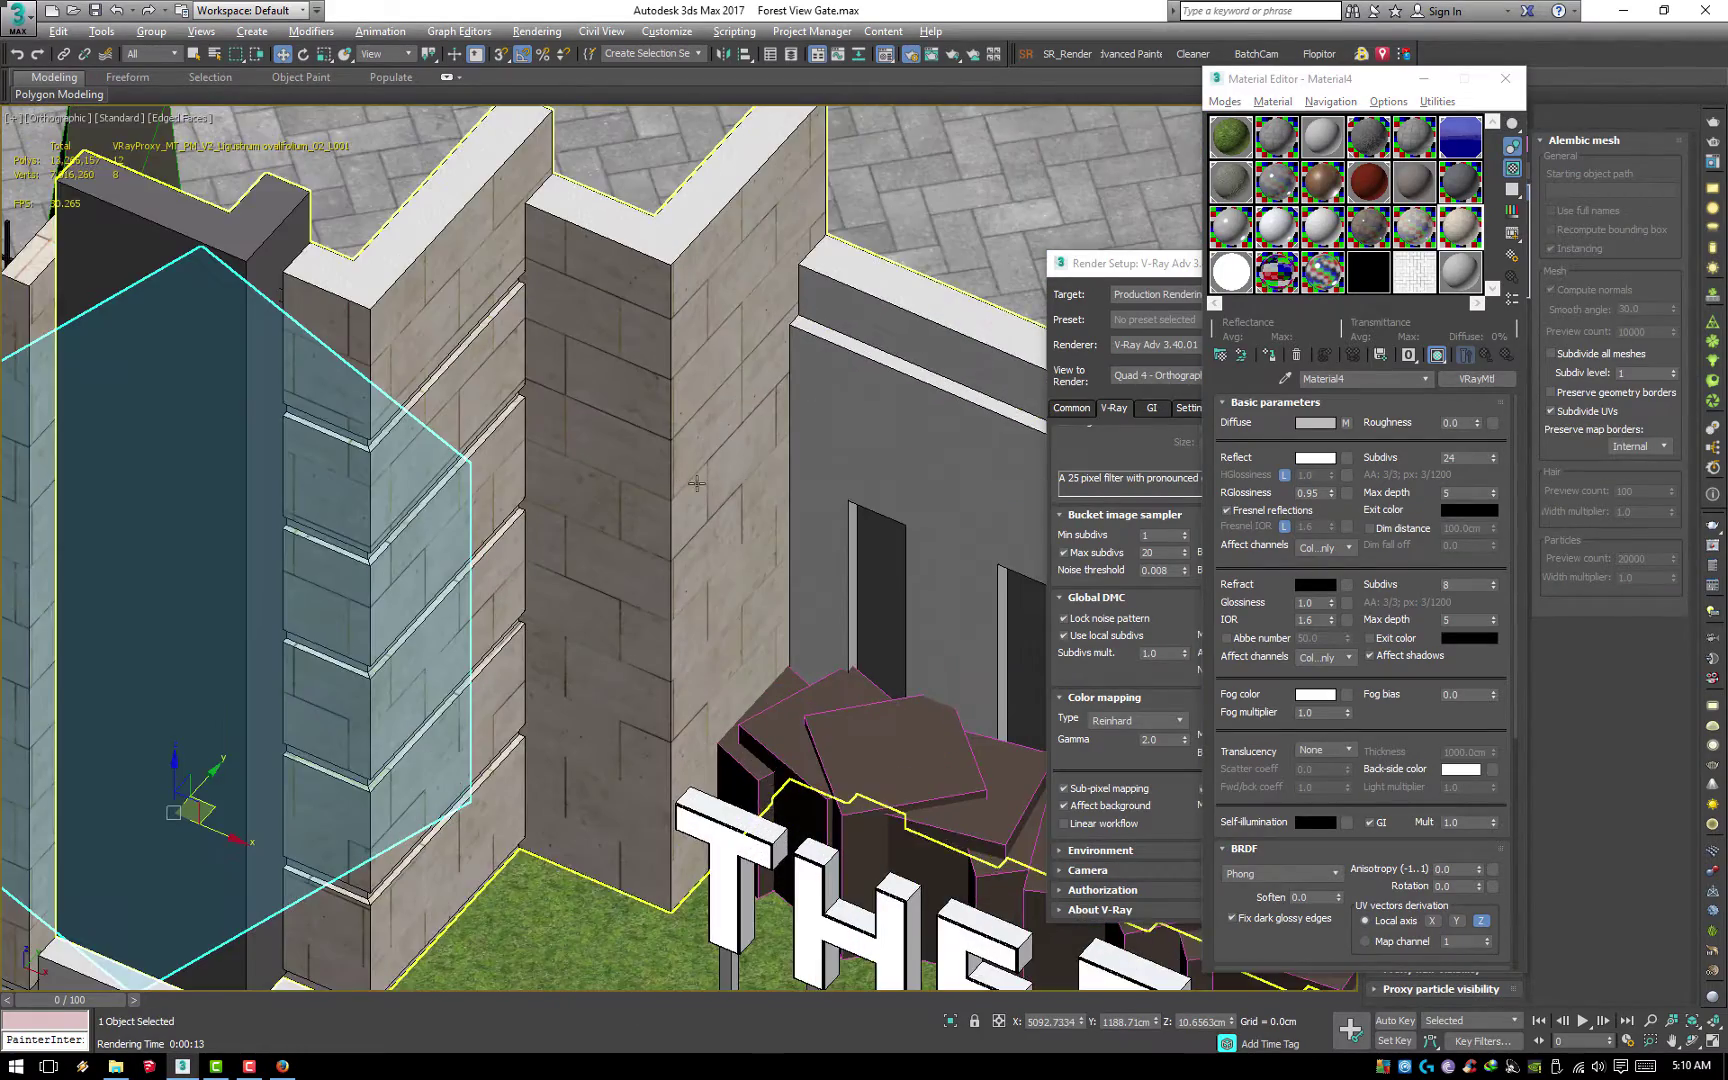
pyautogui.click(1285, 379)
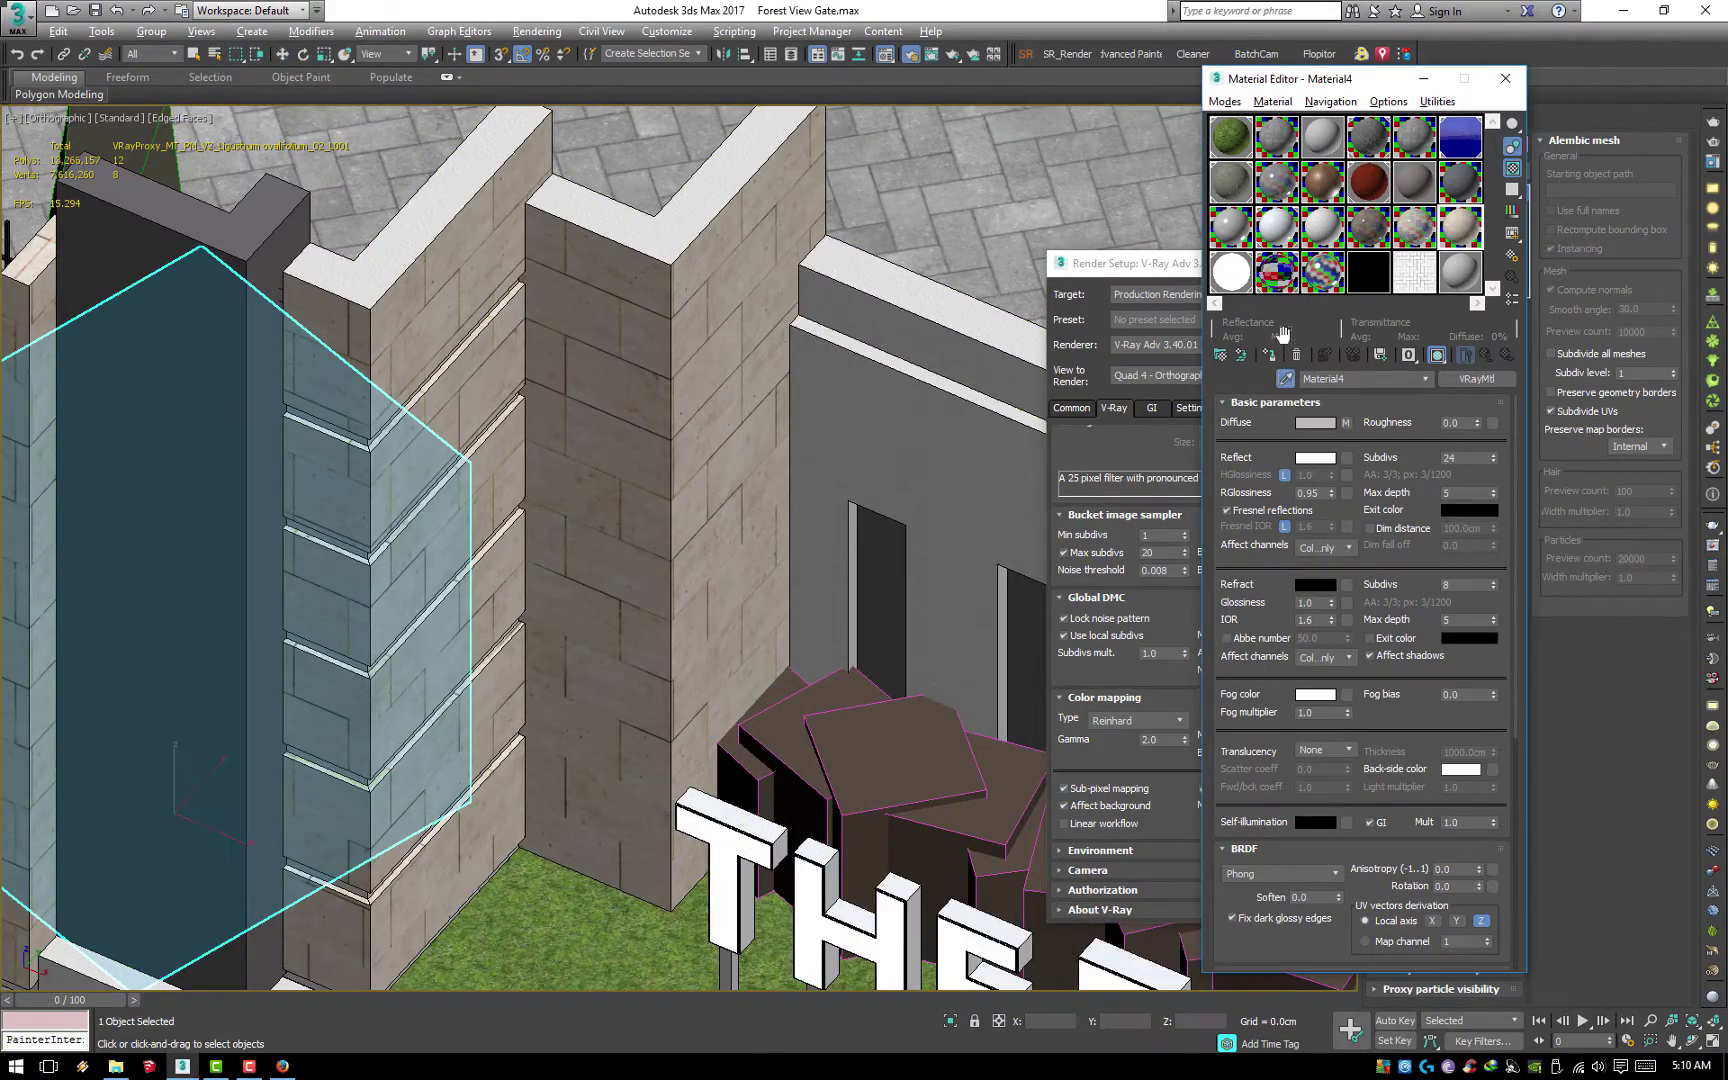
pyautogui.click(100, 920)
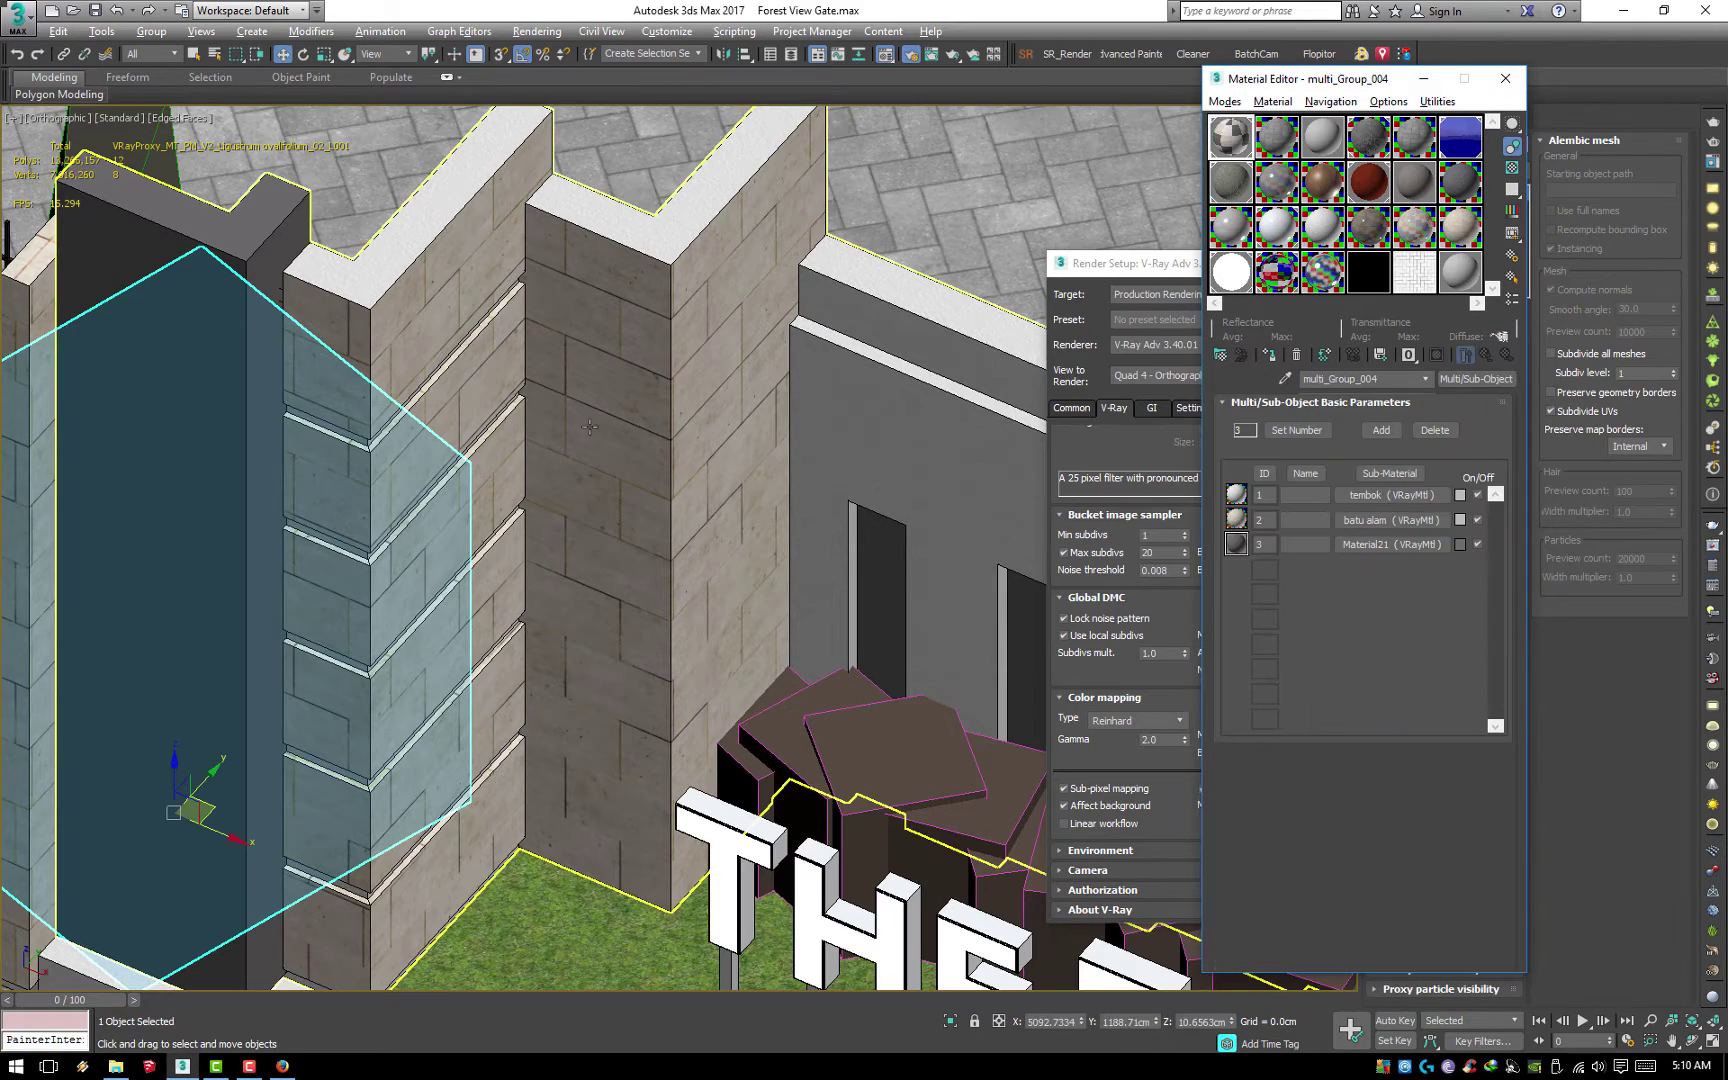
# Replace the batu alam sub-material with Material4 and re-render the wall region
pyautogui.click(1405, 518)
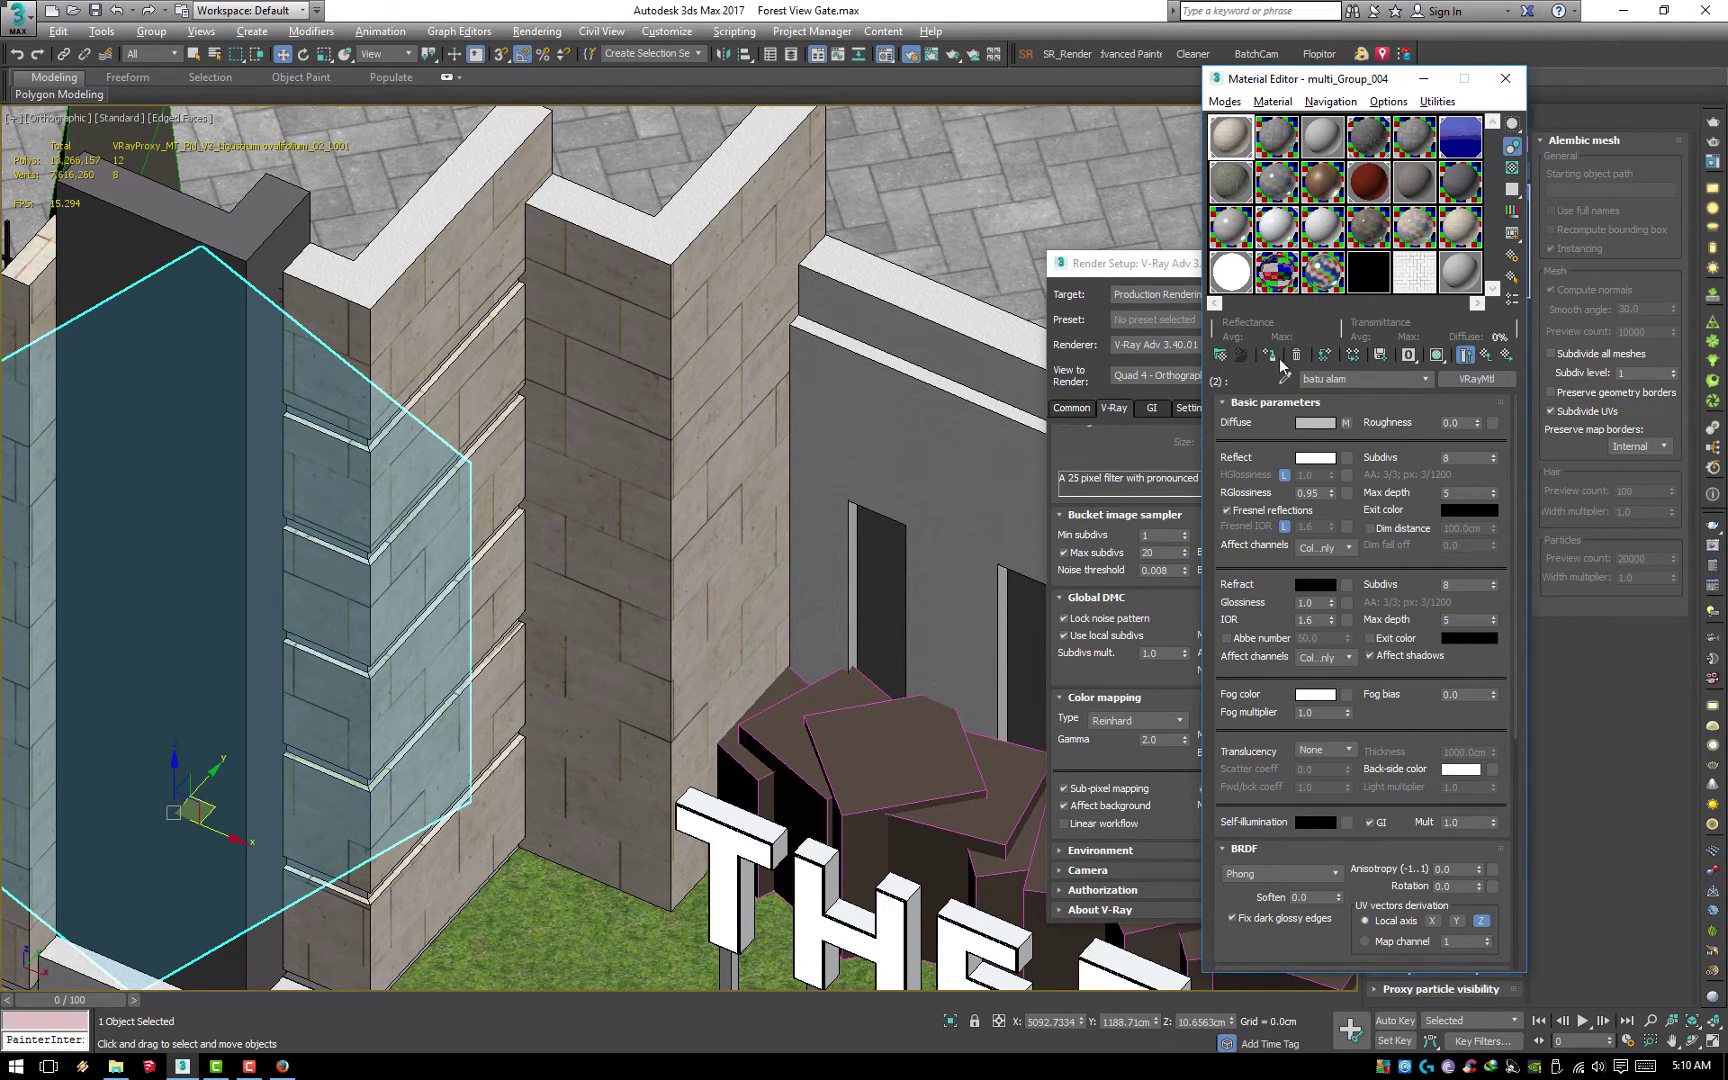
pyautogui.click(1462, 382)
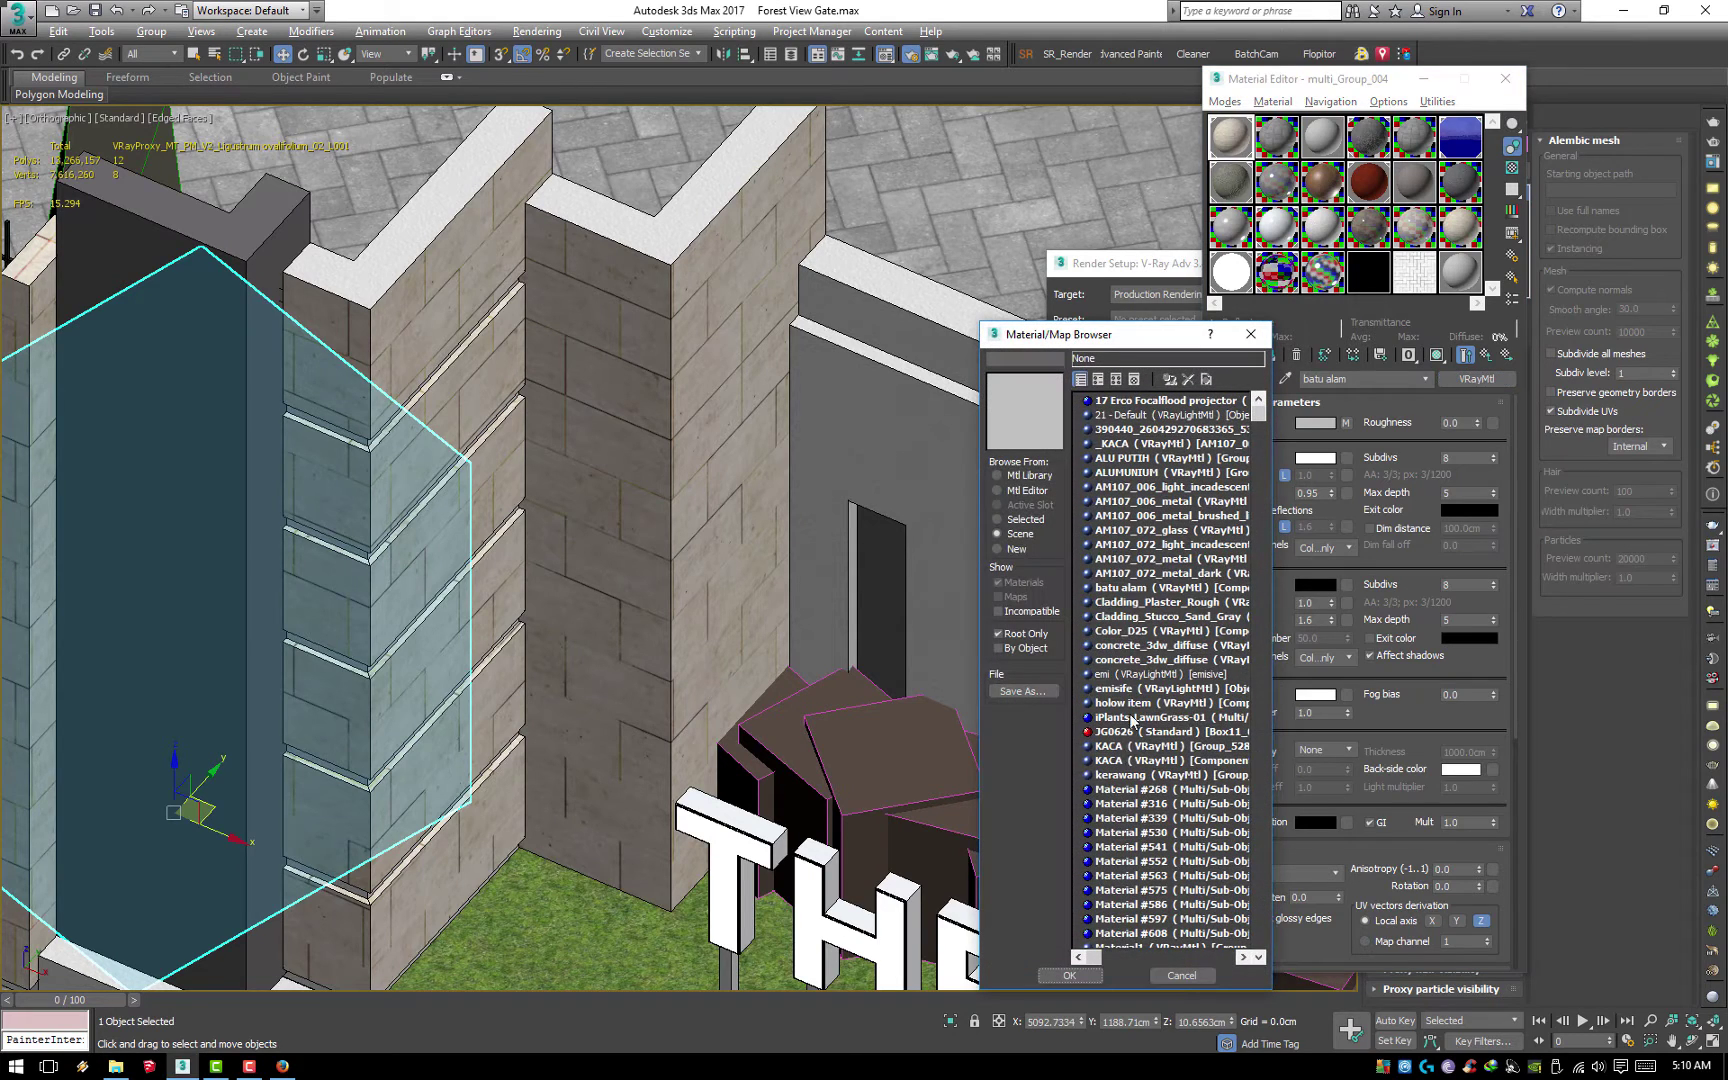
pyautogui.click(1022, 492)
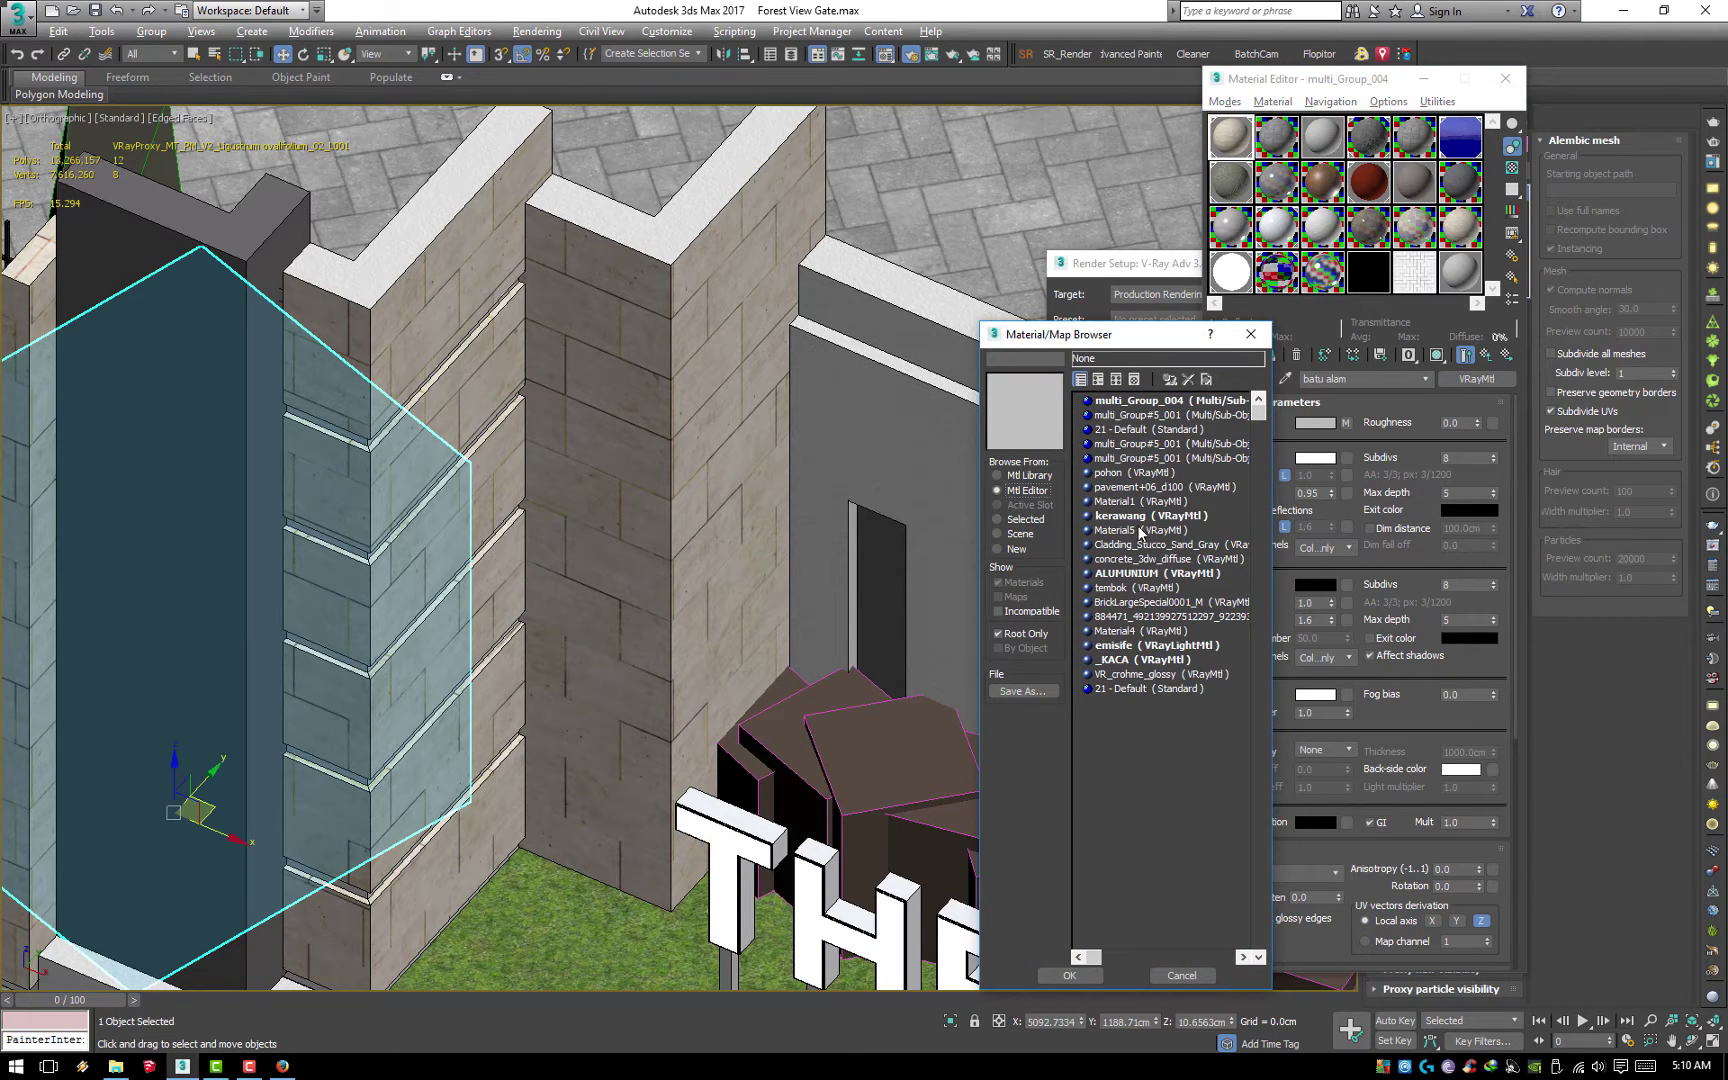
pyautogui.doubleClick(1146, 631)
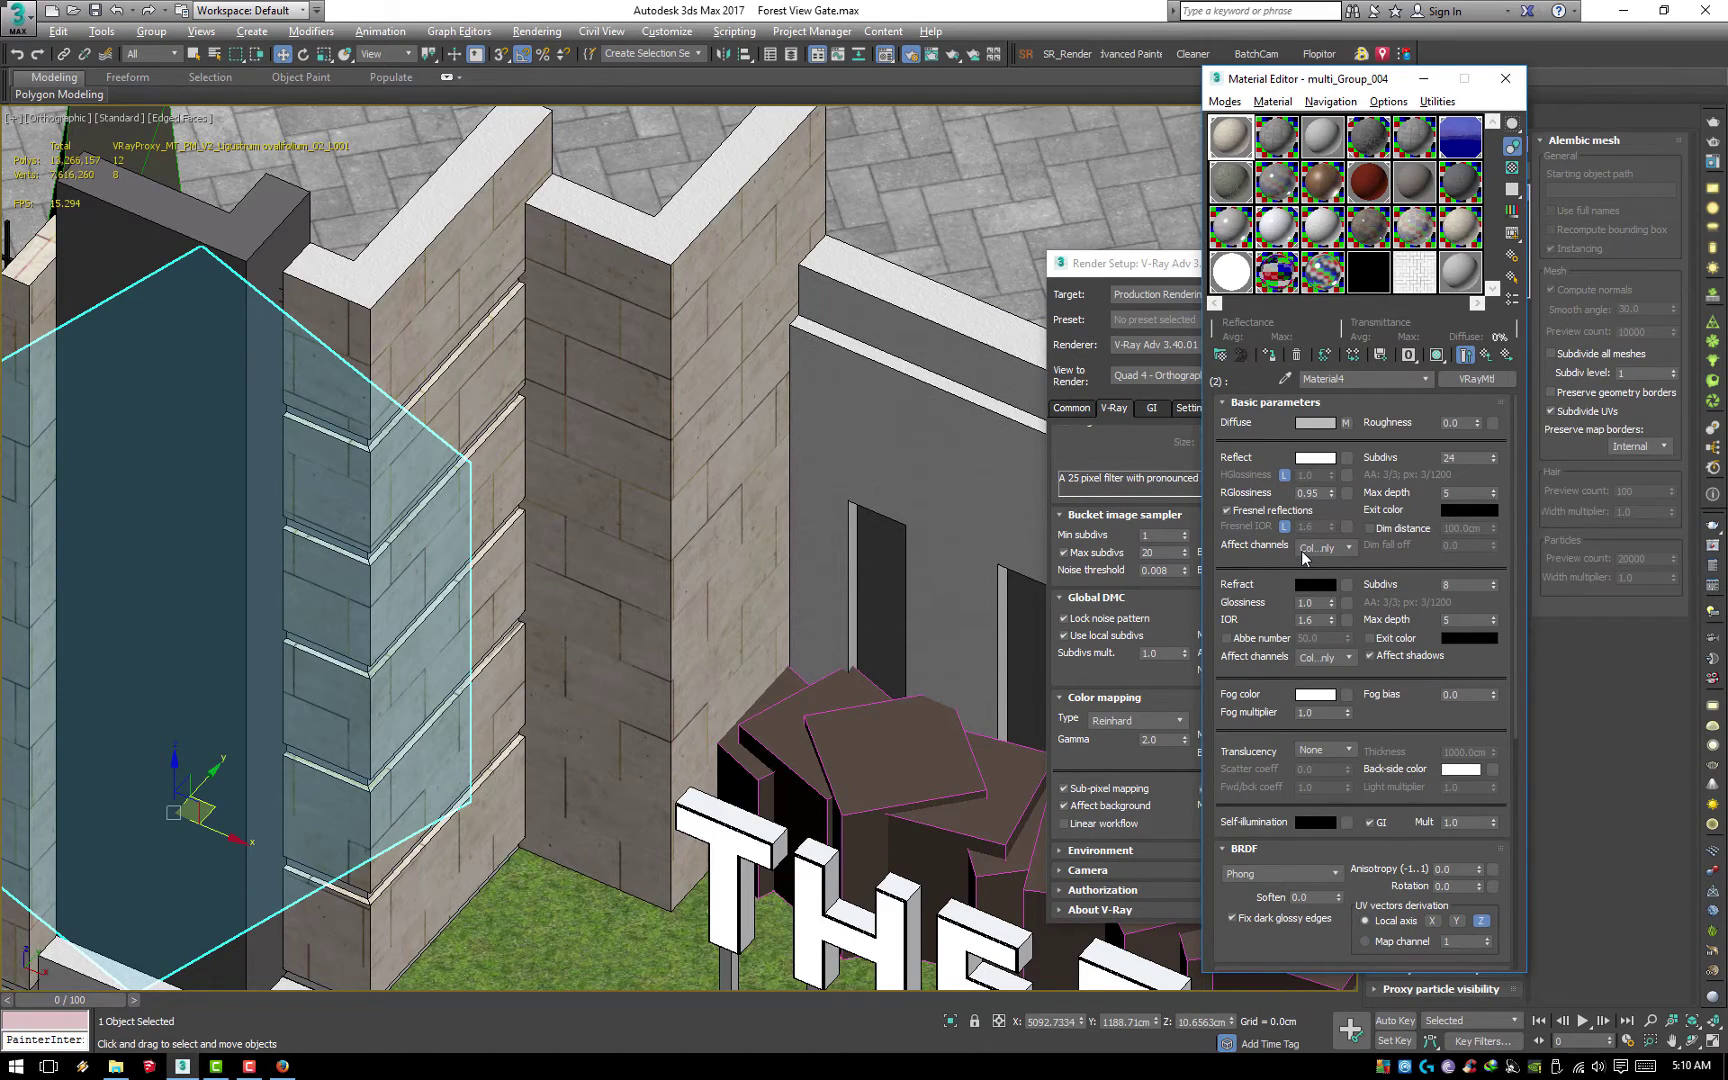
pyautogui.hotkey('shift', 'q')
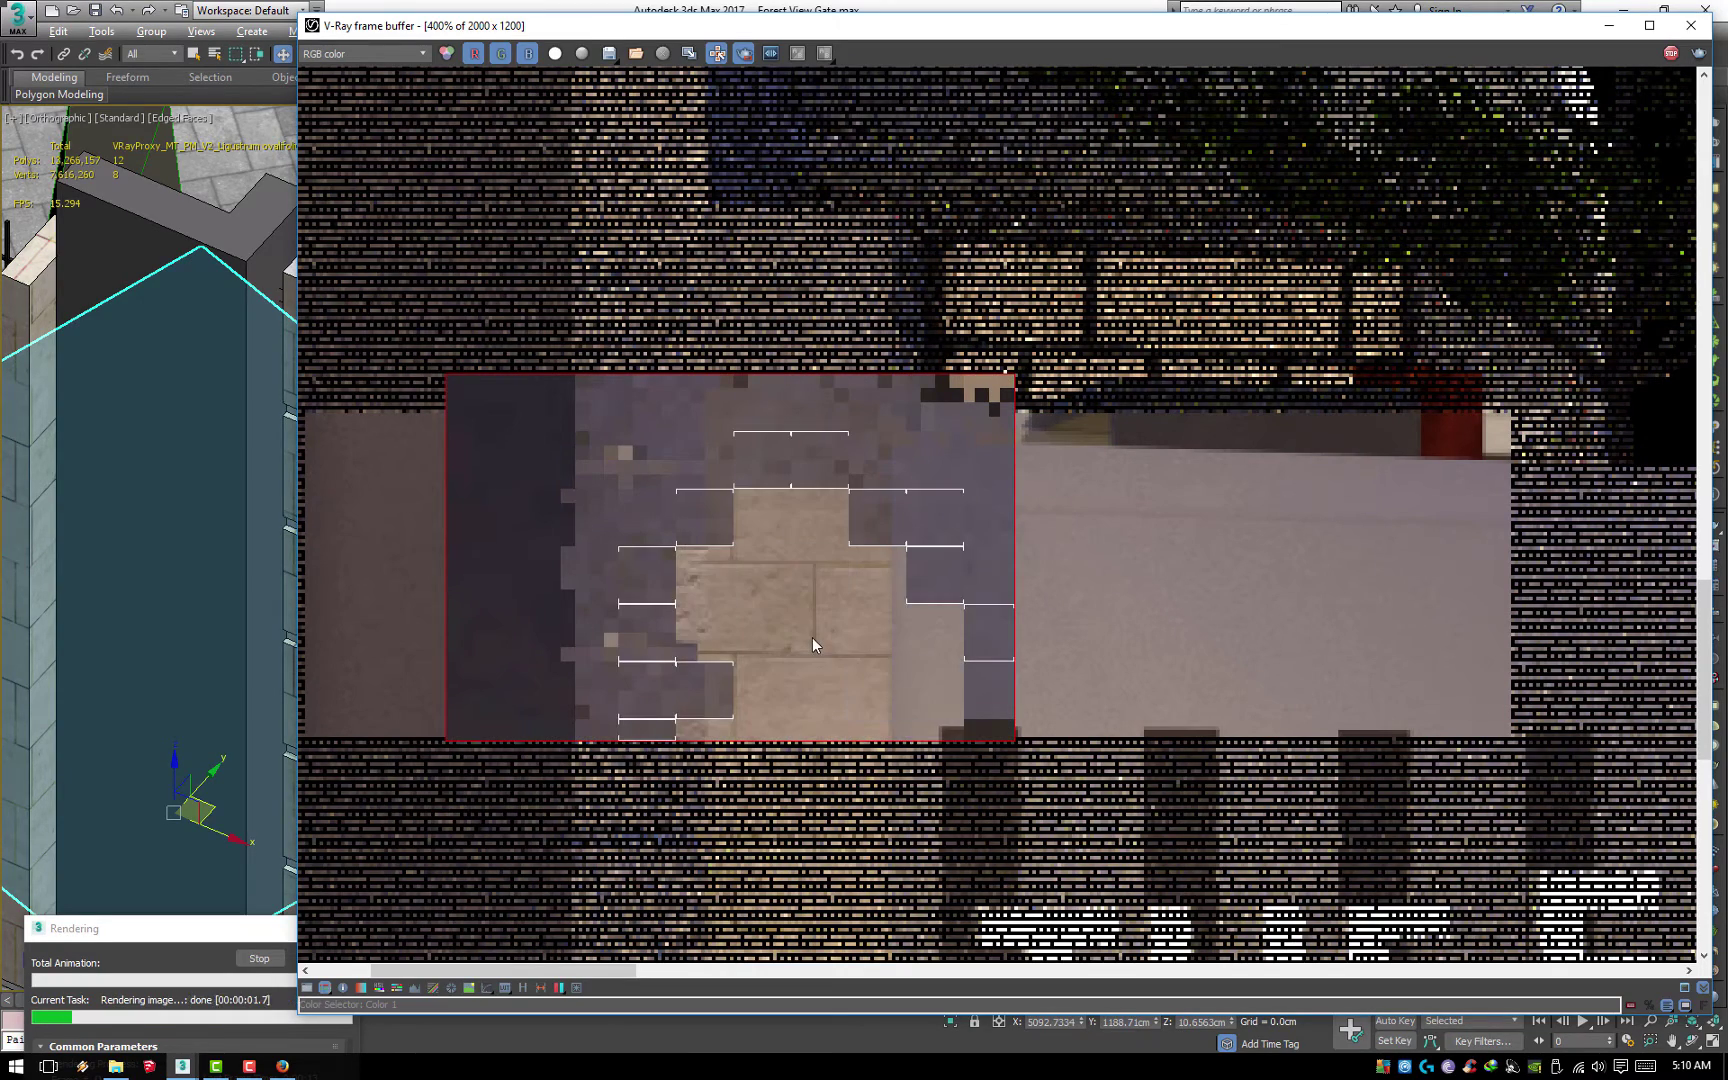
# Close the render window, go back to the multi_Group_004 material, and start a new render
pyautogui.click(1690, 25)
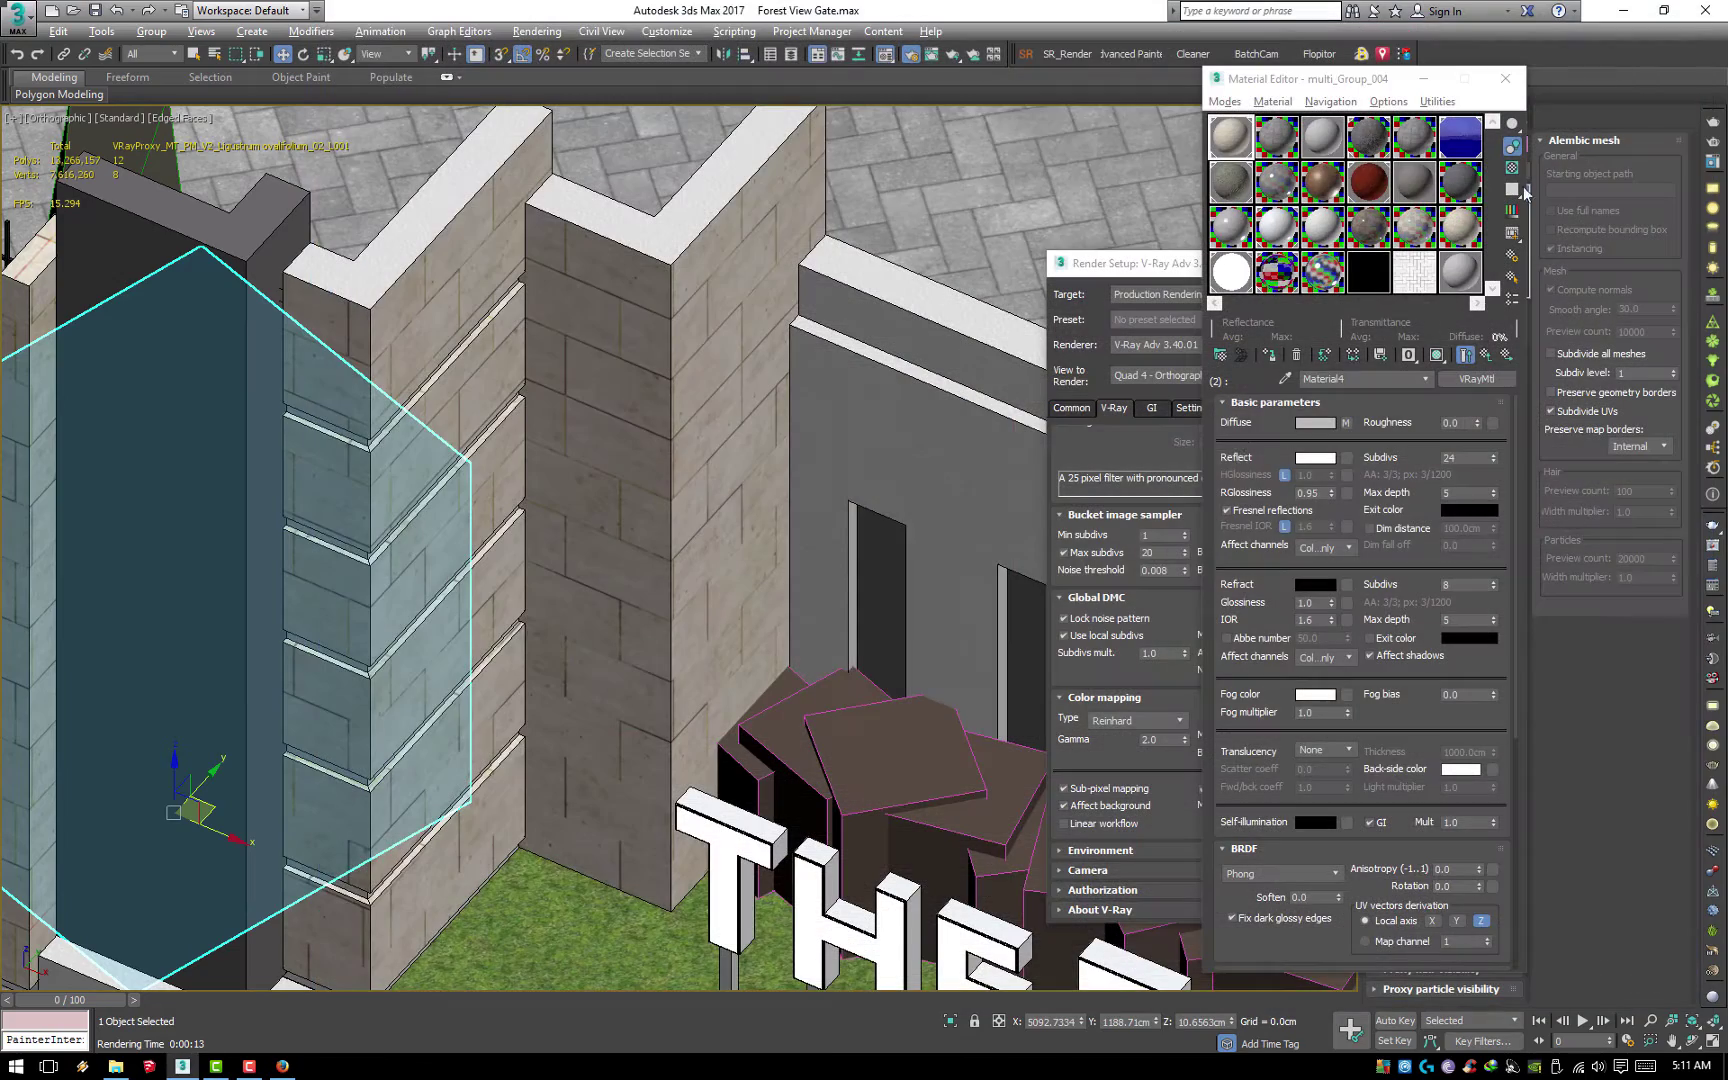
pyautogui.click(1269, 354)
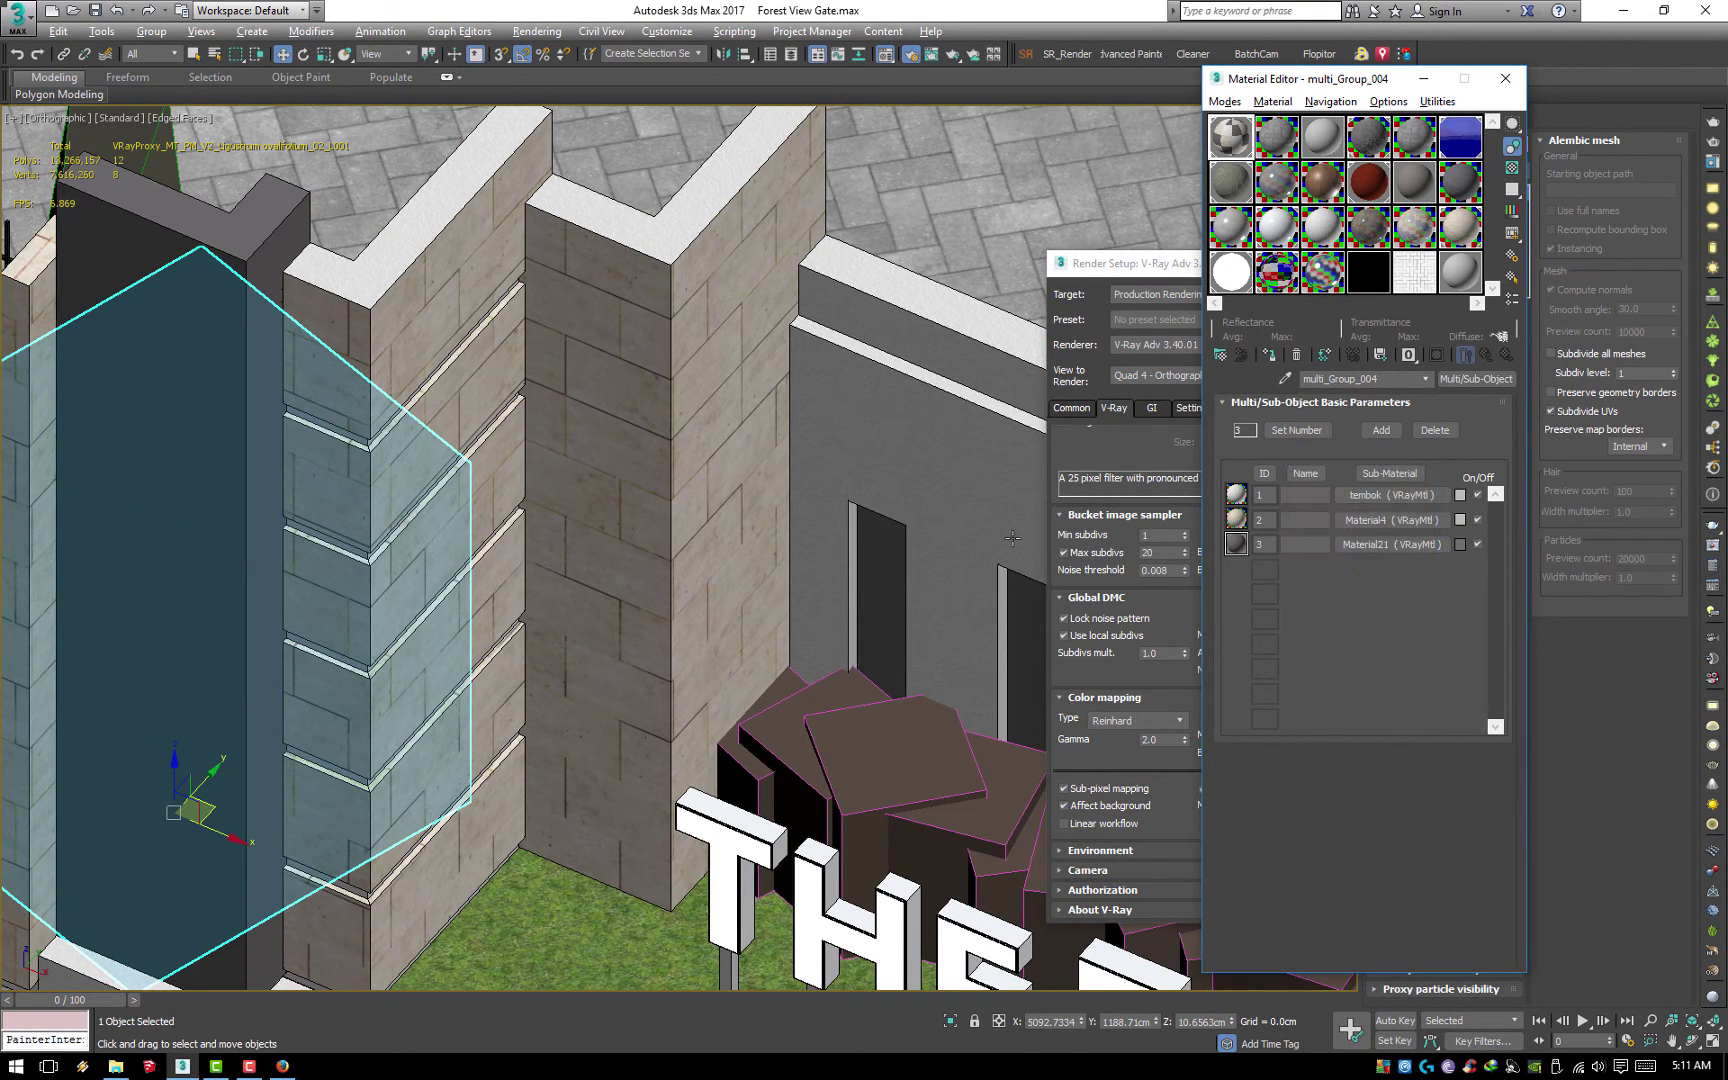
pyautogui.hotkey('shift', 'q')
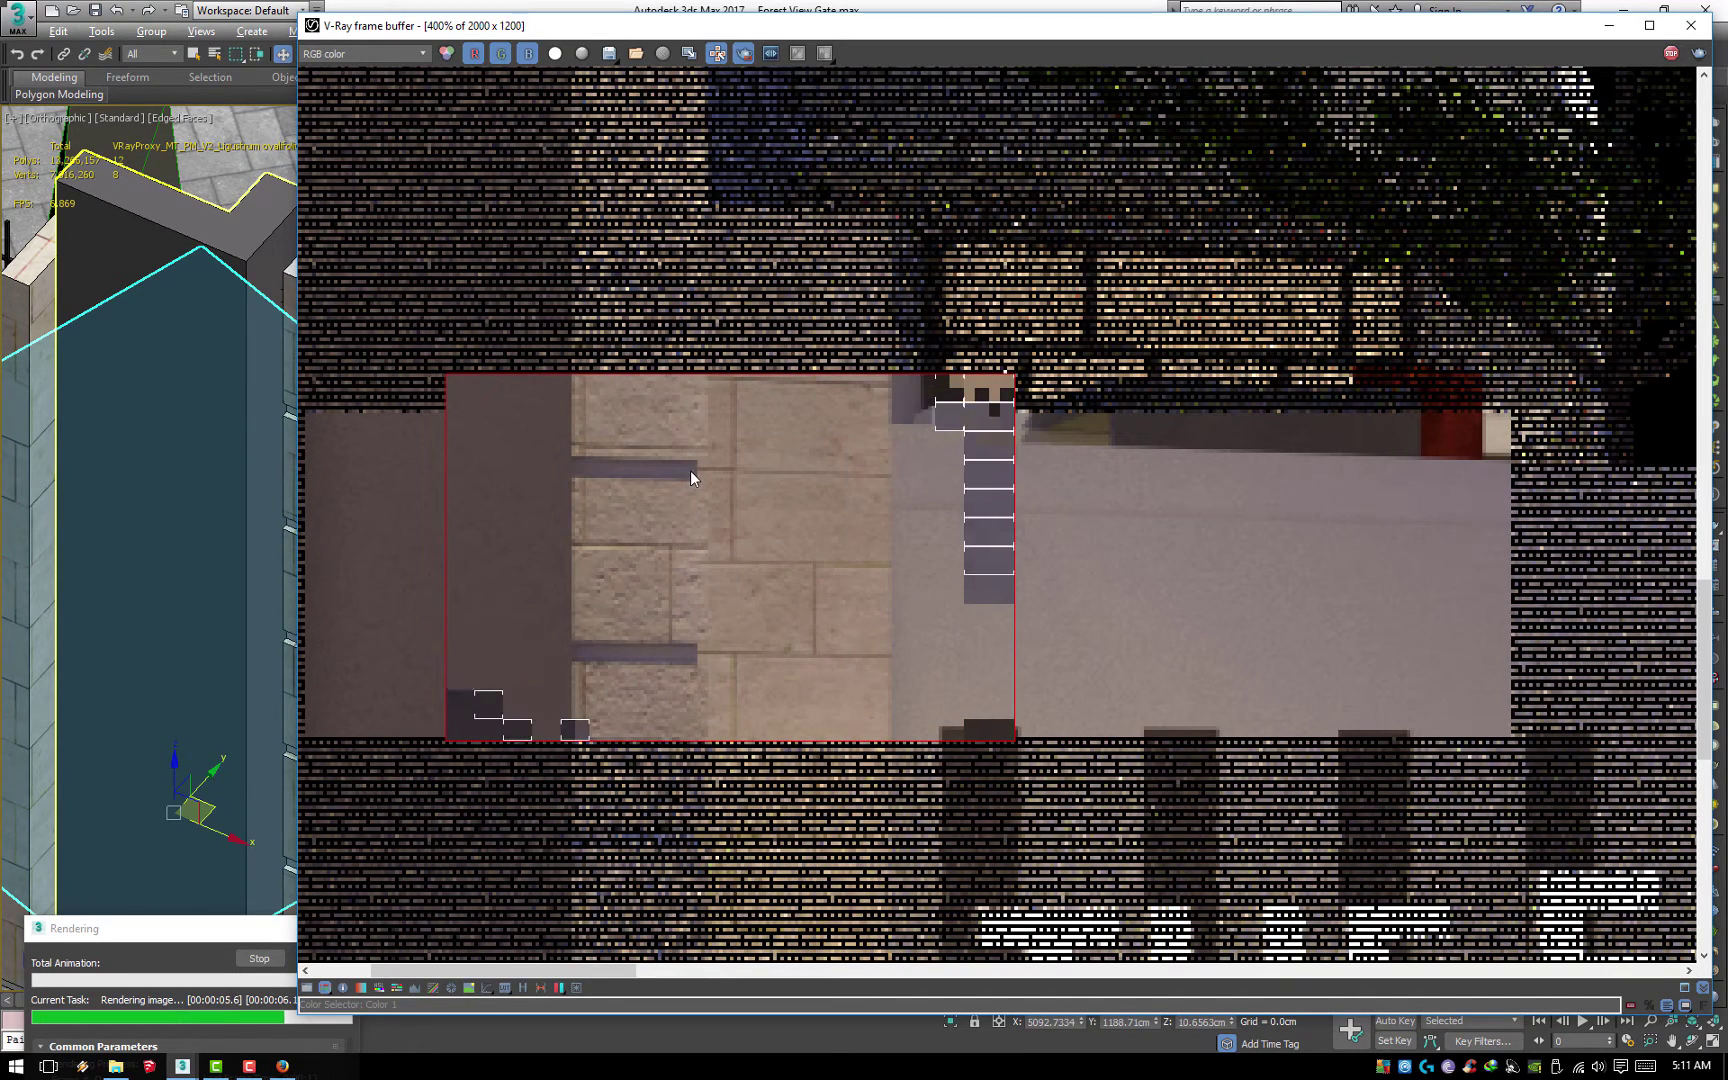
# At 100% zoom, region-render THE FOREST VIEW sign on the right gate pillar
pyautogui.doubleClick(859, 607)
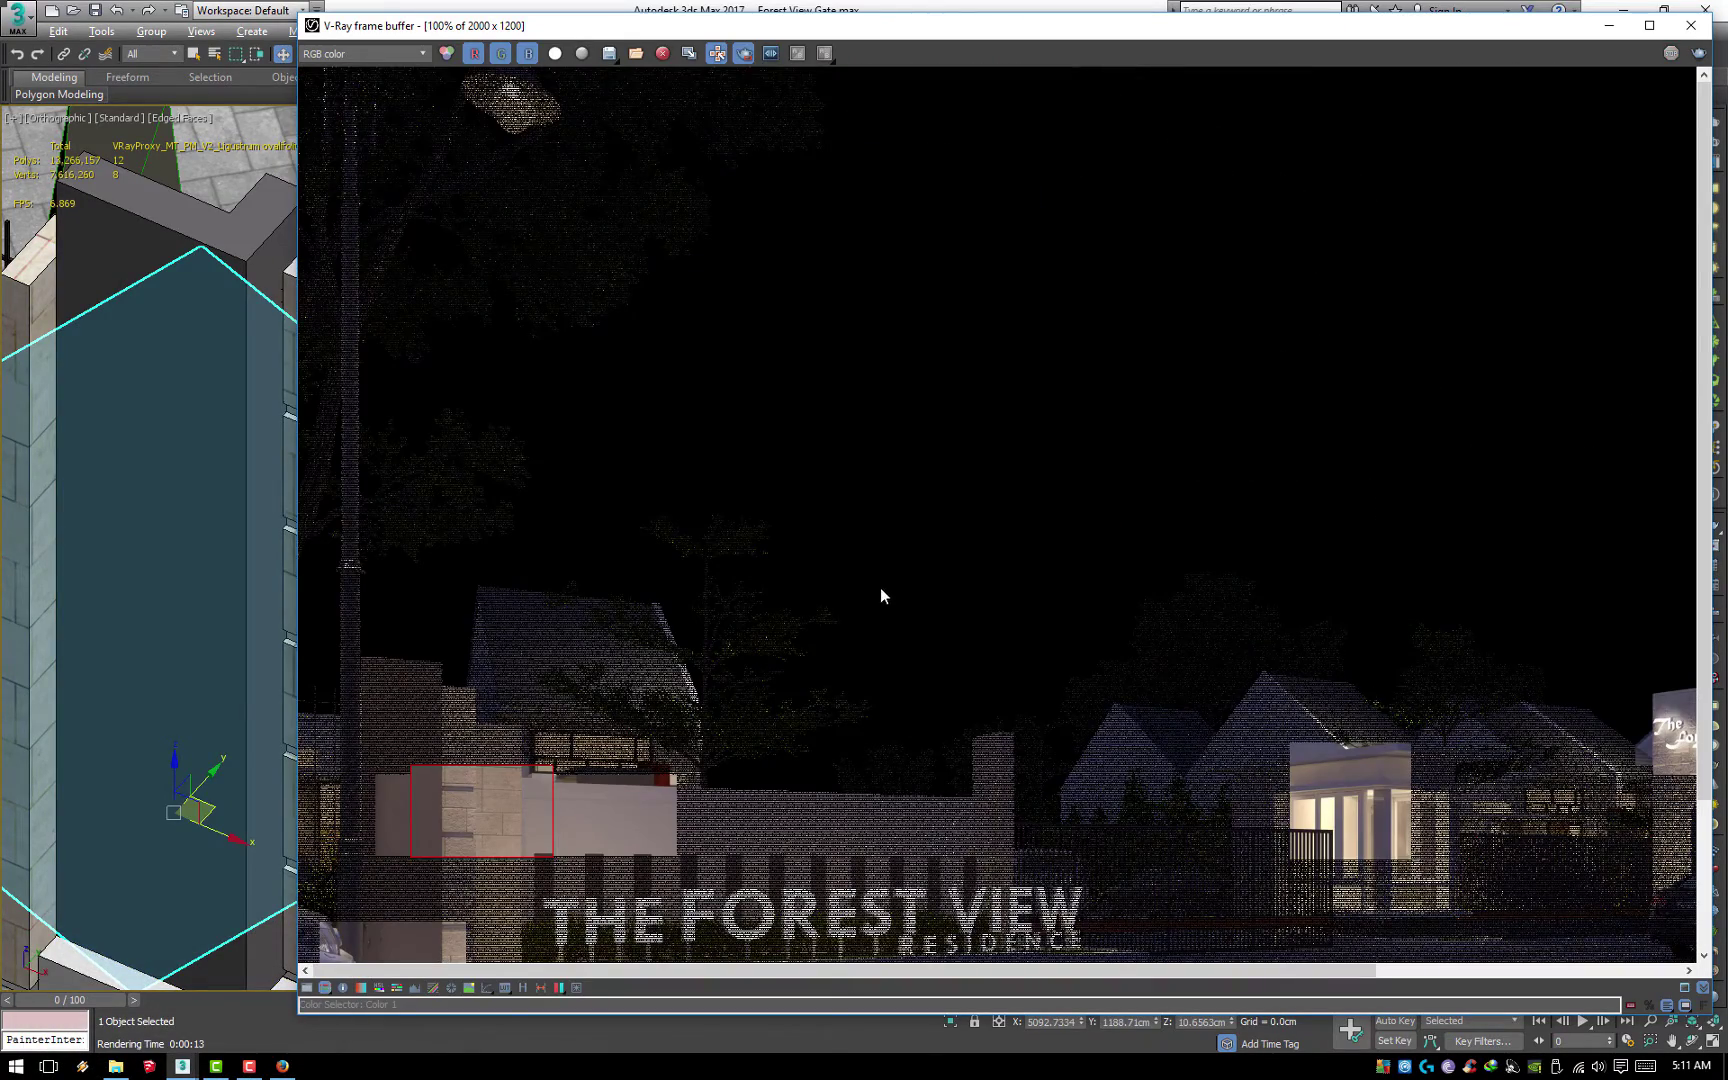
pyautogui.scroll(1, 1296, 605)
pyautogui.scroll(1, 1447, 591)
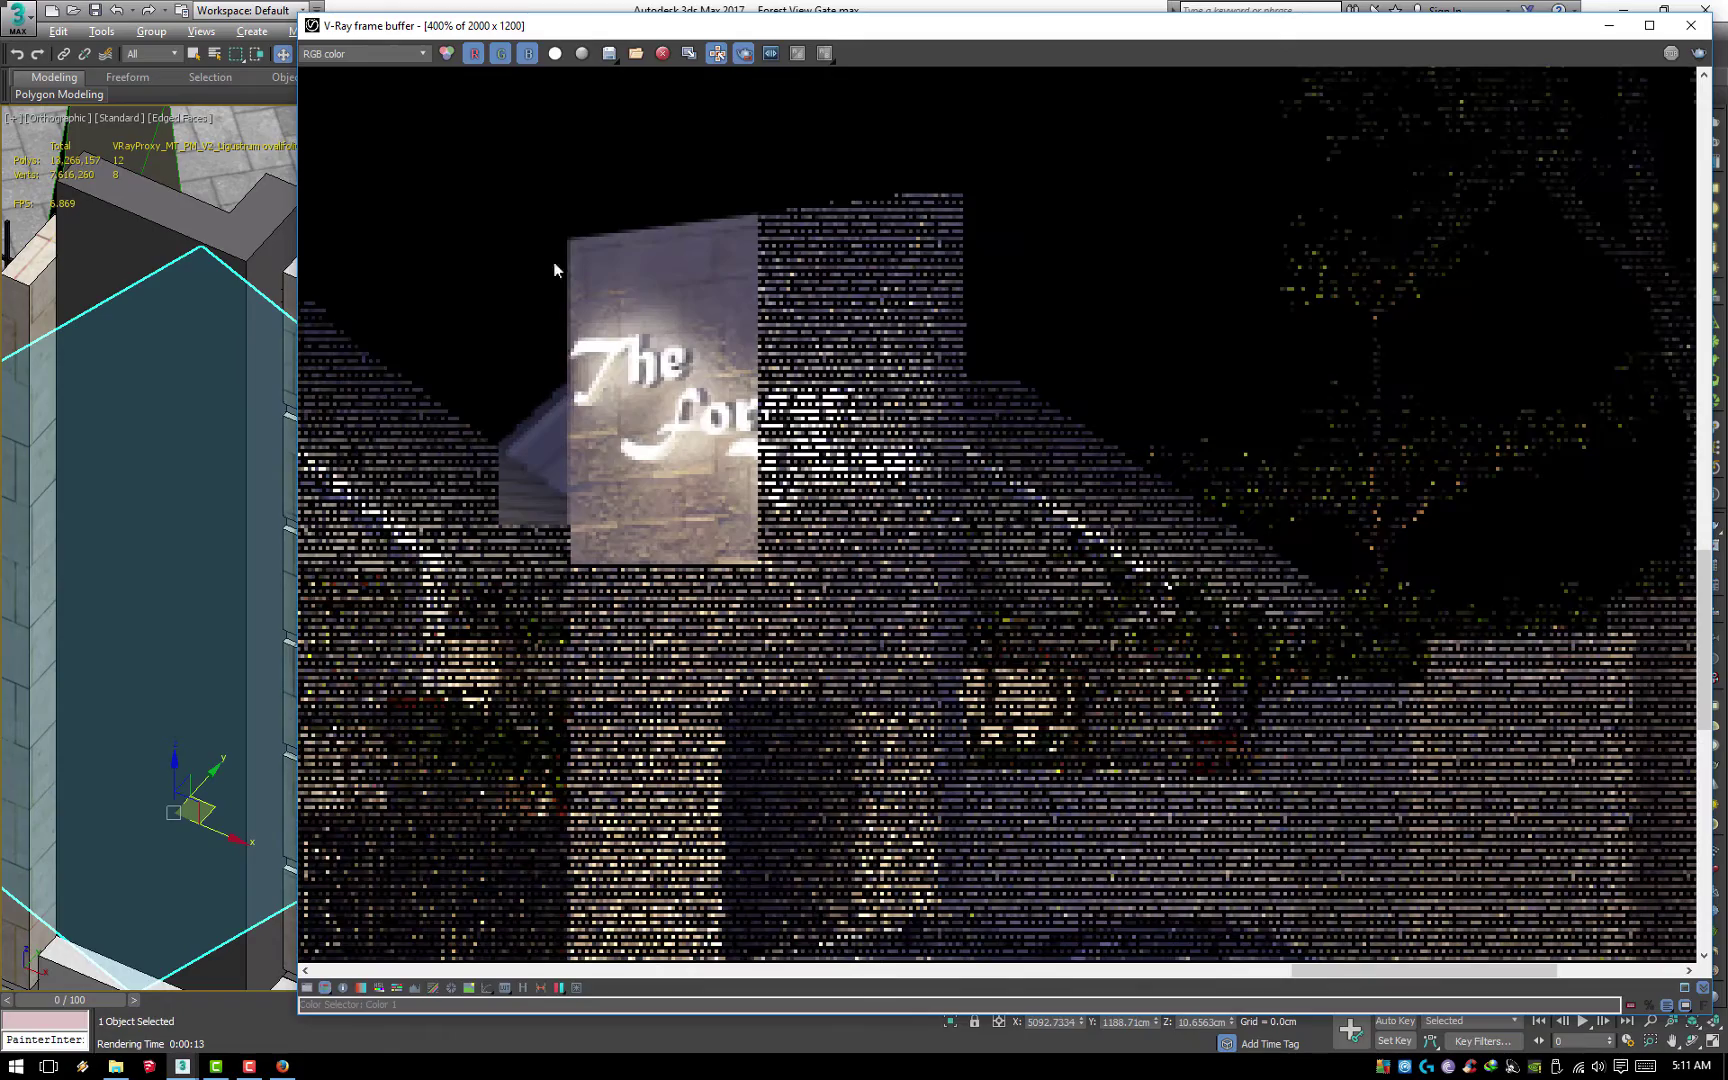
pyautogui.moveTo(556, 205); pyautogui.dragTo(981, 748)
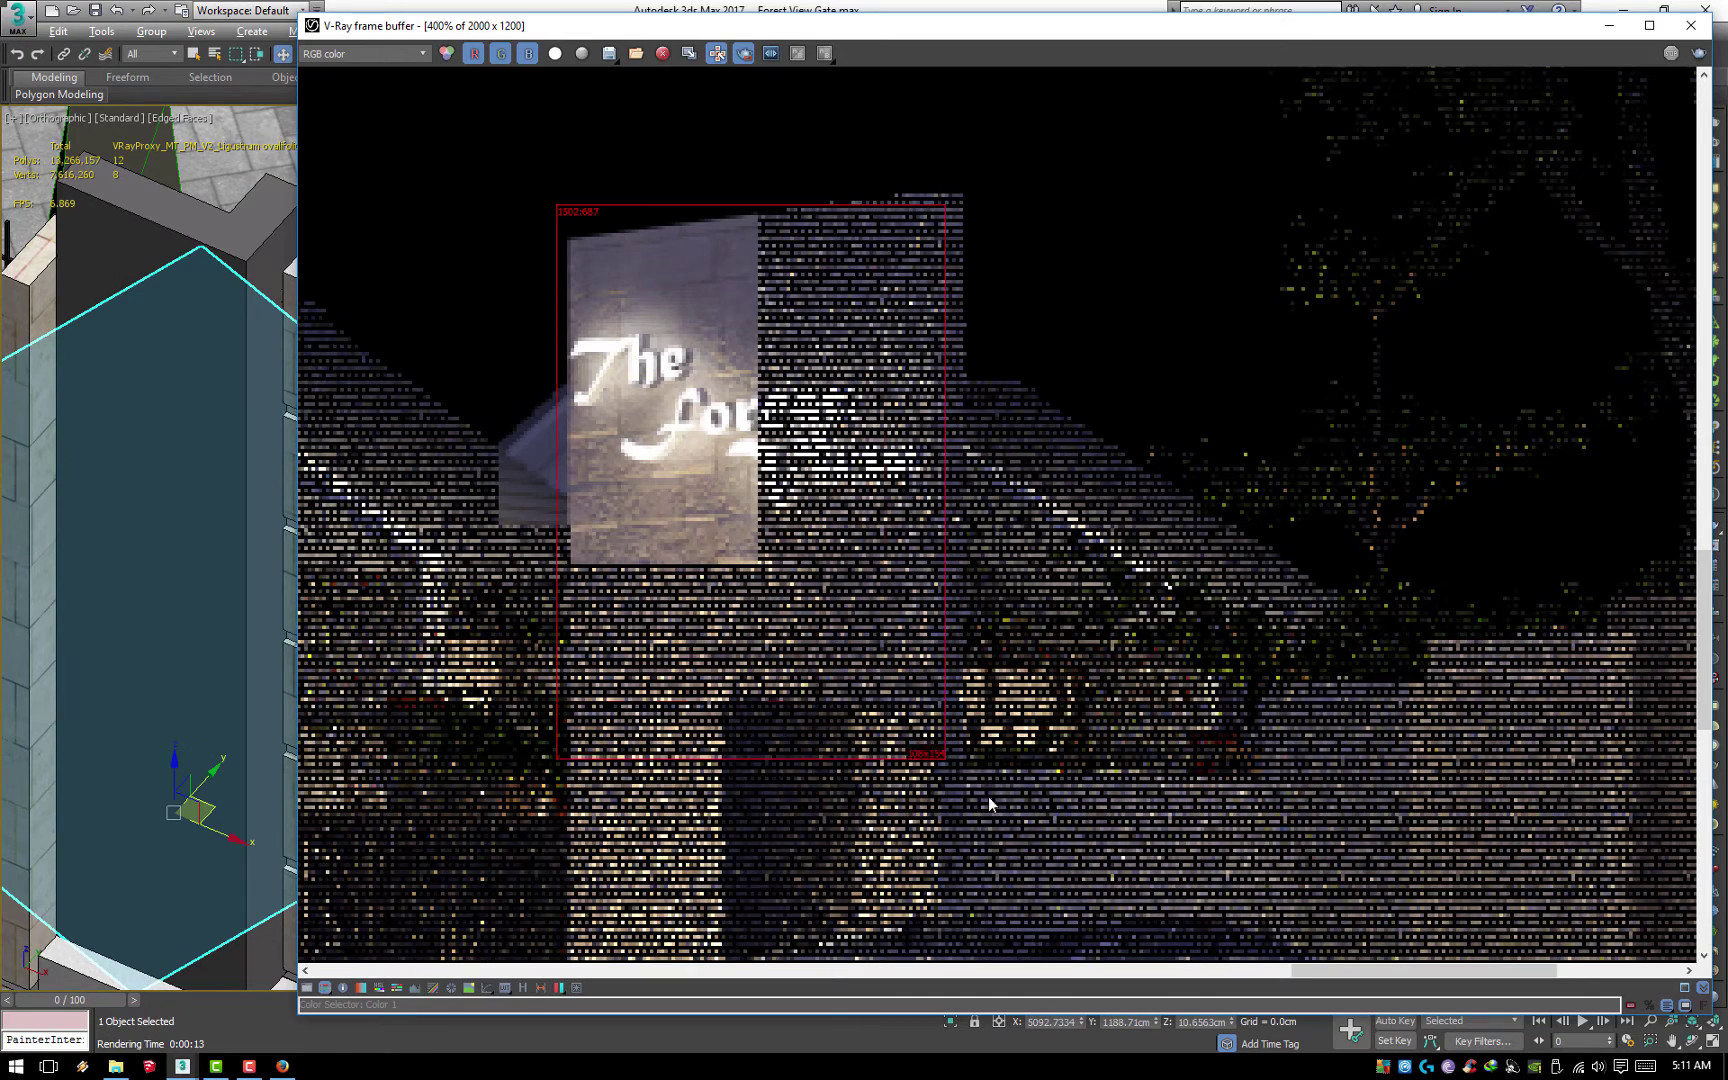
pyautogui.click(1702, 55)
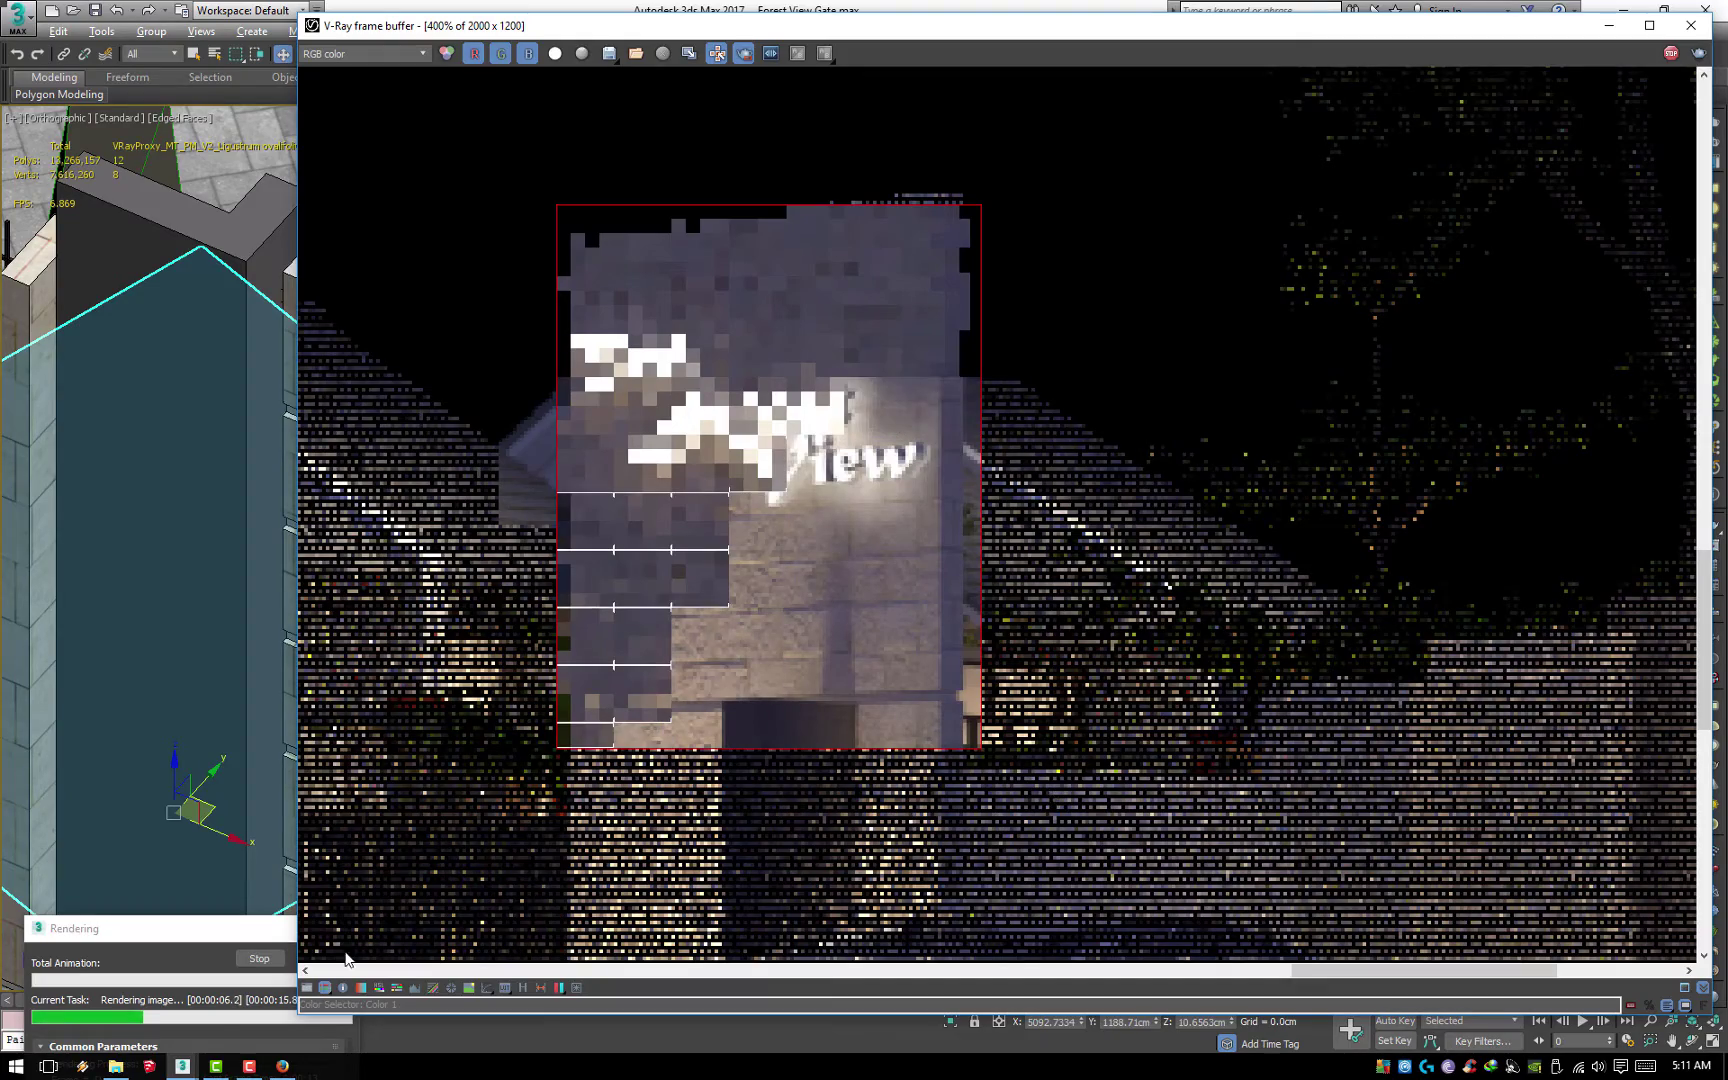
pyautogui.scroll(-1, 1081, 589)
# Region-render the gatehouse roof, first a small region and then a wider one
pyautogui.scroll(-1, 1081, 589)
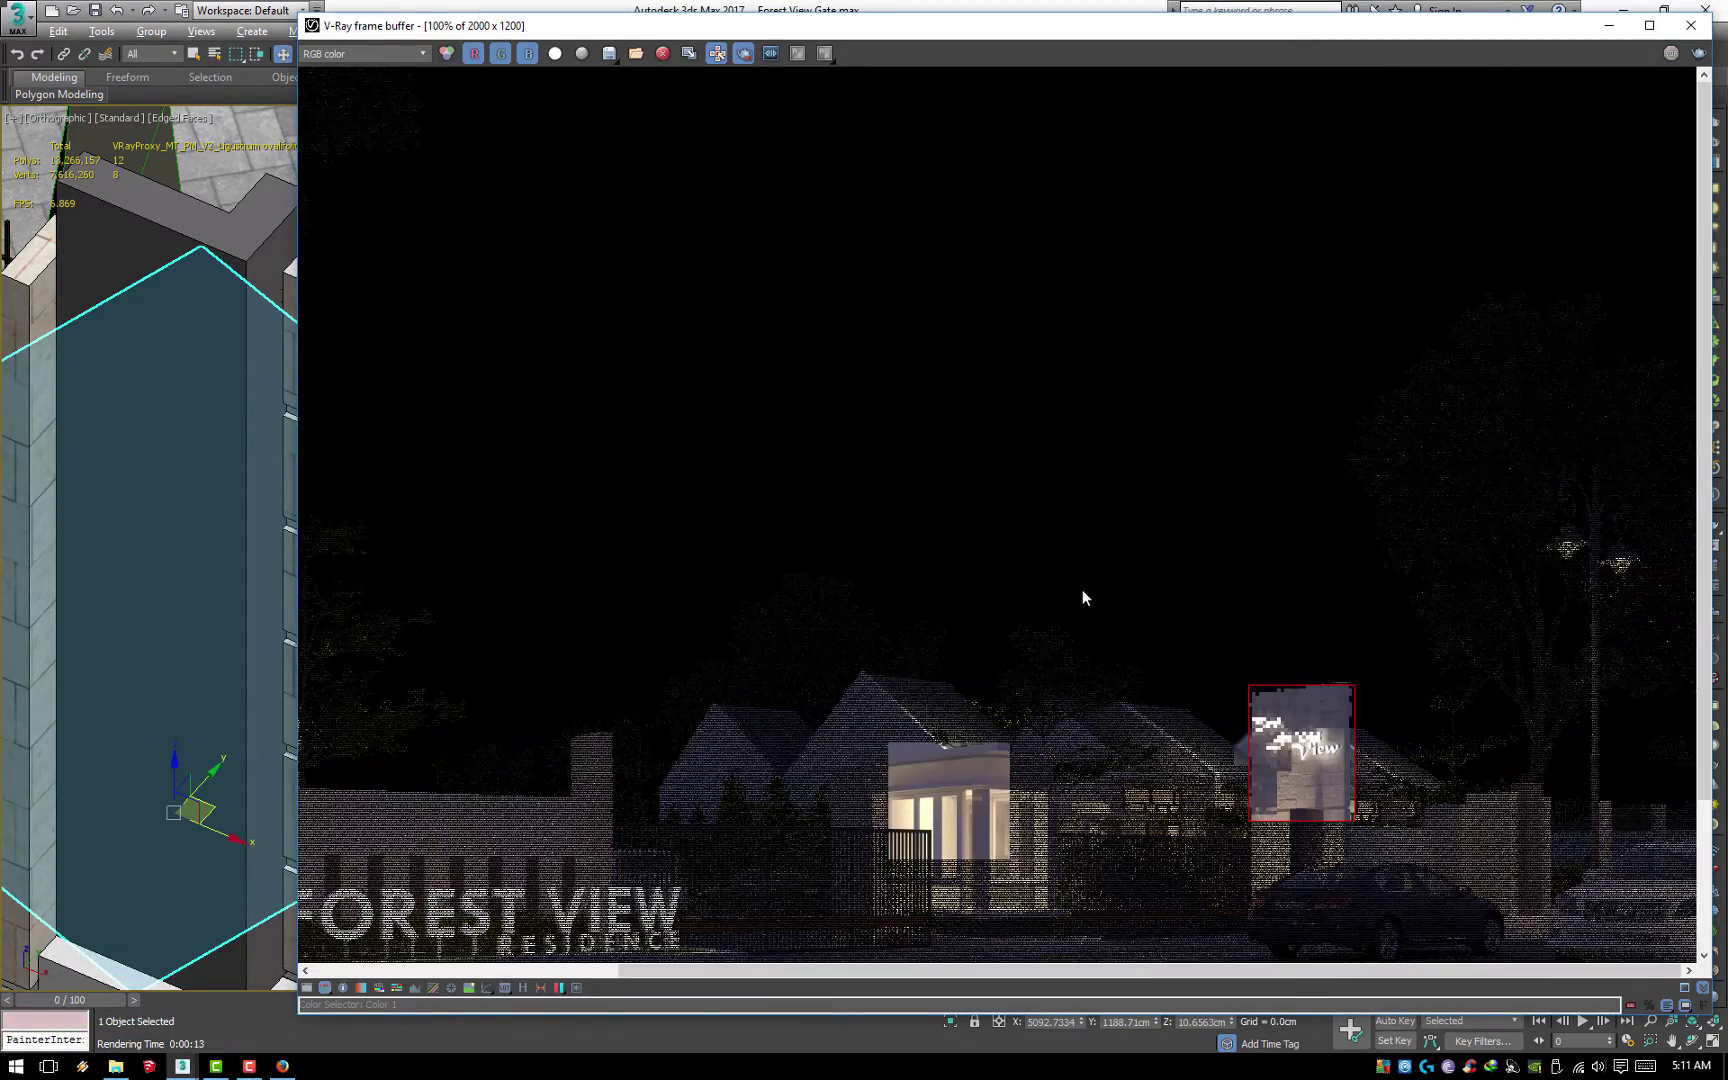
pyautogui.scroll(1, 1082, 597)
pyautogui.scroll(1, 953, 718)
pyautogui.scroll(1, 807, 385)
pyautogui.scroll(1, 985, 616)
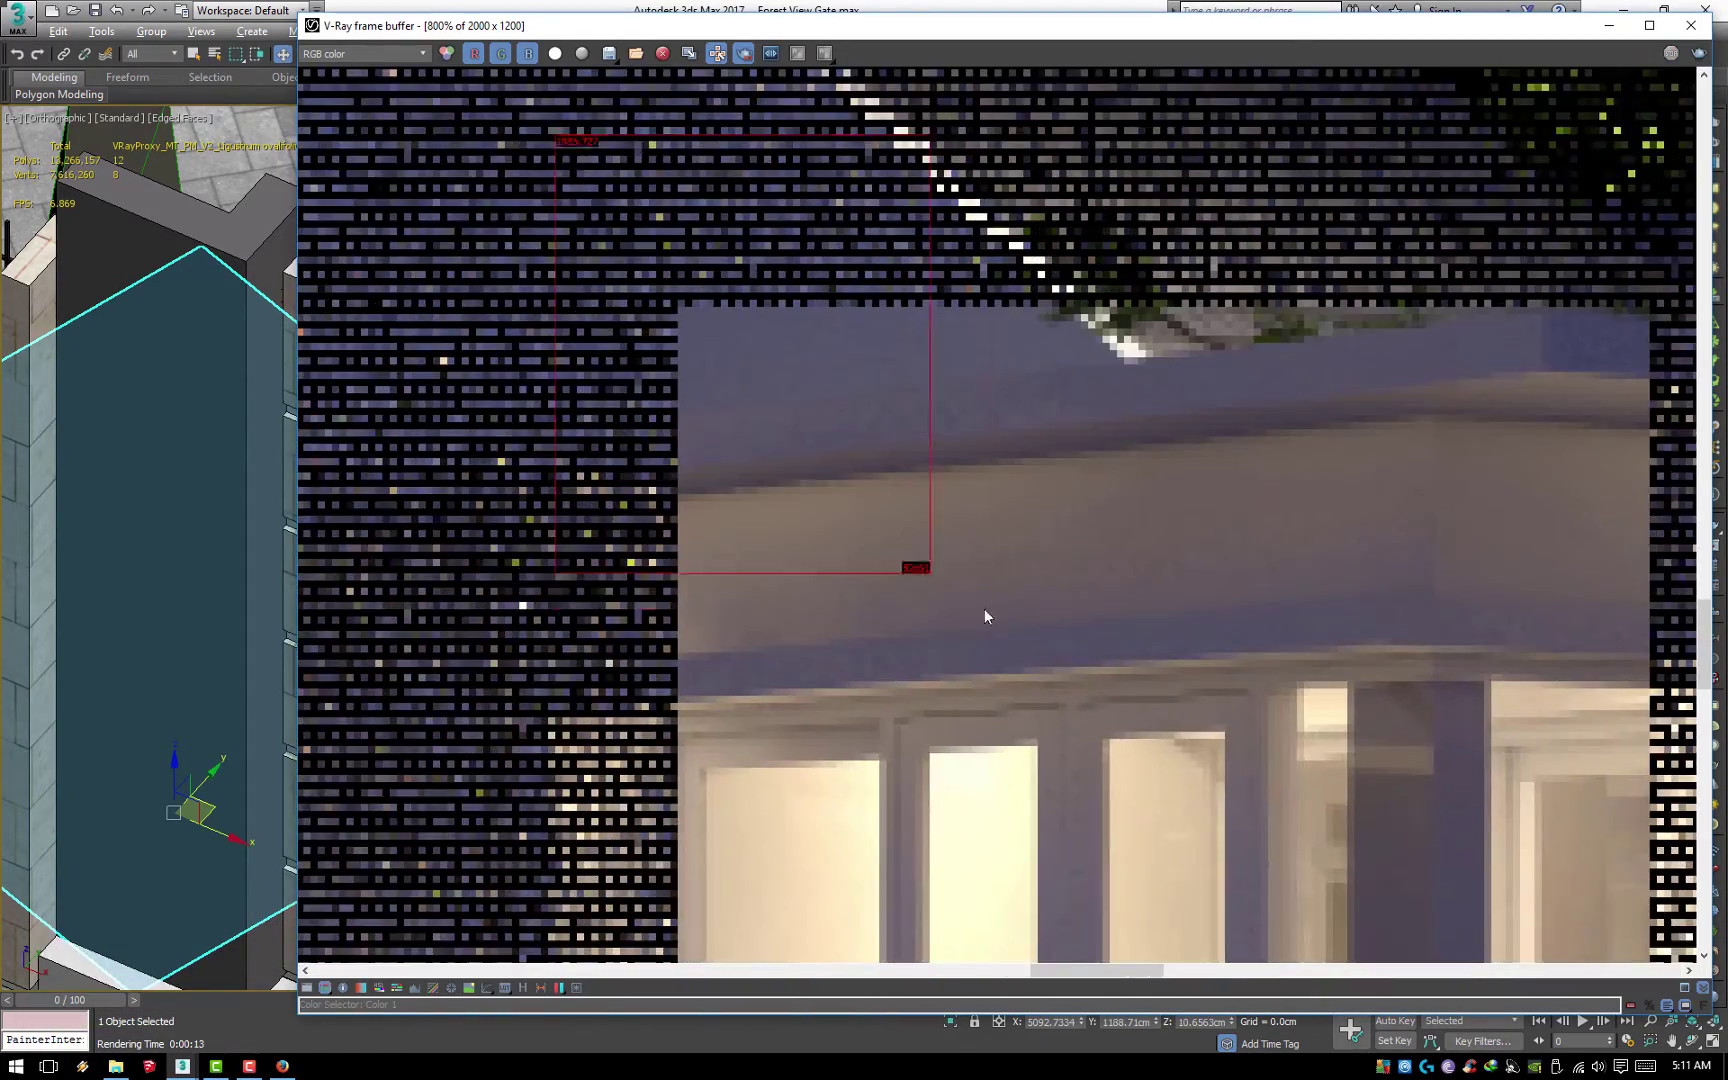
pyautogui.moveTo(930, 572); pyautogui.dragTo(1067, 710)
pyautogui.click(1699, 54)
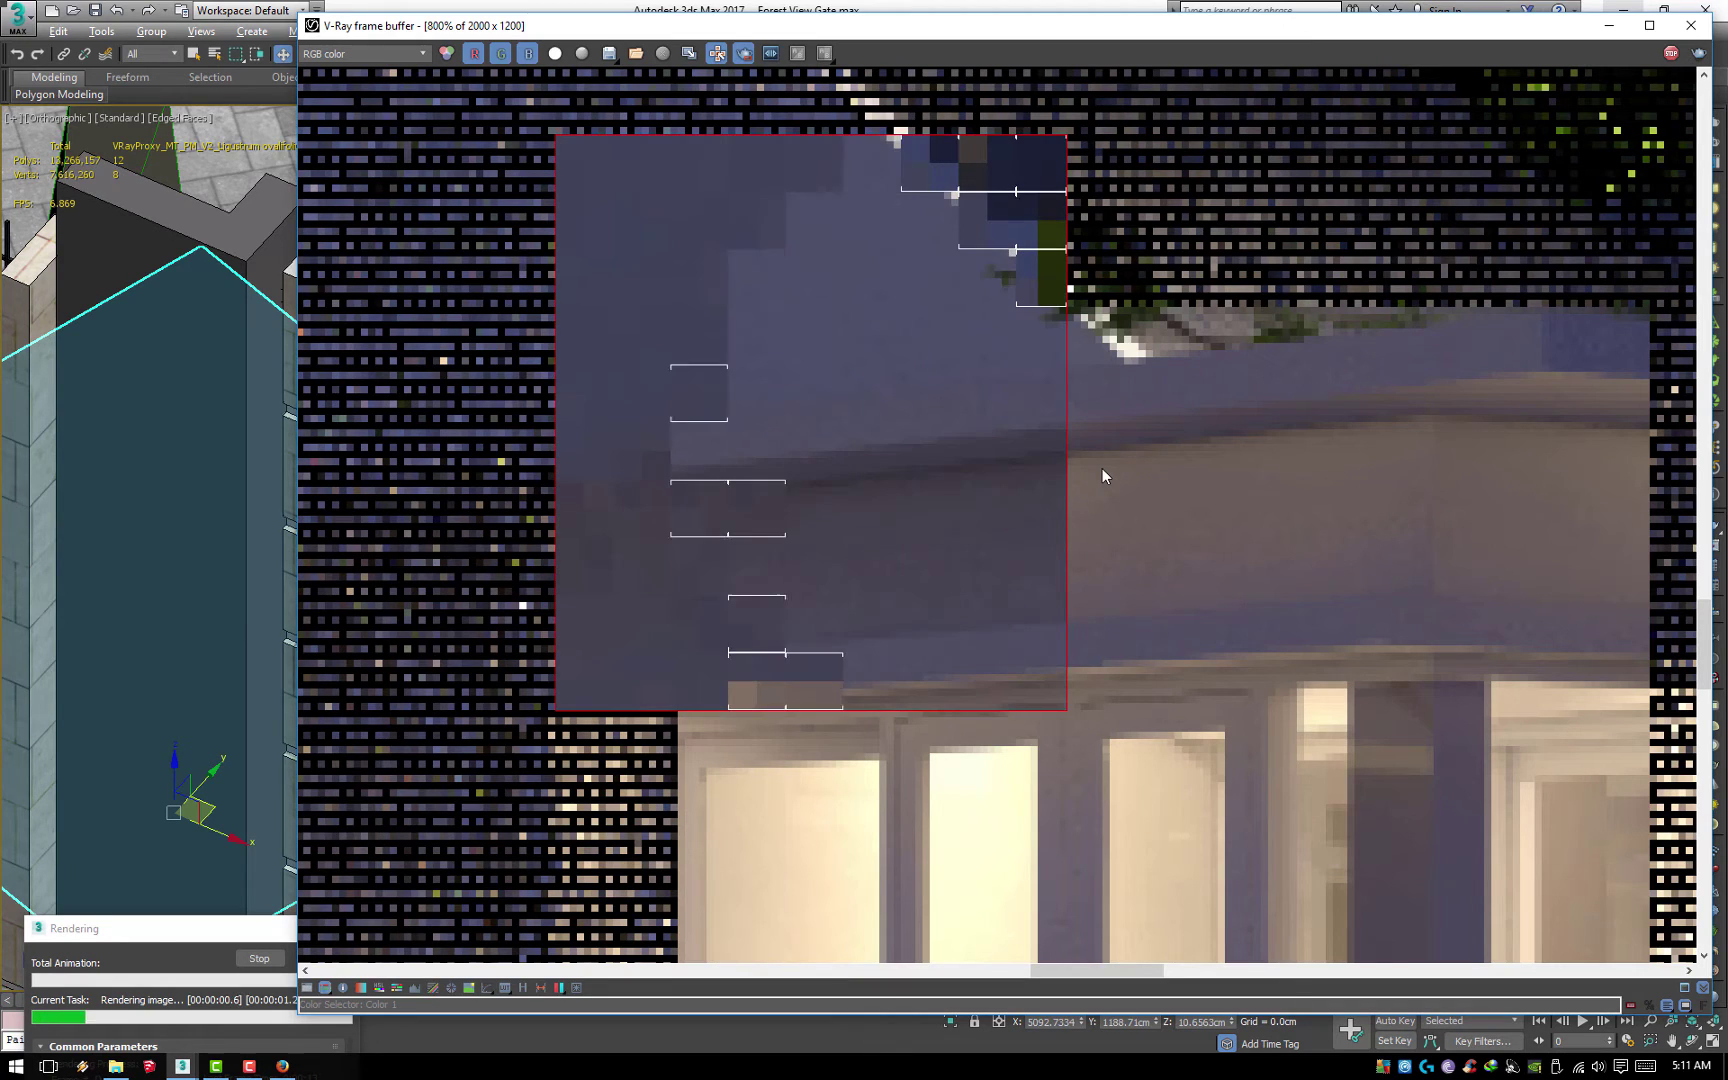
pyautogui.scroll(-1, 966, 588)
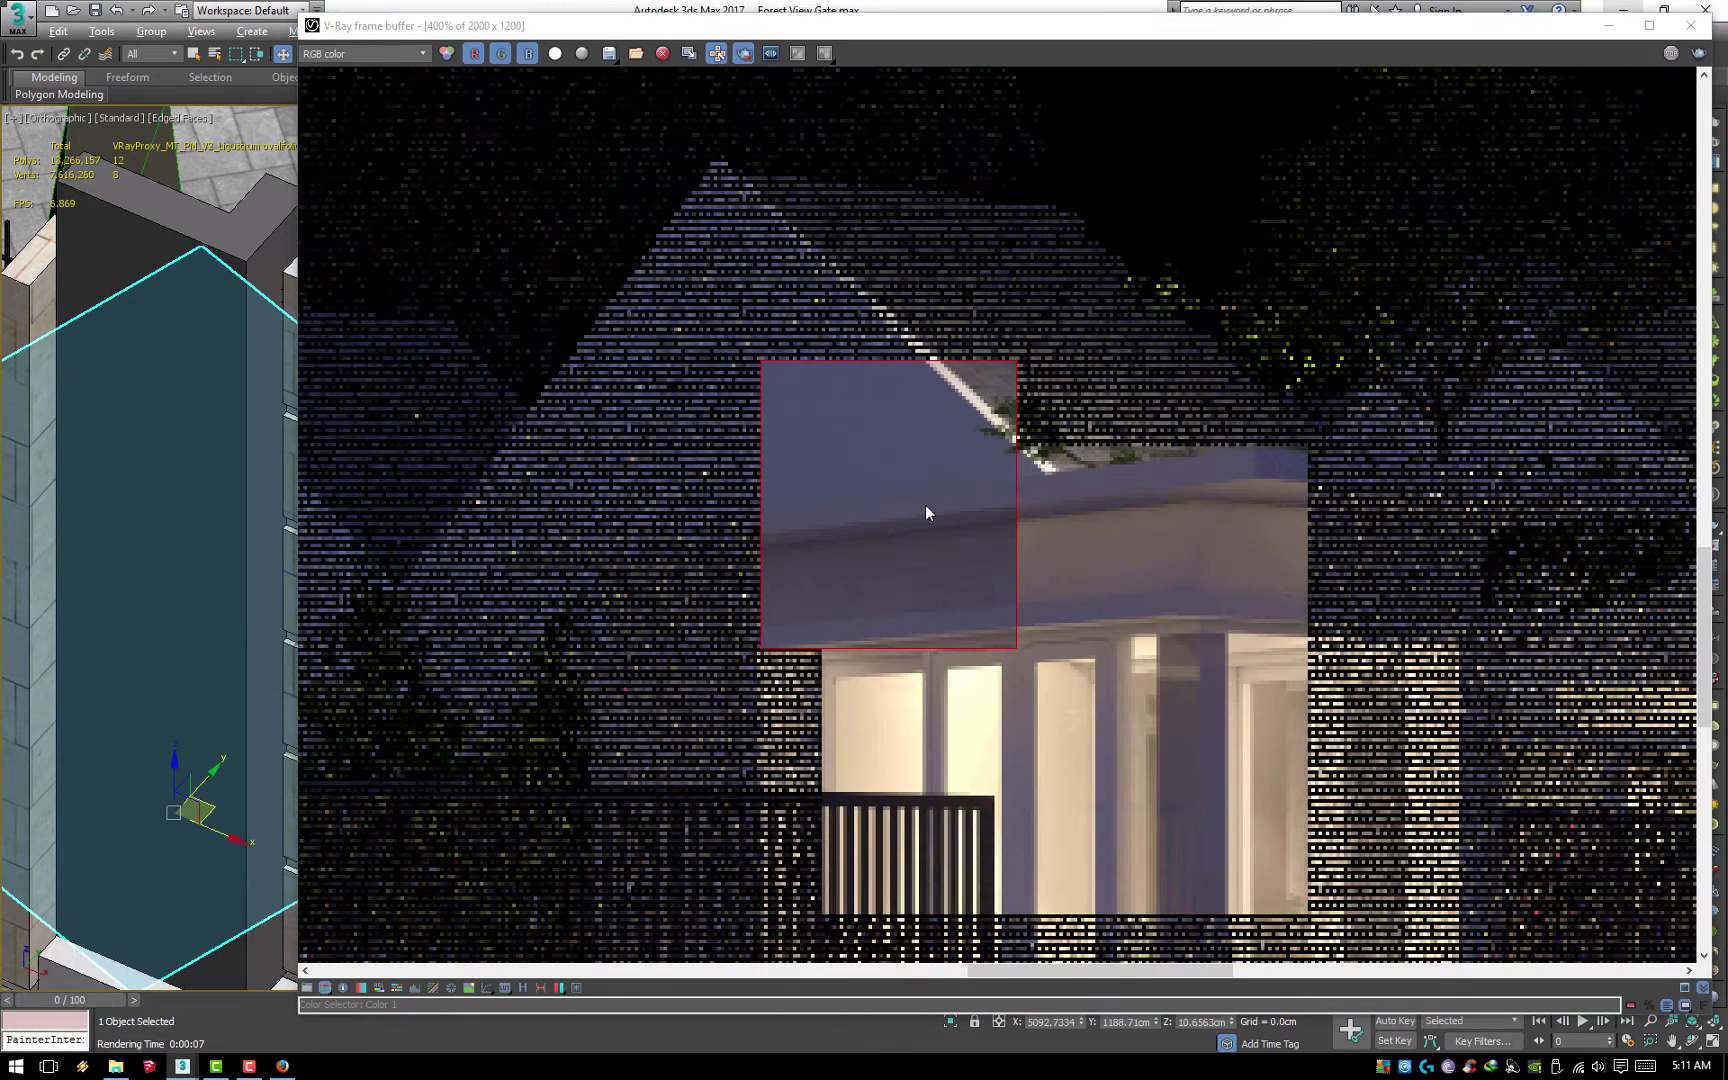
pyautogui.moveTo(738, 412); pyautogui.dragTo(1490, 678)
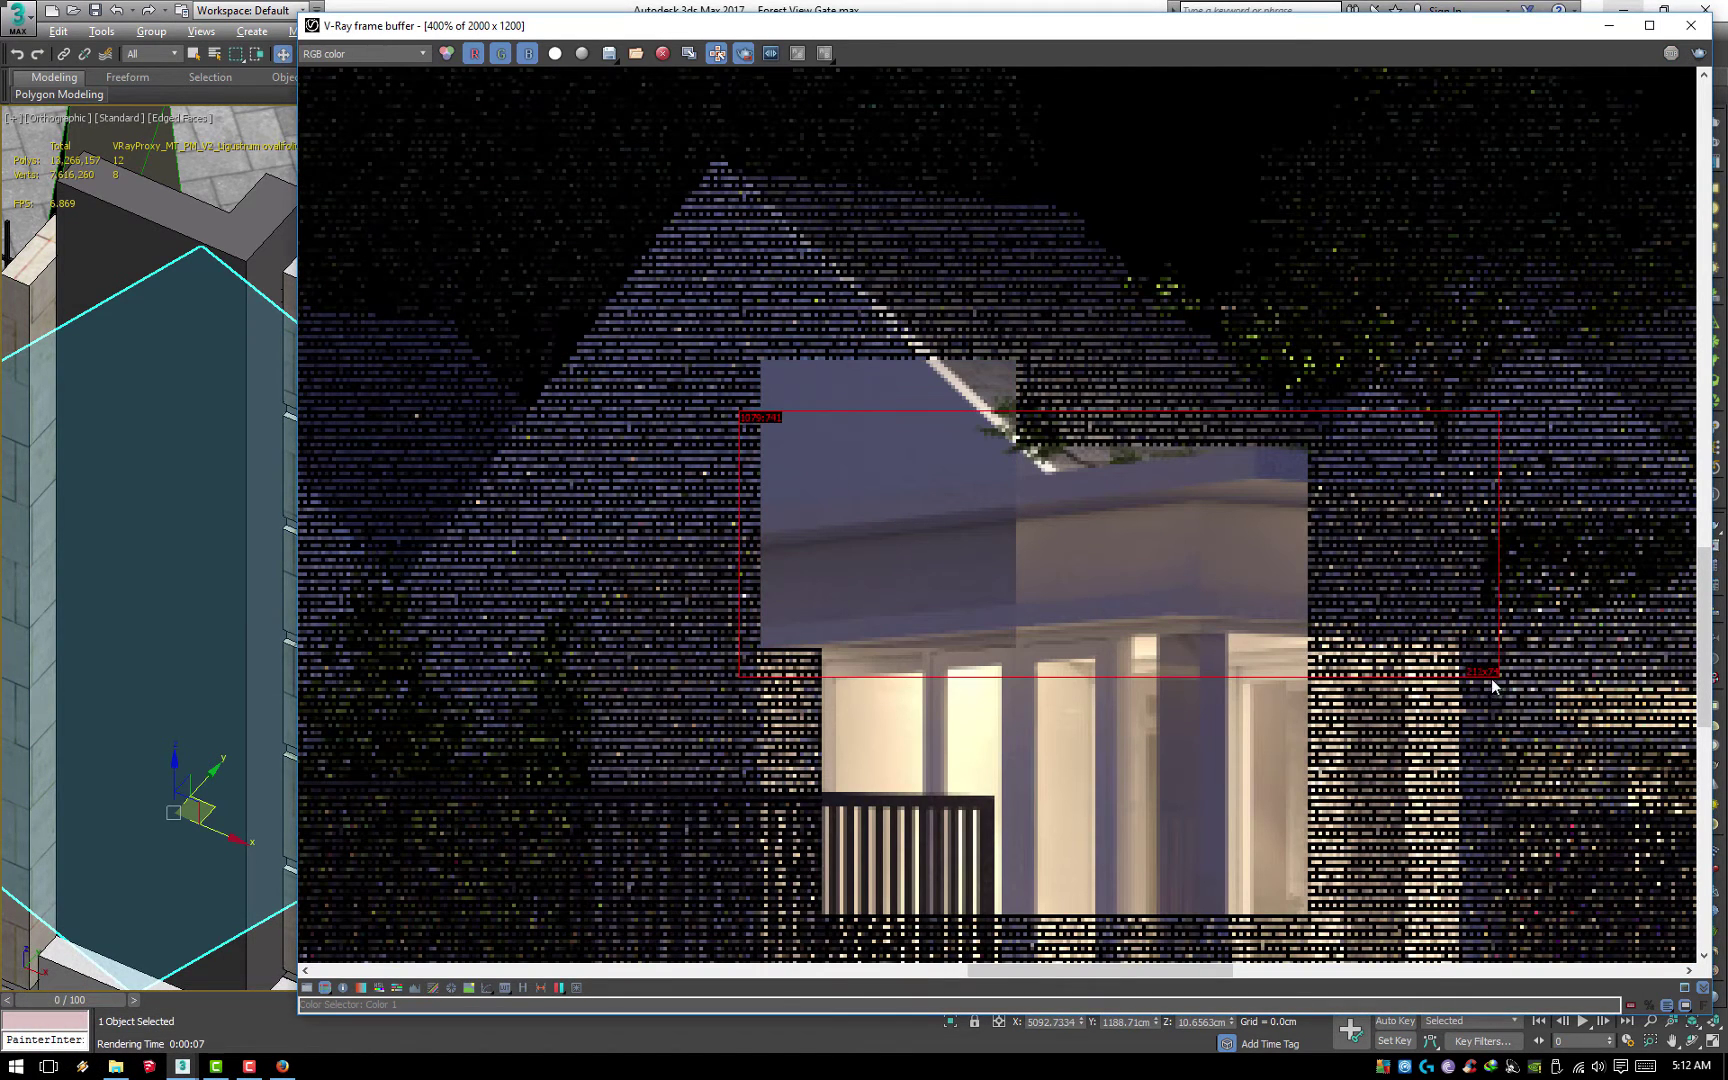
pyautogui.click(1699, 54)
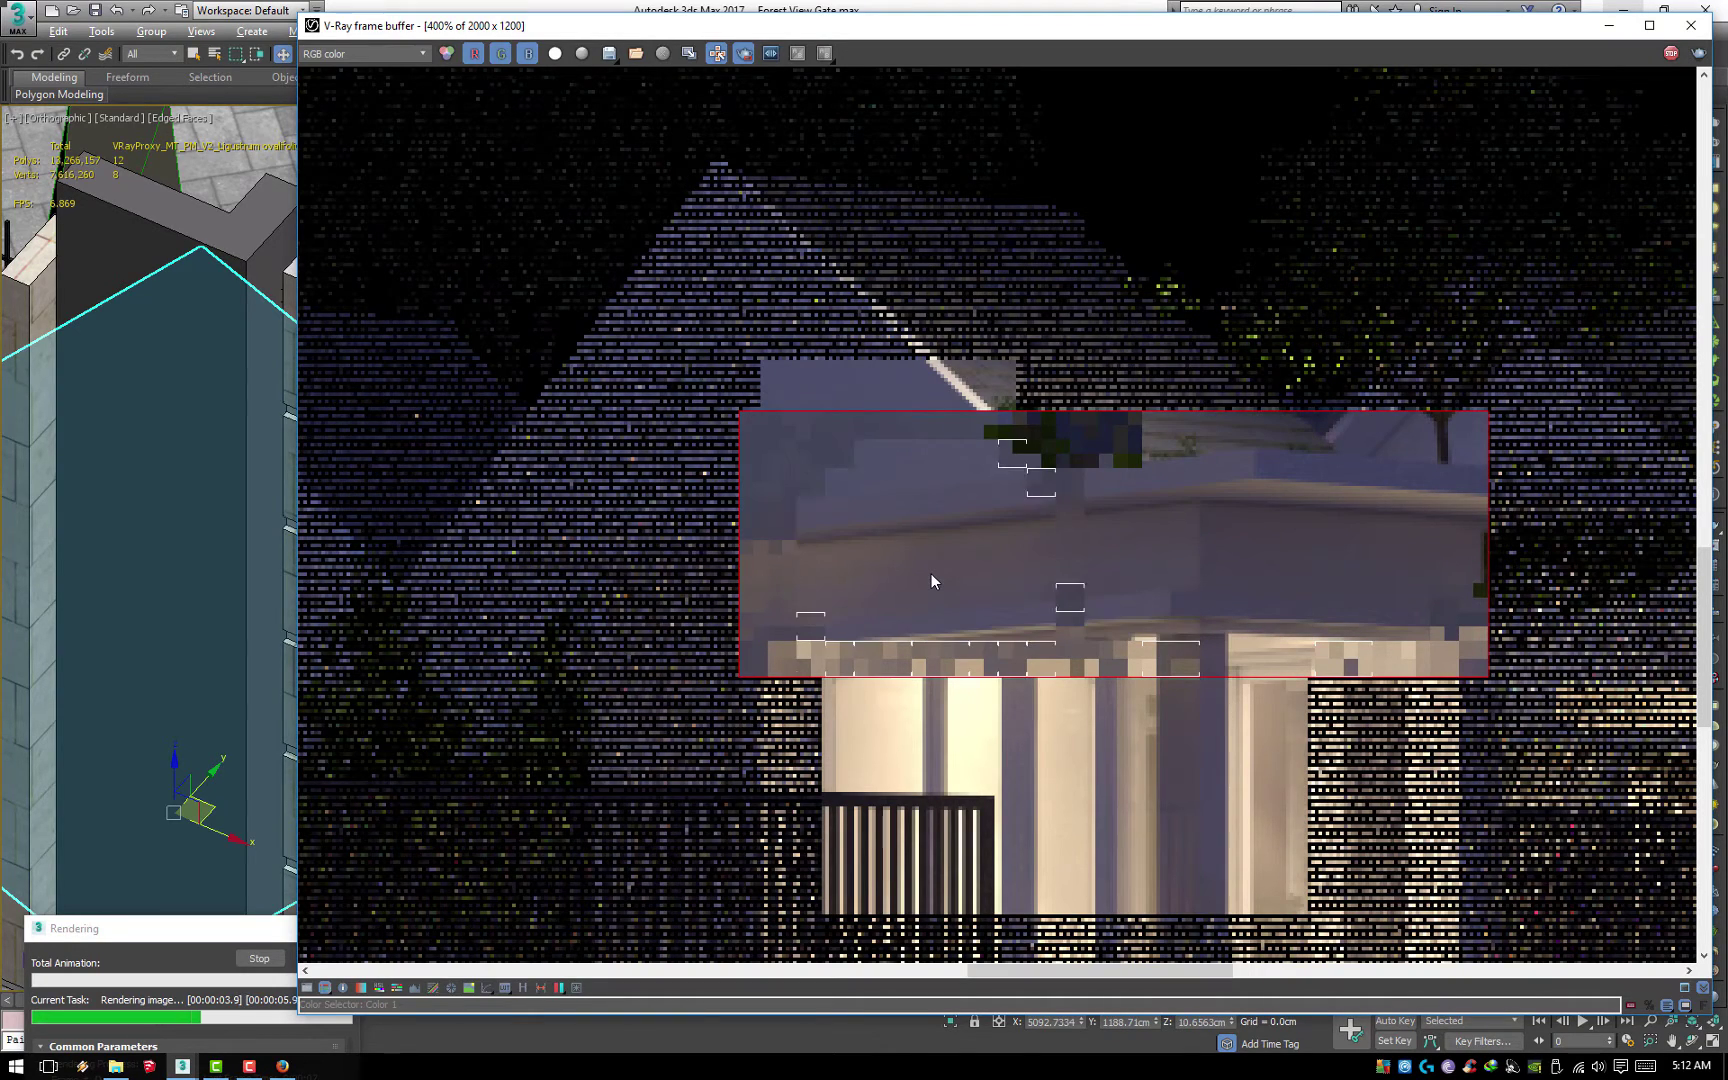
# Turn off Region render and pan around the finished roof render
pyautogui.scroll(-5, 937, 564)
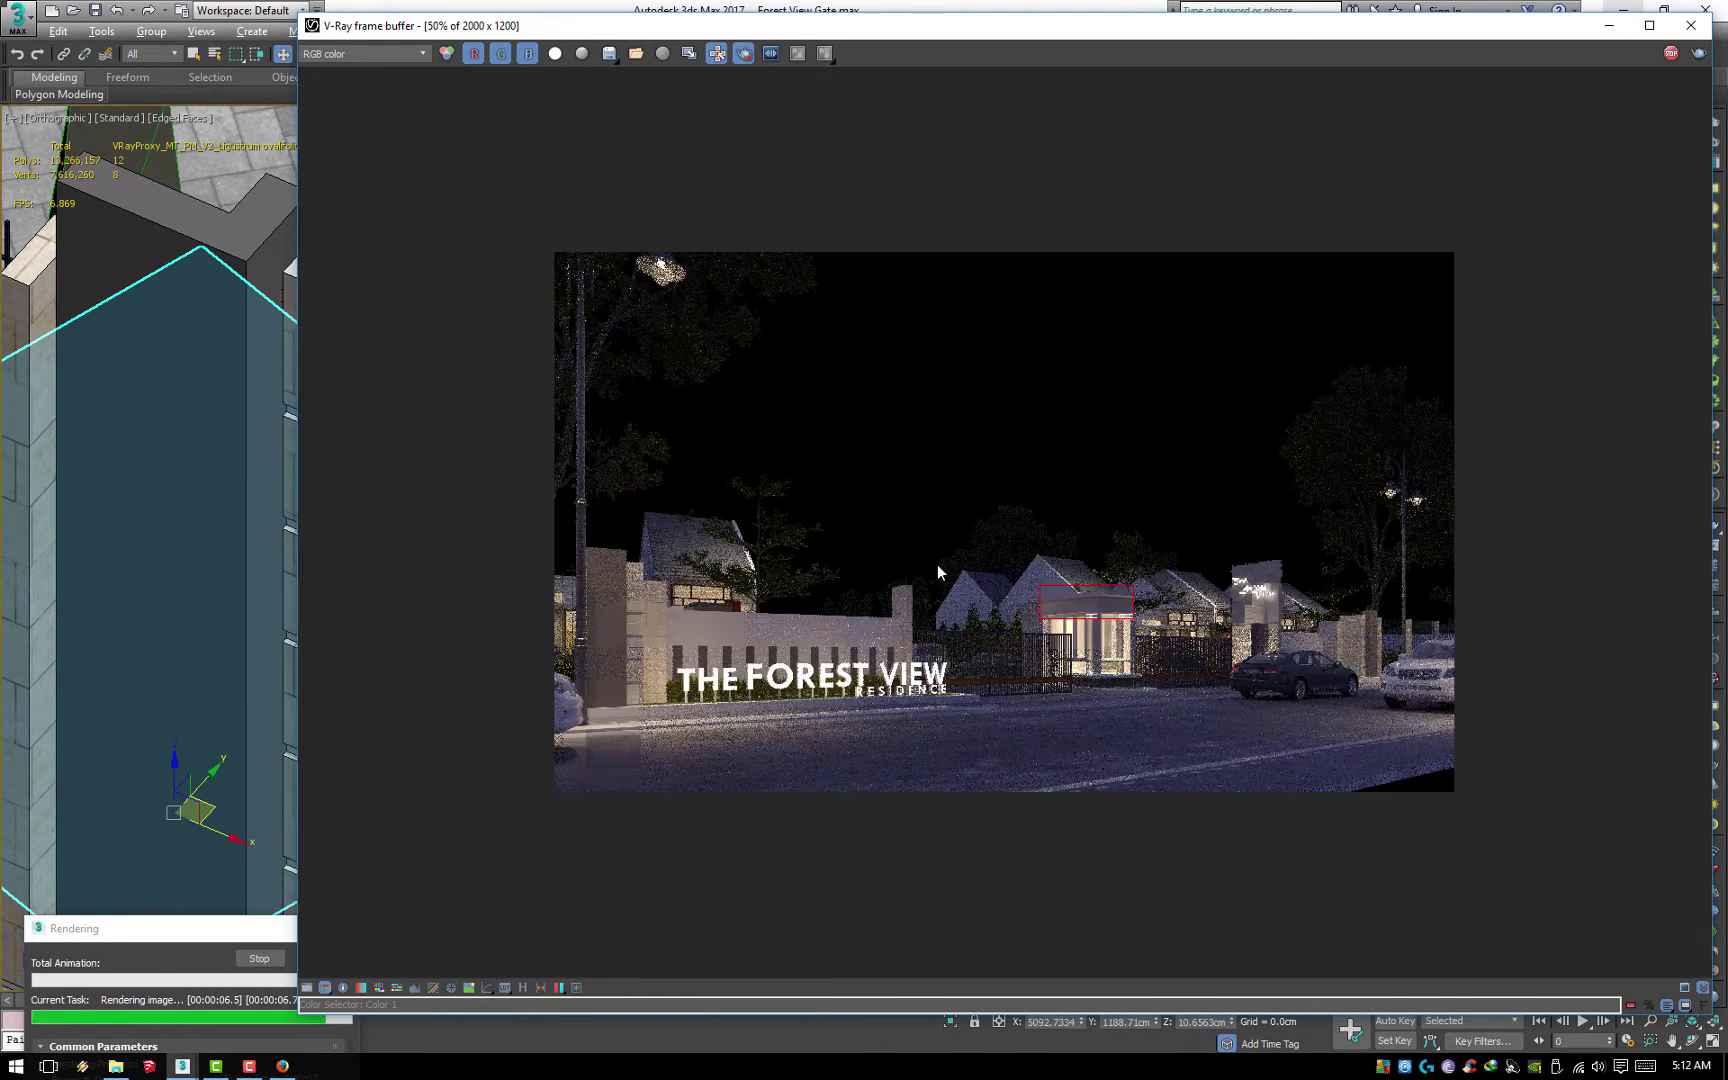
pyautogui.scroll(2, 1023, 630)
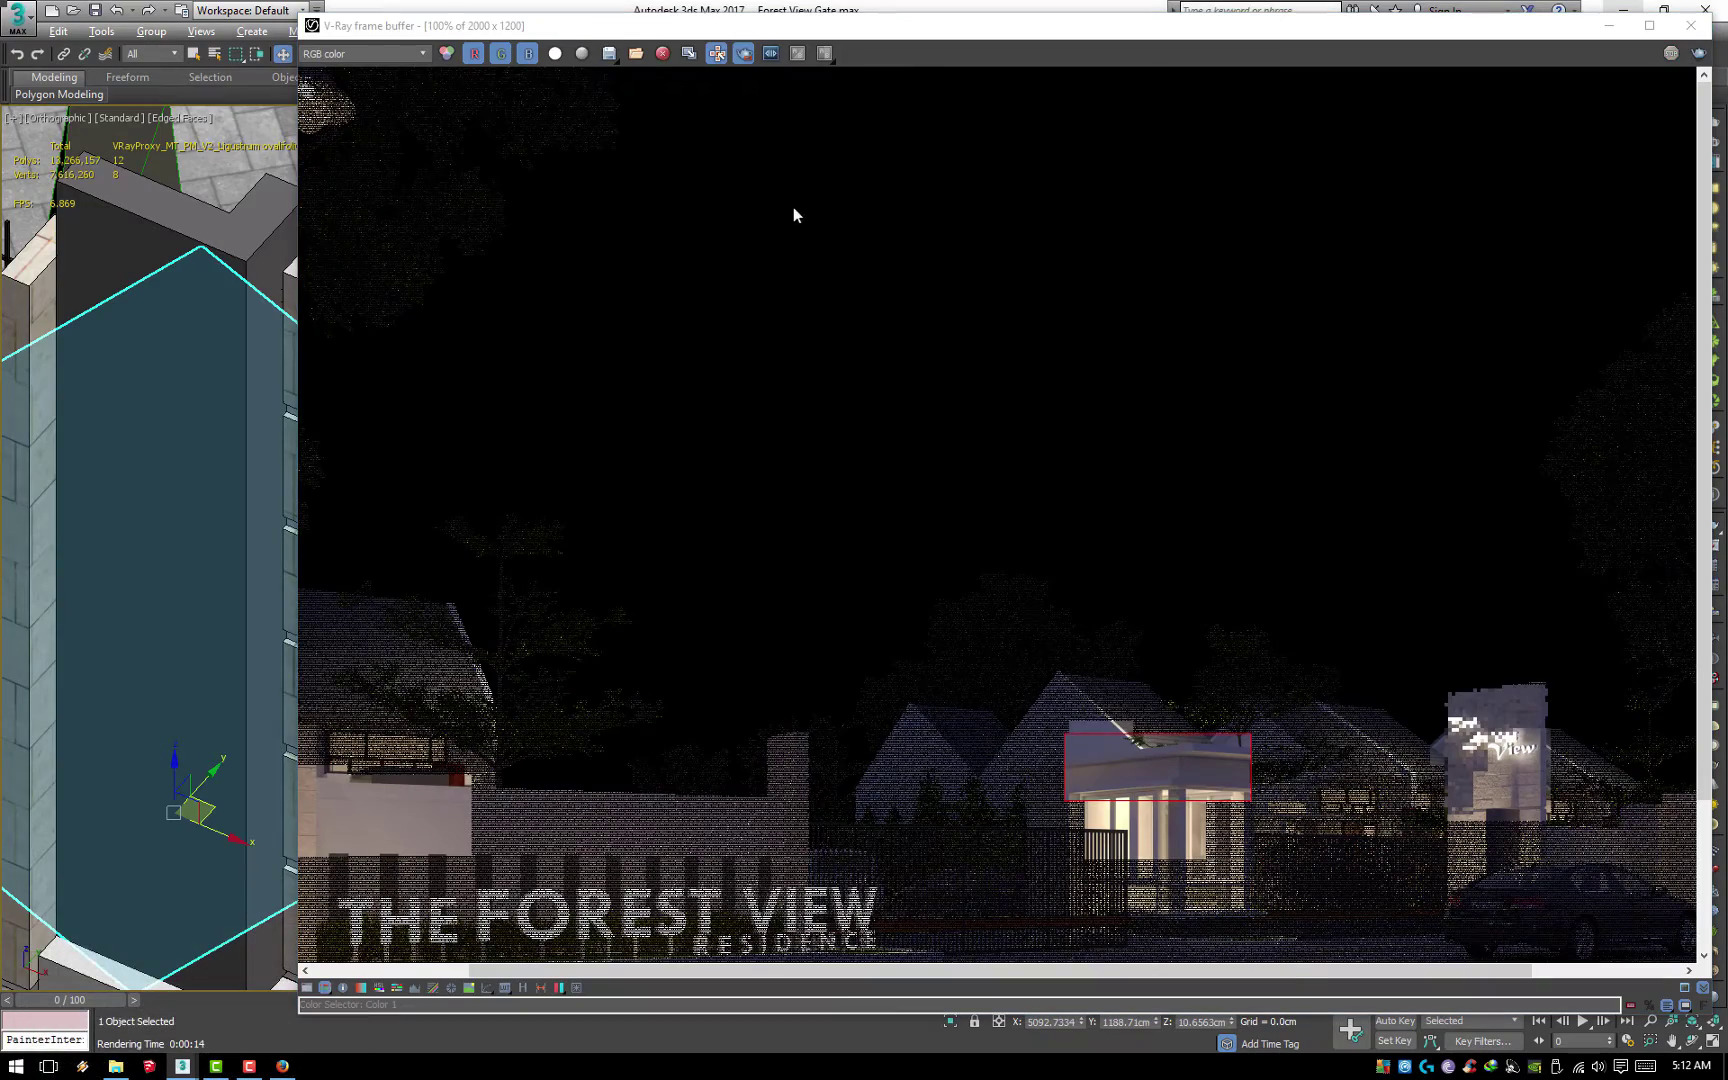
pyautogui.click(724, 58)
pyautogui.scroll(2, 1365, 806)
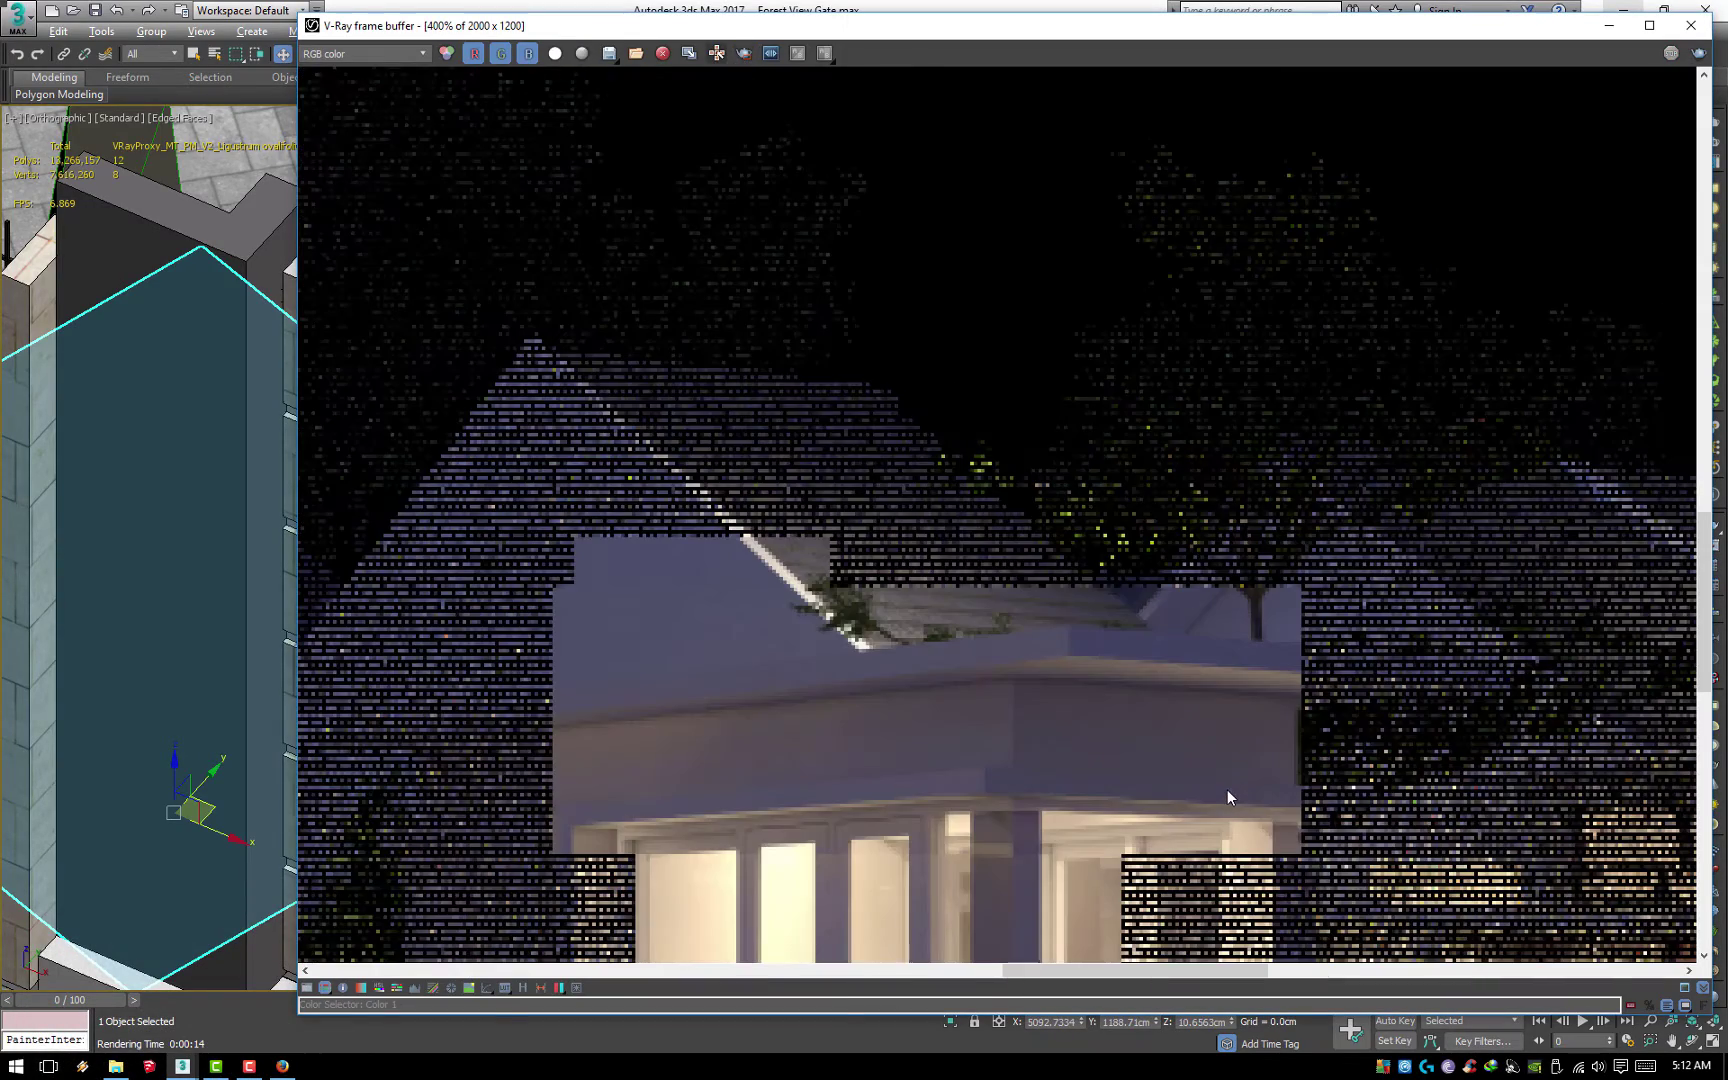
pyautogui.scroll(1, 1227, 788)
pyautogui.scroll(-1, 1192, 788)
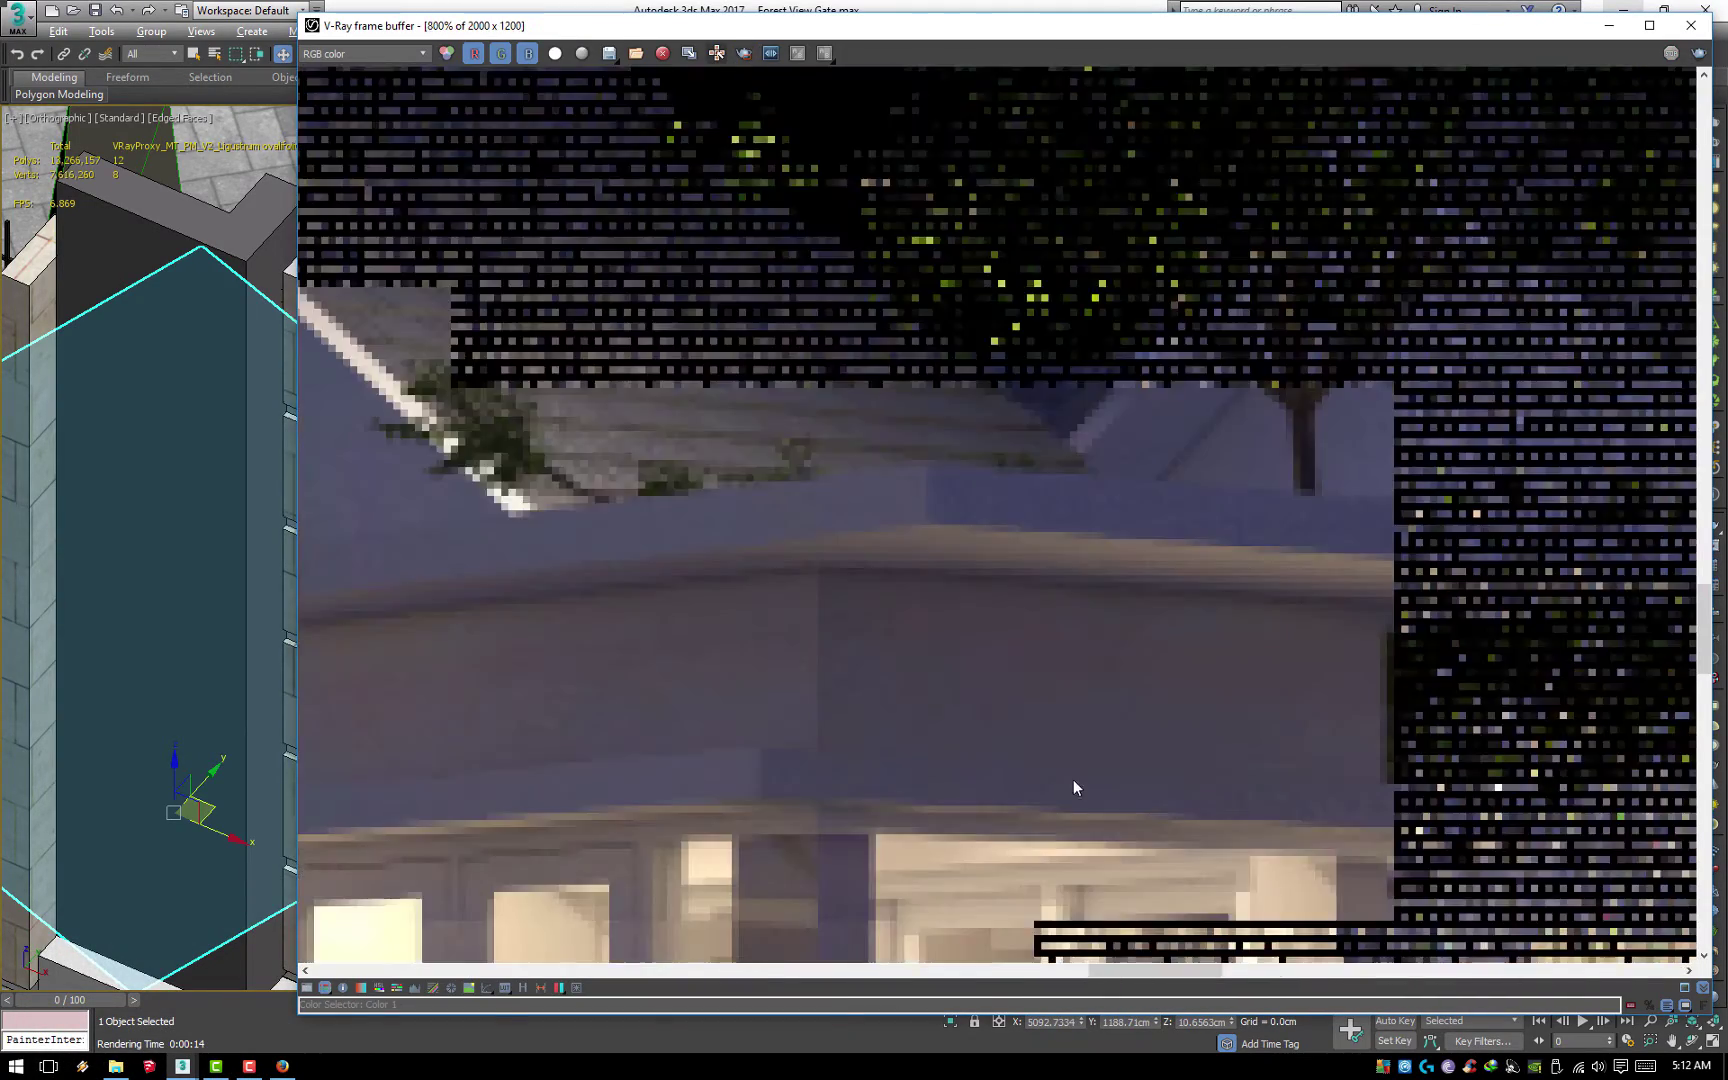
pyautogui.scroll(-2, 1073, 779)
pyautogui.moveTo(1127, 851); pyautogui.dragTo(1490, 526, button='middle')
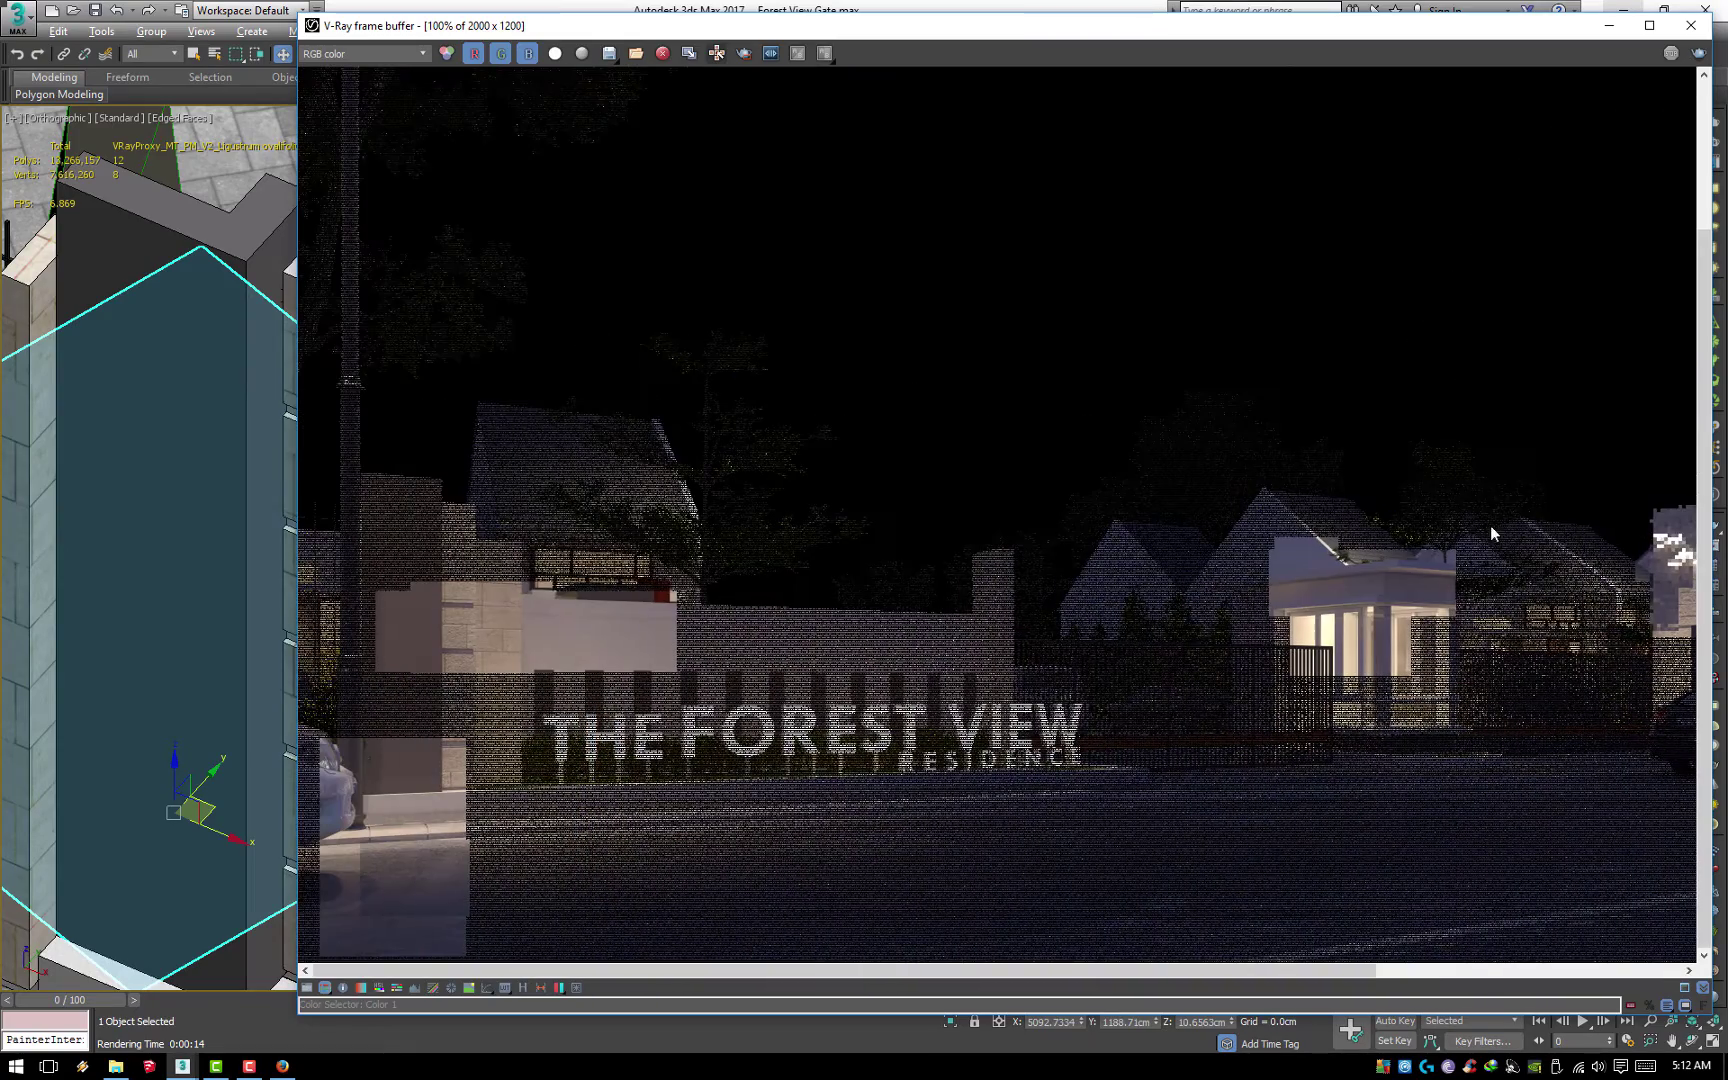
# View the Alpha, VRayReflection, VRayRenderID and VRayDenoiser channels, then close the frame buffer
pyautogui.scroll(-1, 420, 55)
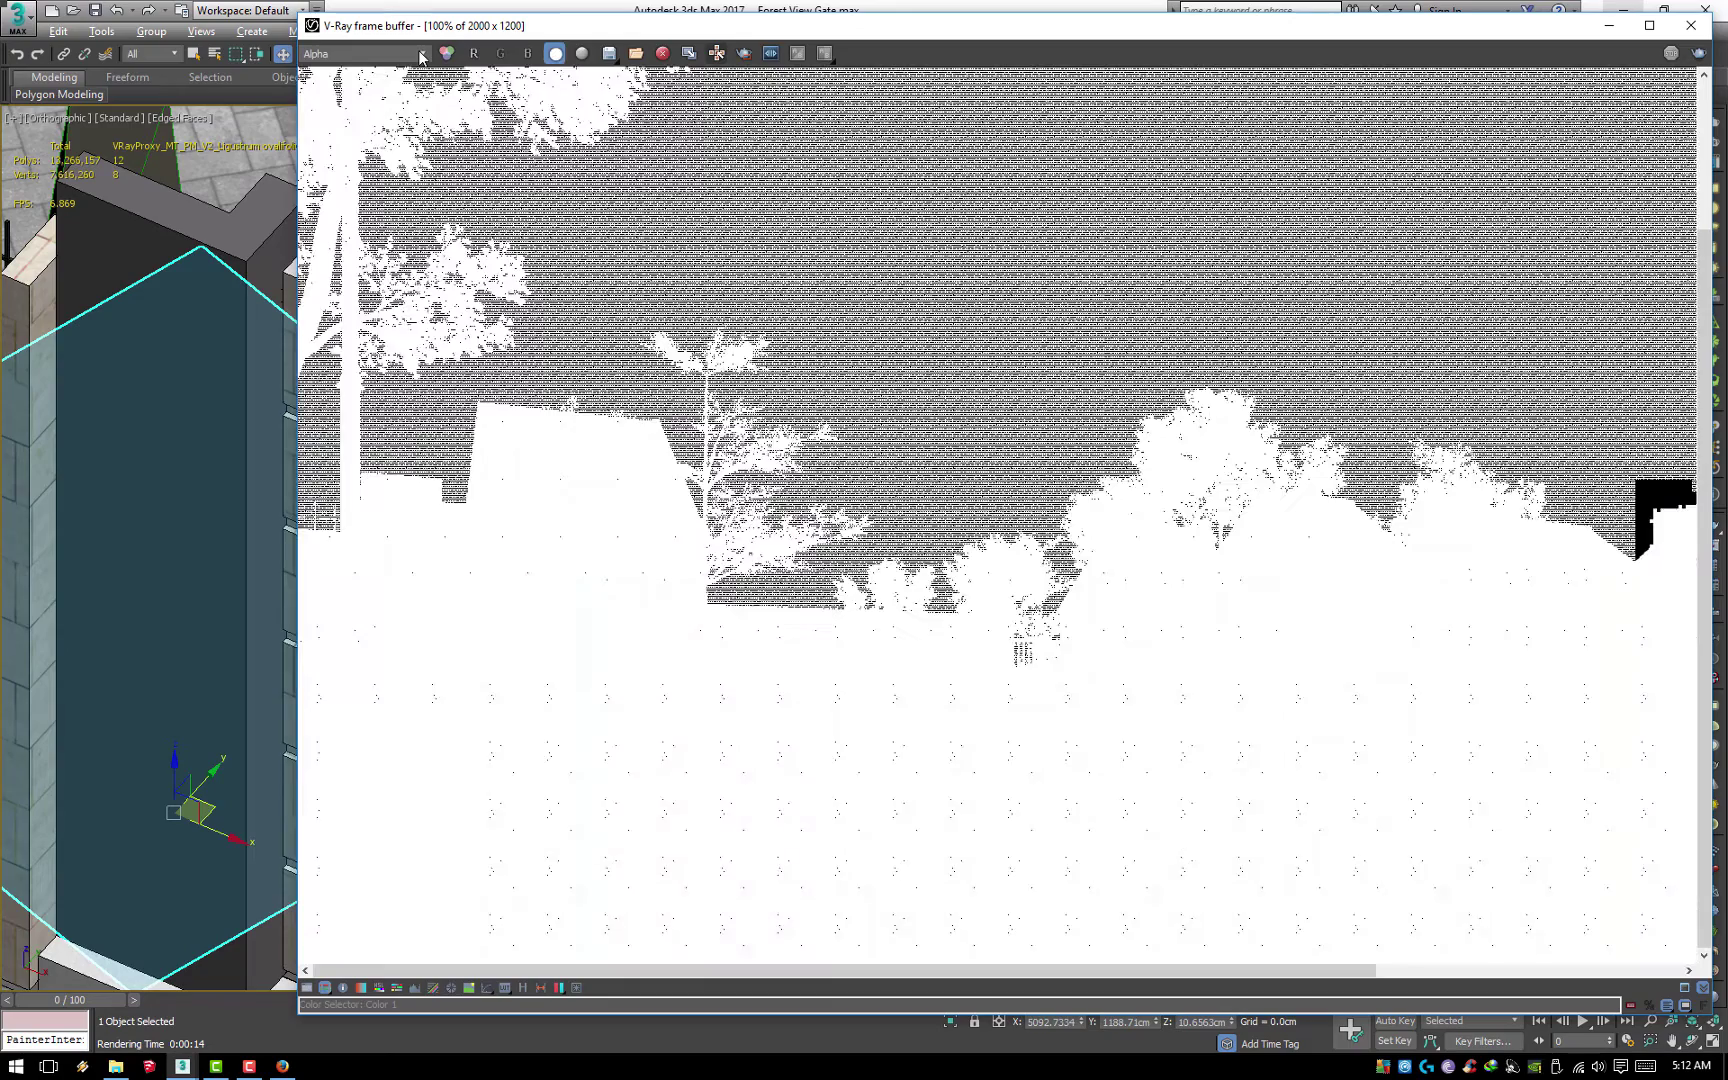
pyautogui.scroll(-1, 420, 55)
pyautogui.scroll(-1, 420, 55)
pyautogui.scroll(-1, 420, 55)
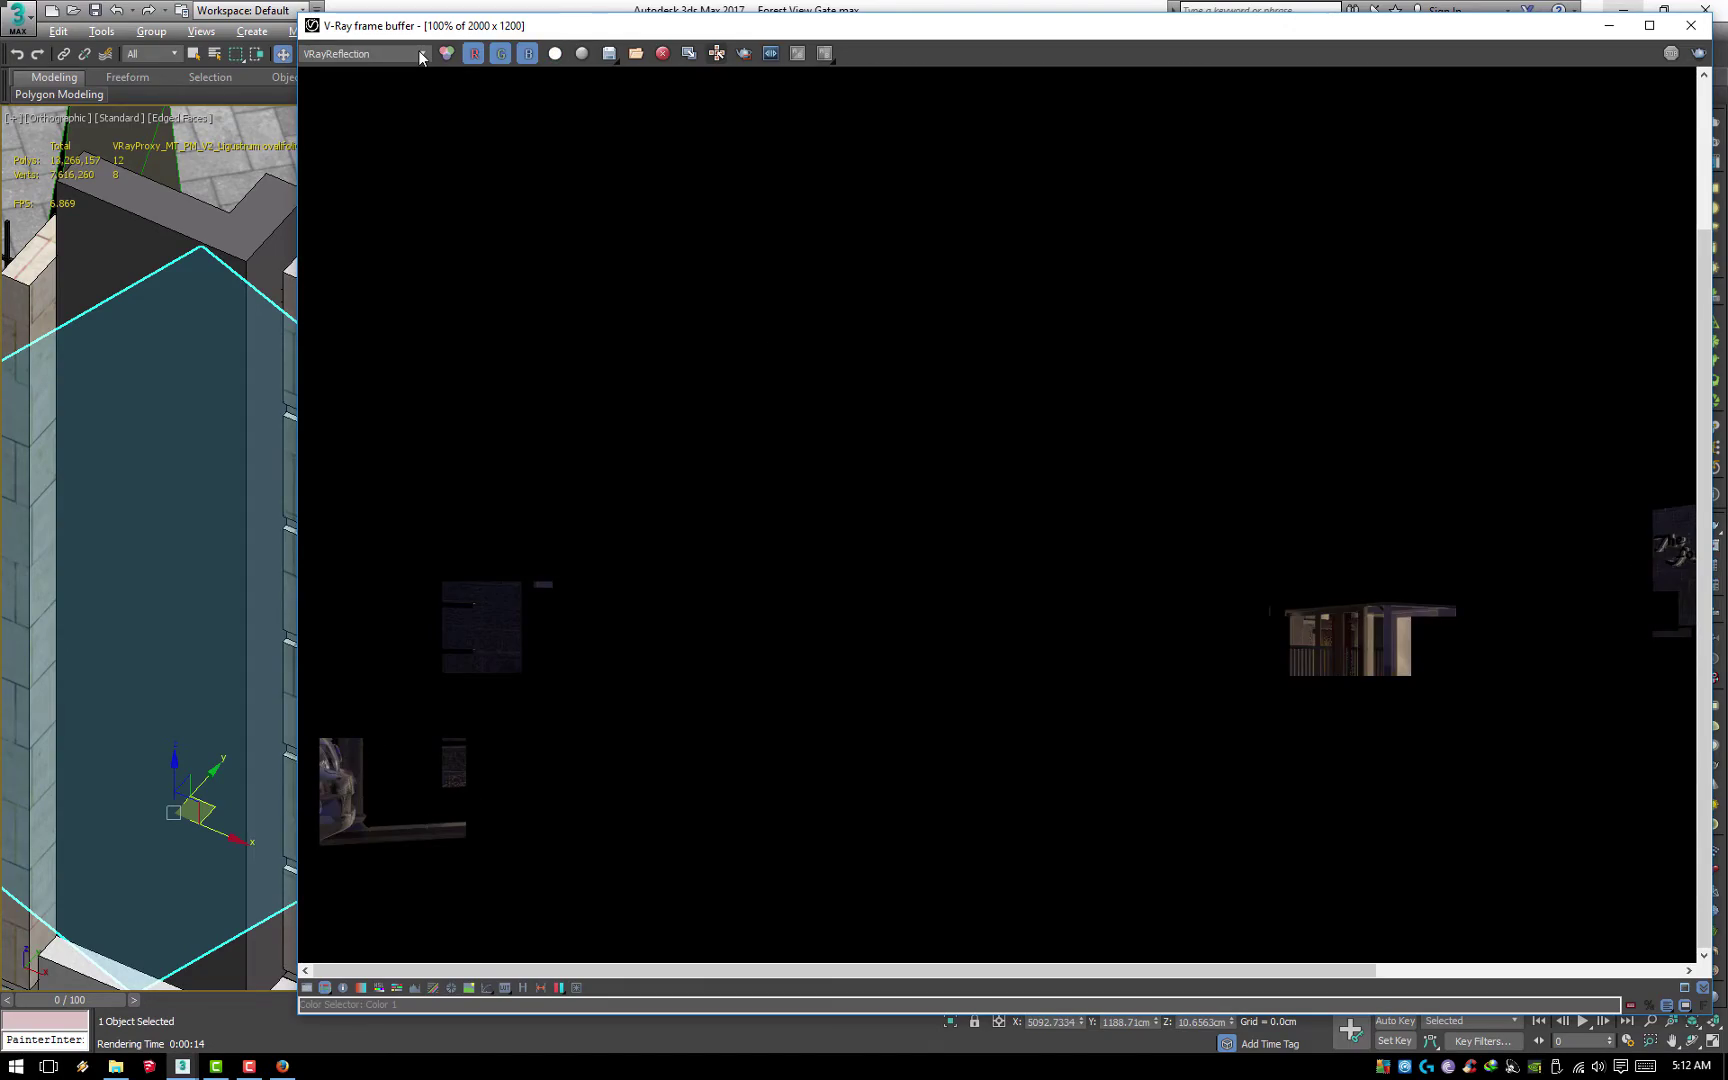
pyautogui.scroll(-1, 420, 55)
pyautogui.scroll(-1, 420, 55)
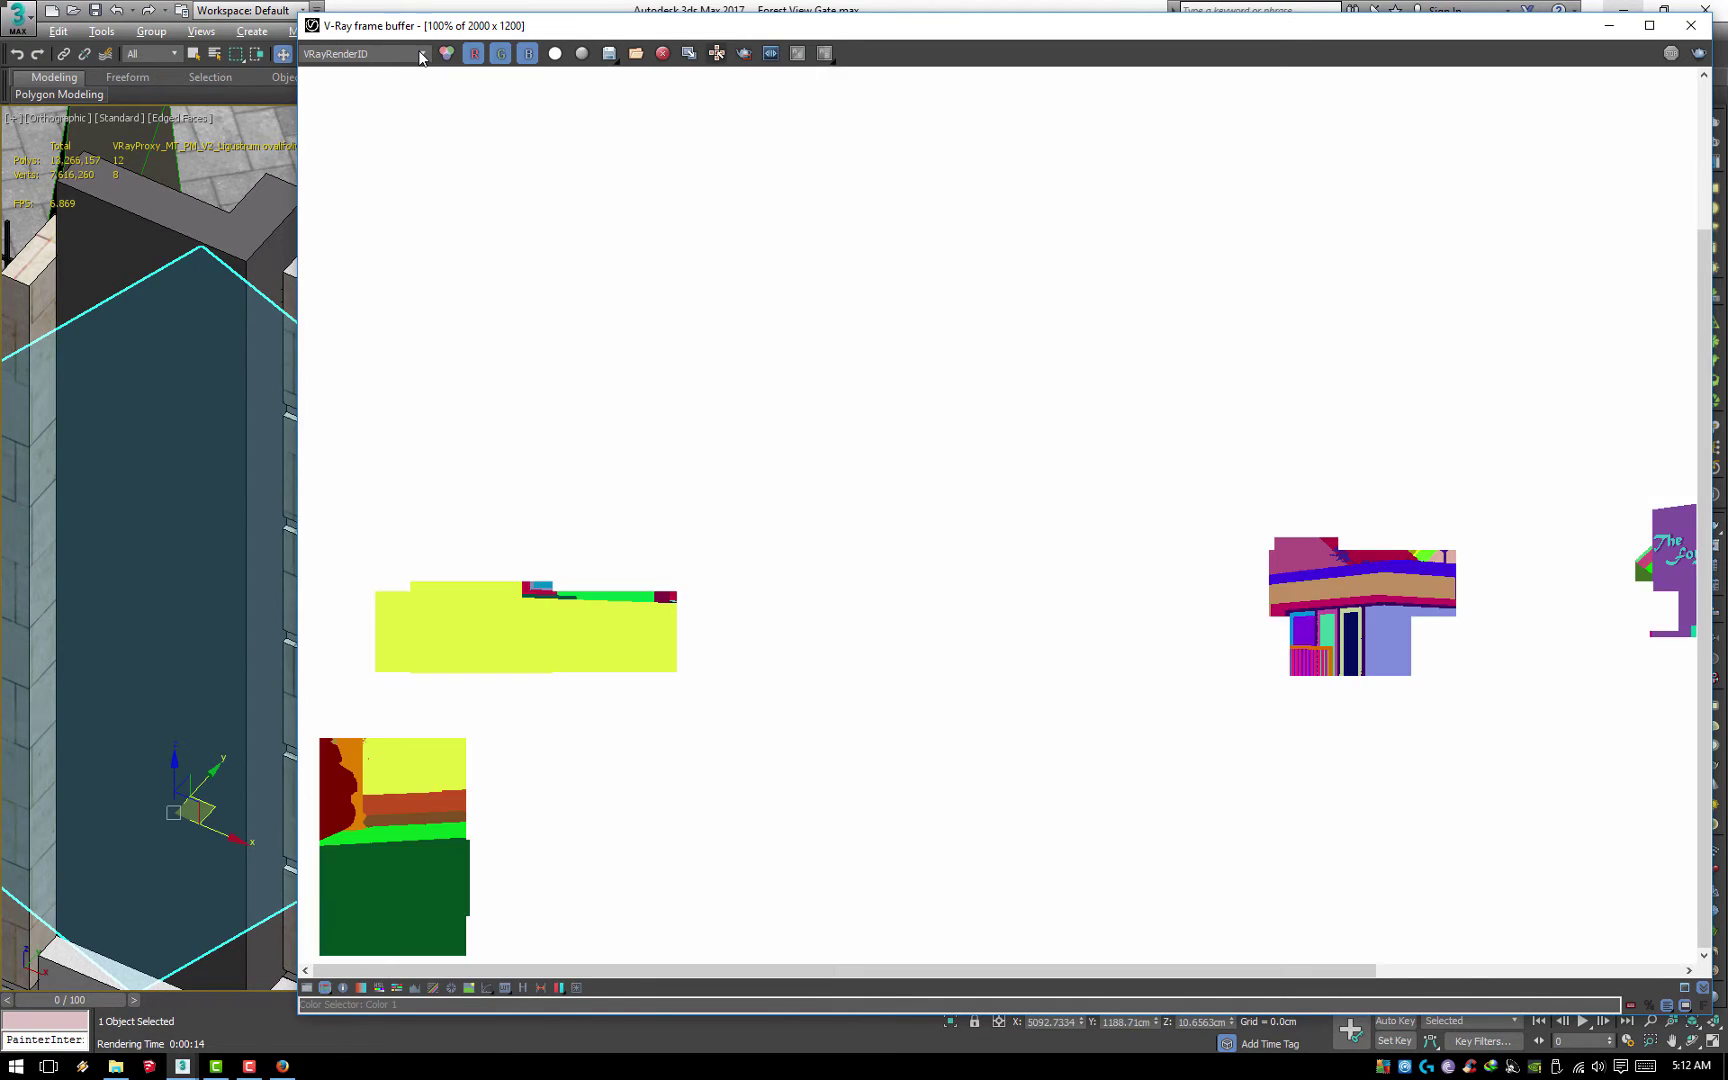
pyautogui.scroll(-1, 420, 55)
pyautogui.scroll(-1, 420, 57)
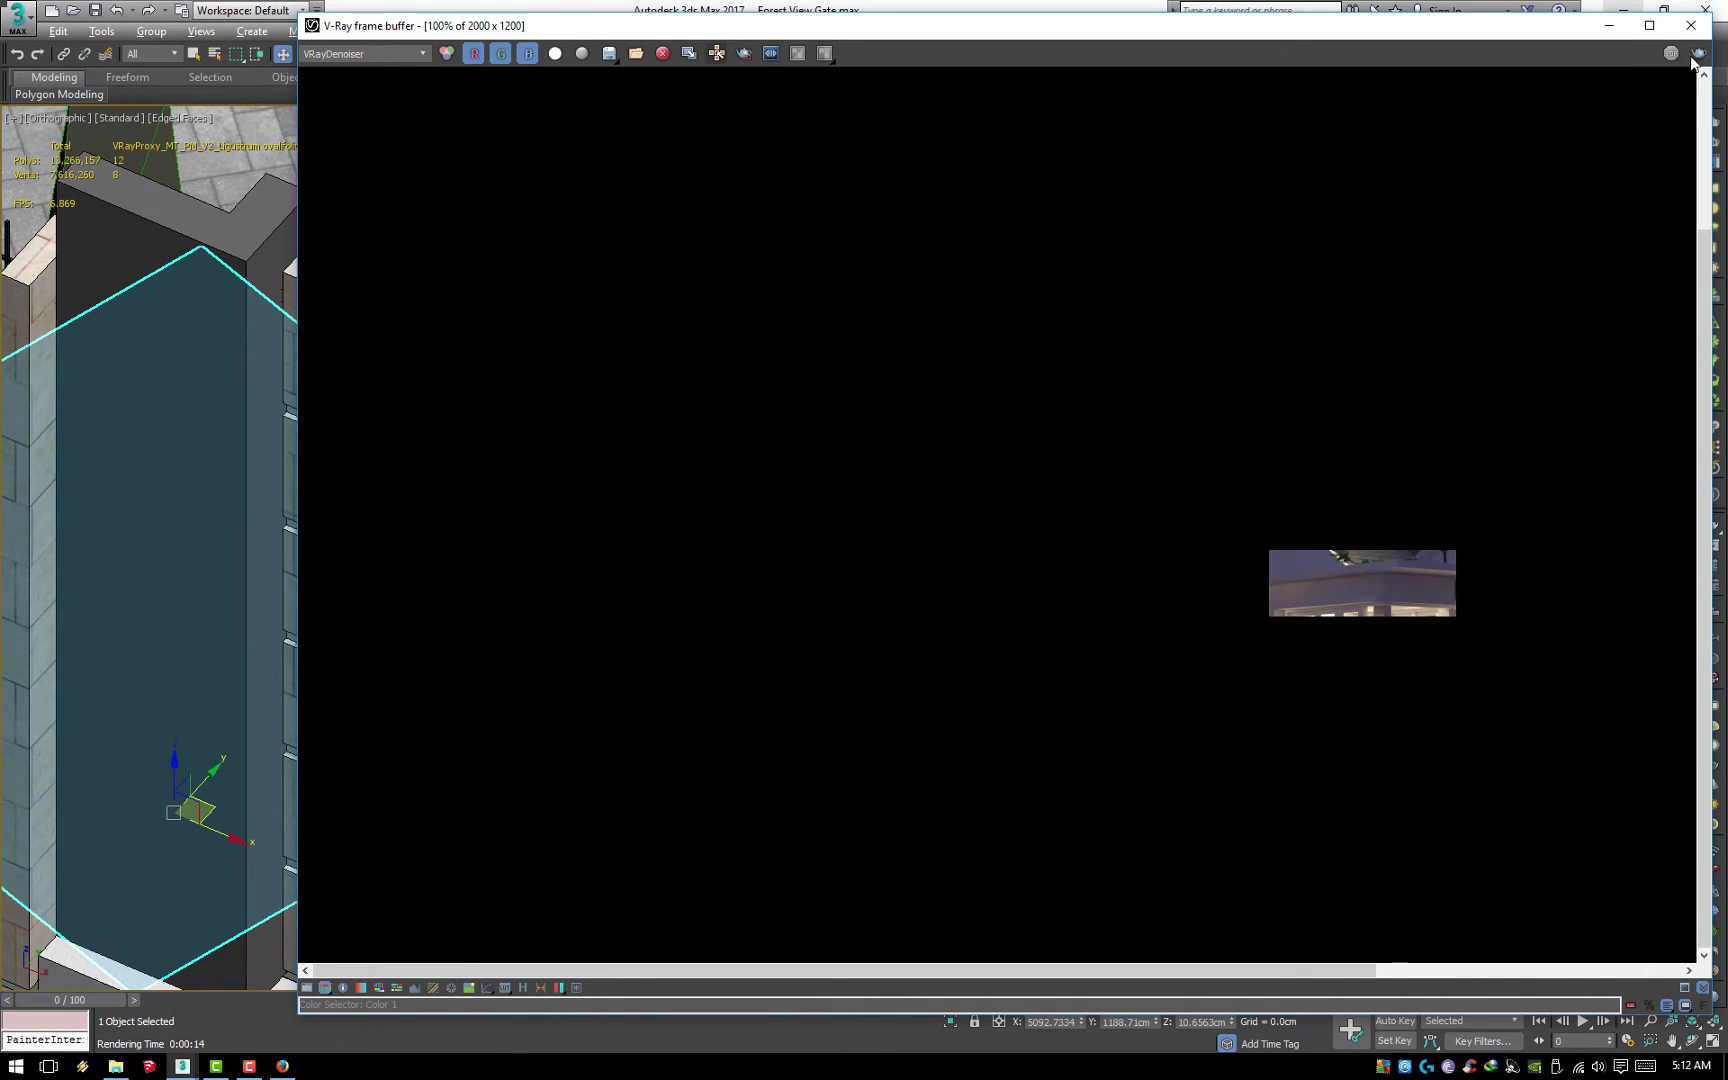
pyautogui.click(1690, 25)
# Set the Bucket image sampler noise threshold to 0.005 and start a 2000 × 1200 render
pyautogui.click(1133, 459)
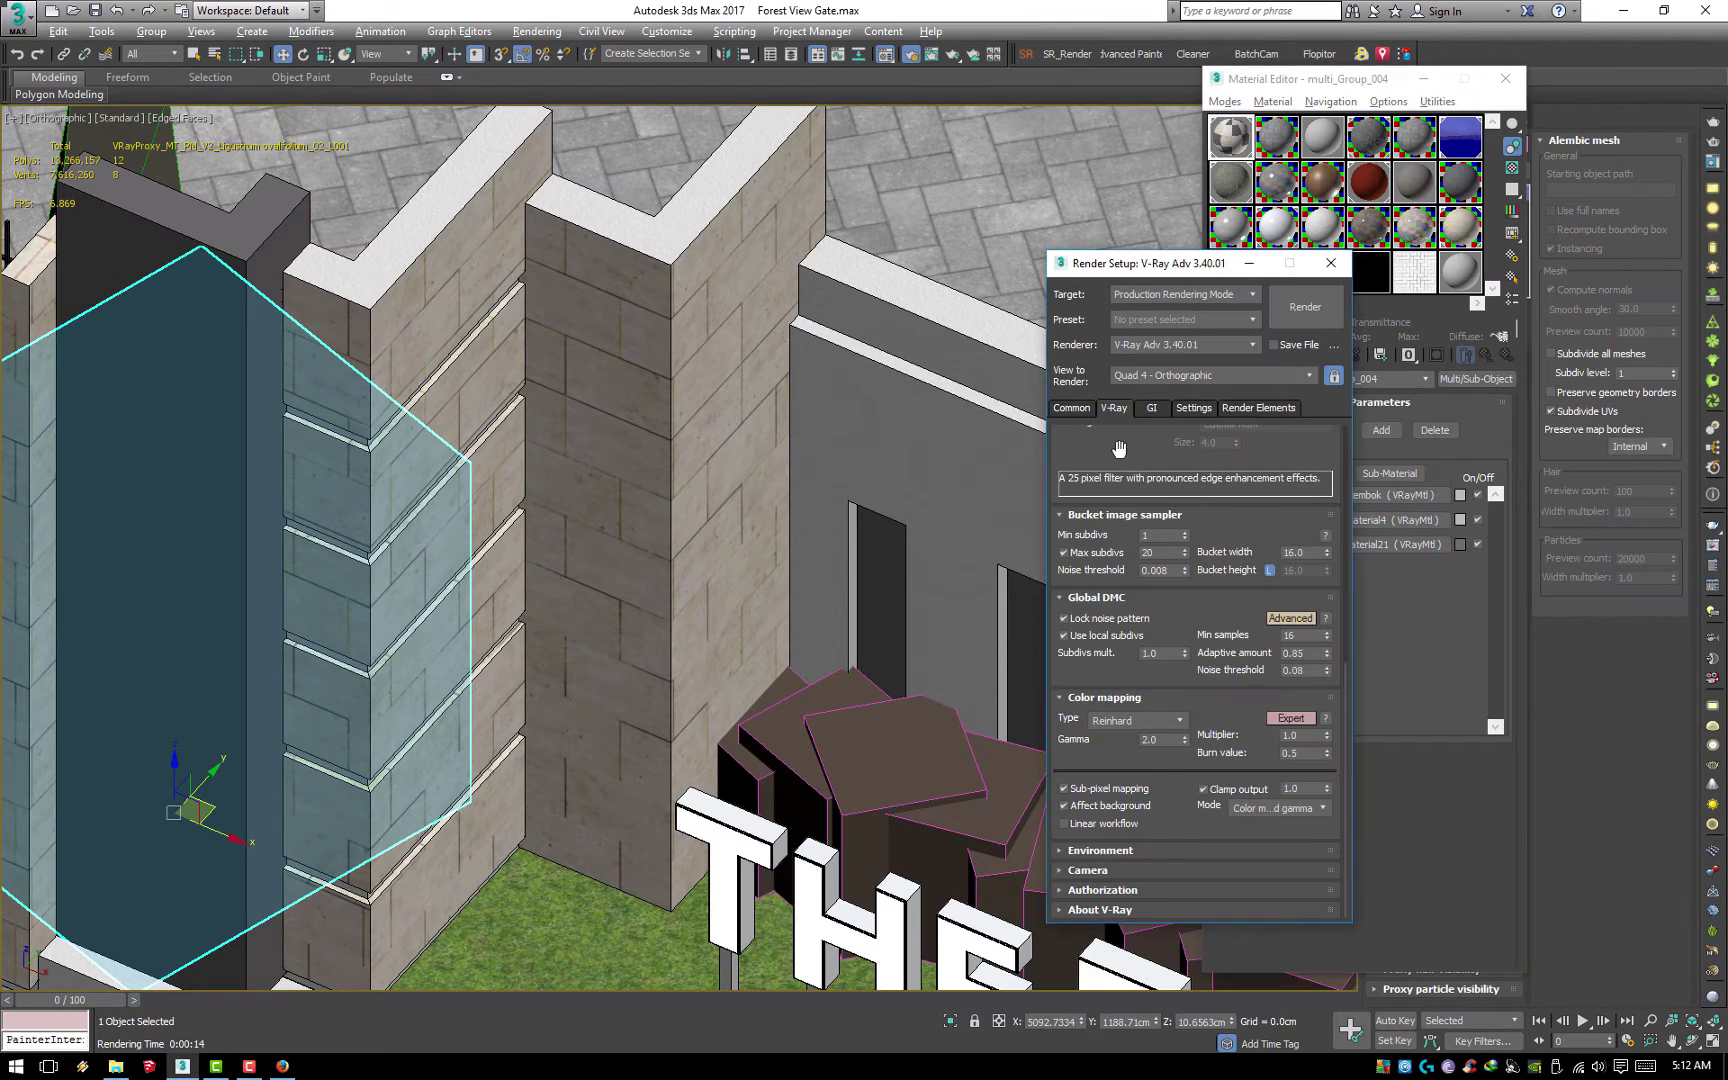
pyautogui.scroll(10, 1150, 600)
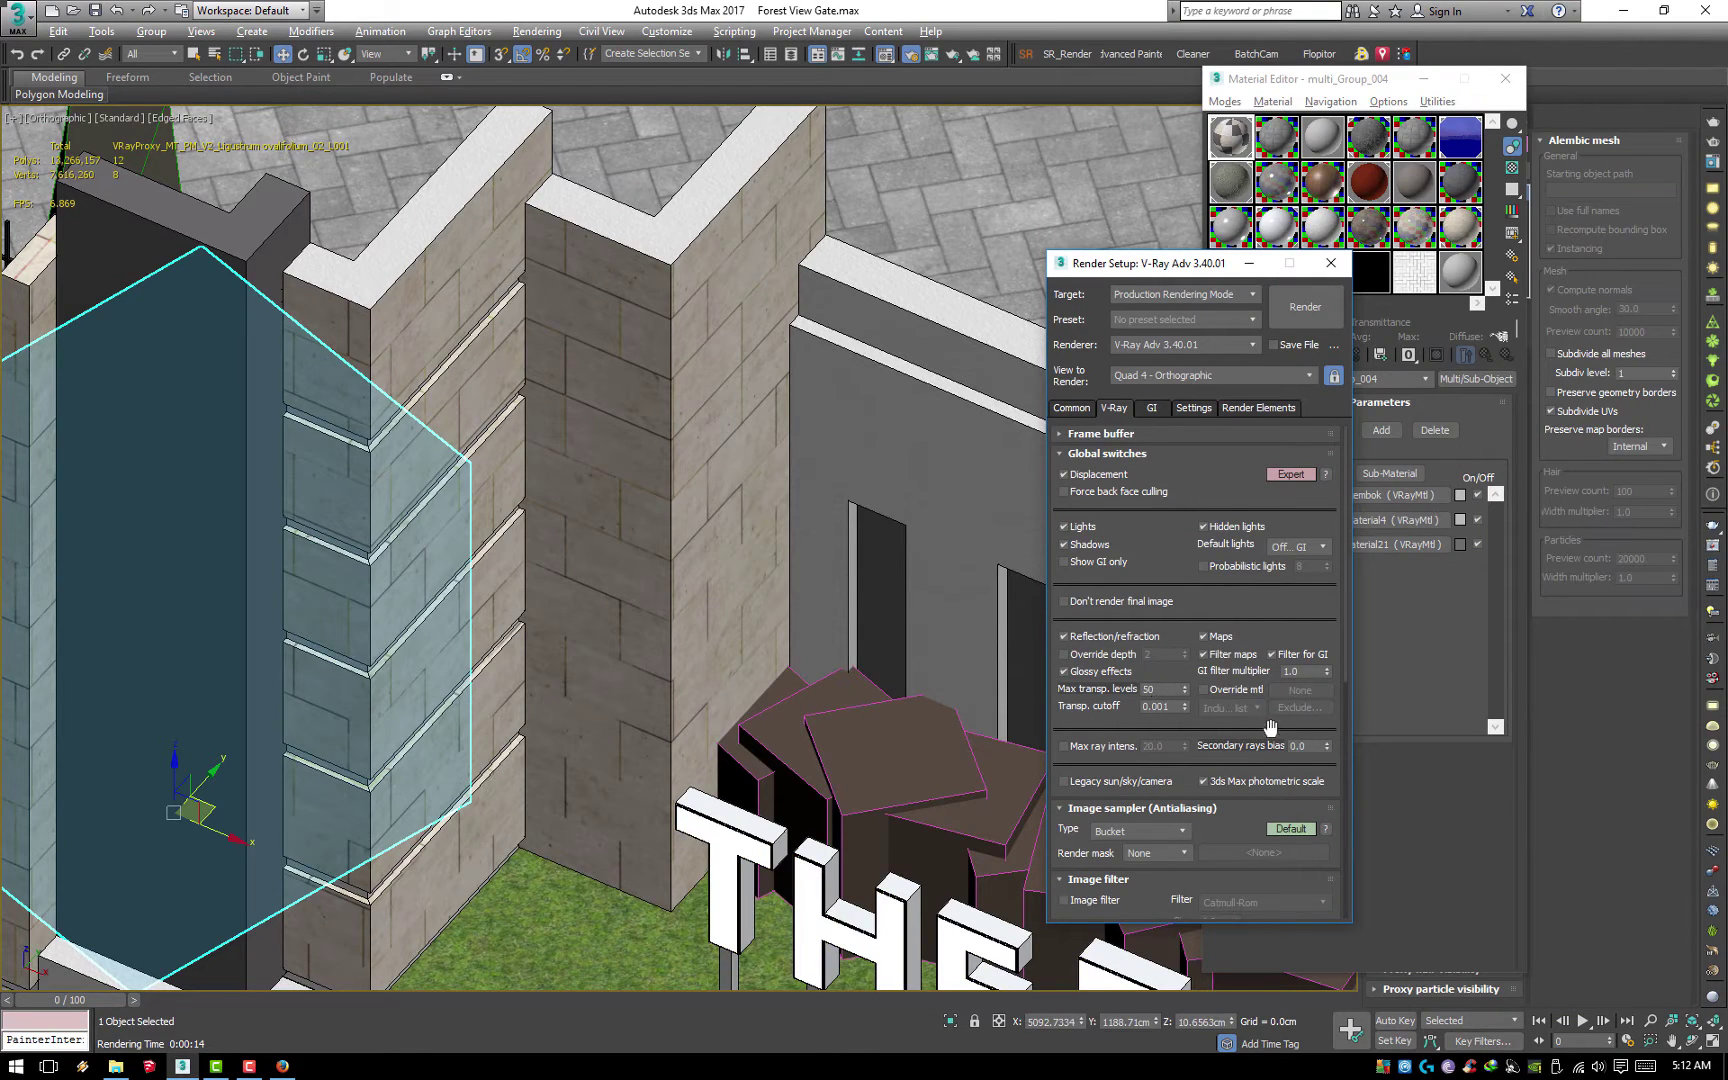
pyautogui.moveTo(1266, 818); pyautogui.dragTo(1270, 505)
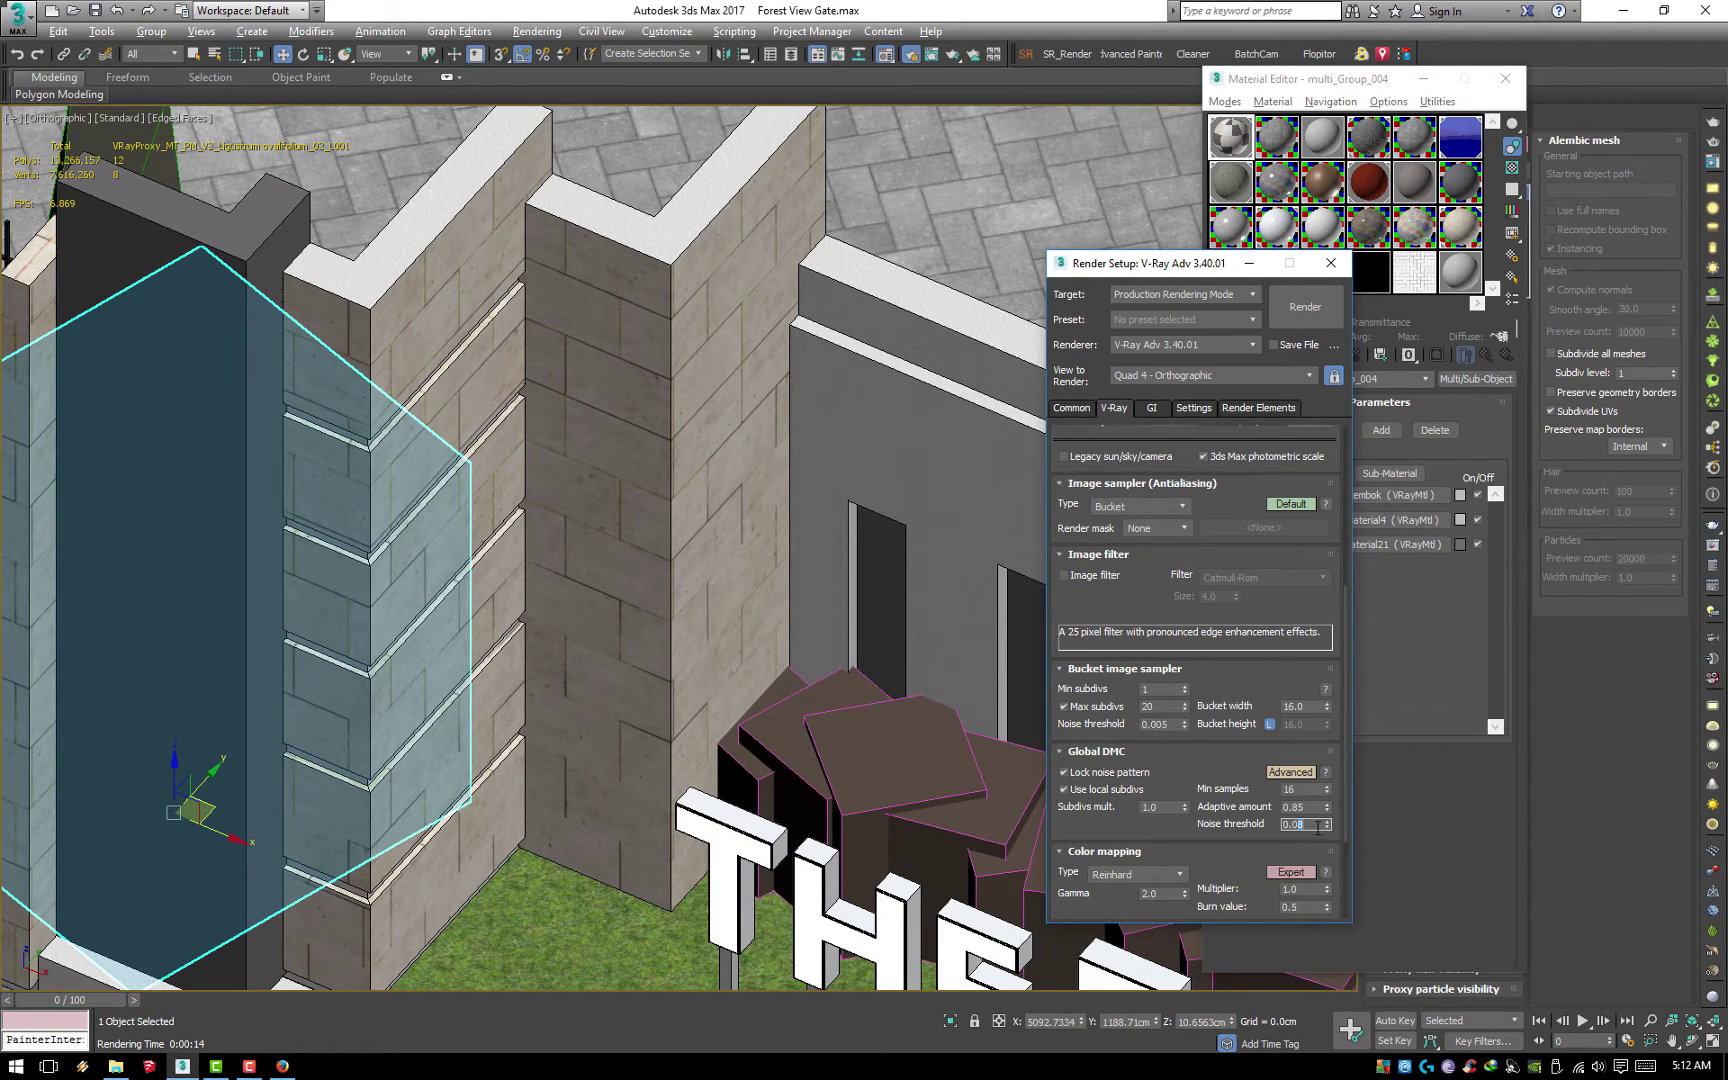
pyautogui.moveTo(1296, 824)
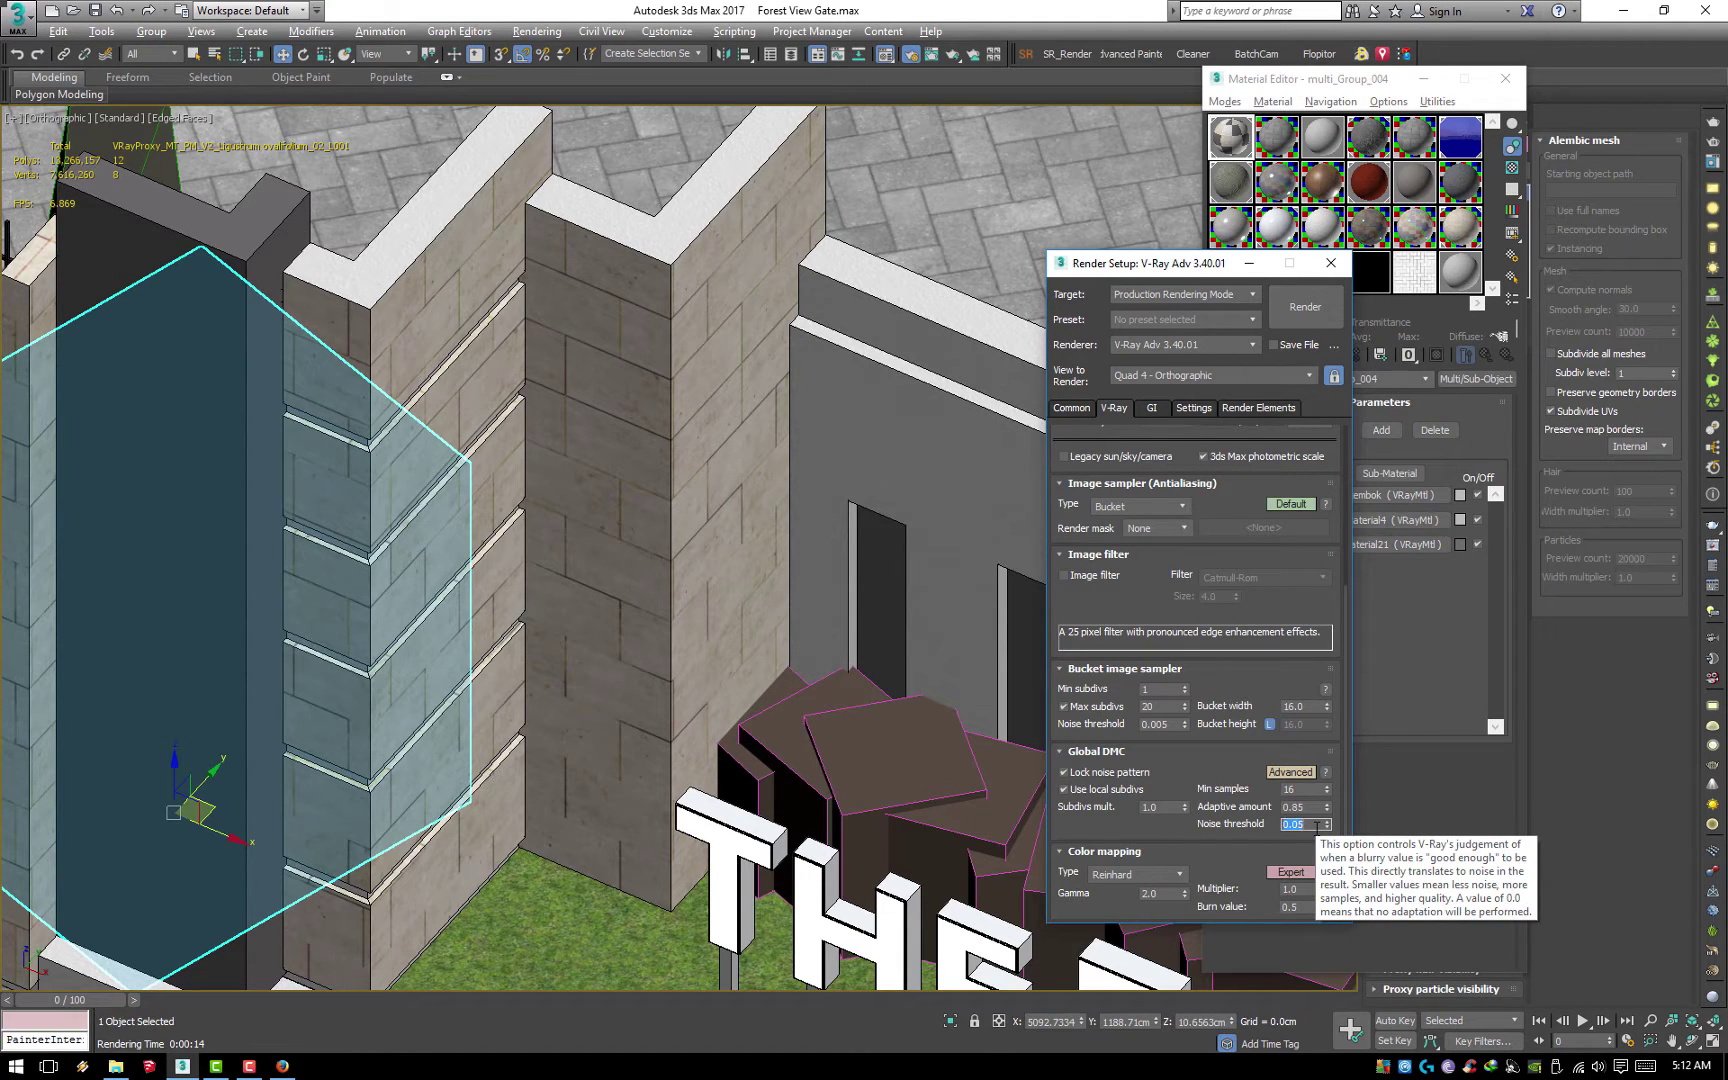
pyautogui.doubleClick(1158, 724)
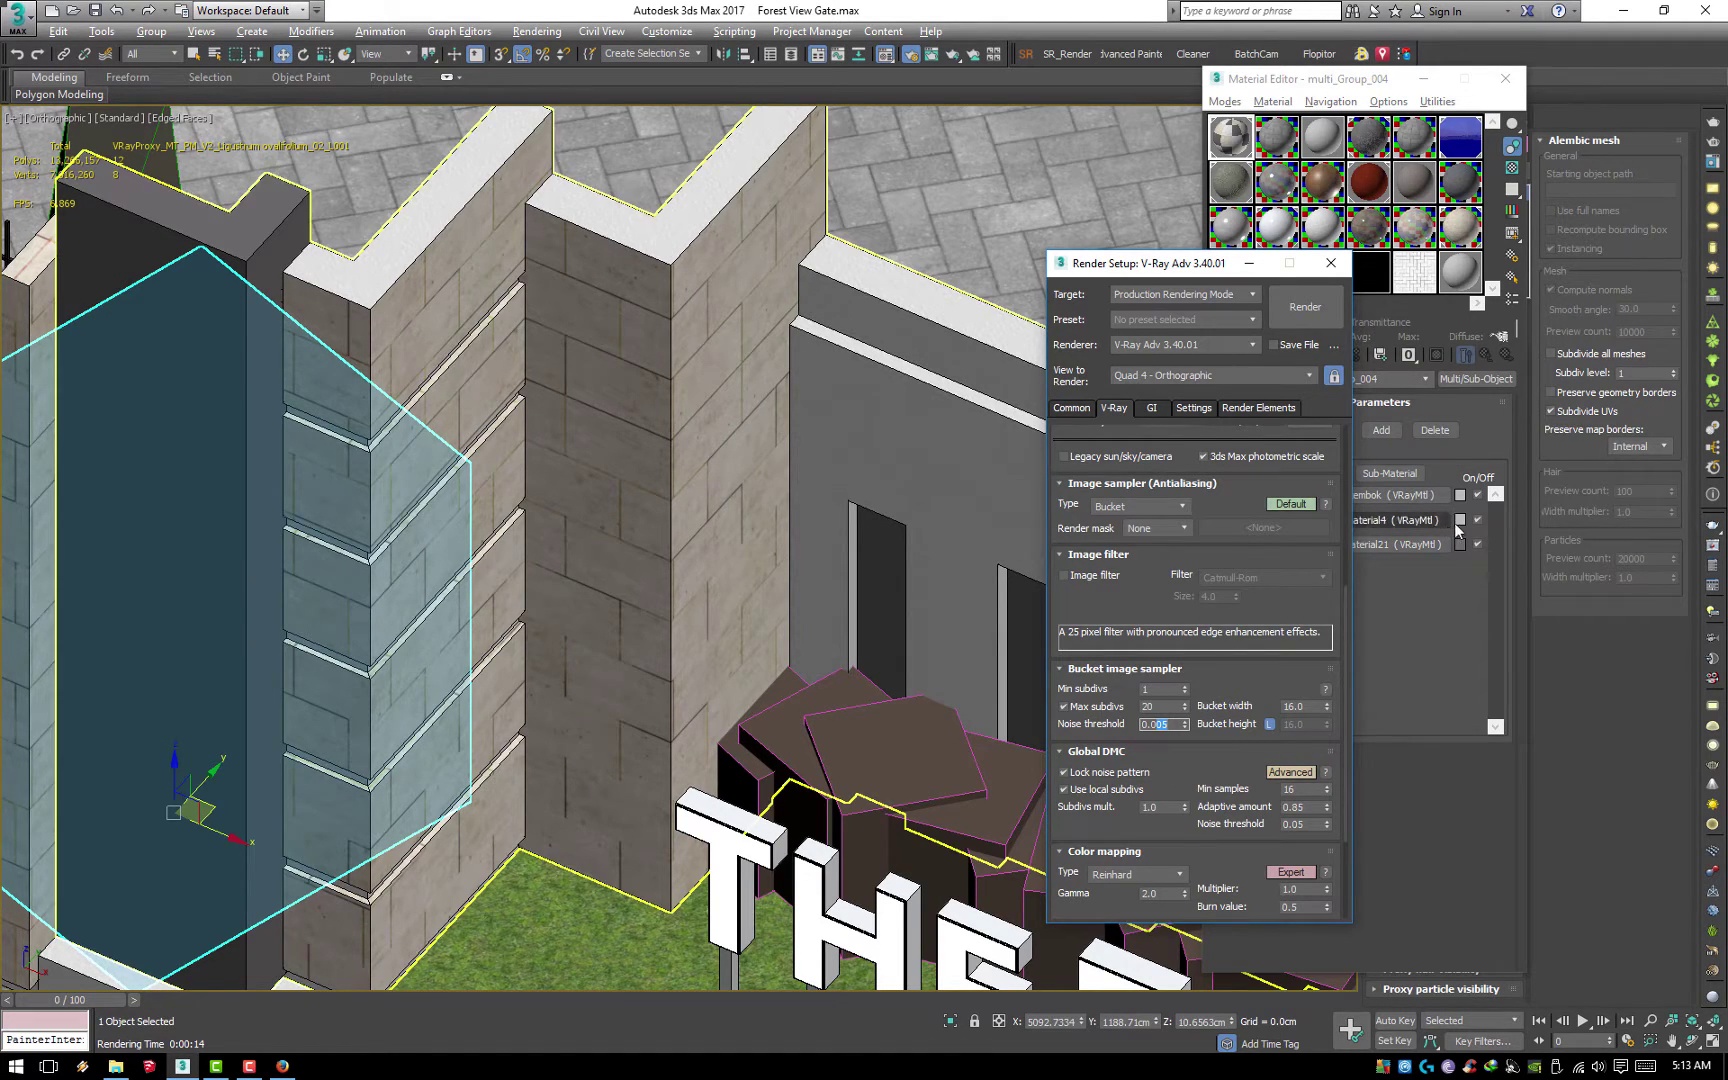
pyautogui.click(1316, 314)
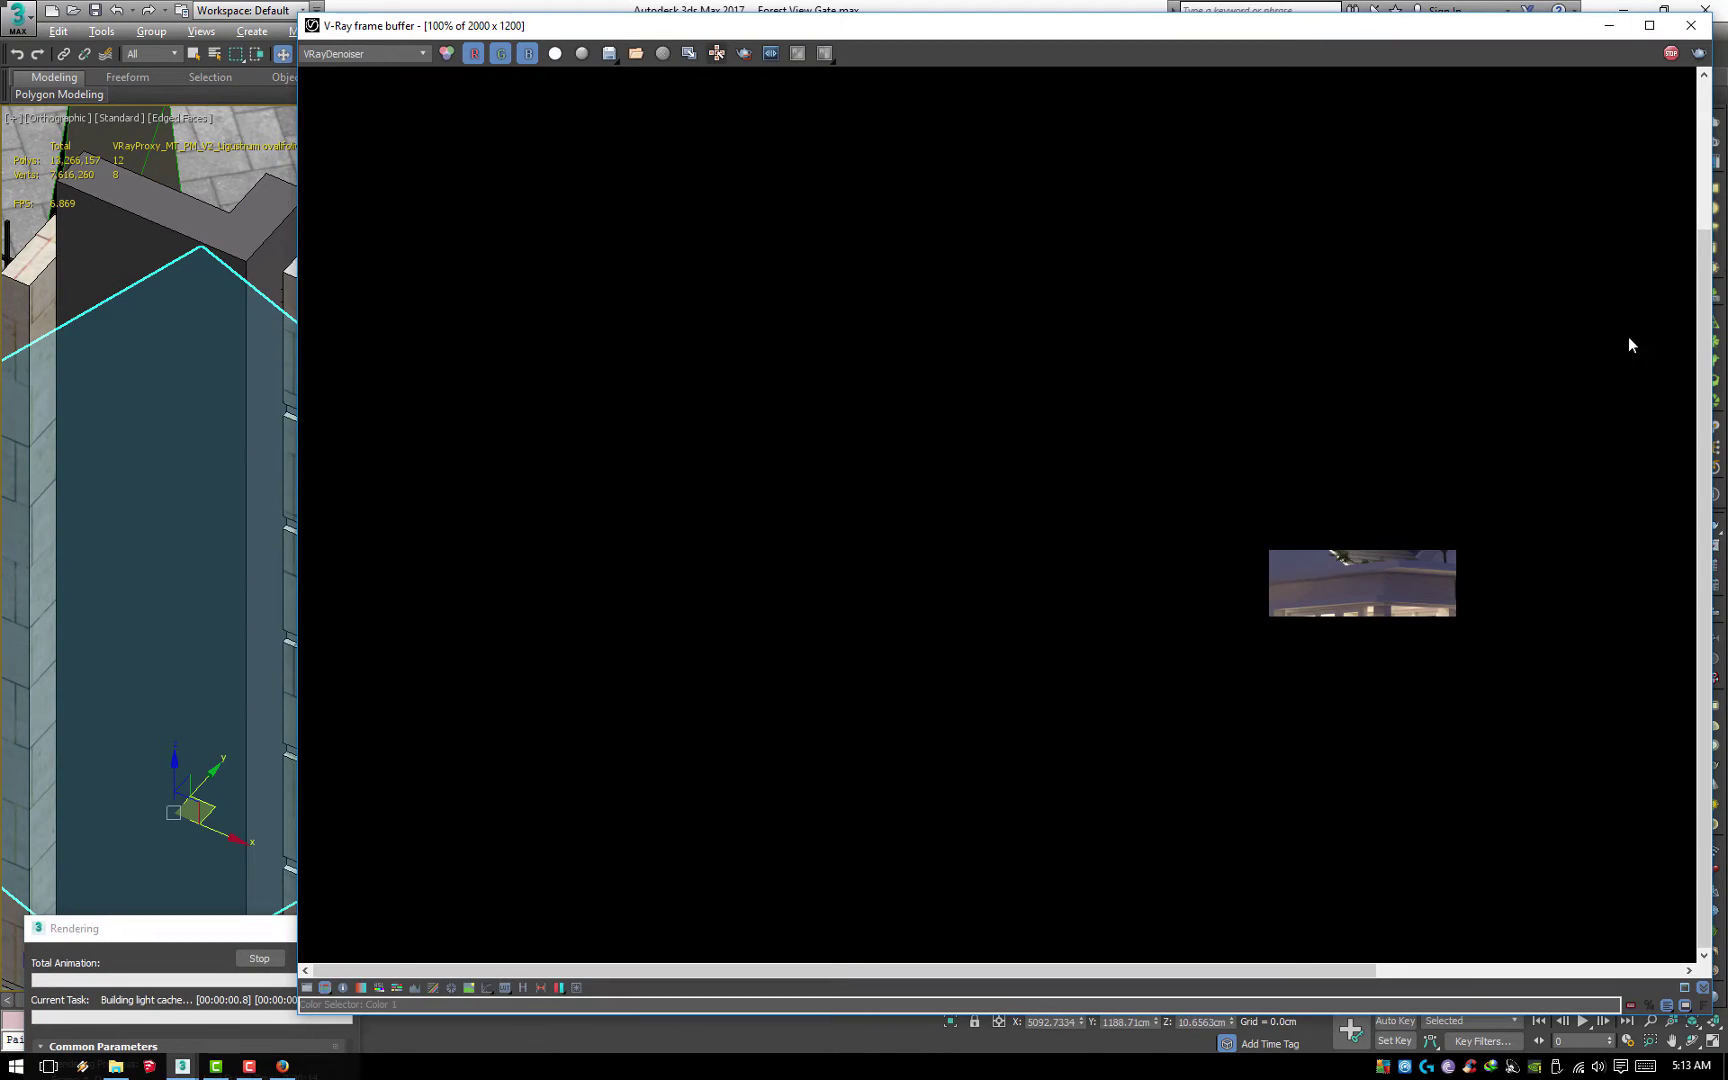
# Stop the render, compare V-Ray settings with history entry 2, then close the frame buffer
pyautogui.click(1671, 54)
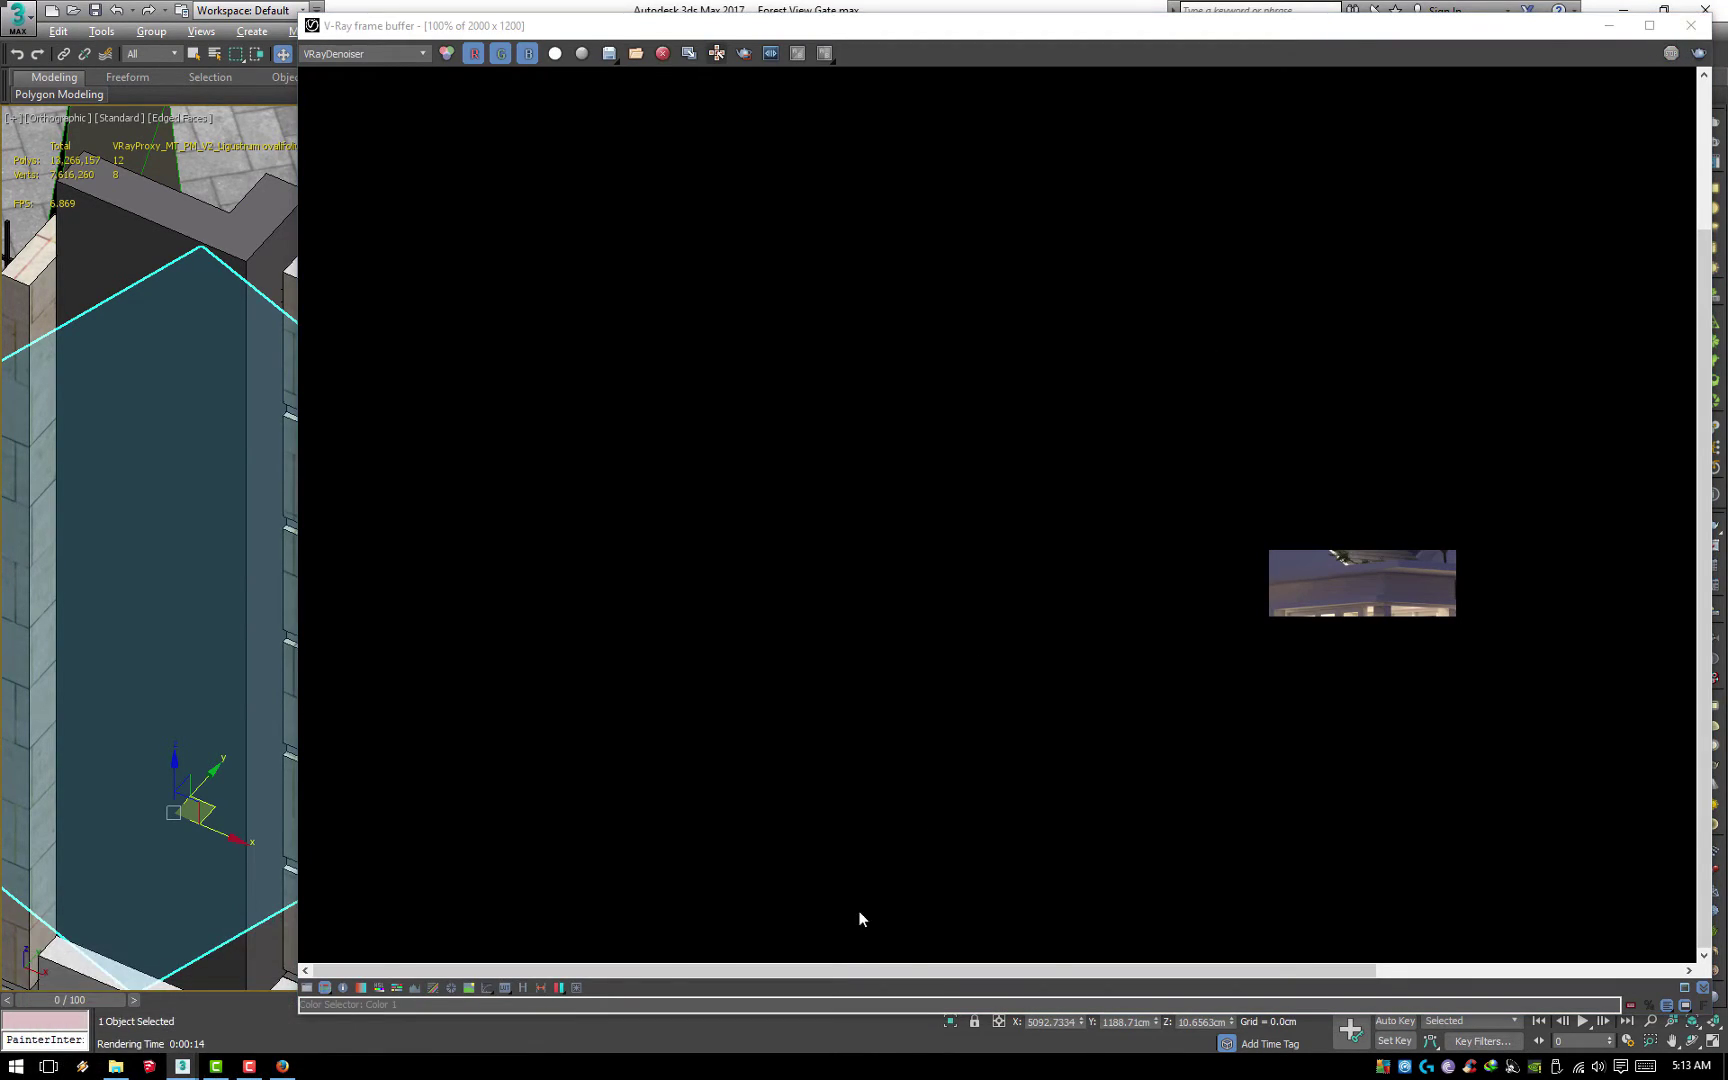
pyautogui.click(523, 988)
pyautogui.rightClick(176, 294)
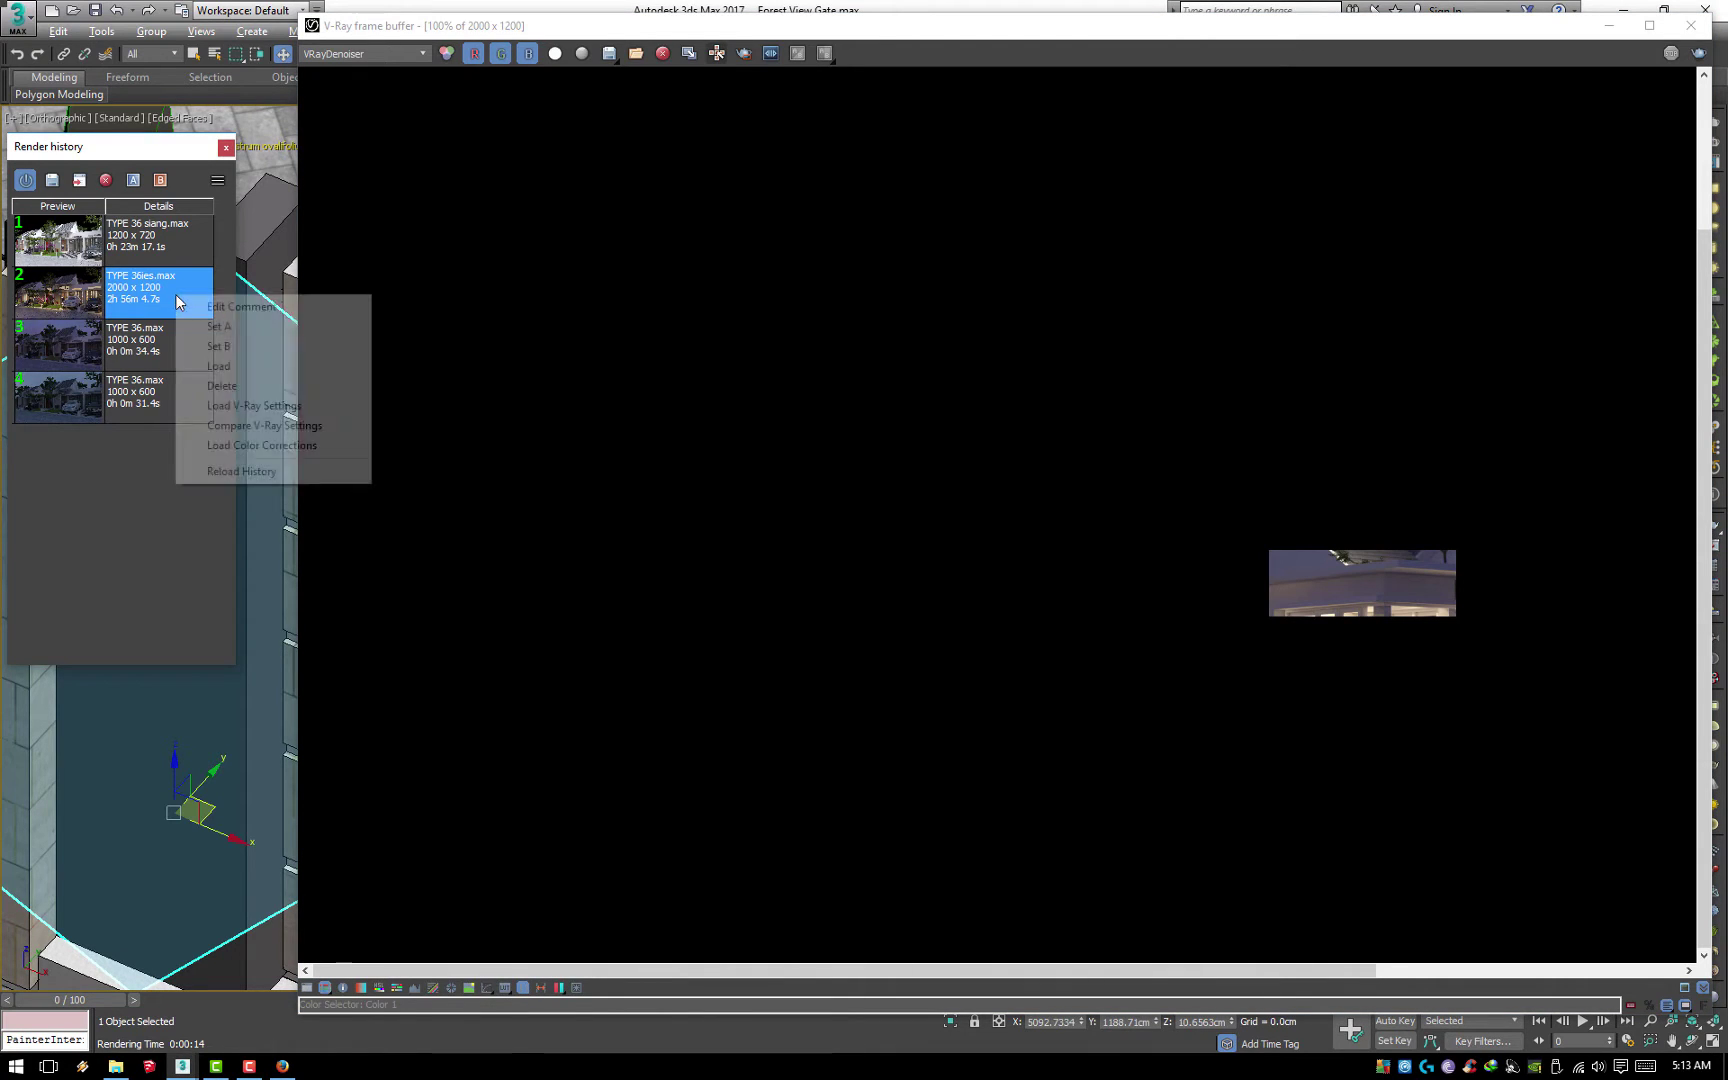
pyautogui.click(331, 434)
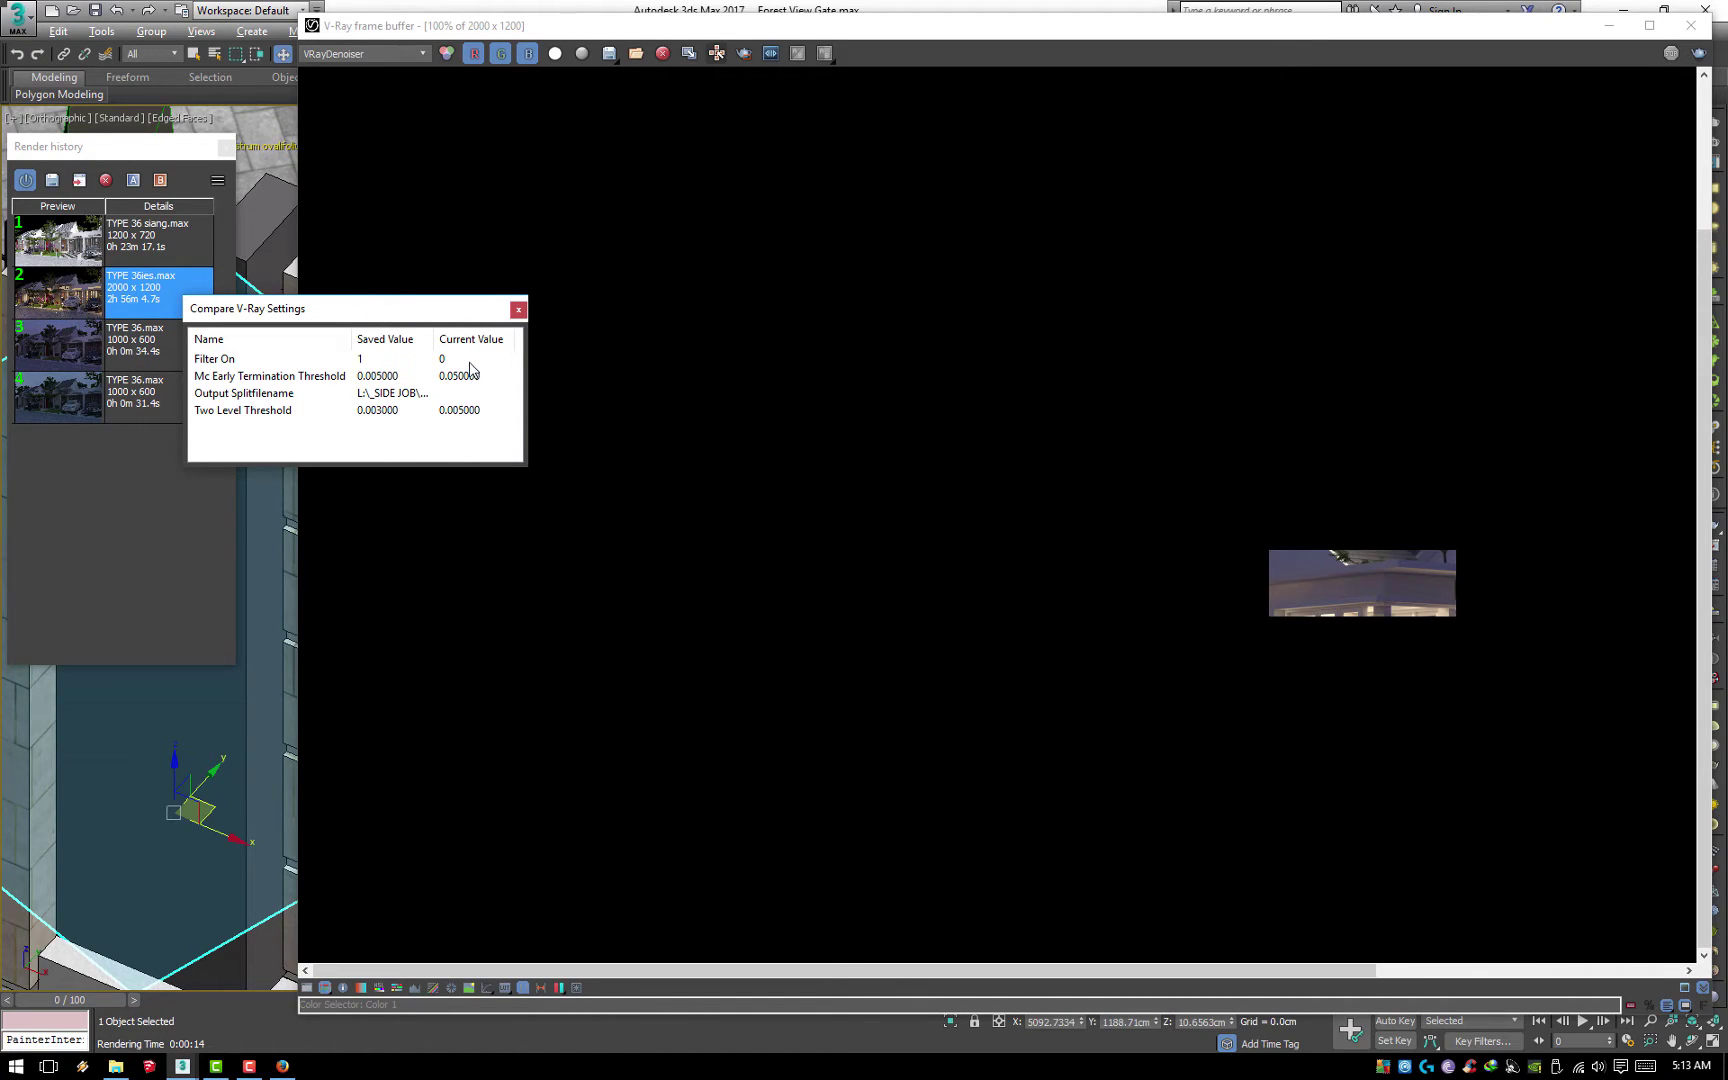
pyautogui.click(519, 312)
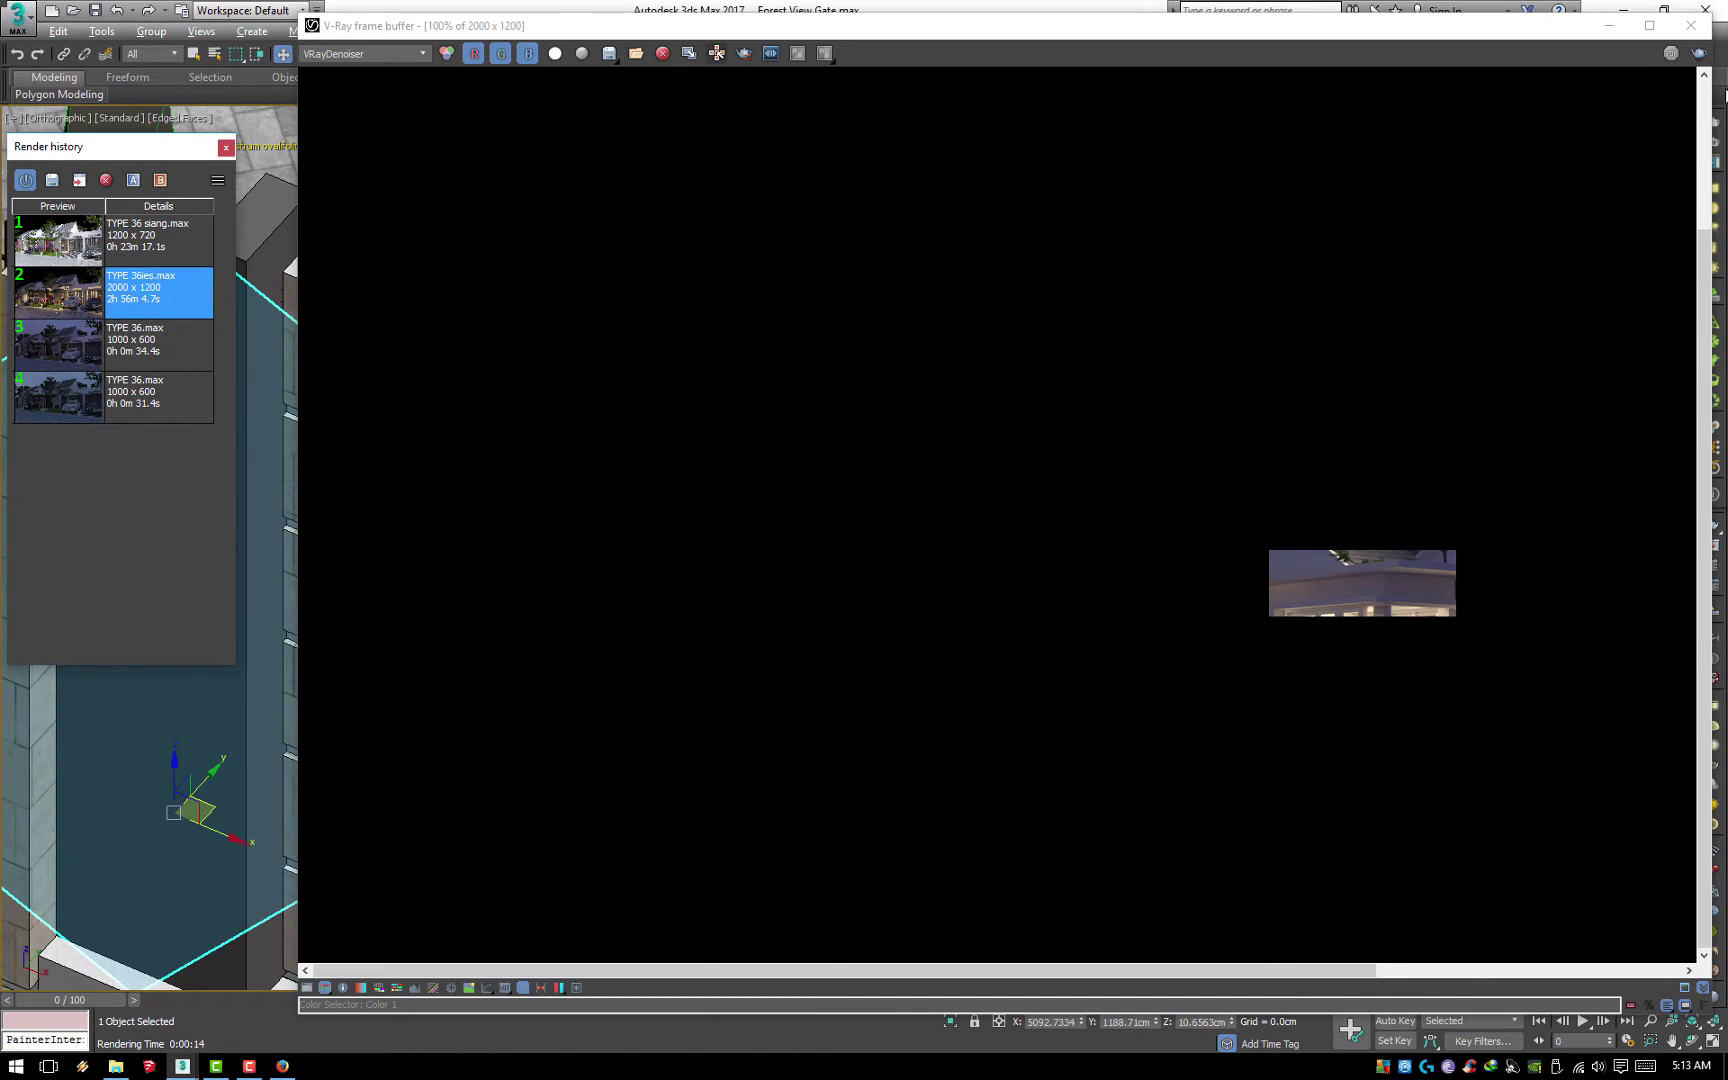
pyautogui.click(1690, 25)
# Set the Global DMC noise threshold to 0.01 and render again
pyautogui.doubleClick(1301, 827)
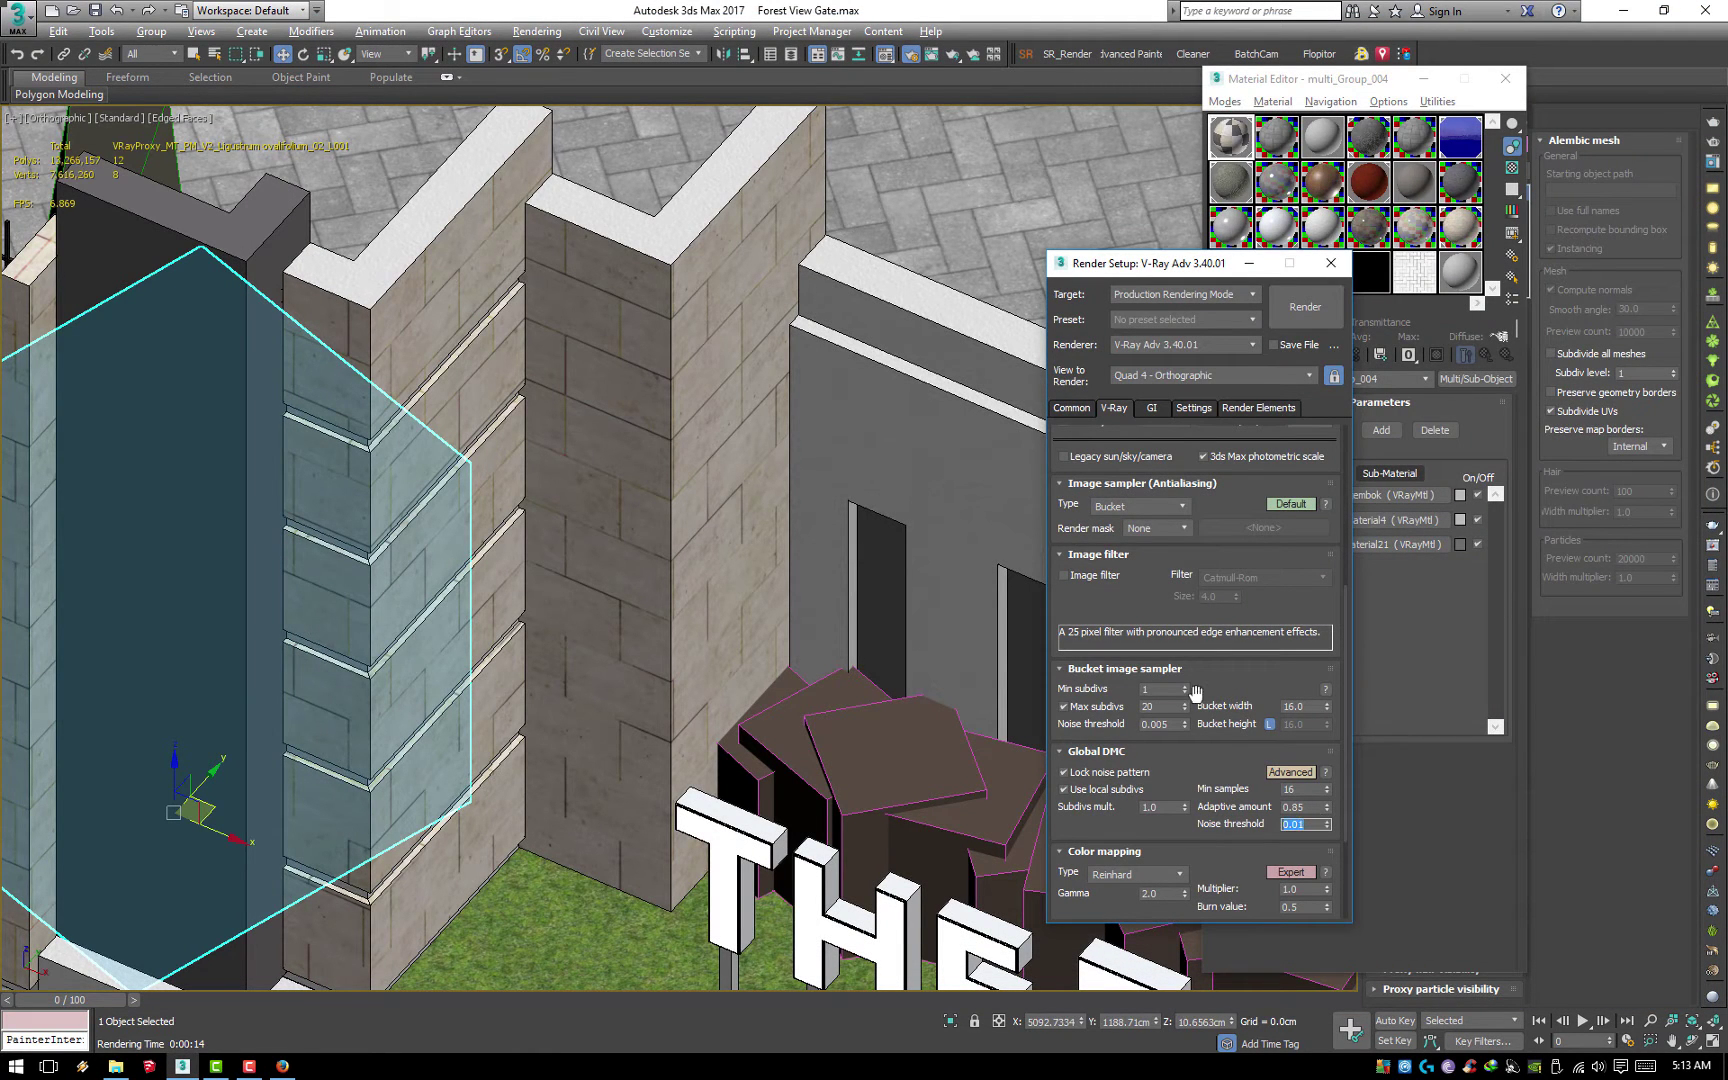
pyautogui.click(1290, 306)
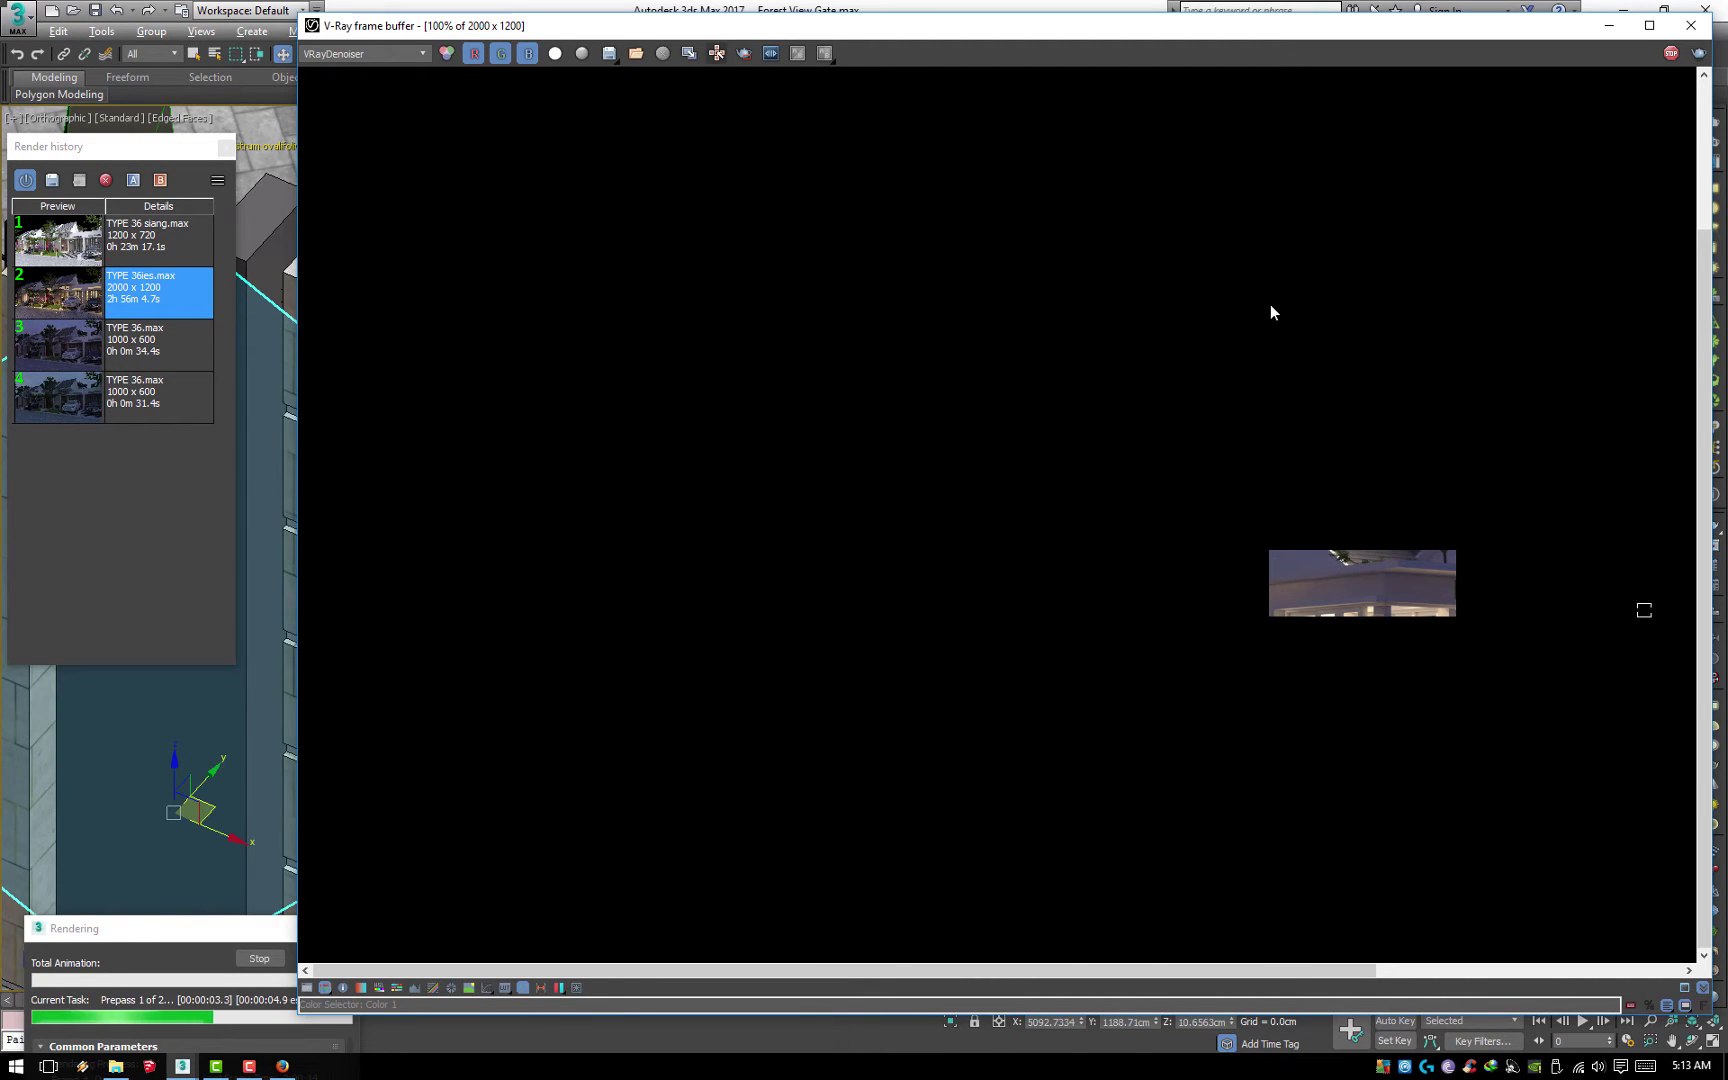
# Show the RGB color channel and zoom in on the gate sign lettering
pyautogui.click(408, 54)
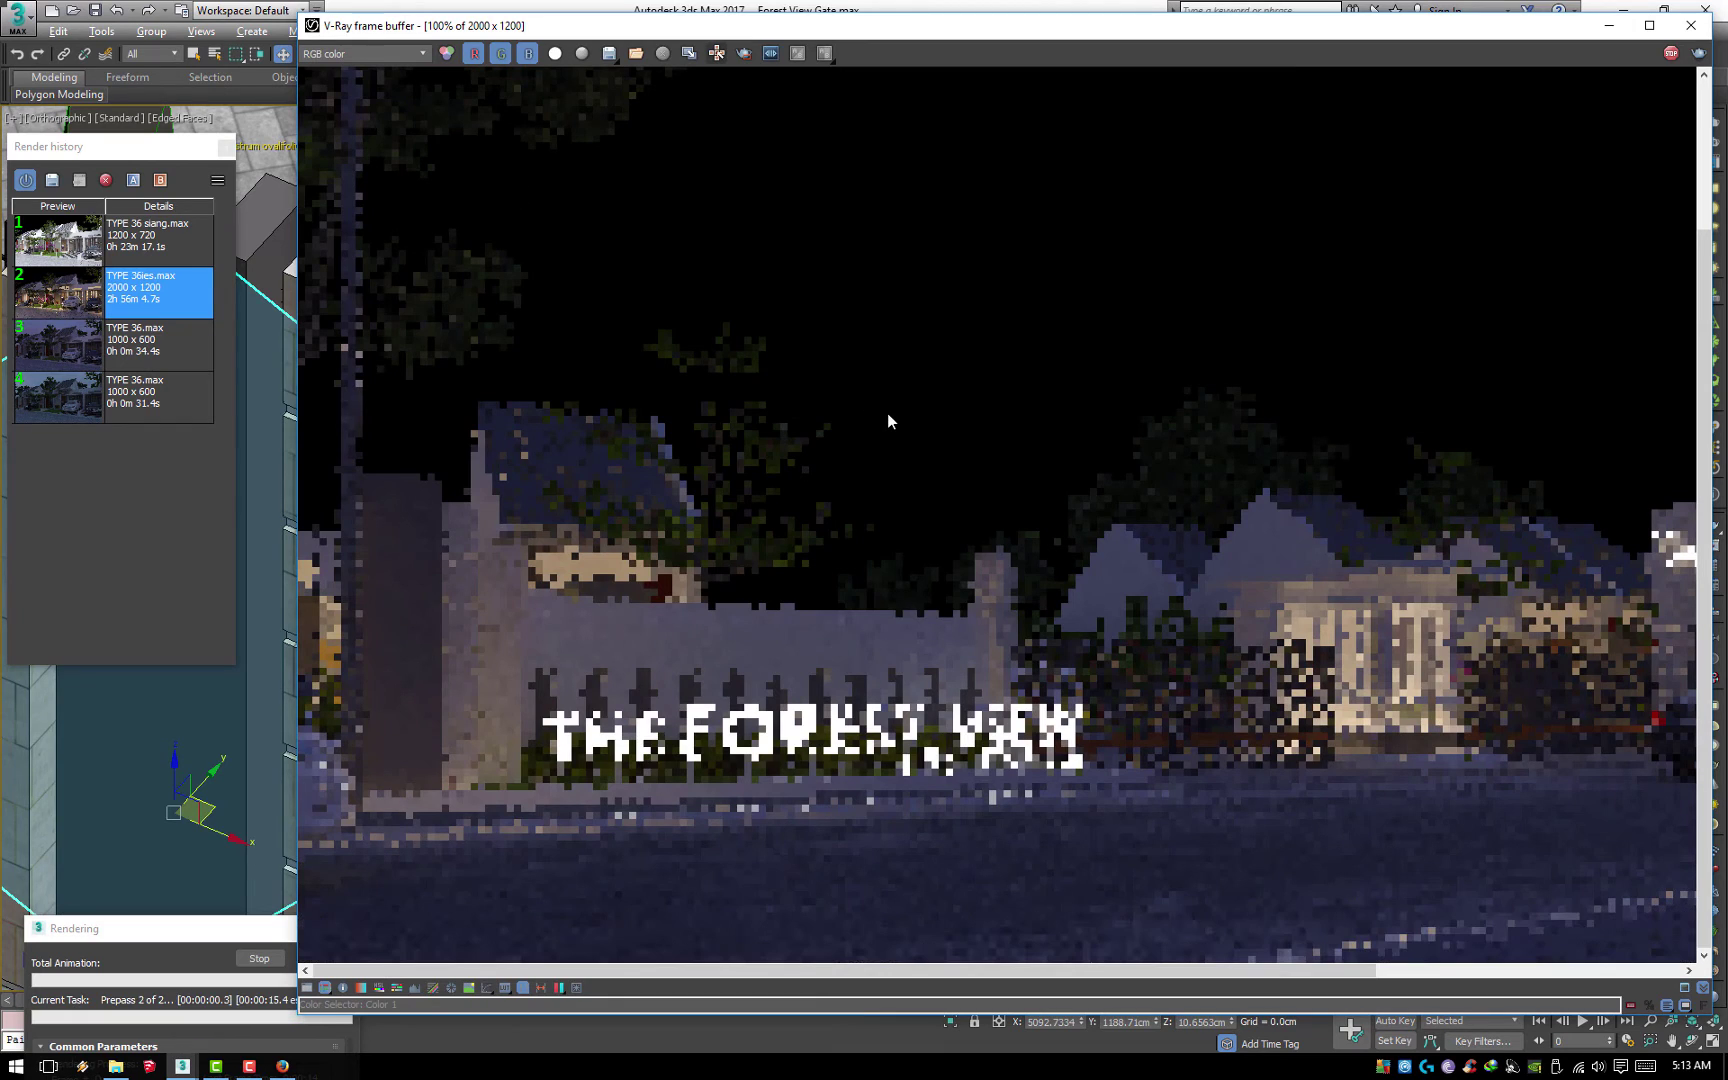
pyautogui.scroll(-2, 846, 429)
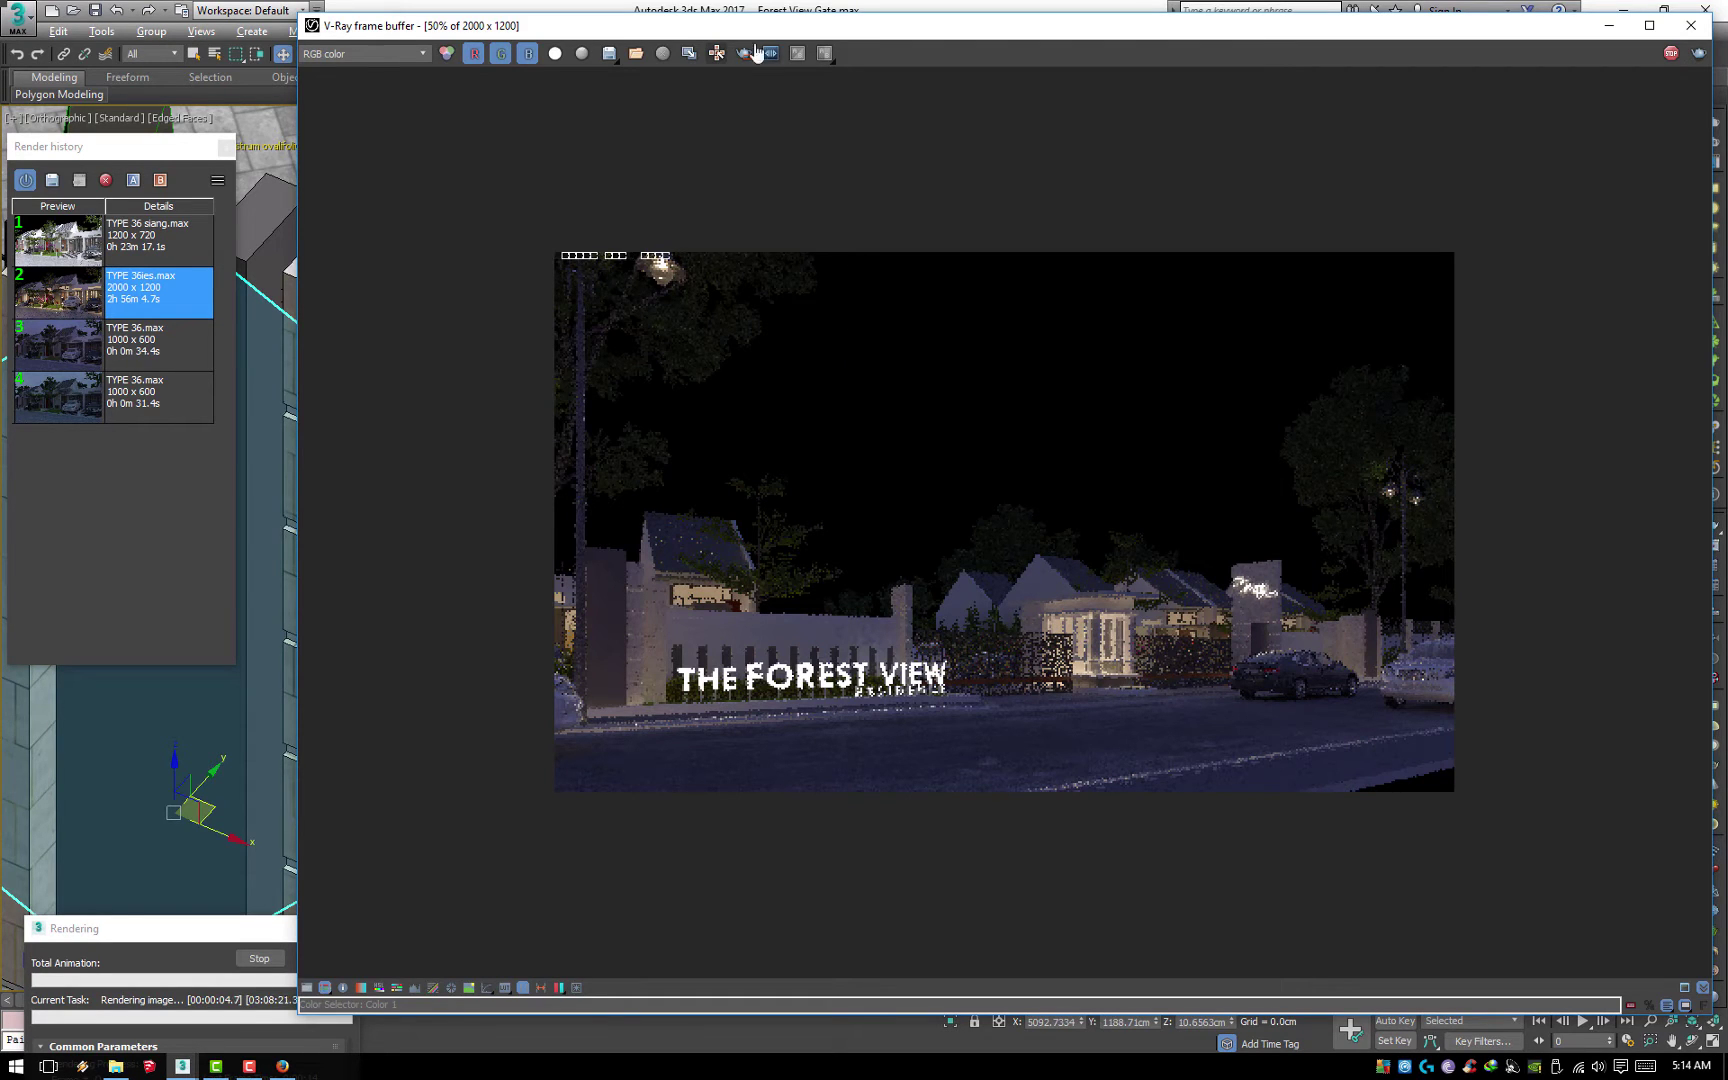
pyautogui.scroll(5, 652, 630)
pyautogui.scroll(-5, 664, 652)
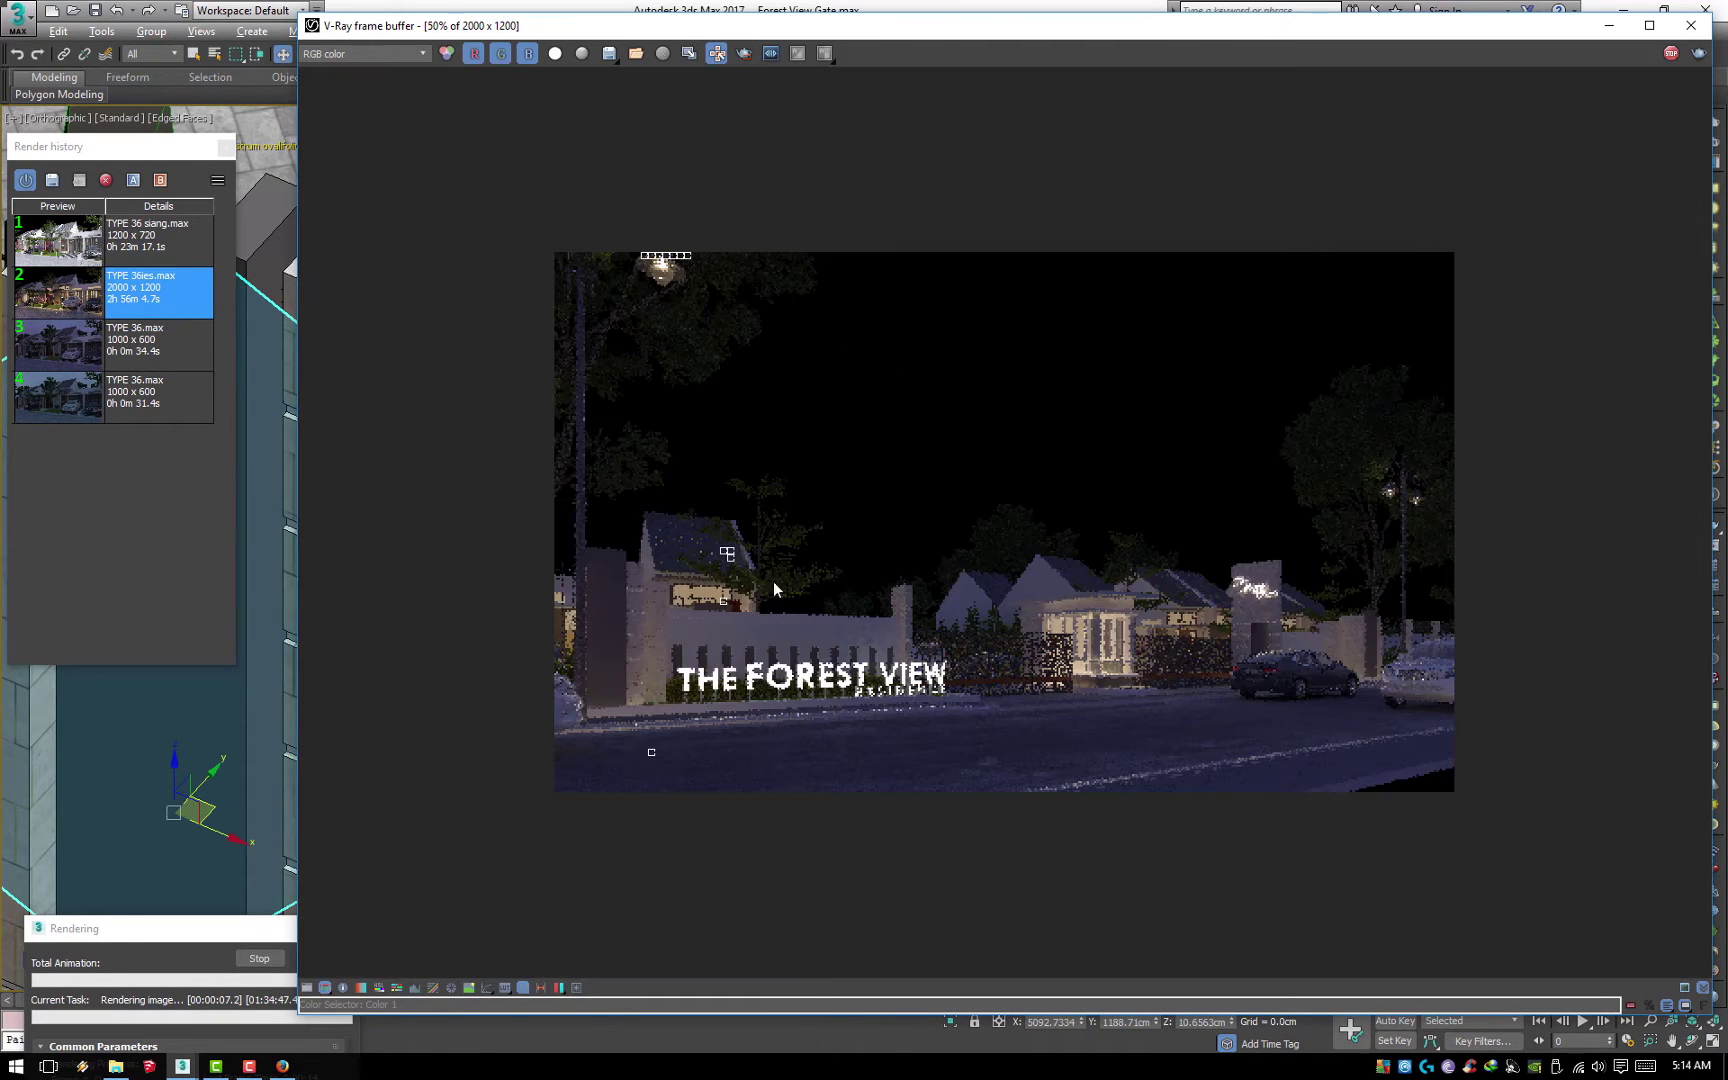
pyautogui.scroll(1, 774, 580)
pyautogui.scroll(1, 506, 710)
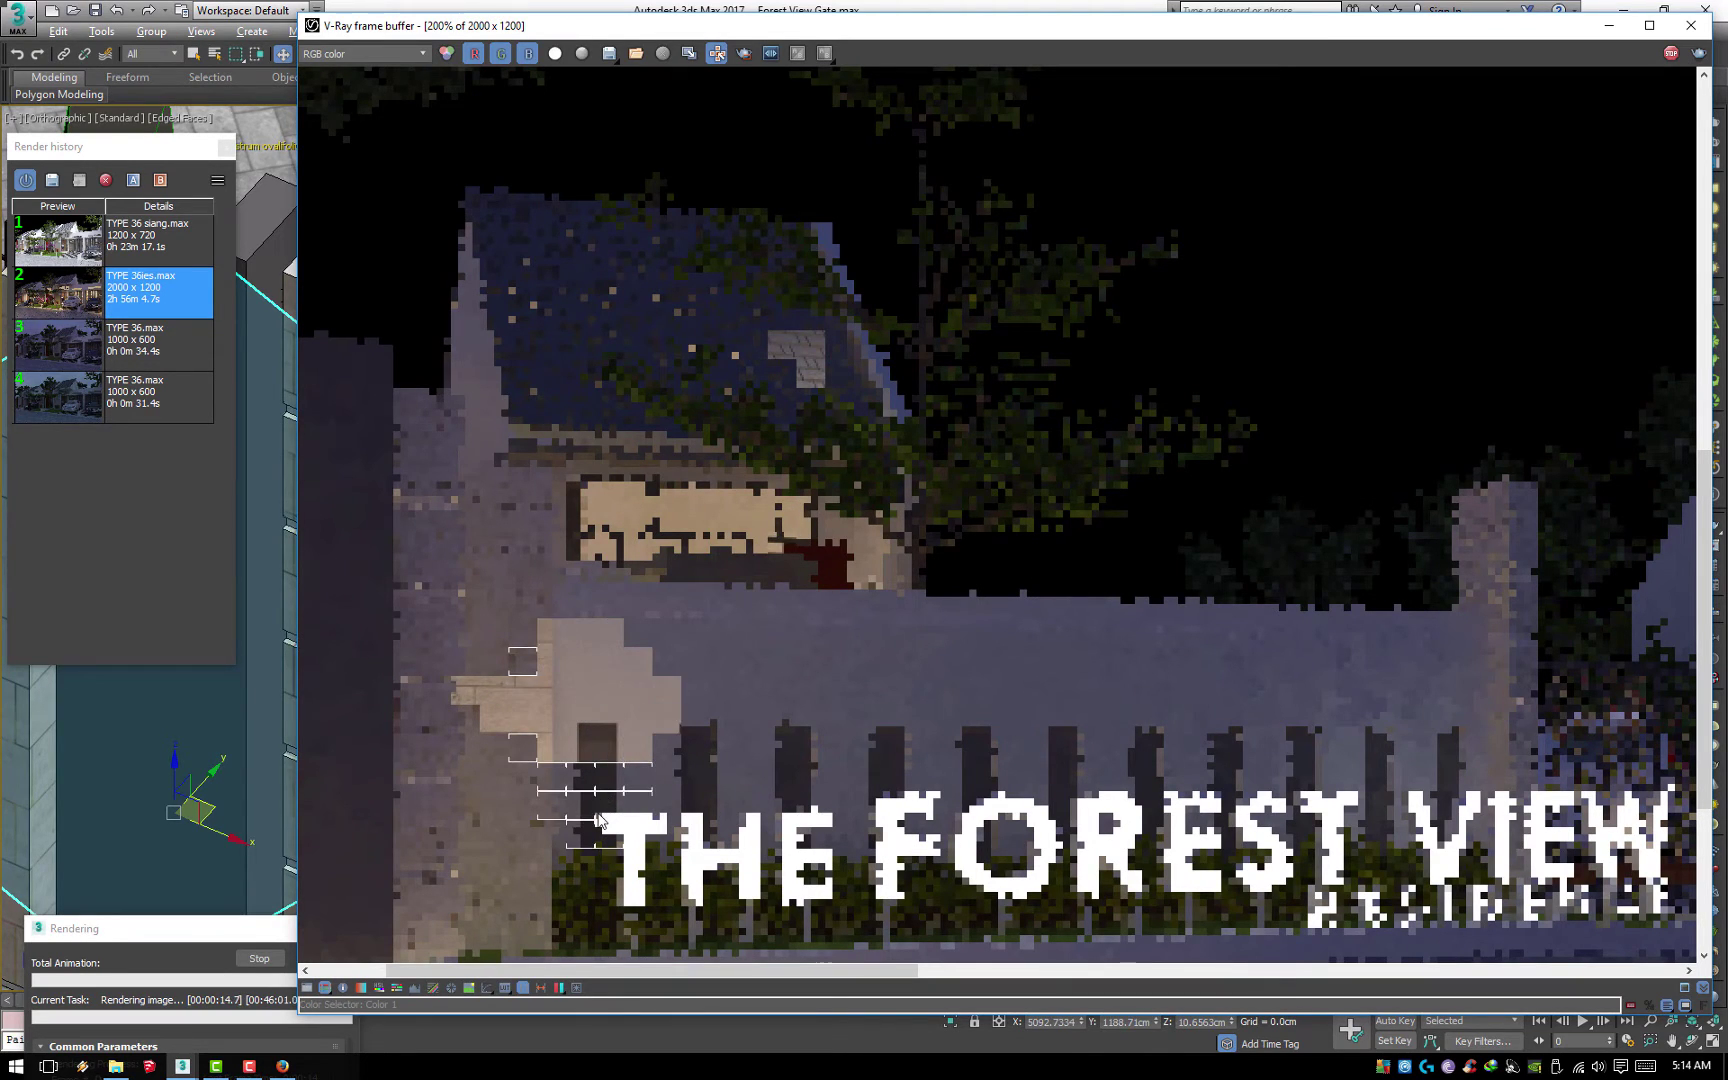
pyautogui.moveTo(598, 818); pyautogui.dragTo(676, 670, button='middle')
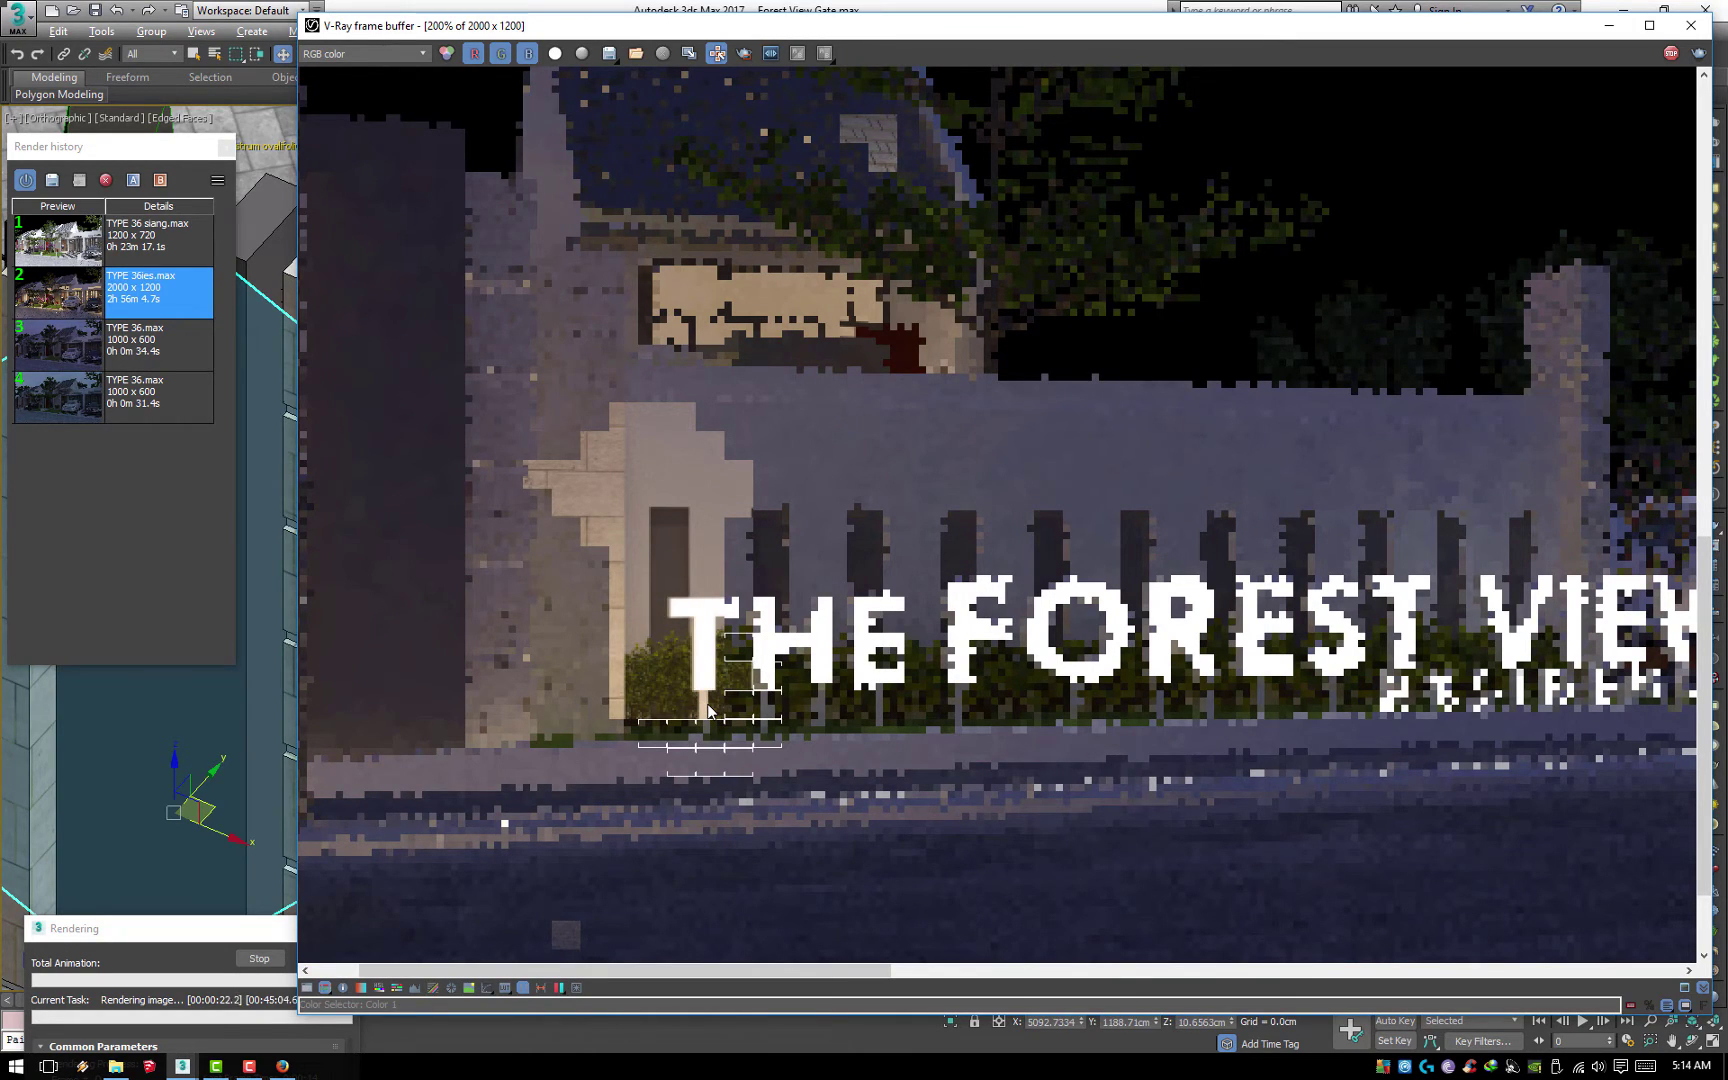
pyautogui.doubleClick(708, 711)
# Inspect the road and the lit house up close, then stop and close the render
pyautogui.moveTo(603, 913); pyautogui.dragTo(627, 785, button='middle')
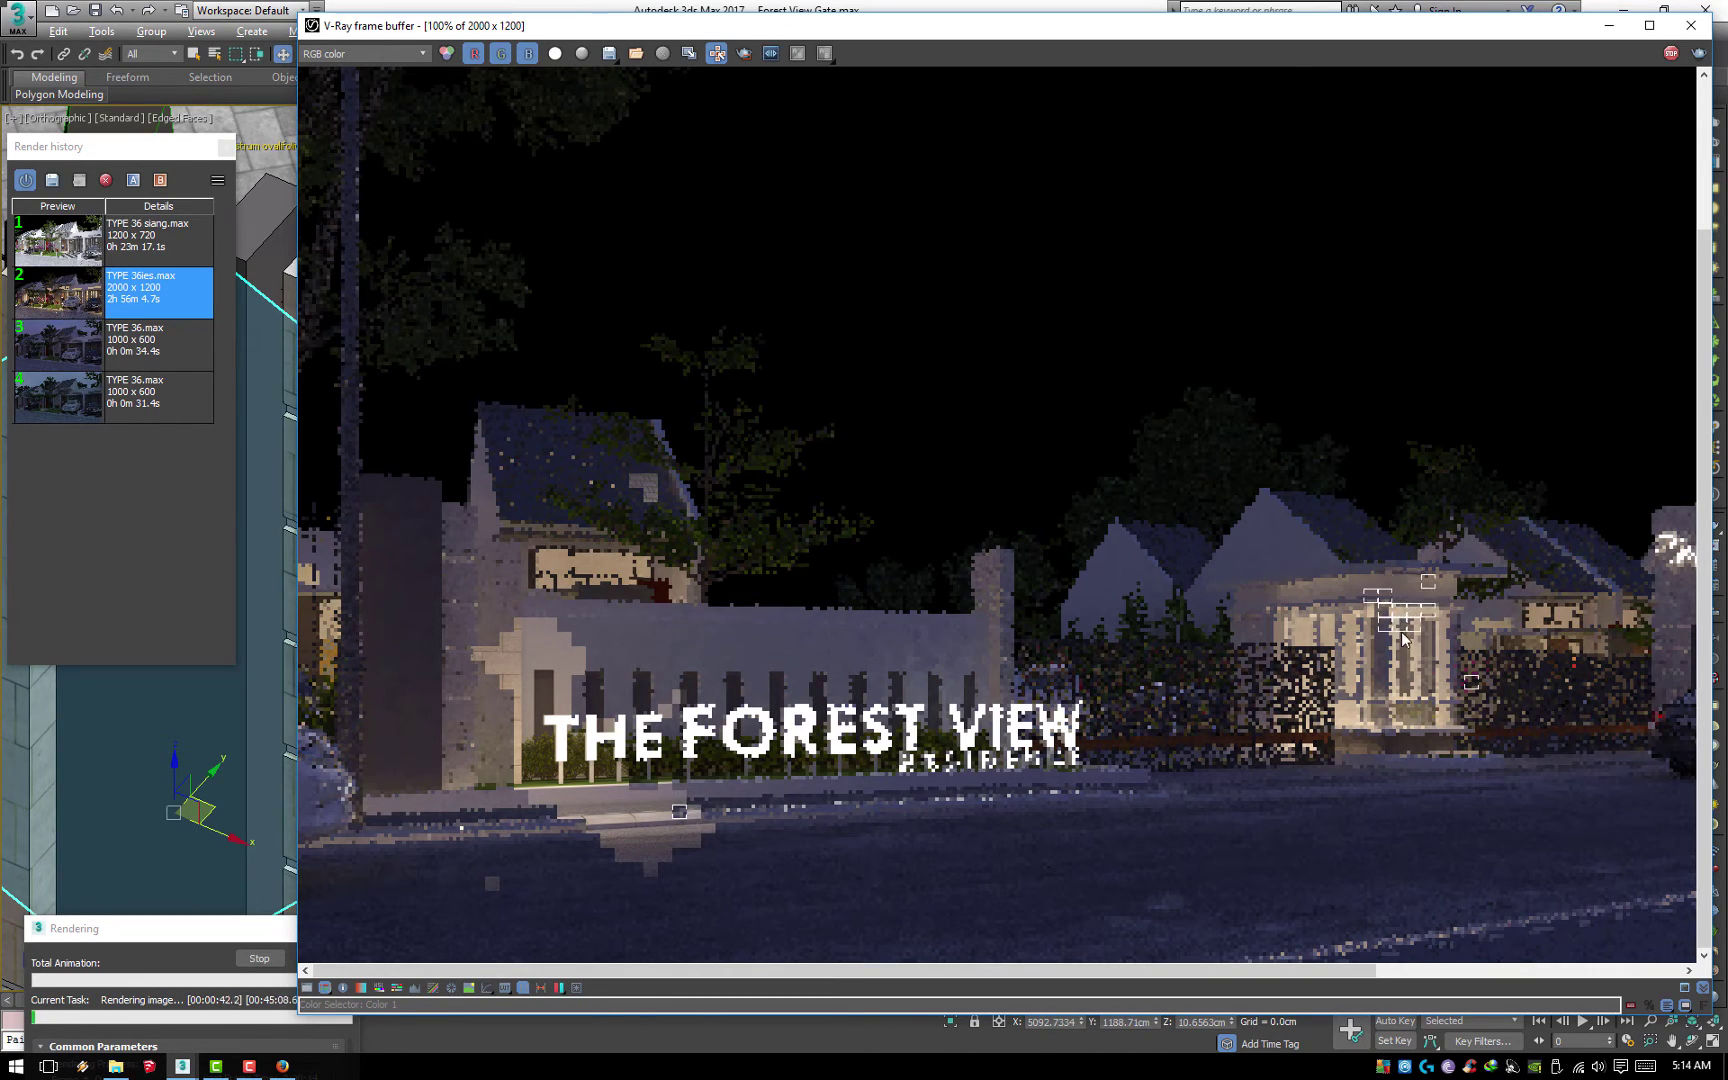
pyautogui.scroll(1, 1403, 640)
pyautogui.scroll(1, 1300, 575)
pyautogui.moveTo(1251, 535); pyautogui.dragTo(1178, 497, button='middle')
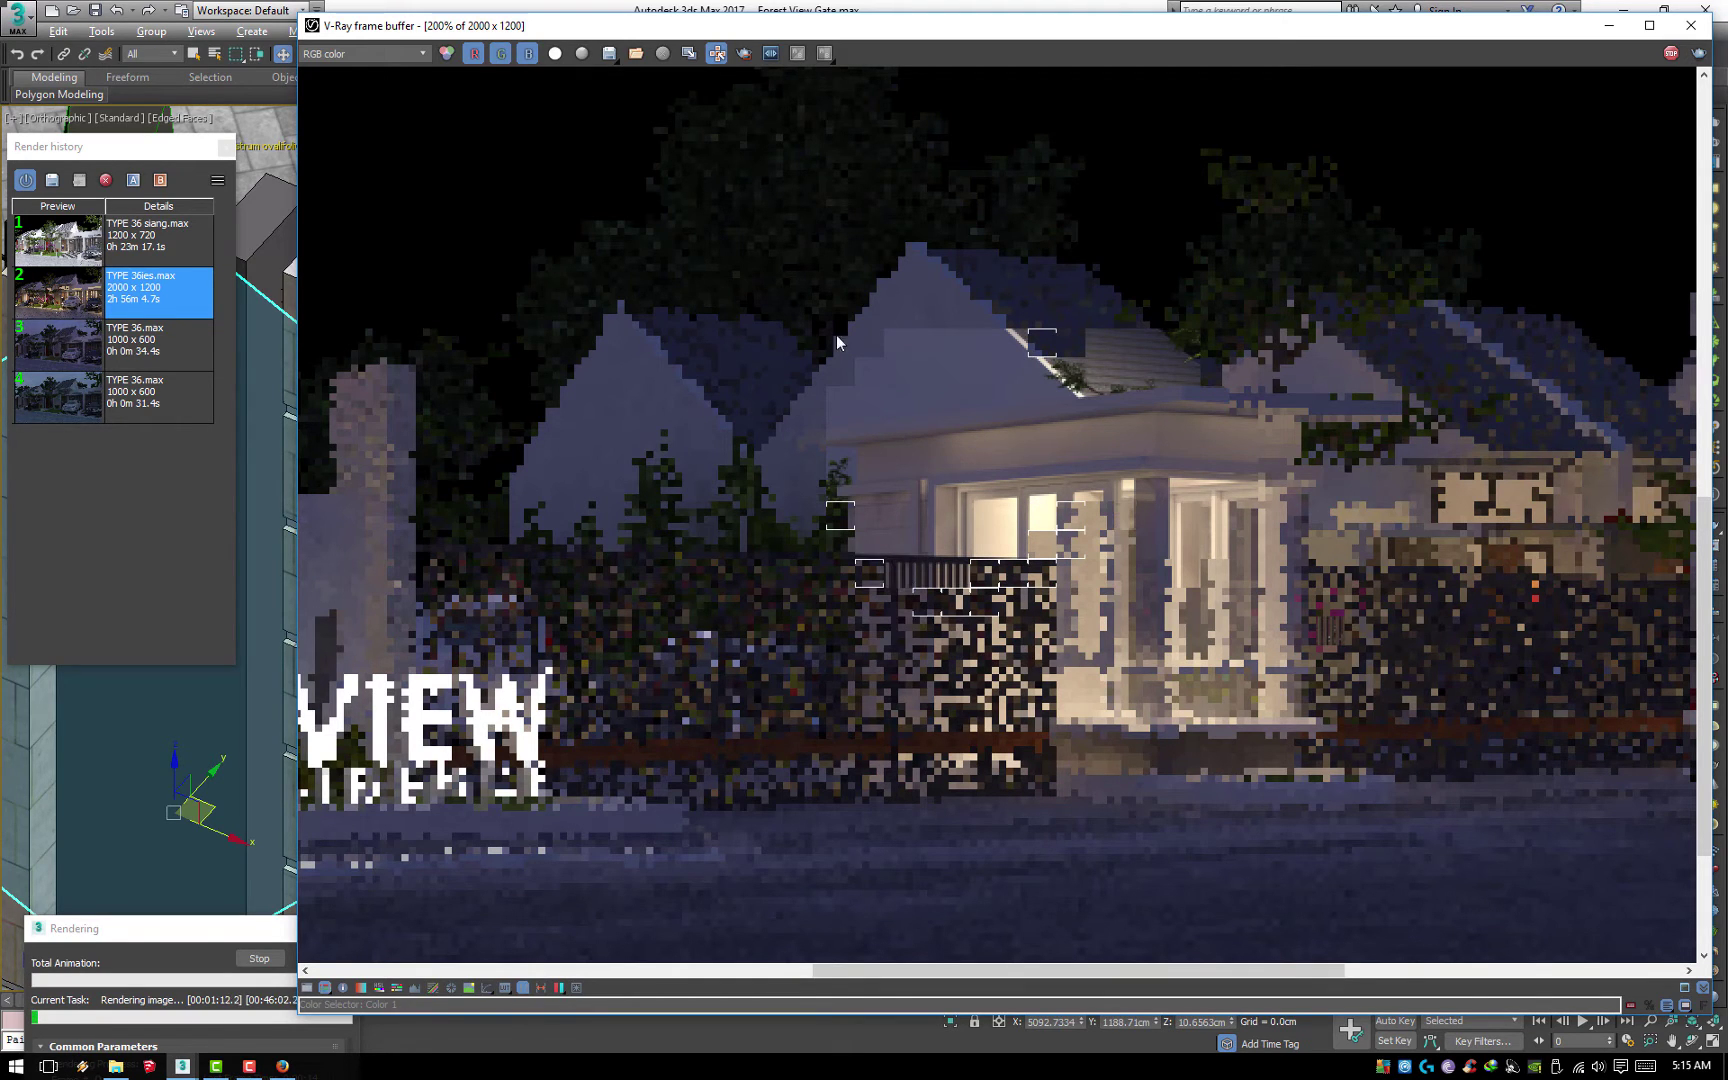
pyautogui.click(1671, 53)
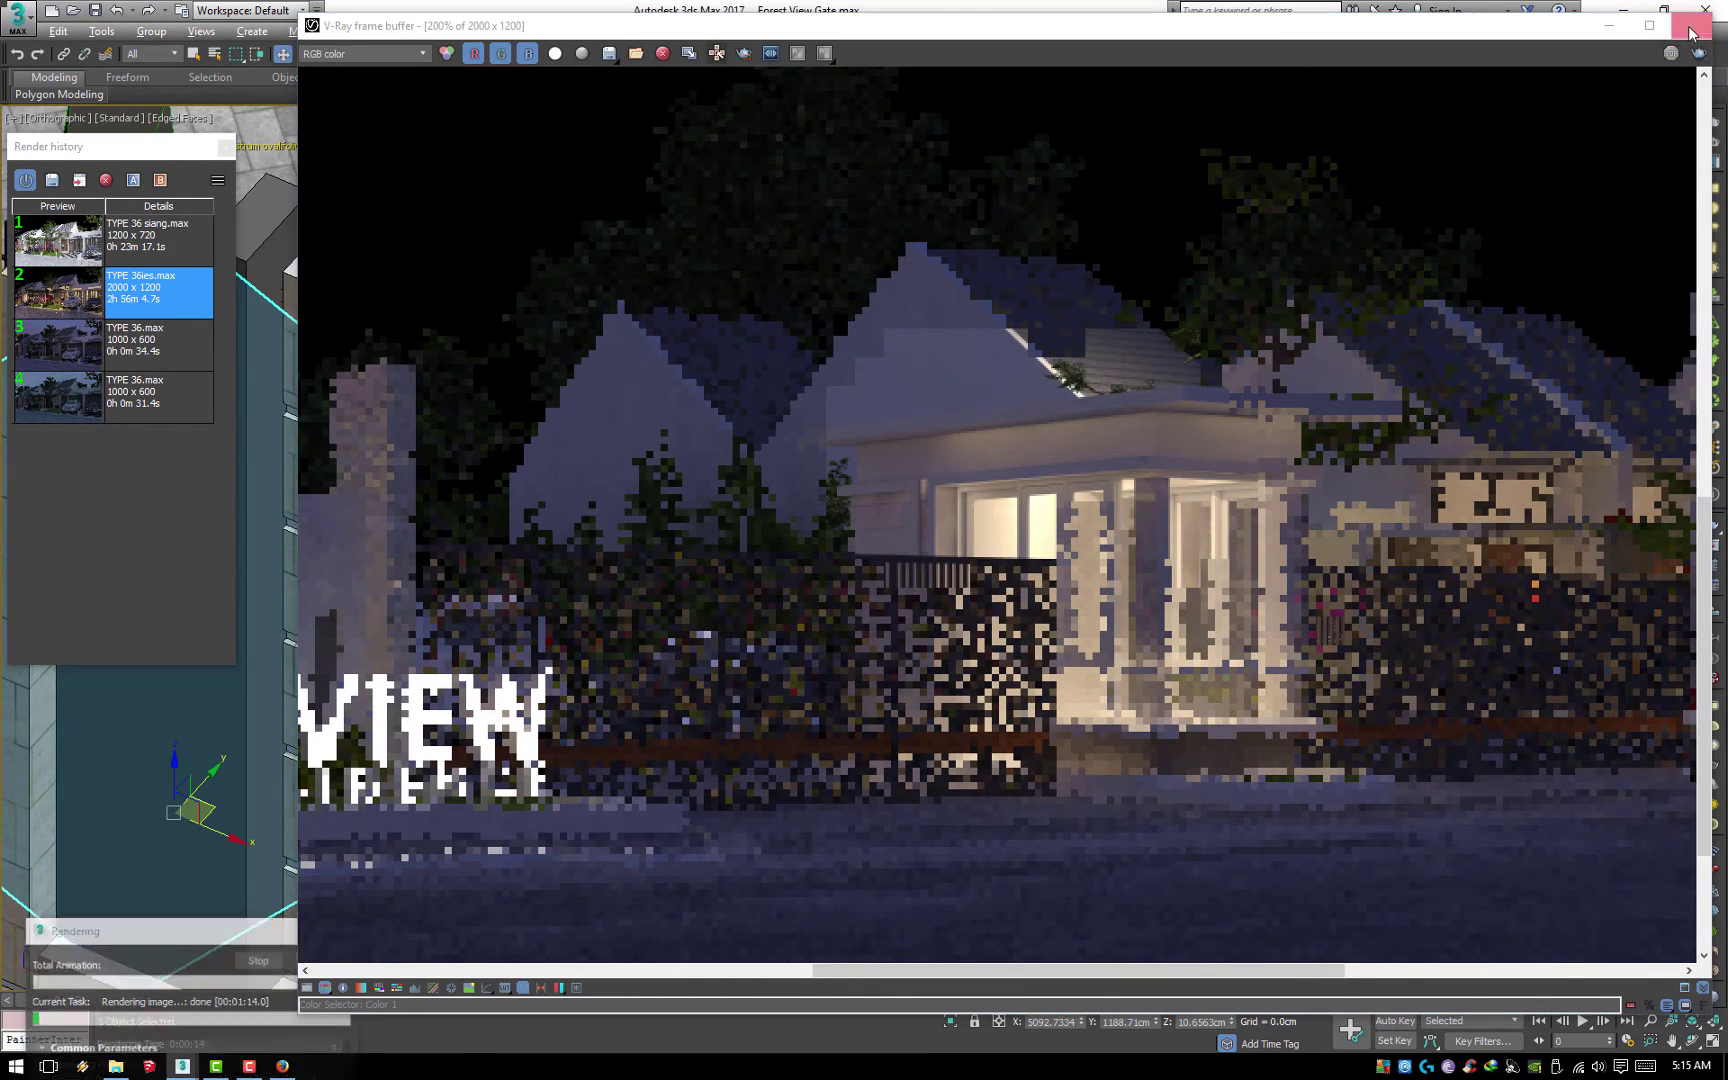
pyautogui.scroll(-3, 700, 650)
# Switch to a wireframe Front view framed on the gatehouse wall panels
pyautogui.scroll(-3, 700, 650)
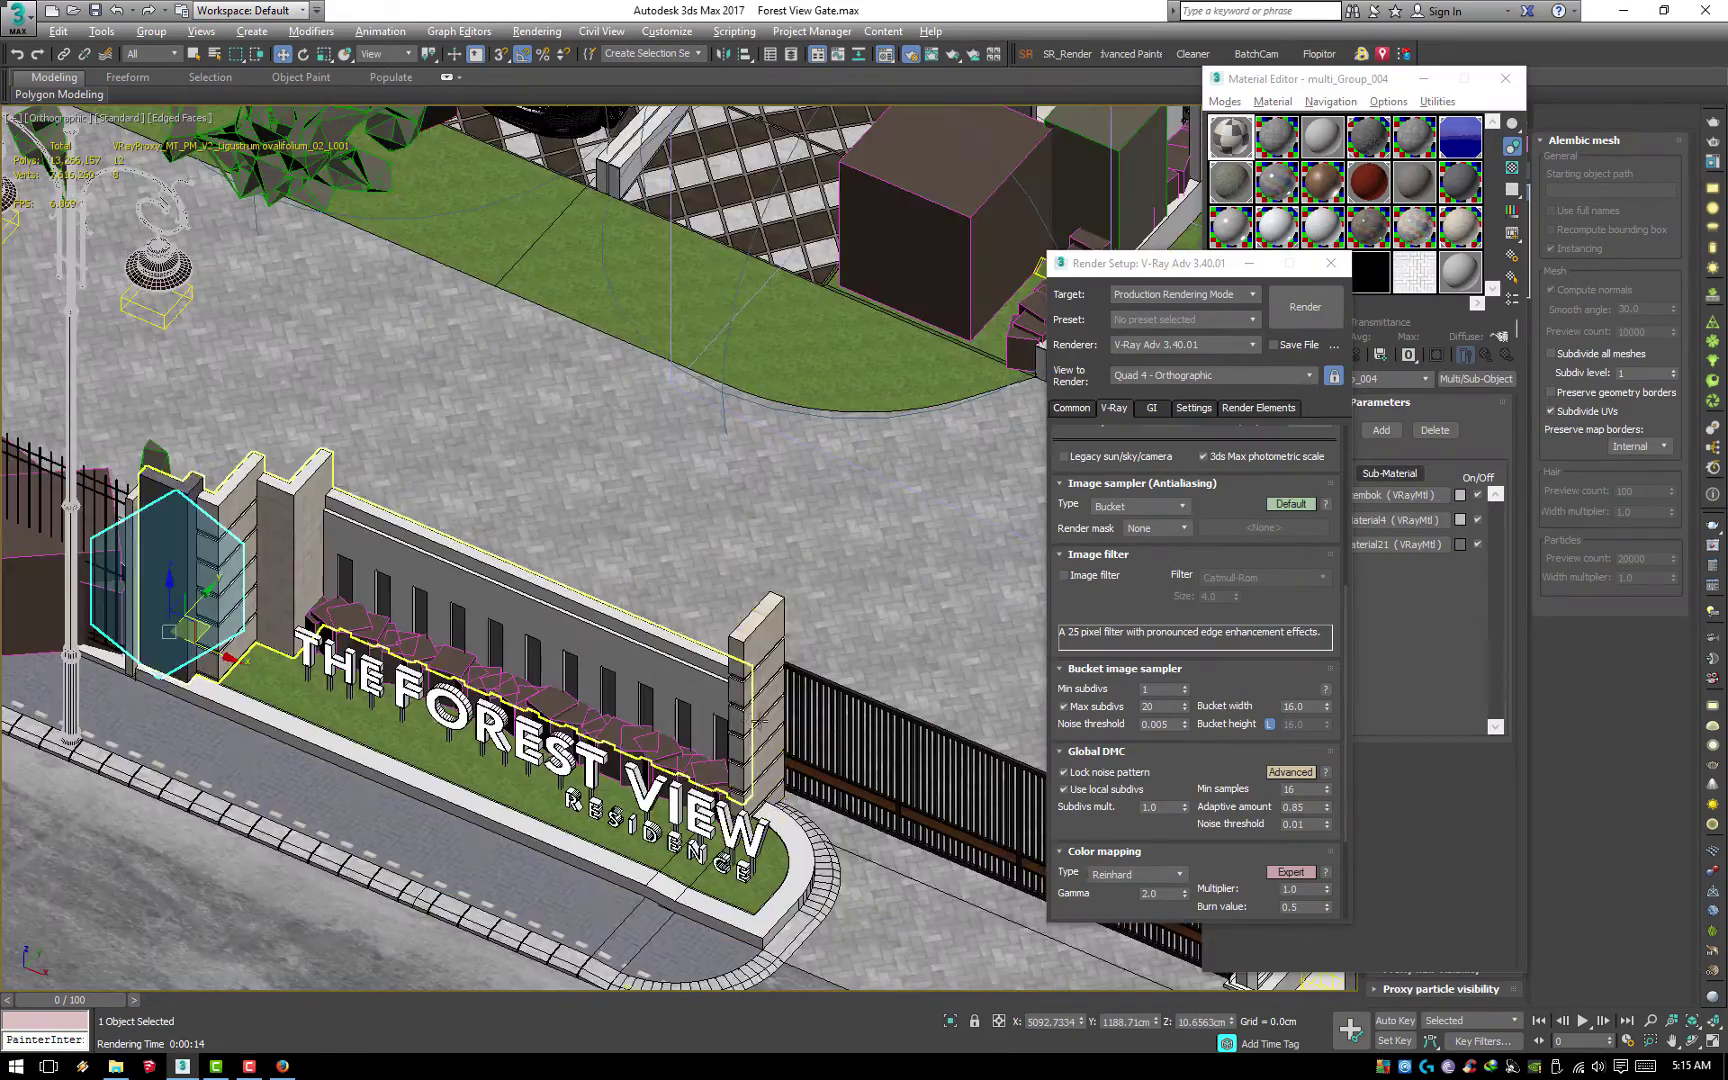
pyautogui.scroll(5, 940, 420)
pyautogui.keyDown('alt'); pyautogui.moveTo(940, 420); pyautogui.dragTo(771, 675, button='middle'); pyautogui.keyUp('alt')
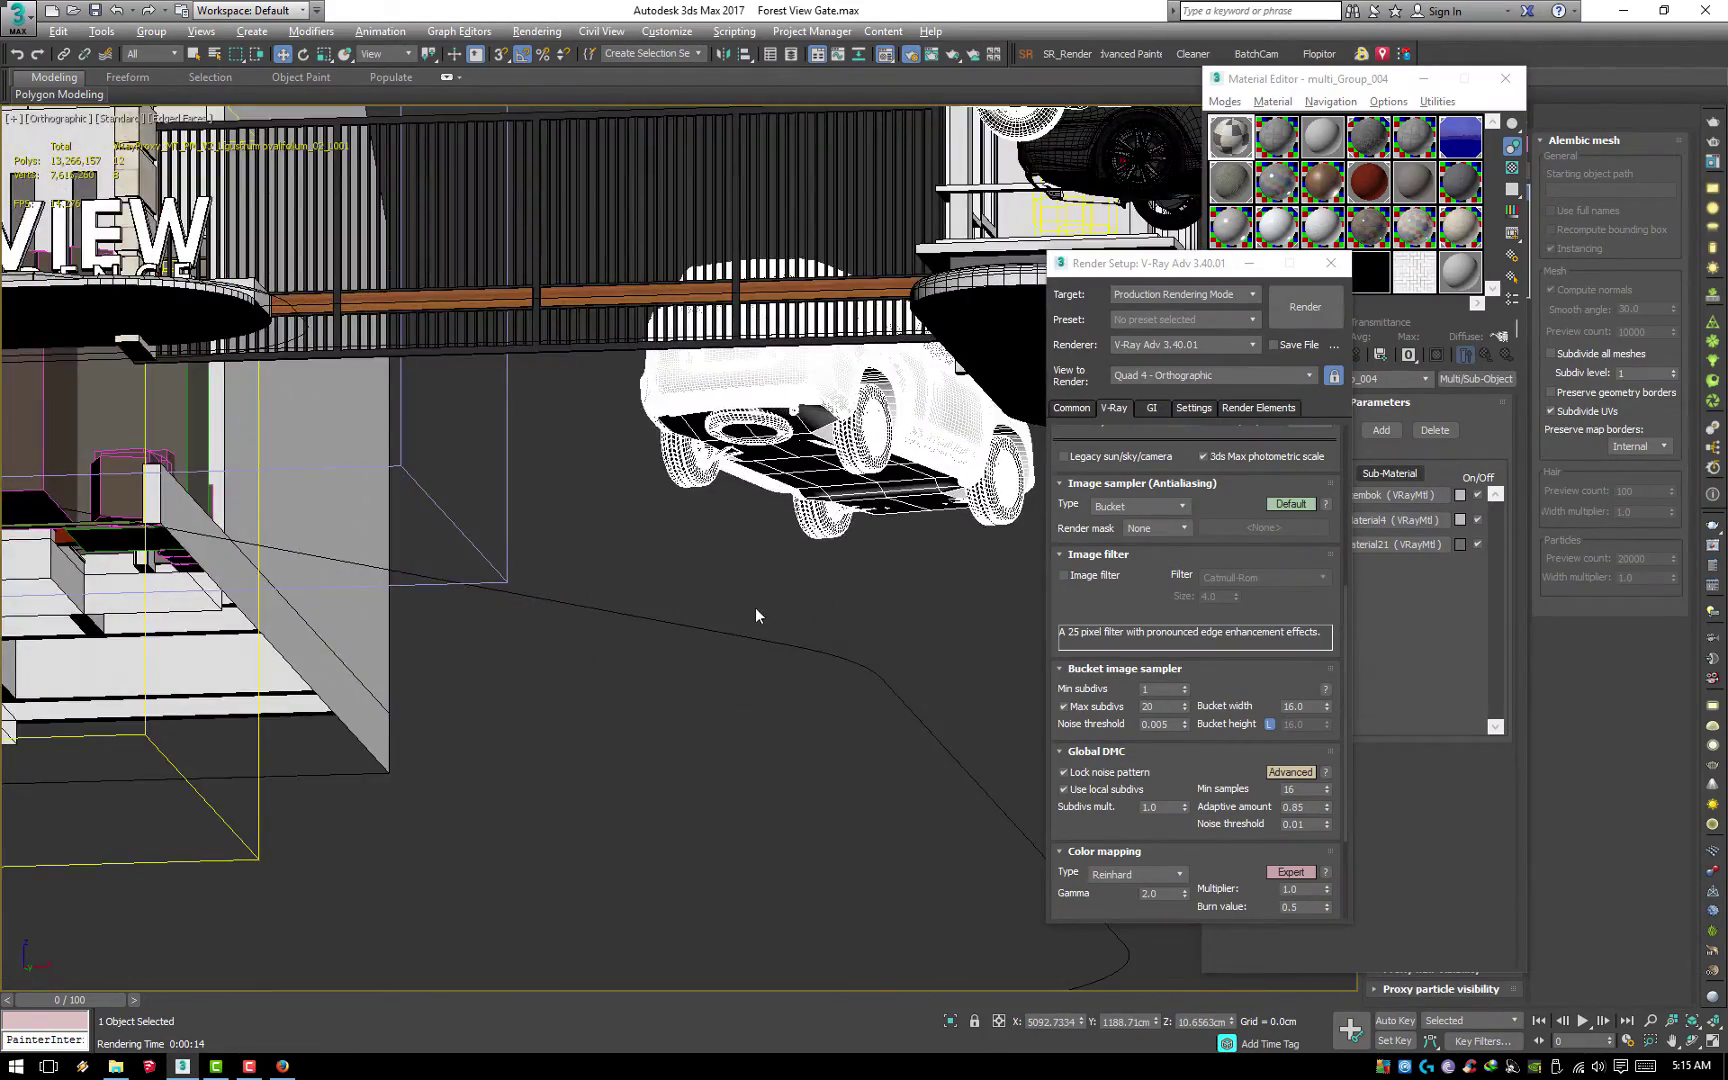
pyautogui.press('f')
pyautogui.scroll(-4, 502, 739)
pyautogui.scroll(3, 250, 600)
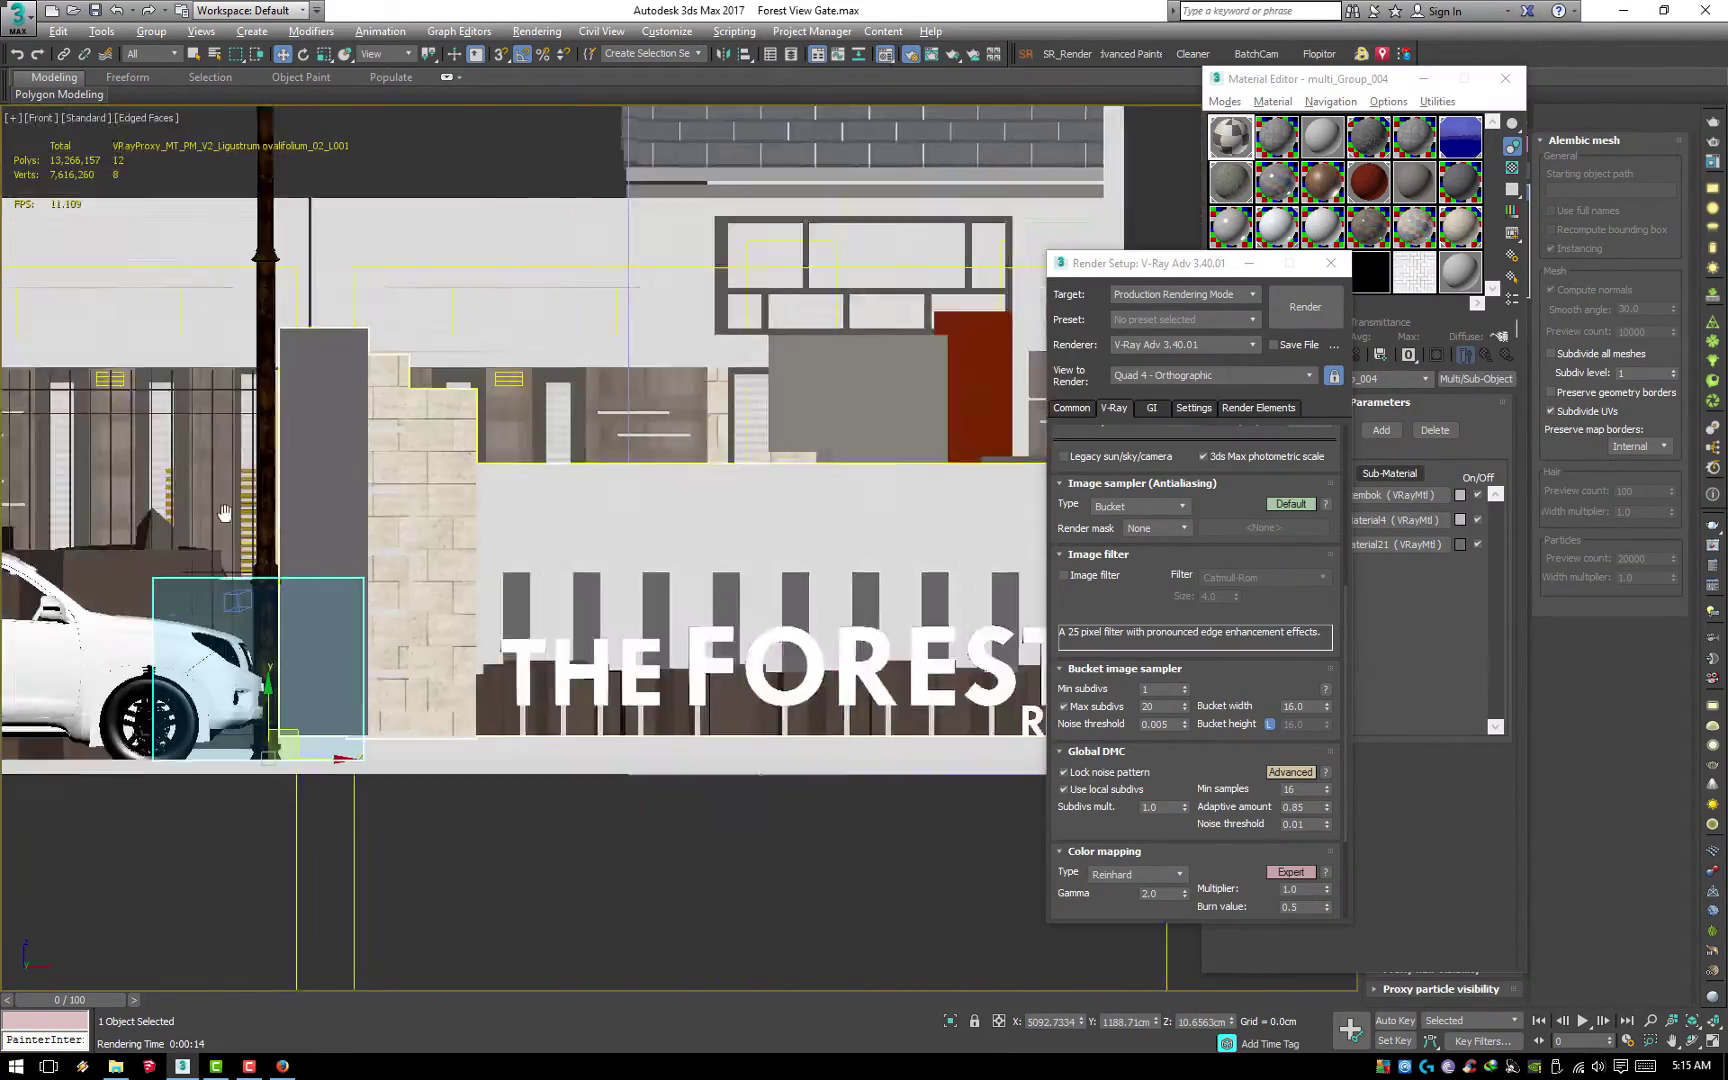
pyautogui.scroll(3, 250, 600)
pyautogui.moveTo(300, 560); pyautogui.dragTo(170, 480, button='middle')
pyautogui.scroll(-3, 169, 481)
pyautogui.scroll(-3, 494, 297)
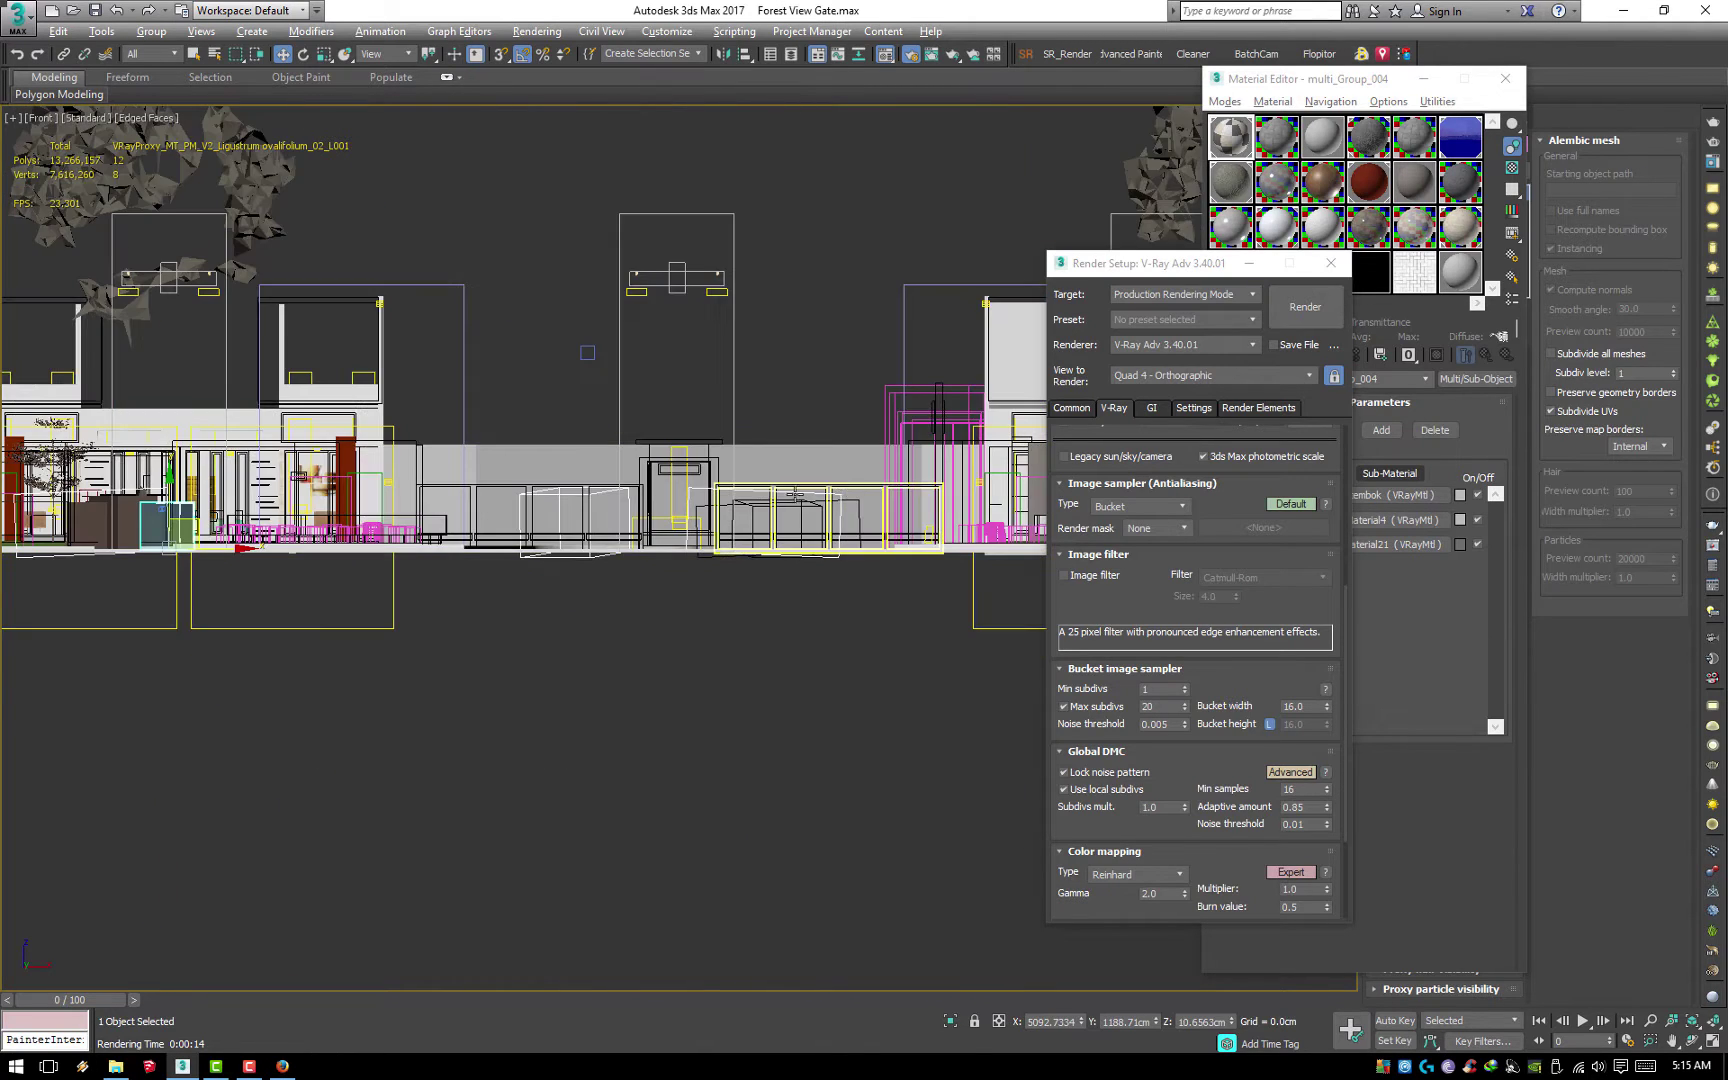
pyautogui.scroll(5, 412, 218)
pyautogui.scroll(1, 594, 455)
pyautogui.press('F3')
pyautogui.scroll(-3, 594, 455)
pyautogui.scroll(5, 531, 421)
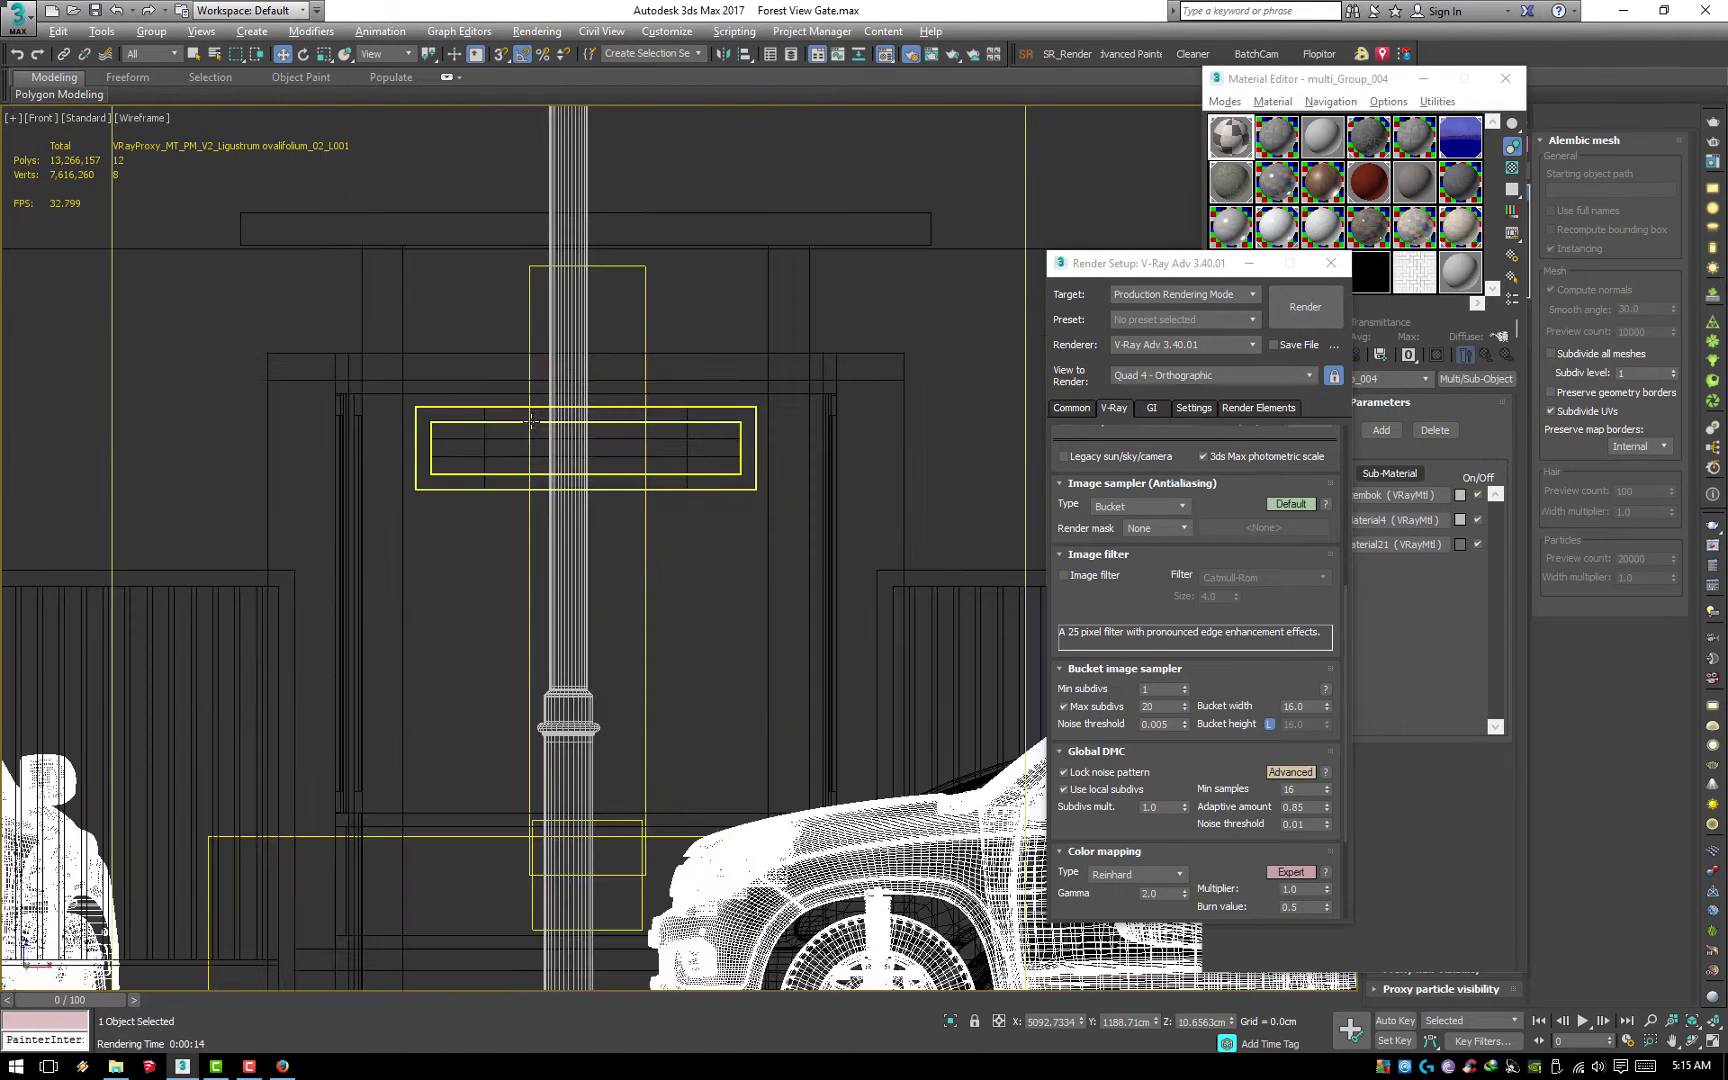
# Move the two gate column lights slightly lower and save the scene
pyautogui.moveTo(451, 170); pyautogui.dragTo(680, 310)
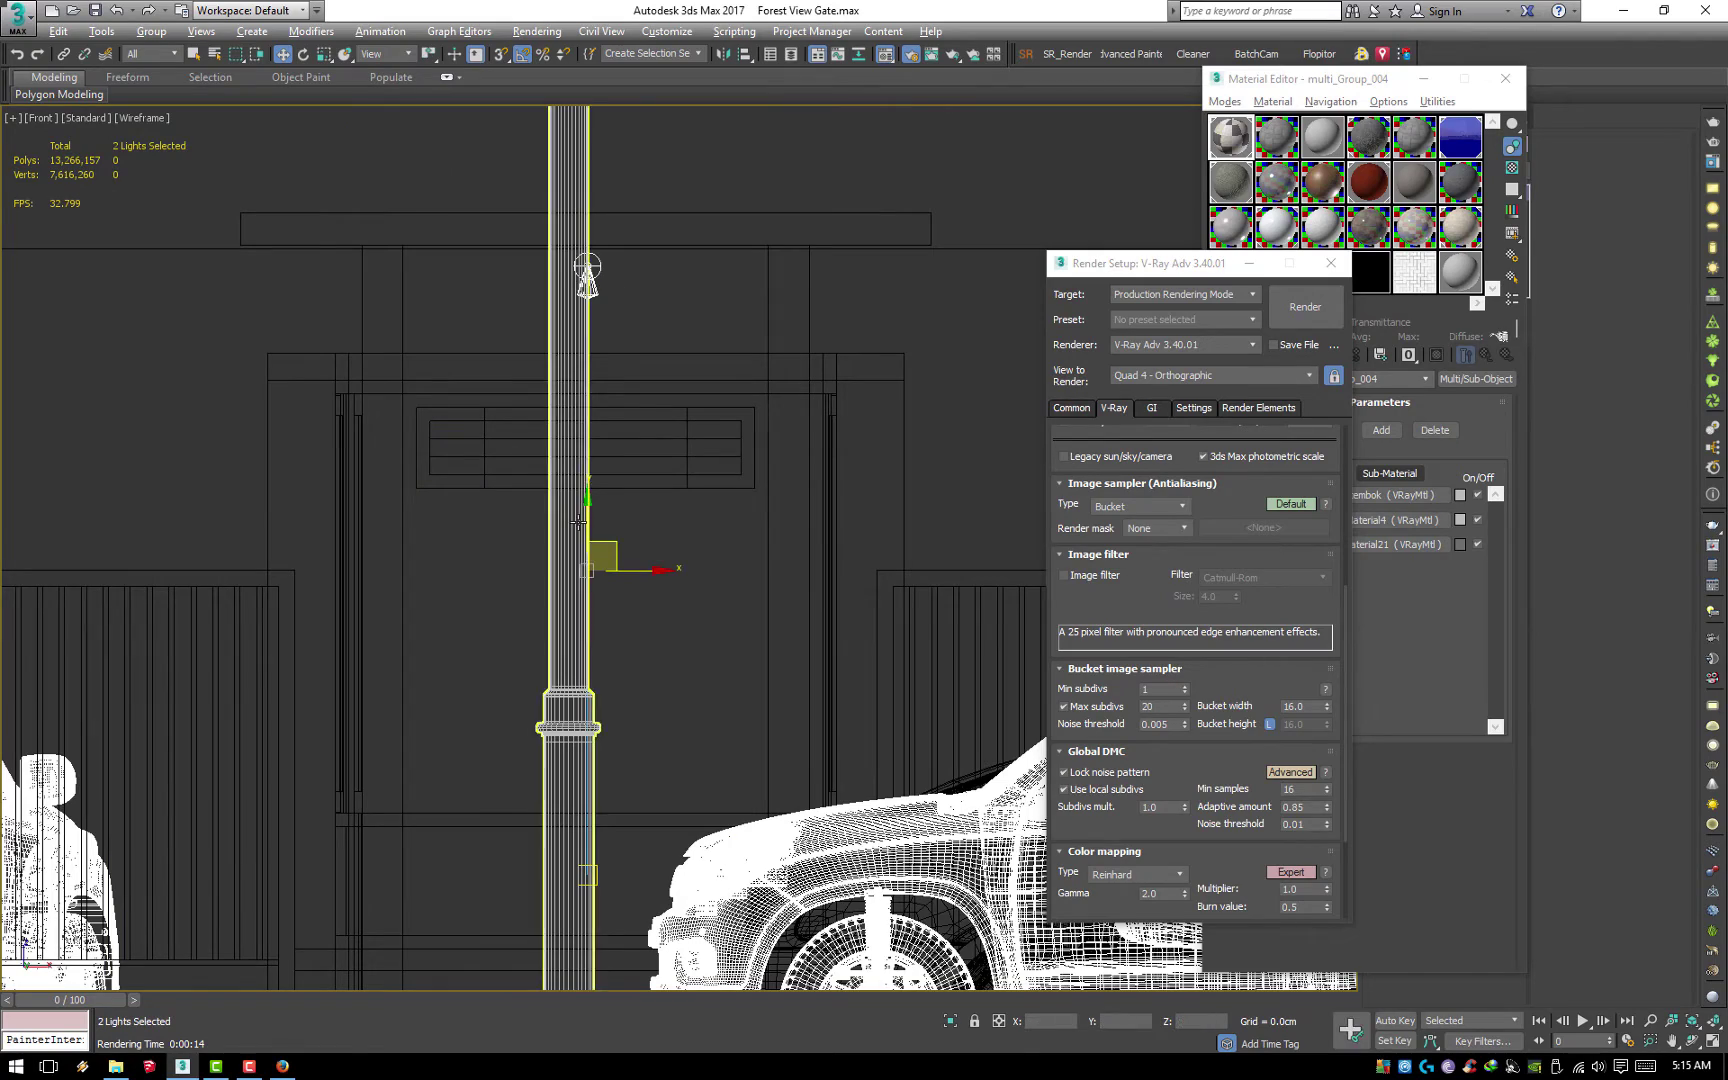
pyautogui.moveTo(584, 522); pyautogui.dragTo(584, 574)
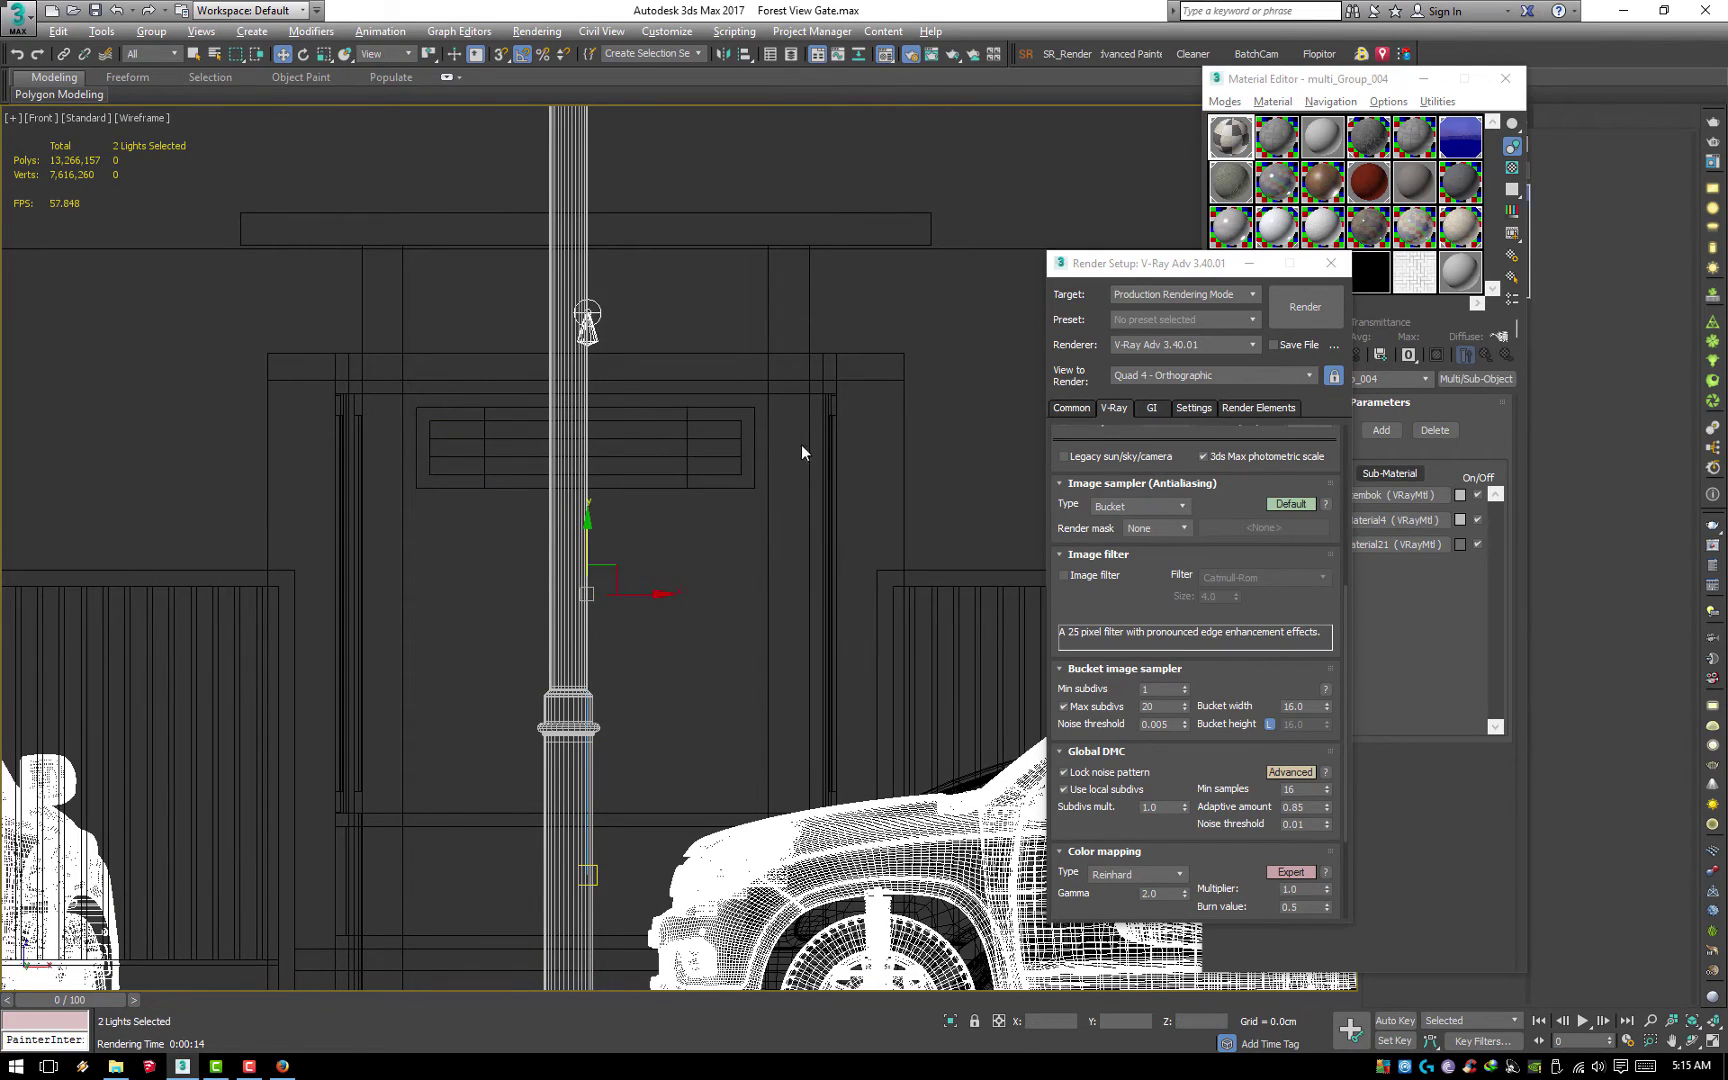
pyautogui.click(871, 316)
pyautogui.scroll(-5, 871, 316)
pyautogui.moveTo(871, 316)
pyautogui.keyDown('alt'); pyautogui.mouseDown(button='middle')
pyautogui.moveTo(655, 443)
pyautogui.moveTo(652, 563)
pyautogui.mouseUp(button='middle'); pyautogui.keyUp('alt')
pyautogui.scroll(2, 652, 563)
pyautogui.scroll(2, 652, 563)
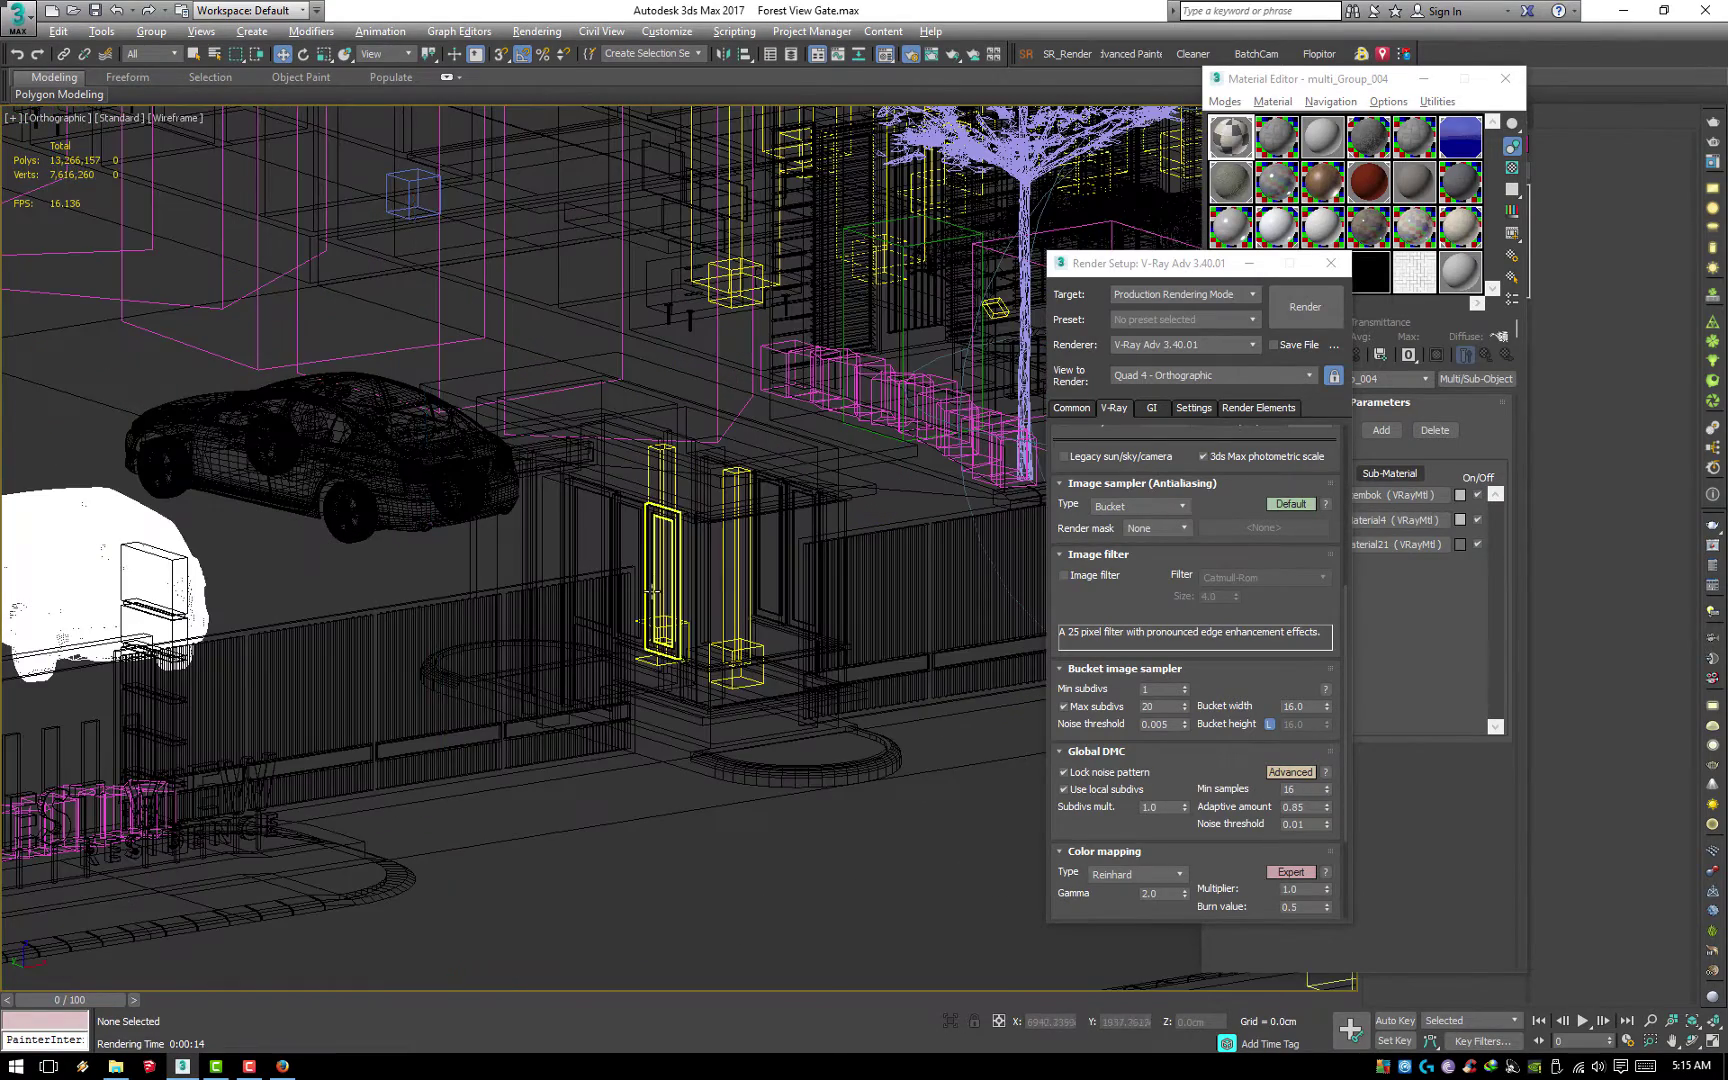
pyautogui.hotkey('ctrl', 's')
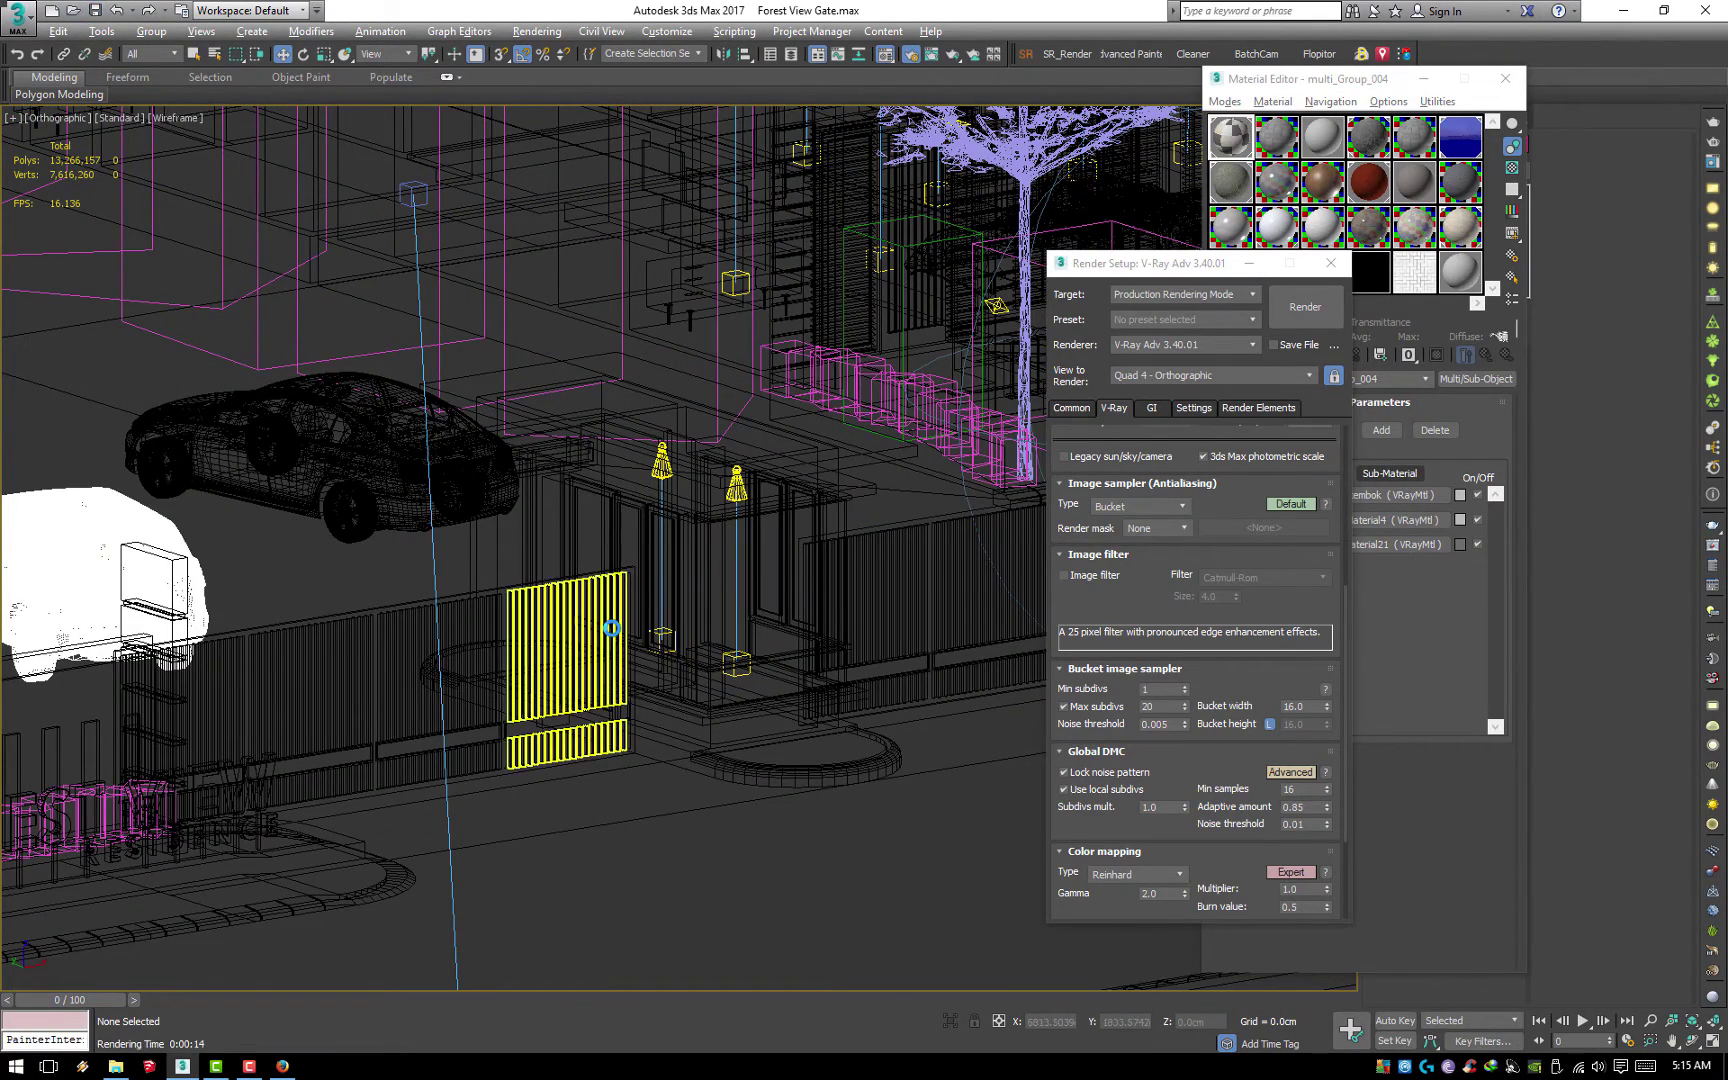
# Import the SketchUp chair set file into the scene
pyautogui.click(17, 14)
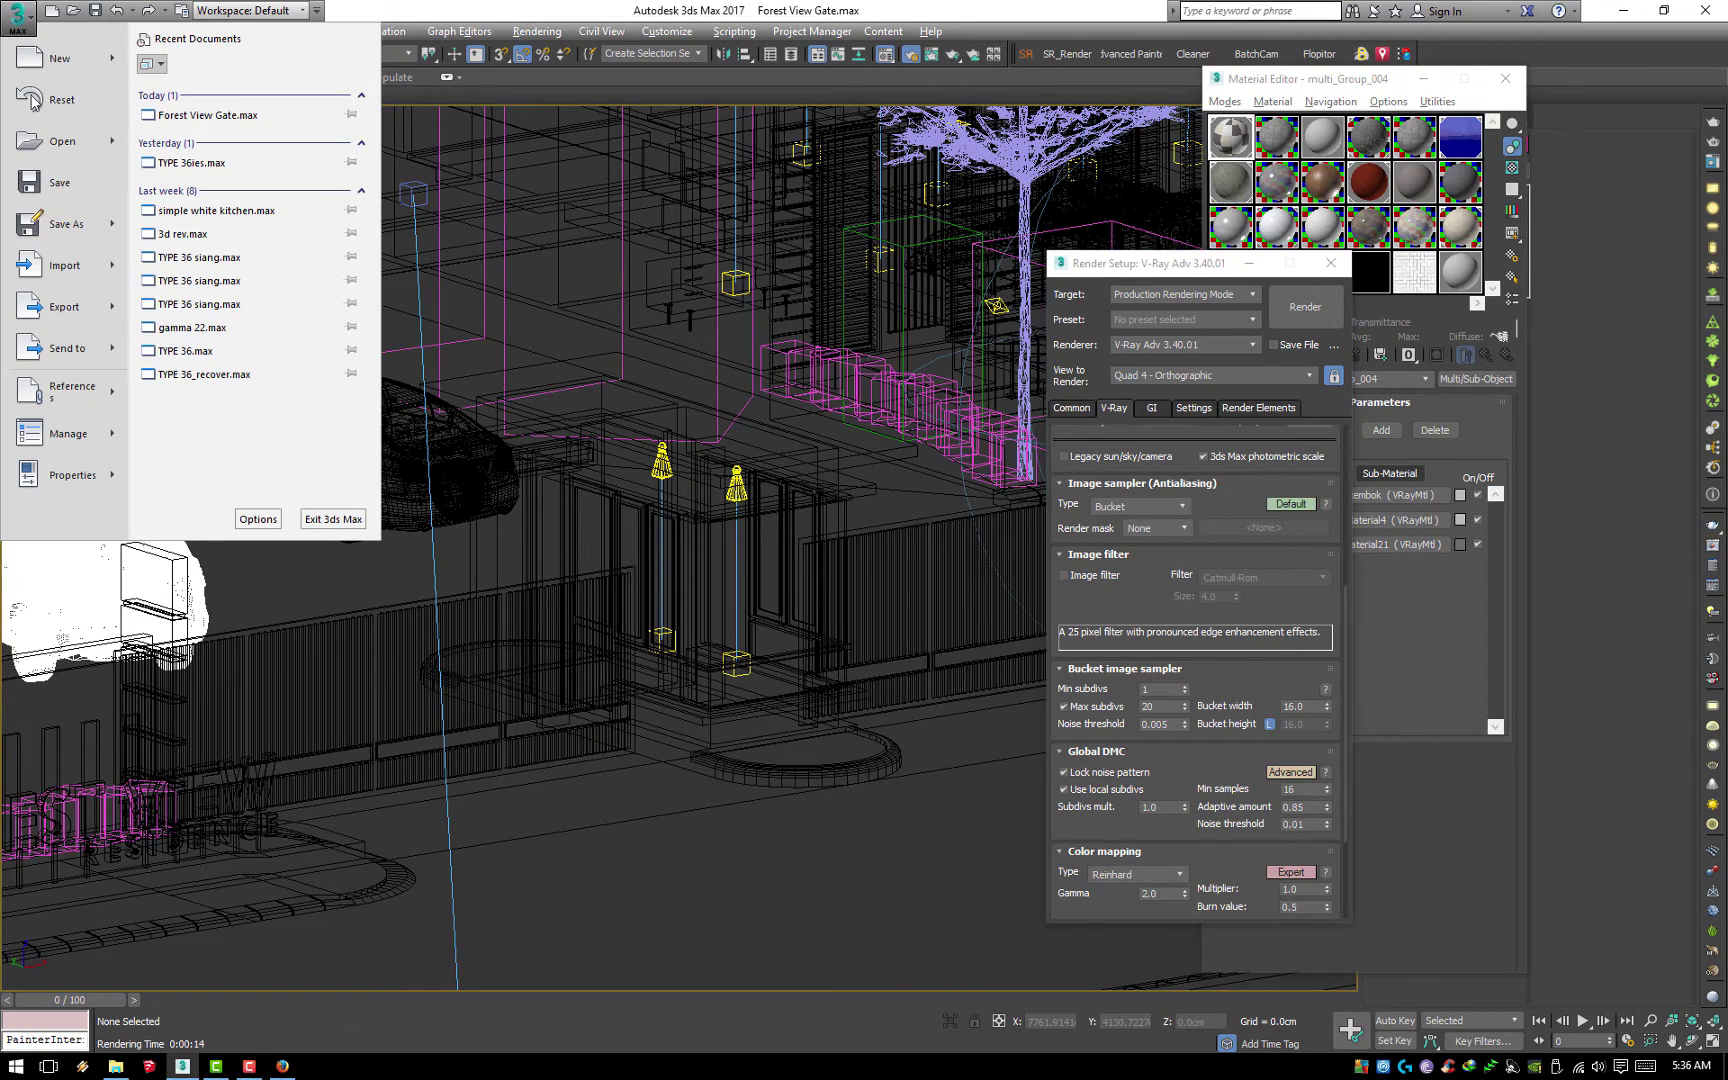
pyautogui.click(63, 267)
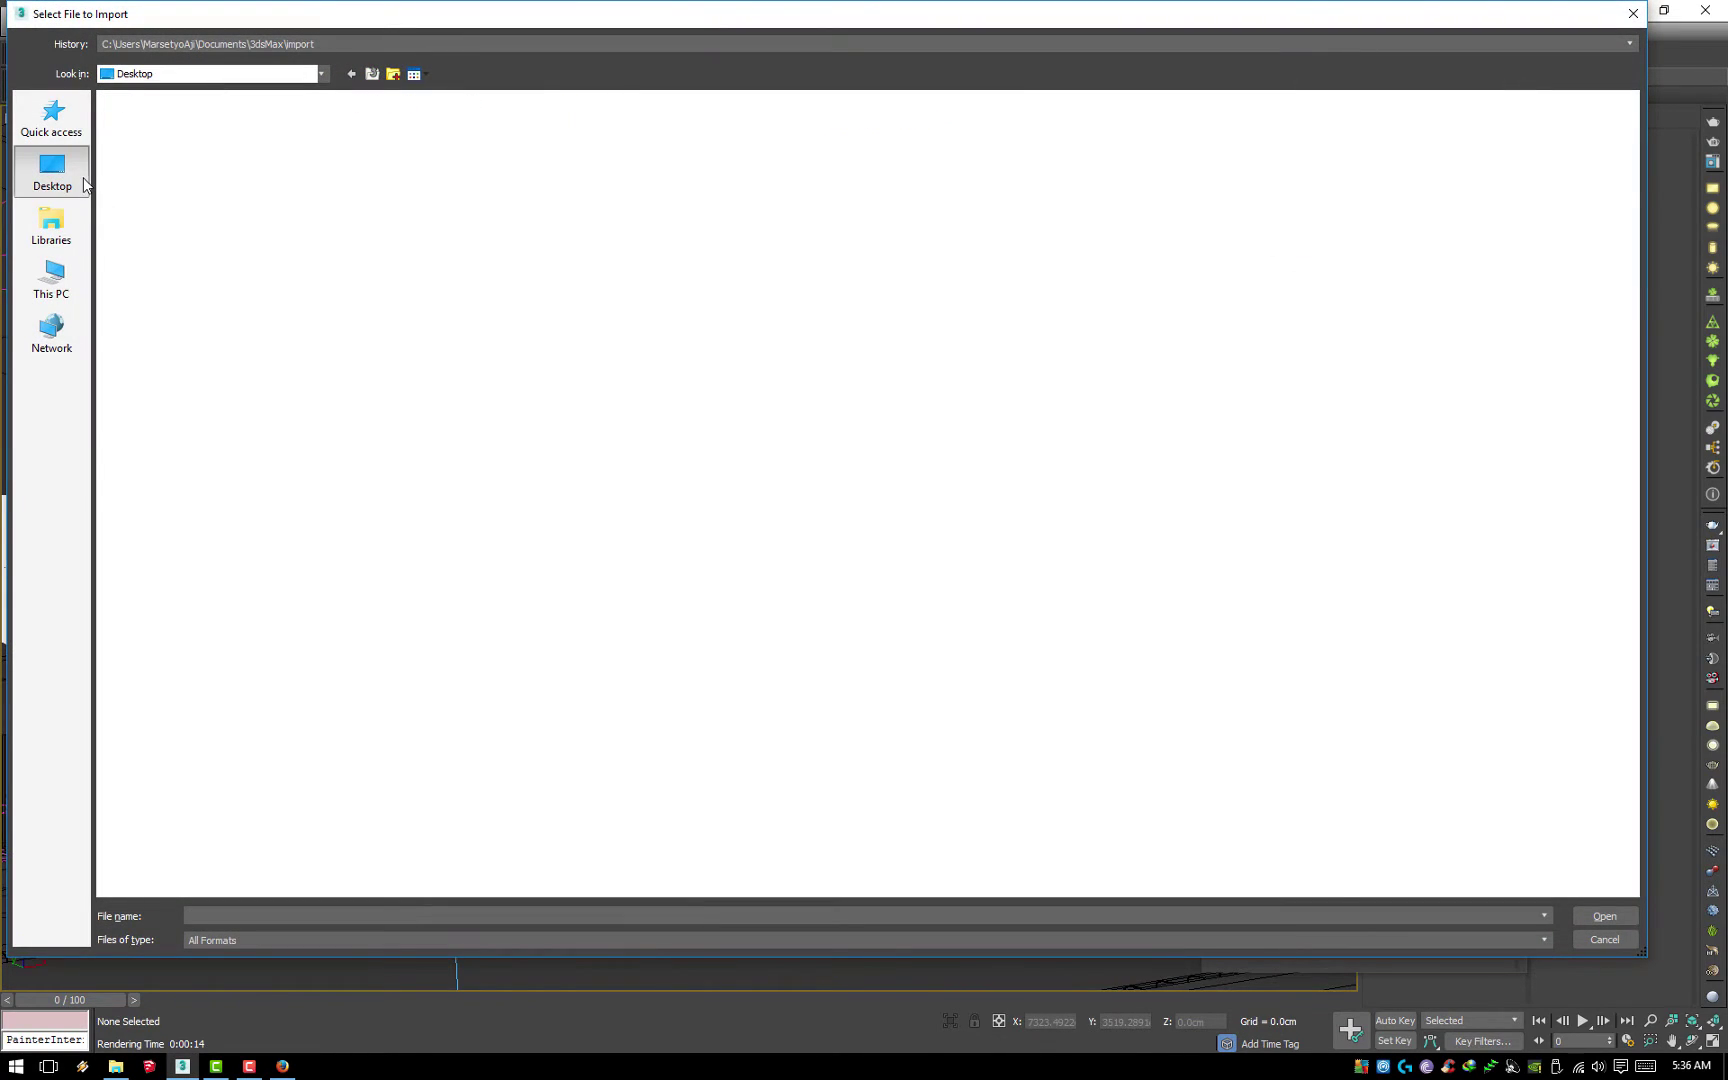
pyautogui.doubleClick(754, 215)
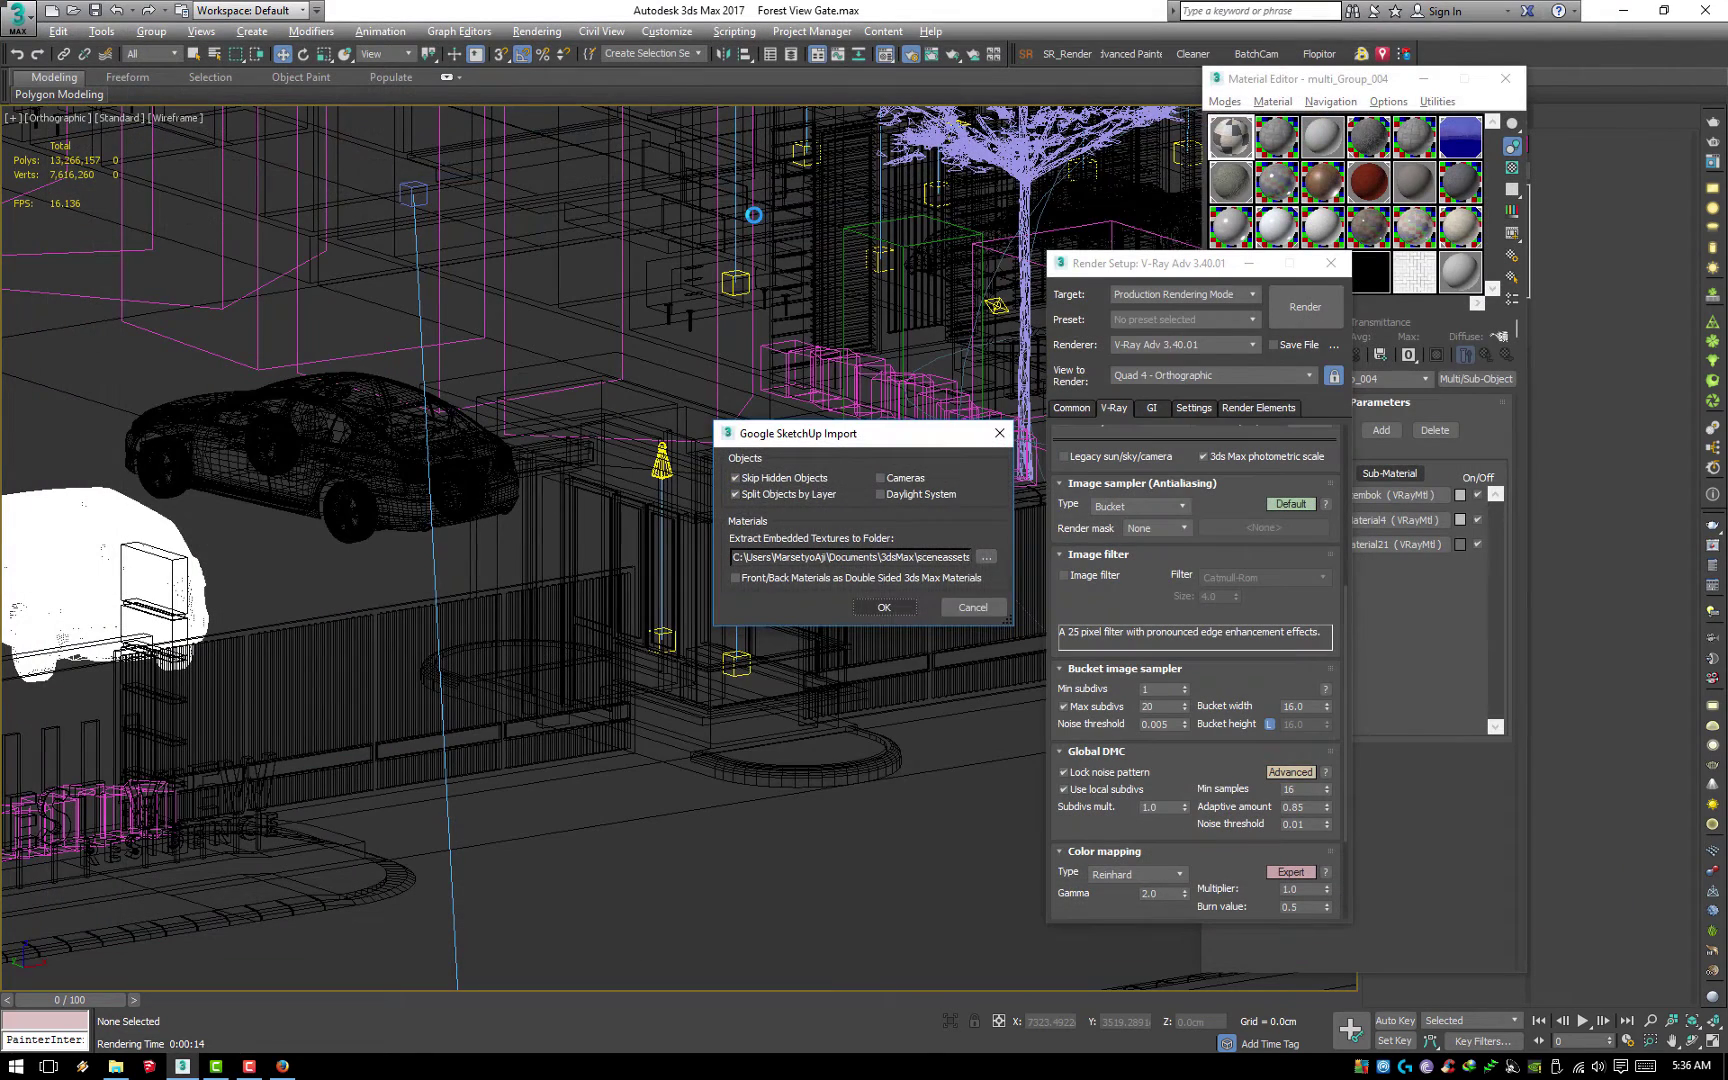
# Extract its textures to job165_THE FOREST VIEW residence\IMG and start the import
pyautogui.click(986, 557)
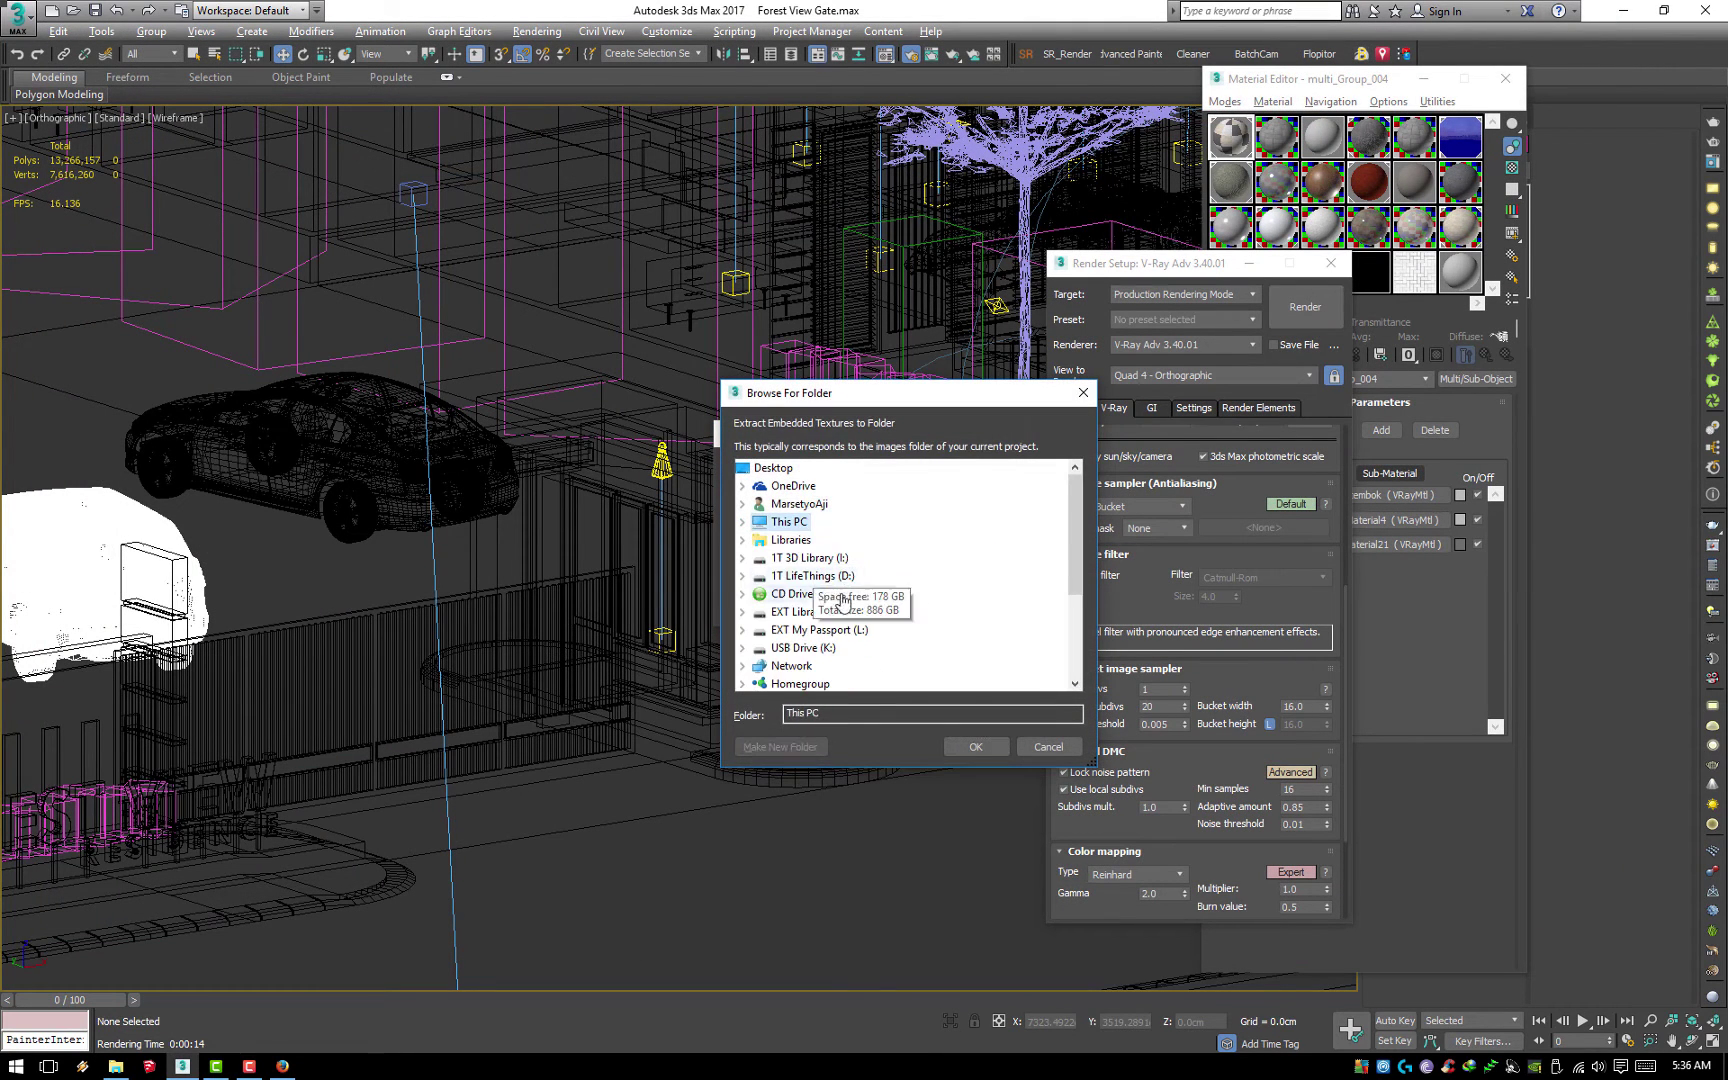
pyautogui.scroll(-3, 842, 601)
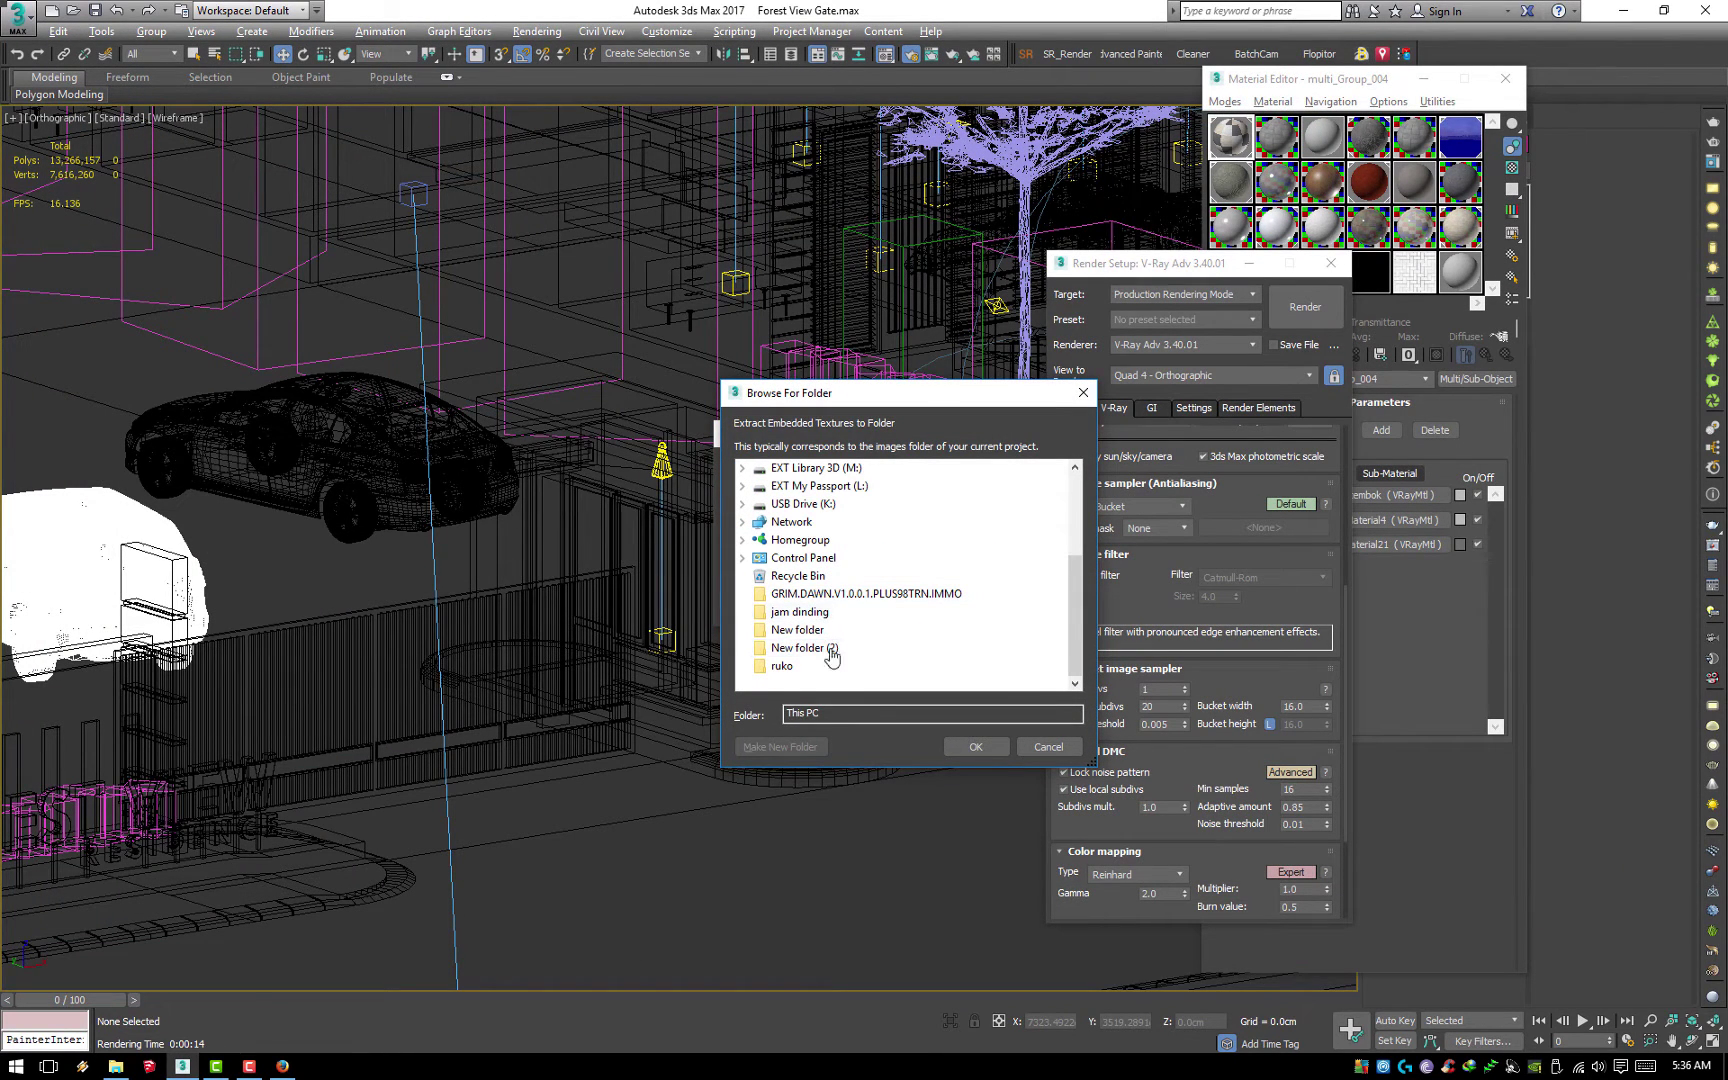
pyautogui.click(744, 487)
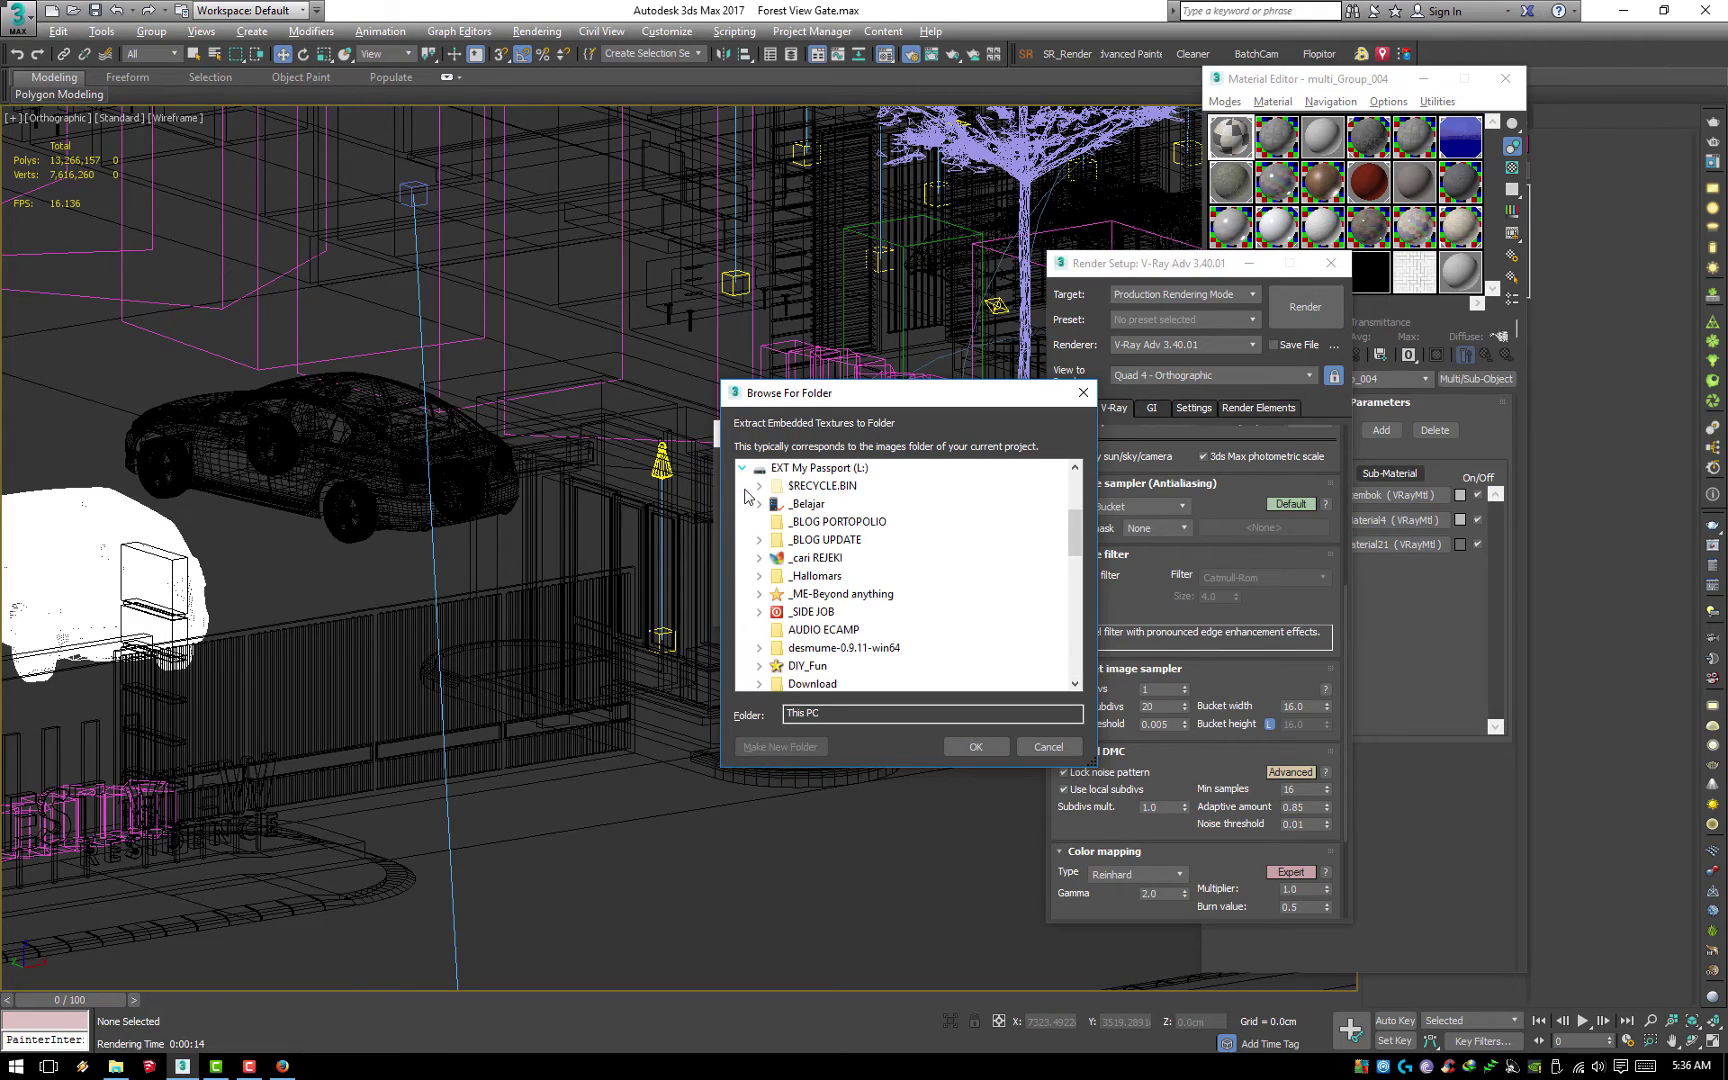
pyautogui.click(762, 612)
pyautogui.scroll(-3, 780, 645)
pyautogui.click(776, 486)
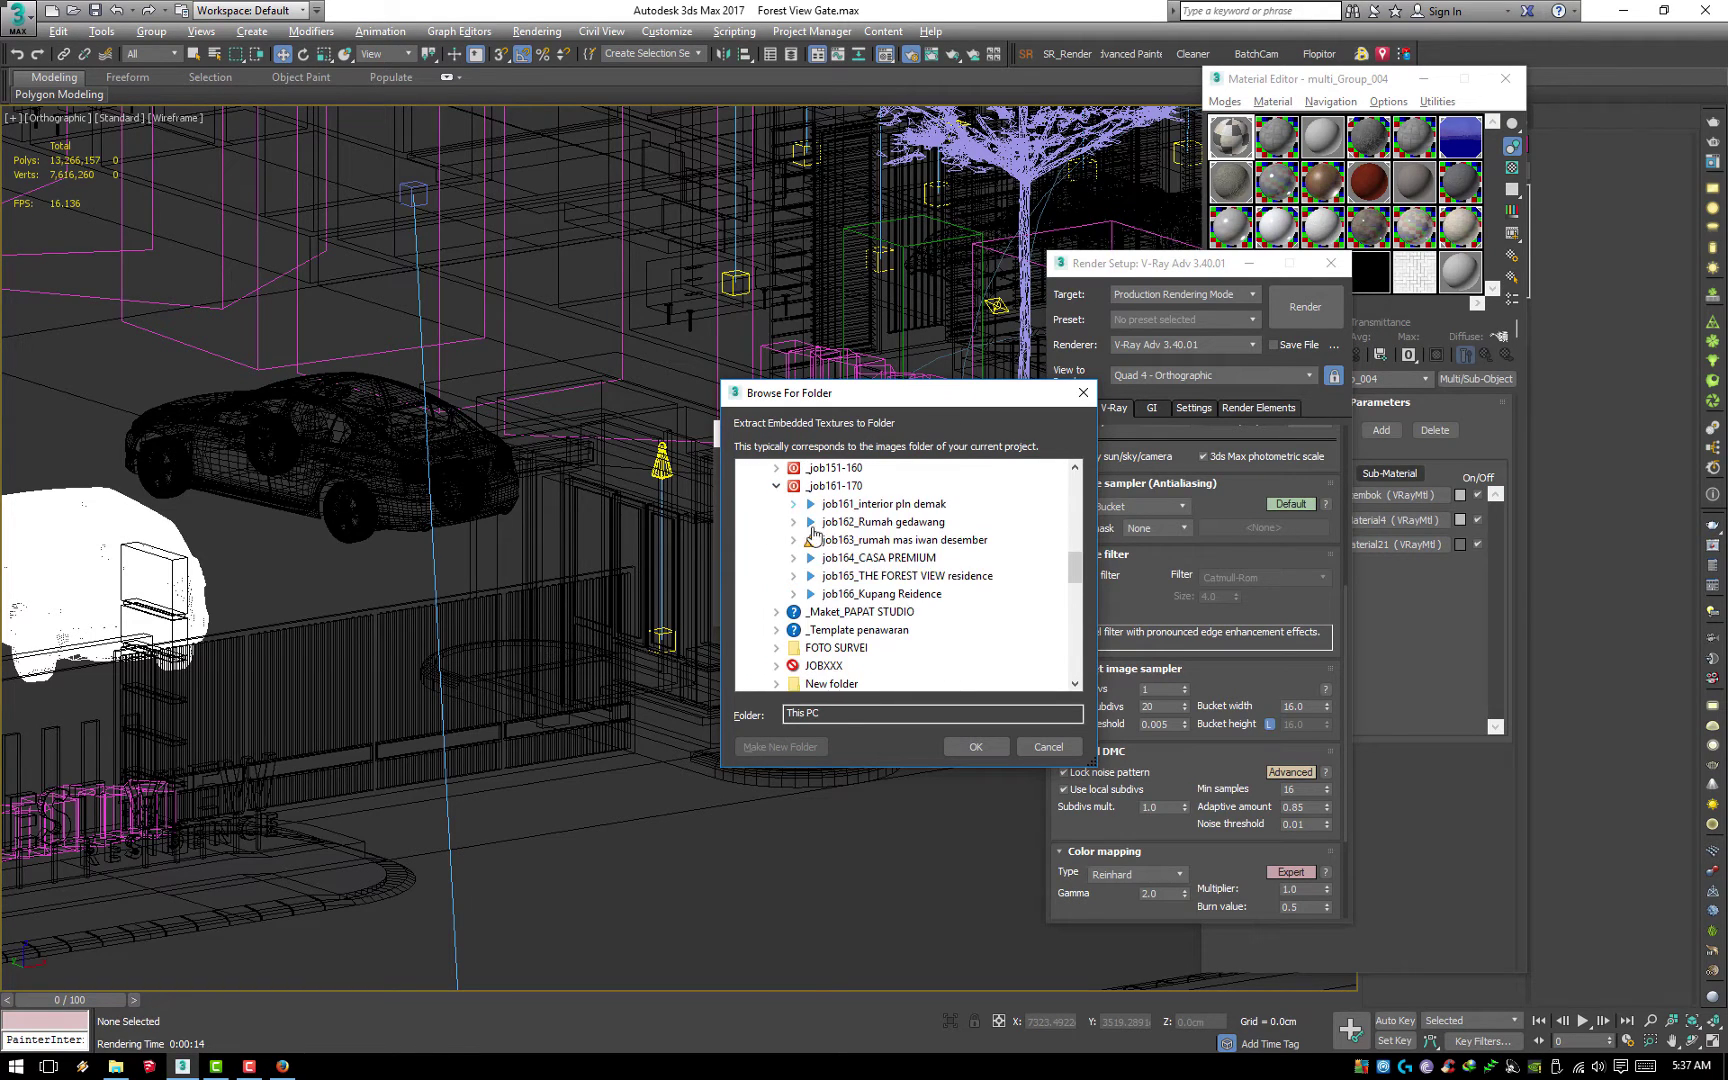
pyautogui.doubleClick(900, 576)
pyautogui.click(849, 594)
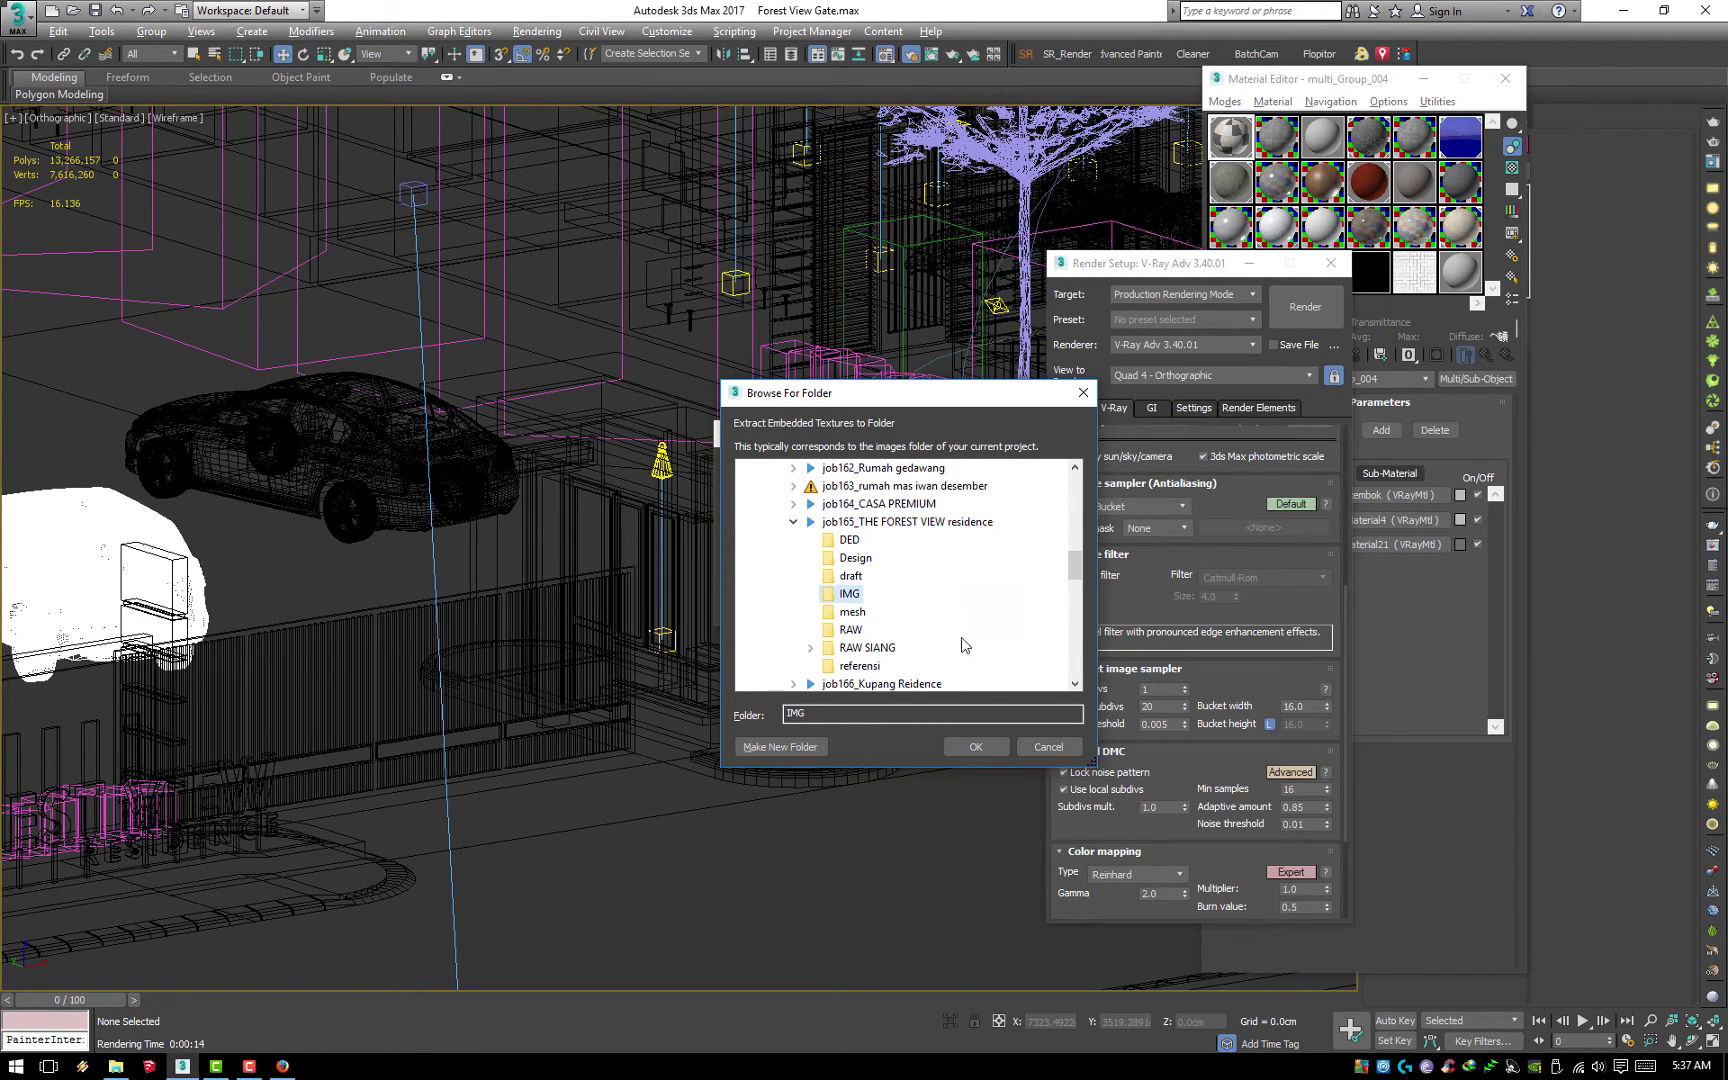
pyautogui.click(996, 748)
pyautogui.click(910, 614)
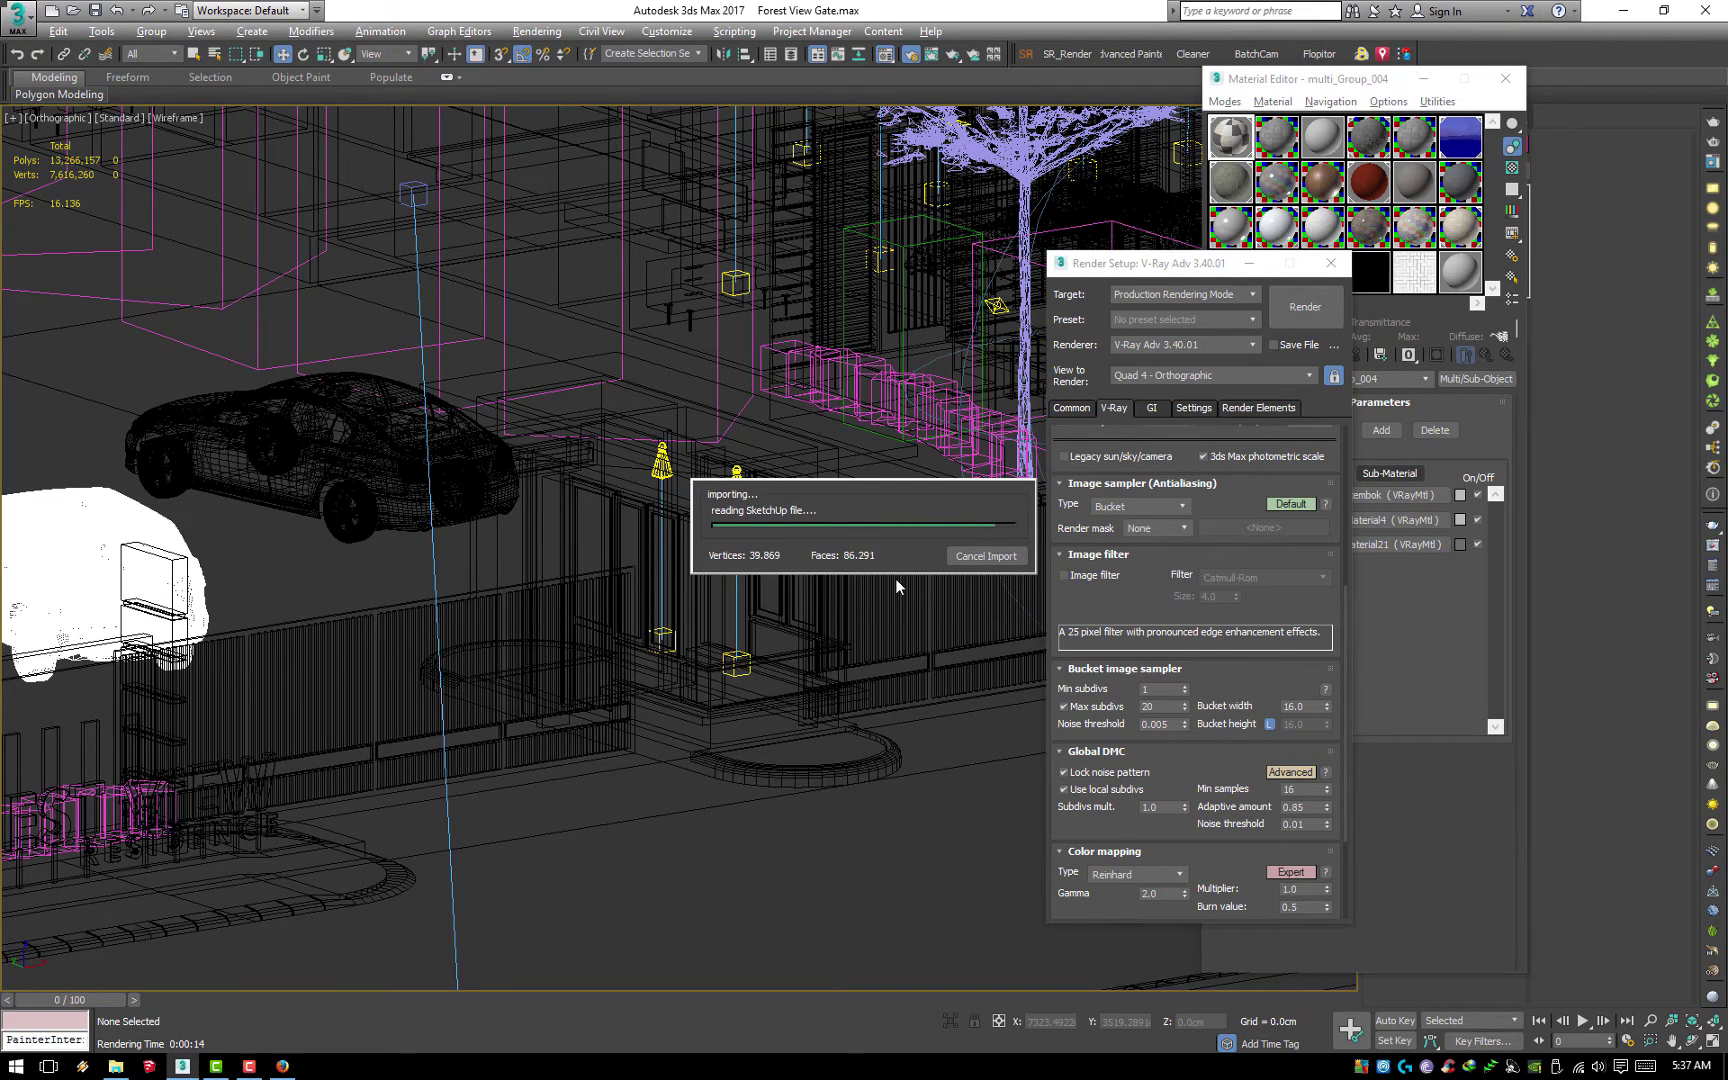
# Close the render settings and group the imported chair objects into Group002
pyautogui.scroll(-5, 600, 680)
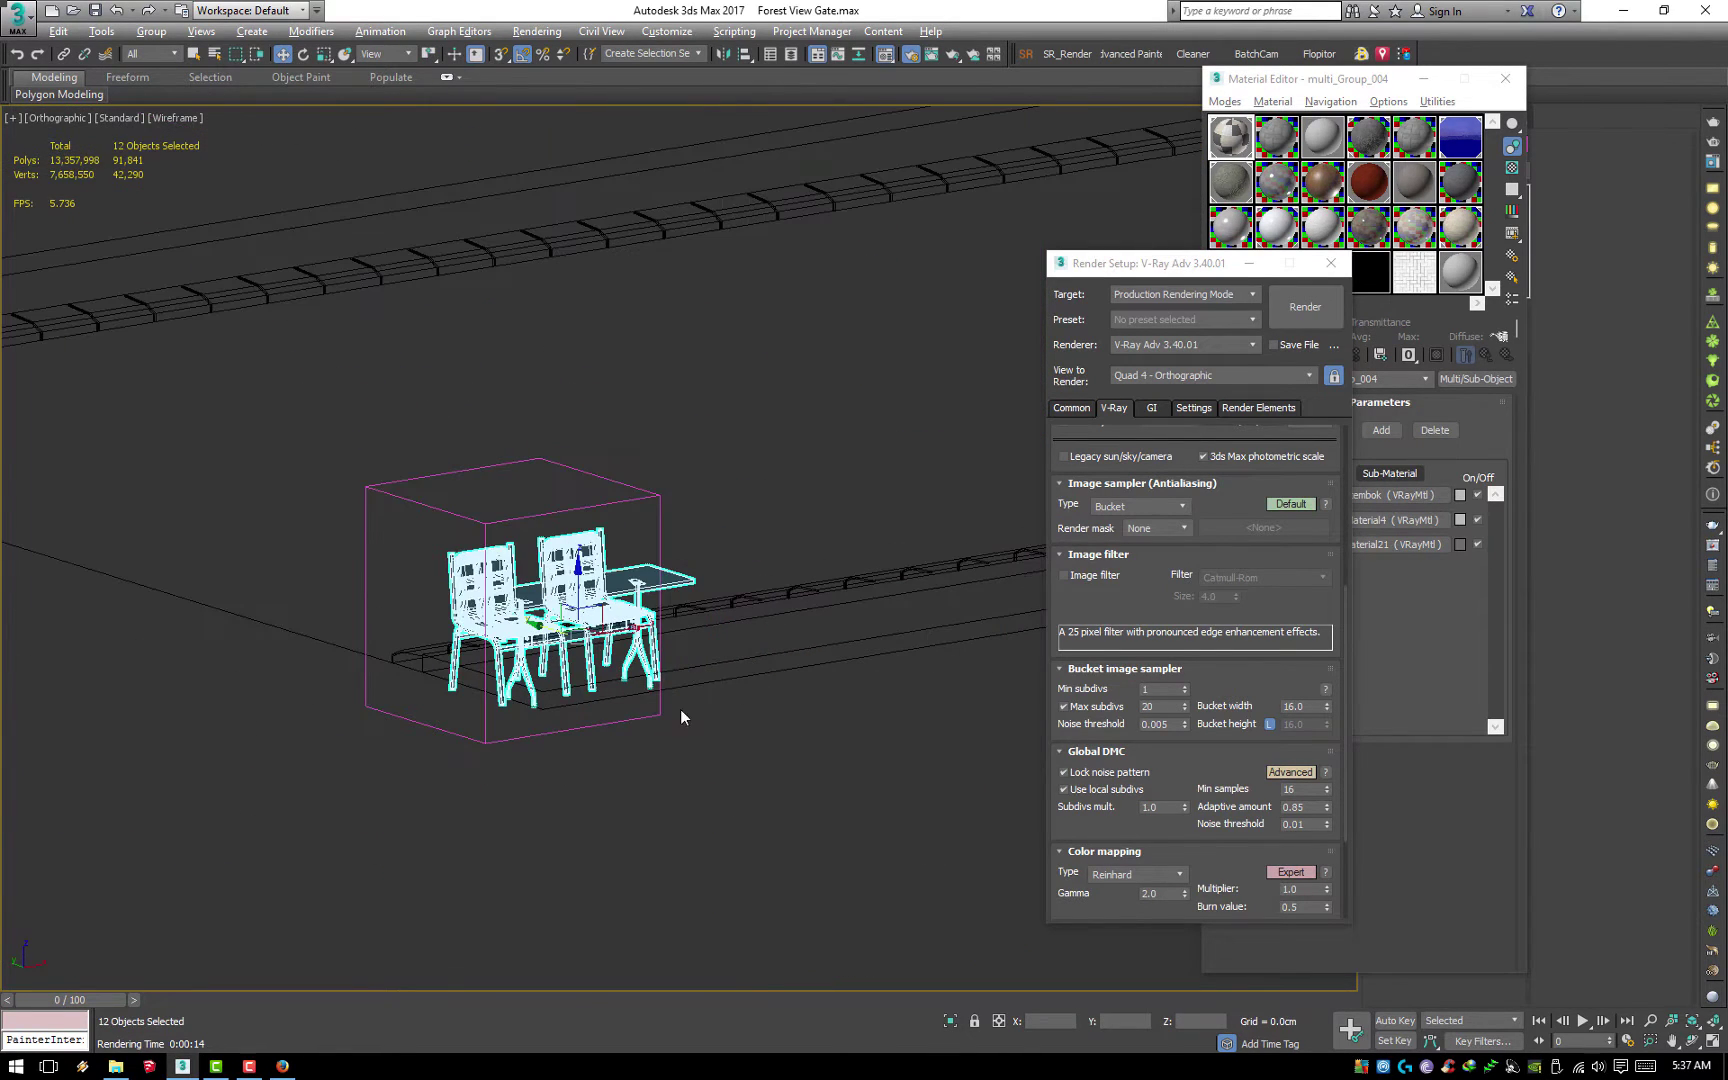
pyautogui.click(1331, 263)
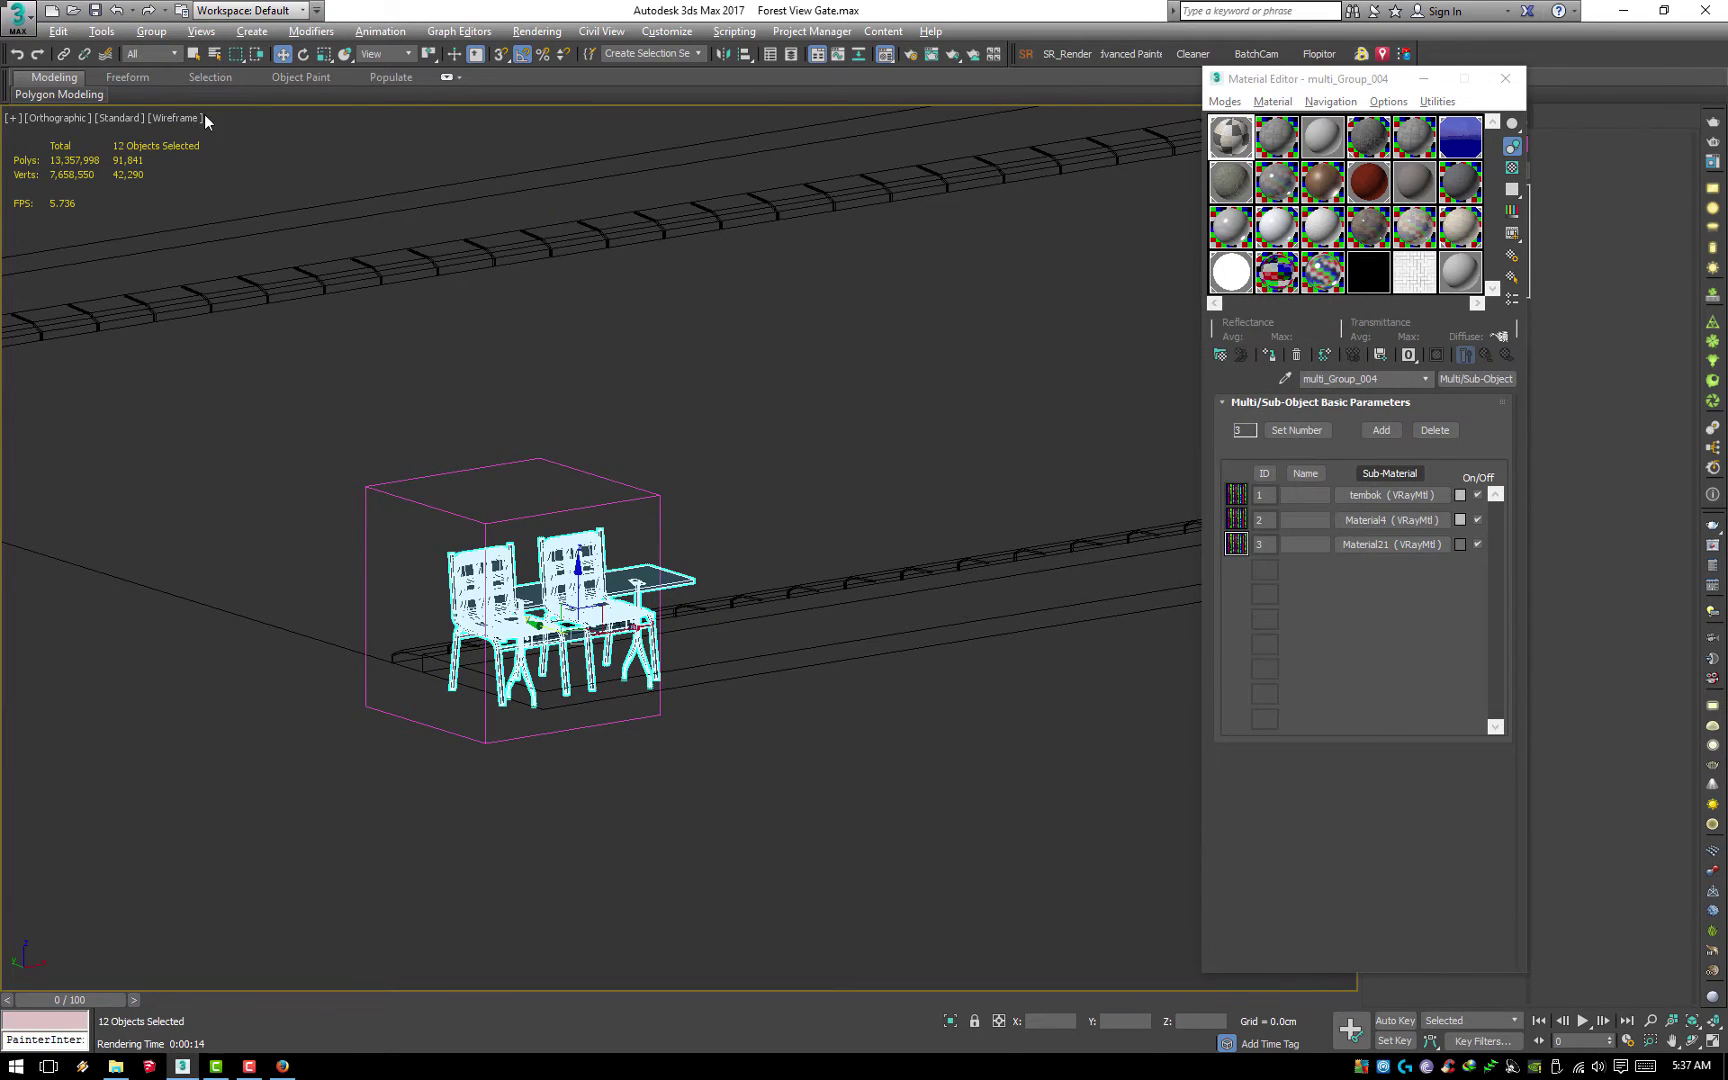
pyautogui.click(58, 31)
pyautogui.click(155, 57)
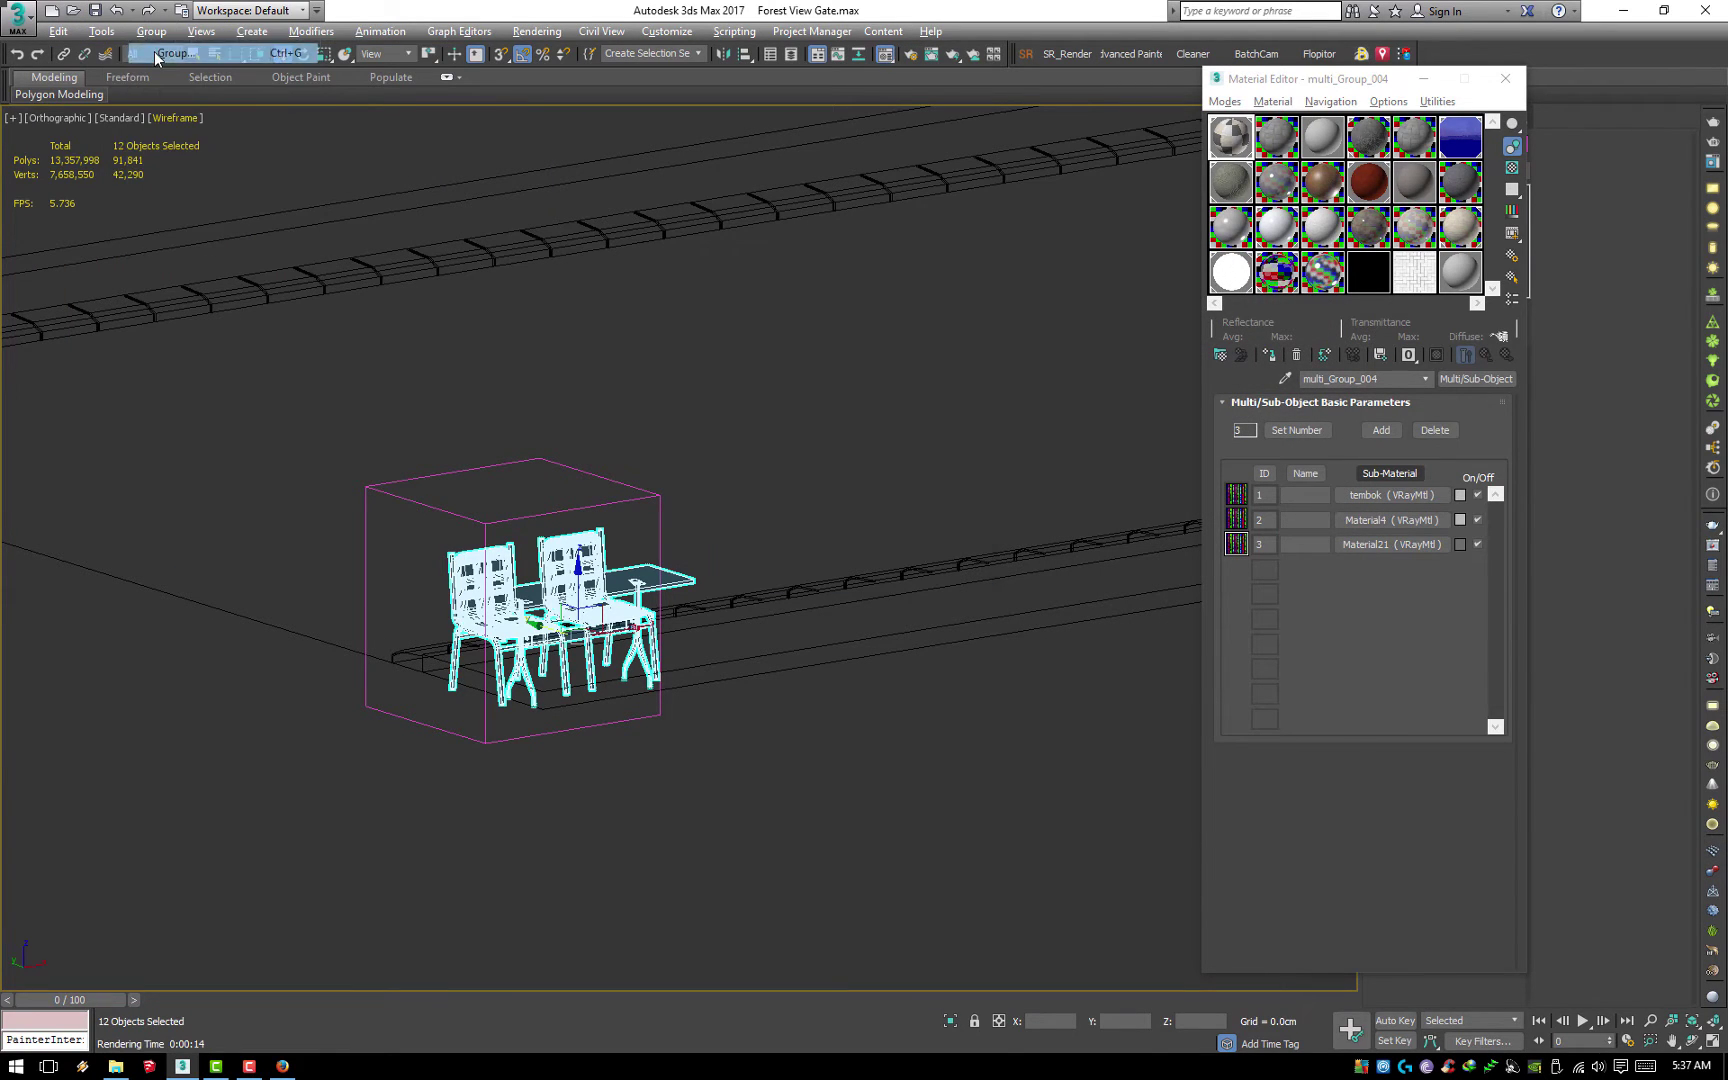
pyautogui.press('Return')
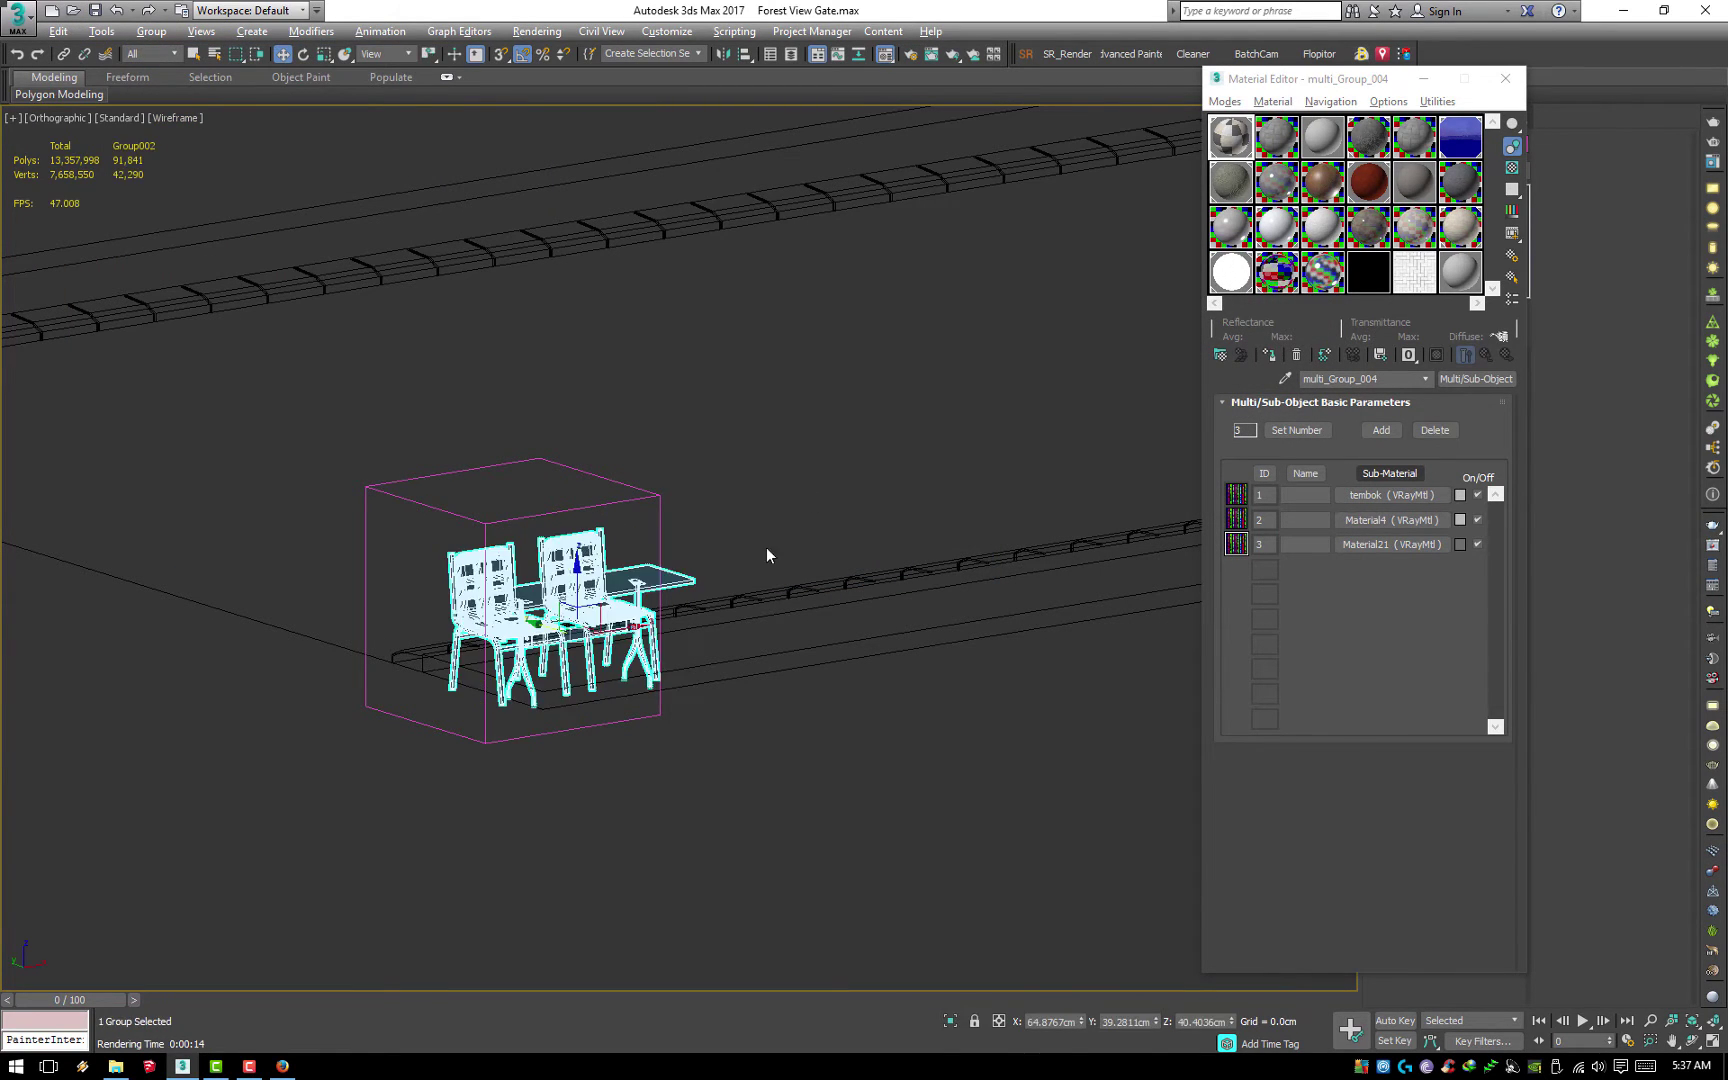
# In Top view, shift the two-chair group left beside the gate post
pyautogui.press('t')
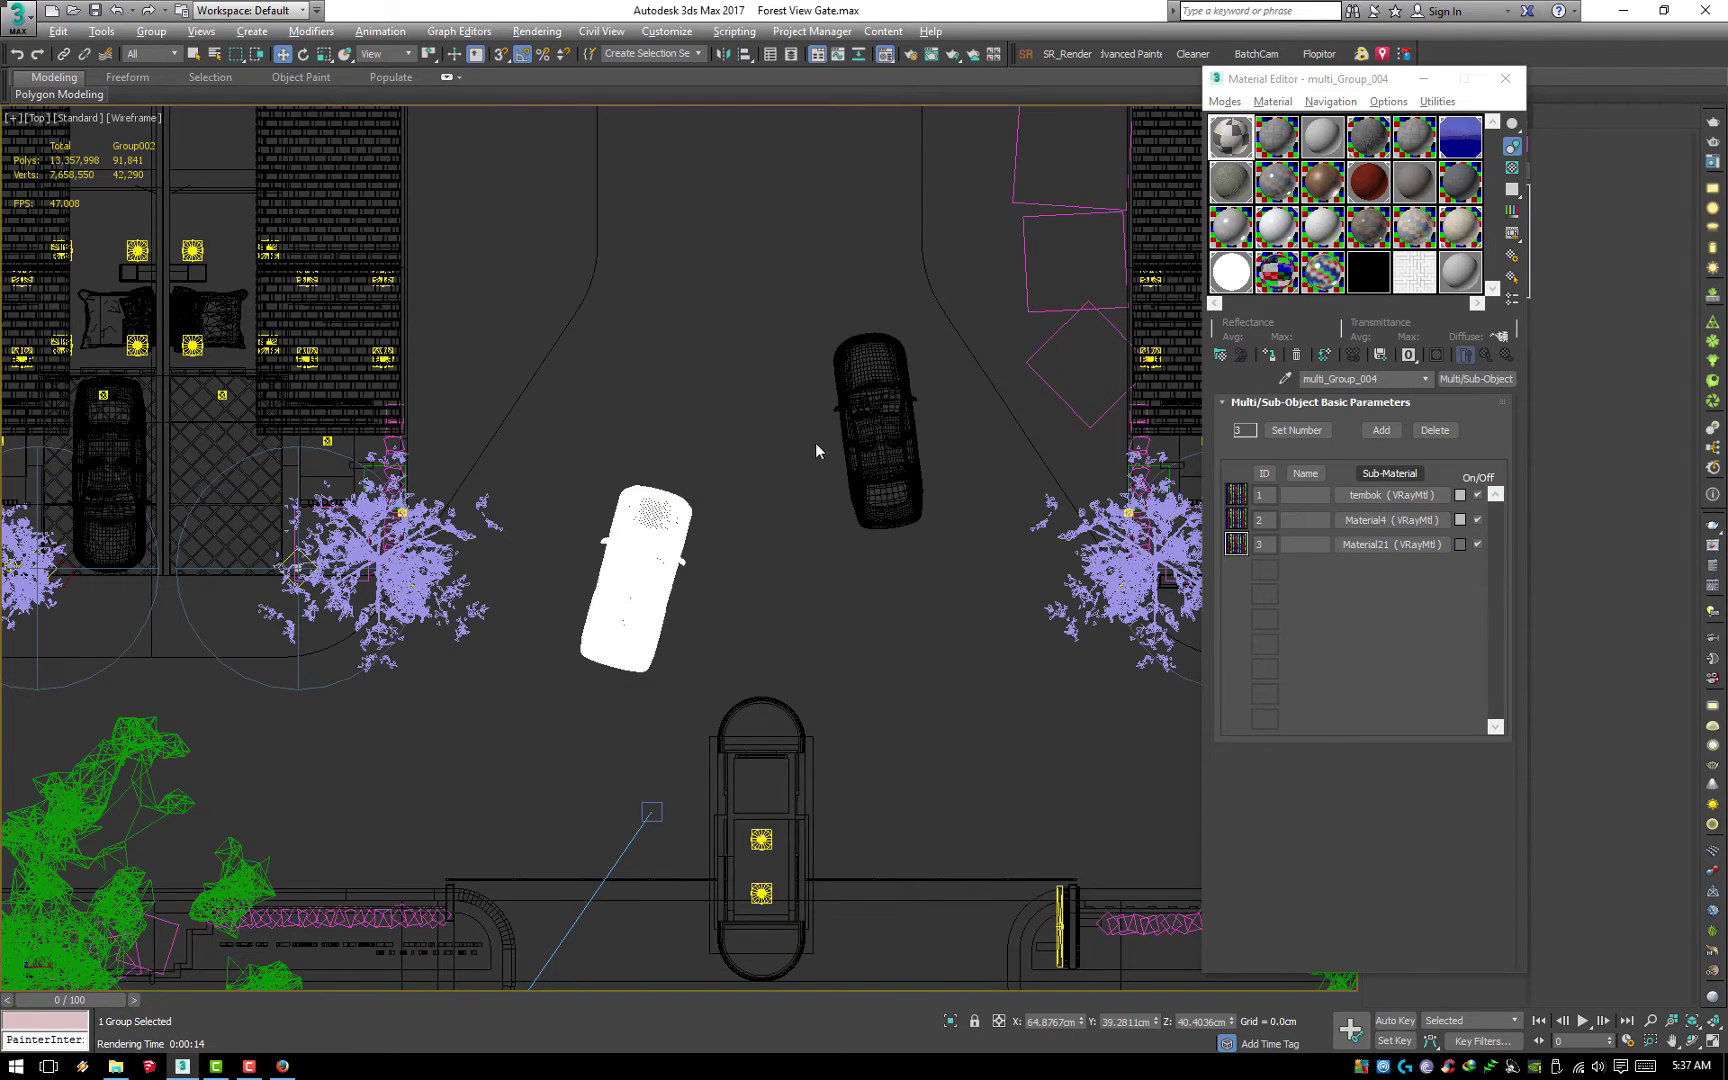
pyautogui.scroll(-5, 780, 549)
pyautogui.scroll(-4, 763, 637)
pyautogui.scroll(2, 780, 640)
pyautogui.moveTo(530, 690); pyautogui.dragTo(880, 620)
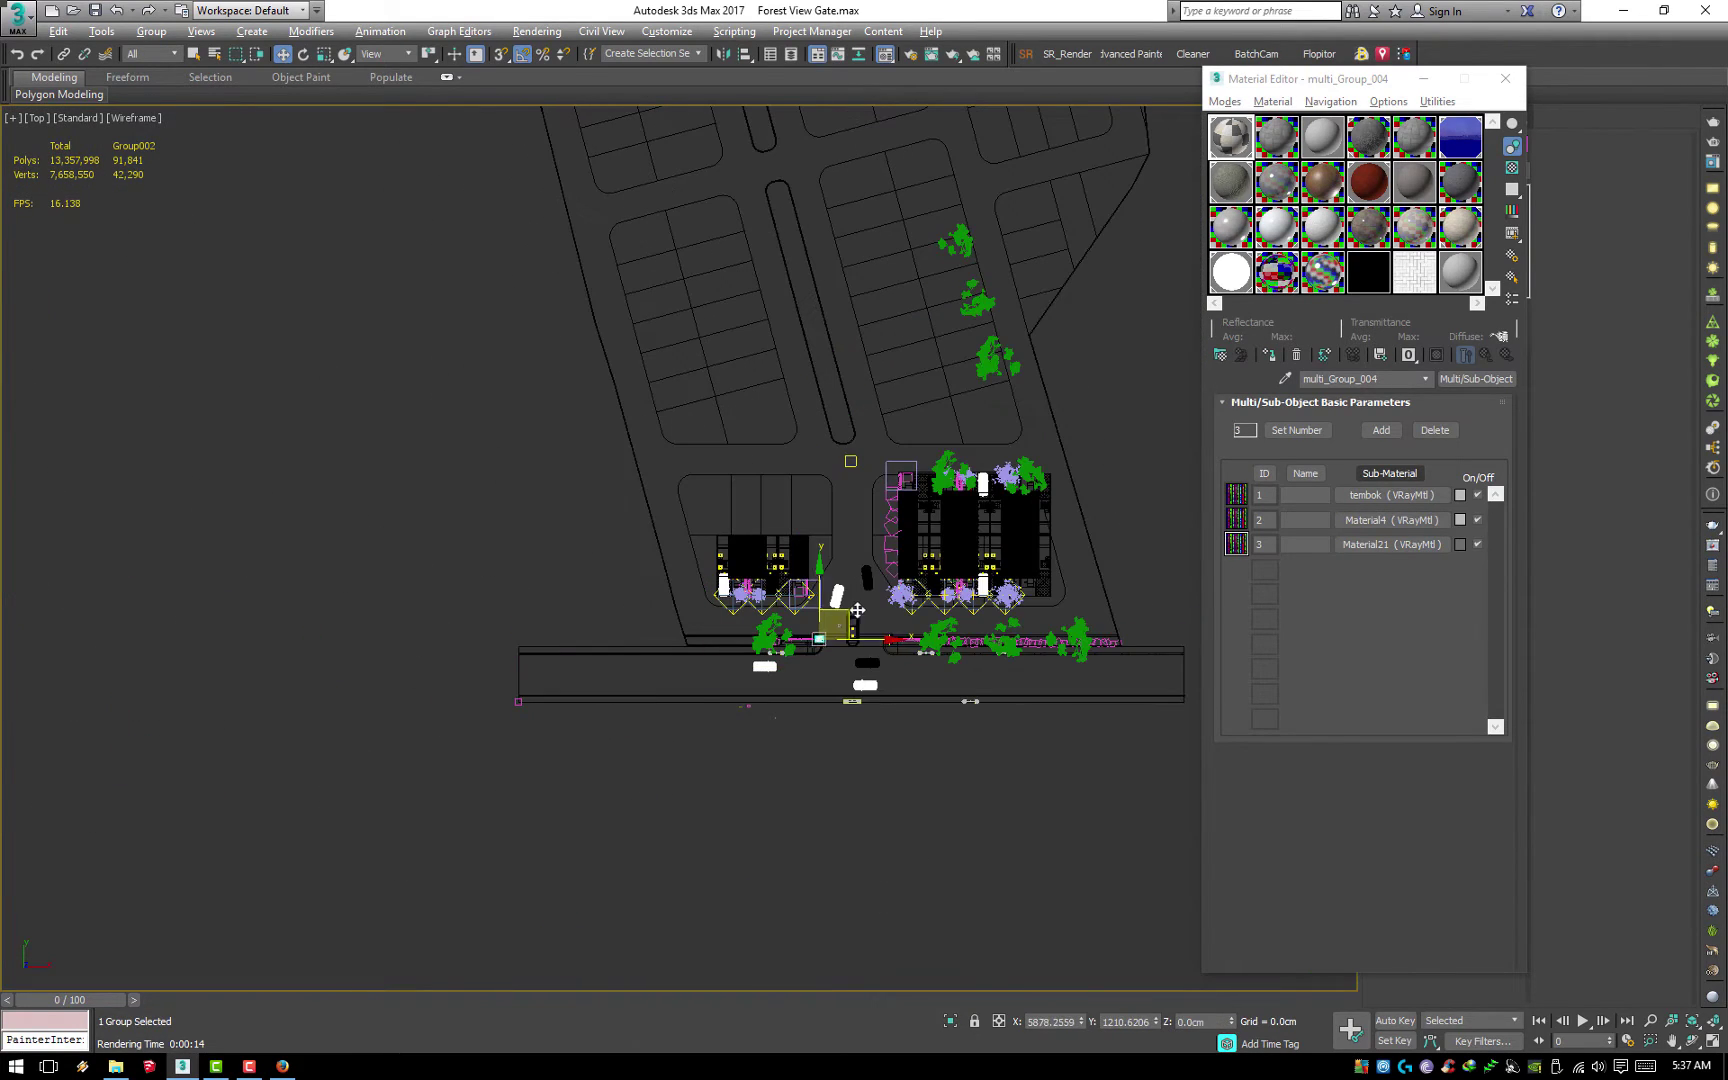
pyautogui.scroll(5, 880, 620)
pyautogui.scroll(5, 790, 650)
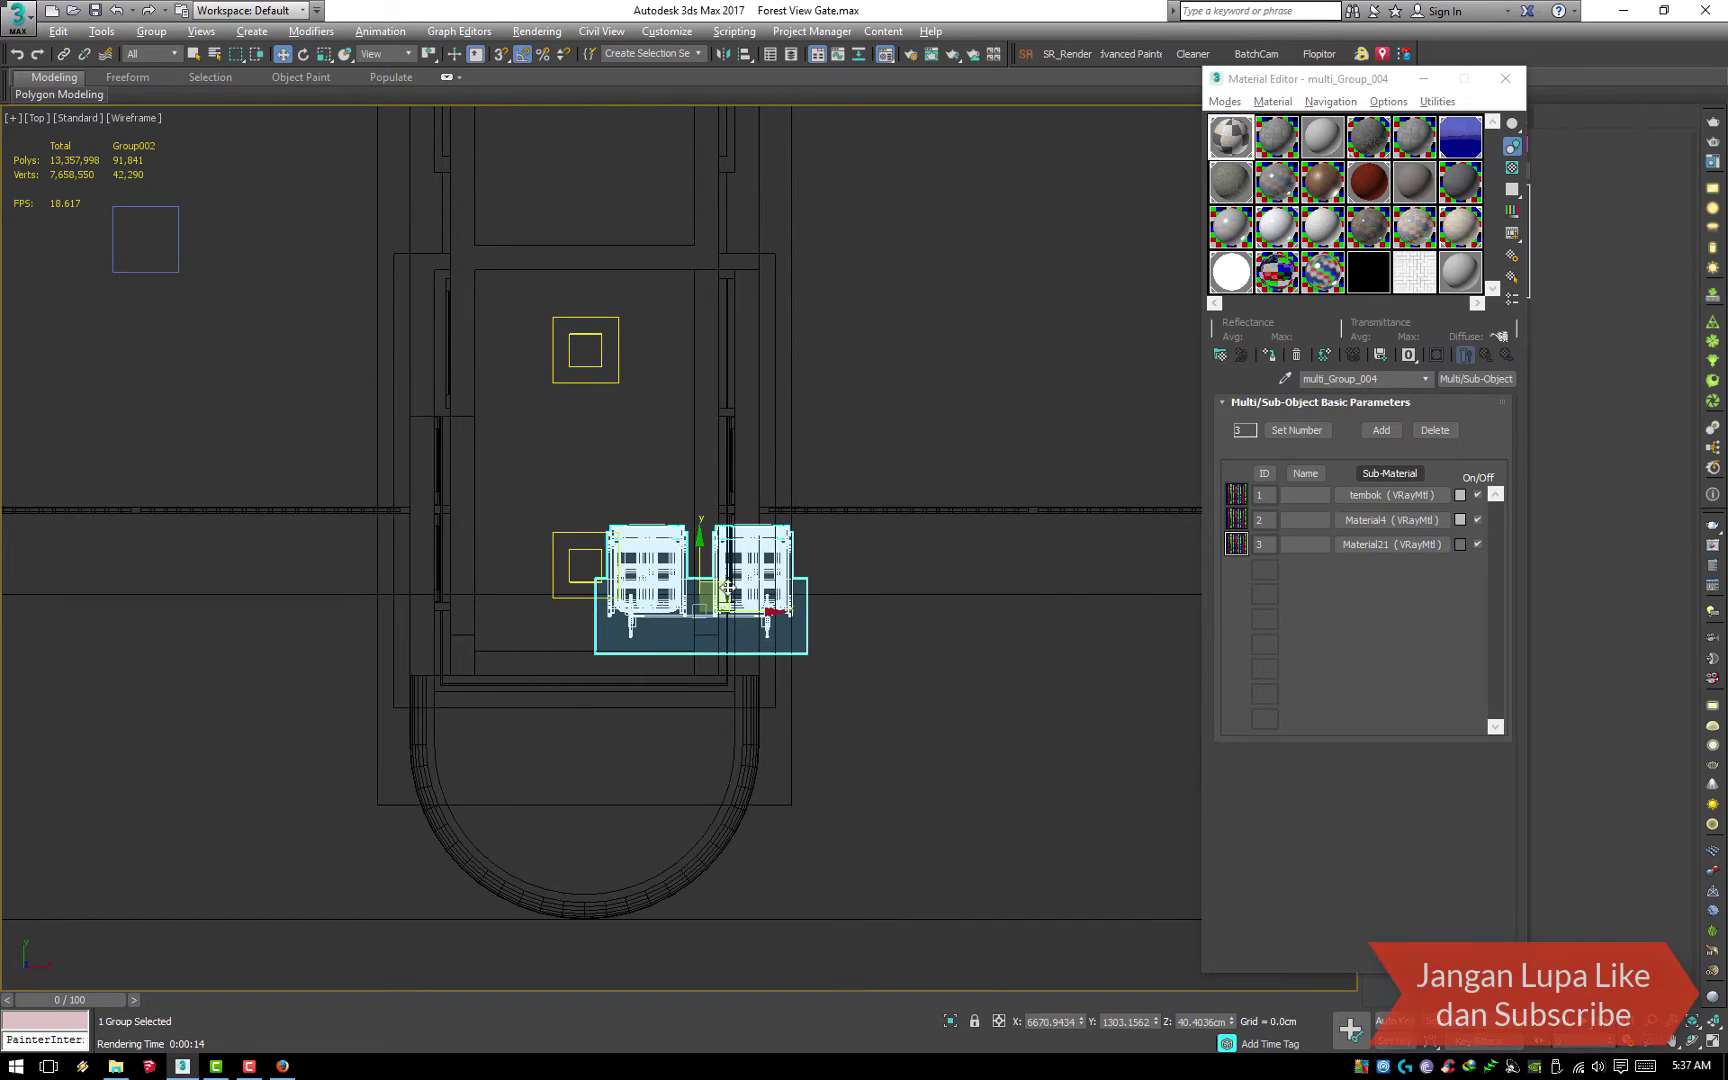
pyautogui.moveTo(721, 585); pyautogui.dragTo(607, 578)
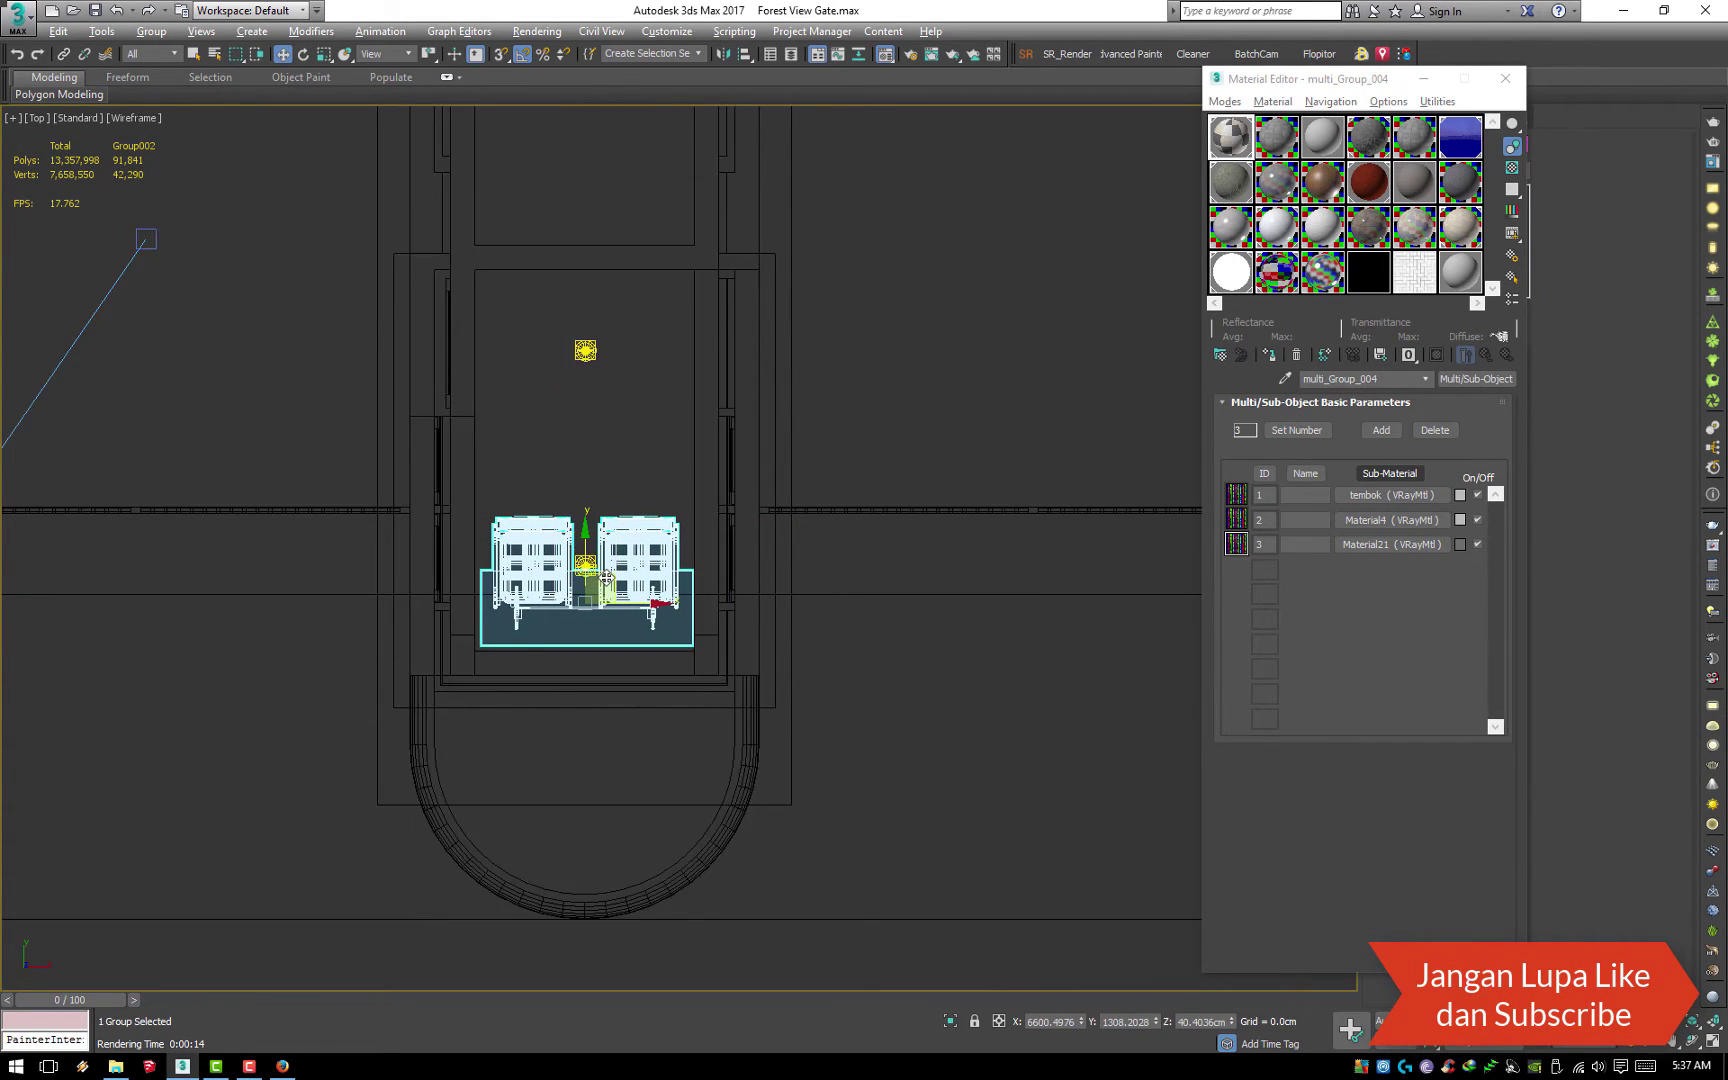
# In Front view, lower the chair group slightly and close the Material Editor
pyautogui.press('f')
pyautogui.press('z')
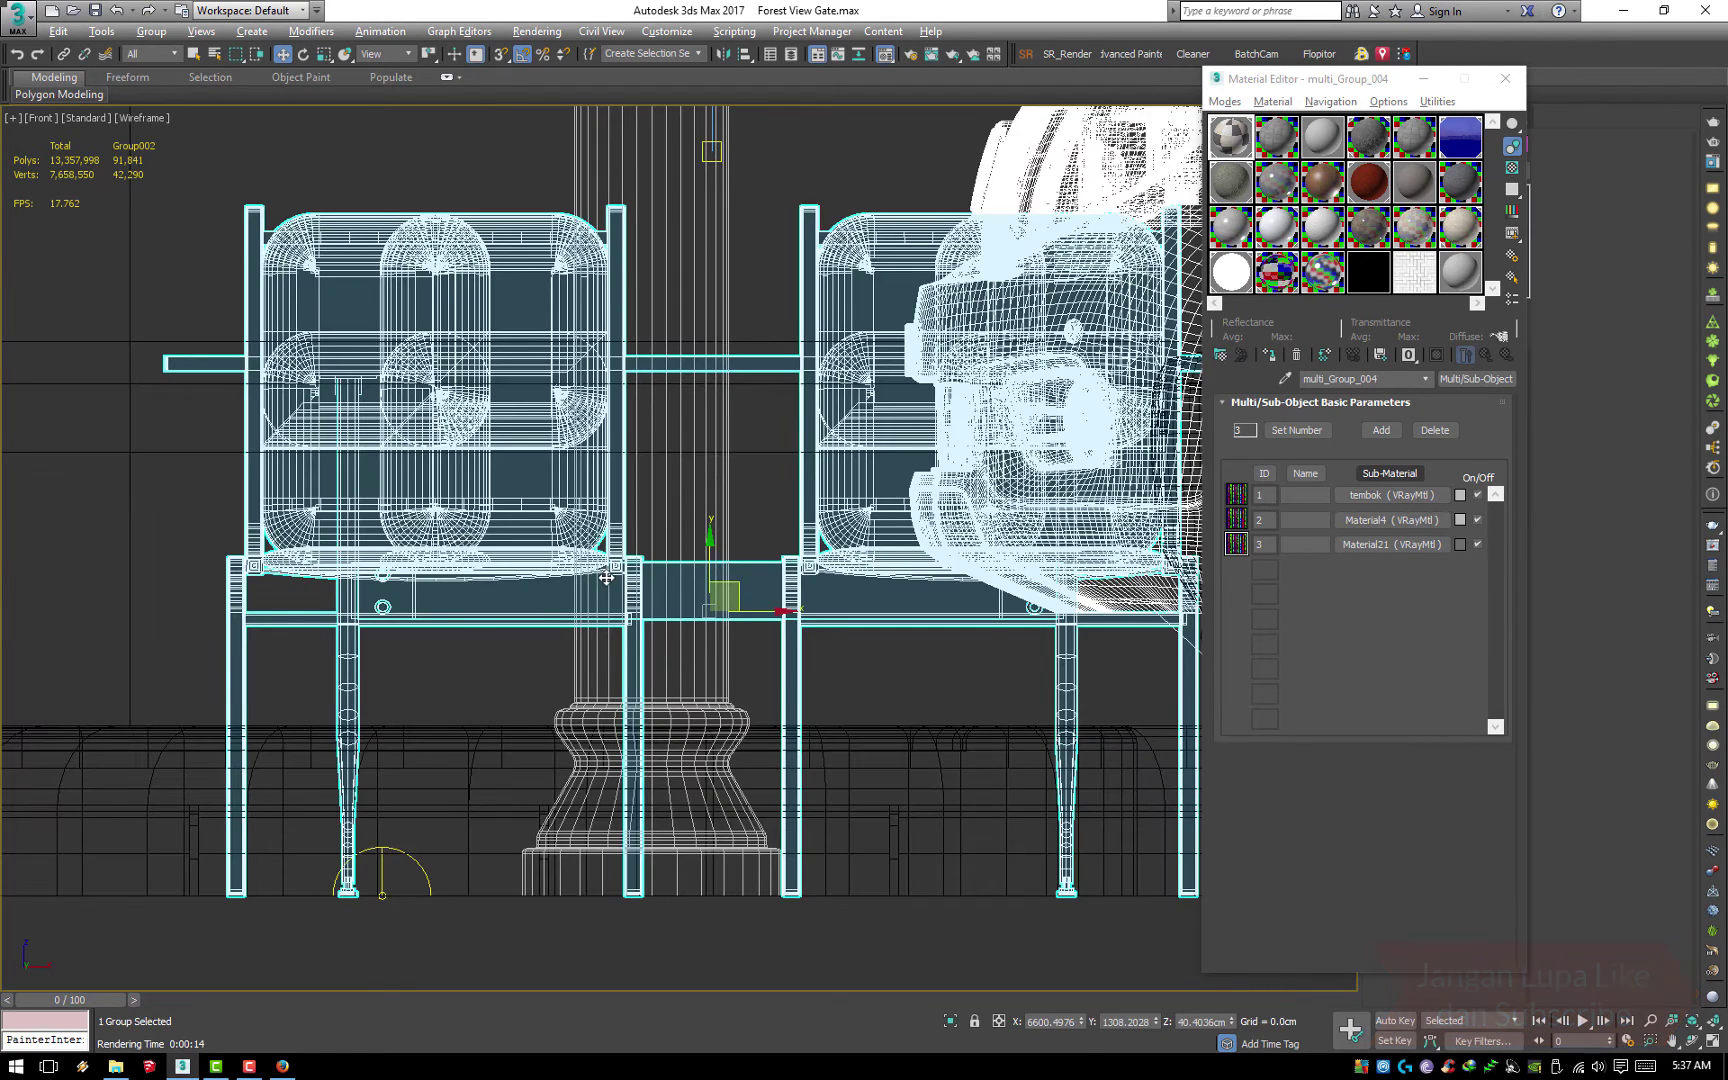
pyautogui.scroll(-3, 607, 578)
pyautogui.scroll(-2, 607, 578)
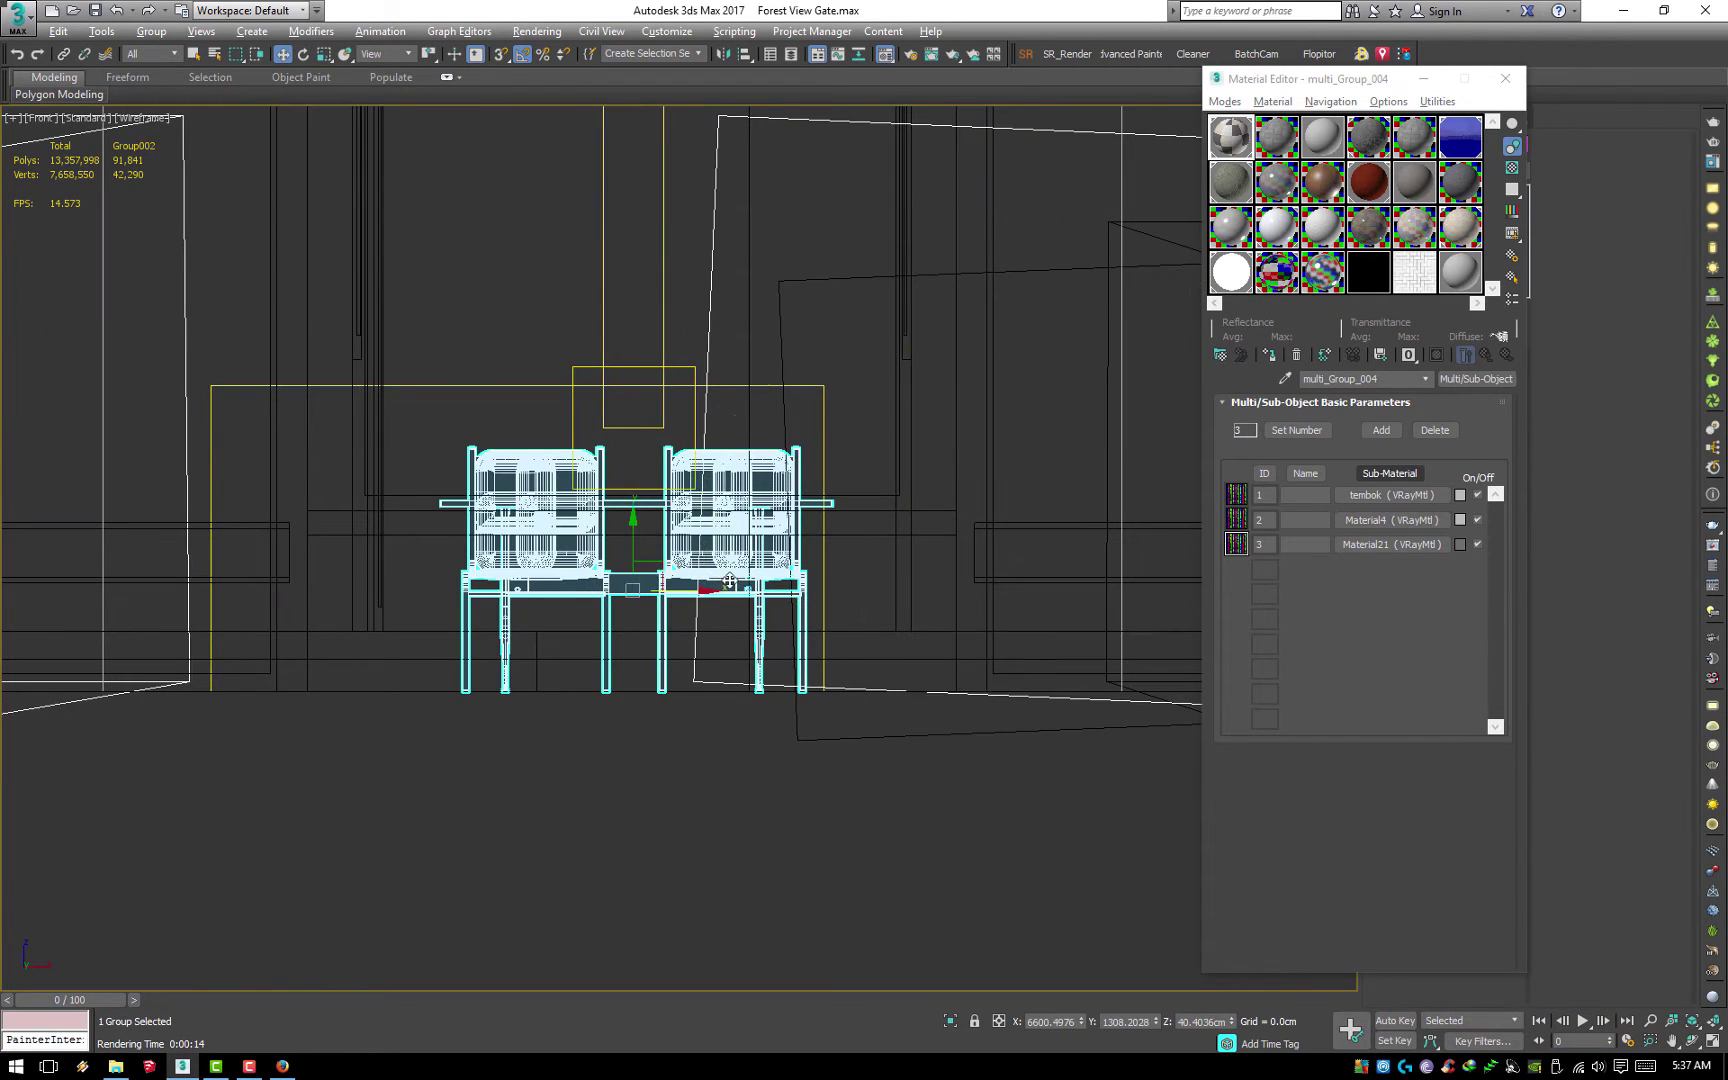
pyautogui.scroll(-3, 819, 578)
pyautogui.scroll(-2, 819, 578)
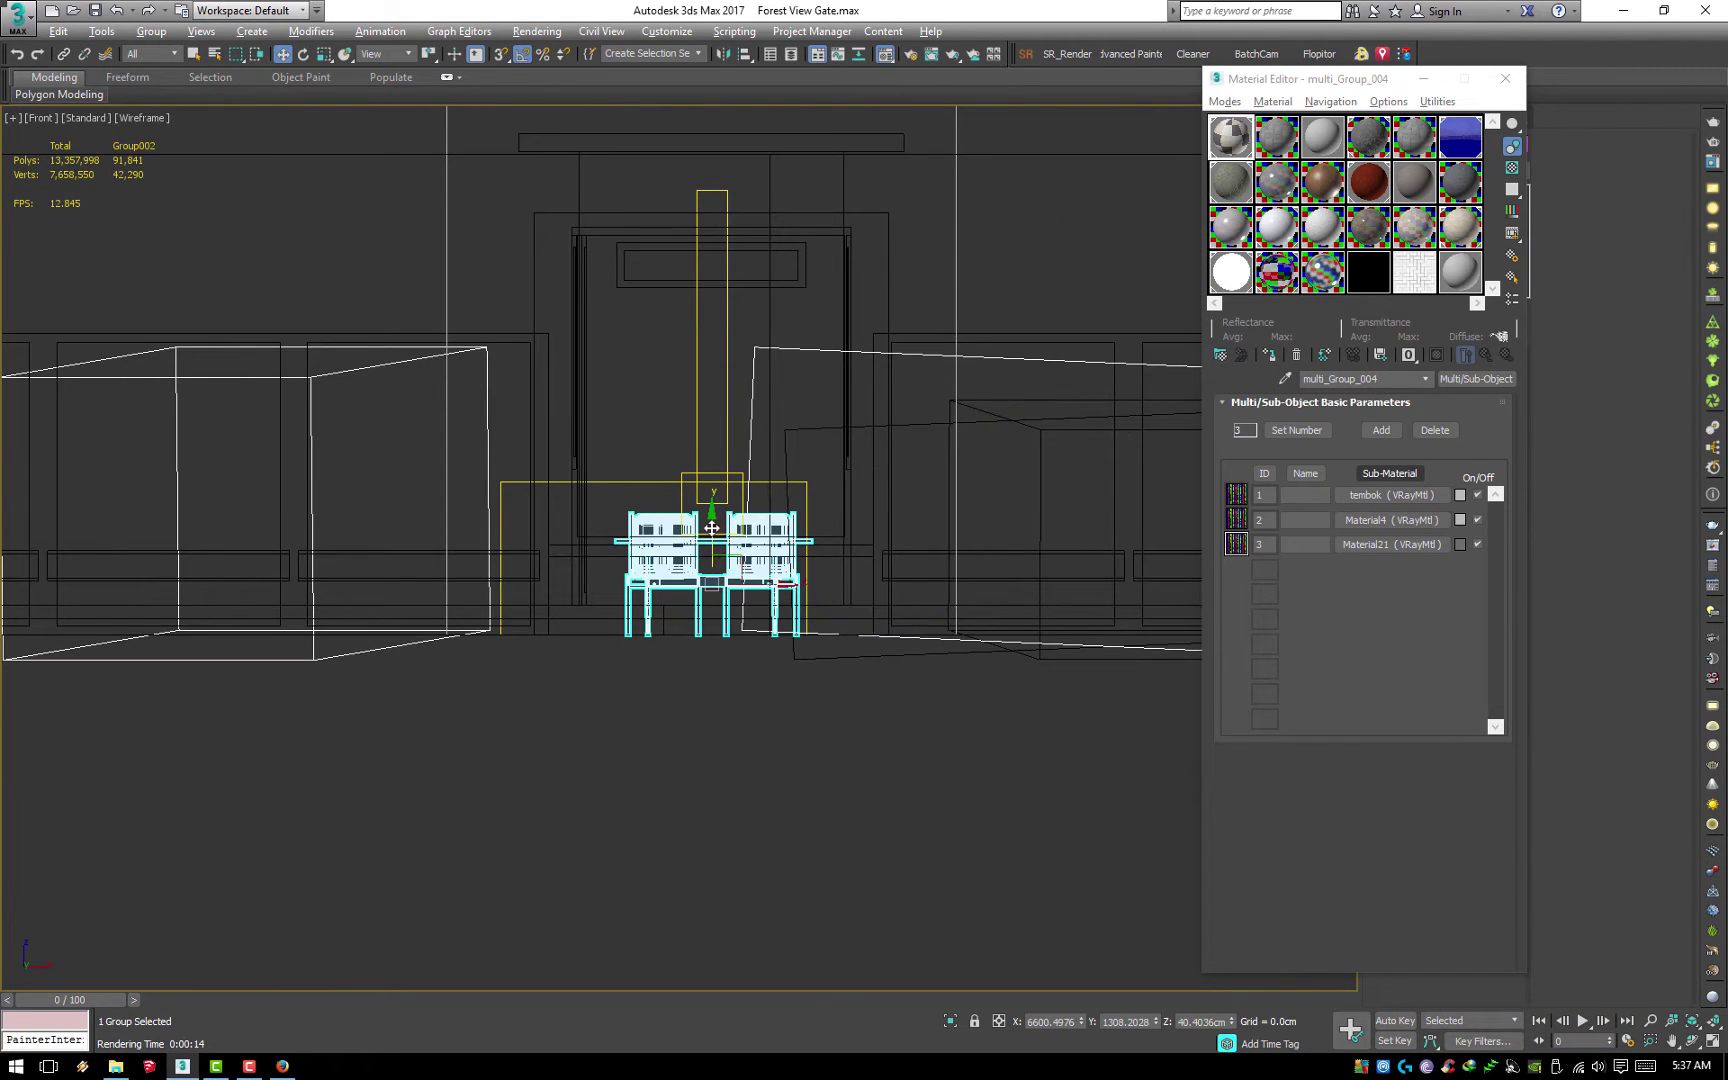
pyautogui.moveTo(730, 449); pyautogui.dragTo(732, 470)
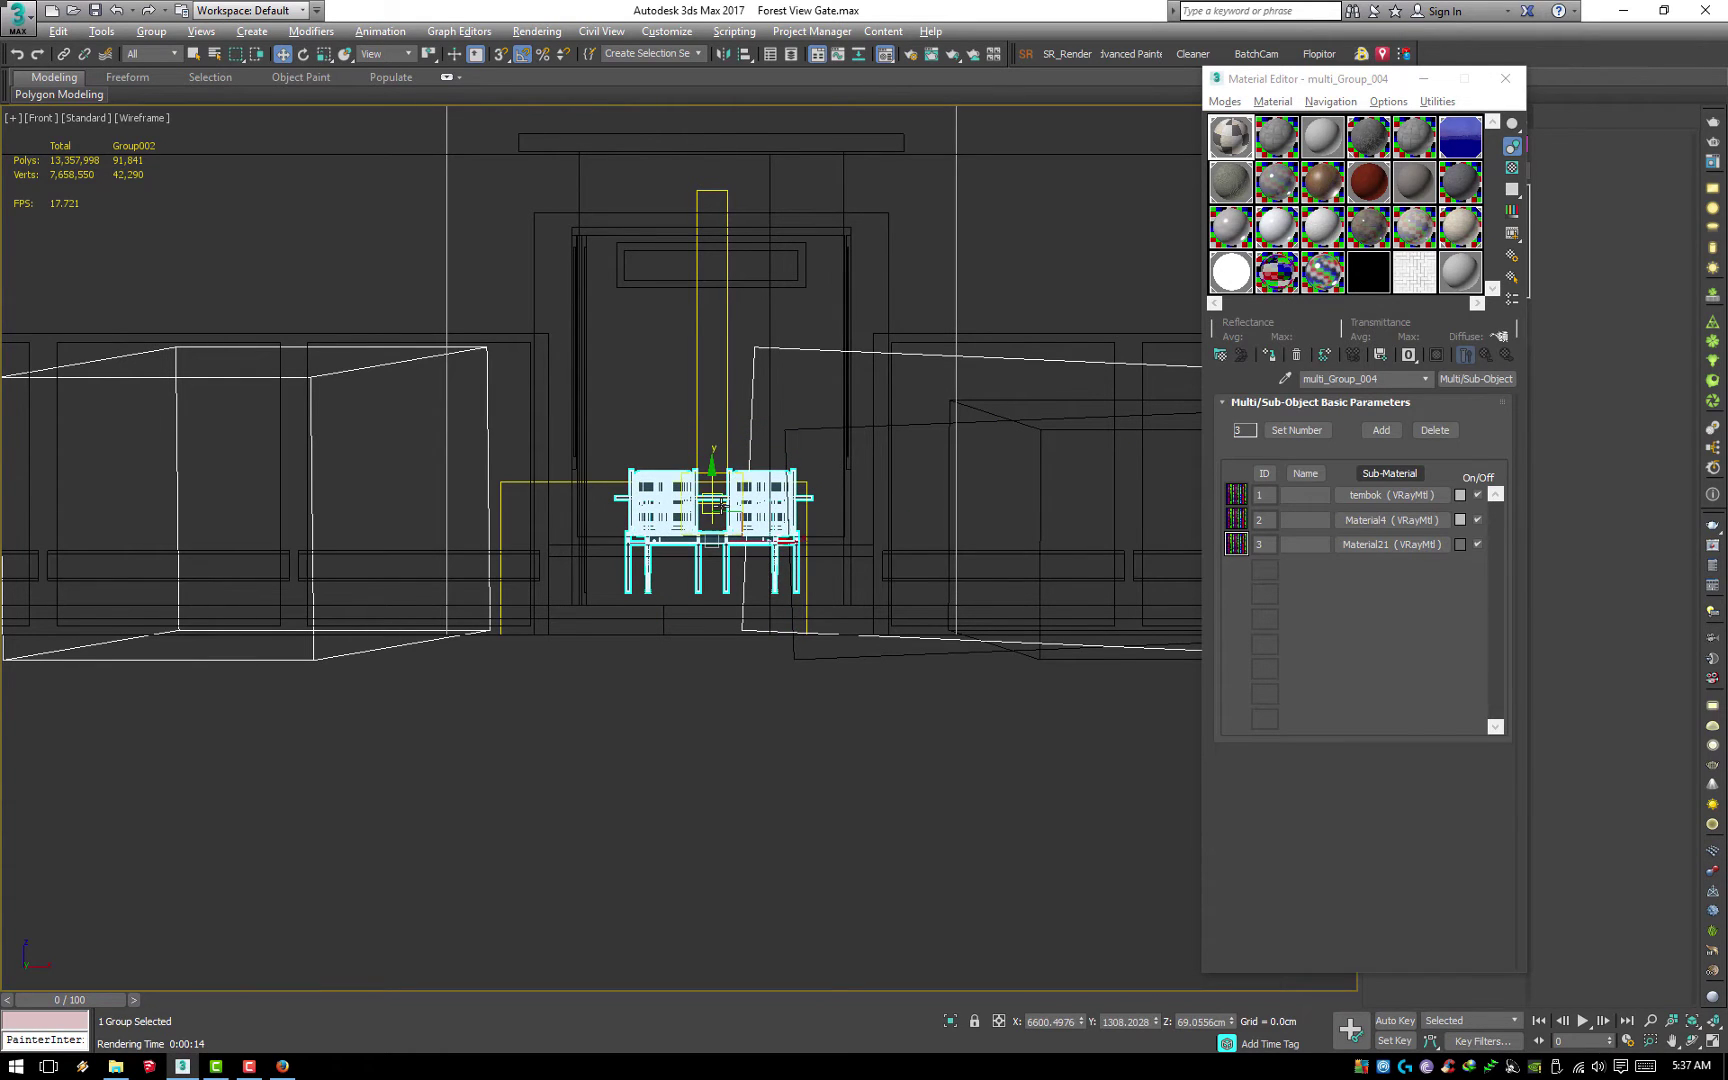
pyautogui.click(1505, 78)
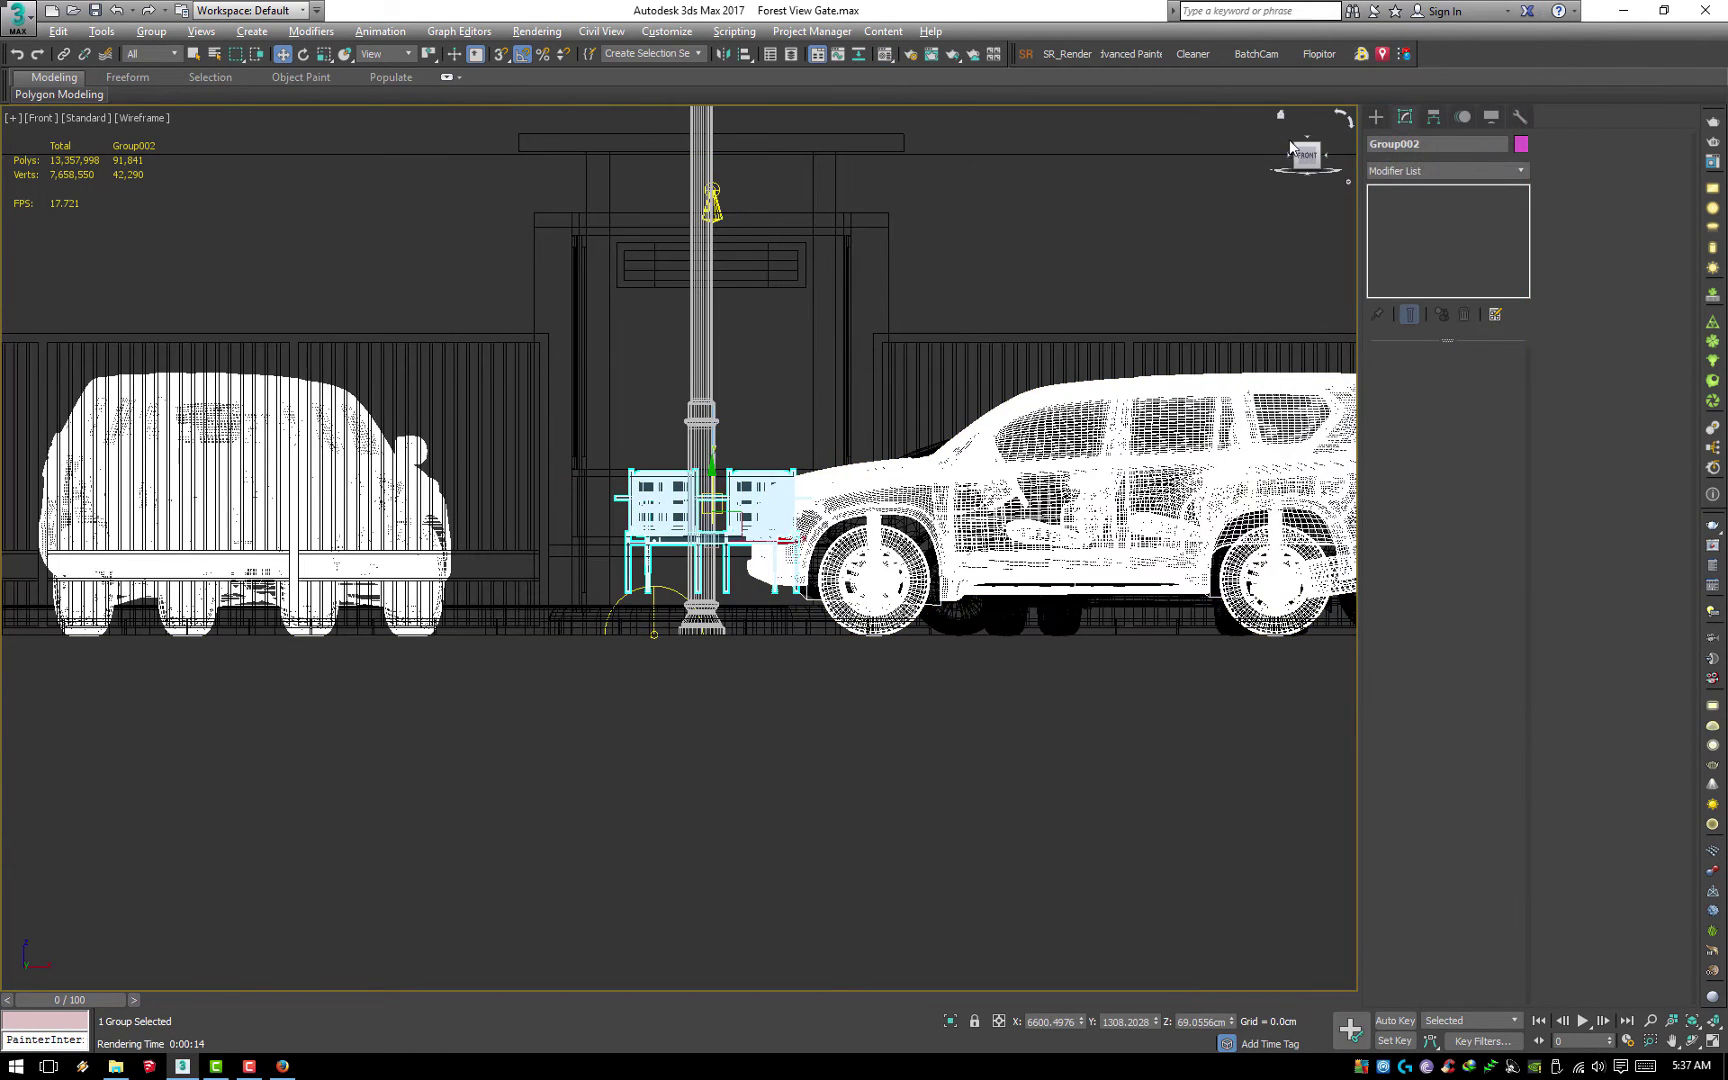
# In an angled shaded-with-edges view, lower the table-and-chairs group along Z
pyautogui.moveTo(1303, 152); pyautogui.dragTo(1062, 481)
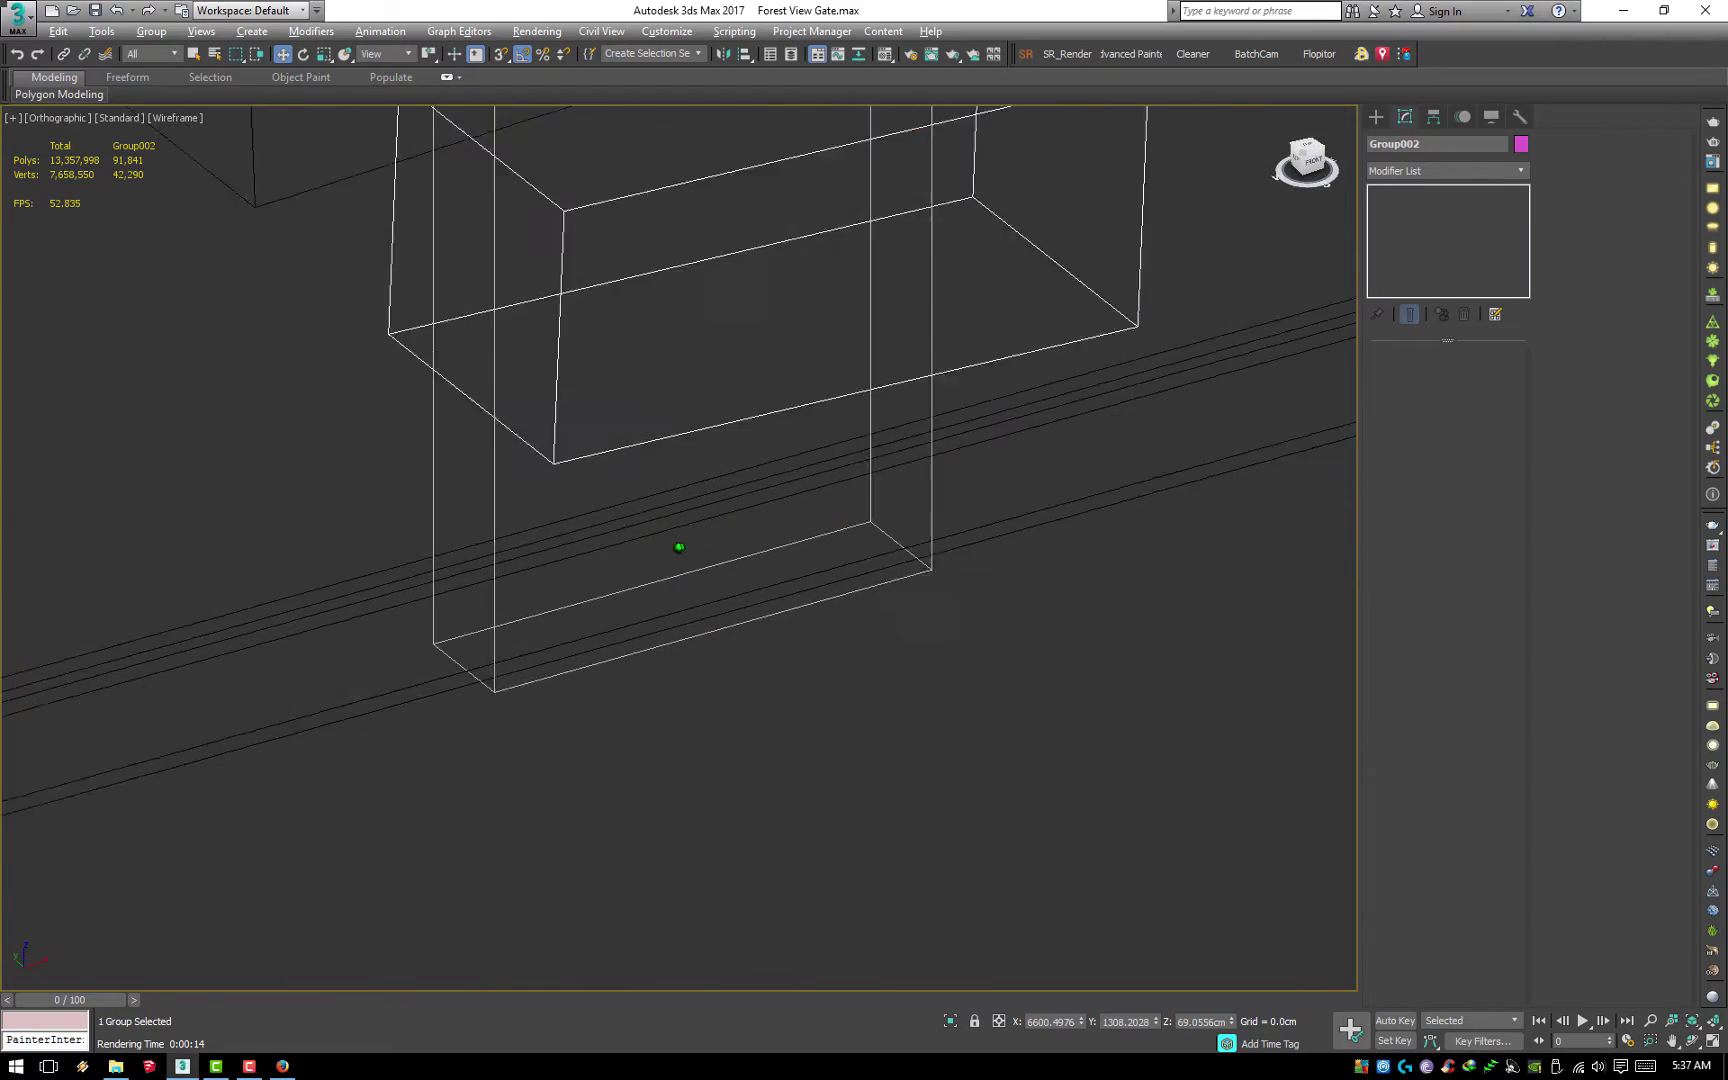
pyautogui.scroll(-2, 636, 428)
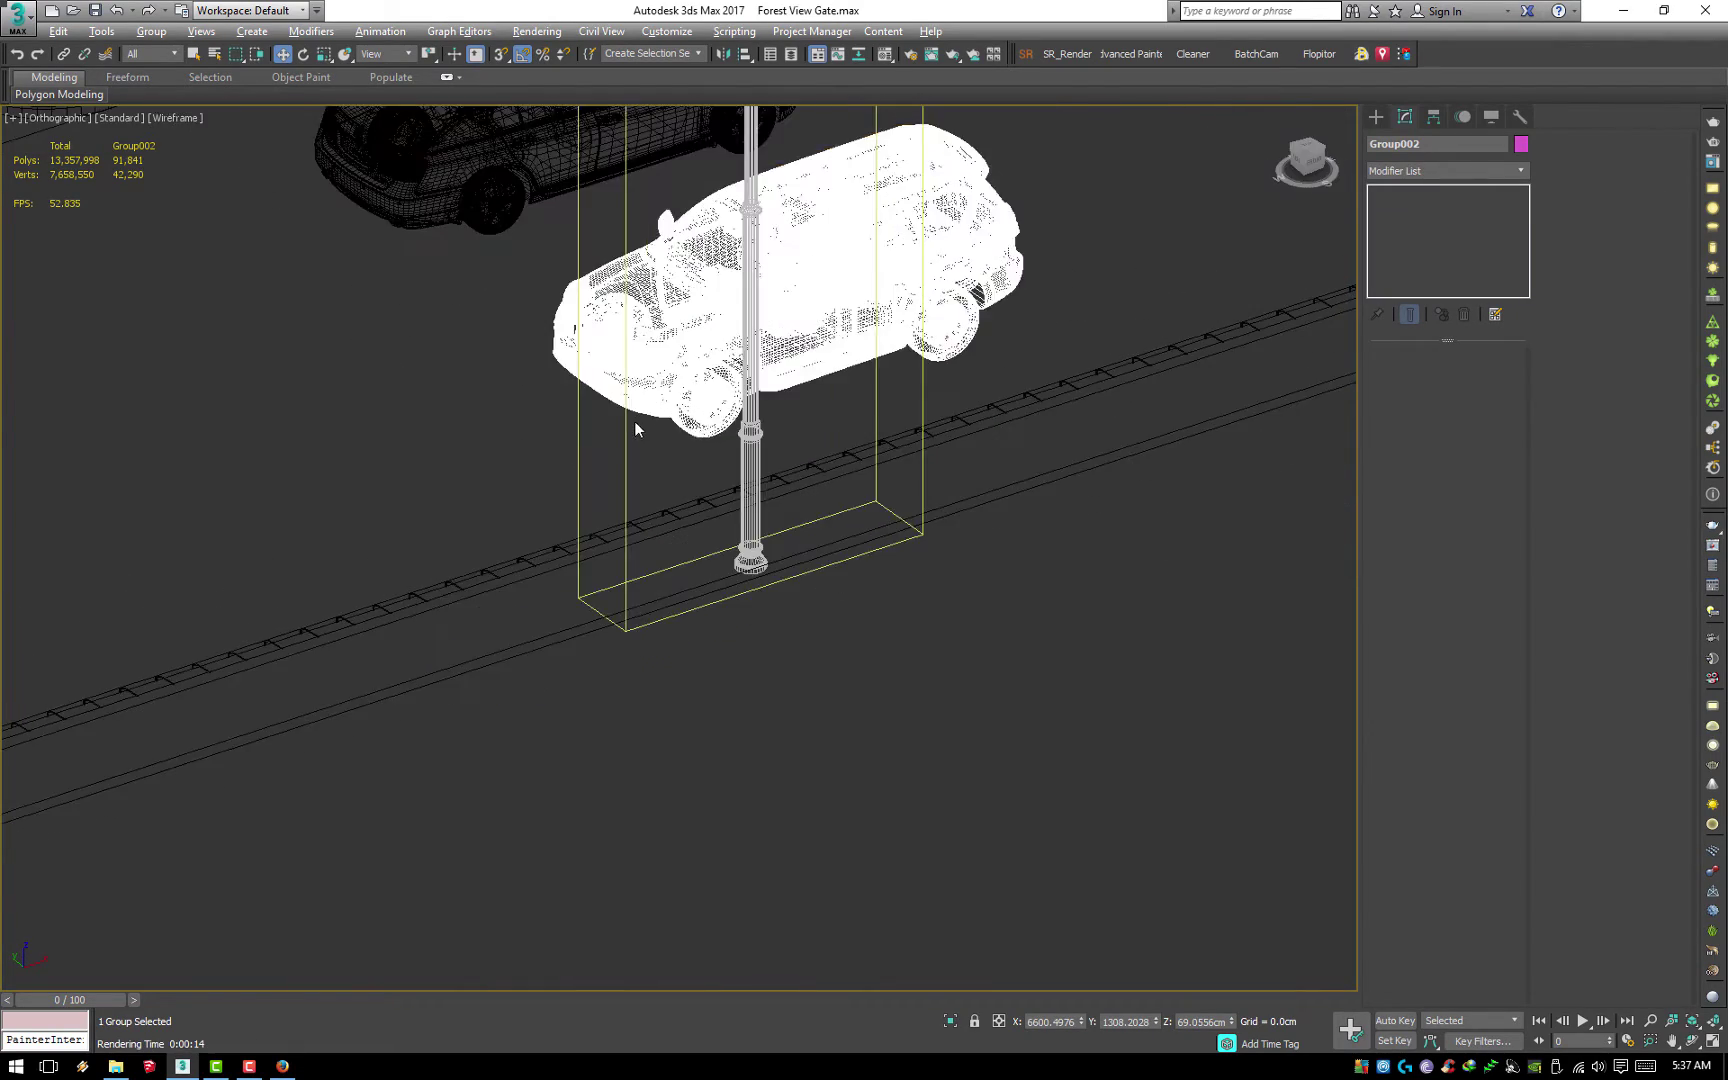
pyautogui.scroll(-3, 494, 347)
pyautogui.scroll(4, 494, 340)
pyautogui.scroll(3, 488, 321)
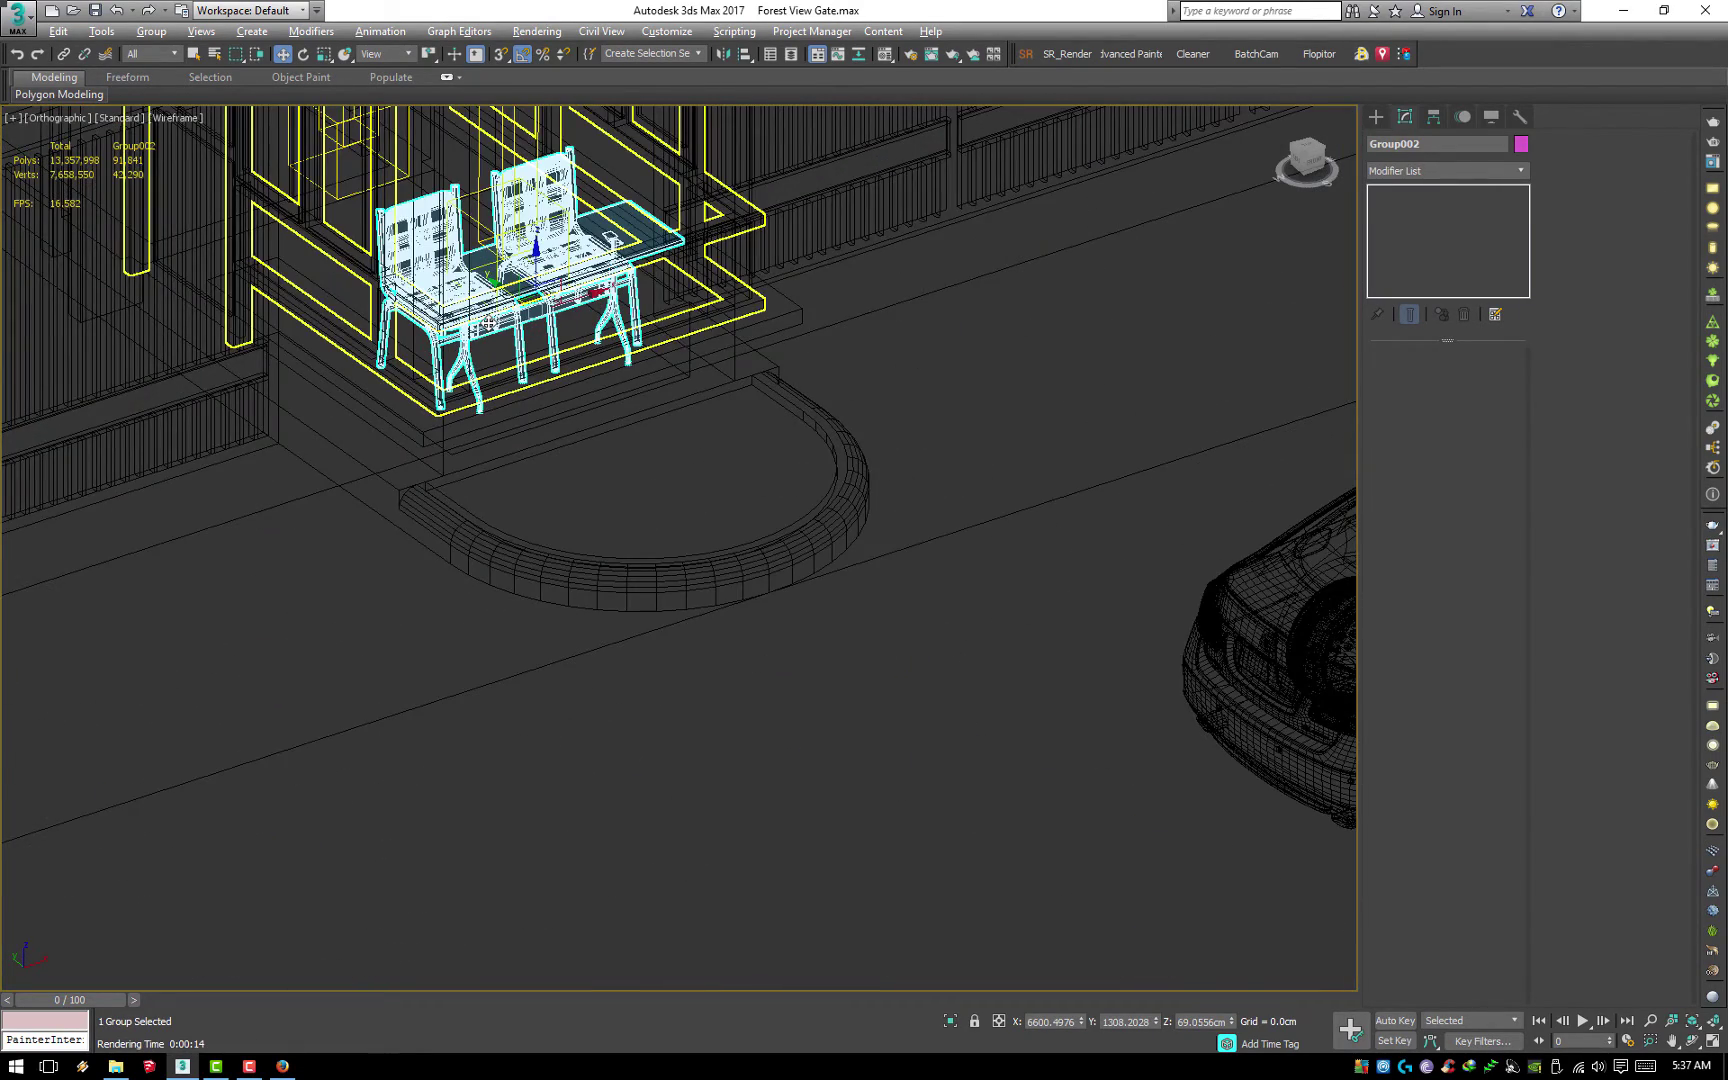
pyautogui.press('F3')
pyautogui.scroll(2, 486, 323)
pyautogui.scroll(3, 486, 323)
pyautogui.moveTo(486, 323)
pyautogui.mouseDown(button='middle')
pyautogui.moveTo(705, 507)
pyautogui.moveTo(799, 623)
pyautogui.mouseUp(button='middle')
pyautogui.scroll(2, 708, 402)
pyautogui.scroll(2, 708, 402)
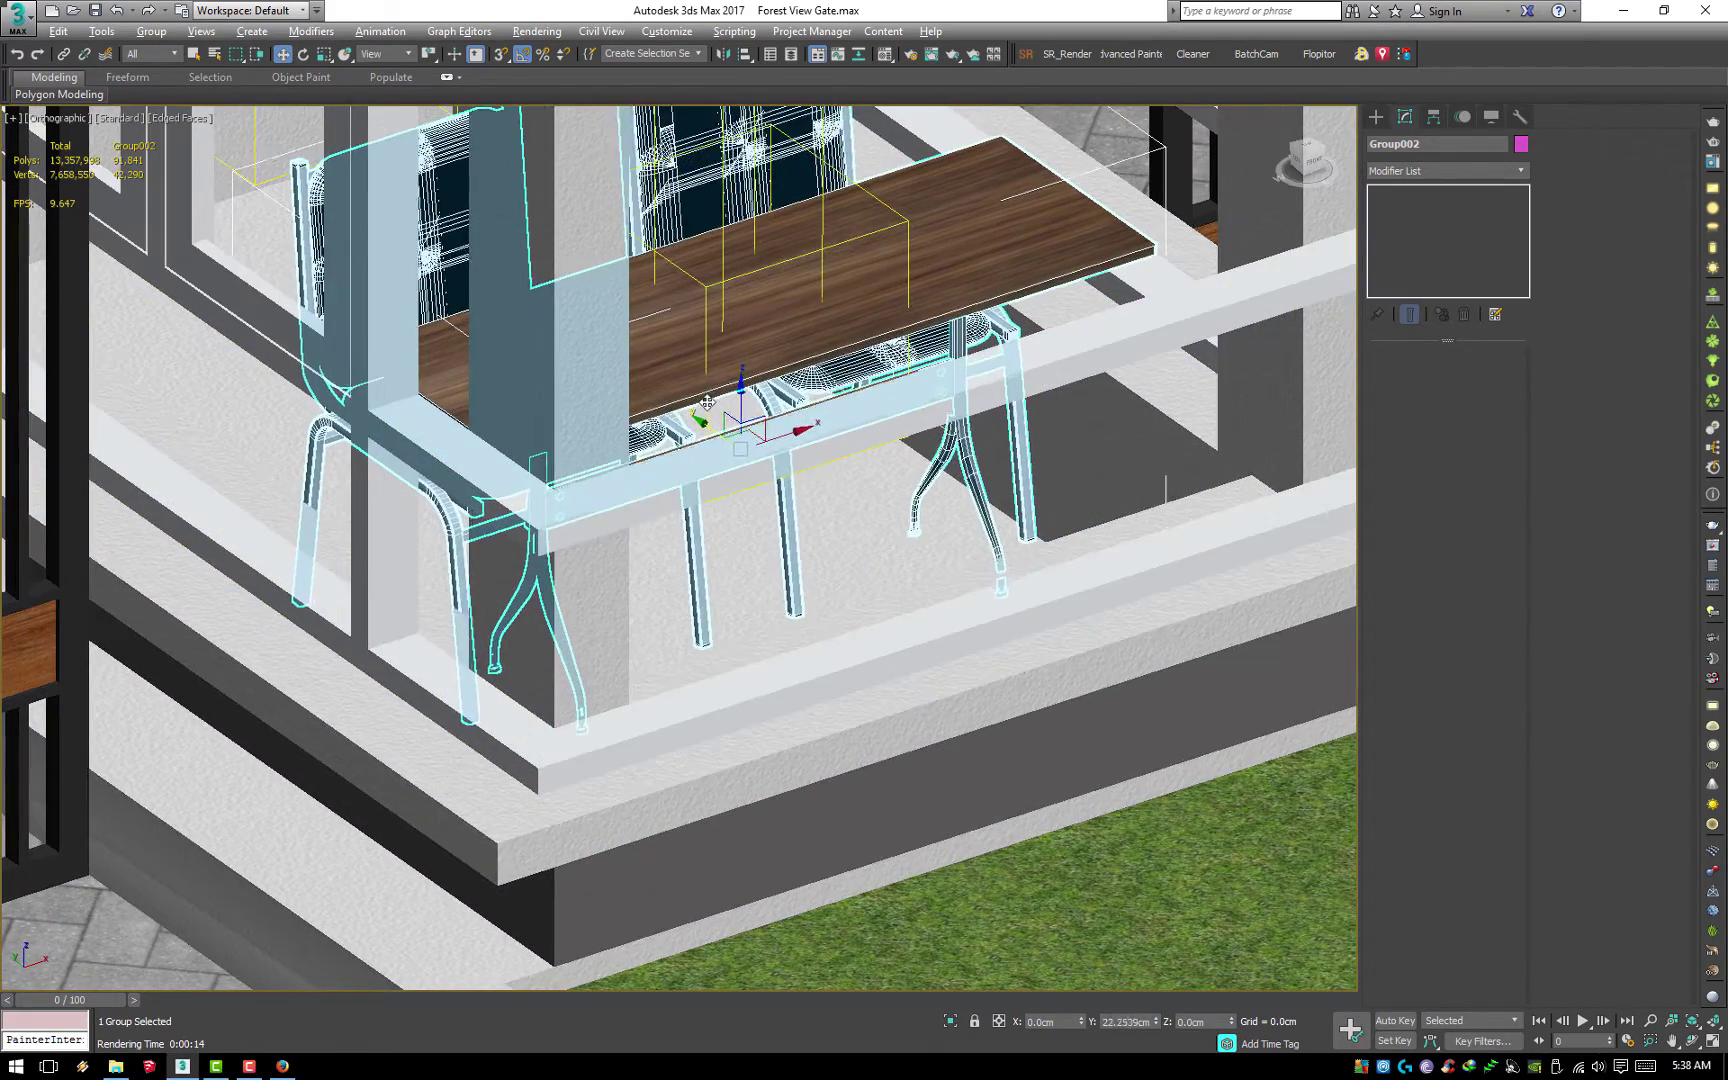
pyautogui.moveTo(707, 402)
pyautogui.mouseDown()
pyautogui.moveTo(755, 468)
pyautogui.moveTo(848, 443)
pyautogui.mouseUp()
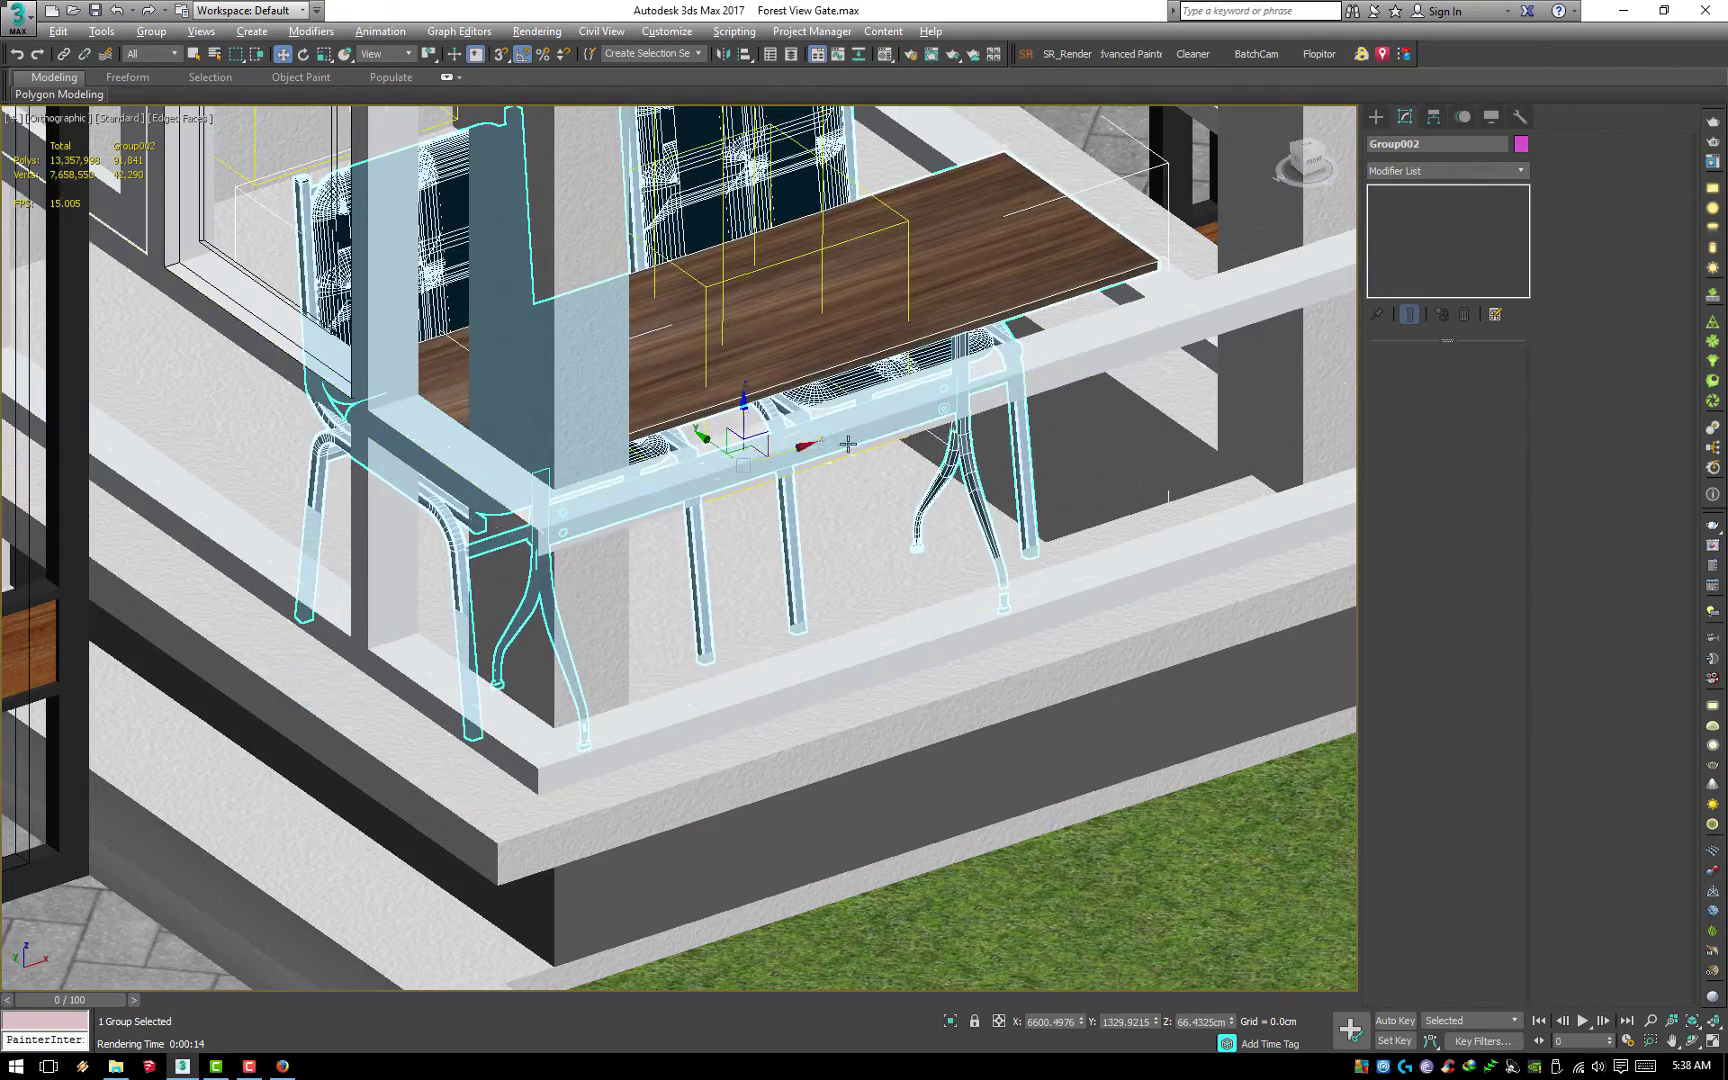
# Lower Group002 further along Z until it rests on the paving
pyautogui.scroll(-5, 848, 443)
pyautogui.scroll(8, 722, 514)
pyautogui.scroll(2, 1036, 484)
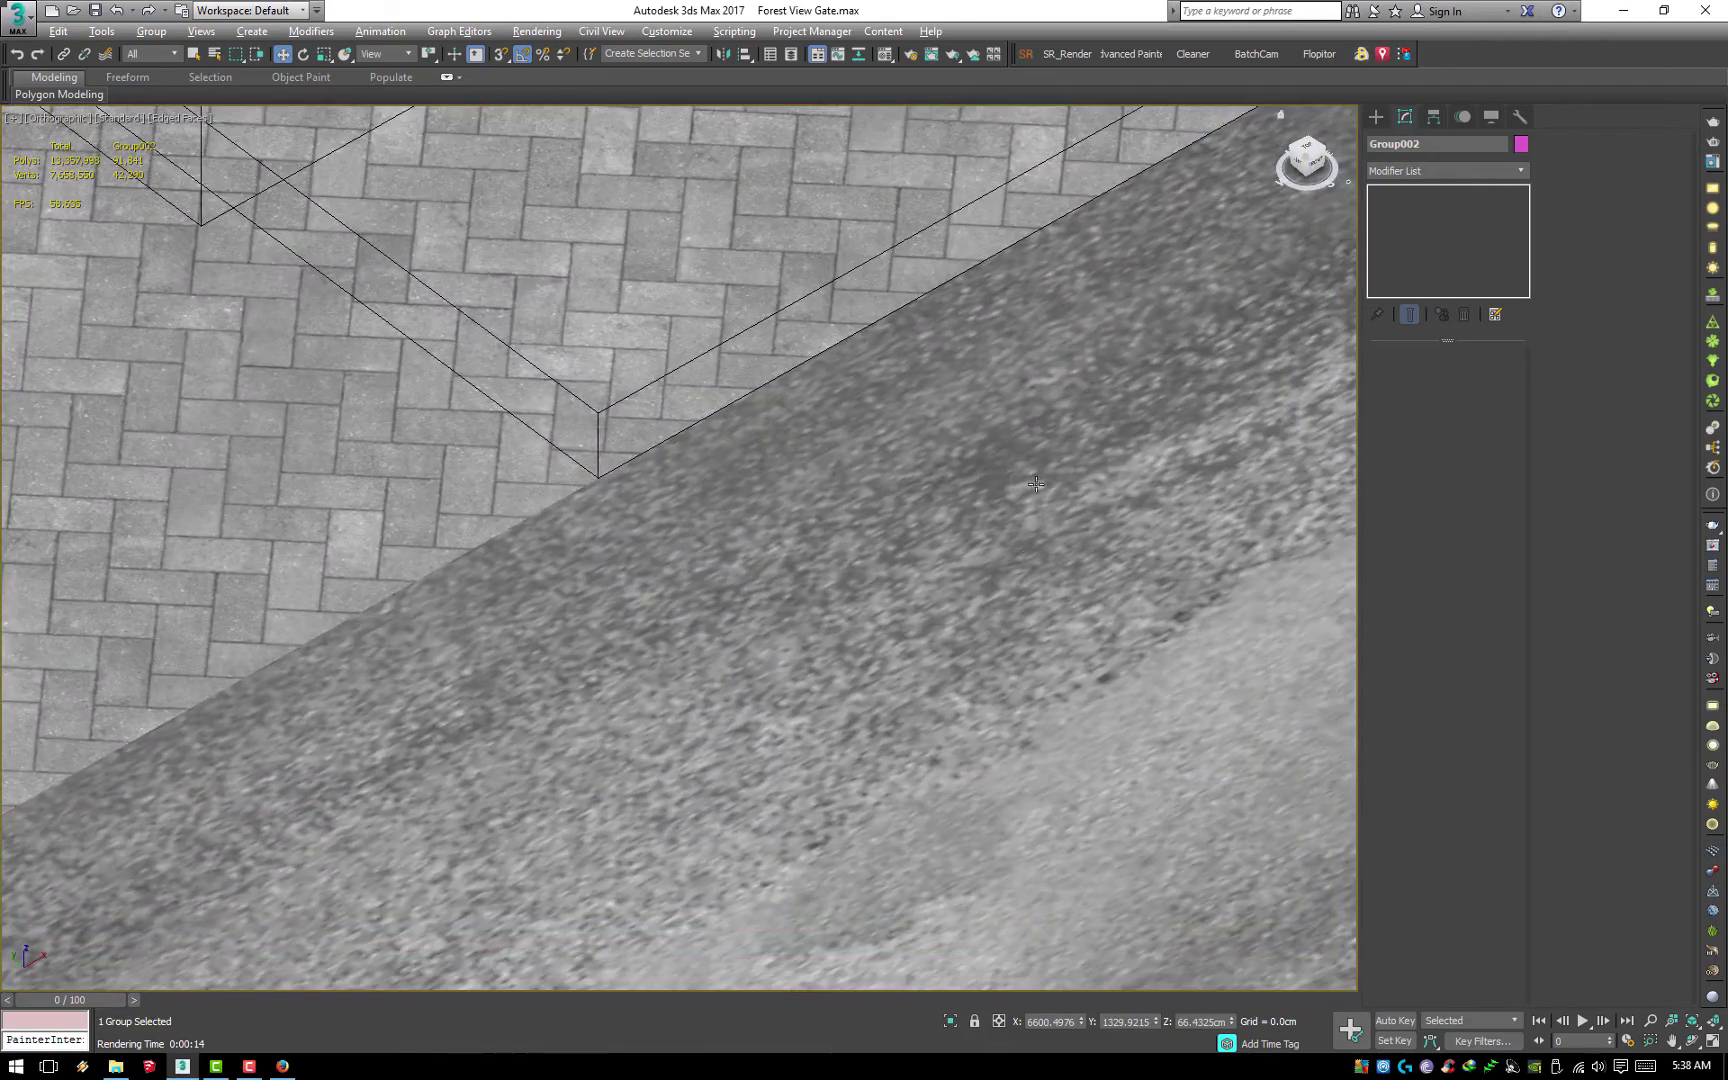
pyautogui.scroll(-5, 1036, 484)
pyautogui.scroll(4, 1036, 484)
pyautogui.scroll(2, 1036, 484)
pyautogui.moveTo(1036, 484); pyautogui.dragTo(839, 372, button='middle')
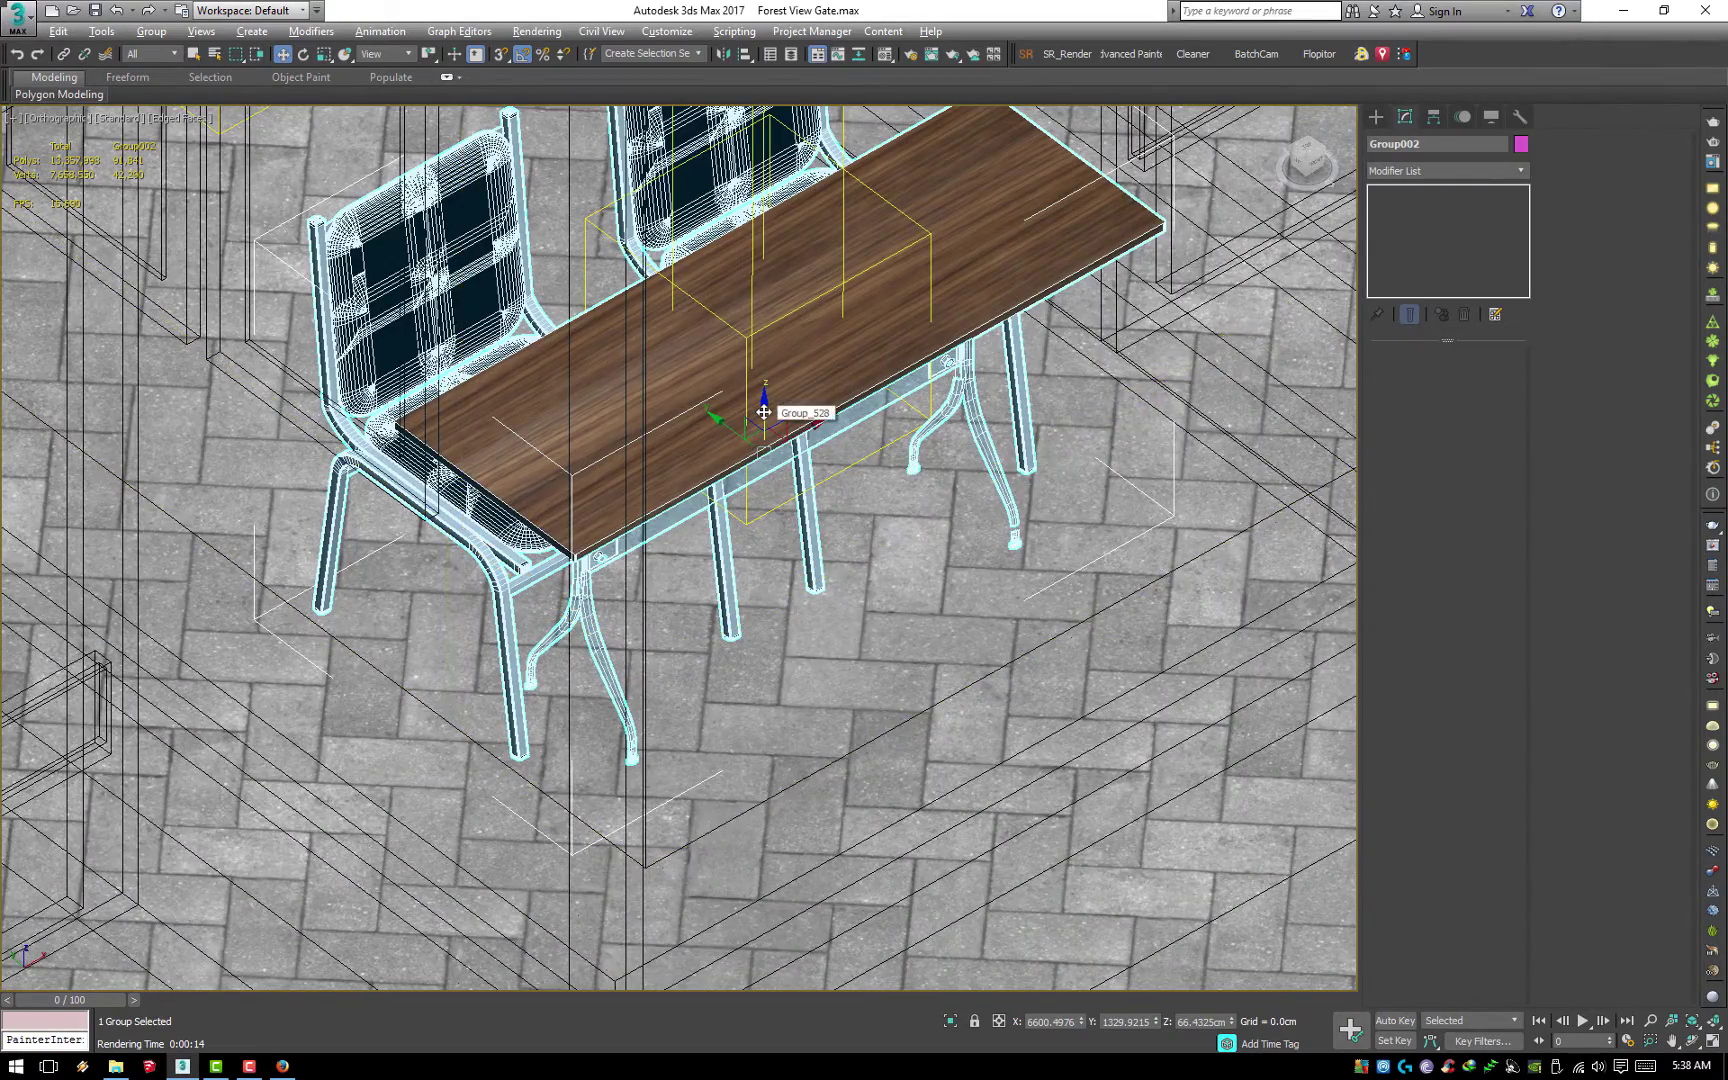
pyautogui.moveTo(778, 401)
pyautogui.mouseDown()
pyautogui.moveTo(778, 476)
pyautogui.moveTo(778, 441)
pyautogui.mouseUp()
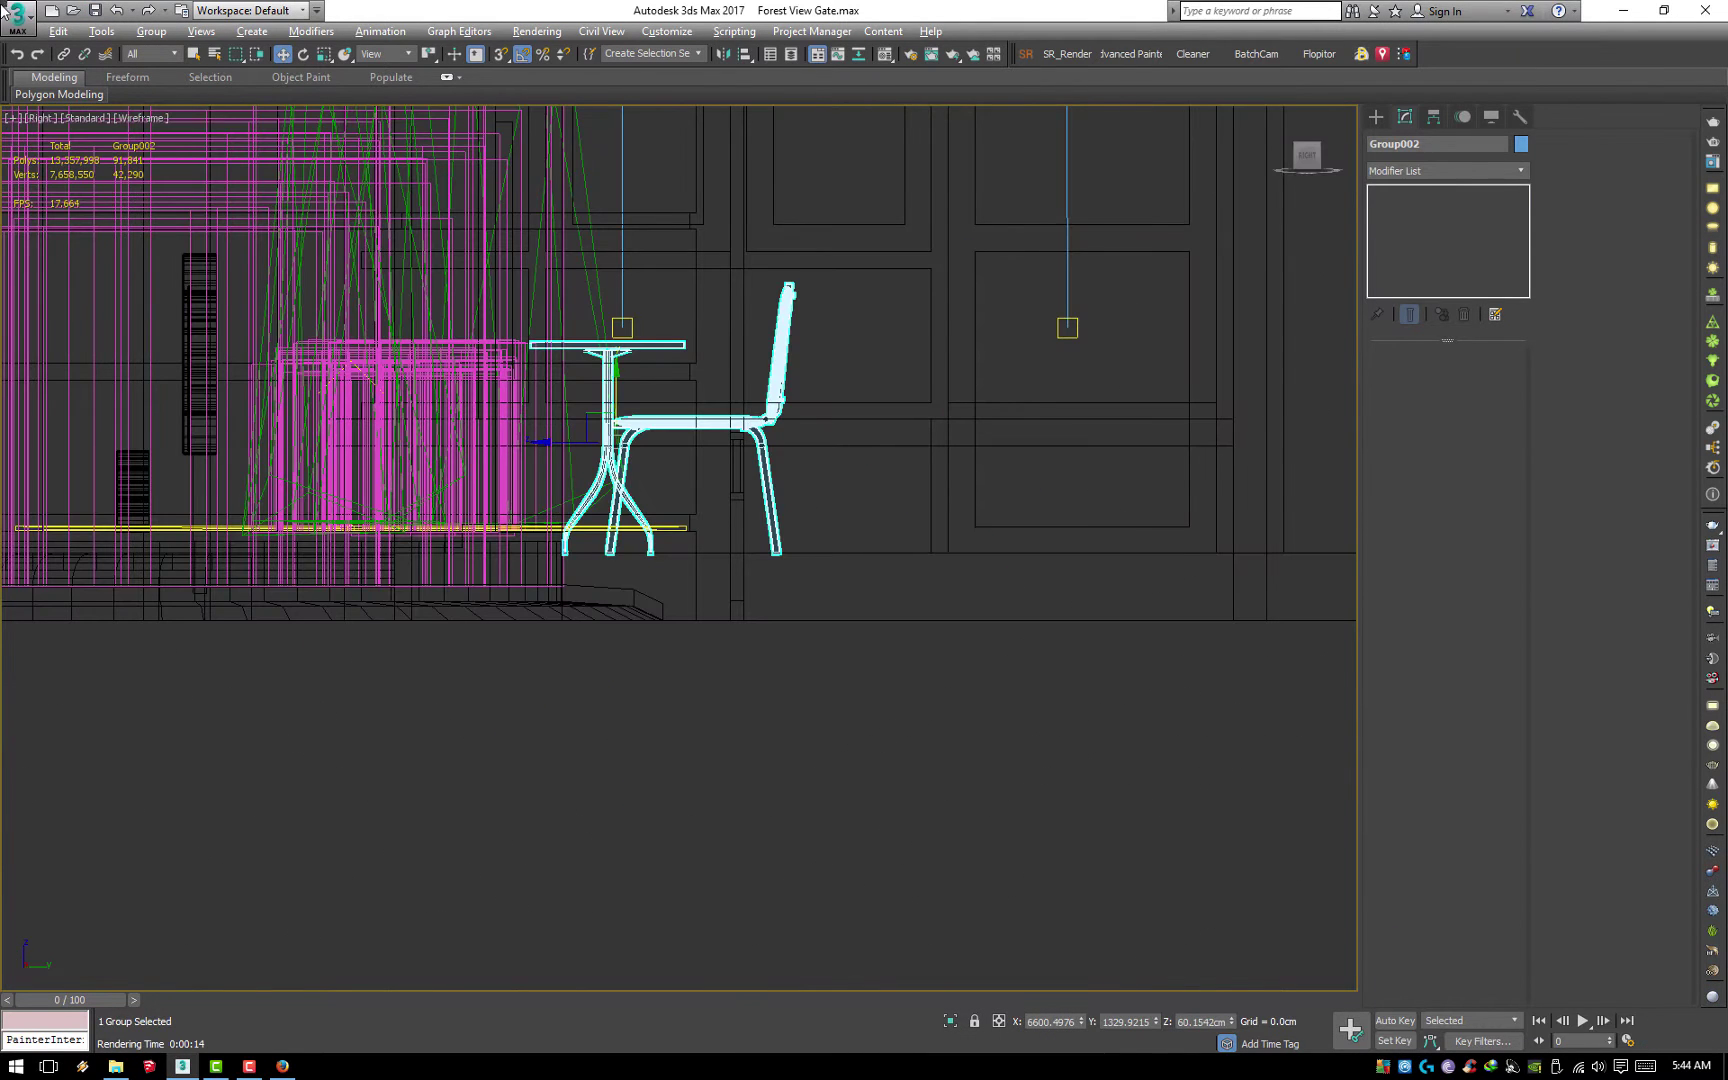
# Render the night gate scene from the VRayCam001 camera
pyautogui.press('c')
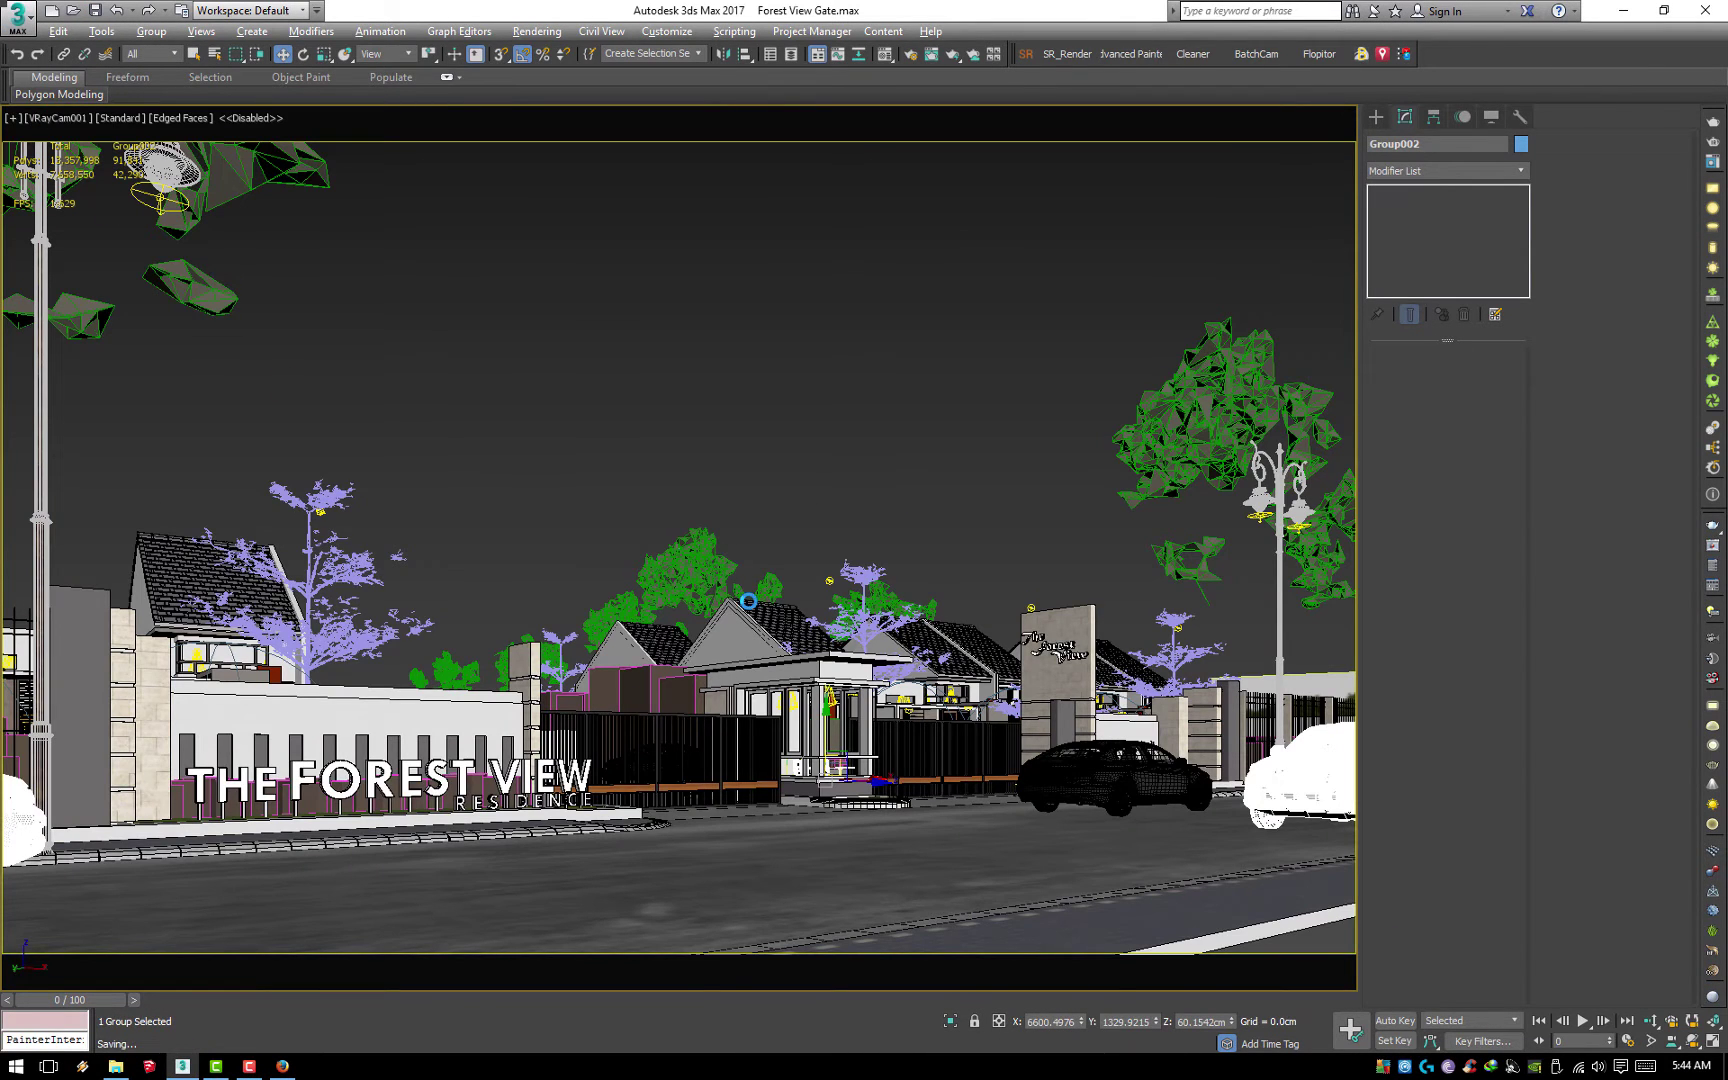
pyautogui.hotkey('shift', 'q')
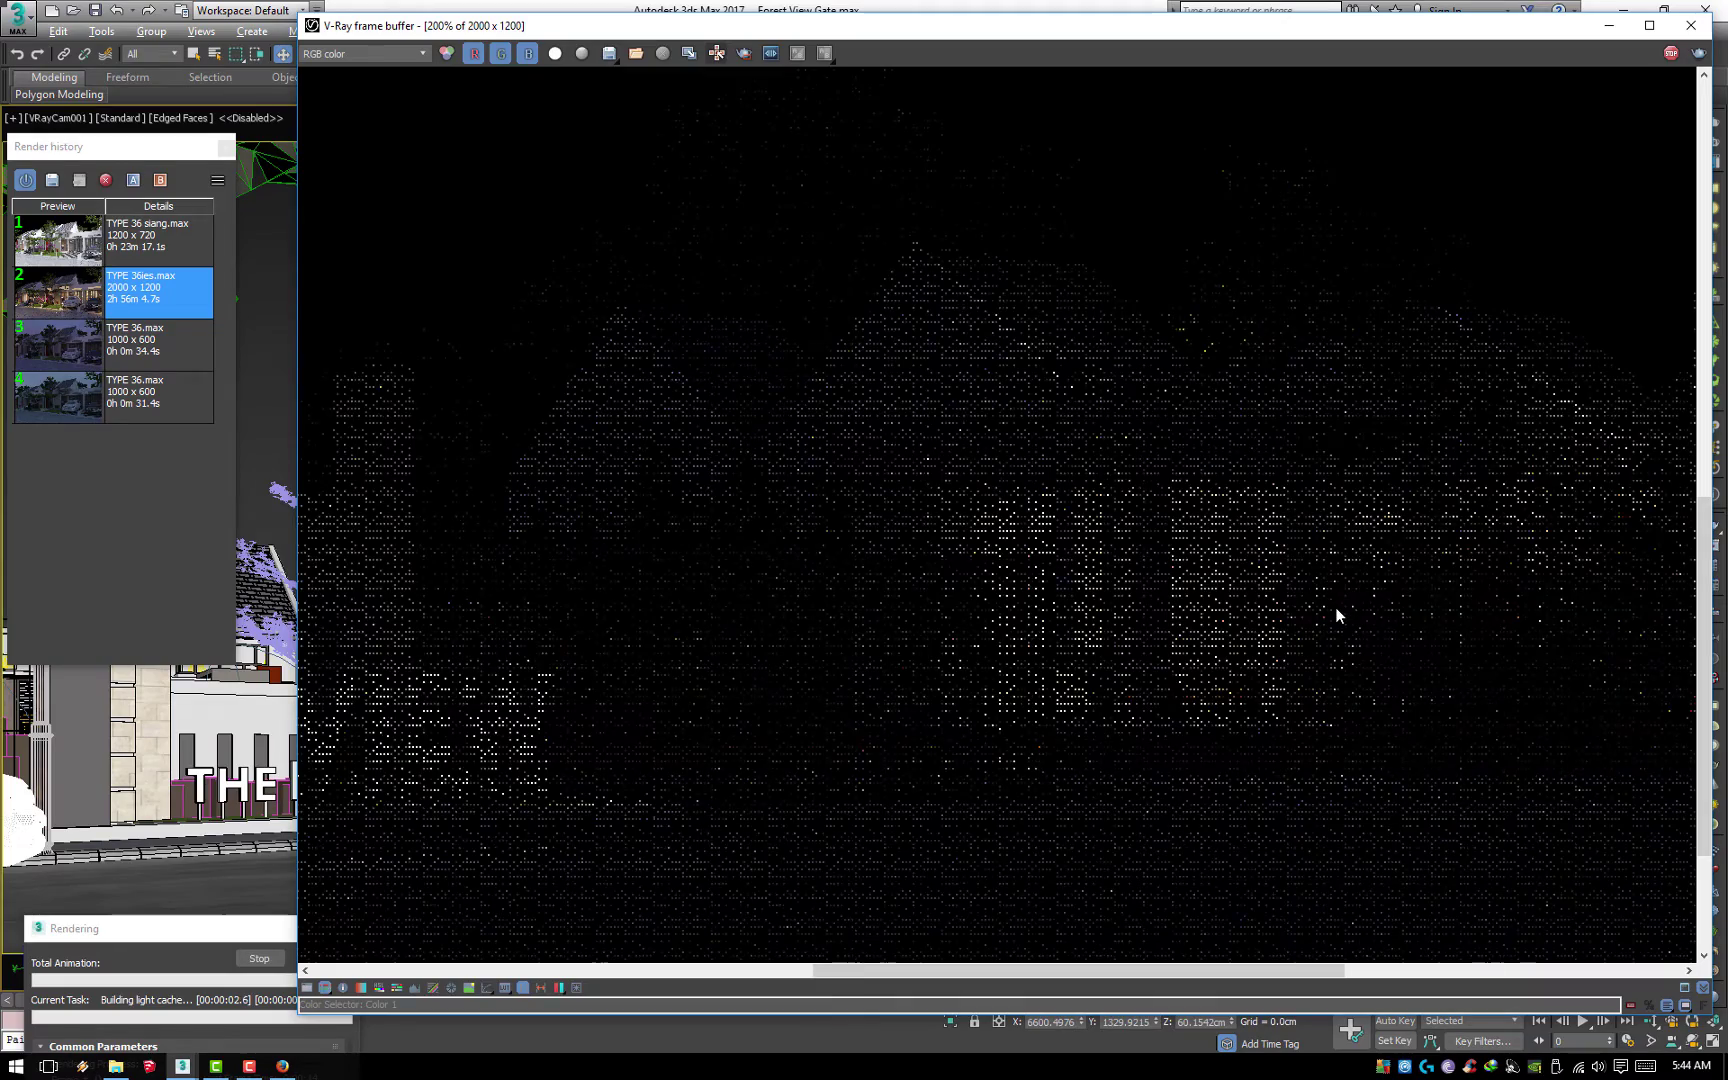
pyautogui.scroll(-2, 1335, 619)
pyautogui.scroll(-1, 1335, 625)
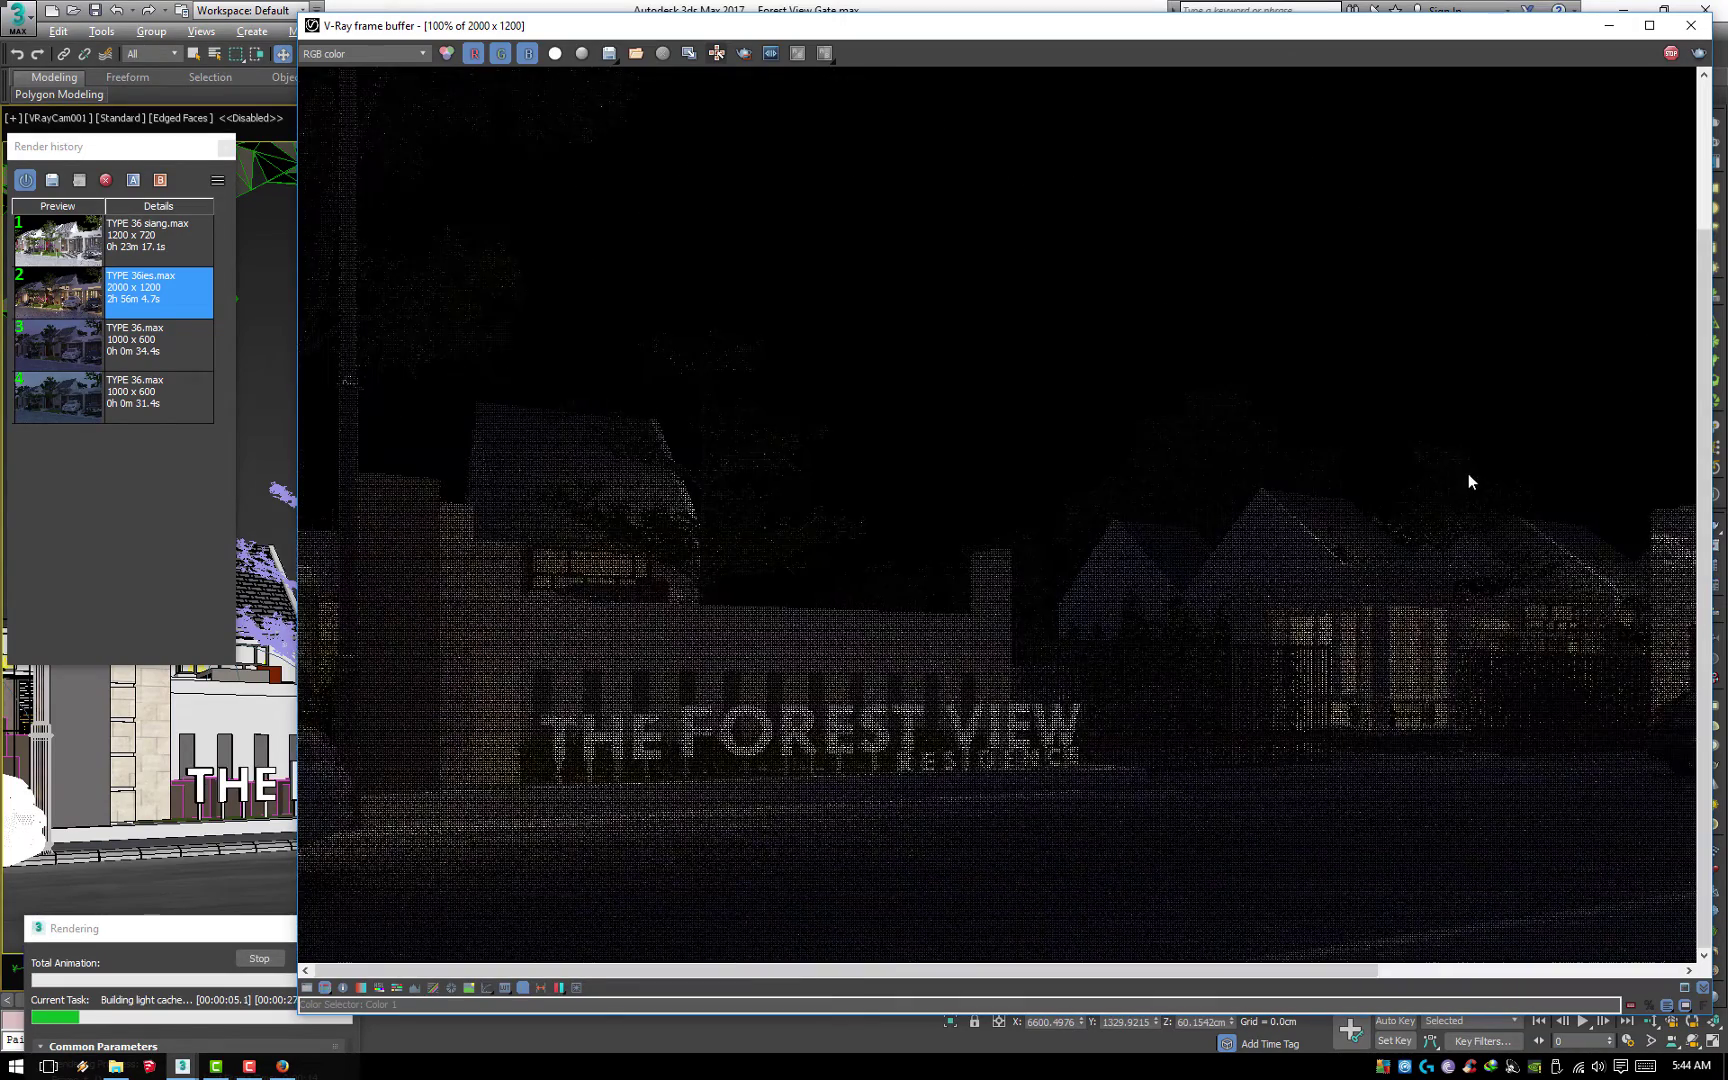
pyautogui.scroll(-1, 1494, 560)
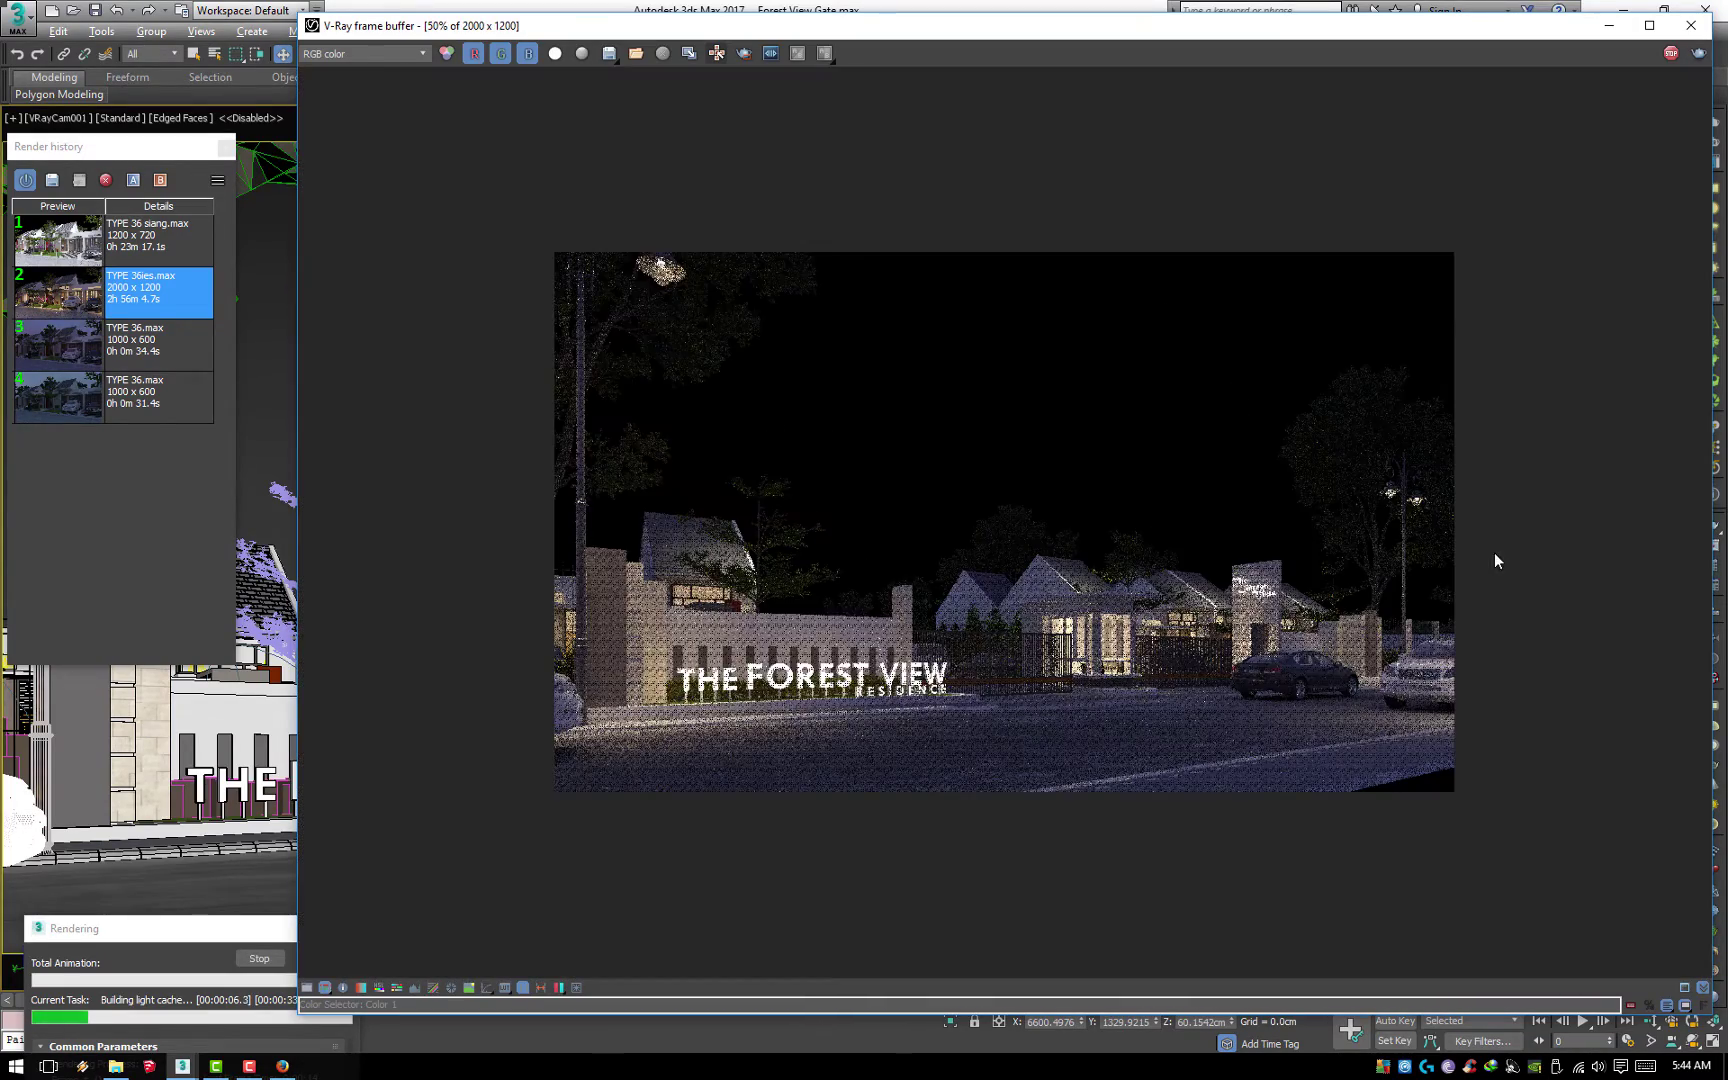
# Maximize the V-Ray frame buffer, close render history, and pan to the lower road
pyautogui.doubleClick(1135, 30)
pyautogui.scroll(1, 270, 113)
pyautogui.click(230, 152)
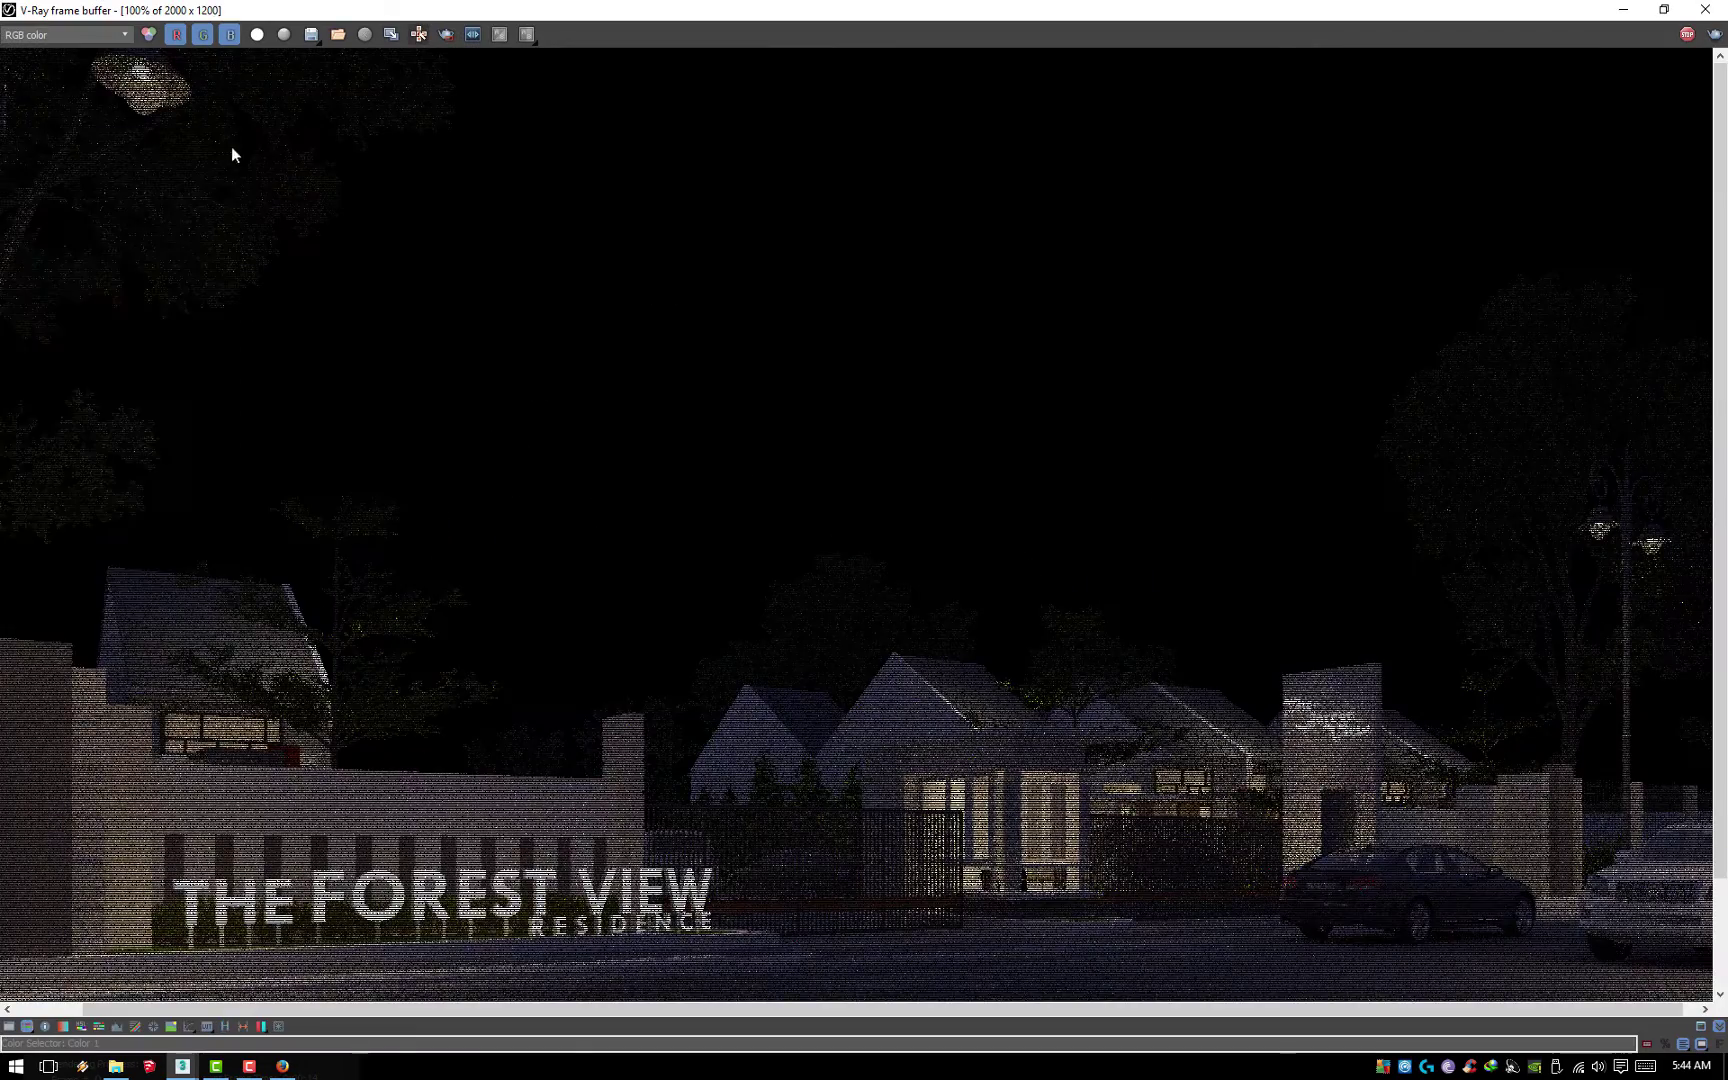
pyautogui.moveTo(1457, 795); pyautogui.dragTo(1565, 688, button='middle')
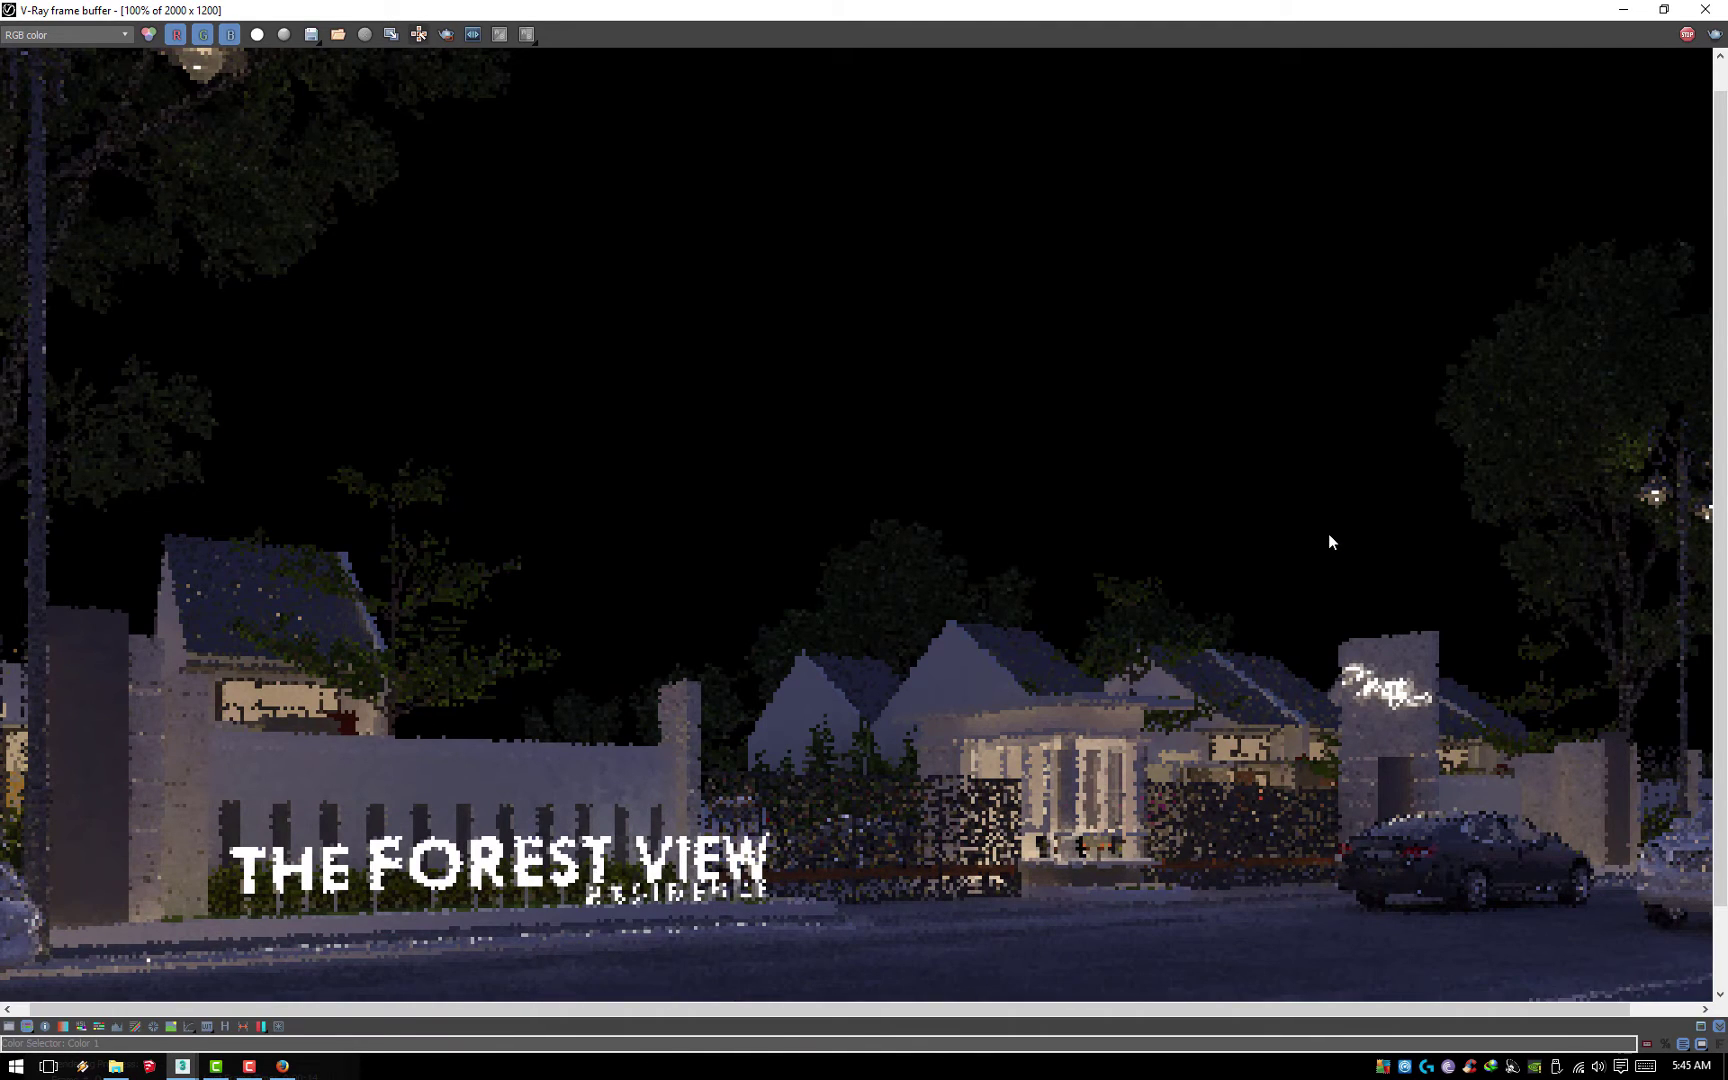
pyautogui.scroll(-1, 1328, 540)
pyautogui.scroll(1, 1095, 564)
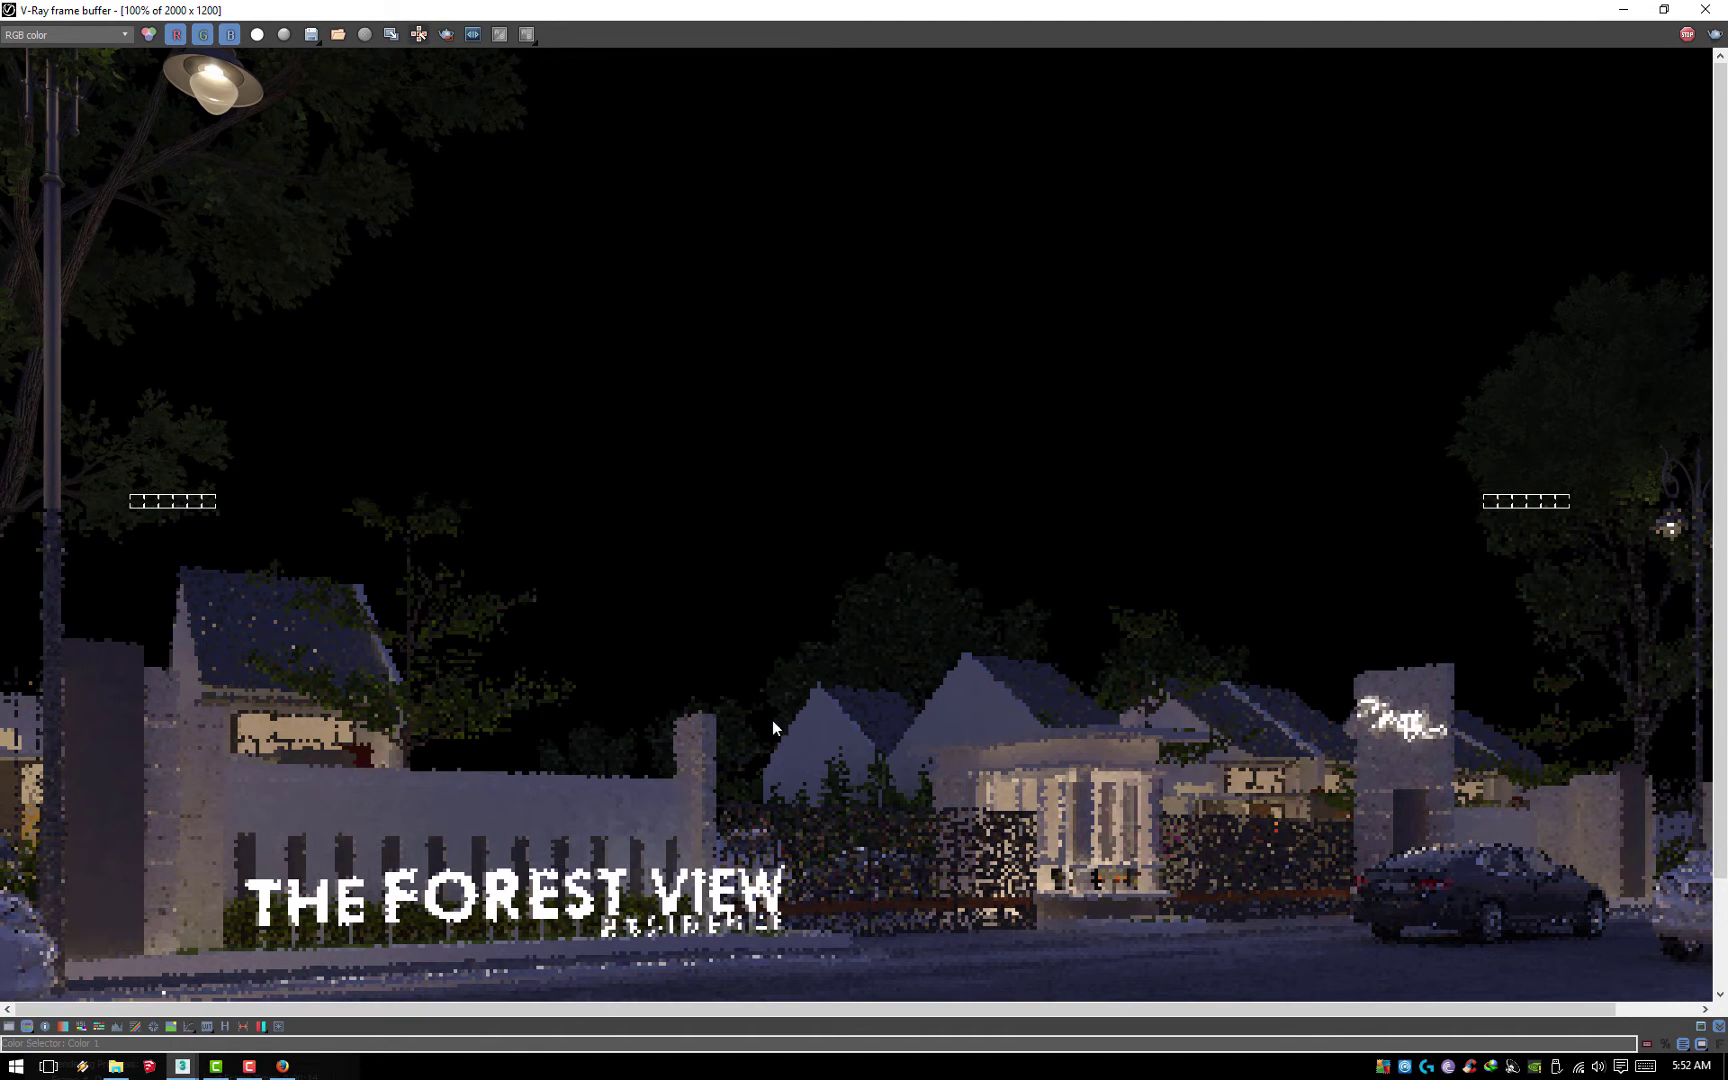
pyautogui.moveTo(772, 720); pyautogui.dragTo(1214, 483, button='middle')
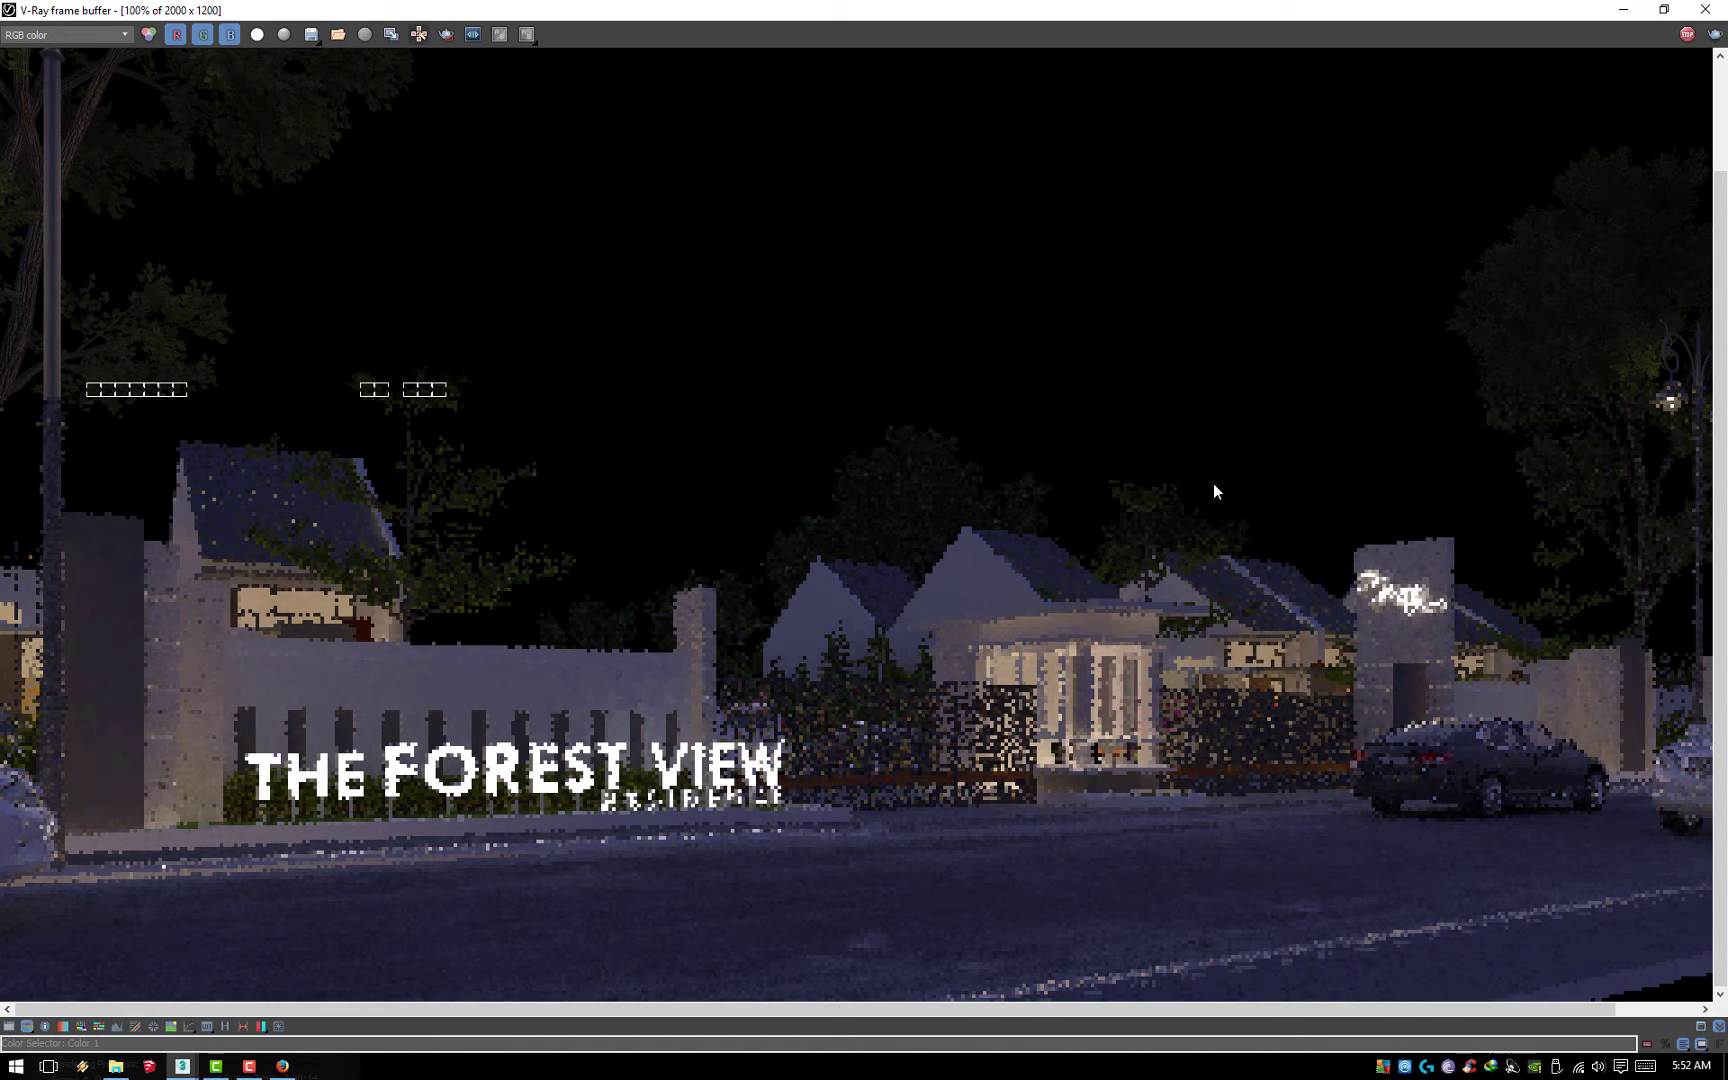
# Open Task Manager's Performance view showing one CPU graph per logical processor
pyautogui.rightClick(930, 1068)
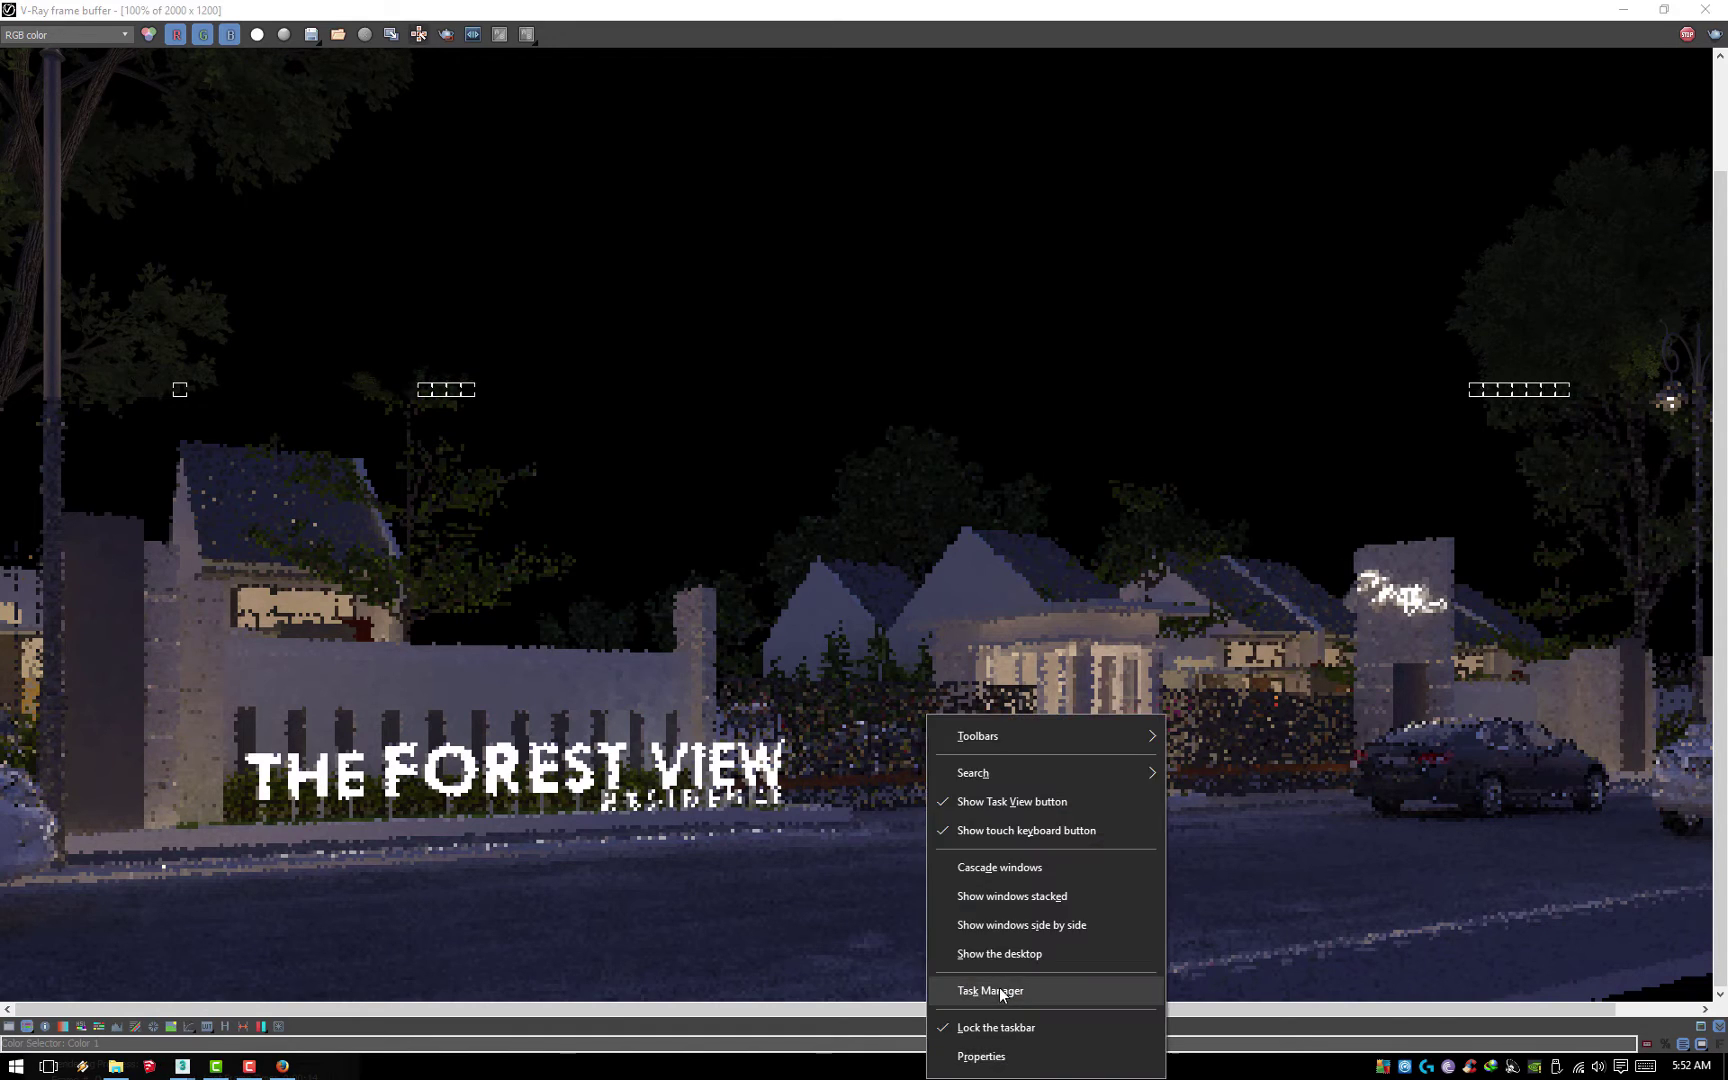
pyautogui.click(990, 991)
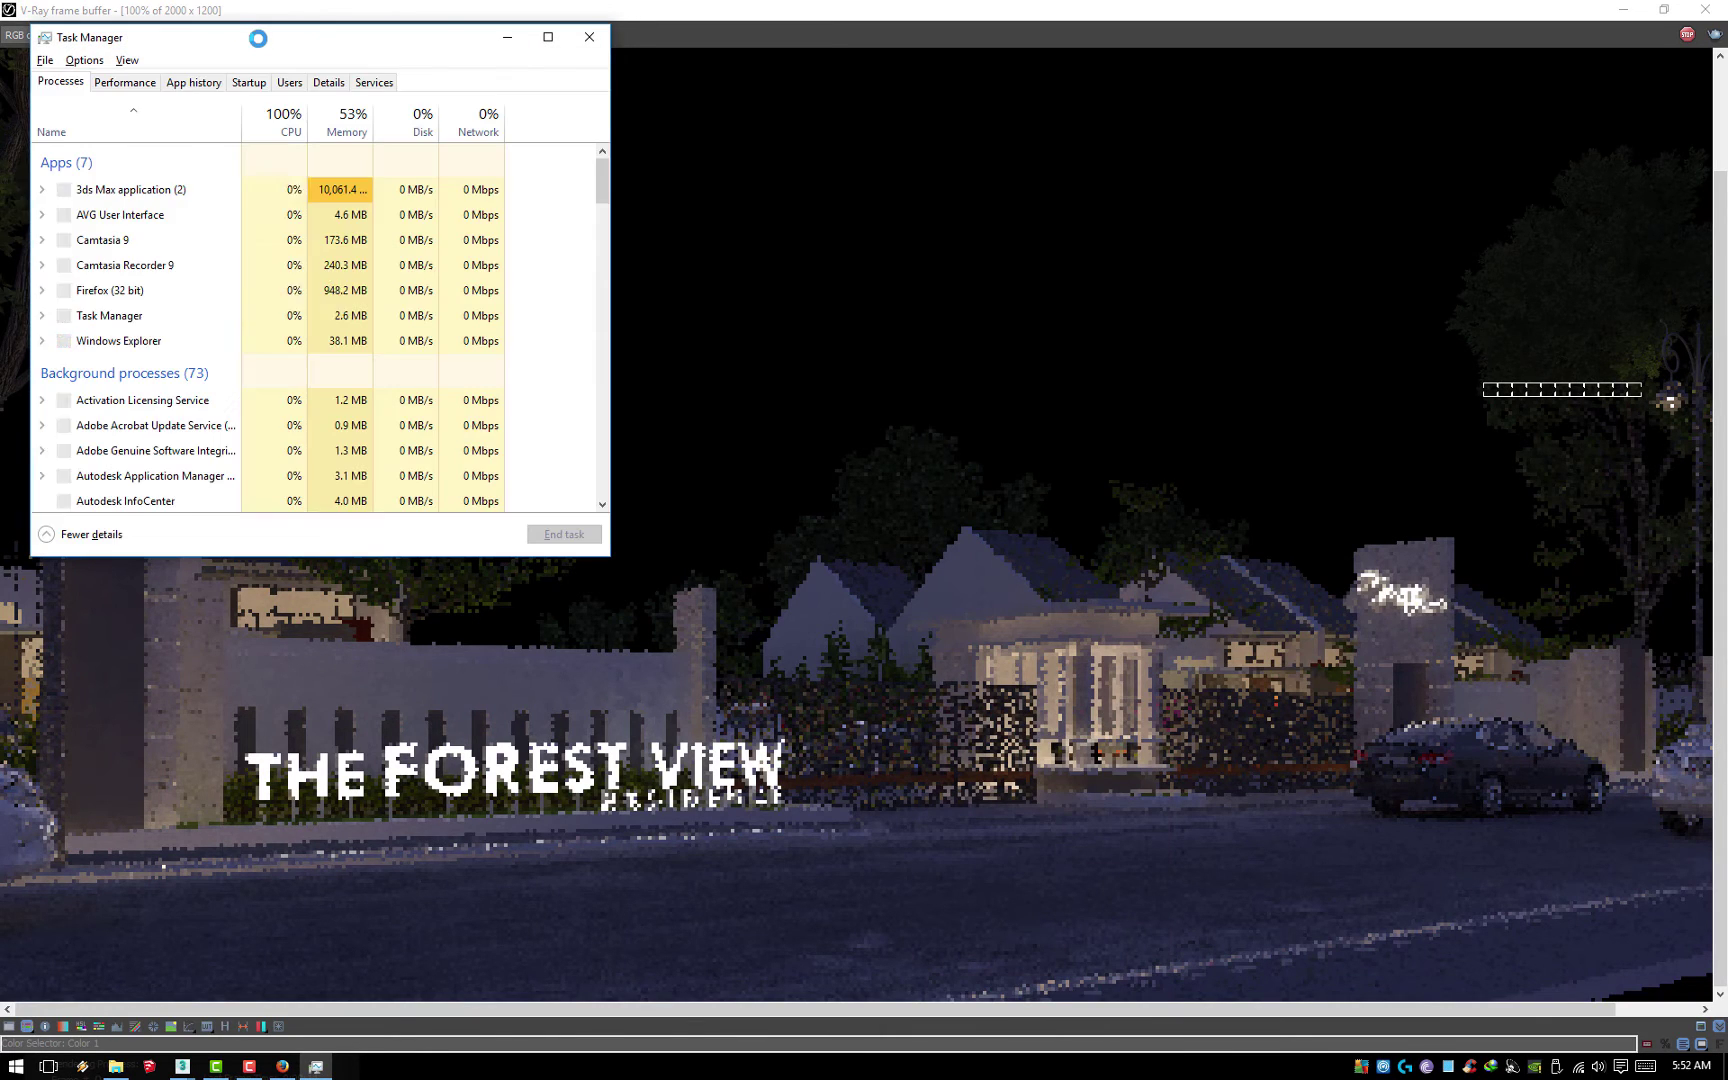
pyautogui.moveTo(258, 38)
pyautogui.mouseDown()
pyautogui.moveTo(556, 160)
pyautogui.moveTo(935, 271)
pyautogui.mouseUp()
pyautogui.click(801, 315)
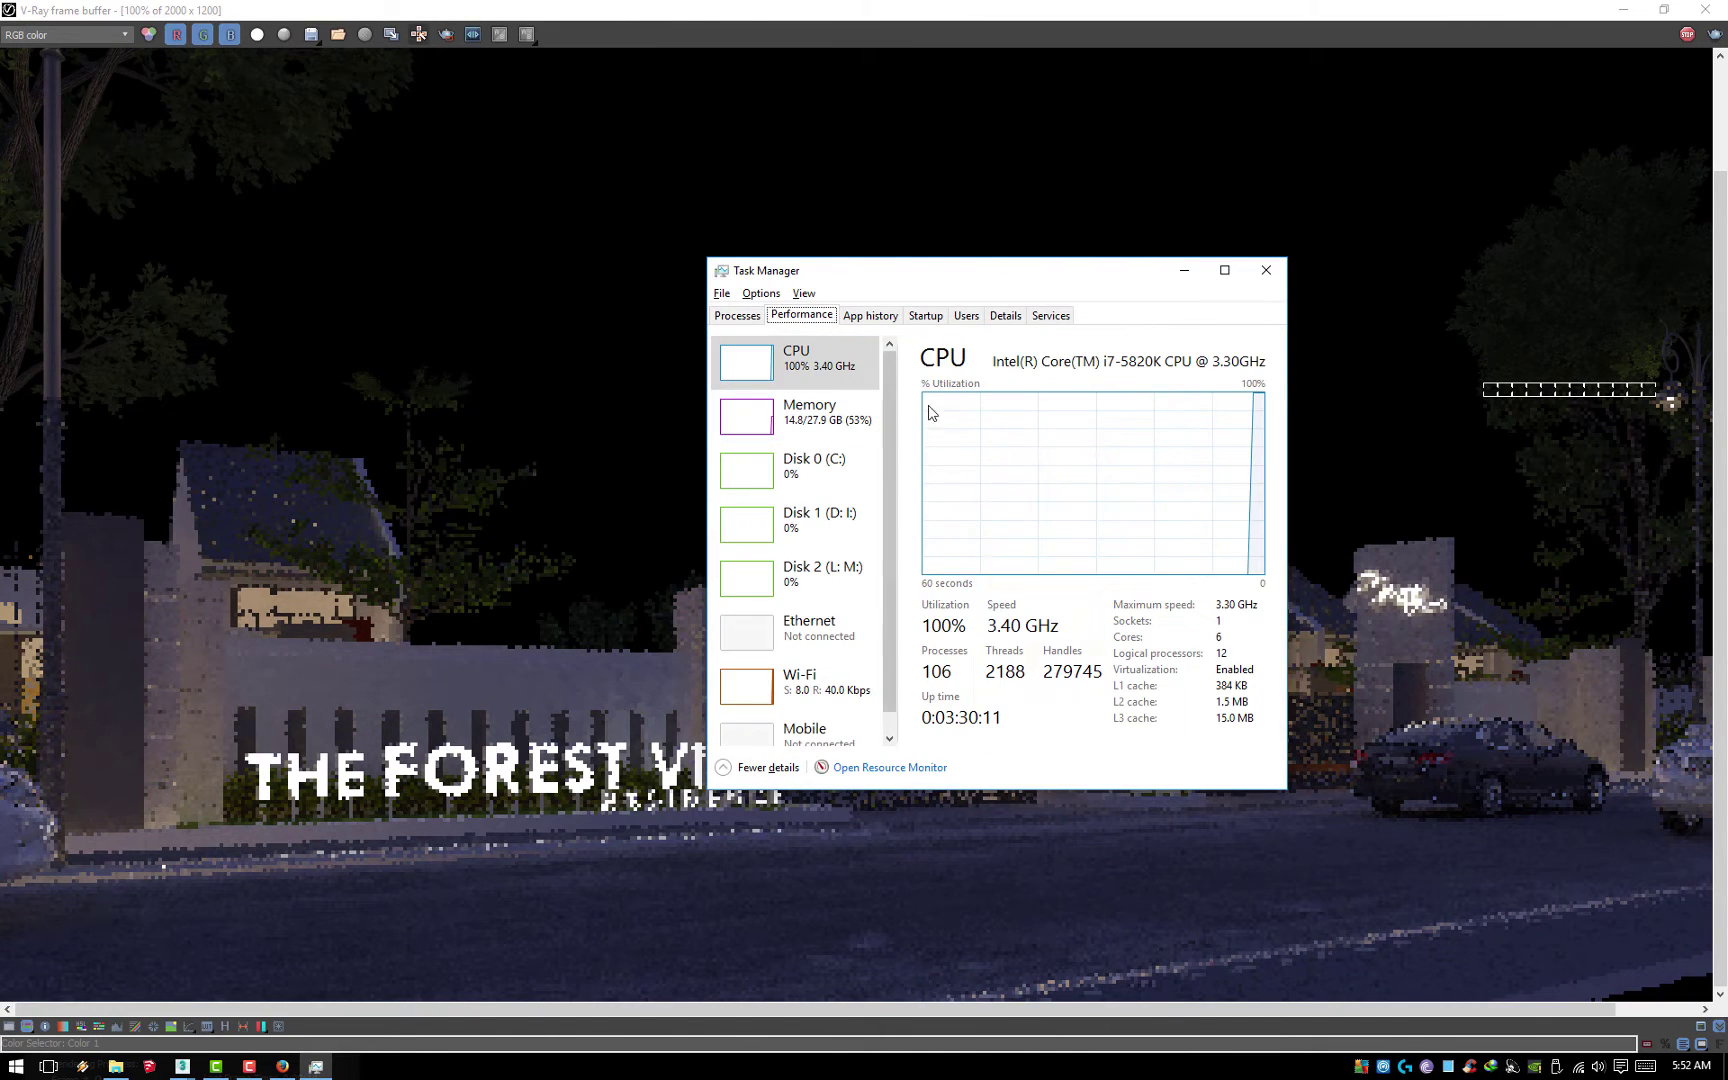
pyautogui.rightClick(975, 428)
pyautogui.click(1226, 464)
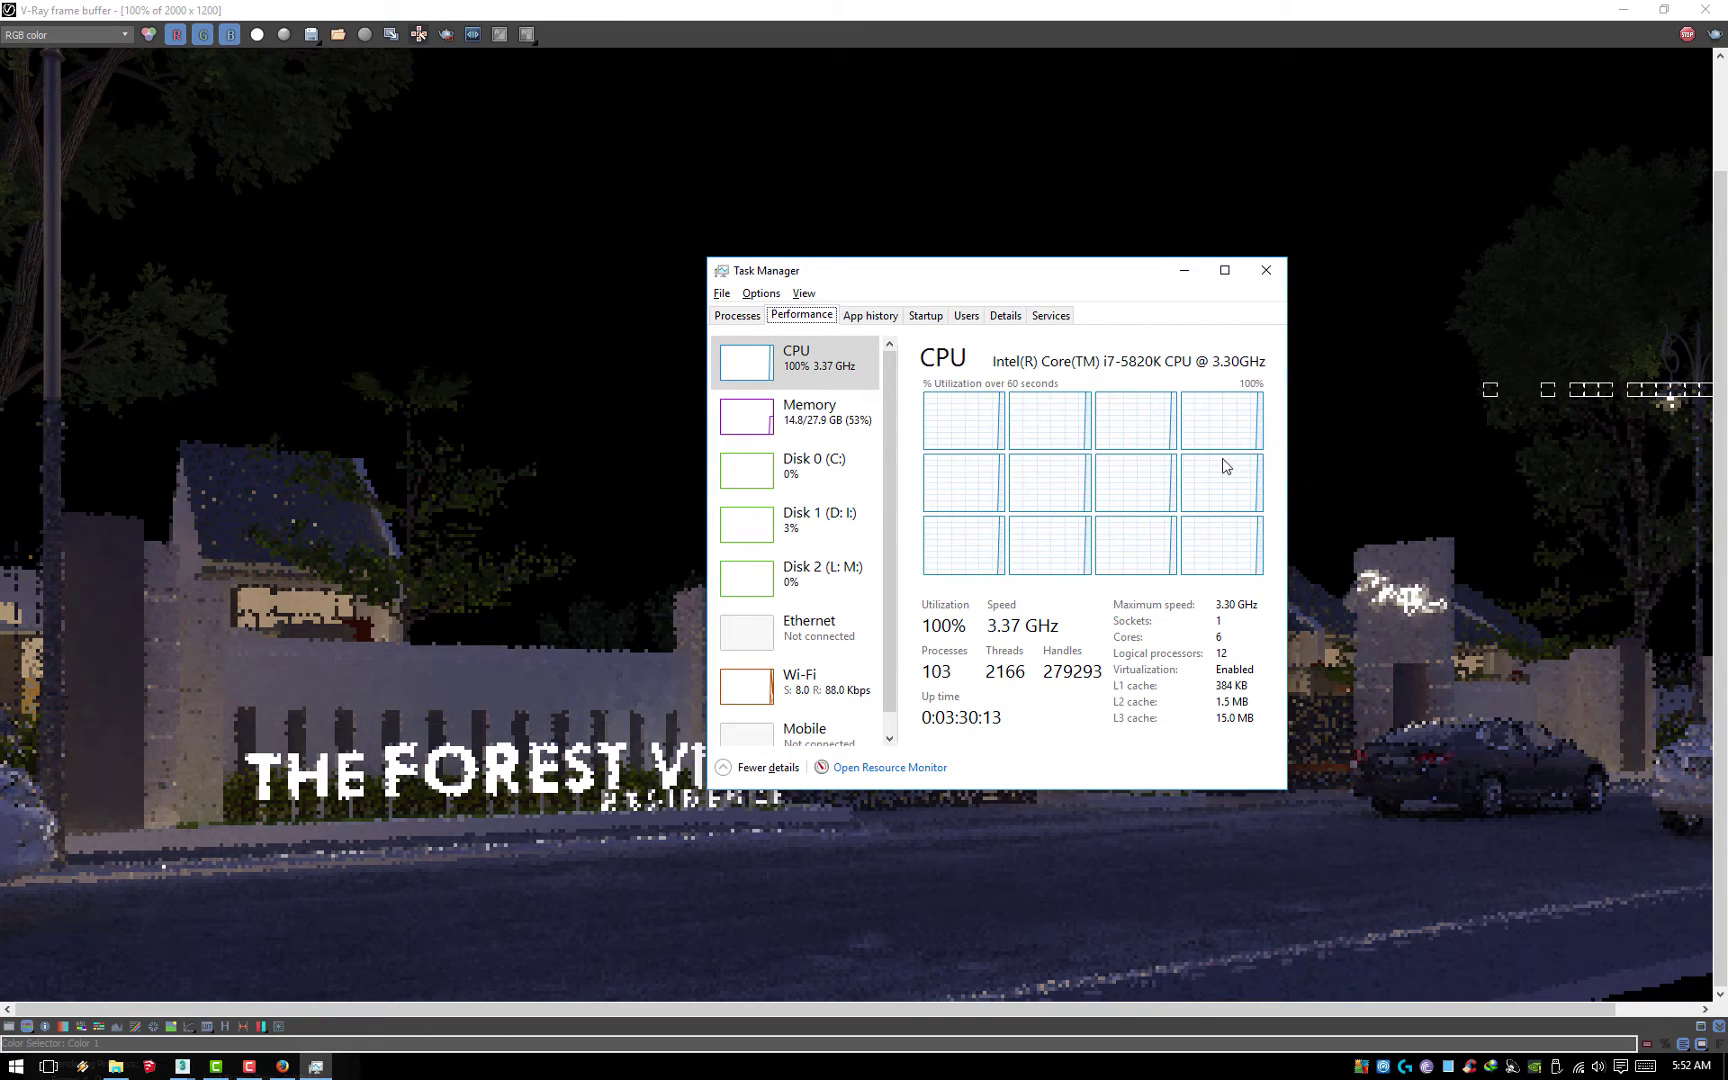
# Turn on kernel times for the CPU graphs, then close Task Manager
pyautogui.click(815, 428)
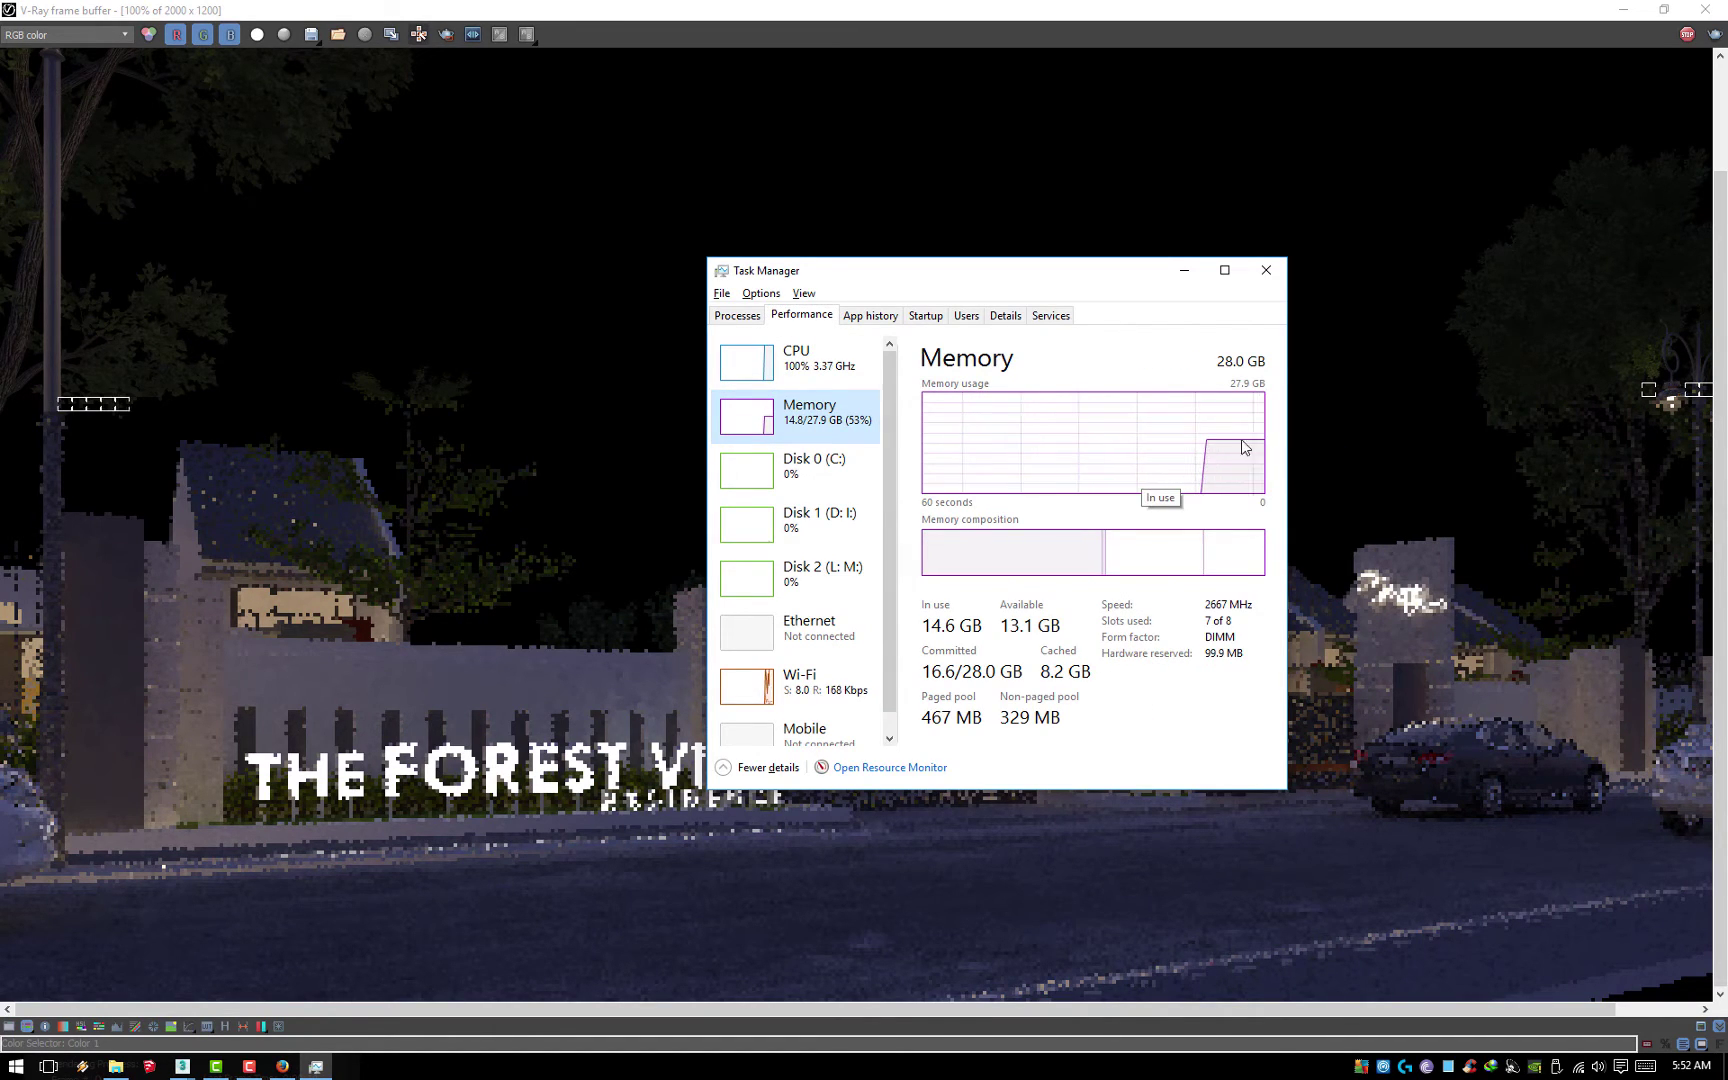
pyautogui.click(855, 374)
pyautogui.scroll(-1, 875, 541)
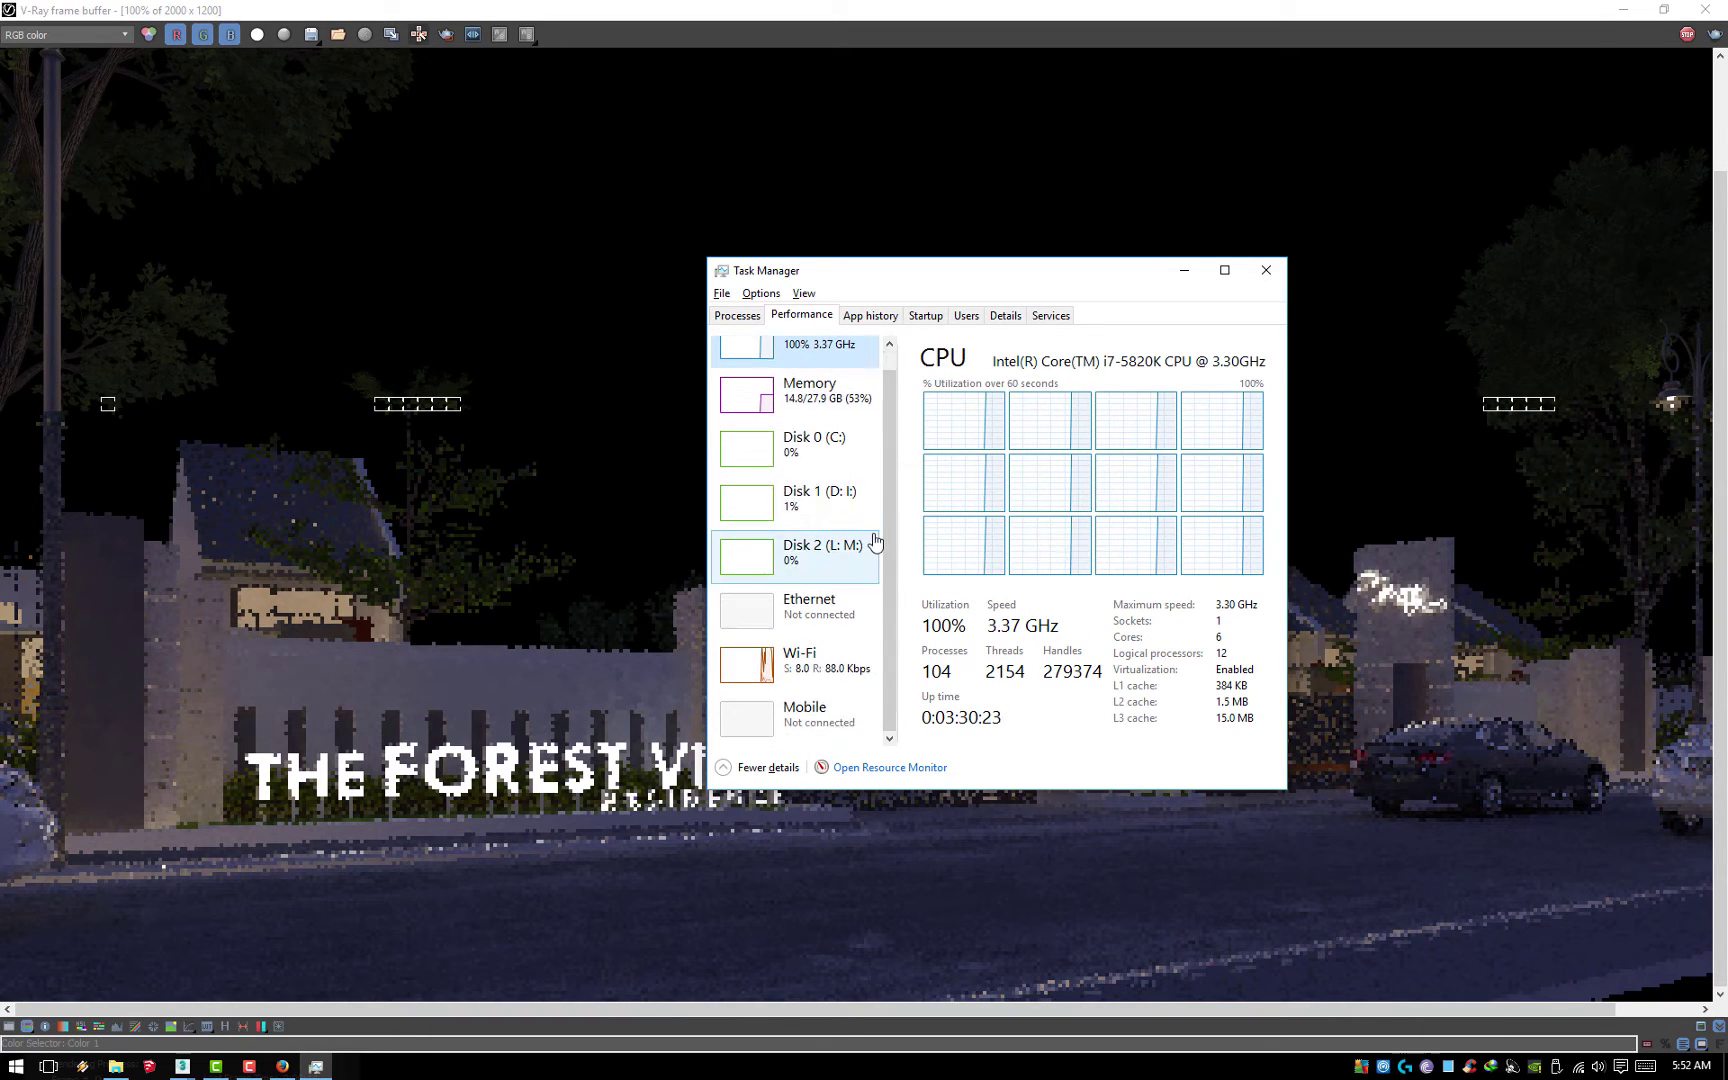
pyautogui.scroll(1, 875, 541)
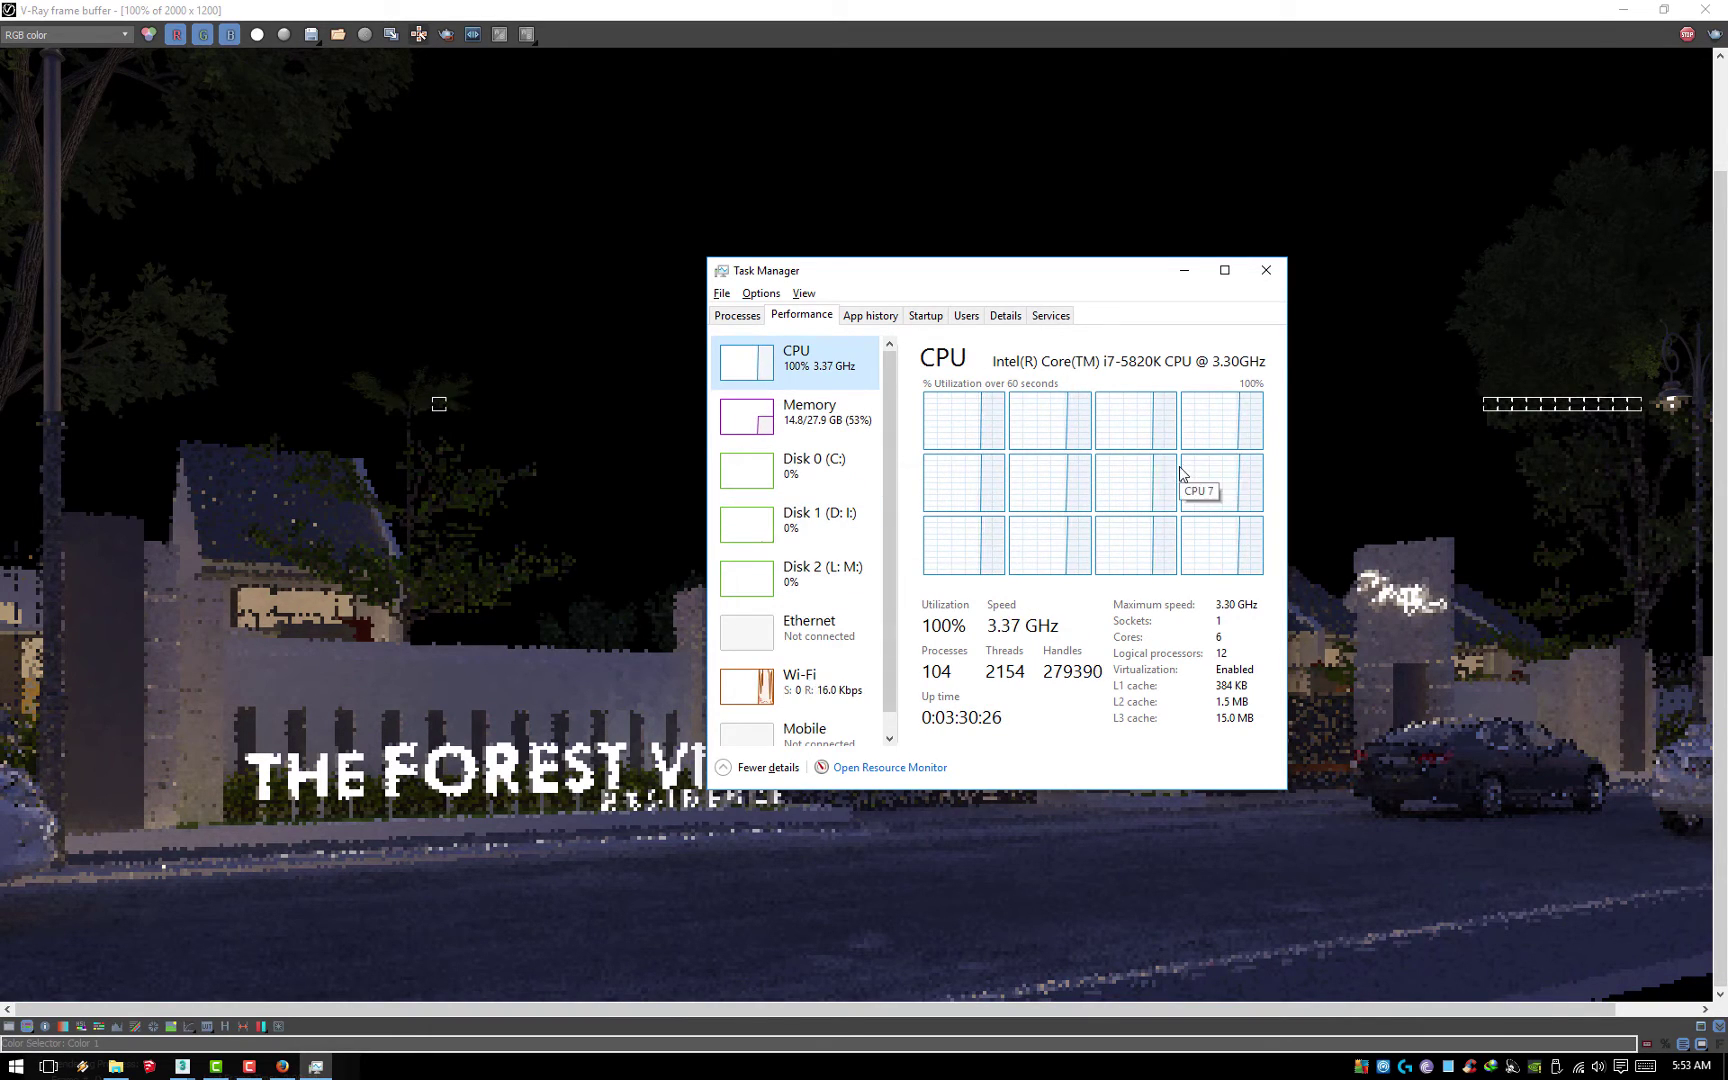
pyautogui.rightClick(1179, 466)
pyautogui.click(1250, 473)
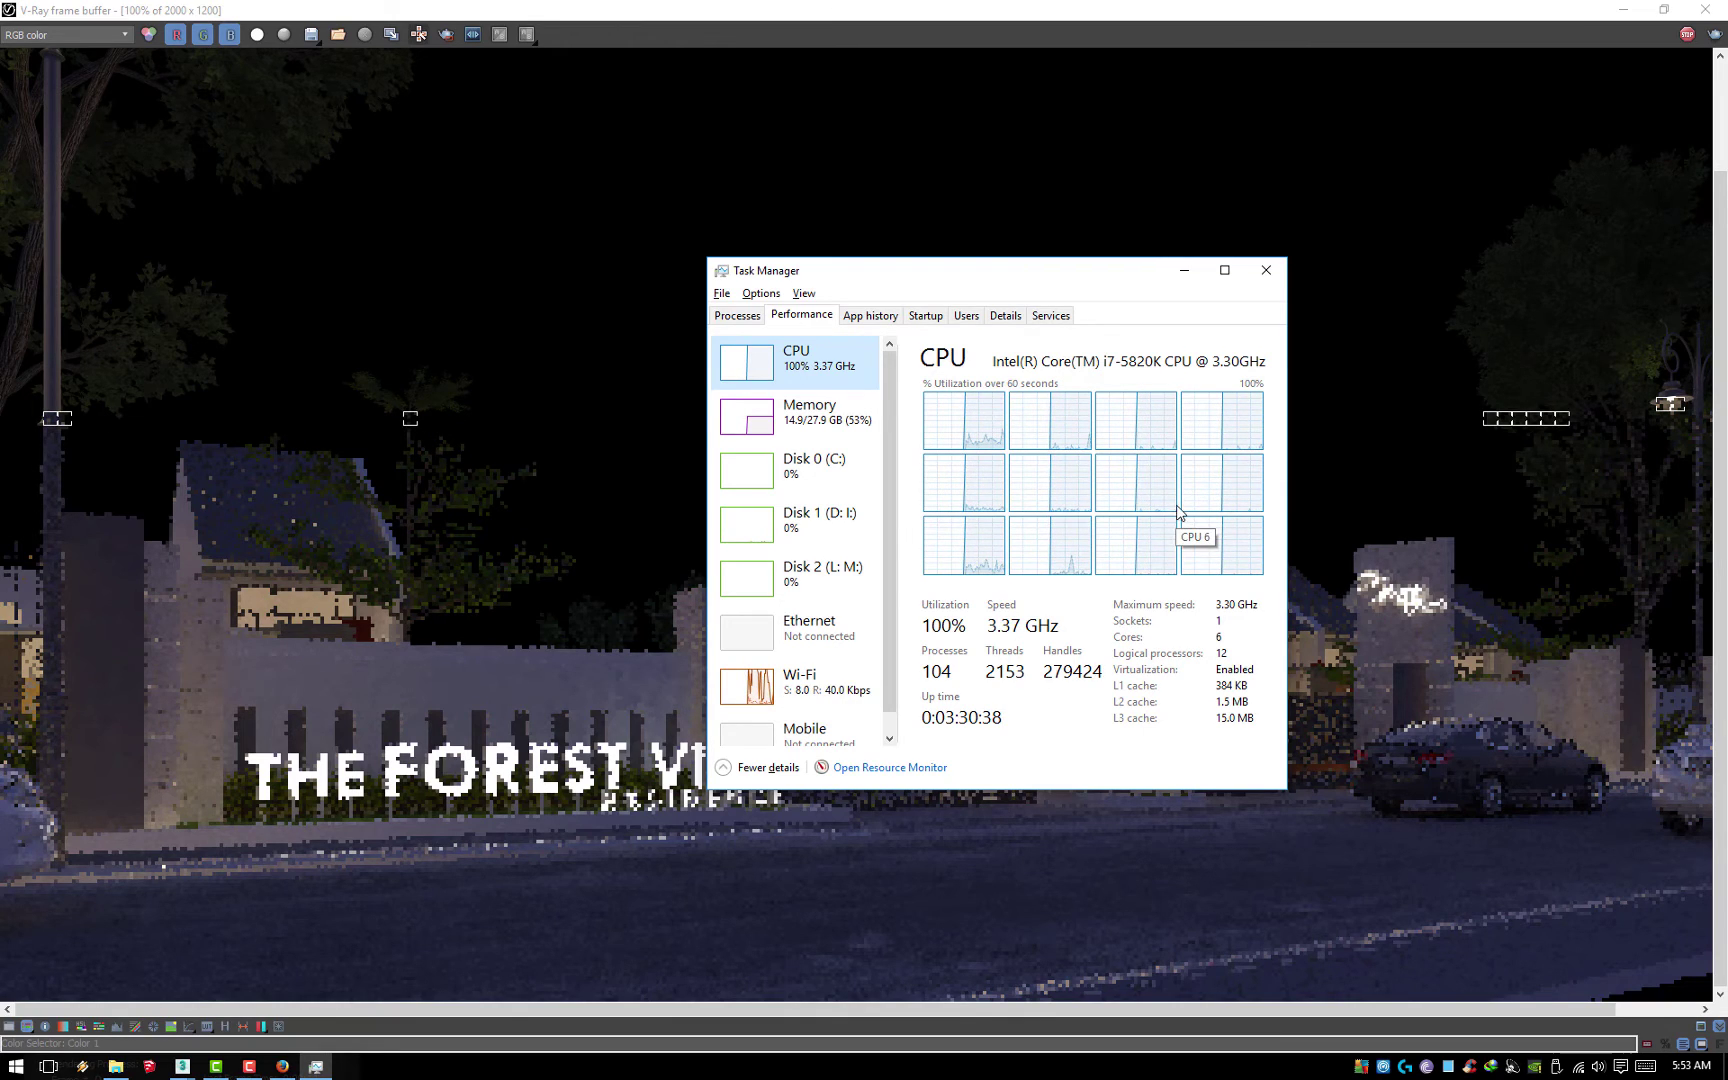
pyautogui.click(1265, 270)
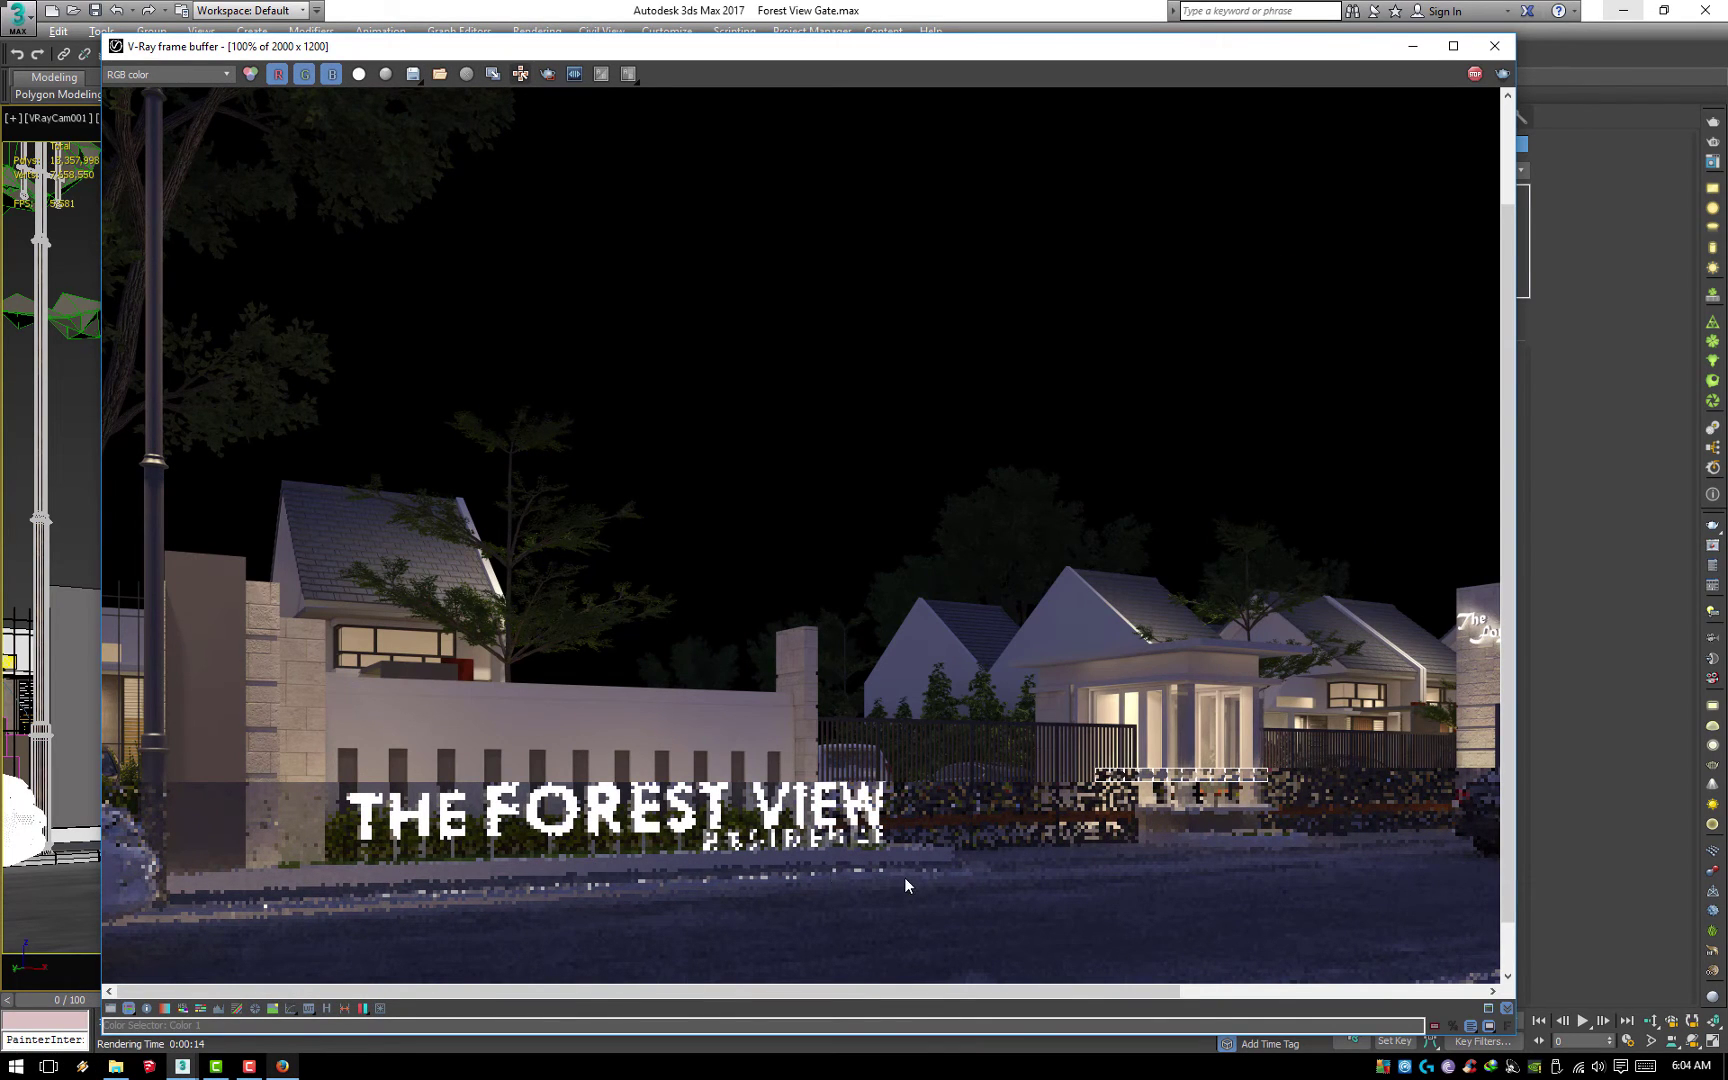
# Pan the render between the gate and the sign, then maximize the frame buffer
pyautogui.scroll(-2, 850, 890)
pyautogui.hscroll(1, 1270, 725)
pyautogui.moveTo(1273, 703); pyautogui.dragTo(850, 702, button='middle')
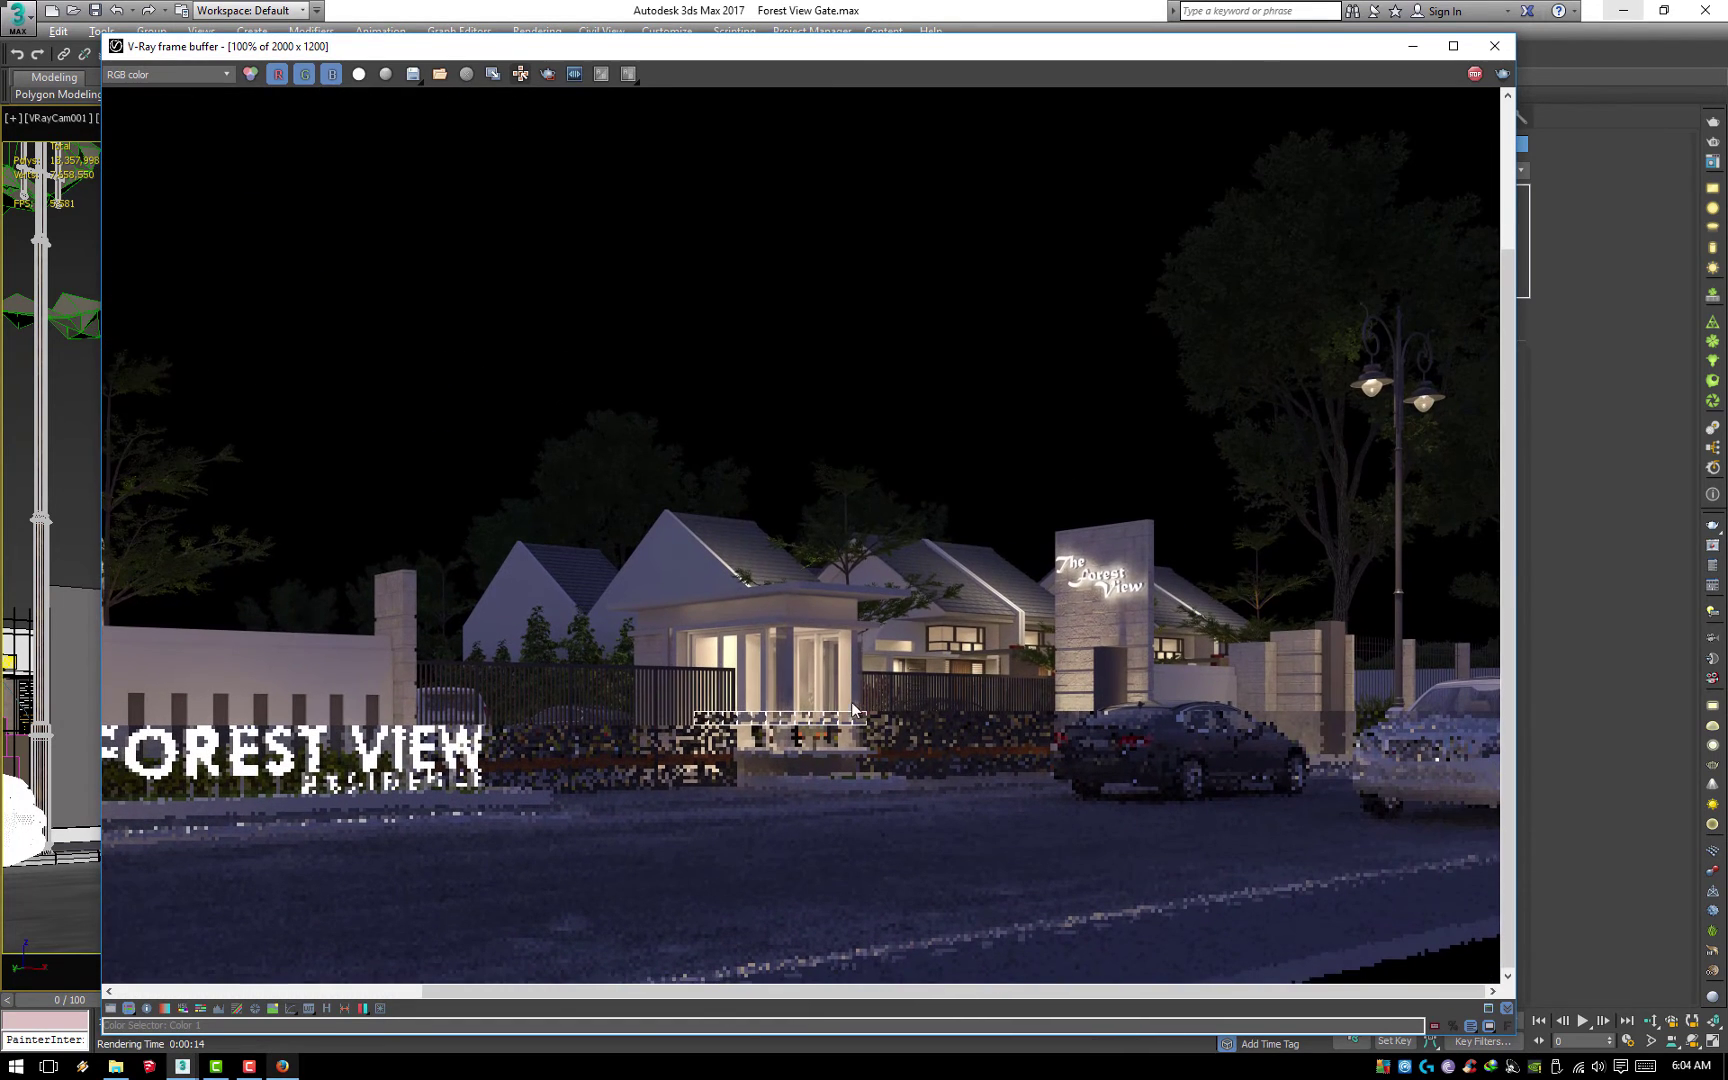
pyautogui.moveTo(792, 608); pyautogui.dragTo(1142, 470, button='middle')
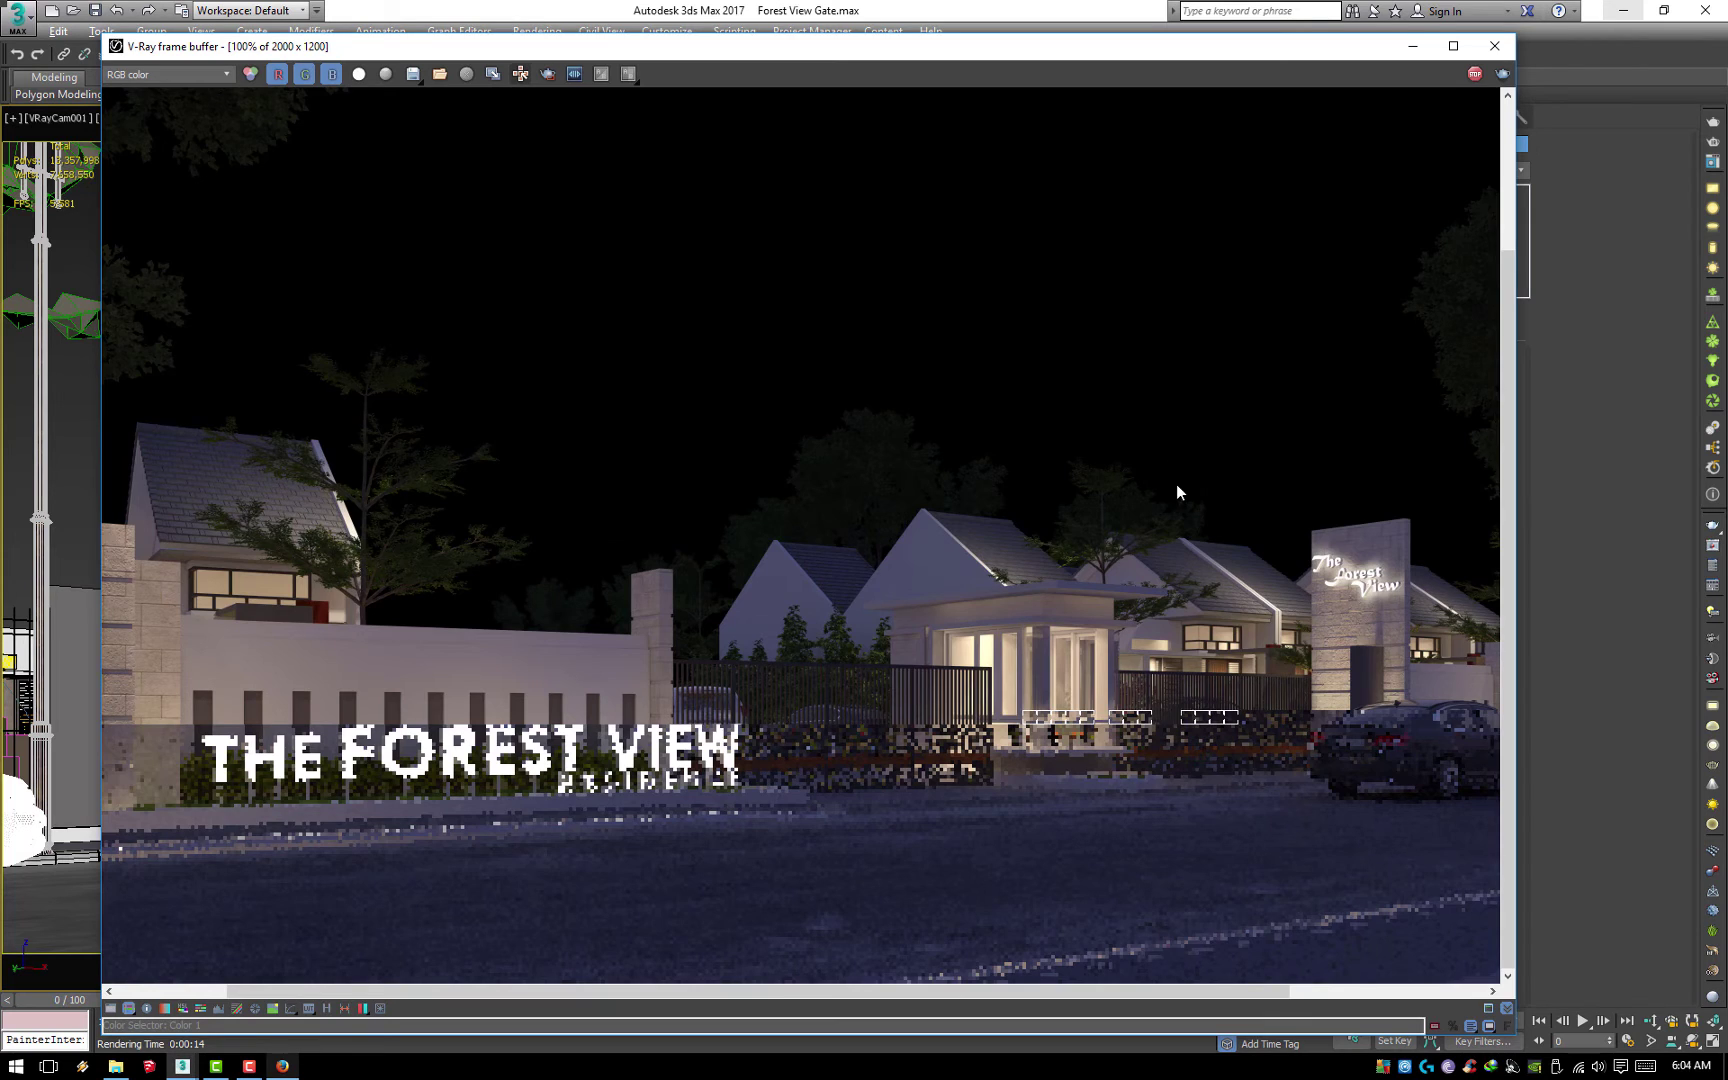
pyautogui.scroll(-3, 1174, 487)
pyautogui.scroll(3, 1156, 501)
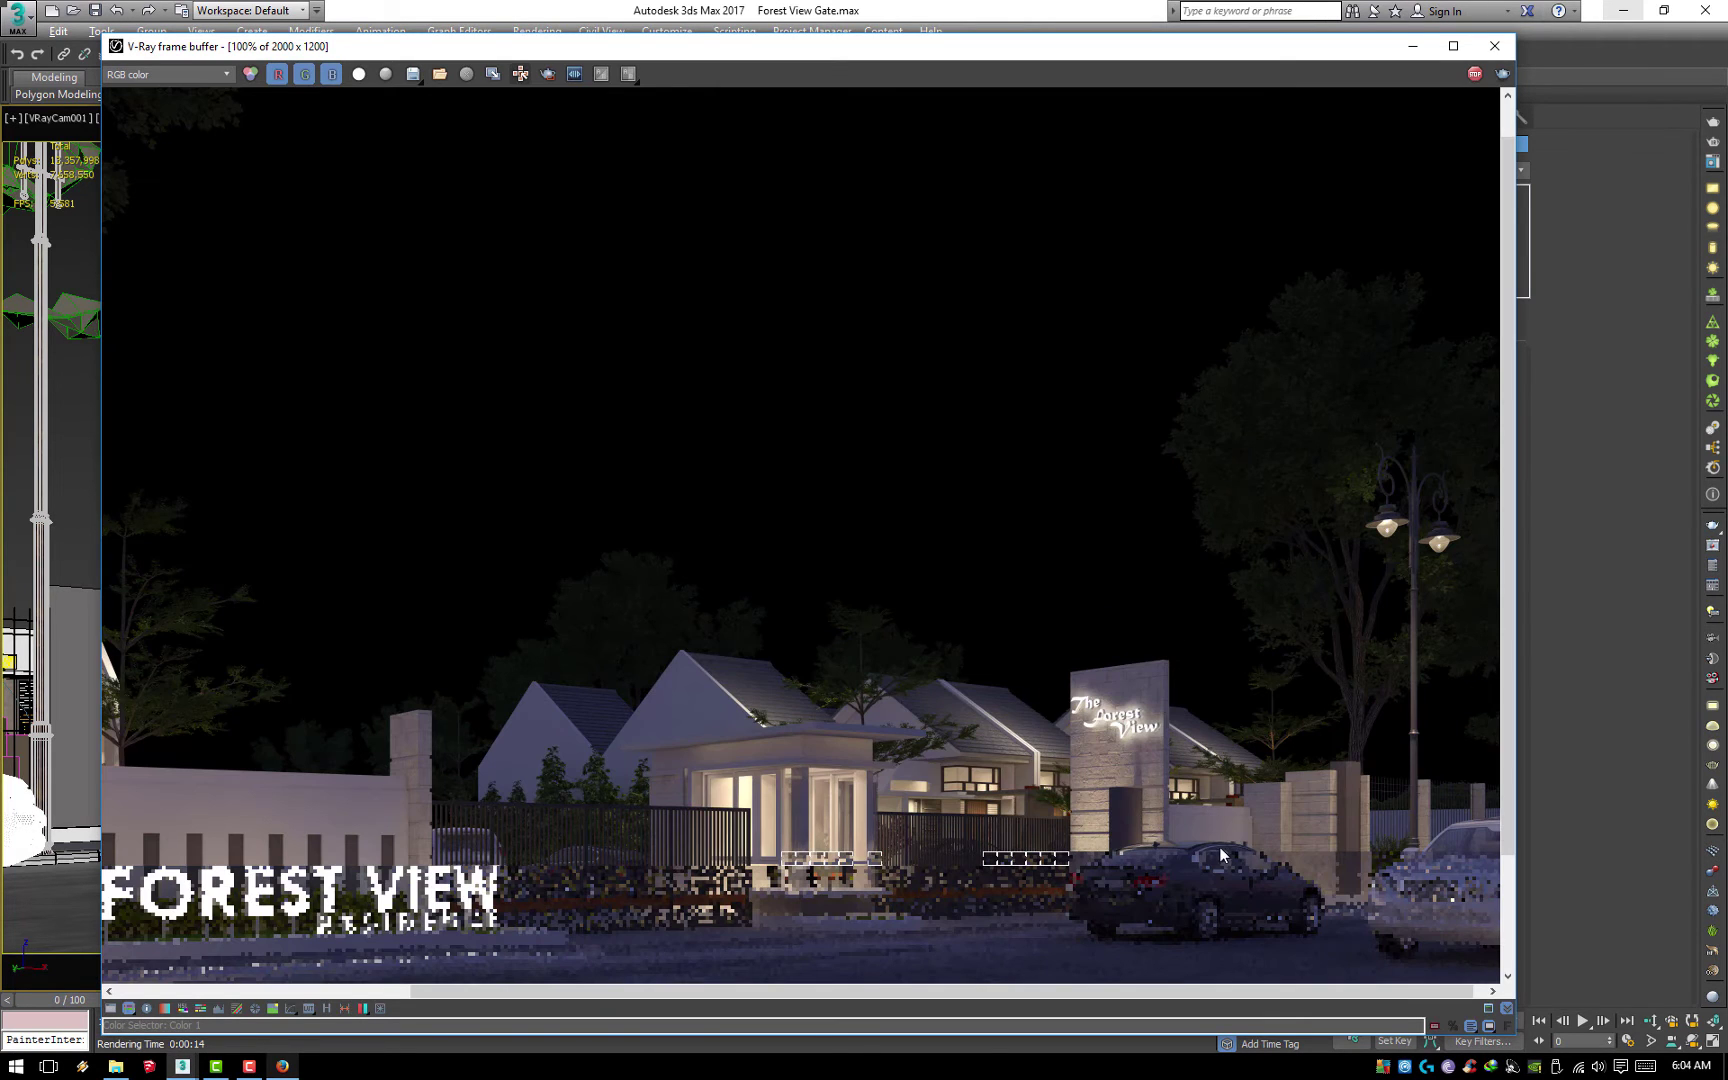
pyautogui.click(1453, 45)
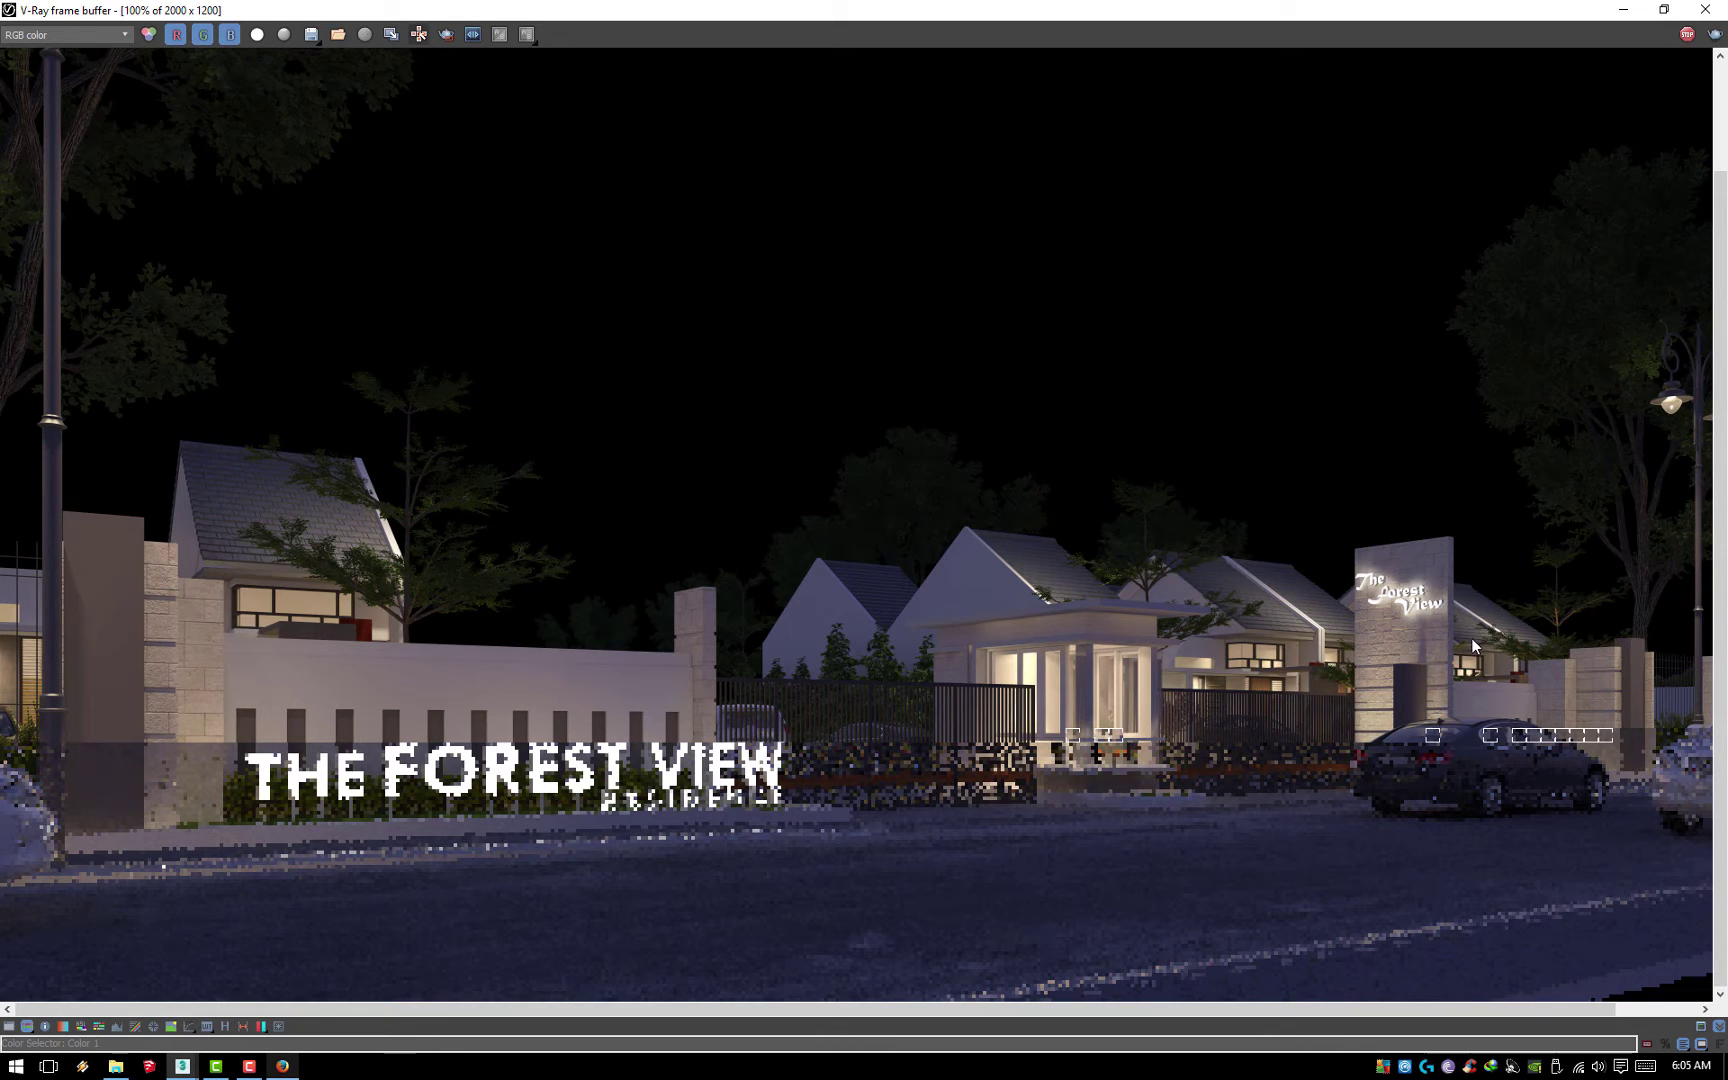
pyautogui.scroll(1, 126, 676)
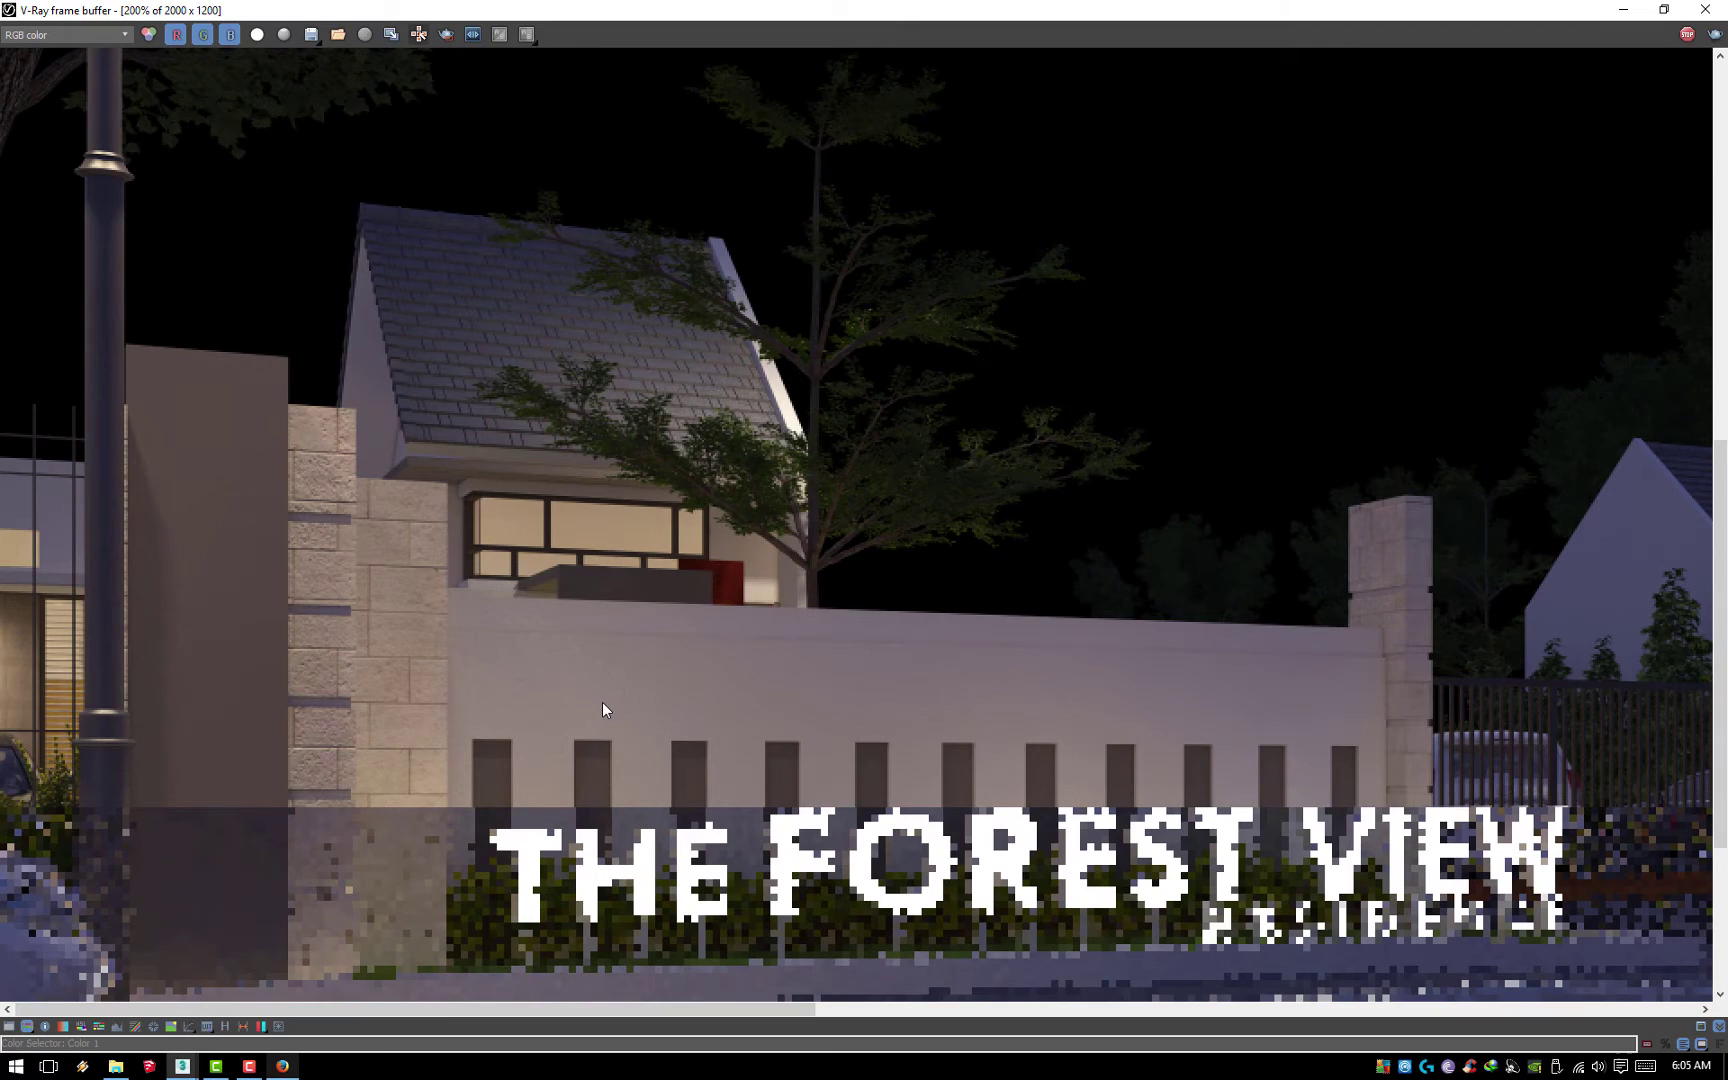
pyautogui.scroll(-1, 602, 709)
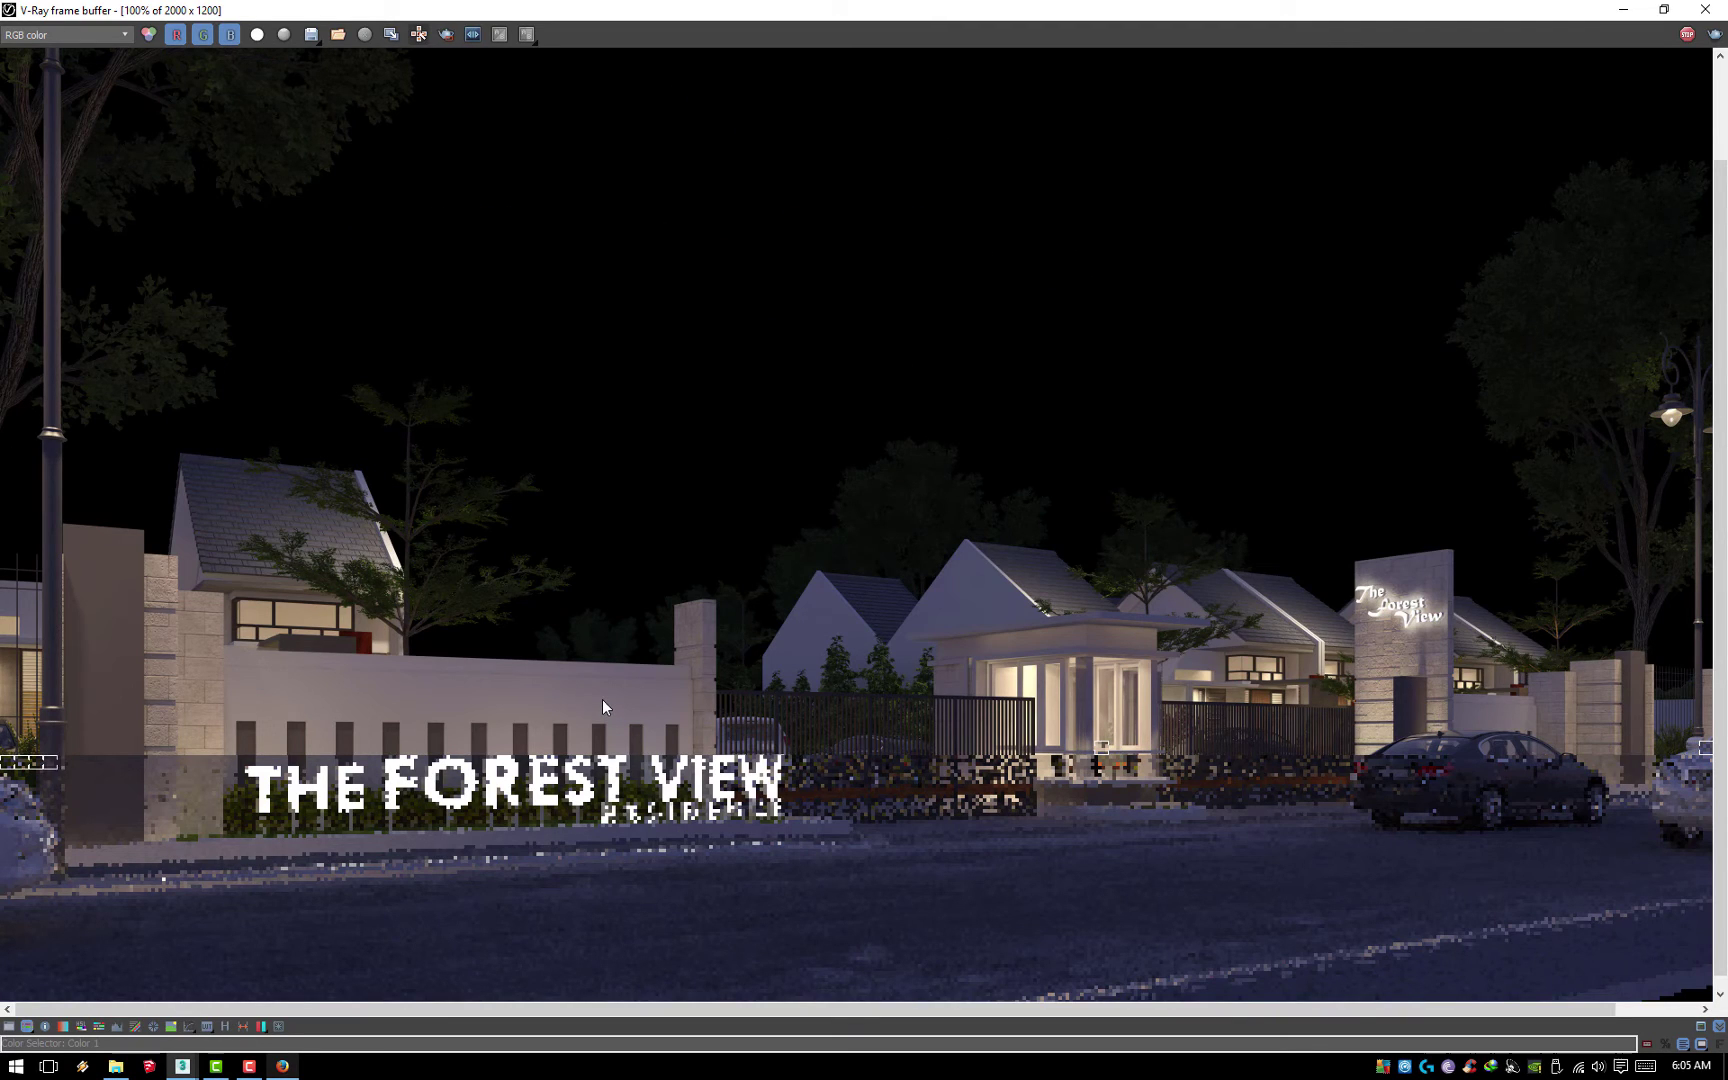
# Restore the frame buffer, move the Rendering dialog left and the frame buffer to the top
pyautogui.moveTo(755, 8); pyautogui.dragTo(975, 288)
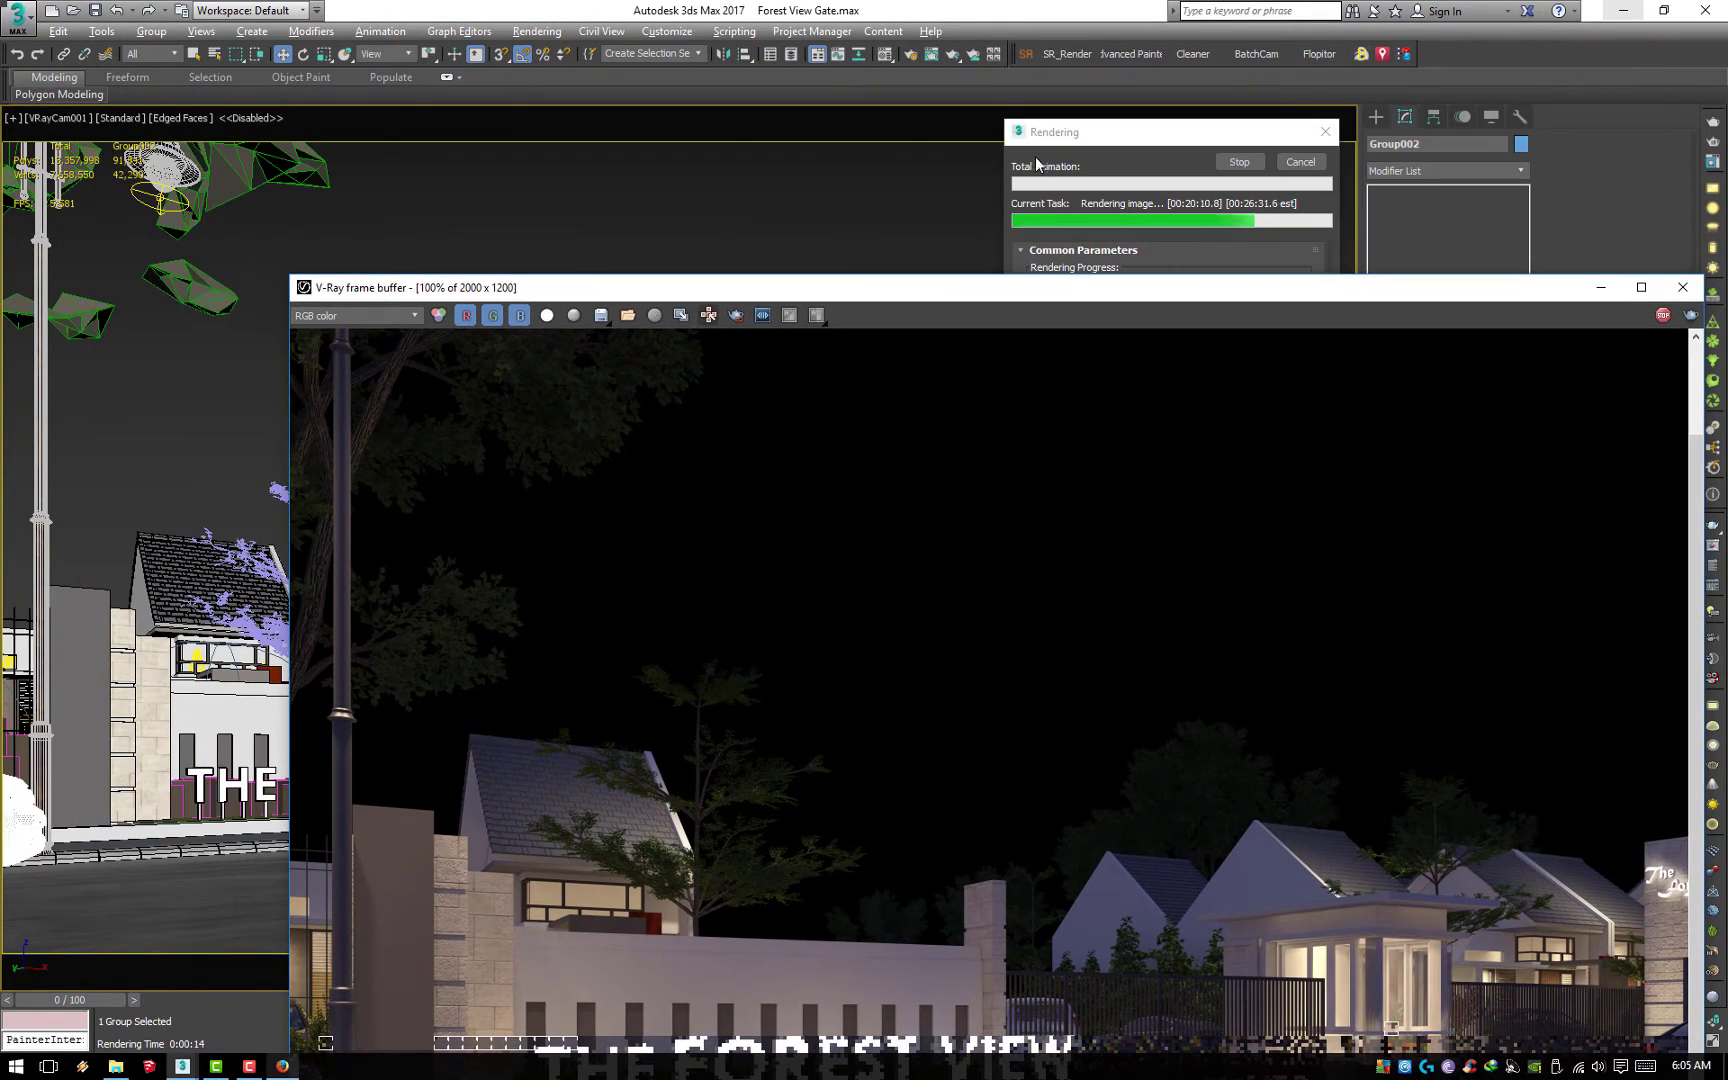
pyautogui.moveTo(1035, 131); pyautogui.dragTo(31, 20)
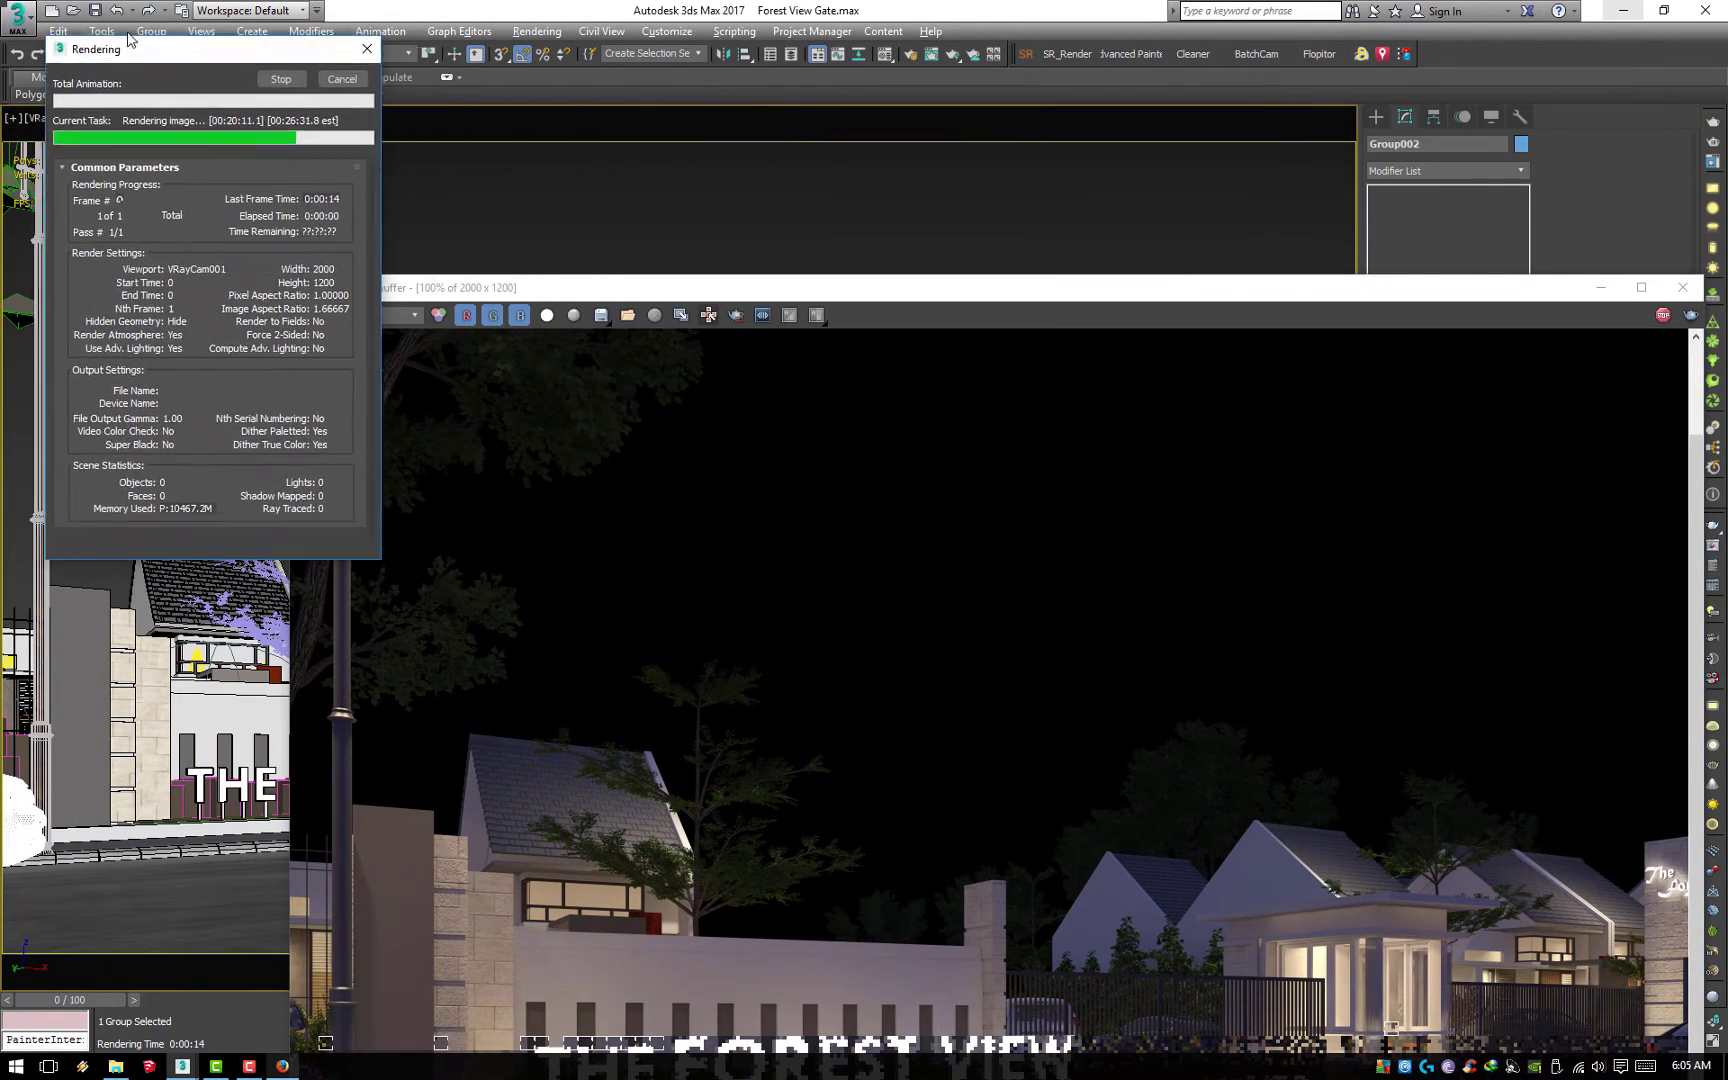
pyautogui.moveTo(549, 297)
pyautogui.mouseDown()
pyautogui.moveTo(577, 85)
pyautogui.moveTo(529, 64)
pyautogui.moveTo(557, 45)
pyautogui.mouseUp()
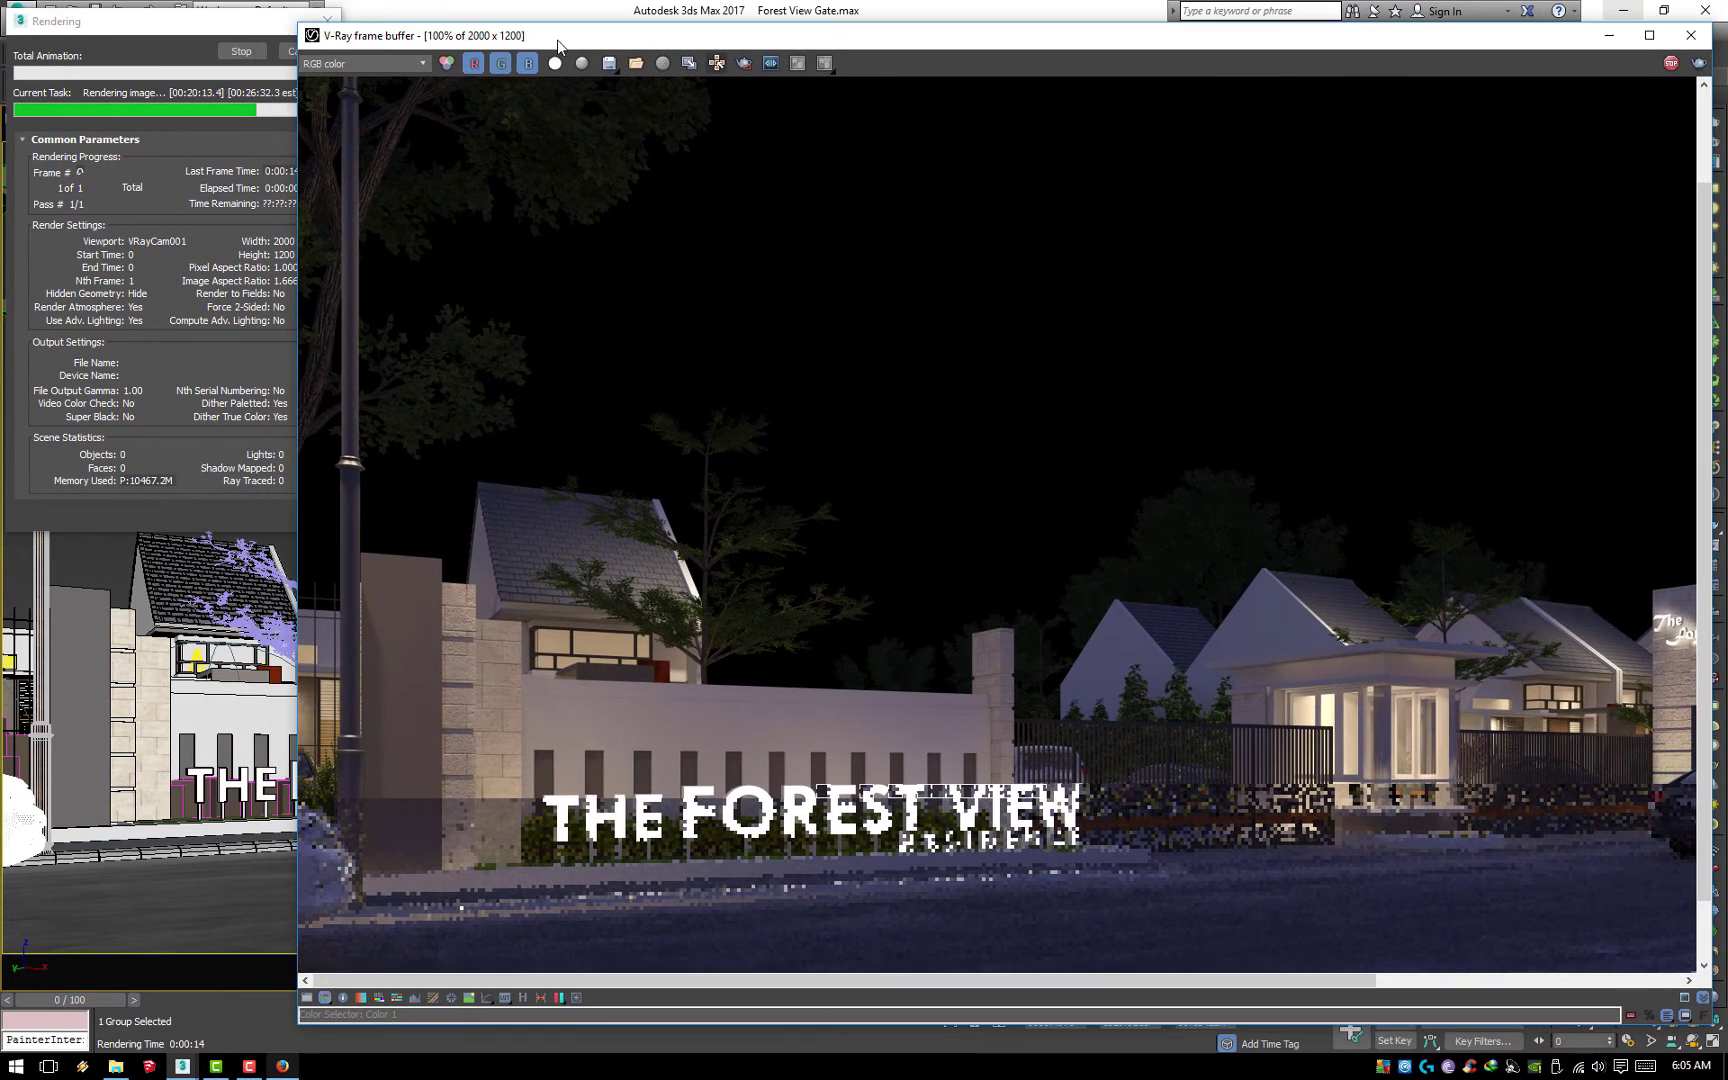
pyautogui.moveTo(230, 27)
pyautogui.mouseDown()
pyautogui.moveTo(194, 92)
pyautogui.moveTo(168, 96)
pyautogui.mouseUp()
pyautogui.click(400, 185)
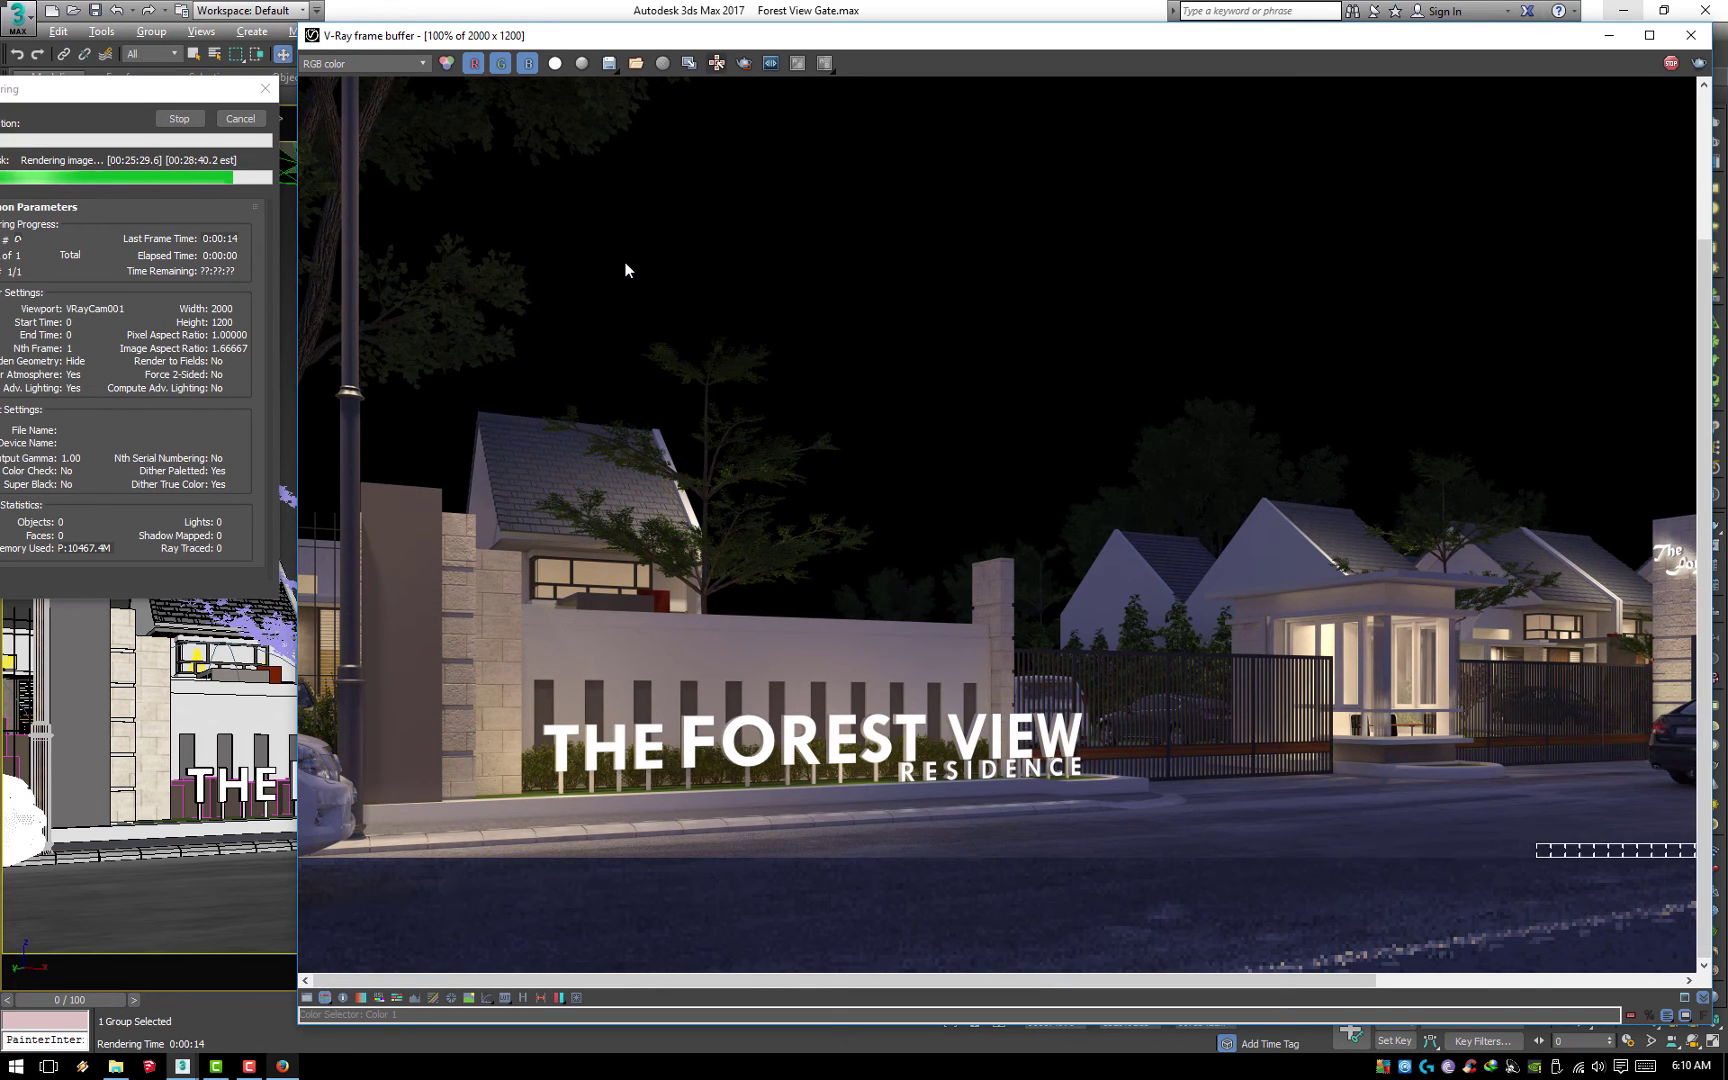
# Zoom the frame buffer to 50%, maximize it and pan to show the road
pyautogui.scroll(-1, 571, 198)
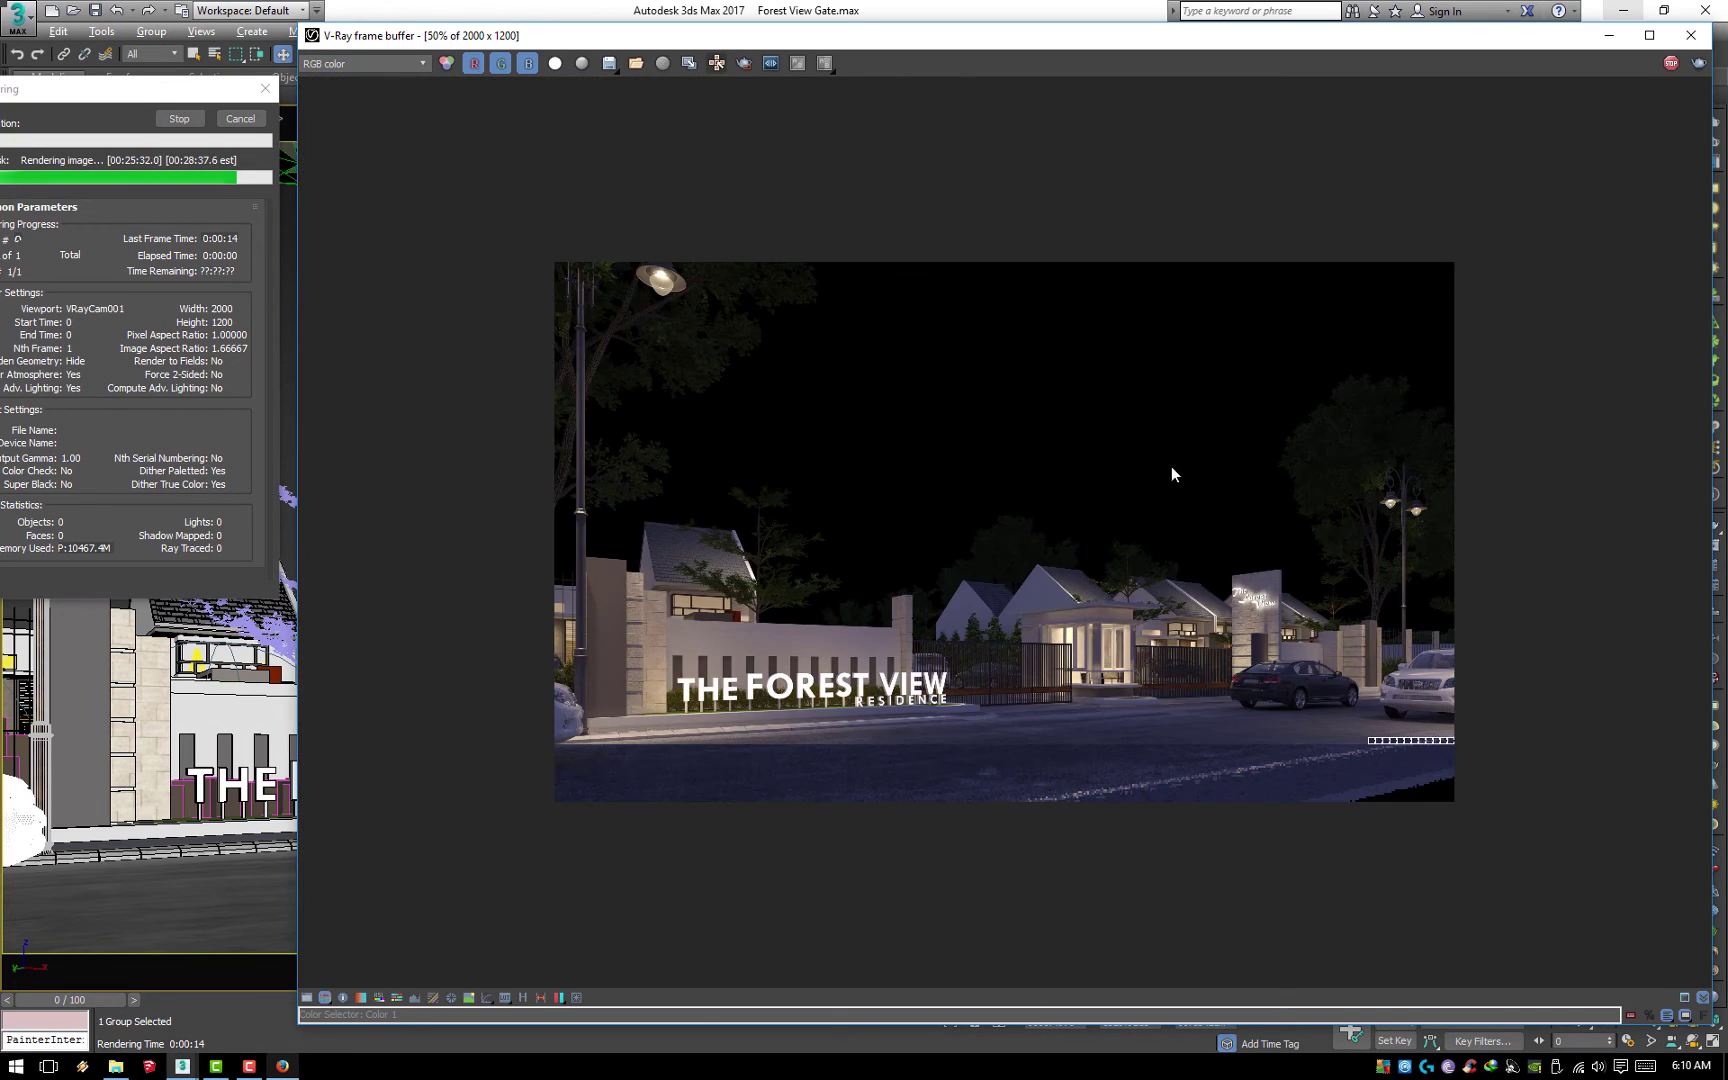
pyautogui.click(1649, 35)
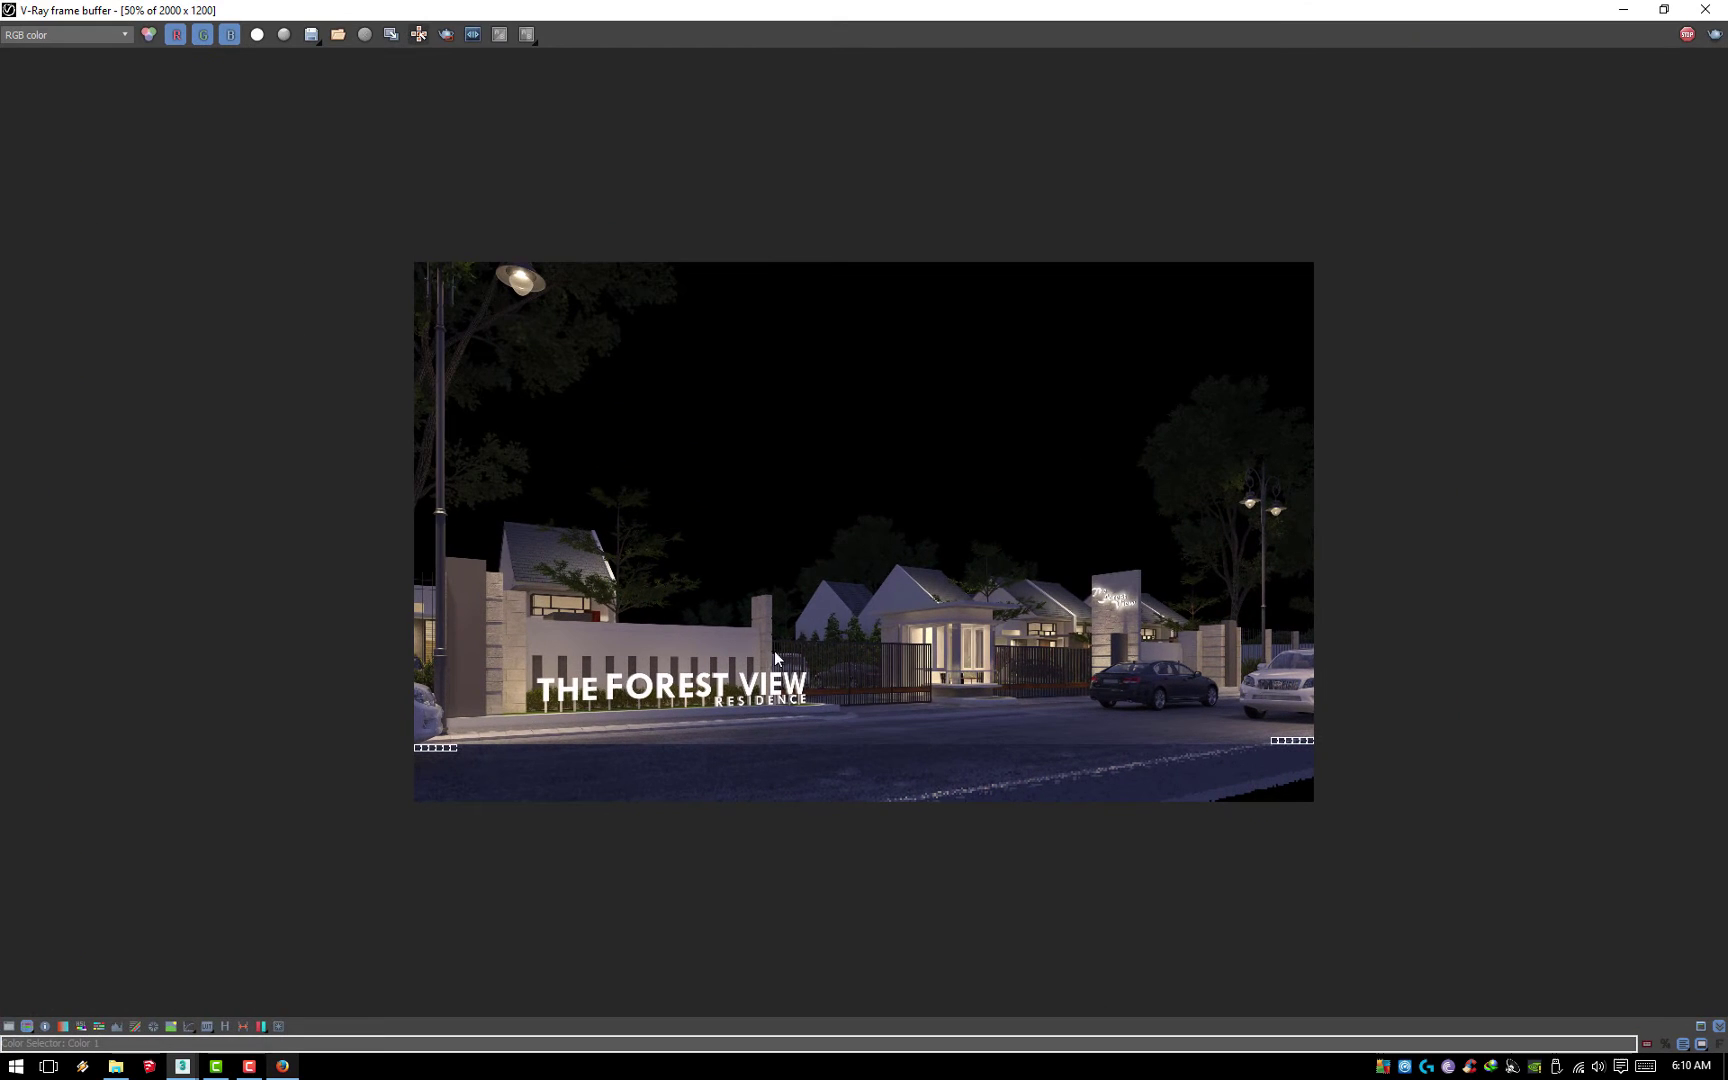
pyautogui.scroll(1, 1161, 745)
pyautogui.moveTo(1161, 740); pyautogui.dragTo(1234, 501, button='middle')
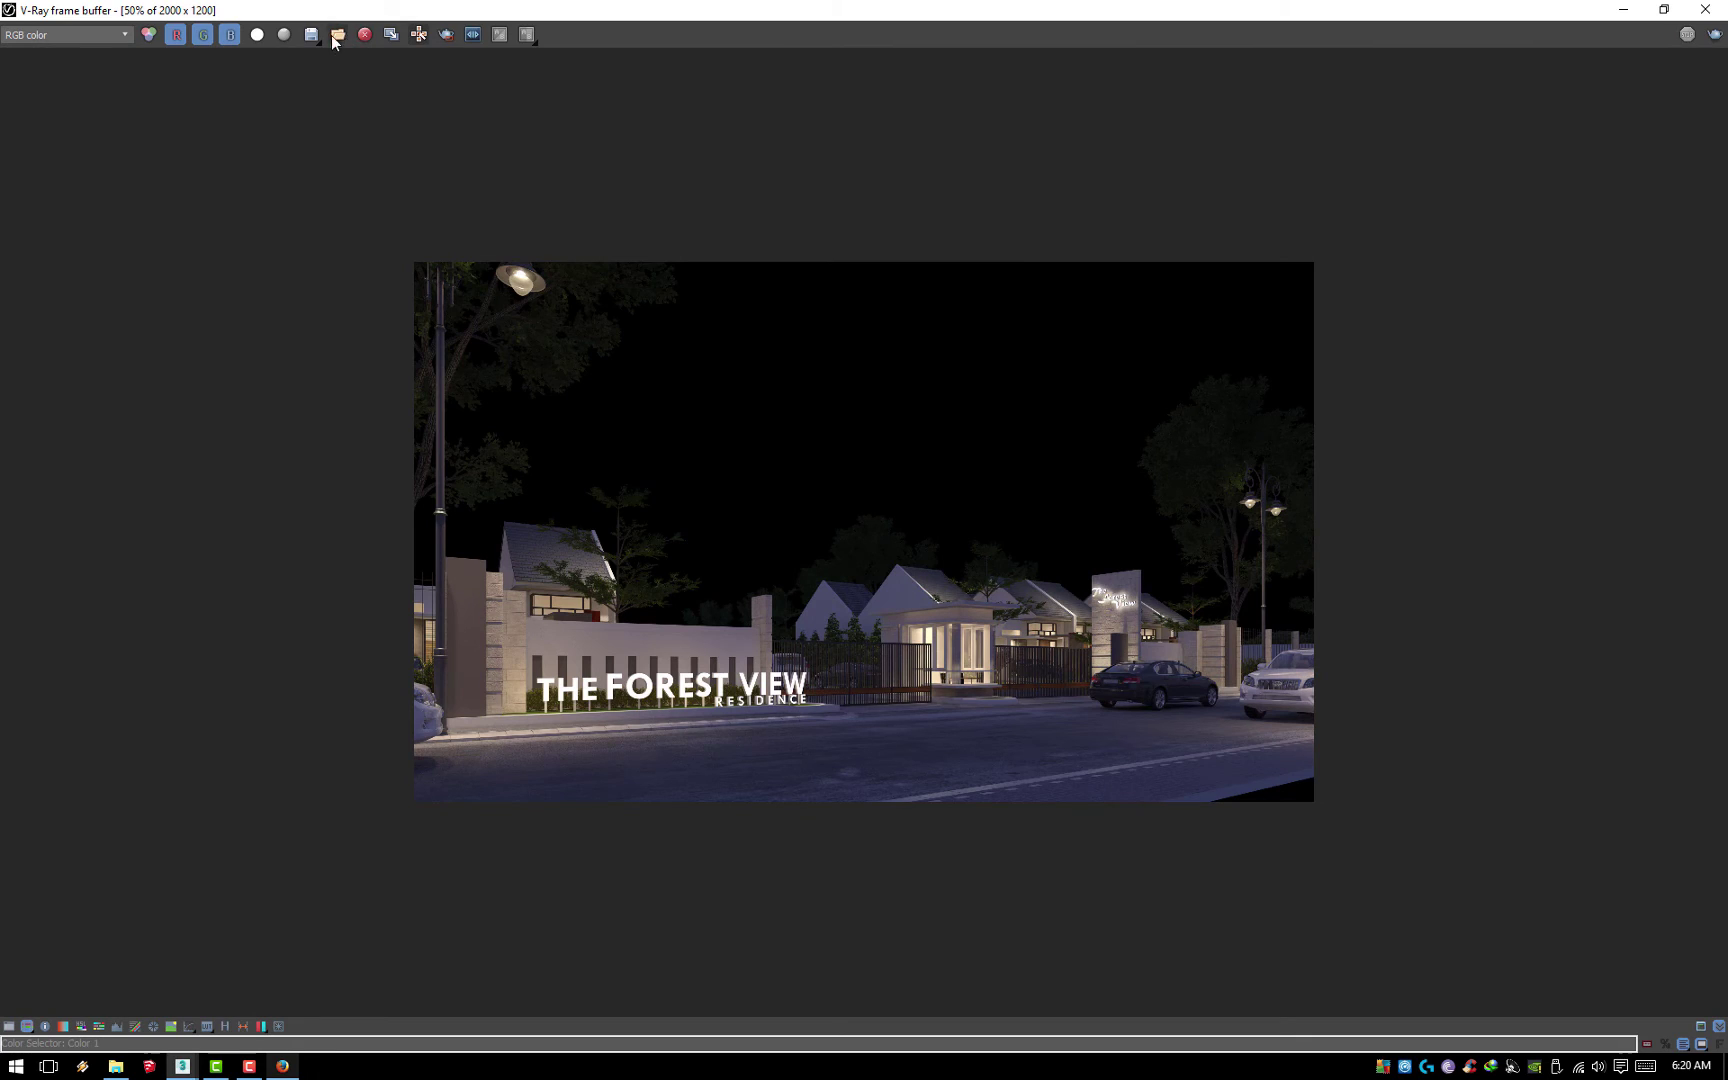
# Start saving the render and navigate to the job165_THE FOREST VIEW residence folder
pyautogui.click(312, 35)
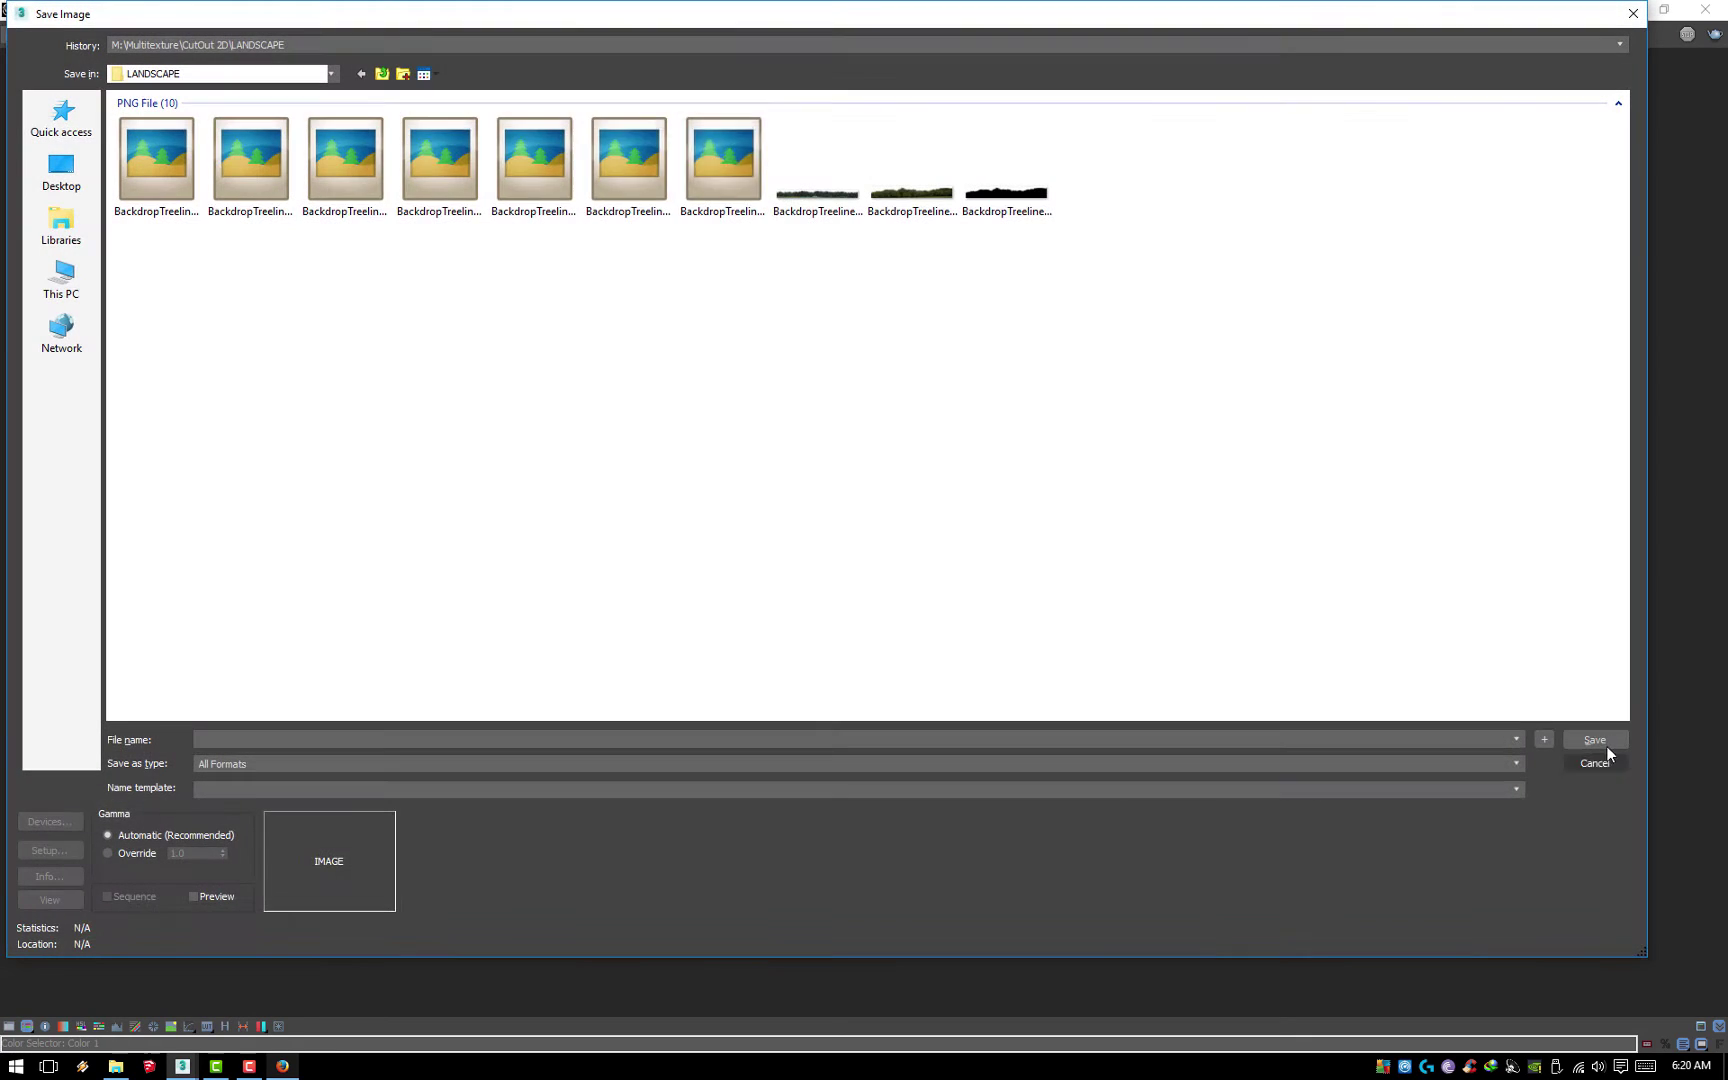
pyautogui.click(425, 45)
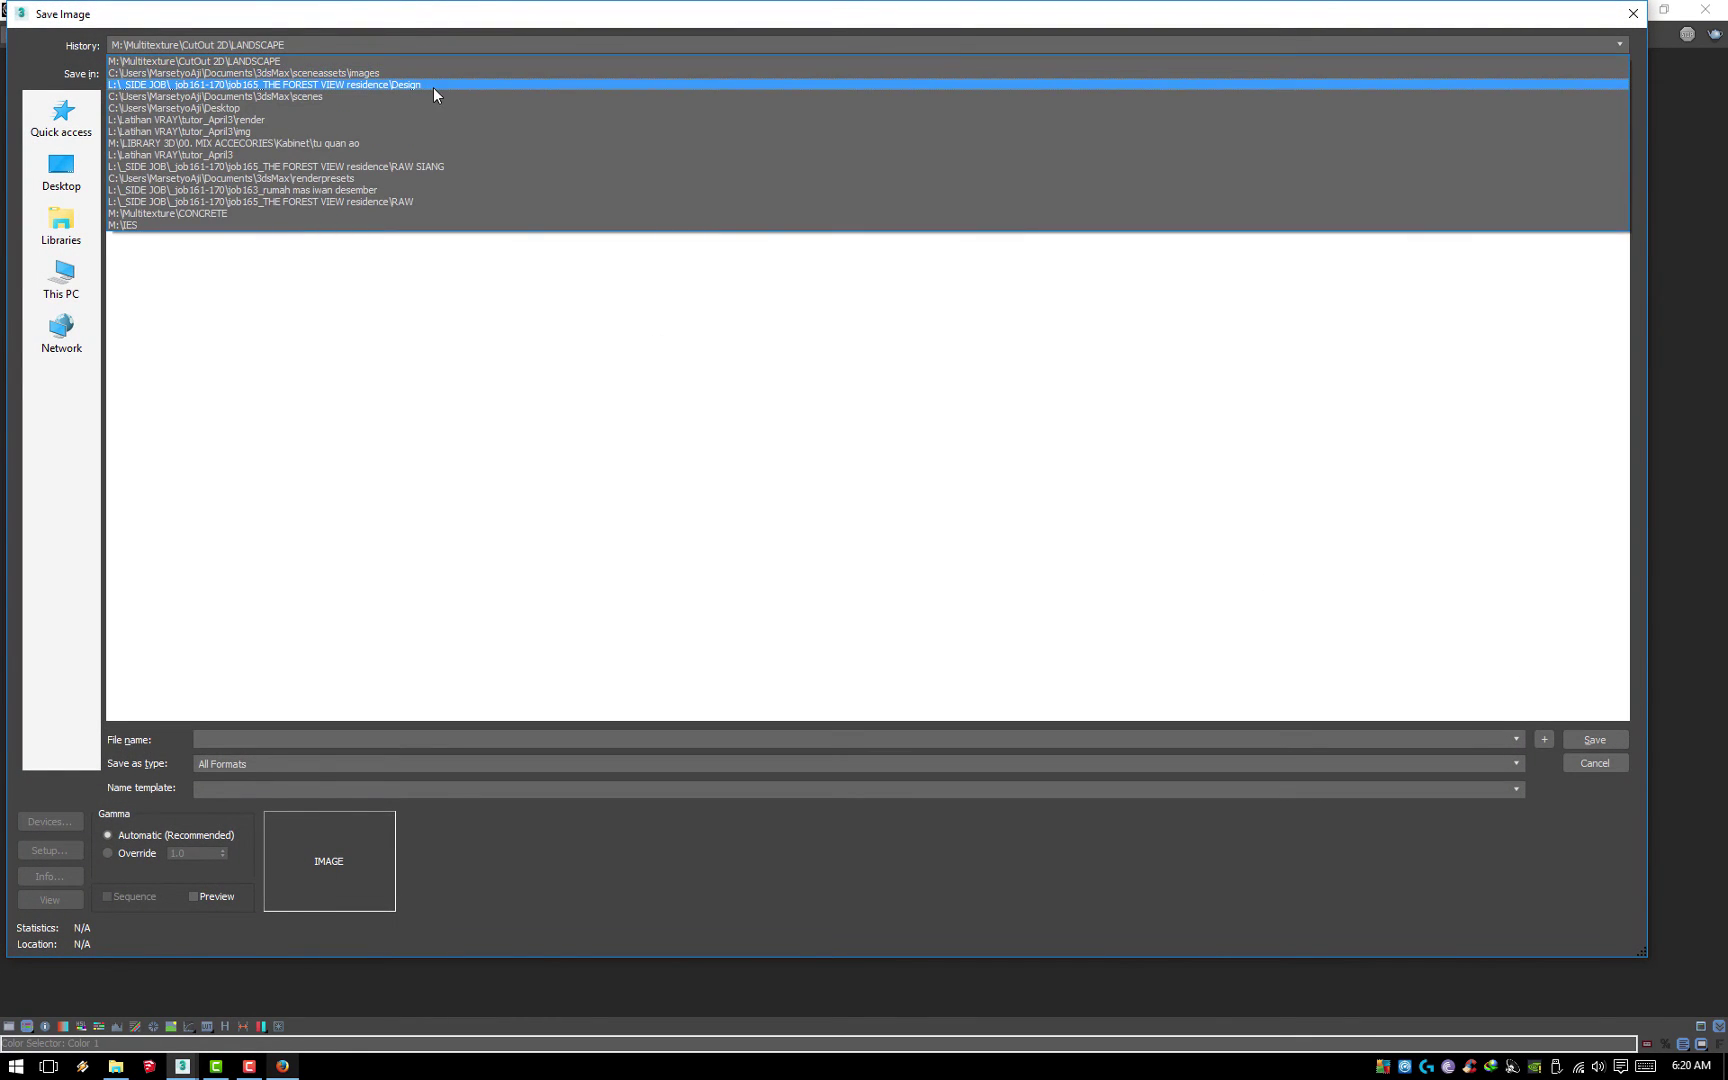
pyautogui.click(432, 86)
pyautogui.click(382, 74)
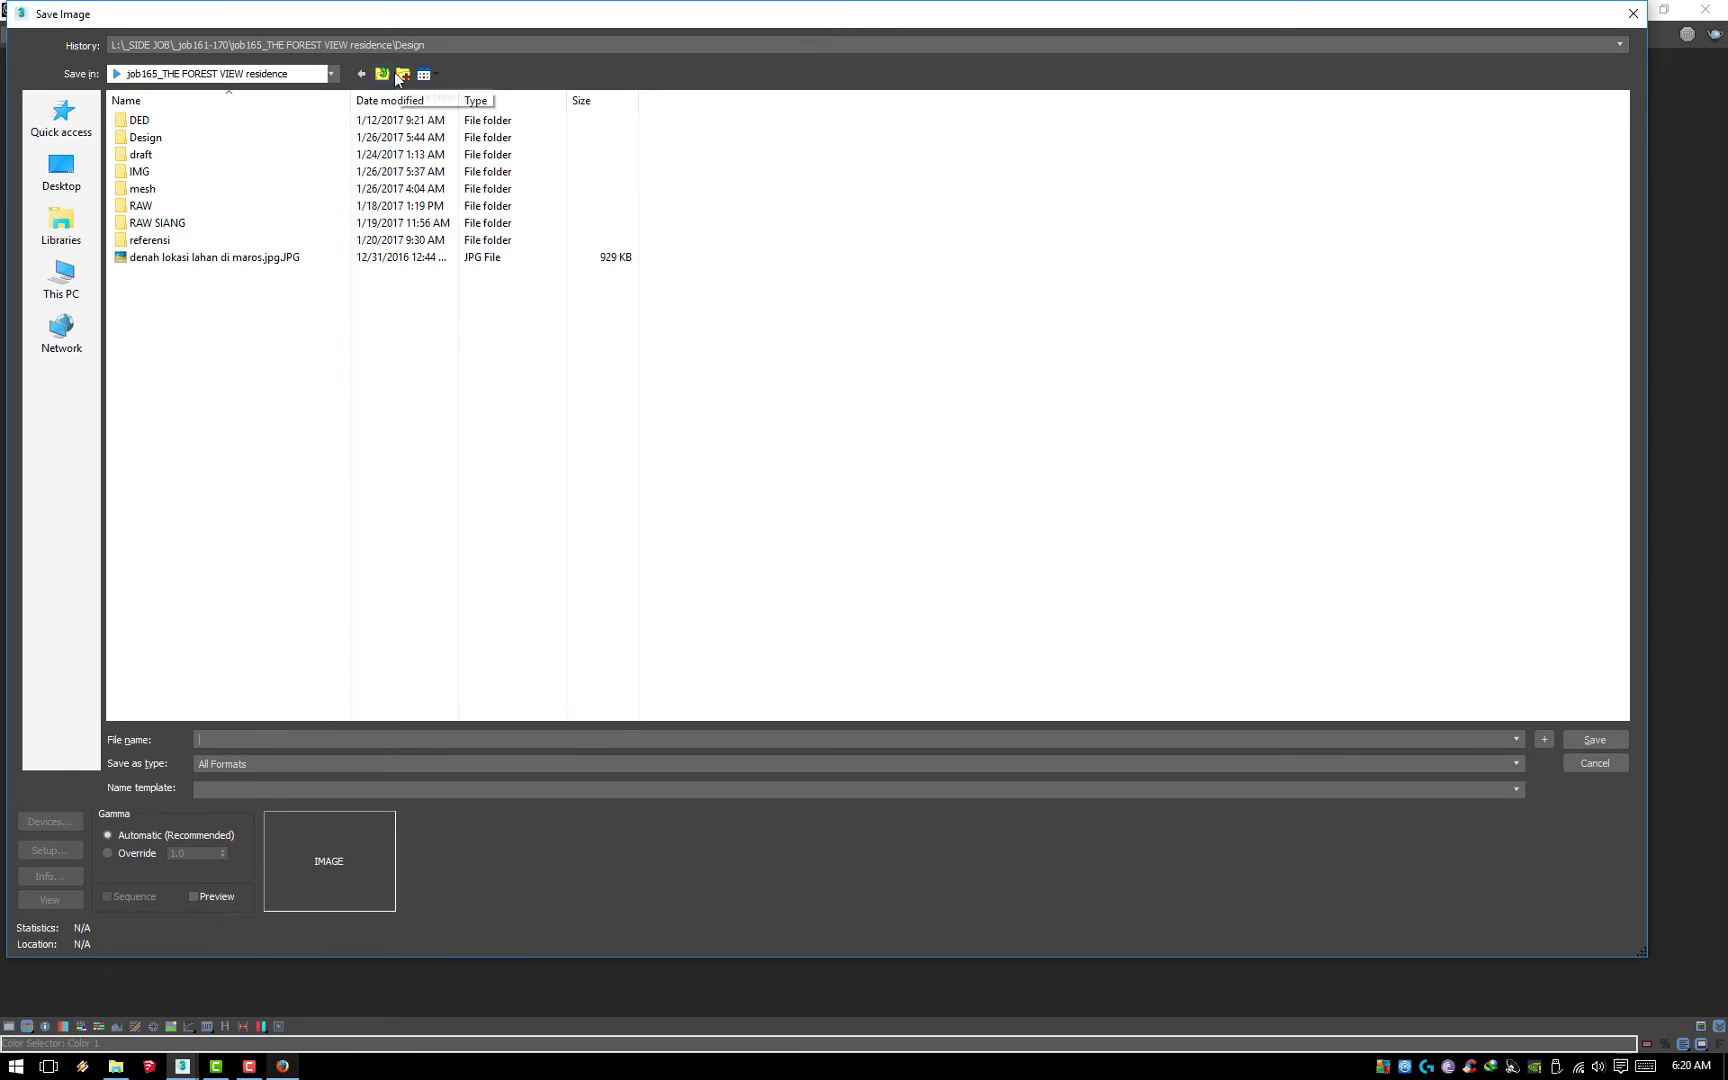
# Create a RAW GATE folder and save the render there as 1.png, accepting PNG settings
pyautogui.click(403, 74)
pyautogui.write('RA')
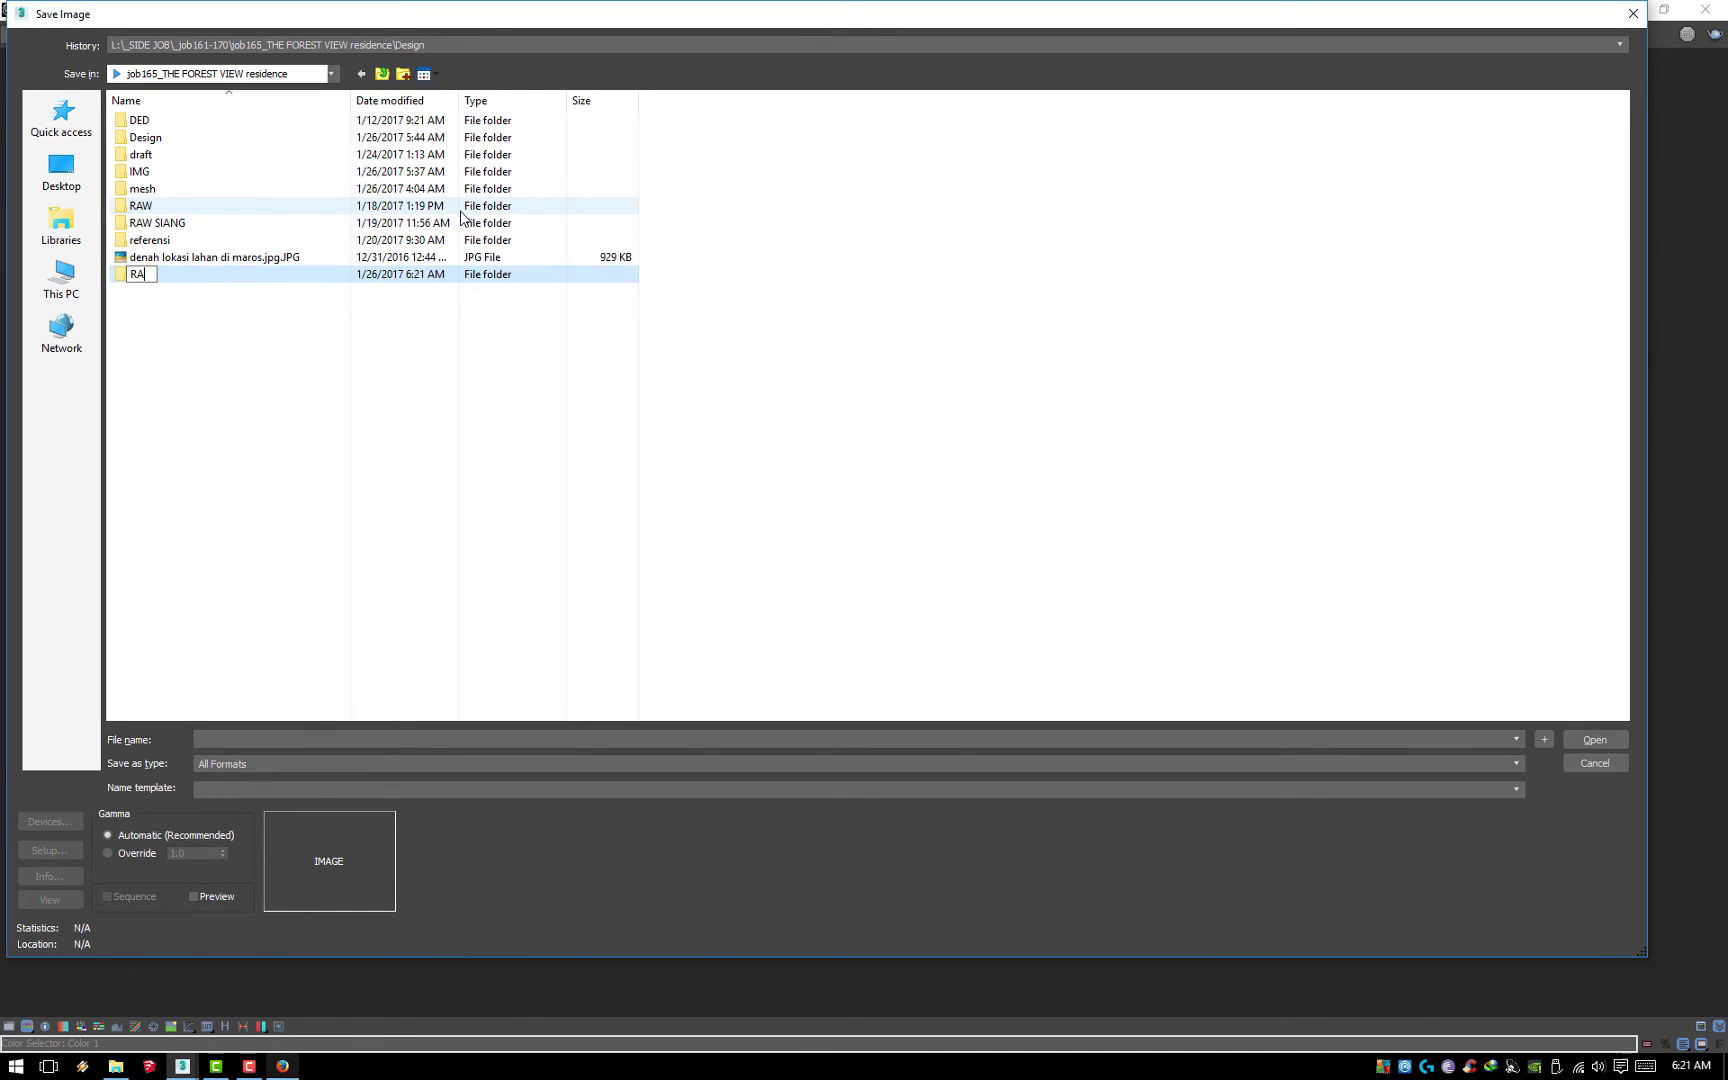
pyautogui.write('W GATE')
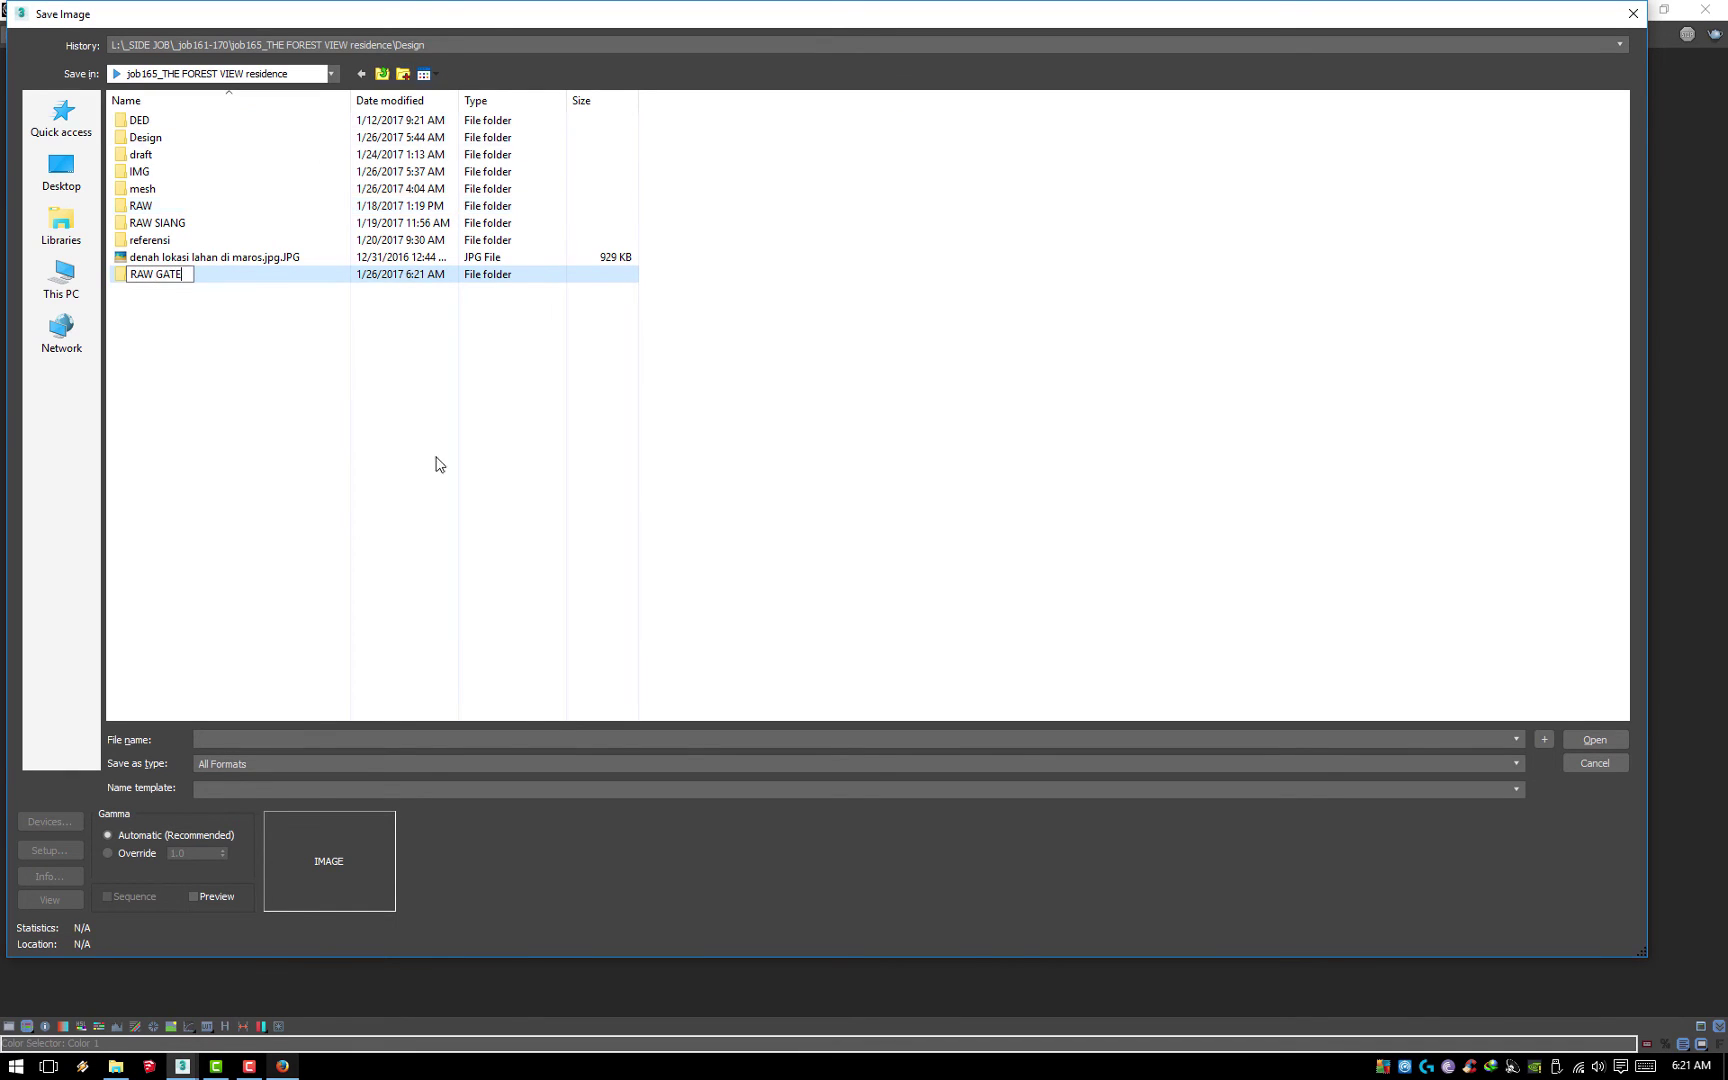
pyautogui.doubleClick(202, 278)
pyautogui.click(251, 739)
pyautogui.write('1.p')
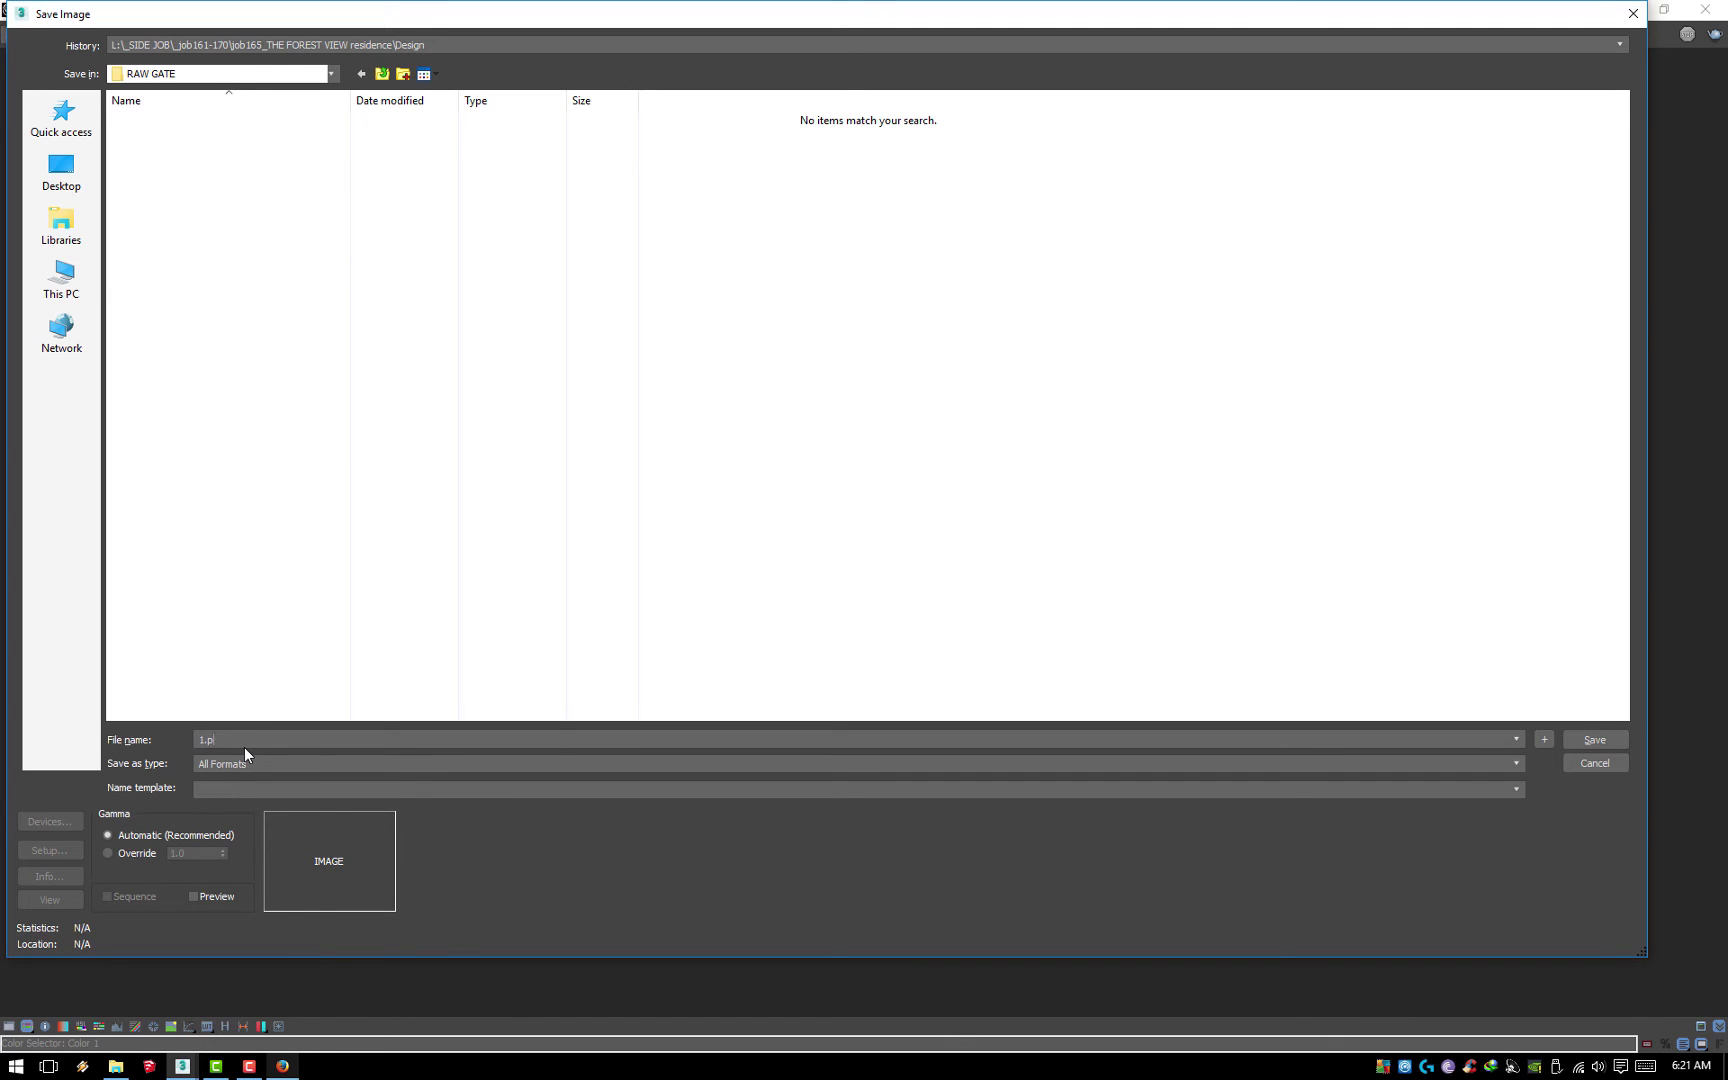
pyautogui.write('ng')
pyautogui.press('Return')
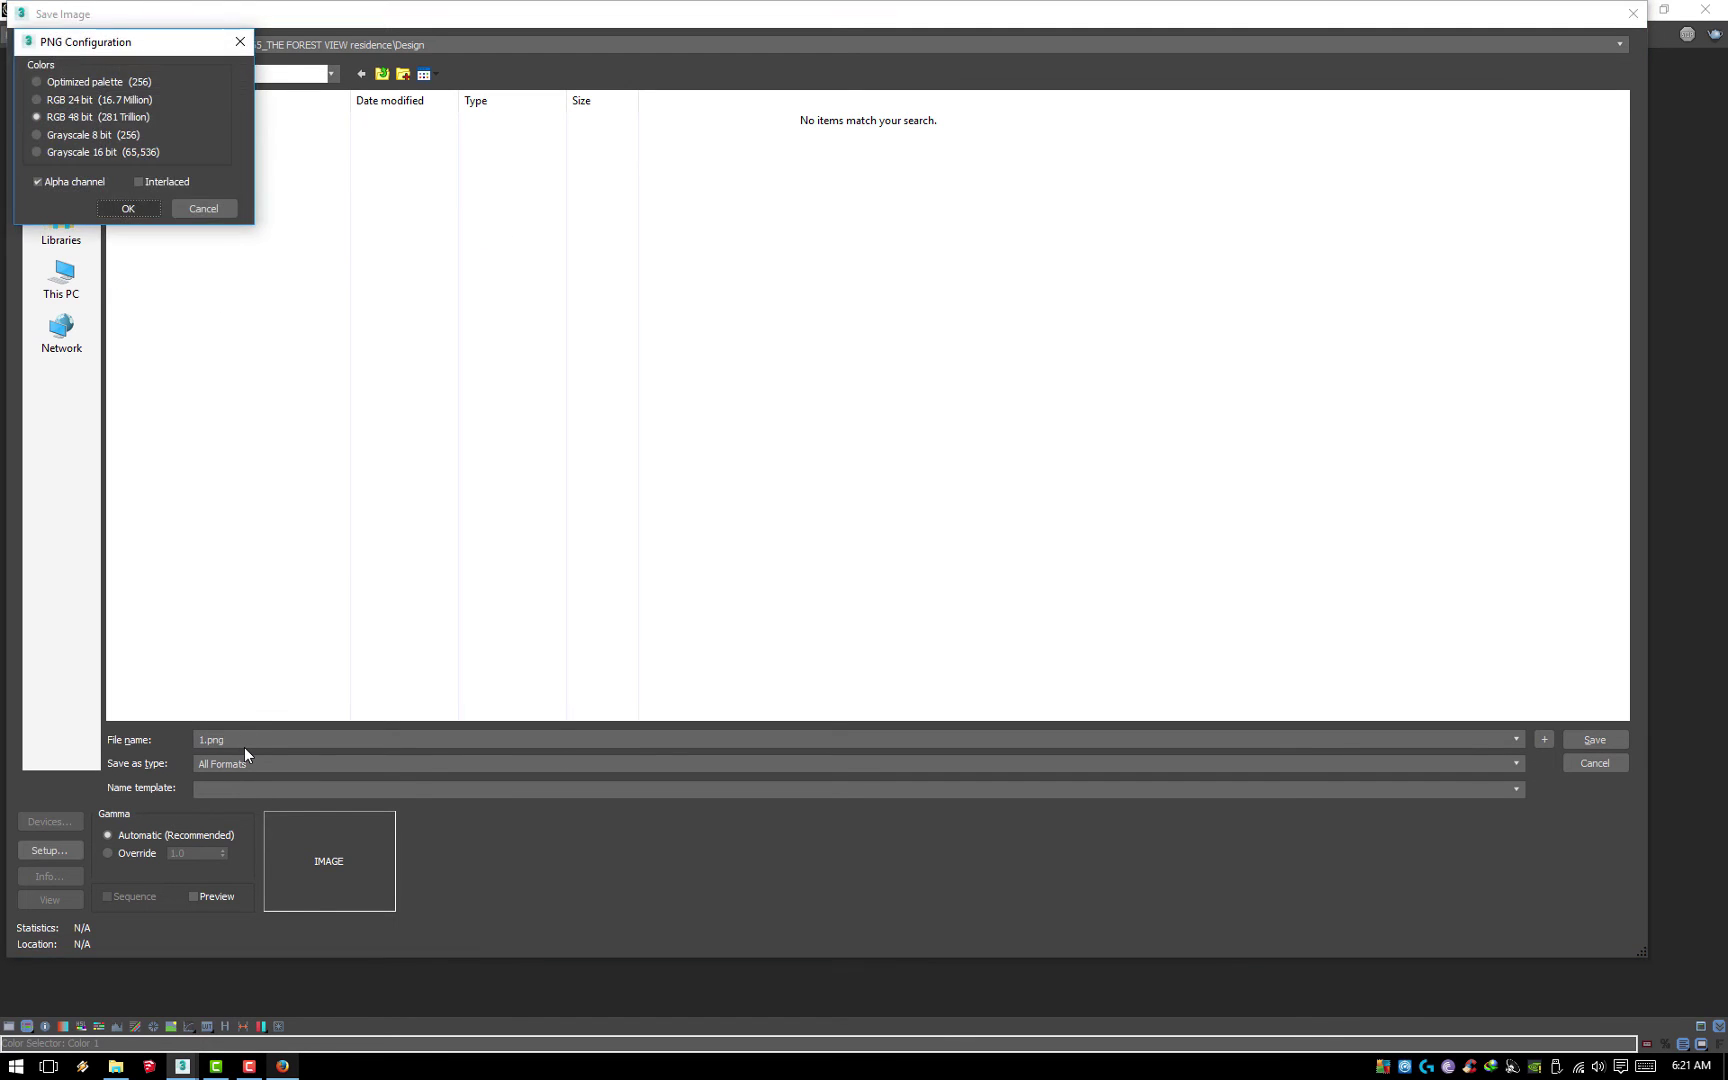
pyautogui.press('Return')
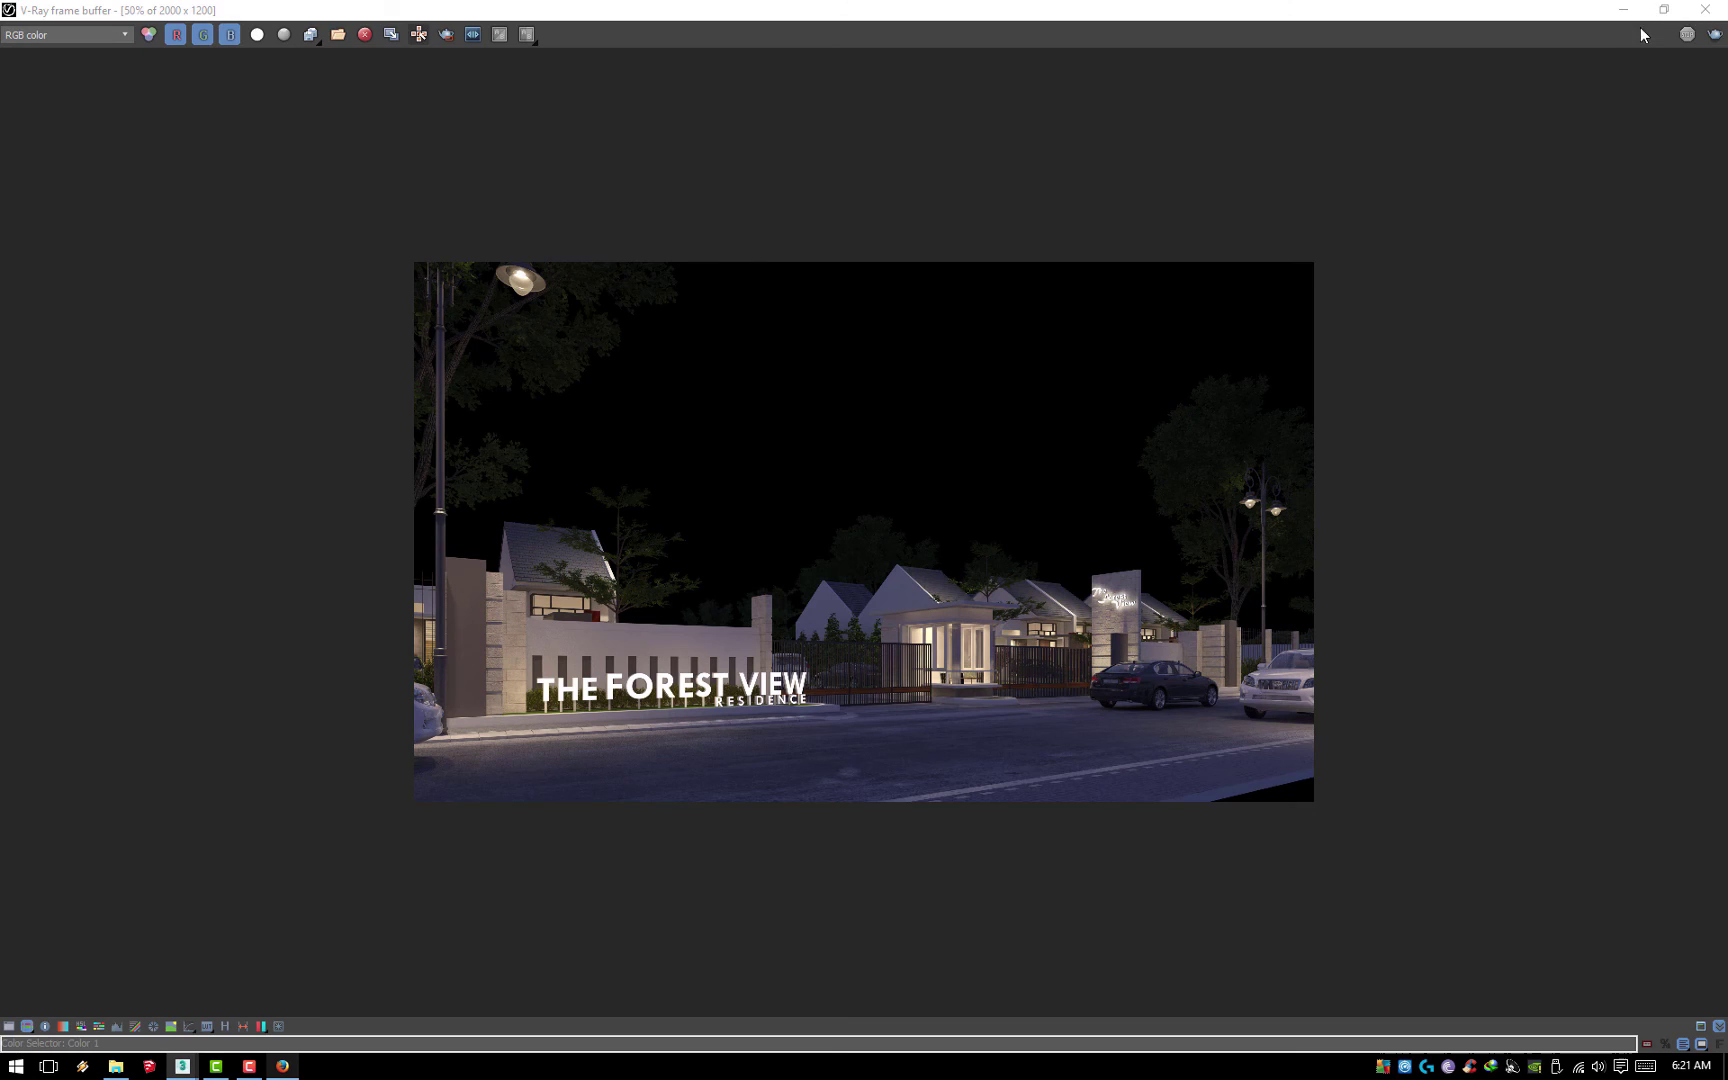